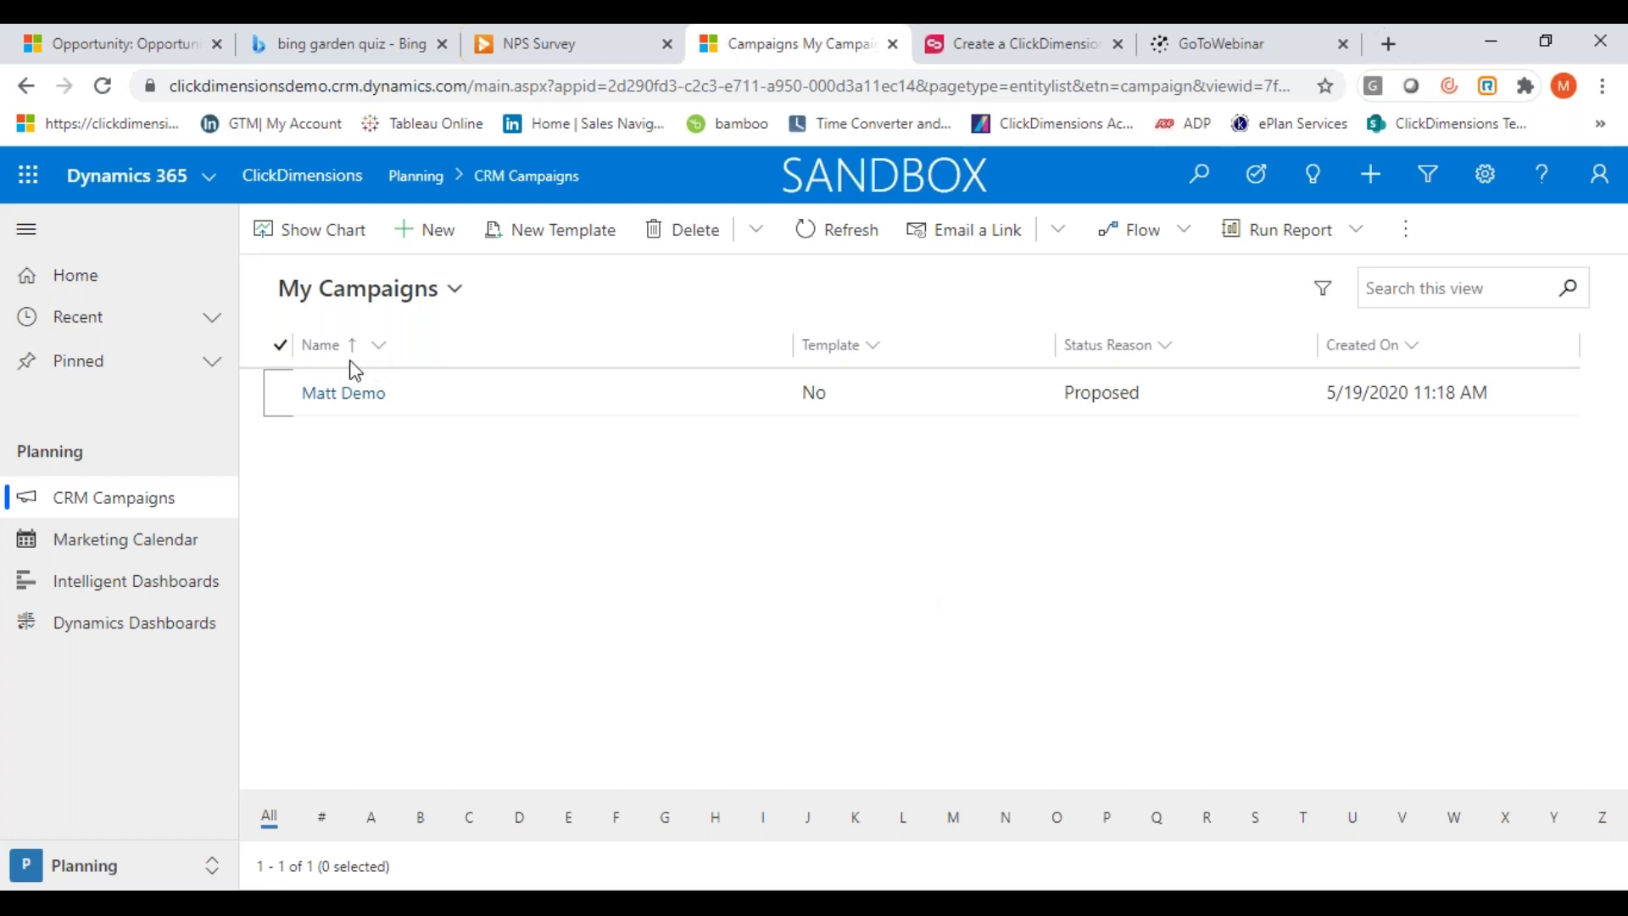
Open the Matt Demo campaign and browse the record types in its Related list
click(354, 395)
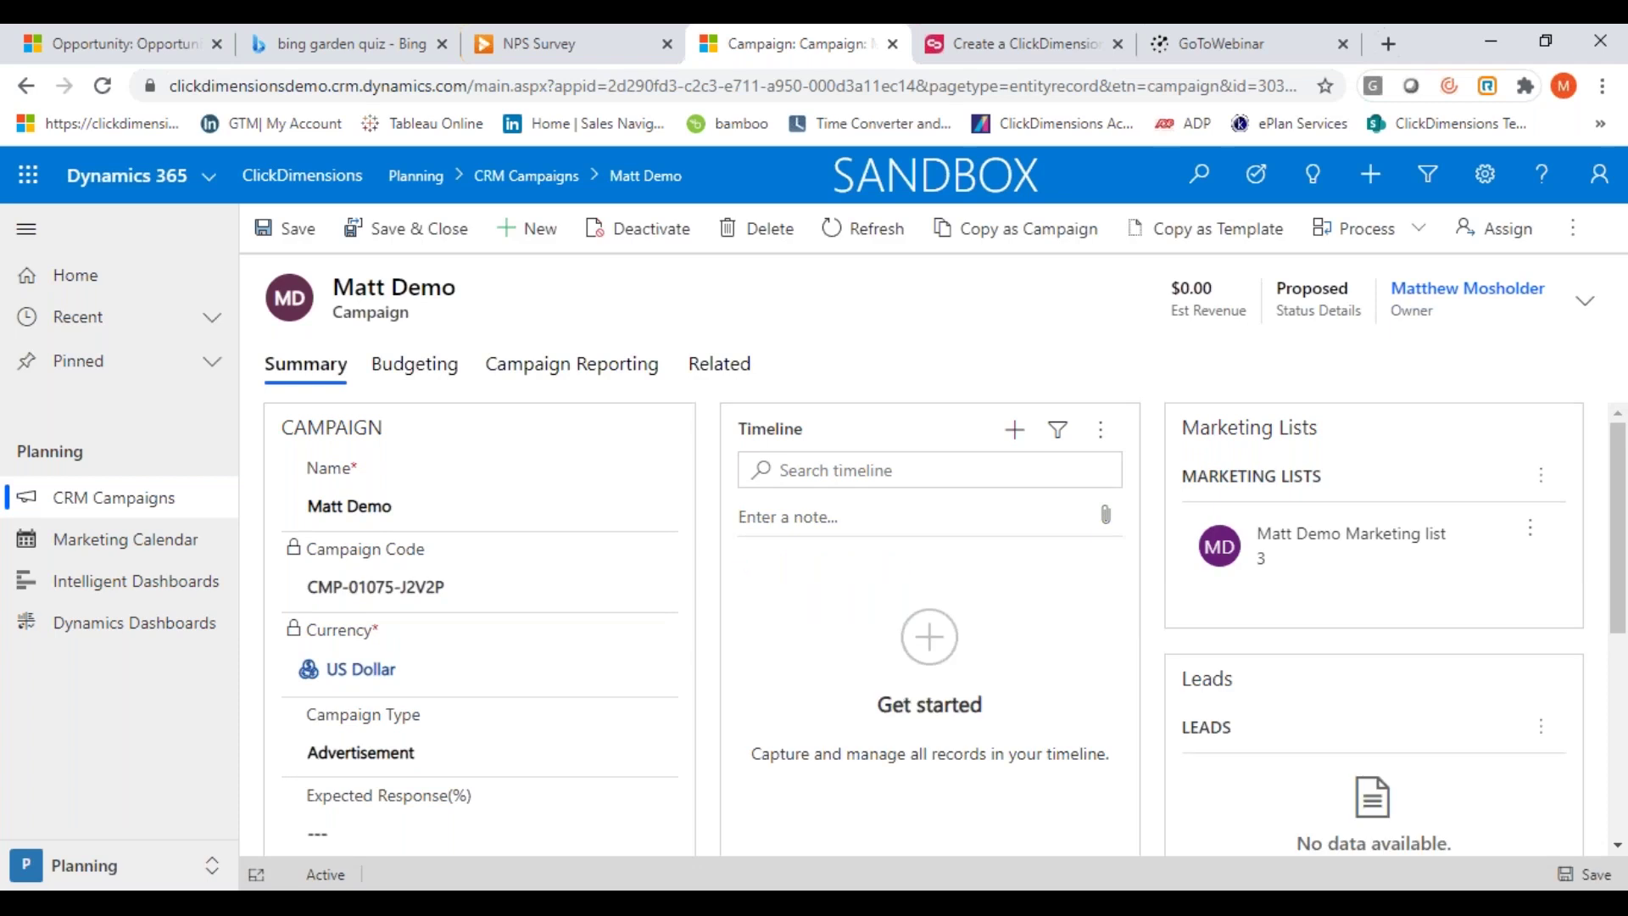
click(724, 364)
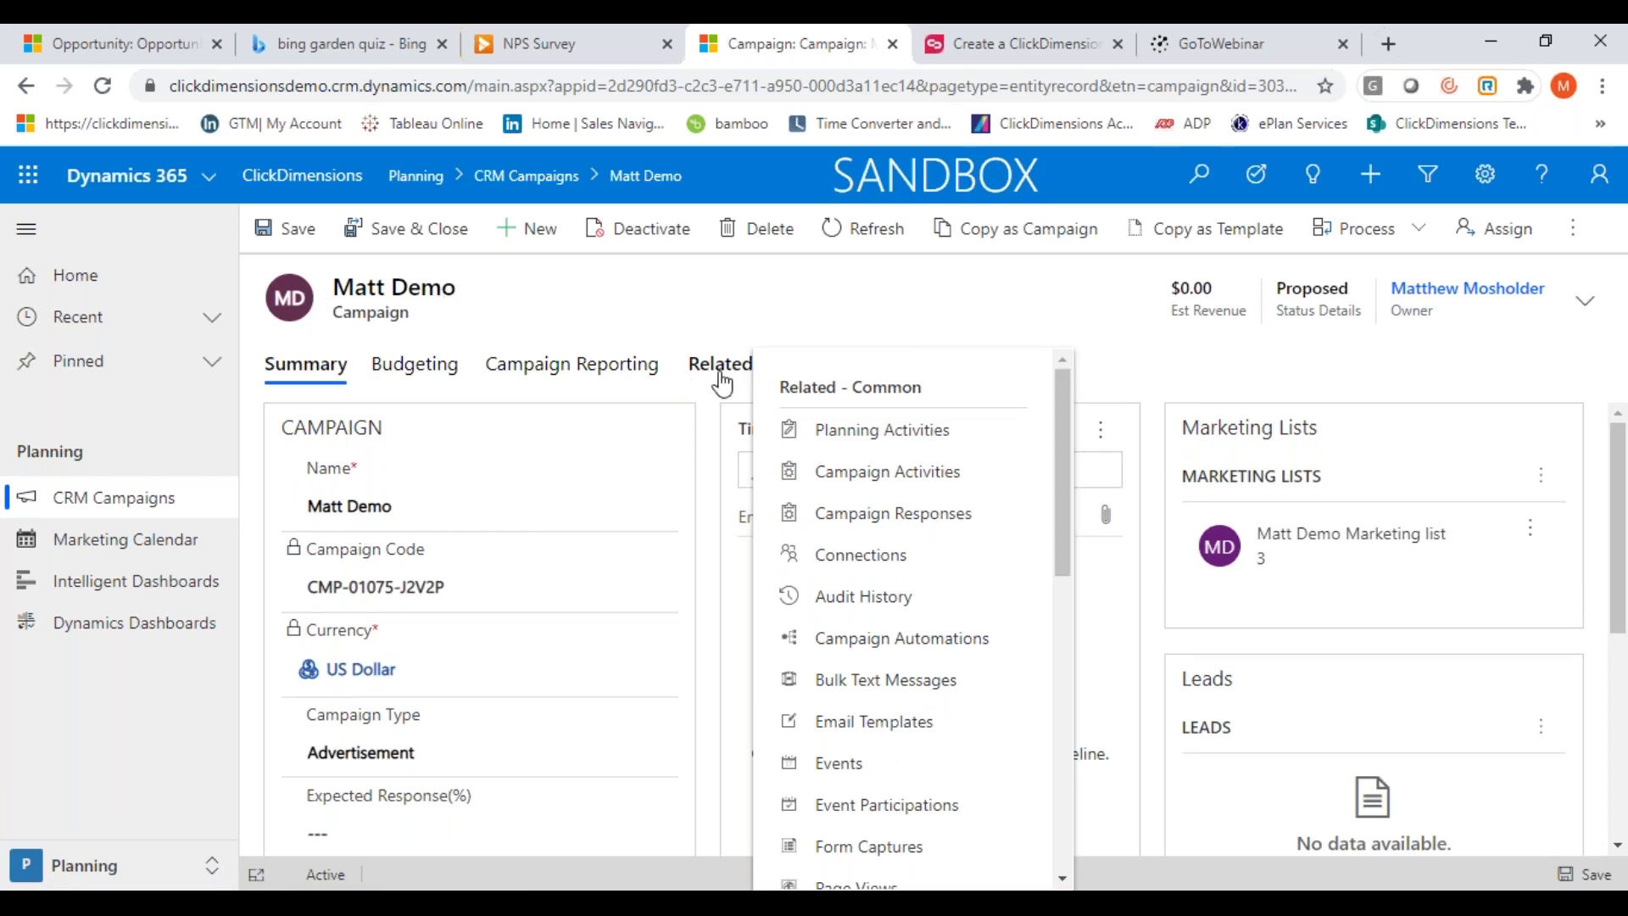
scroll(1055, 454, down, 2)
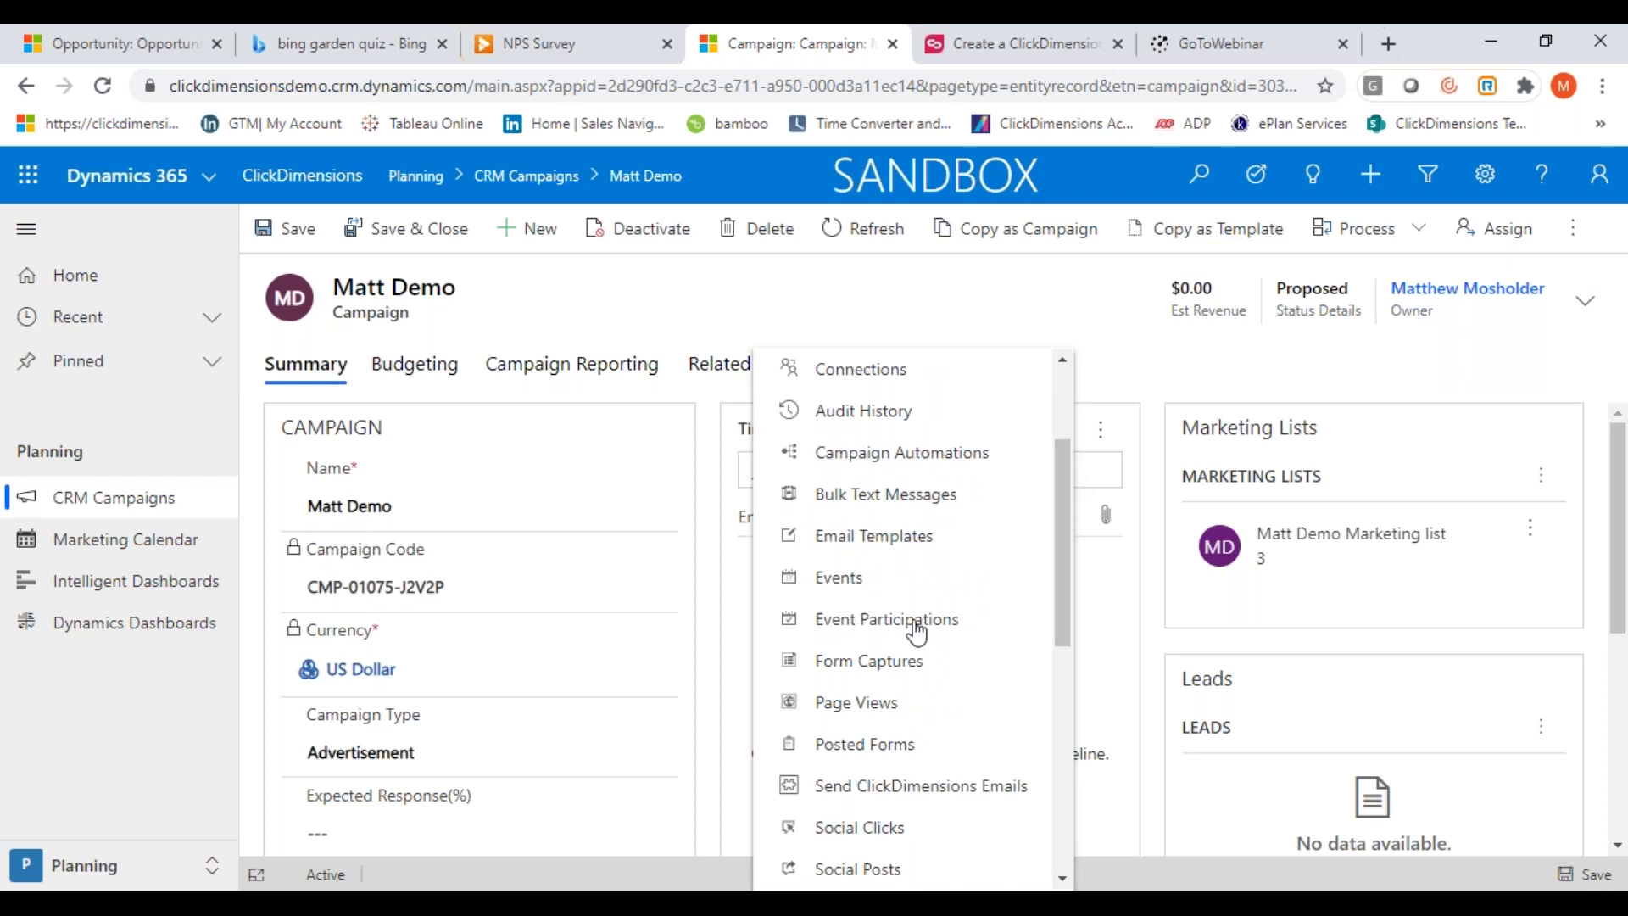
drag(1066, 547, 1061, 593)
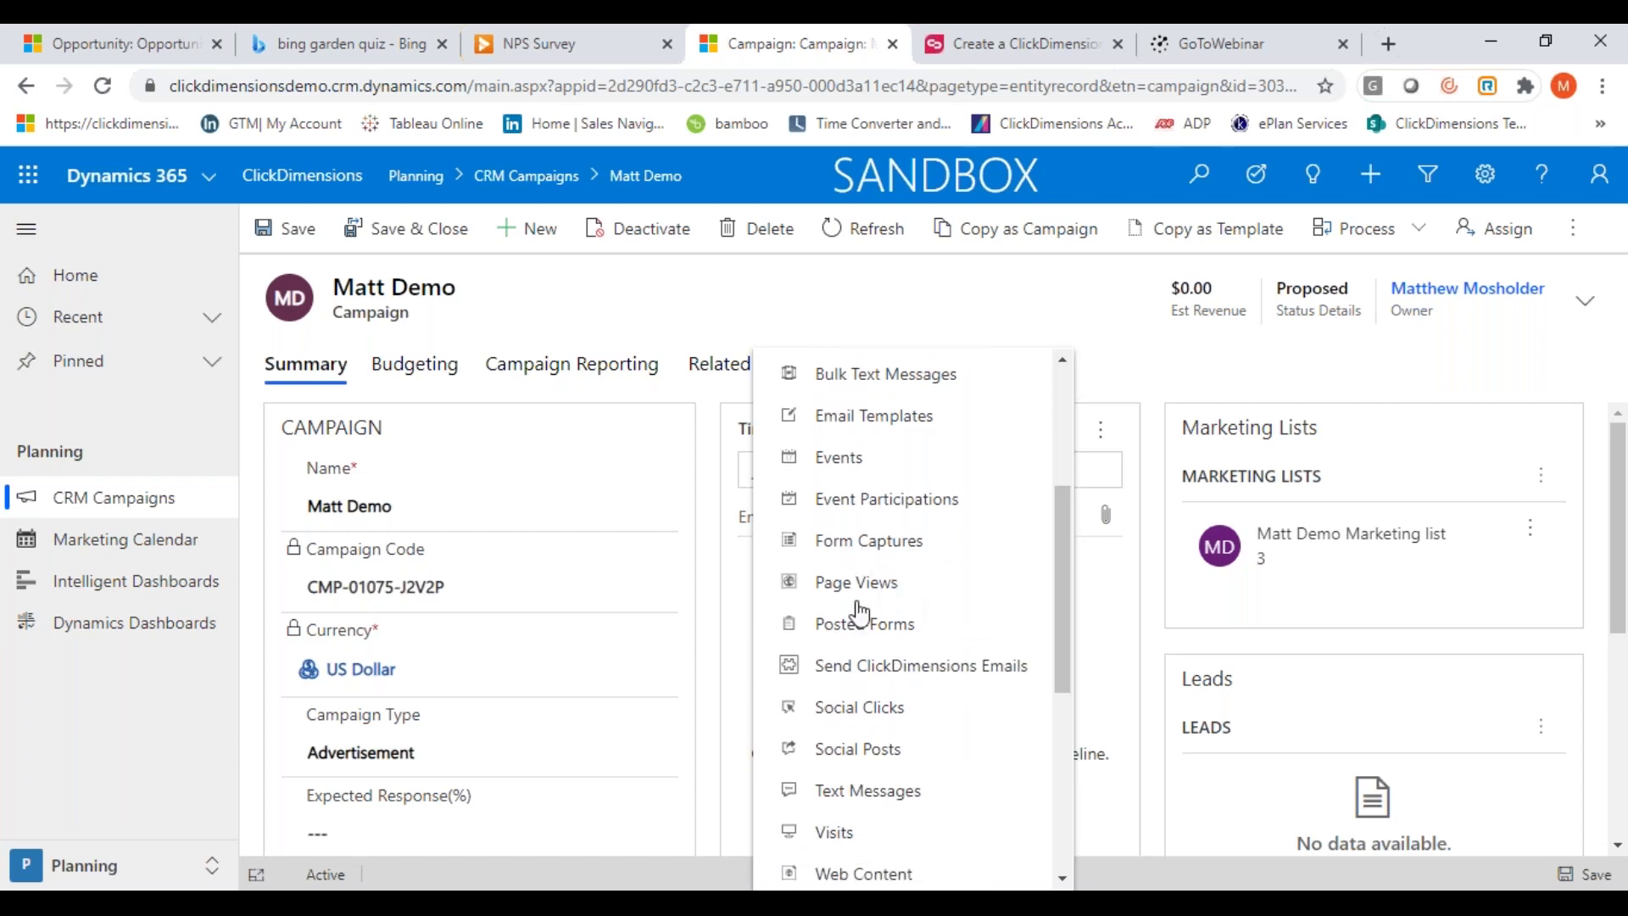
drag(1058, 585, 1063, 715)
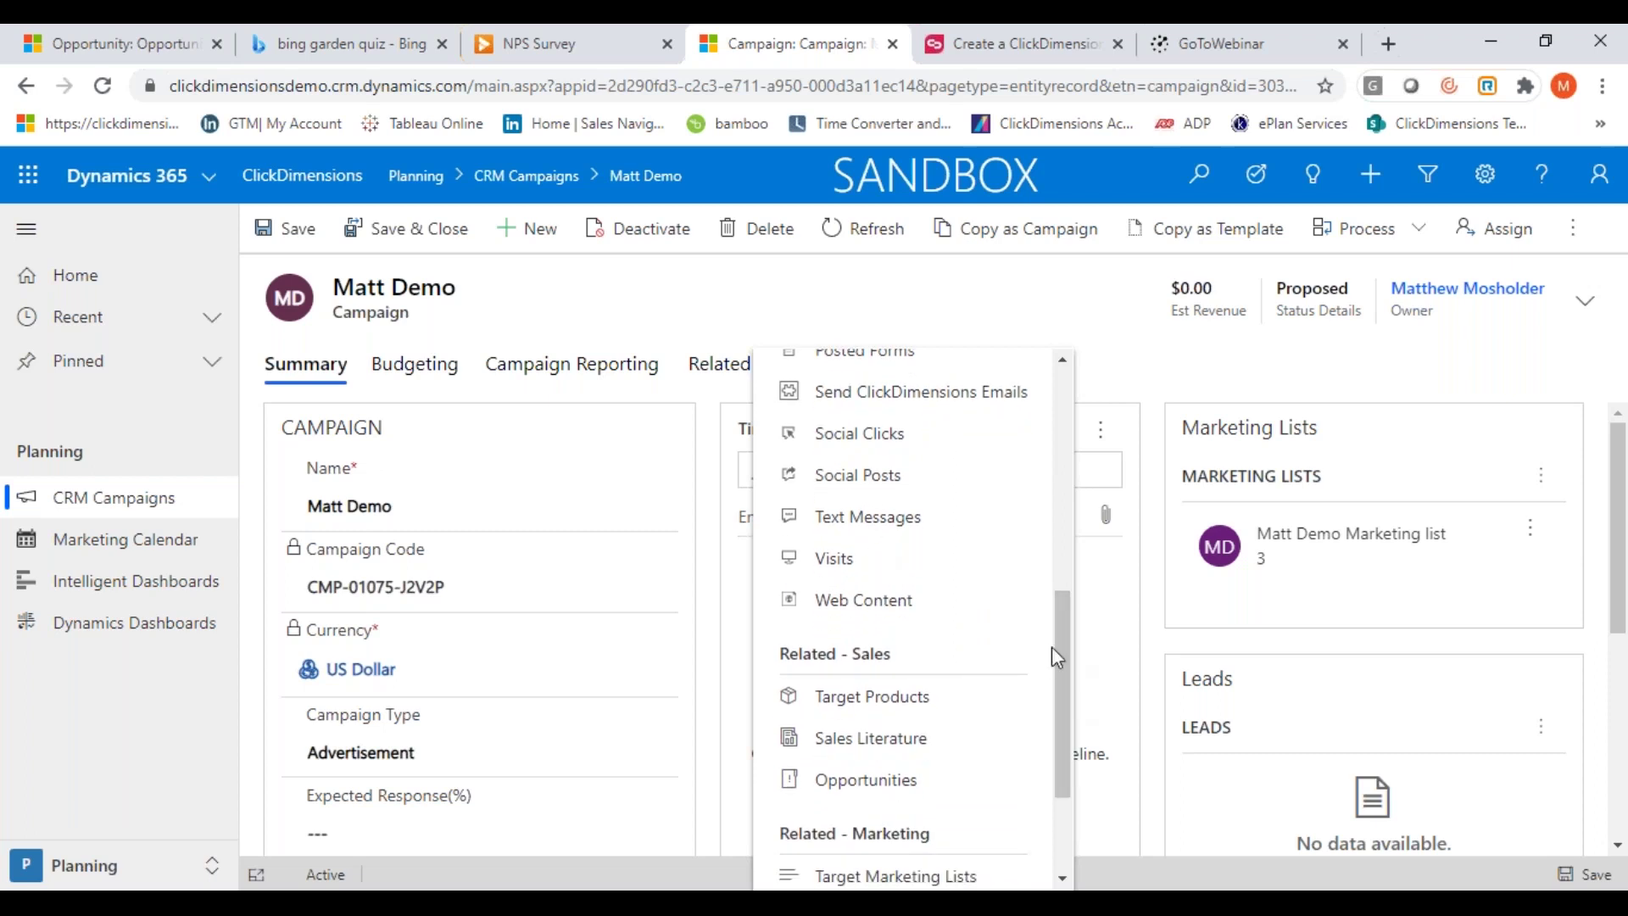
drag(1065, 643, 1066, 729)
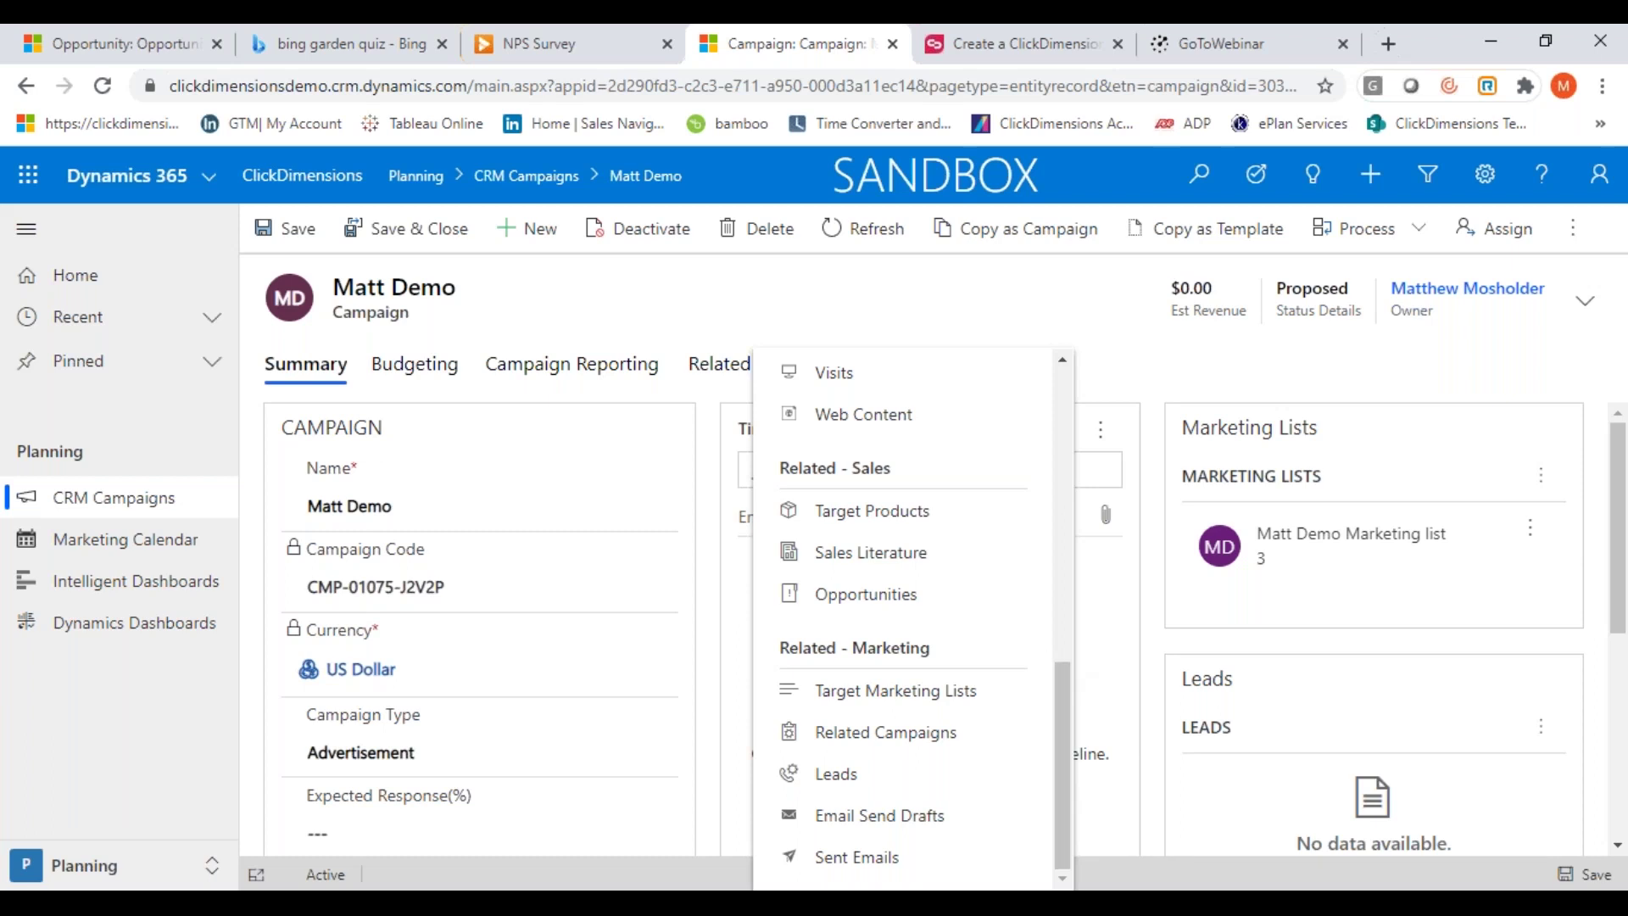
click(625, 331)
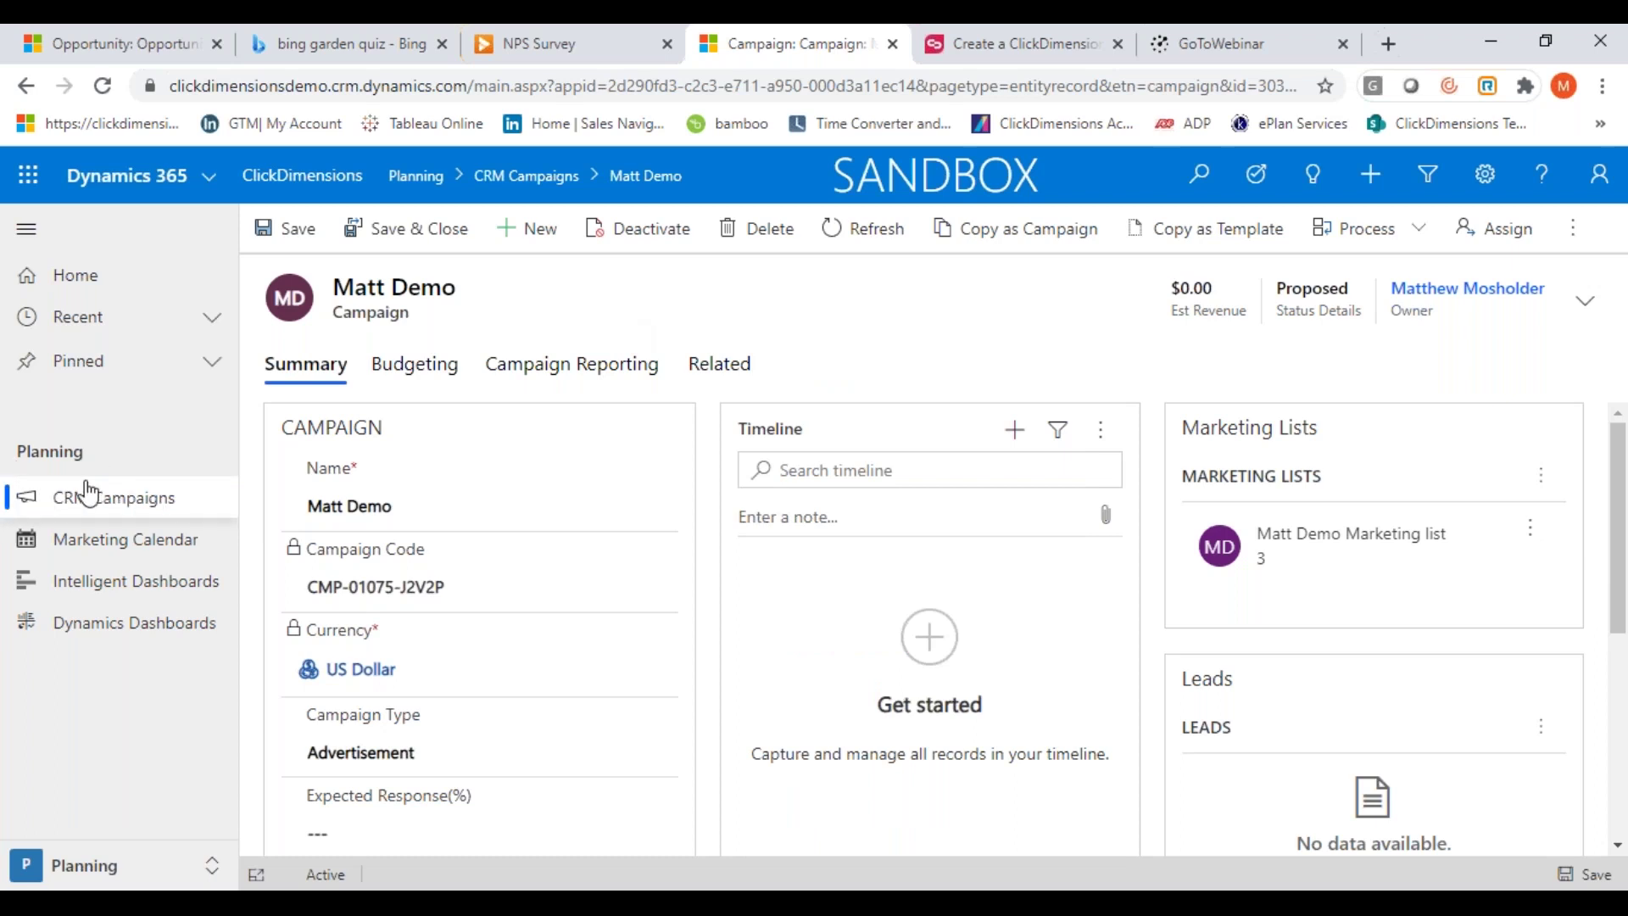
Open the October 2020 Marketing Calendar and review all events on Wednesday, October 7
click(116, 555)
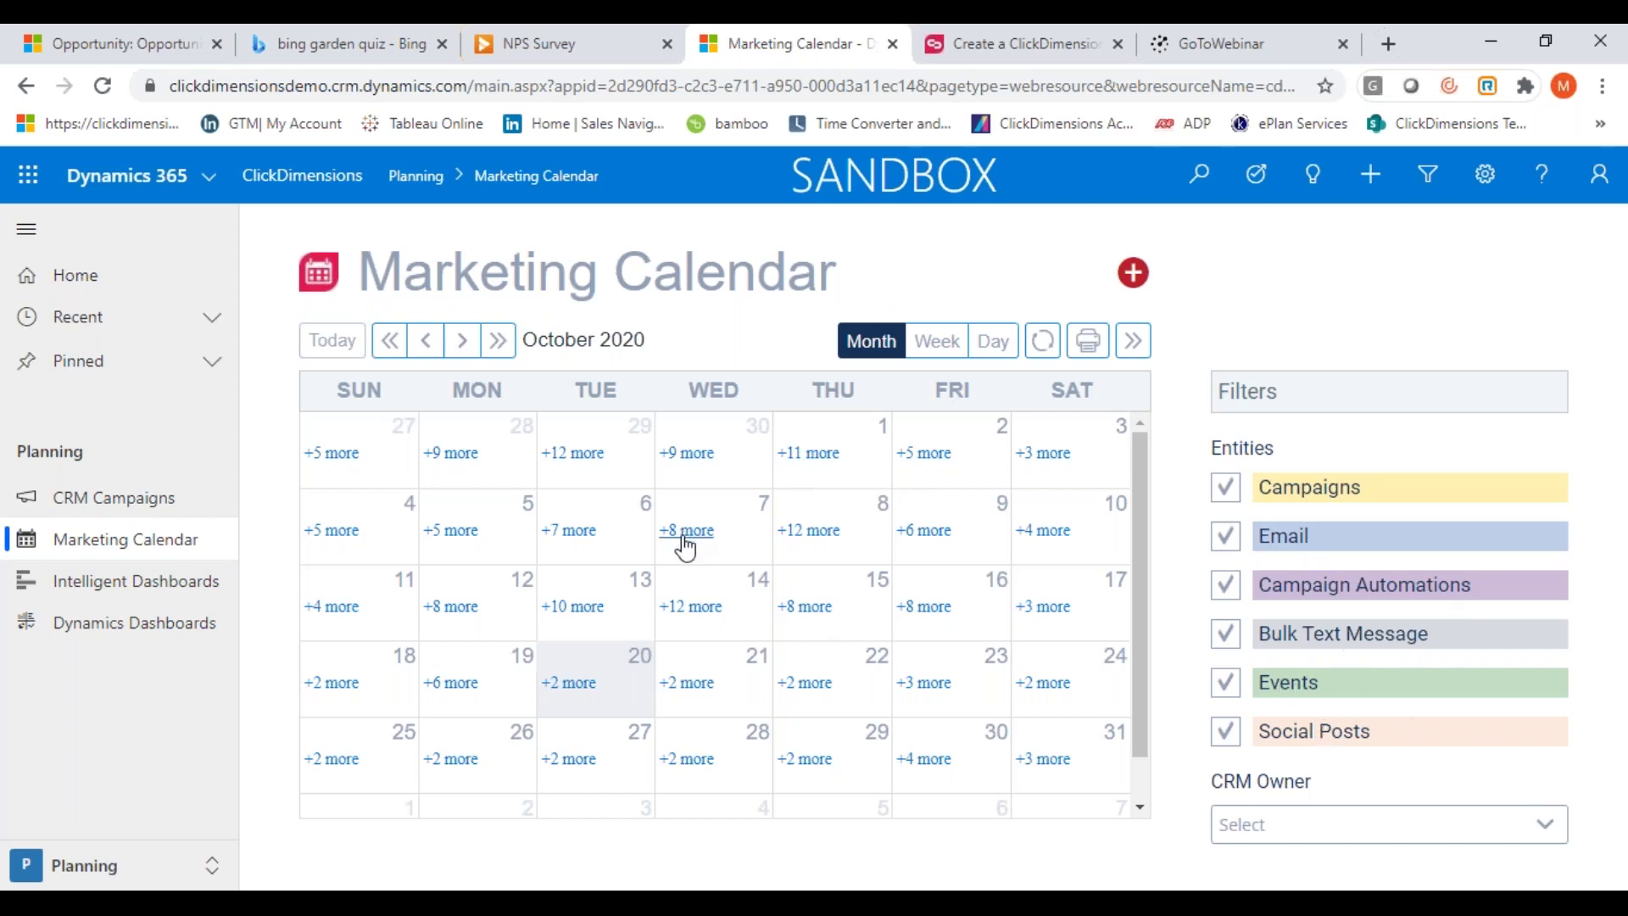
click(686, 531)
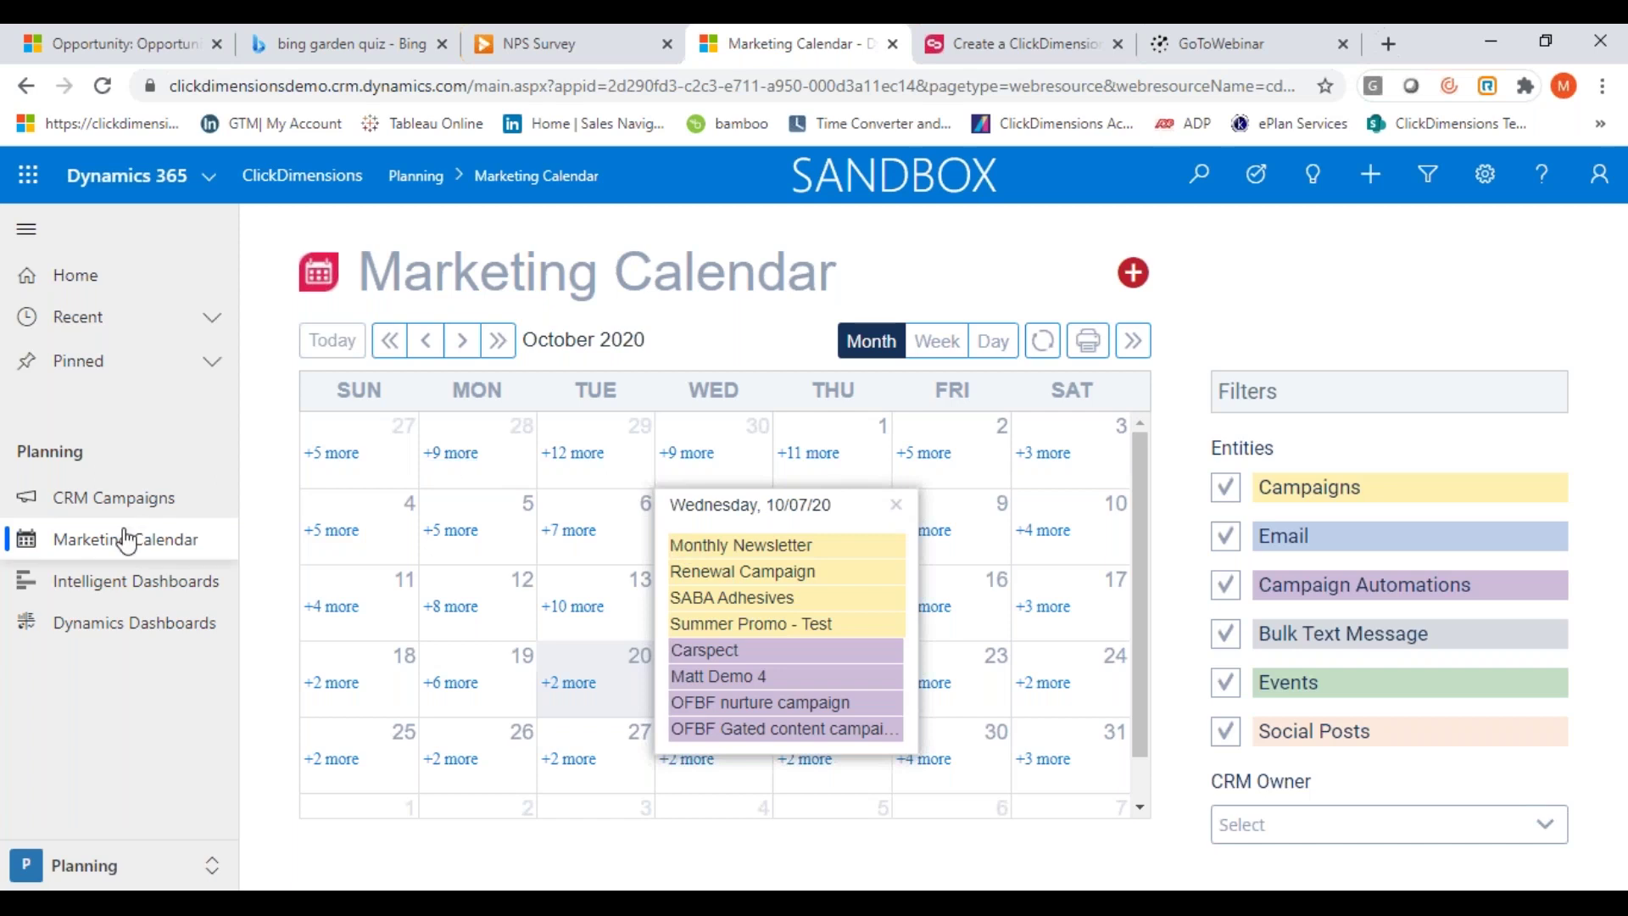
click(274, 654)
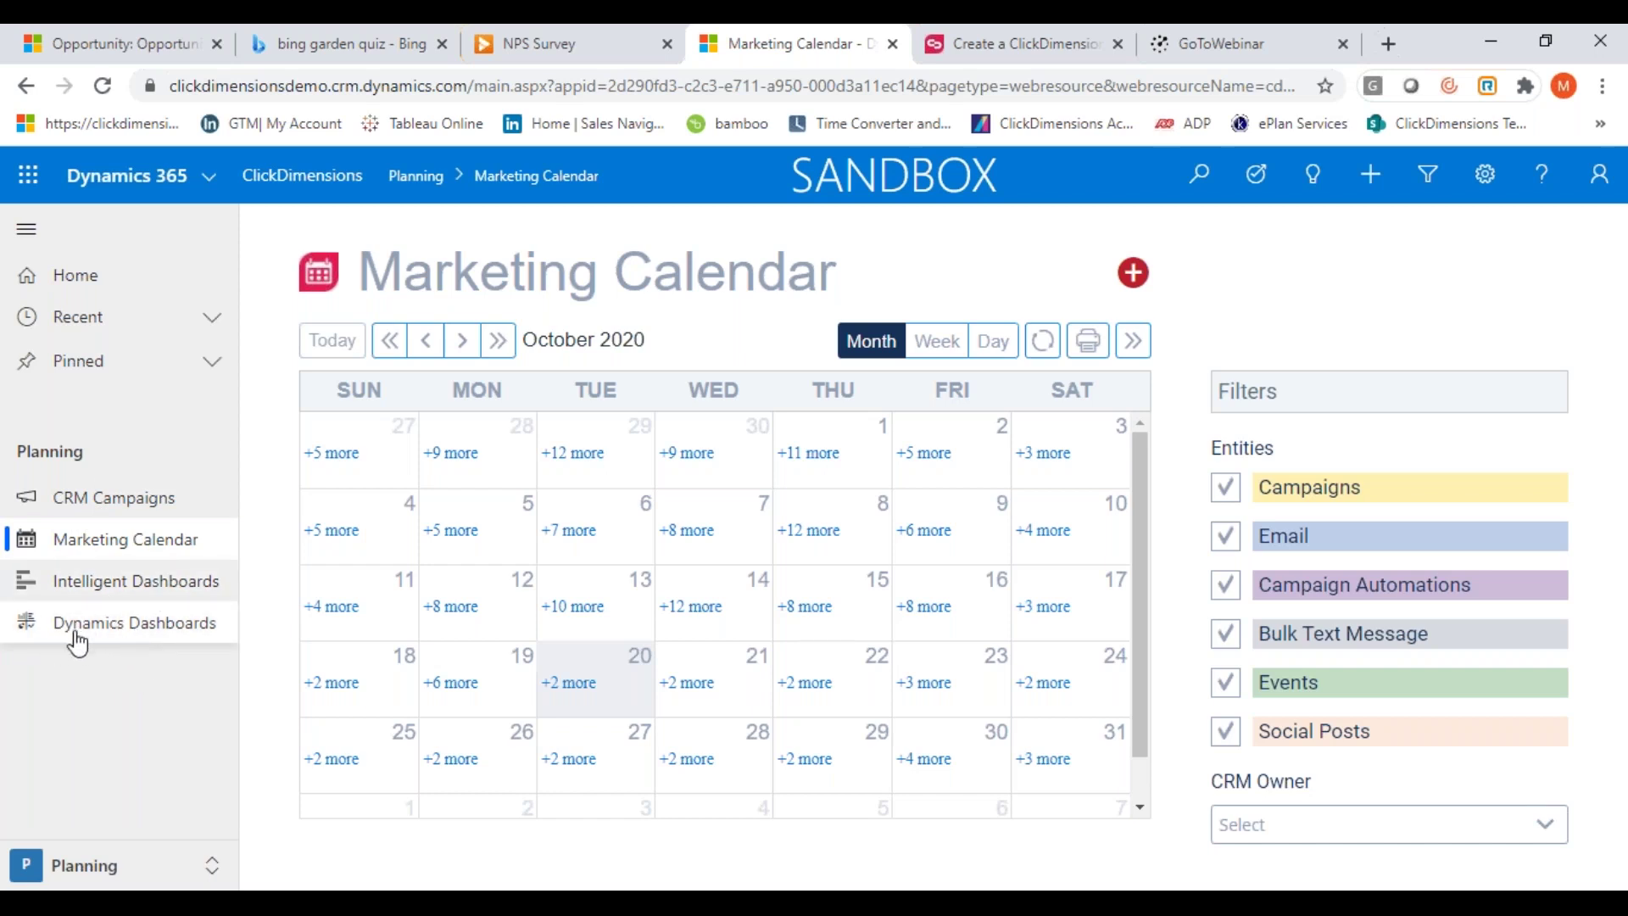
click(211, 866)
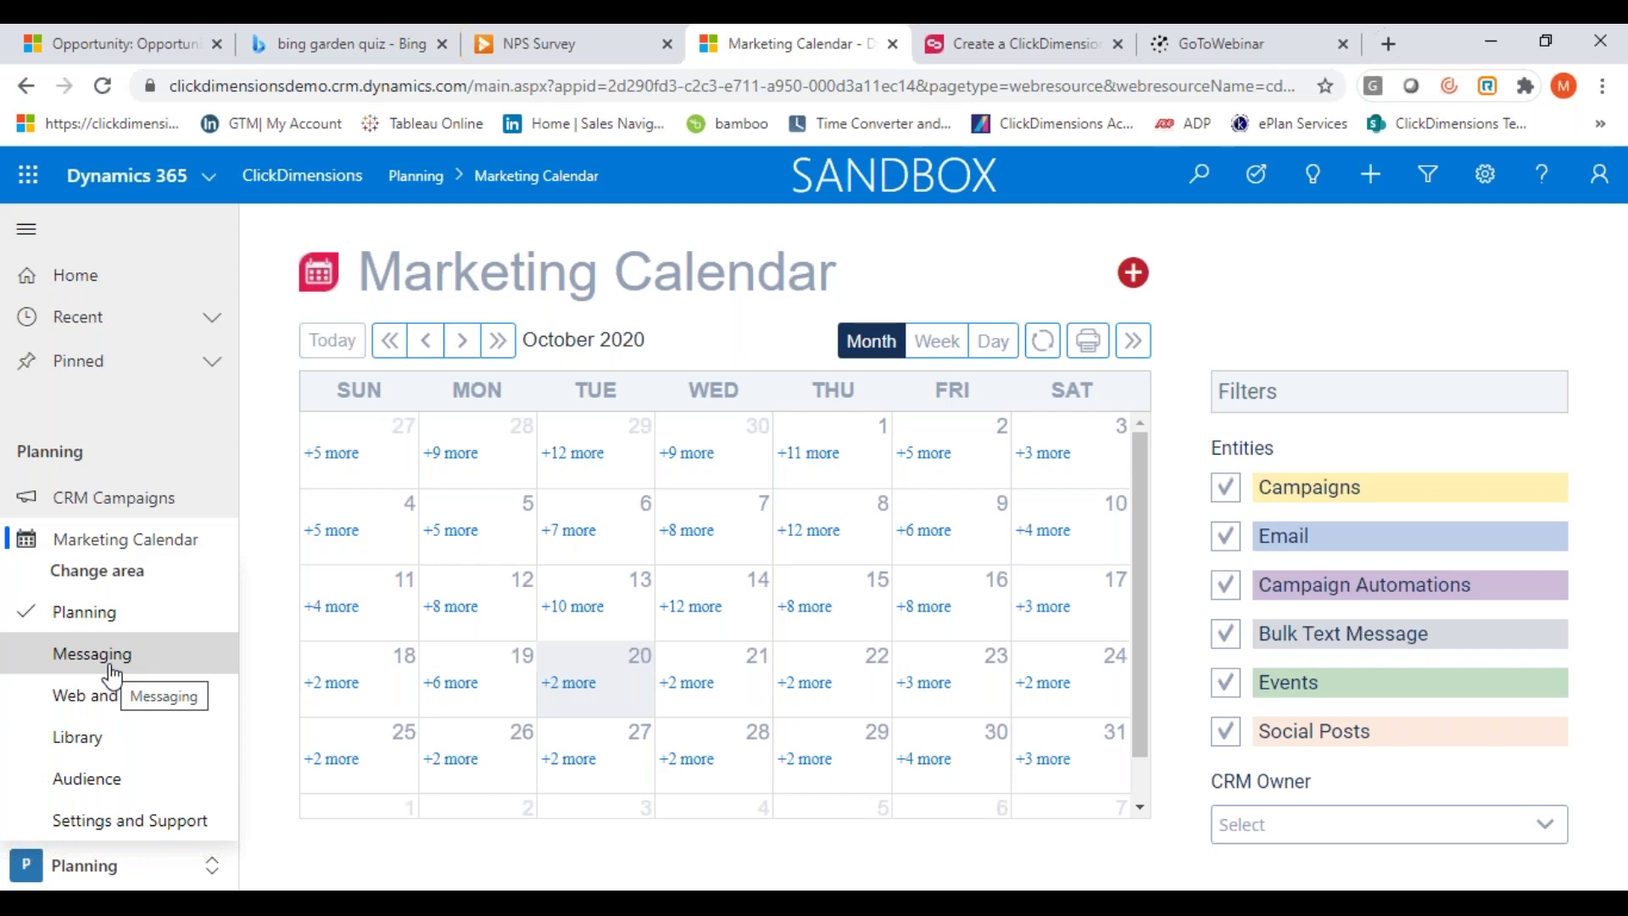
In Messaging, name a new email send 'Matt Demo 1' and choose the NEW Drag and Drop editor
click(112, 676)
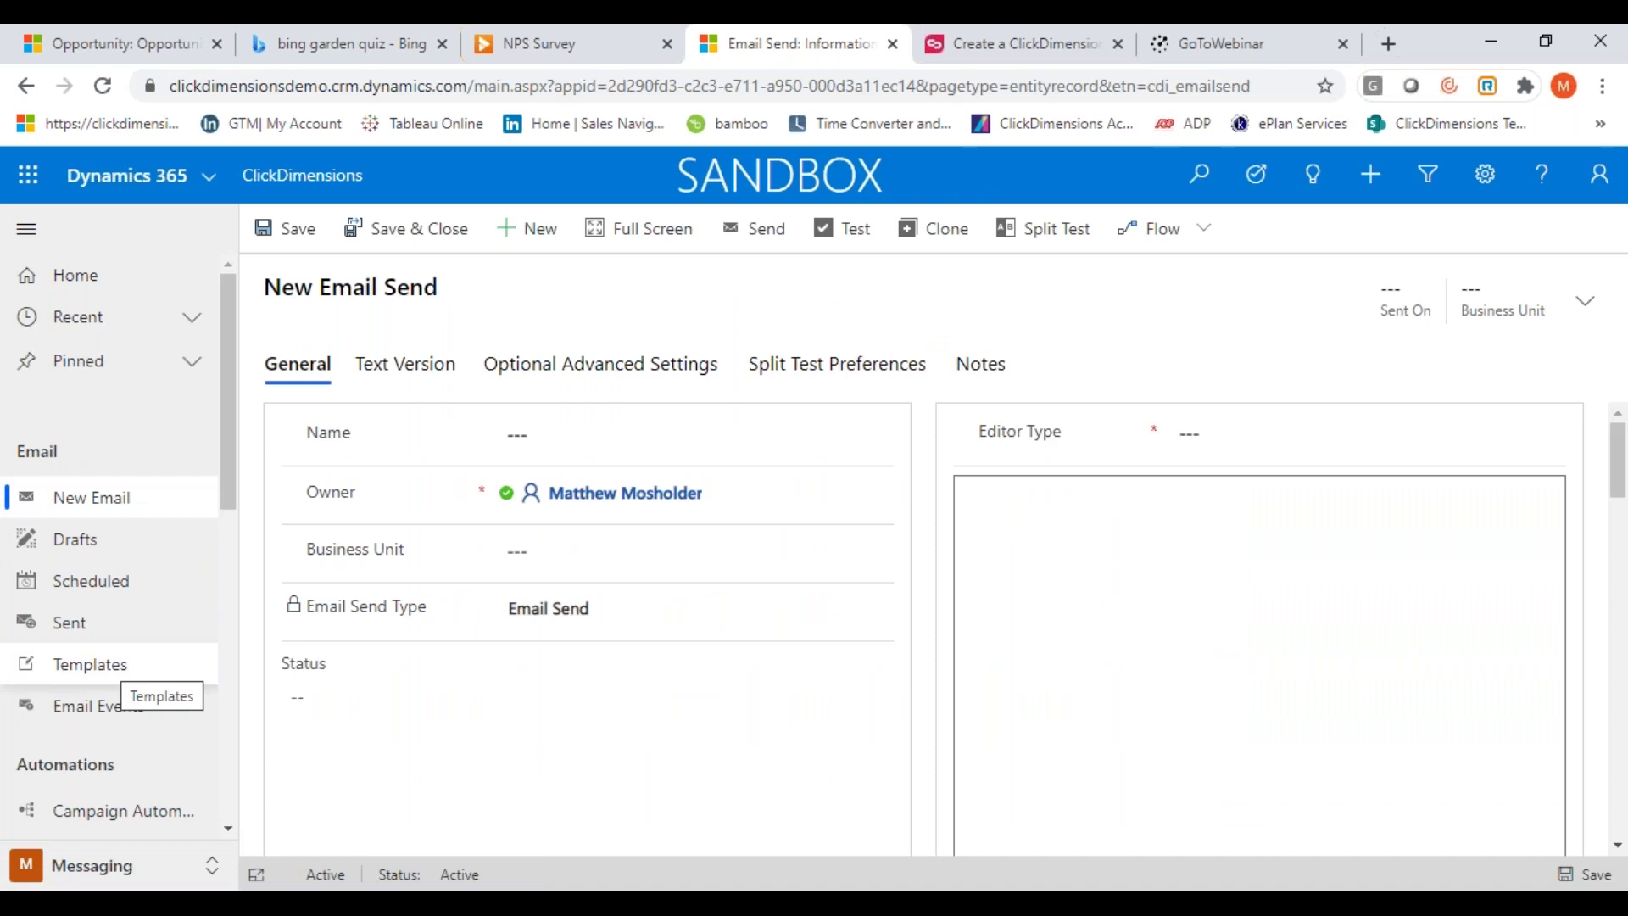
click(555, 424)
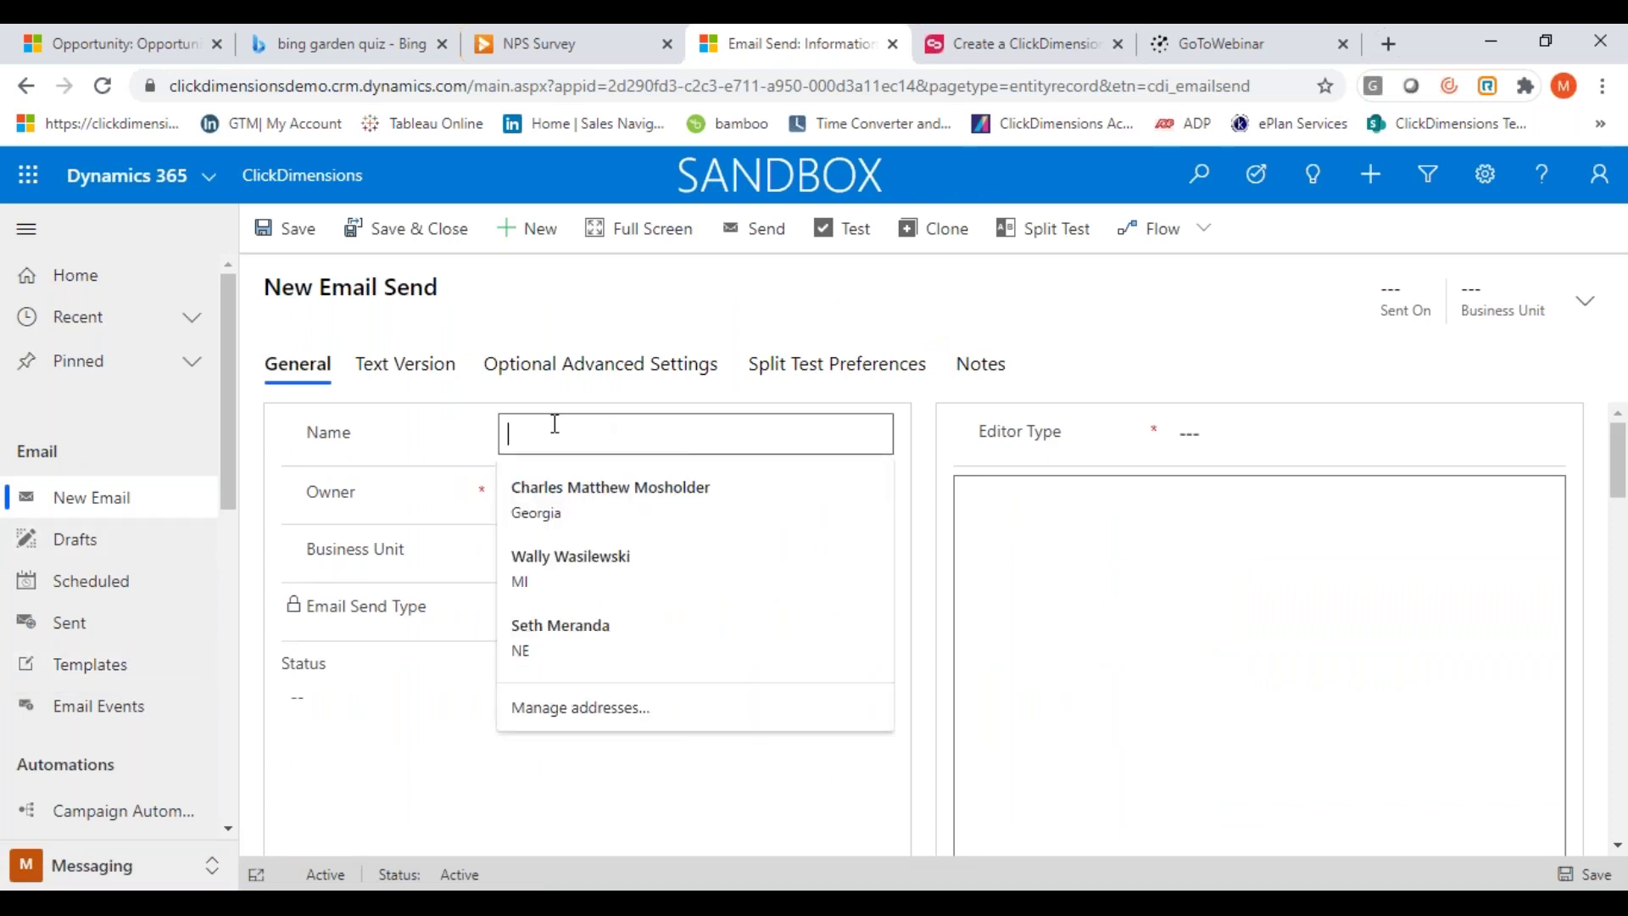
text(Matt De)
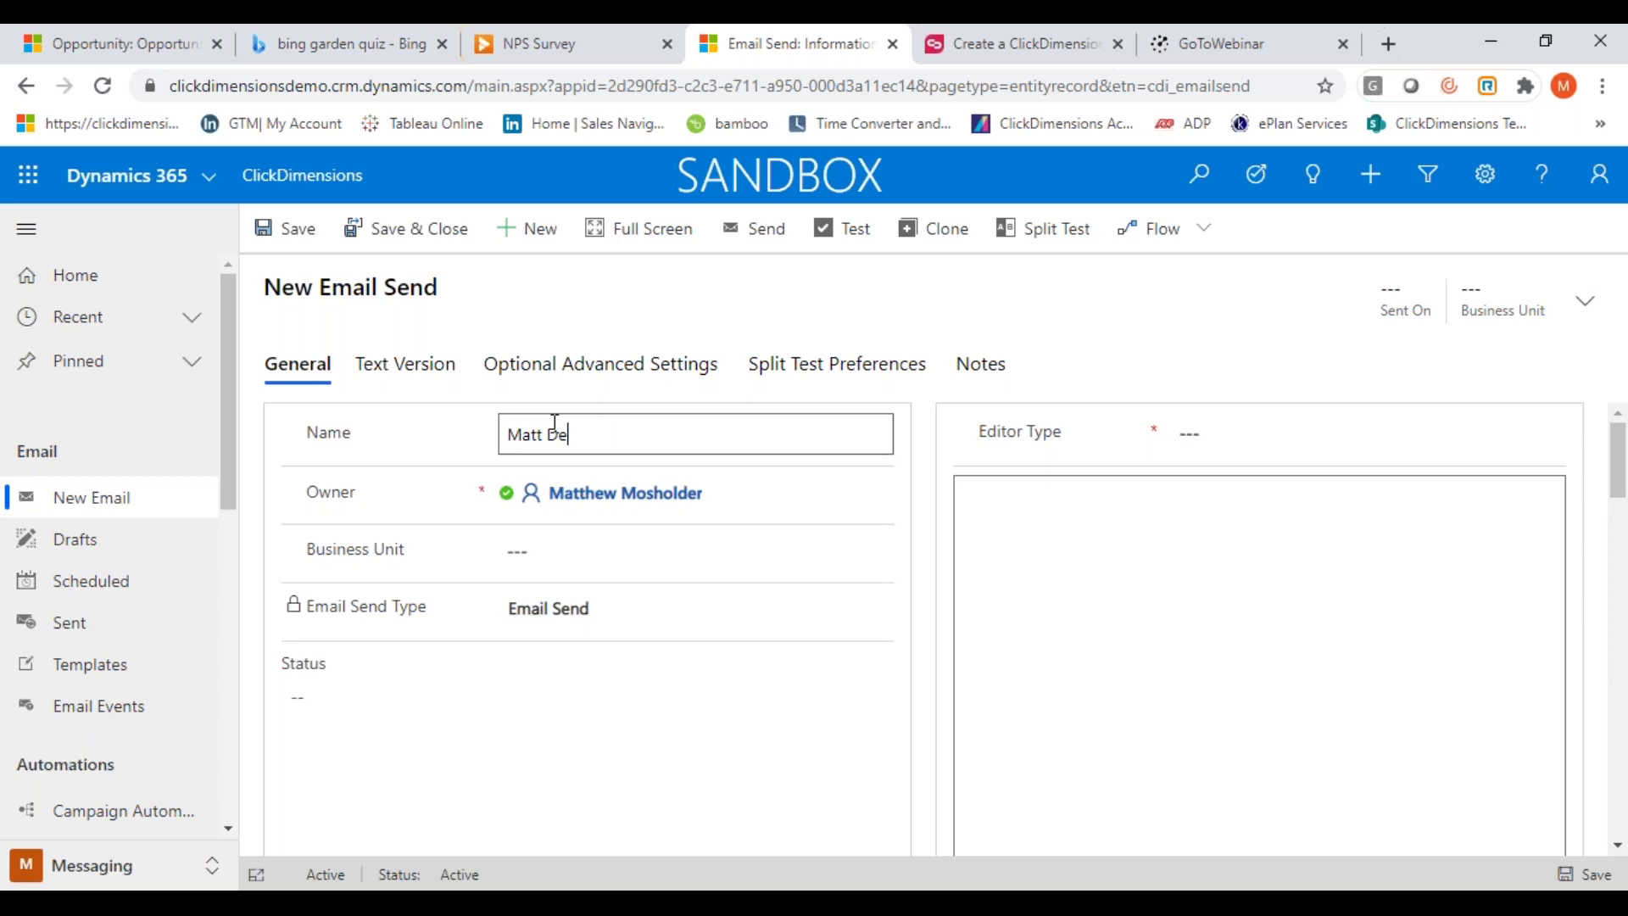
text(mo 1)
click(1338, 441)
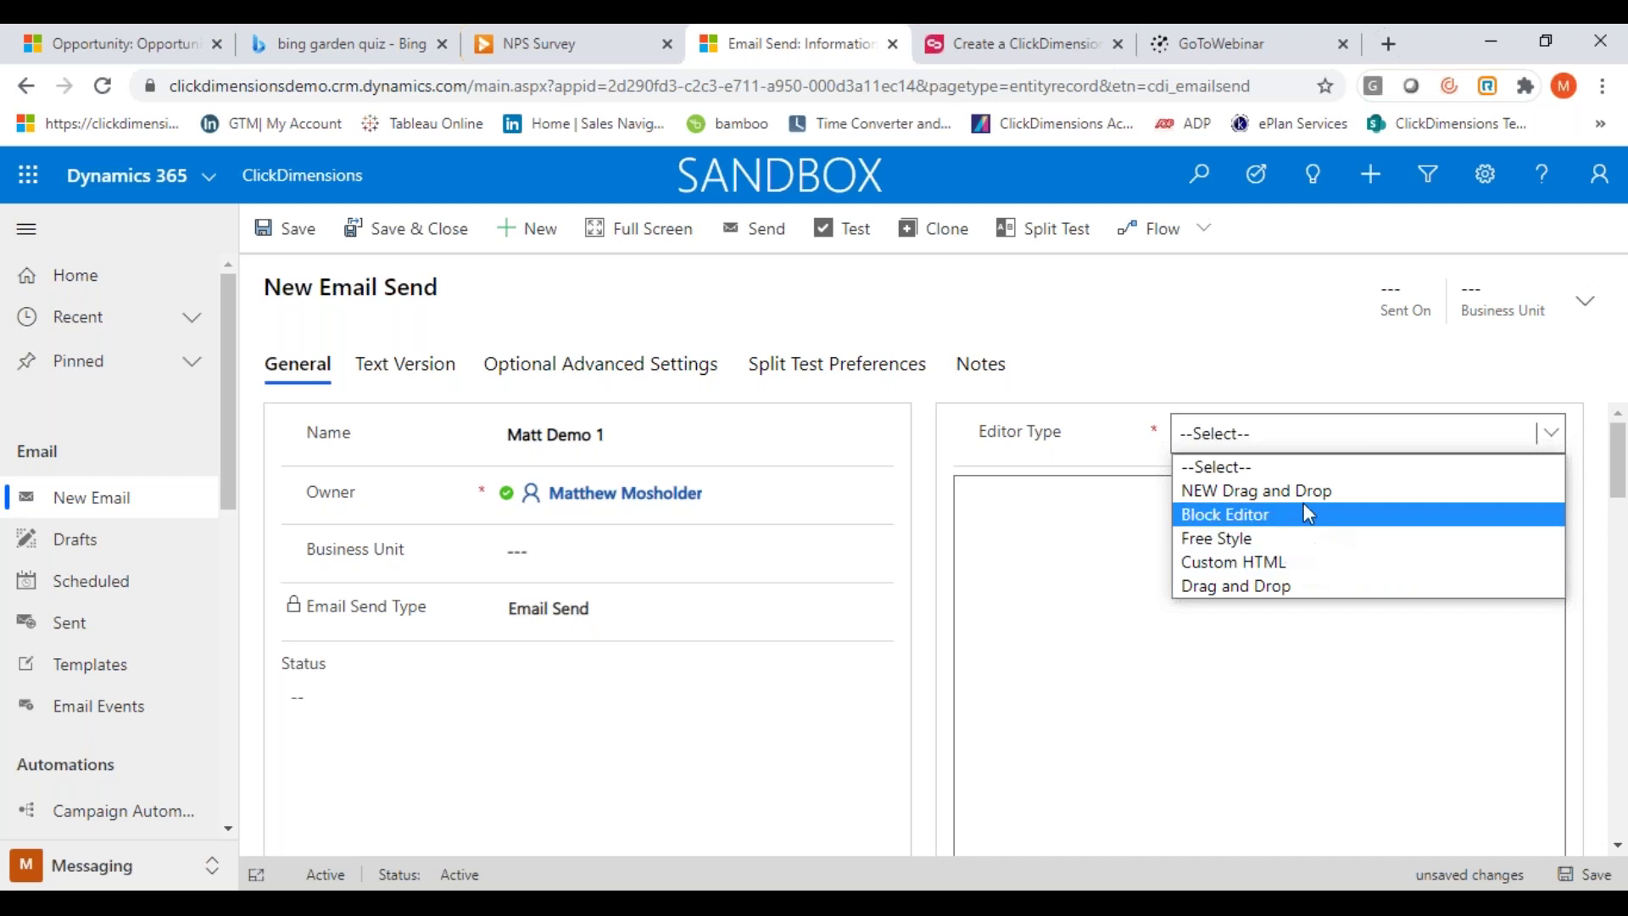
click(1282, 494)
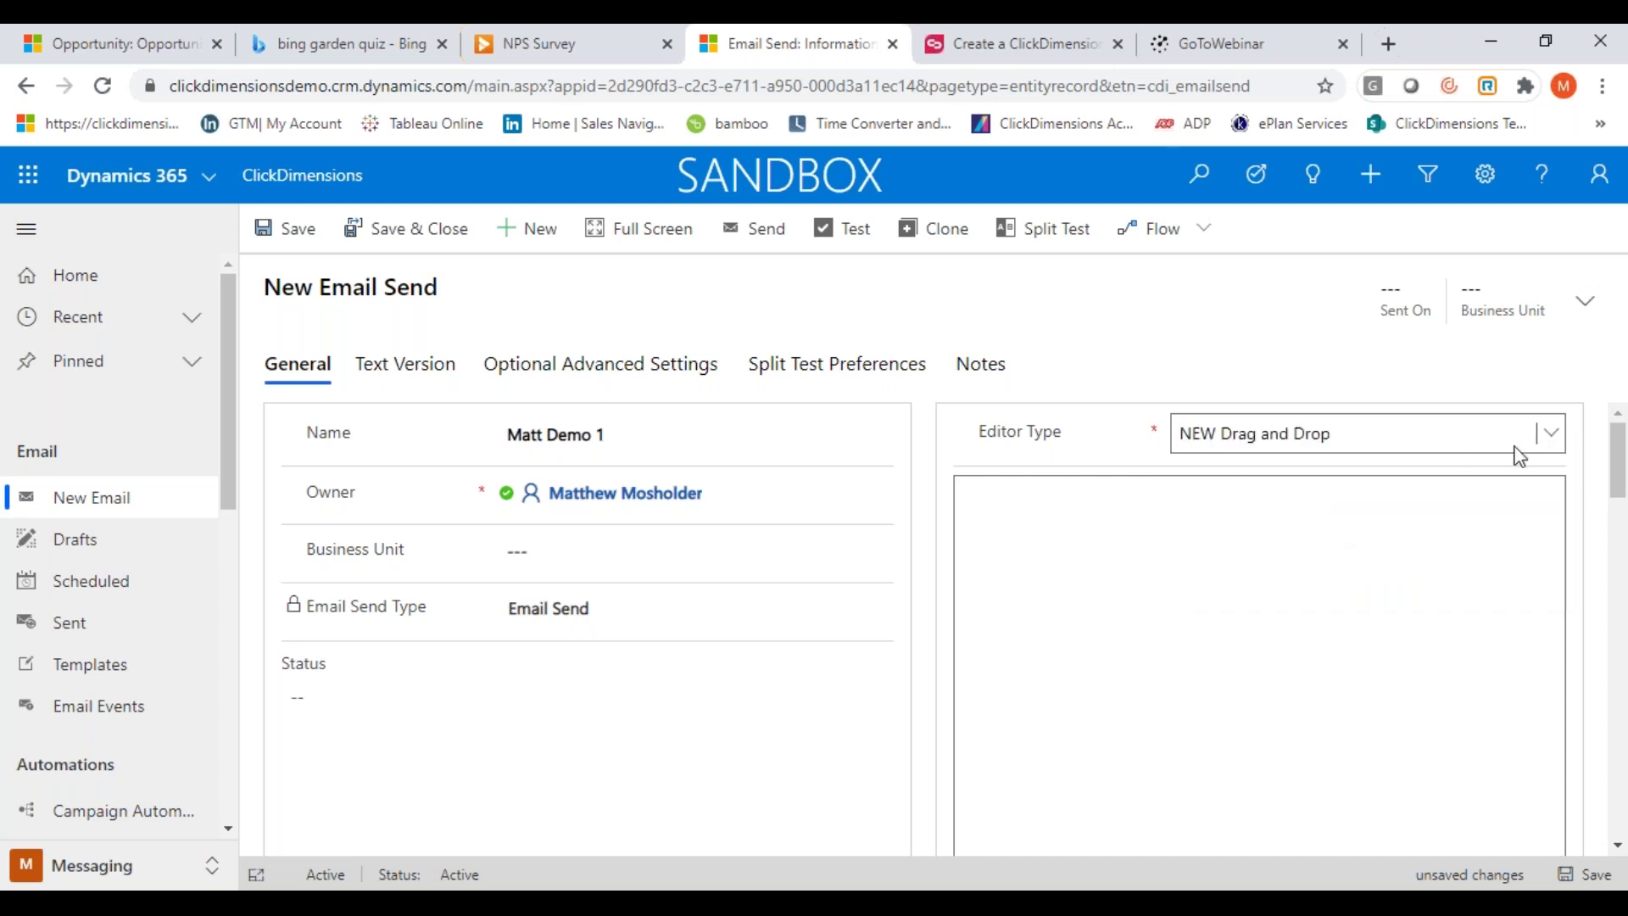
drag(1619, 494, 1623, 585)
Set the email send's subject to 'Hello Welcome'
click(602, 486)
text(Hell)
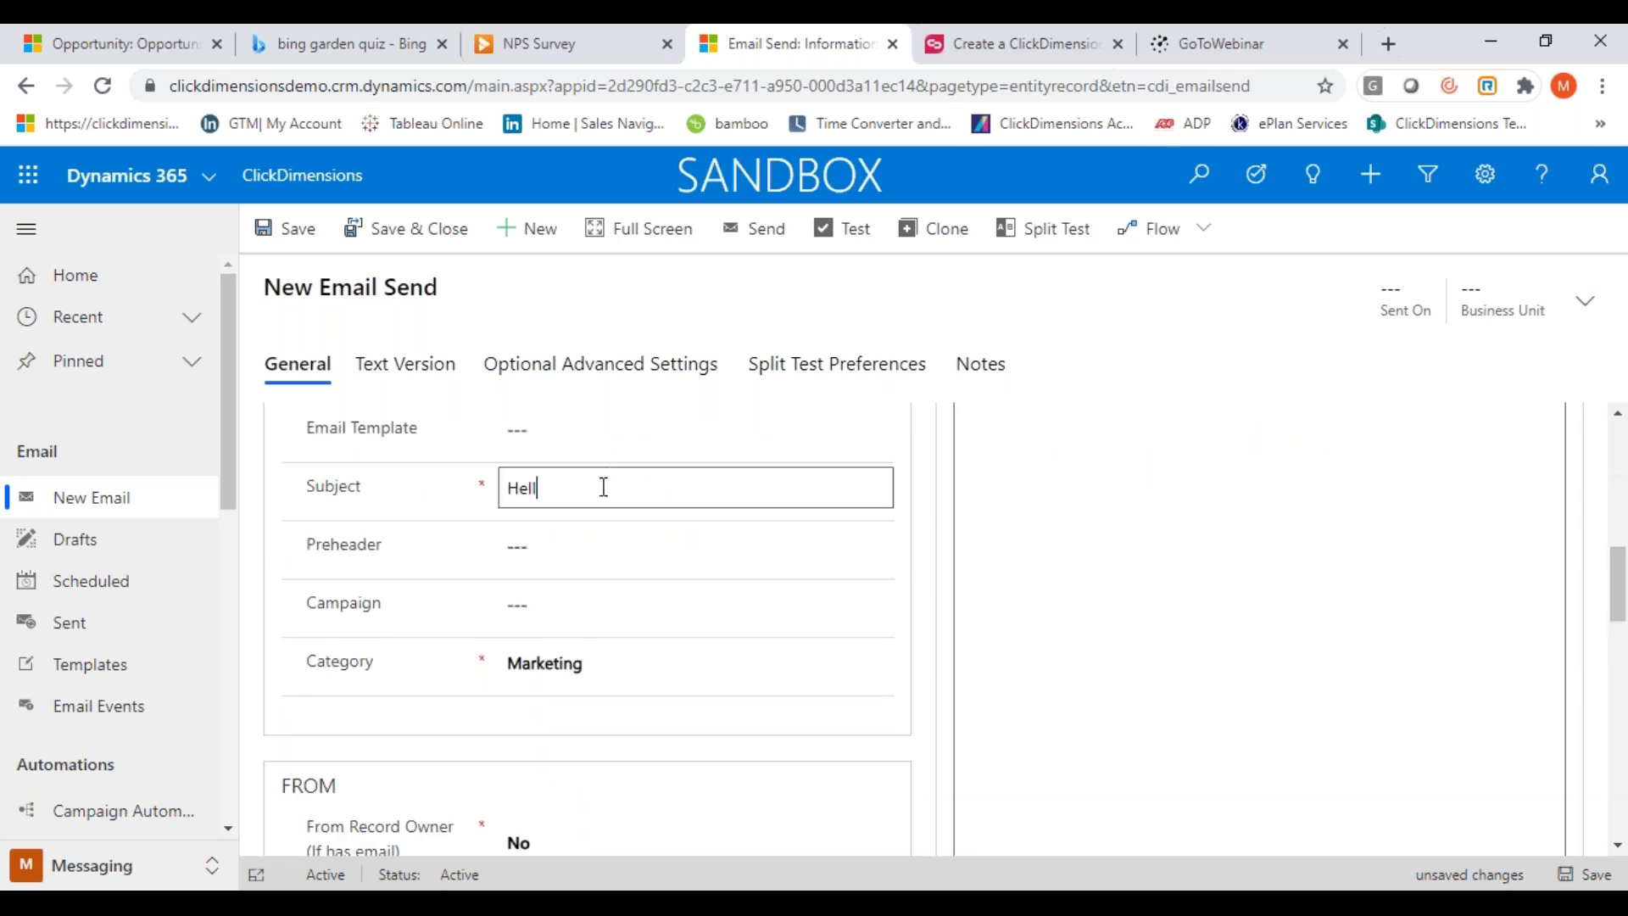
text(o Welcome)
scroll(750, 742, down, 5)
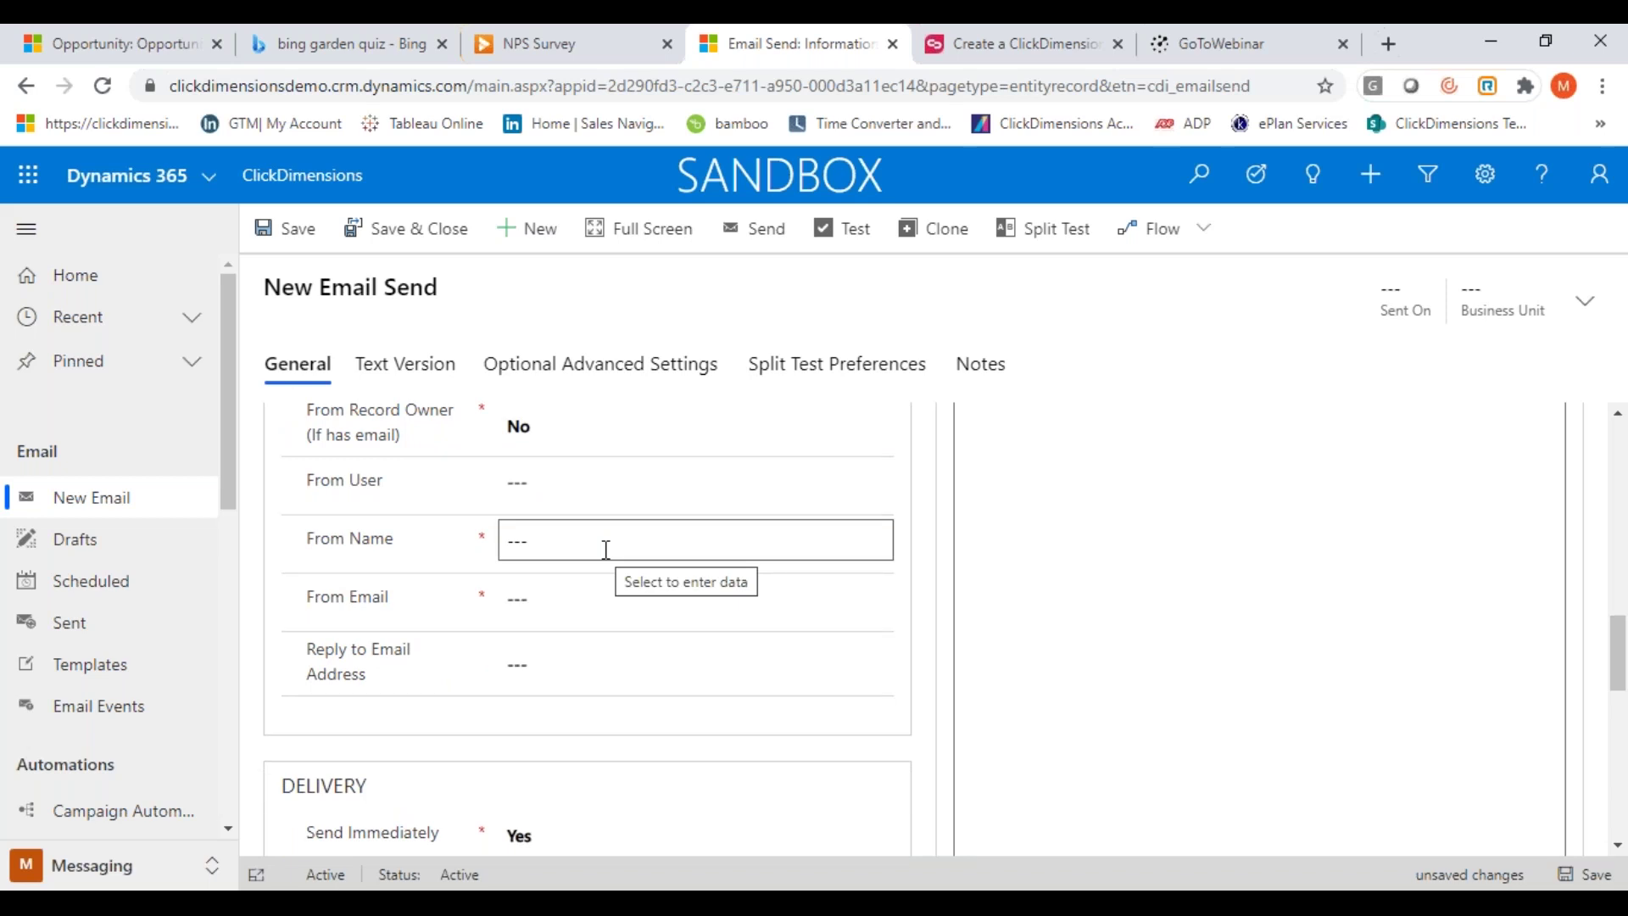
scroll(607, 550, up, 4)
key(BackSpace)
scroll(643, 746, down, 4)
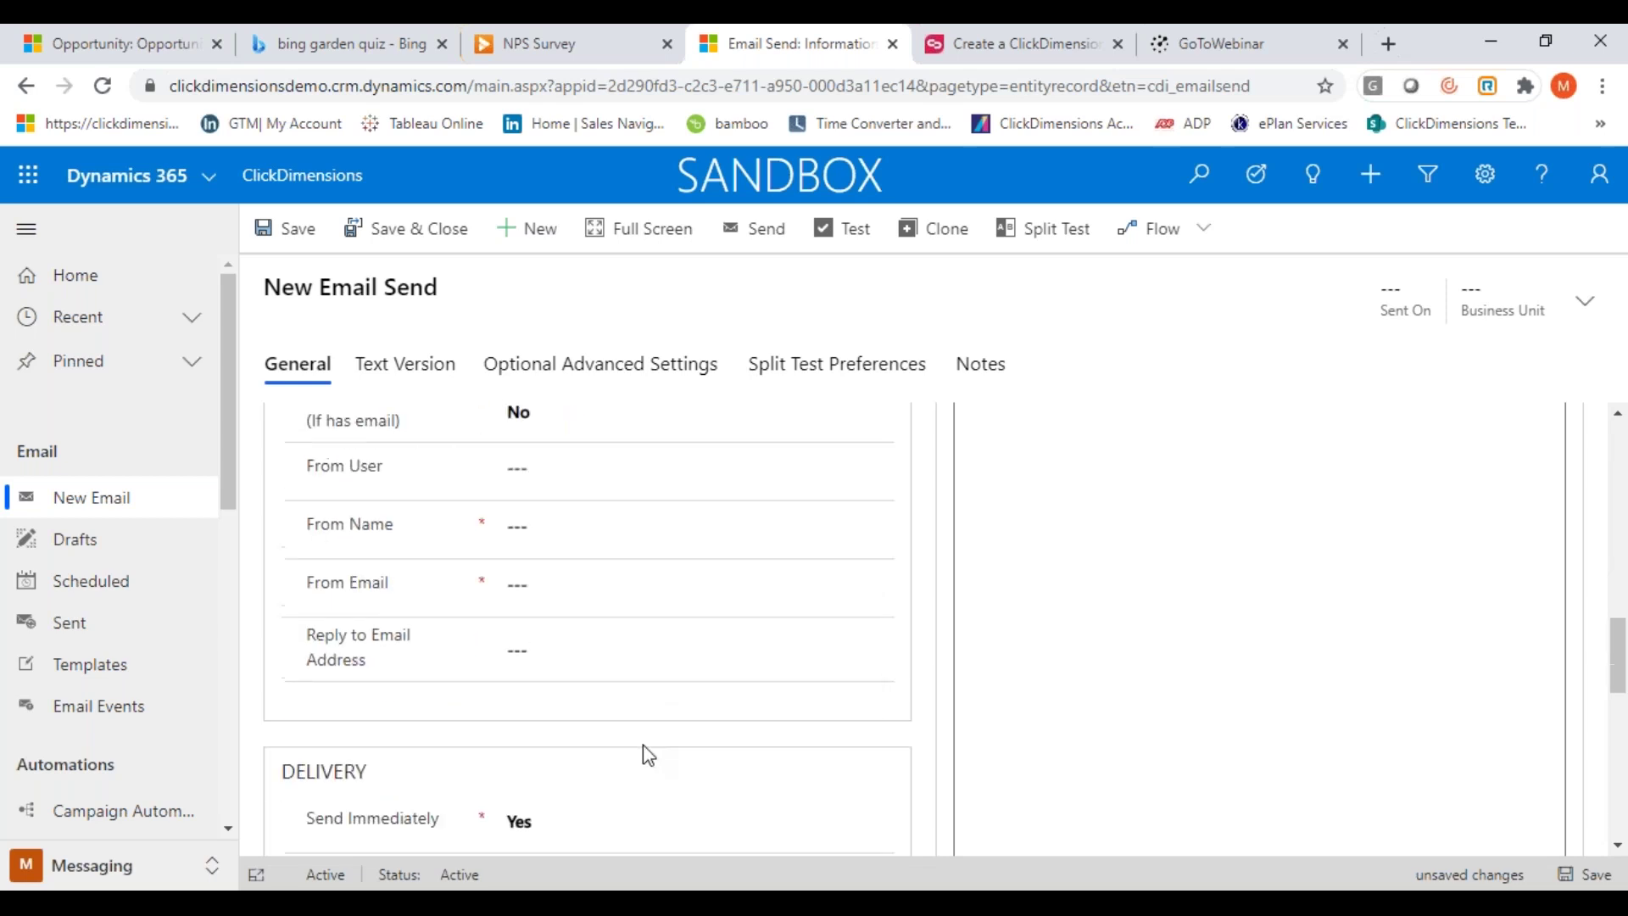
Fill in the From Name, From Email and Reply to Email Address fields
click(554, 528)
text(M)
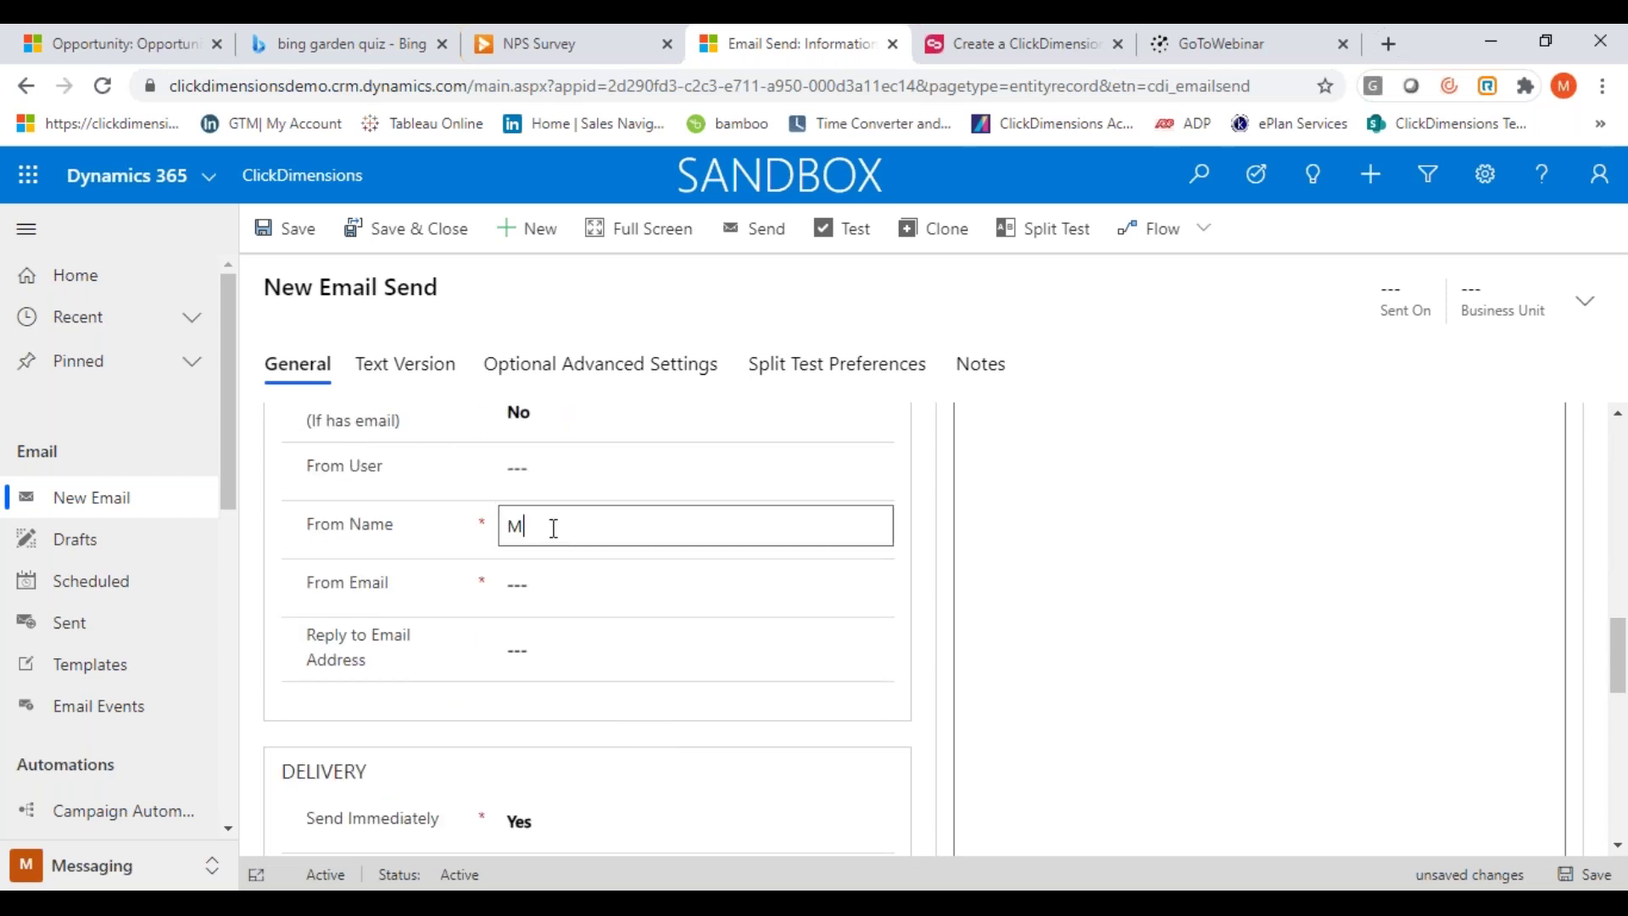
text(ike D)
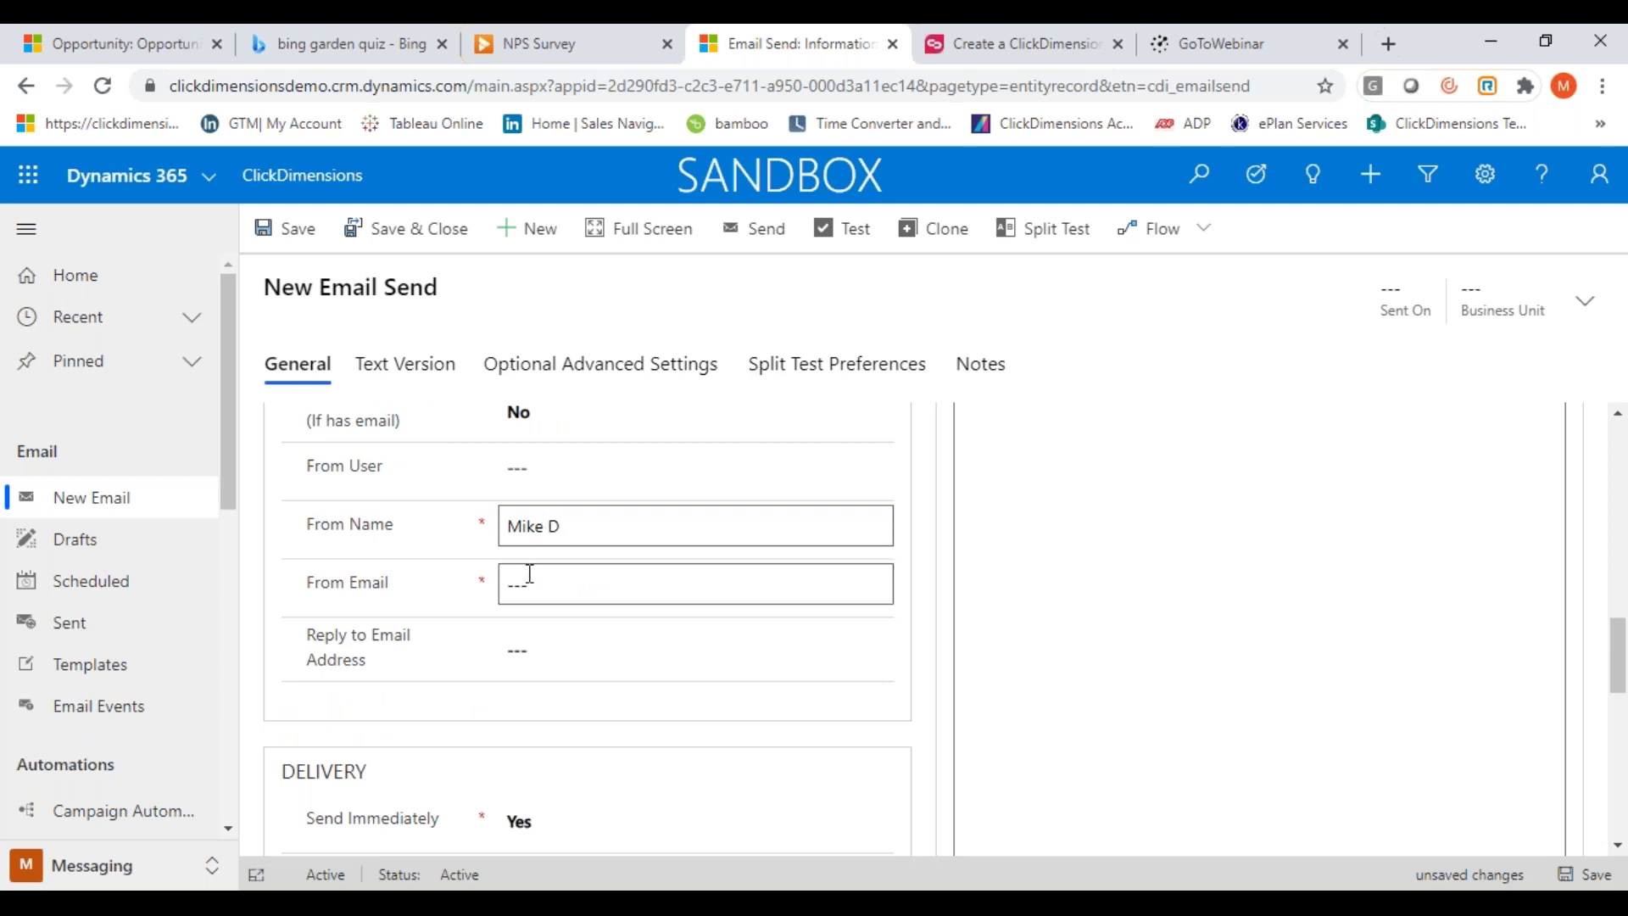
click(550, 585)
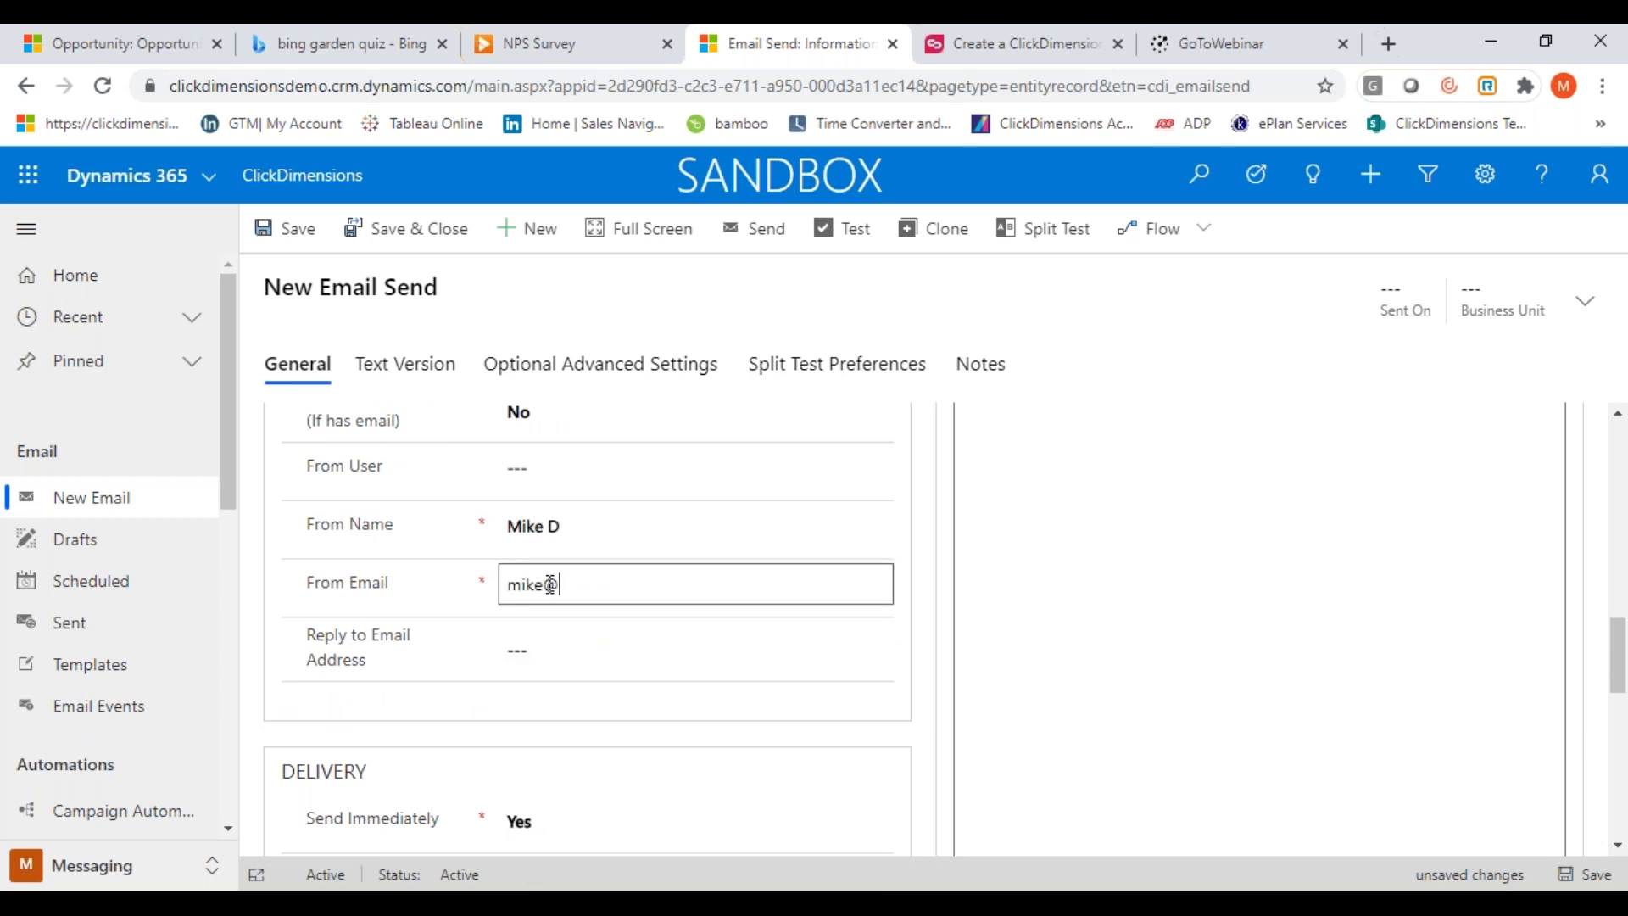
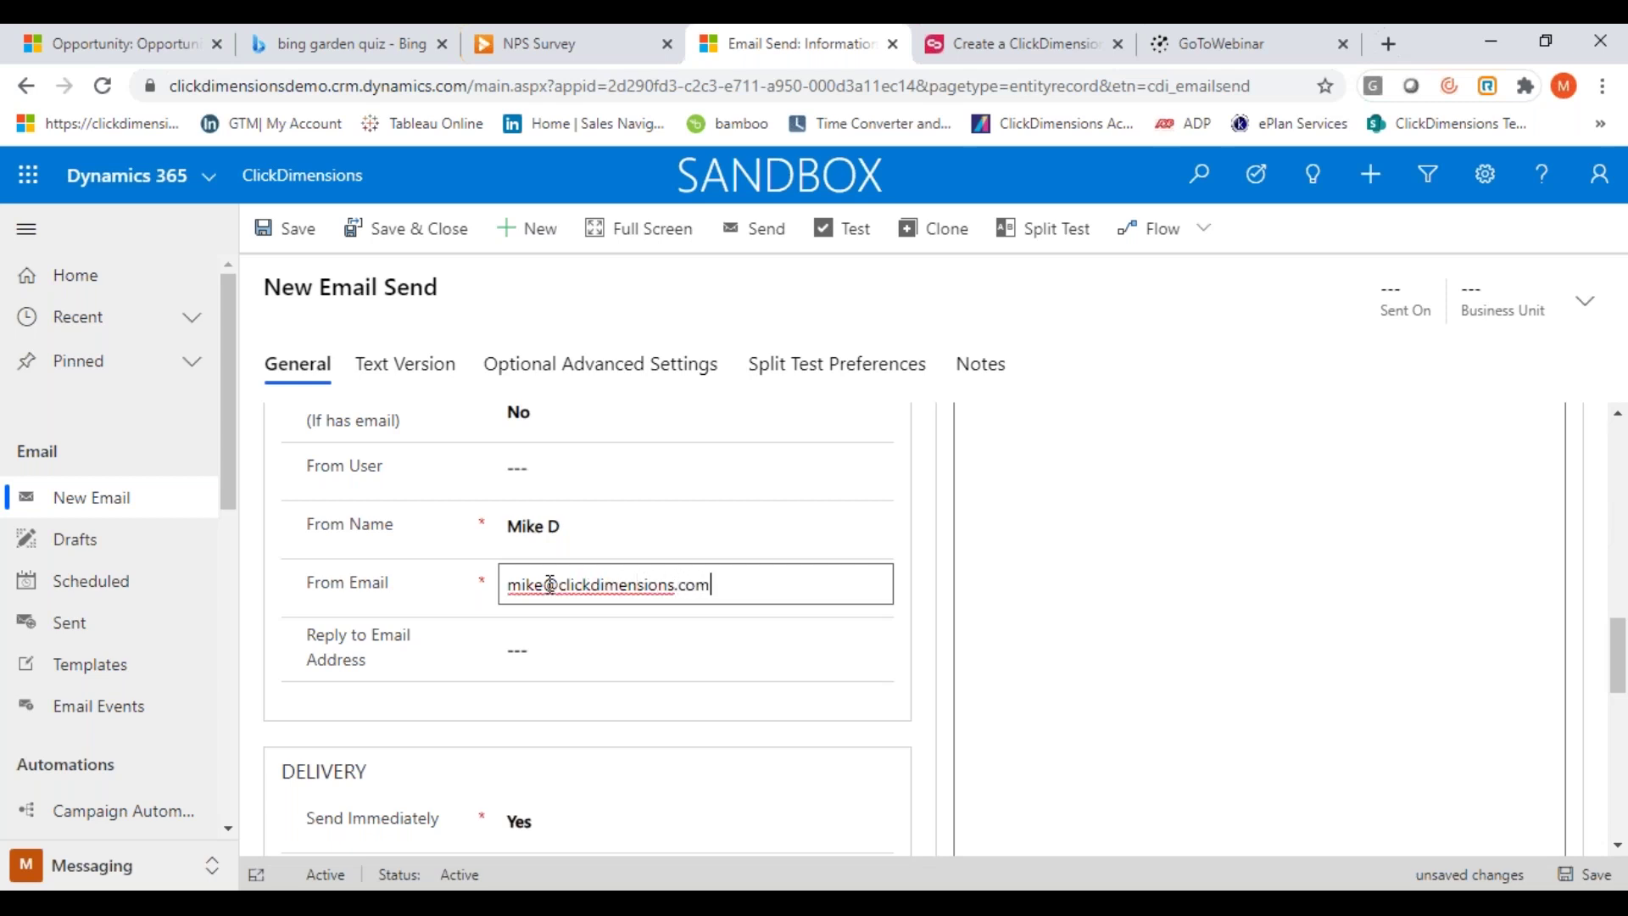
click(607, 658)
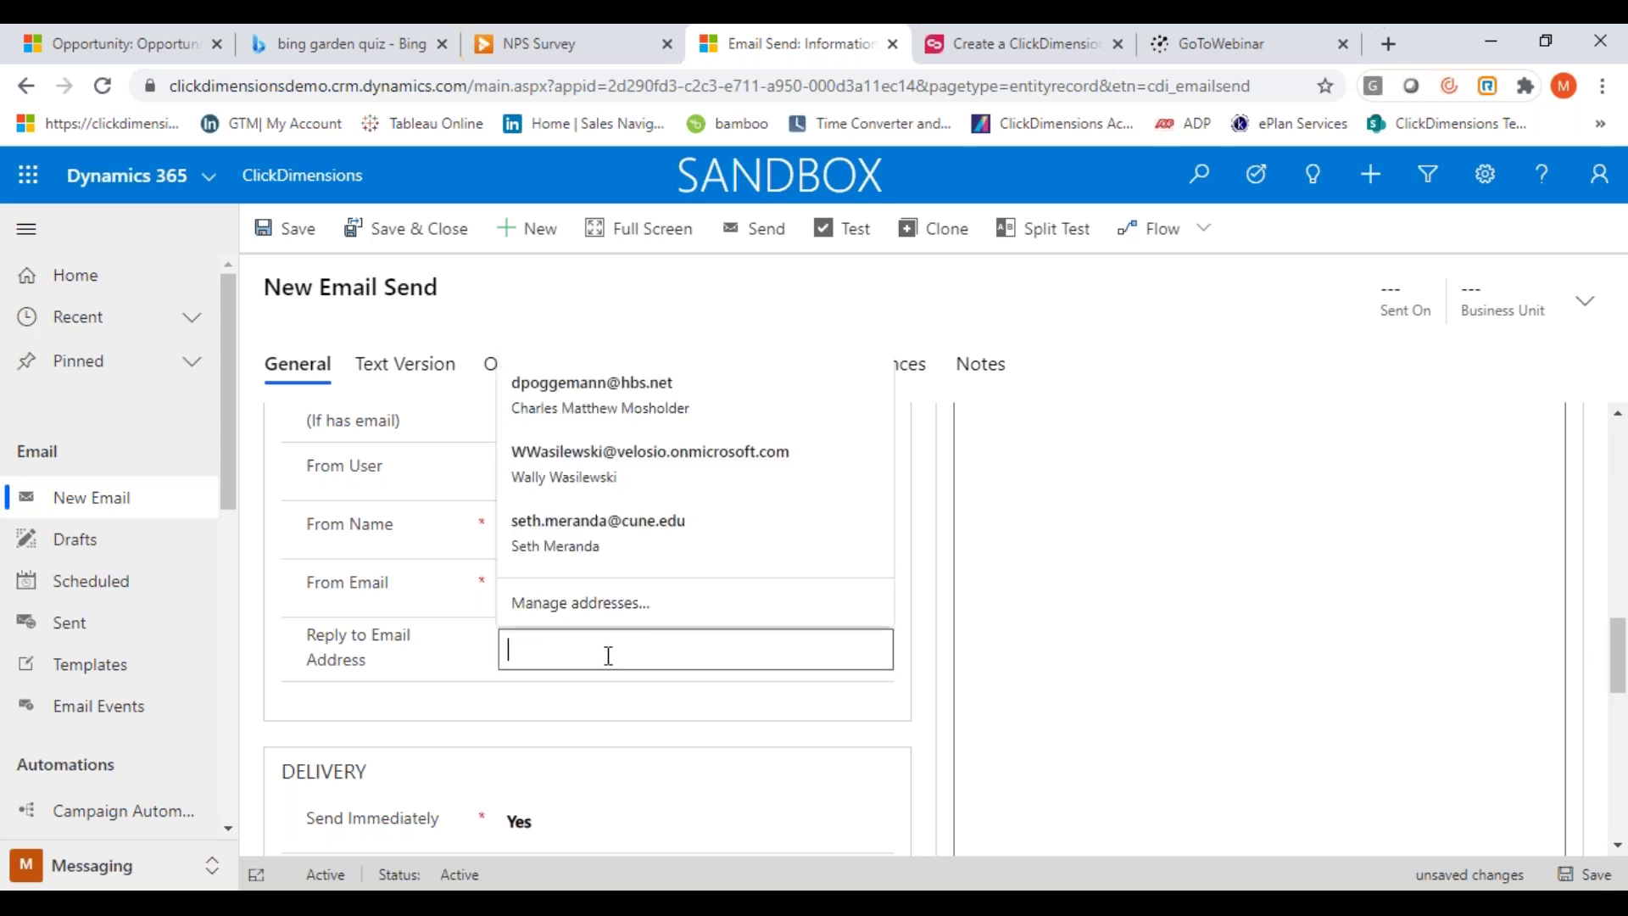
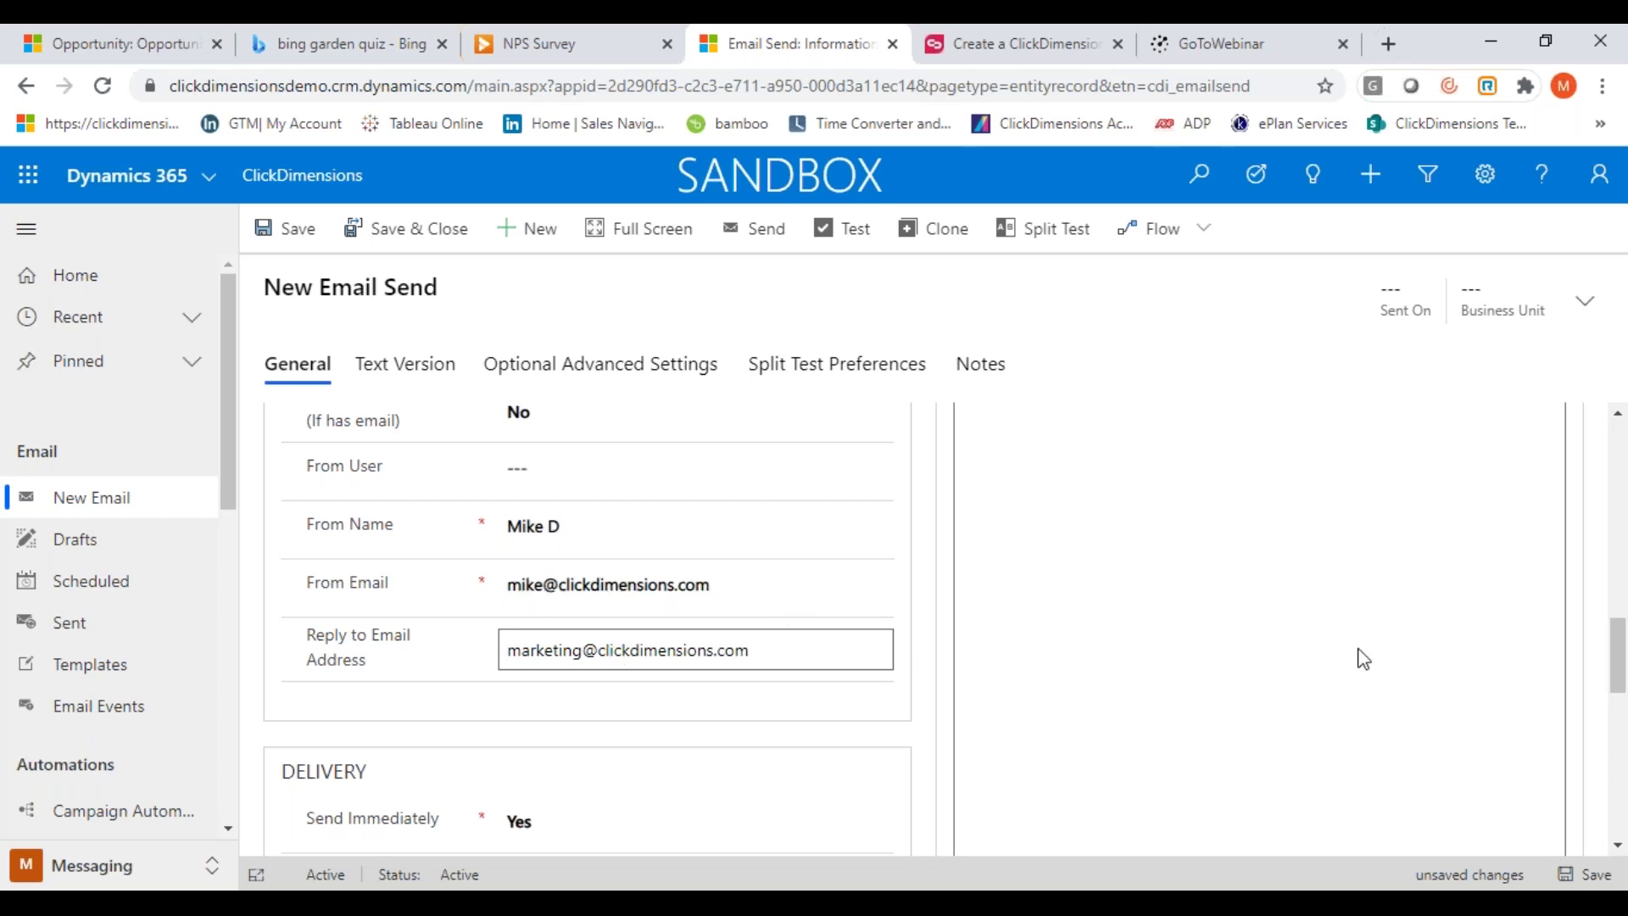
drag(1619, 655, 1620, 697)
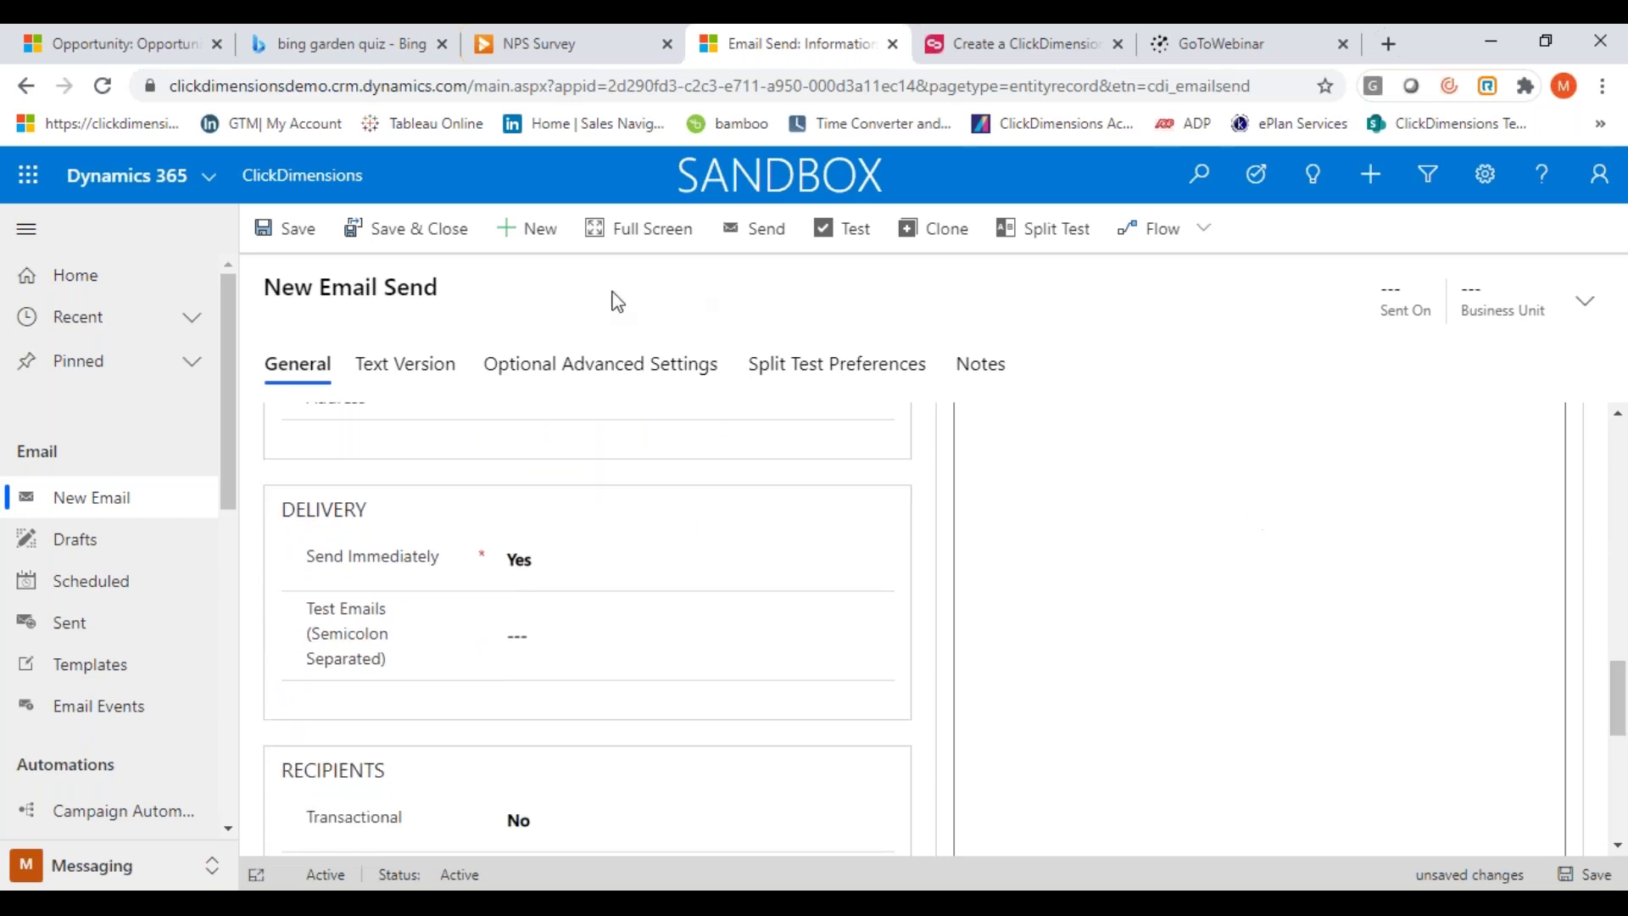
Save the email send and add the existing Matt Demo Marketing list under Recipients
click(287, 229)
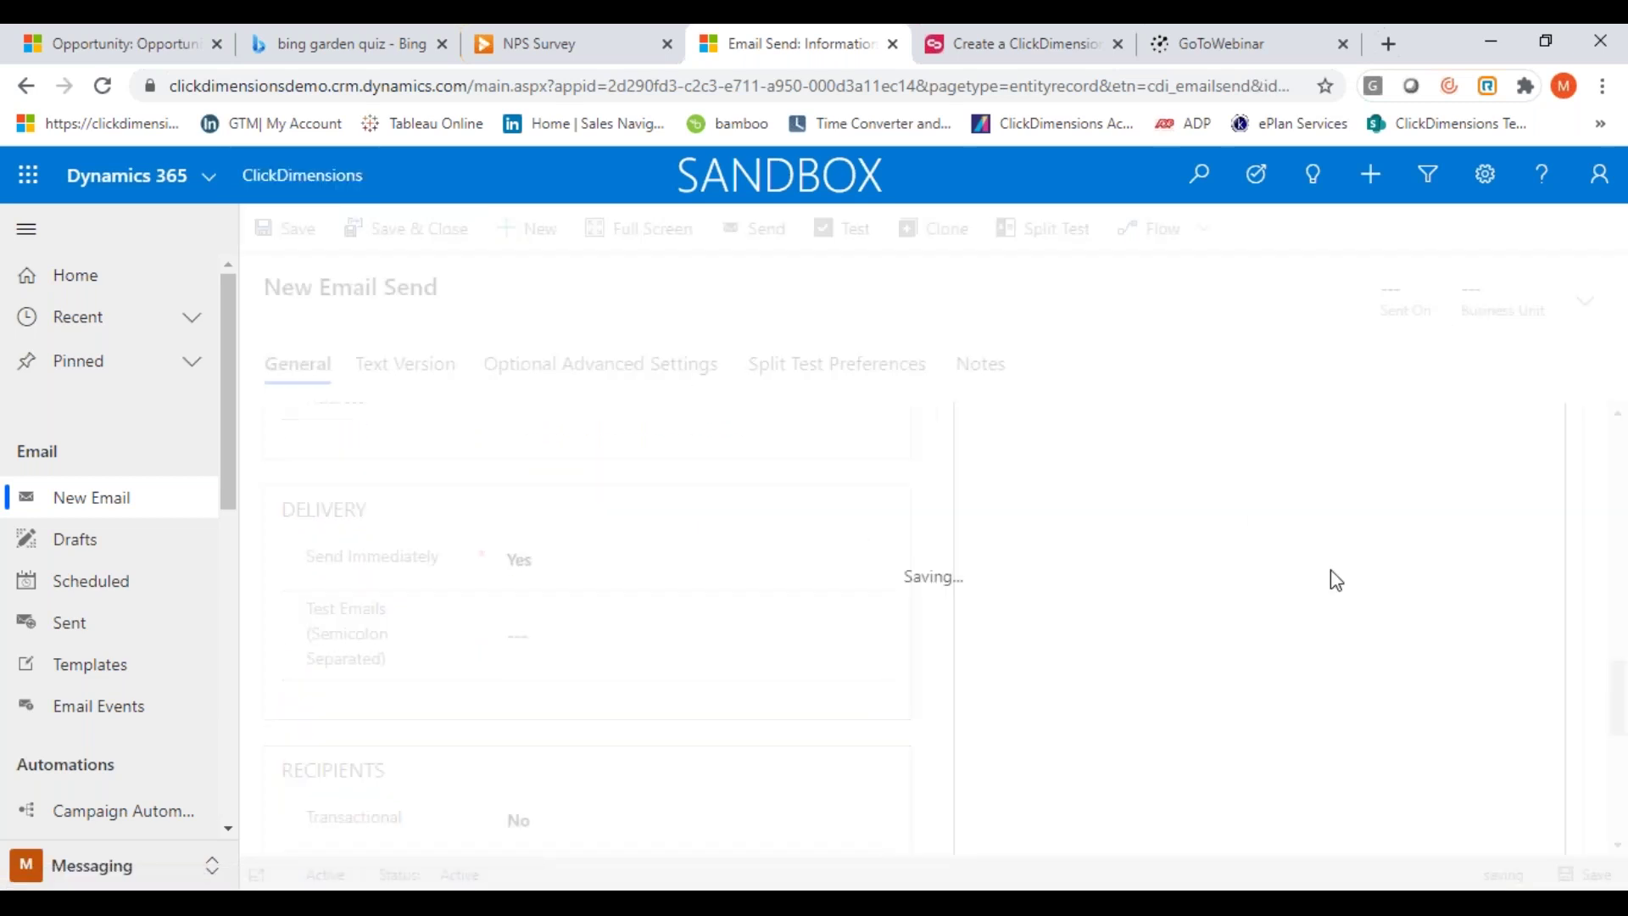
drag(1617, 645, 1622, 462)
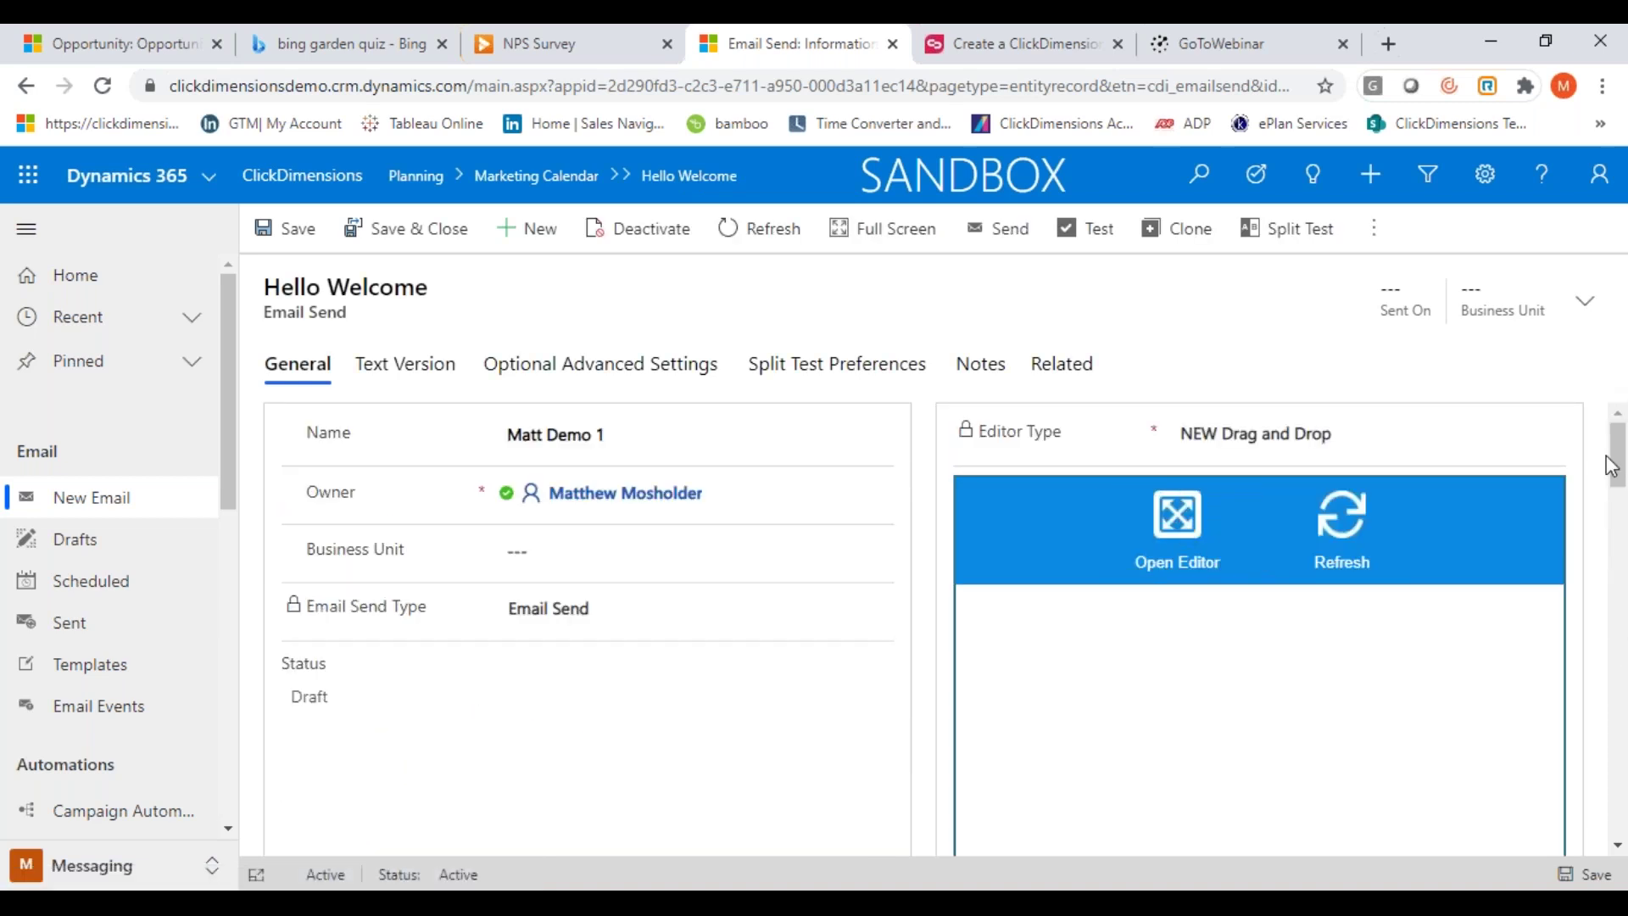
drag(1618, 475, 1621, 711)
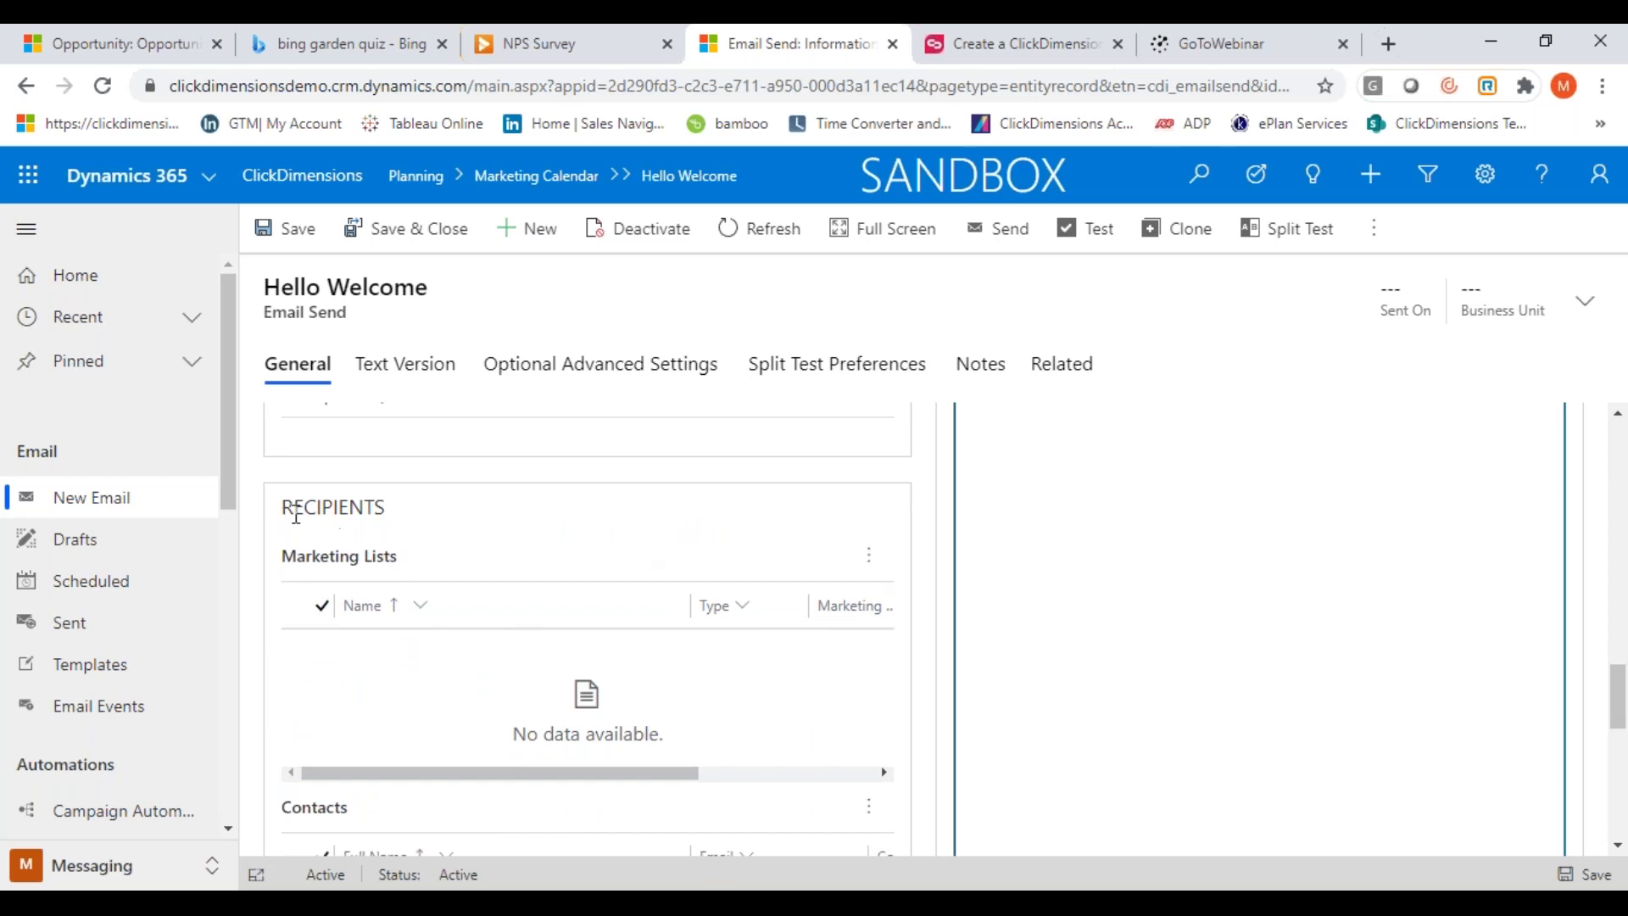
click(871, 566)
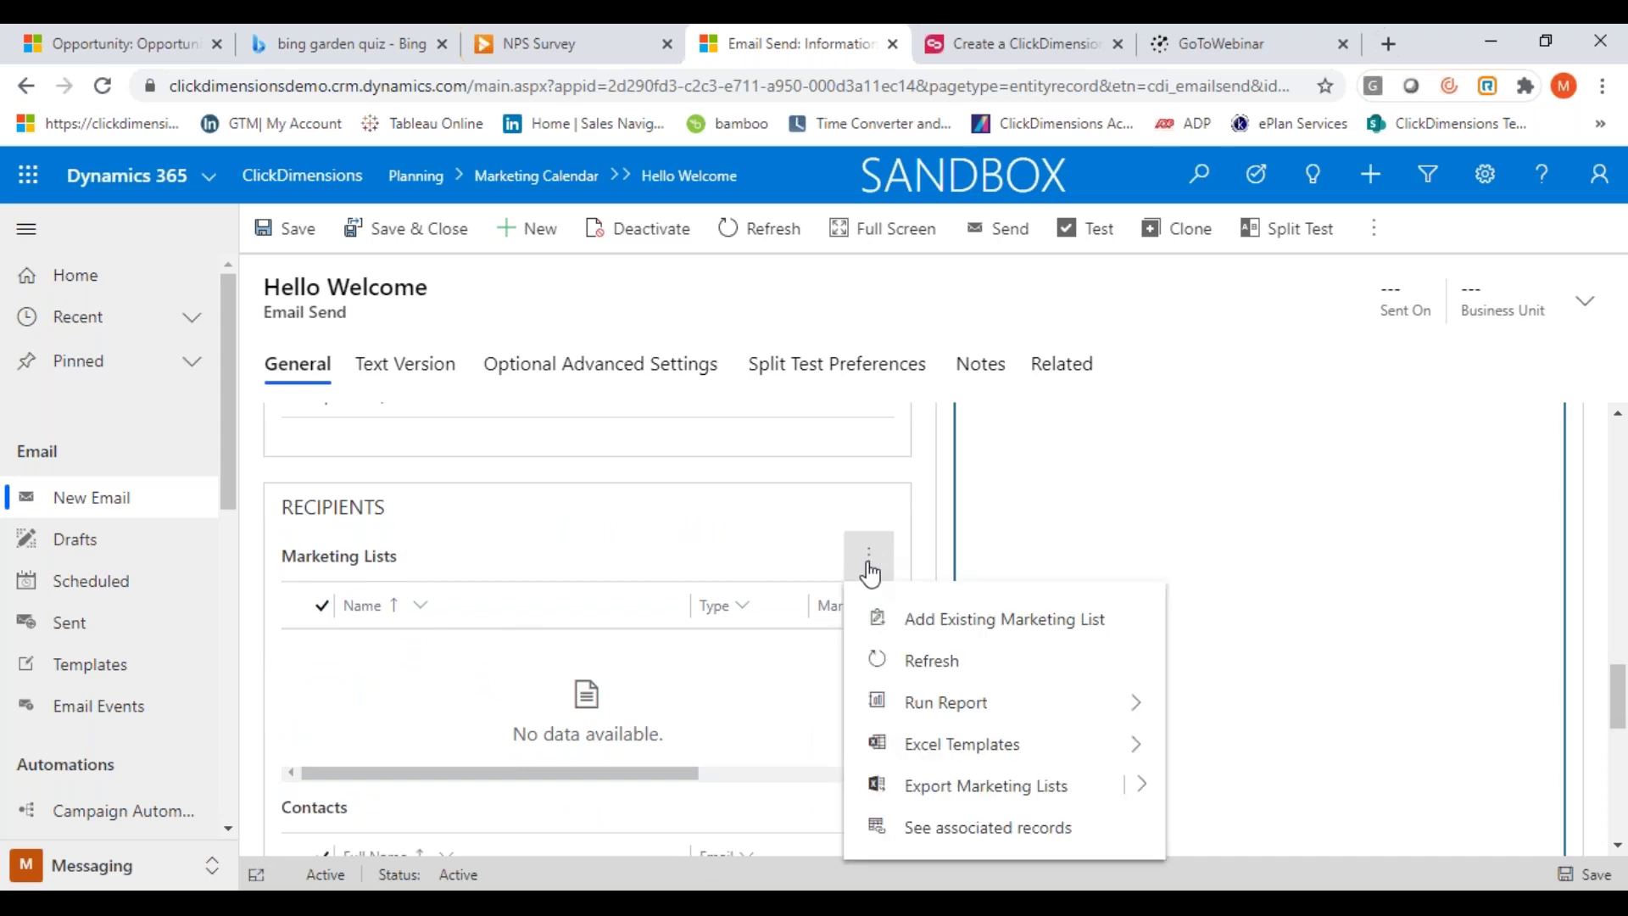
click(967, 624)
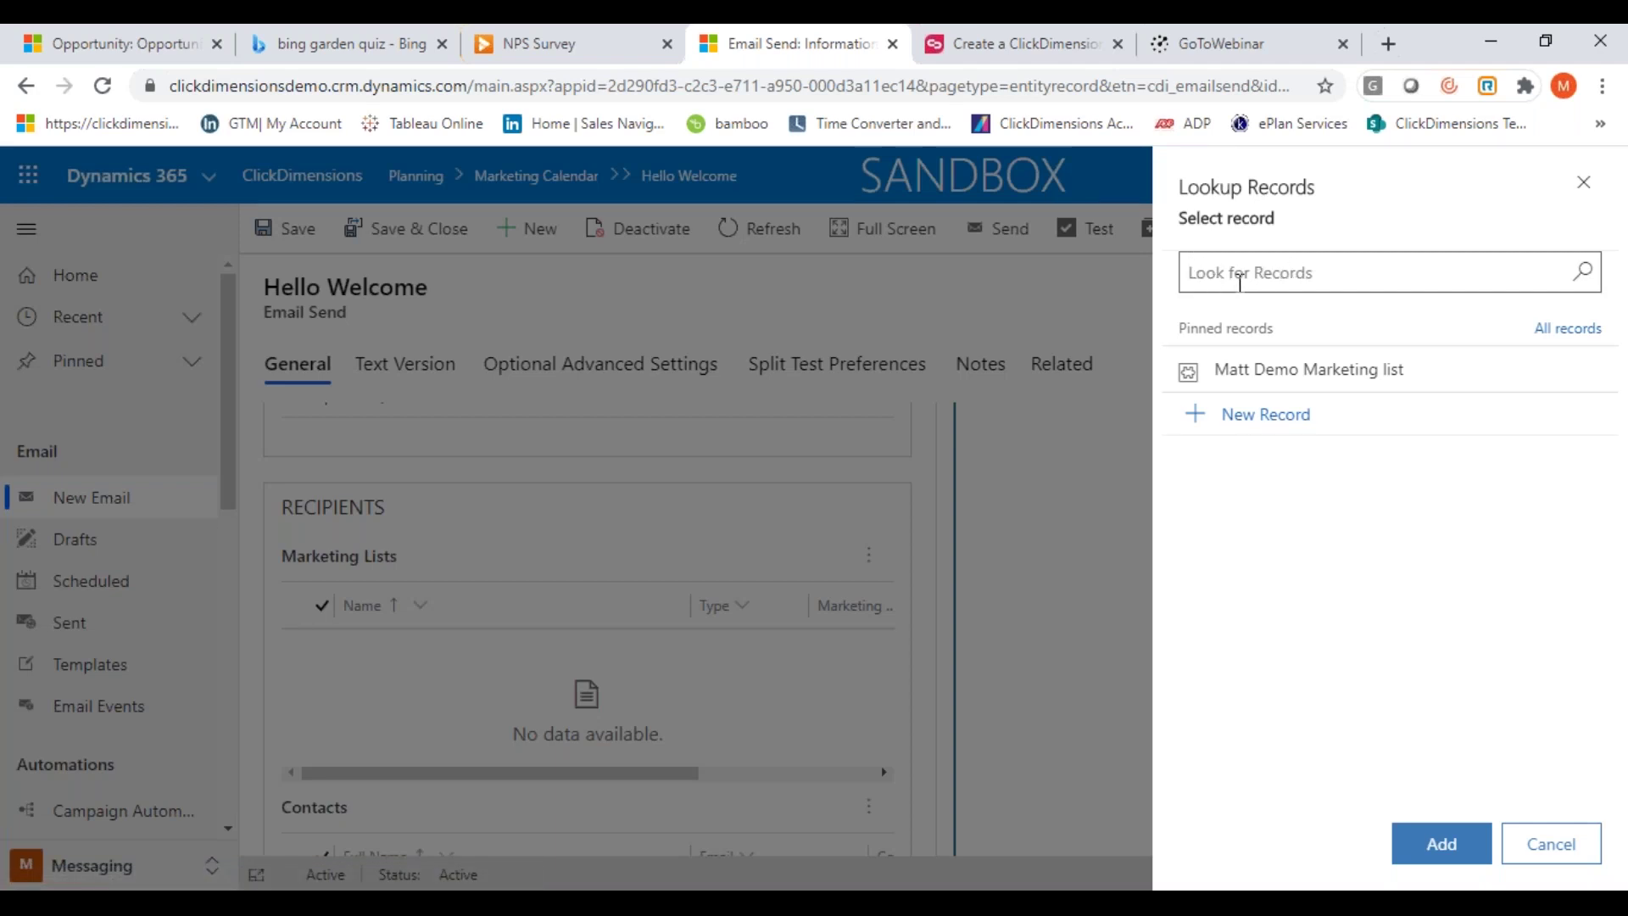
click(1284, 388)
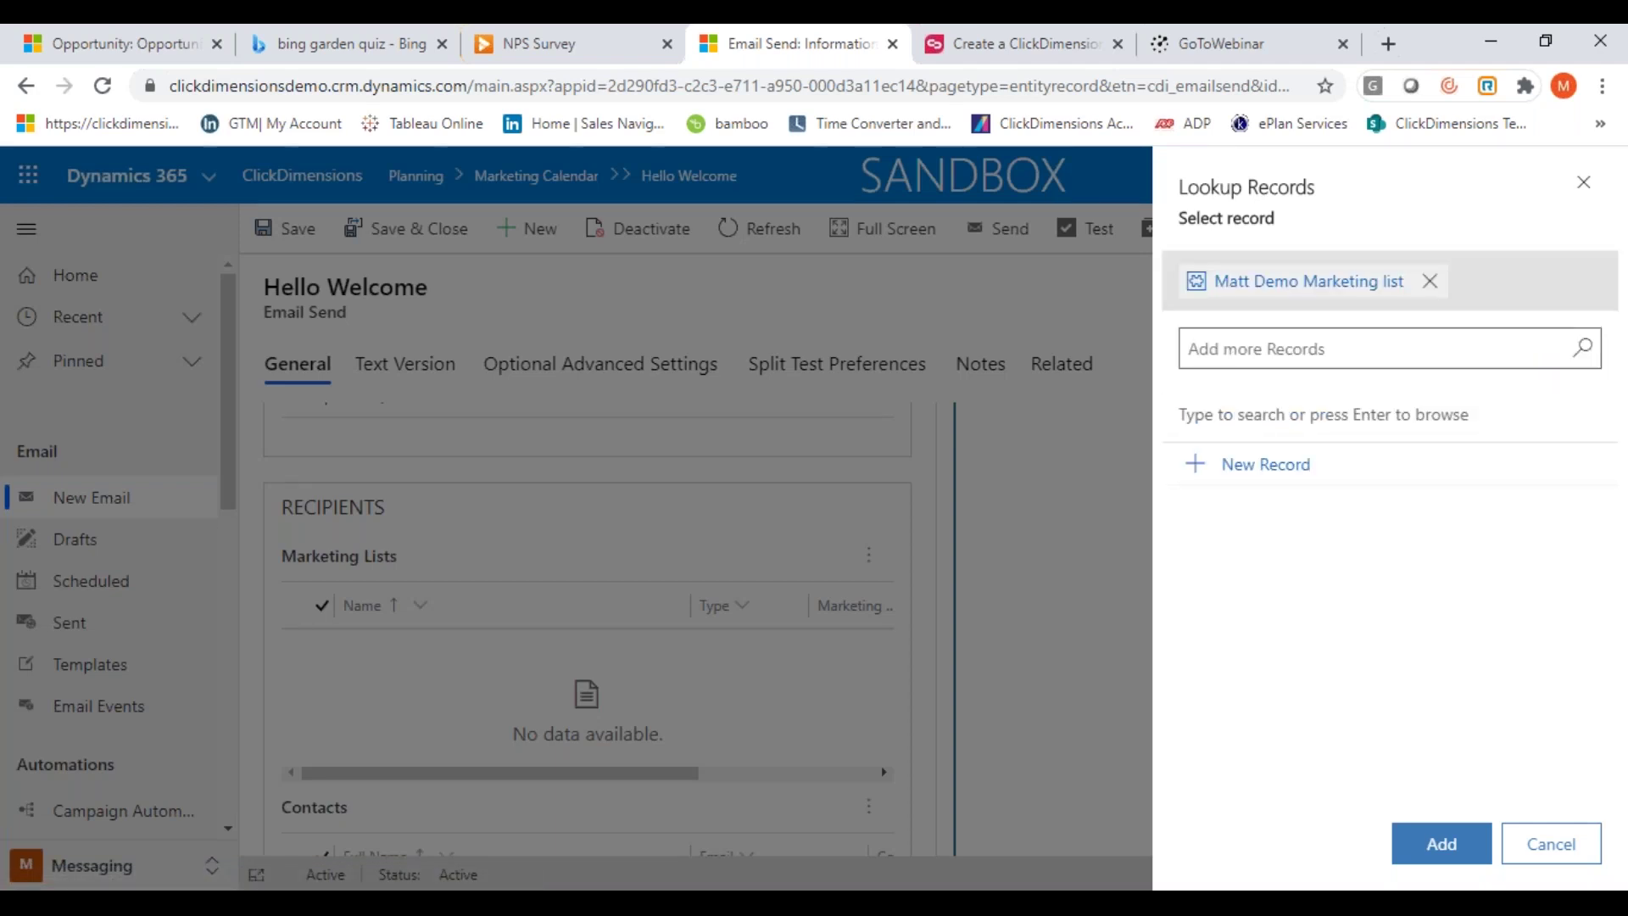
click(1433, 858)
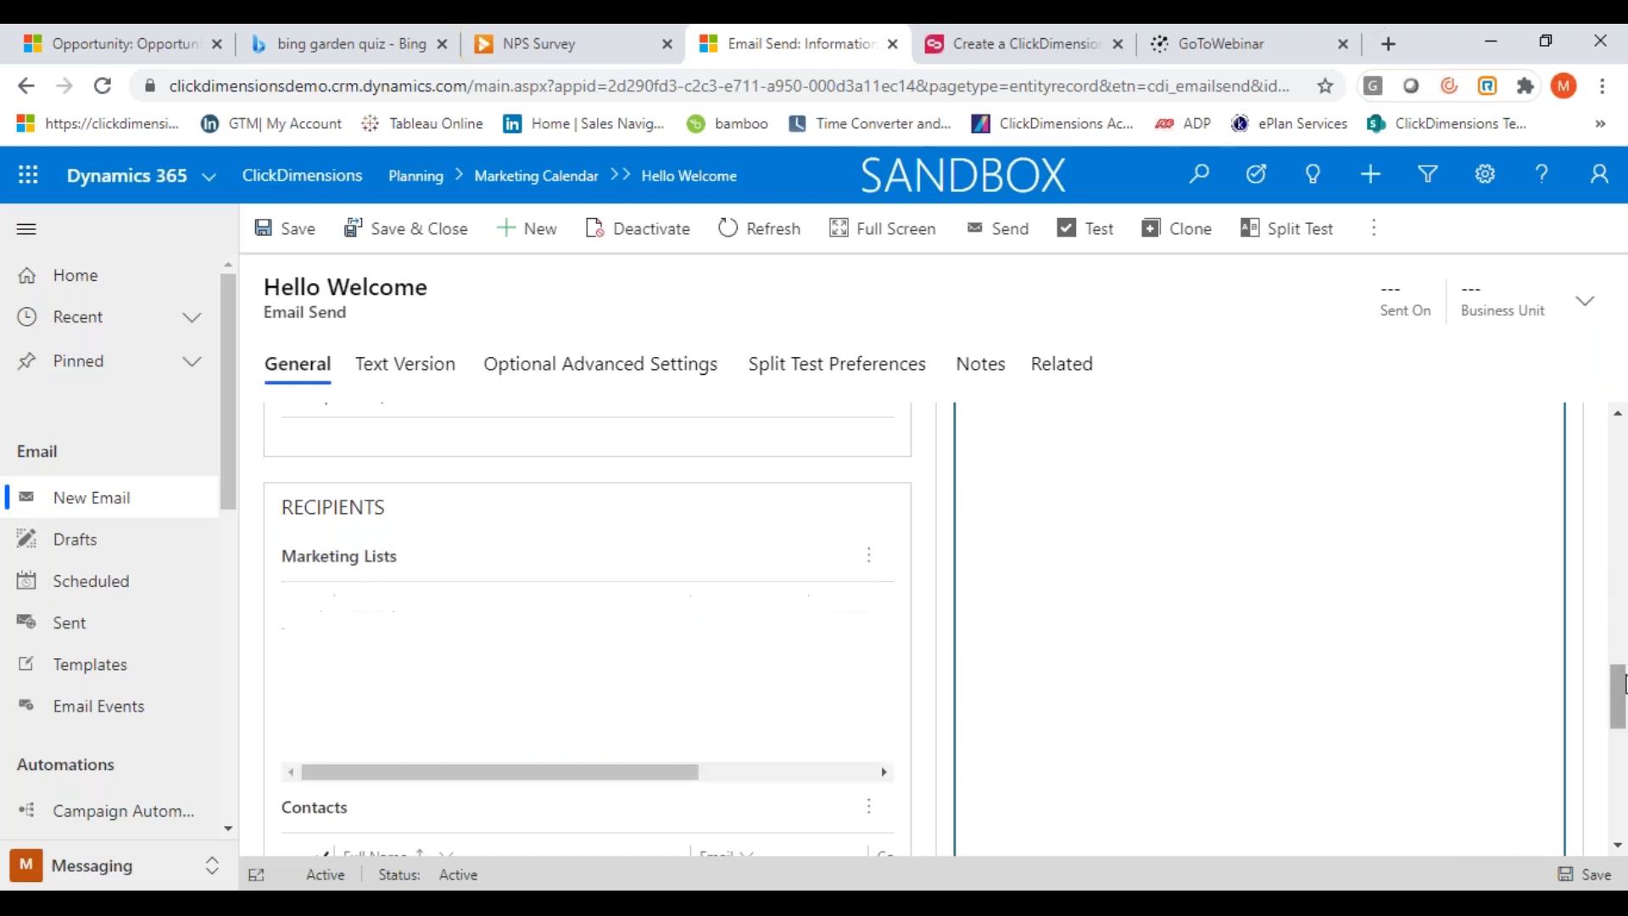
drag(1623, 682, 1623, 804)
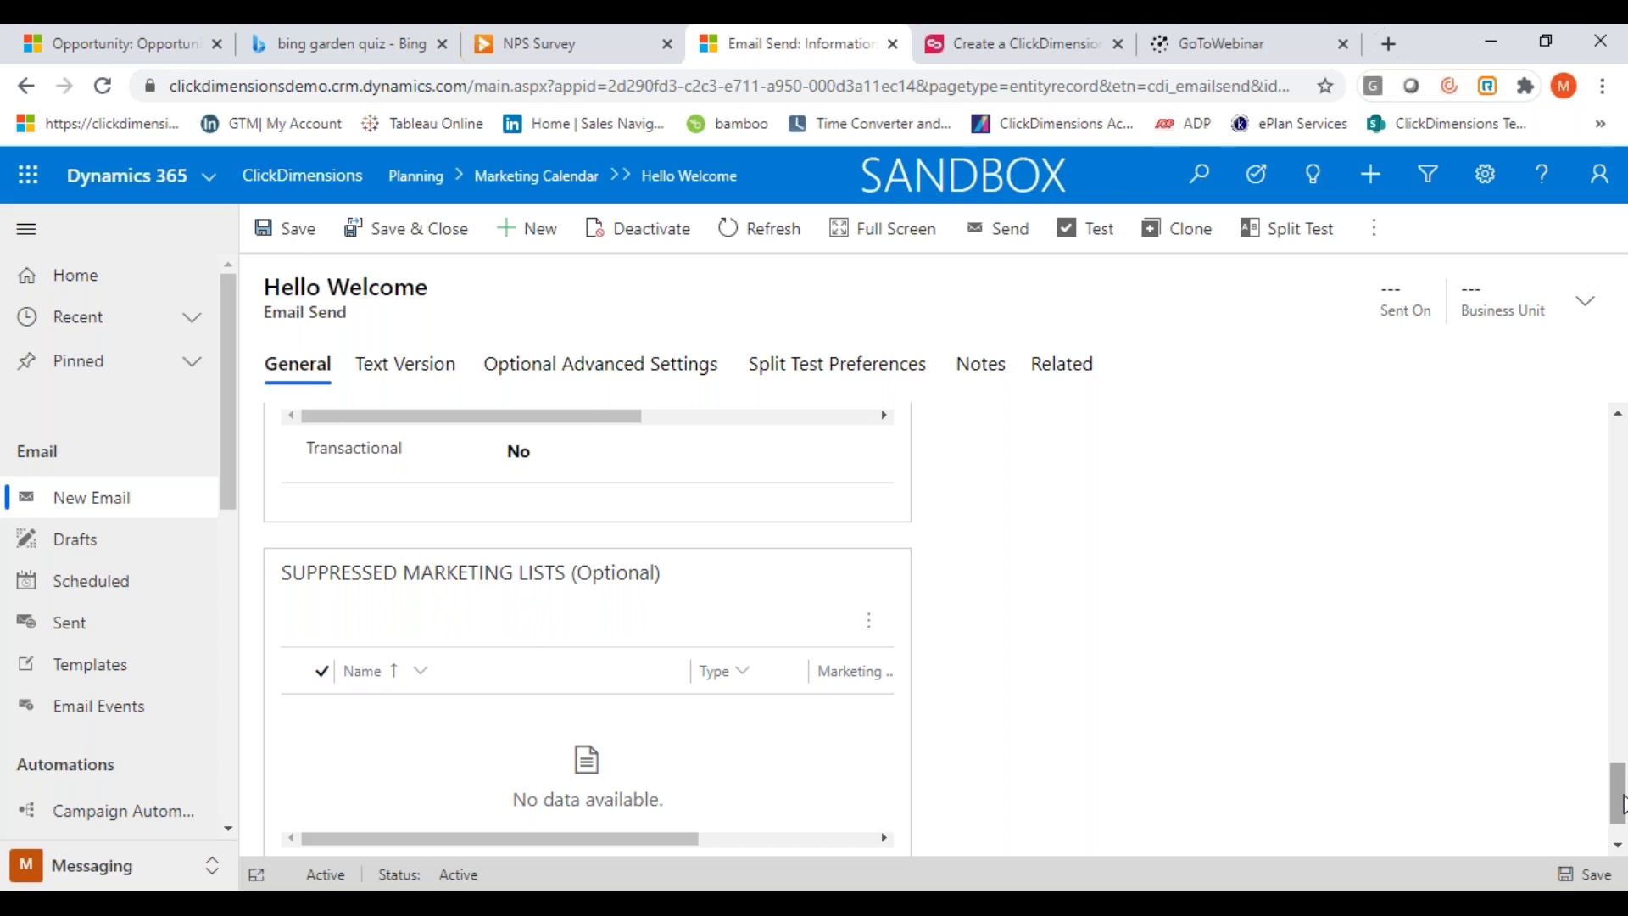
drag(1622, 804, 1622, 458)
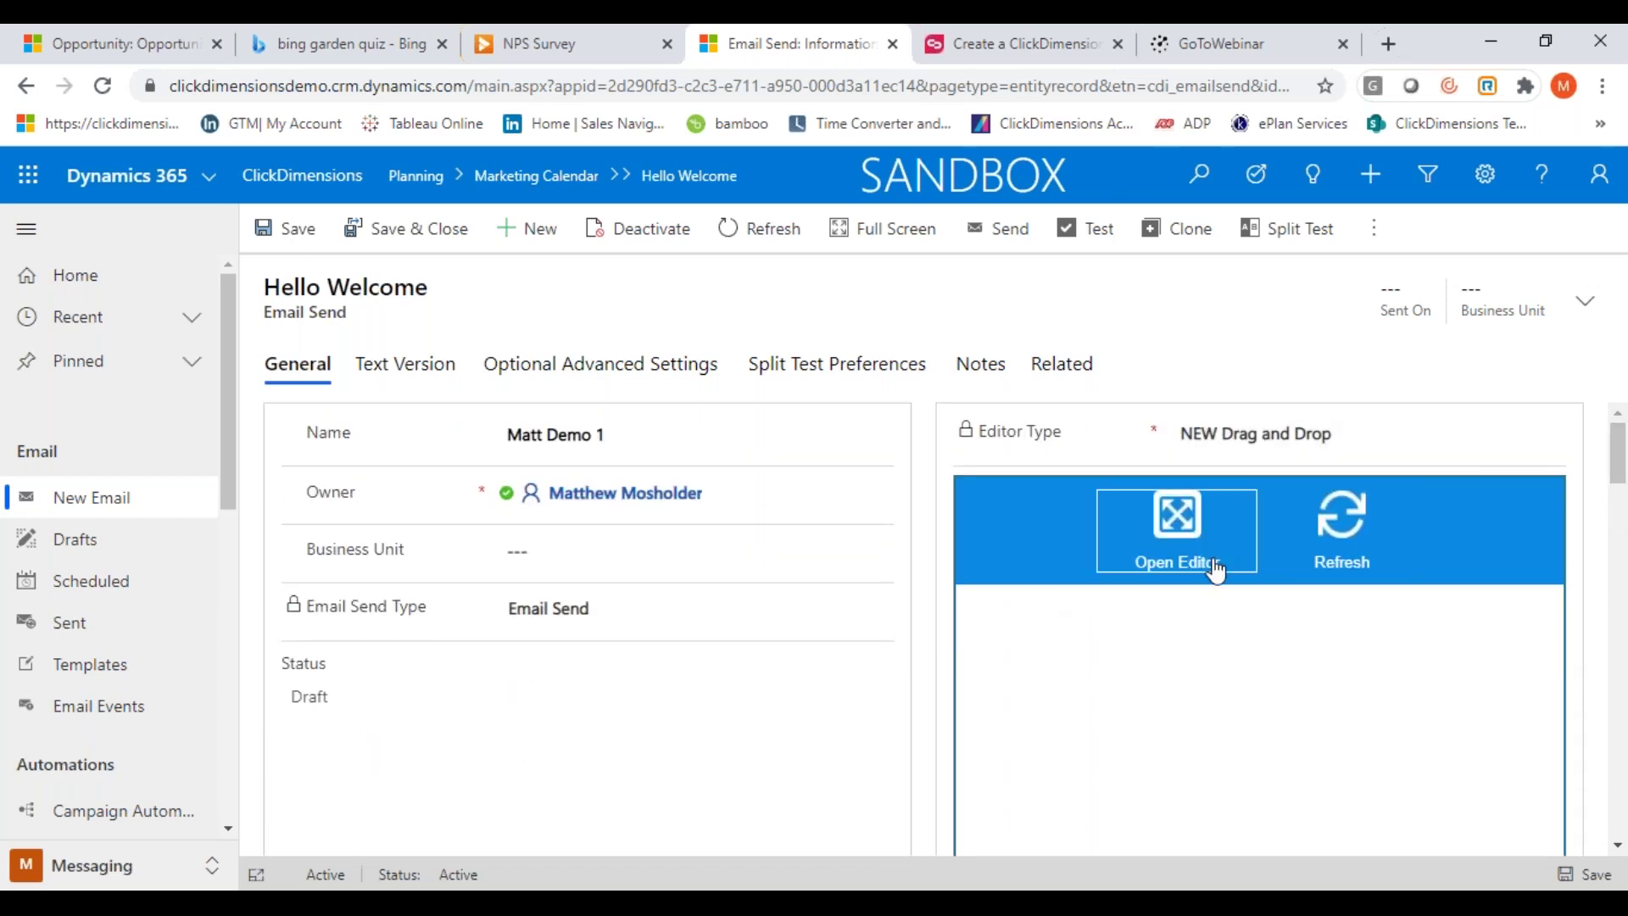
Open the editor and select the KAM Troximo template from My Templates
click(1152, 545)
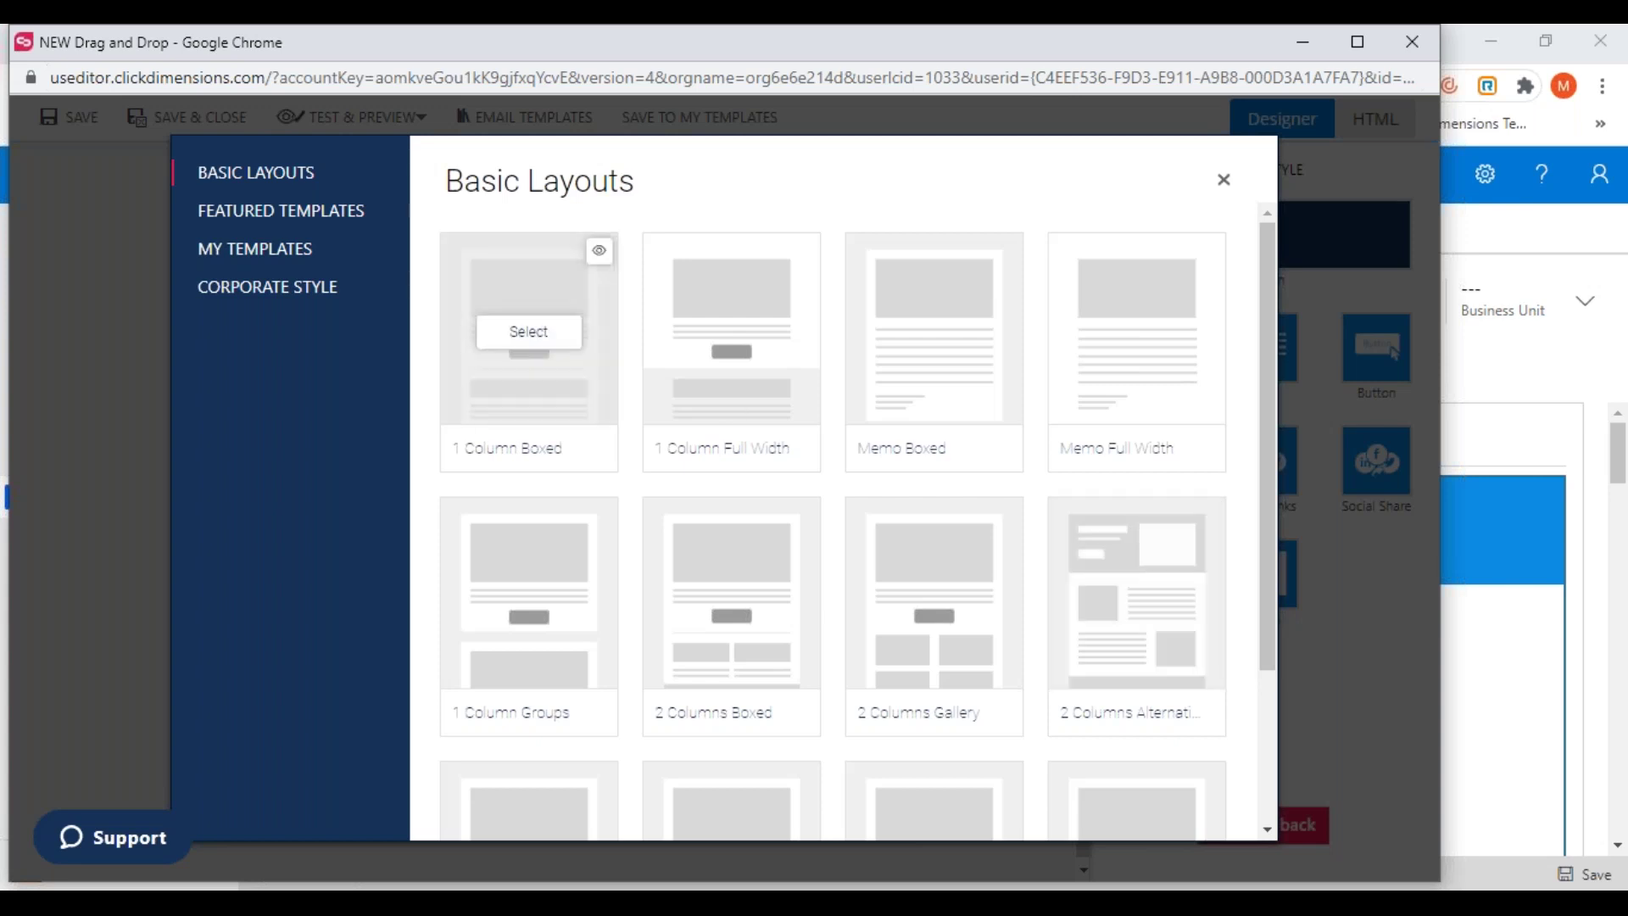
click(251, 254)
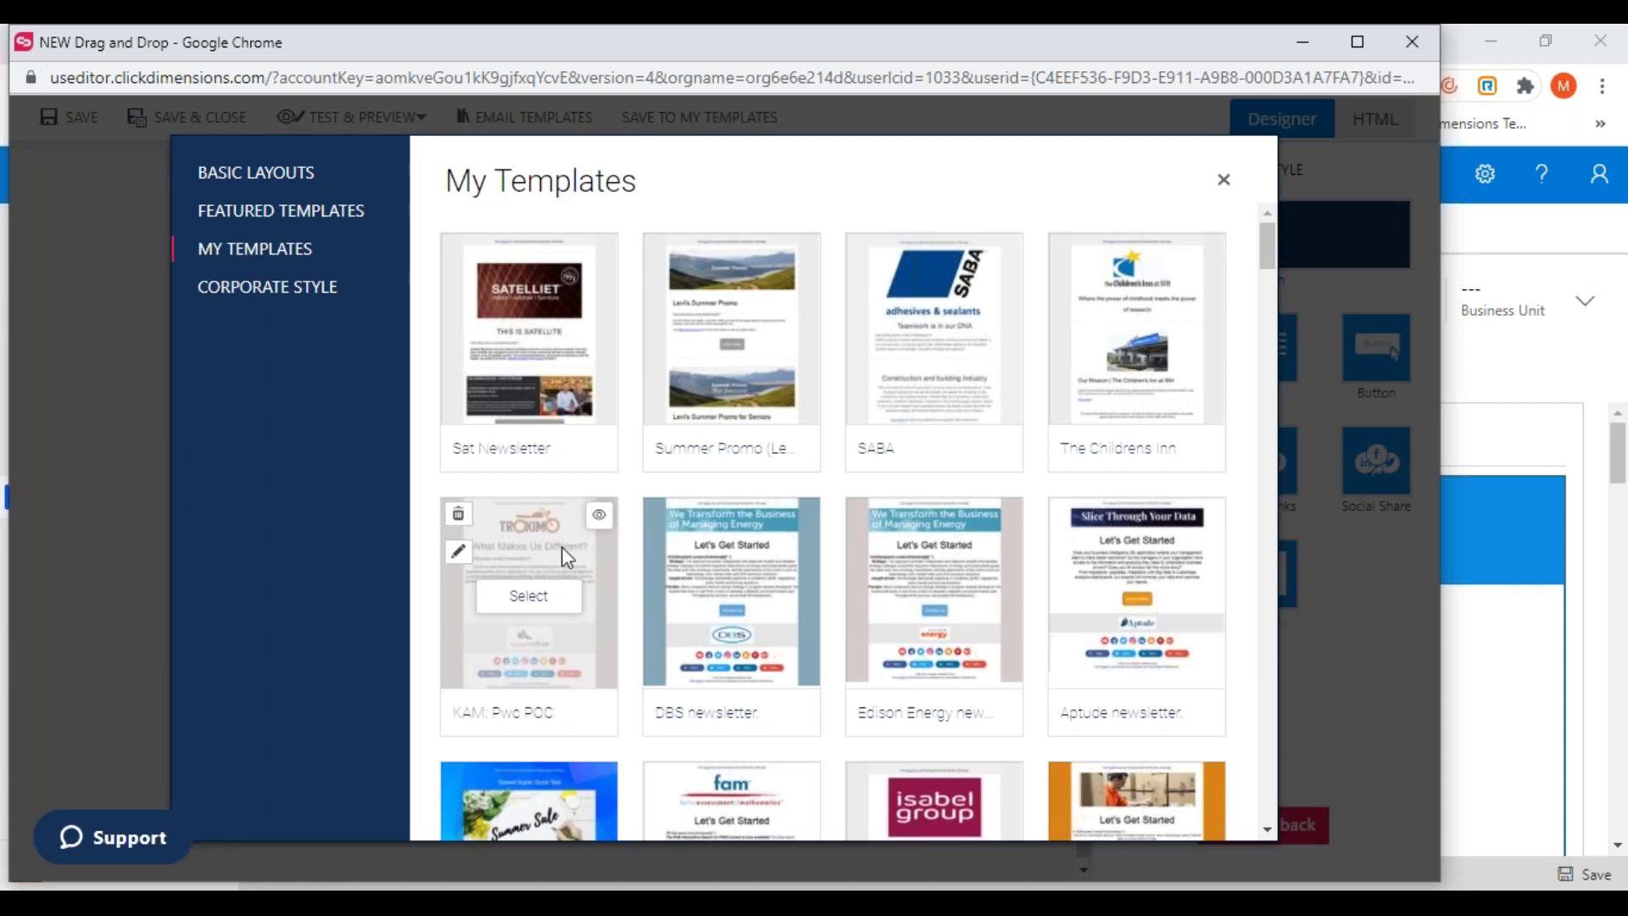
click(525, 608)
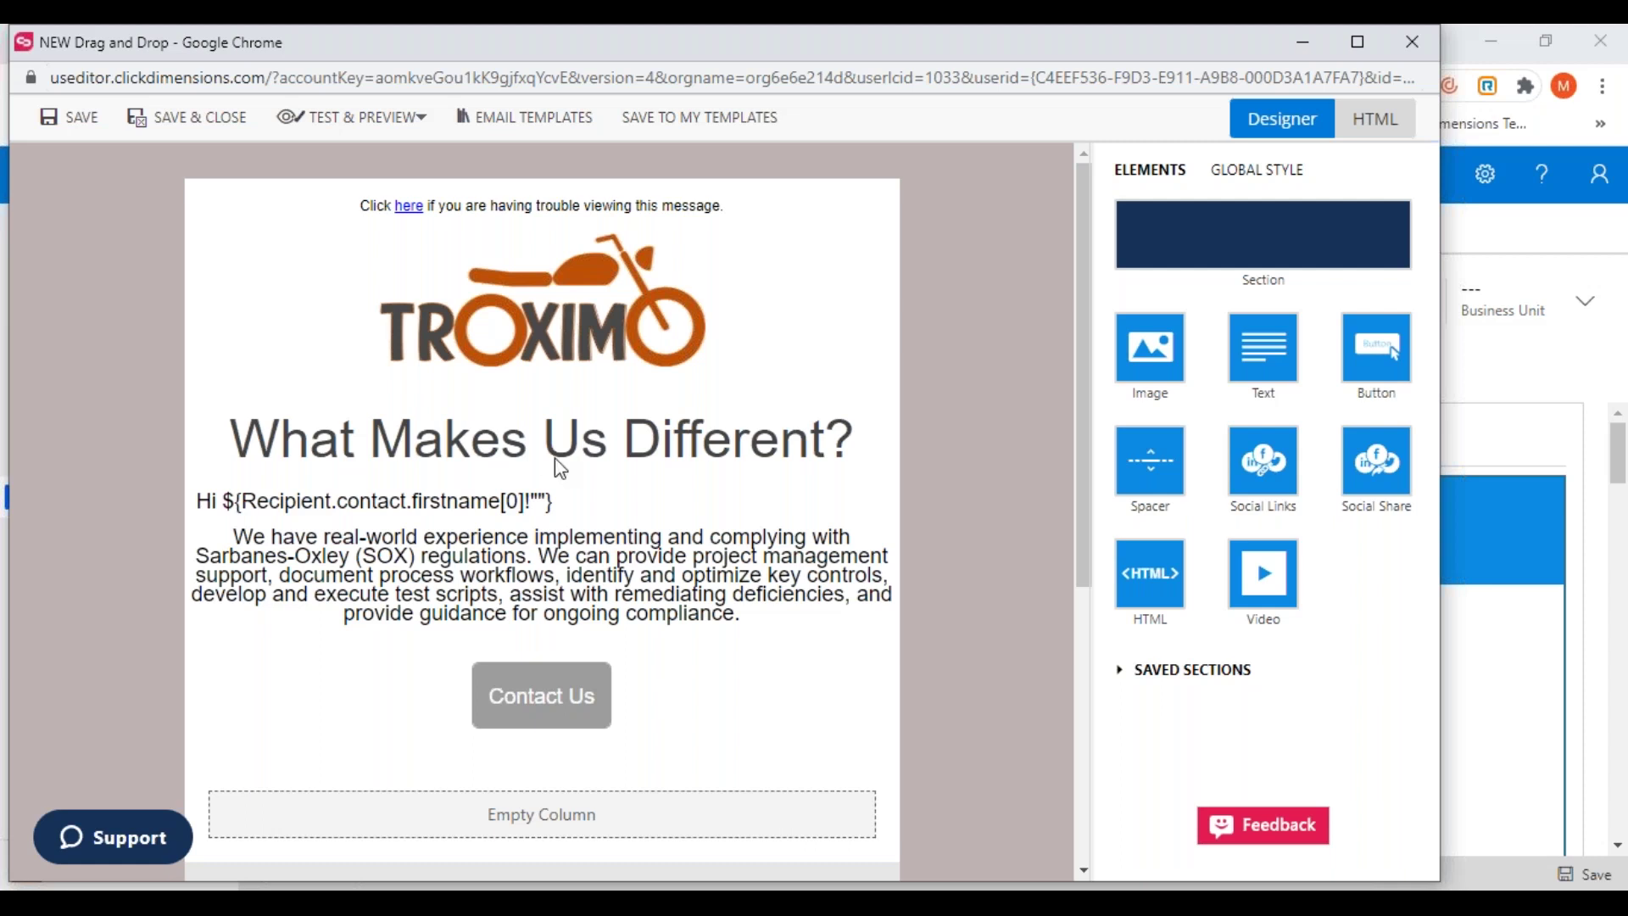
Add an image block above Contact Us holding the second Troximo logo from the TROXIMO folder
drag(1155, 374, 521, 682)
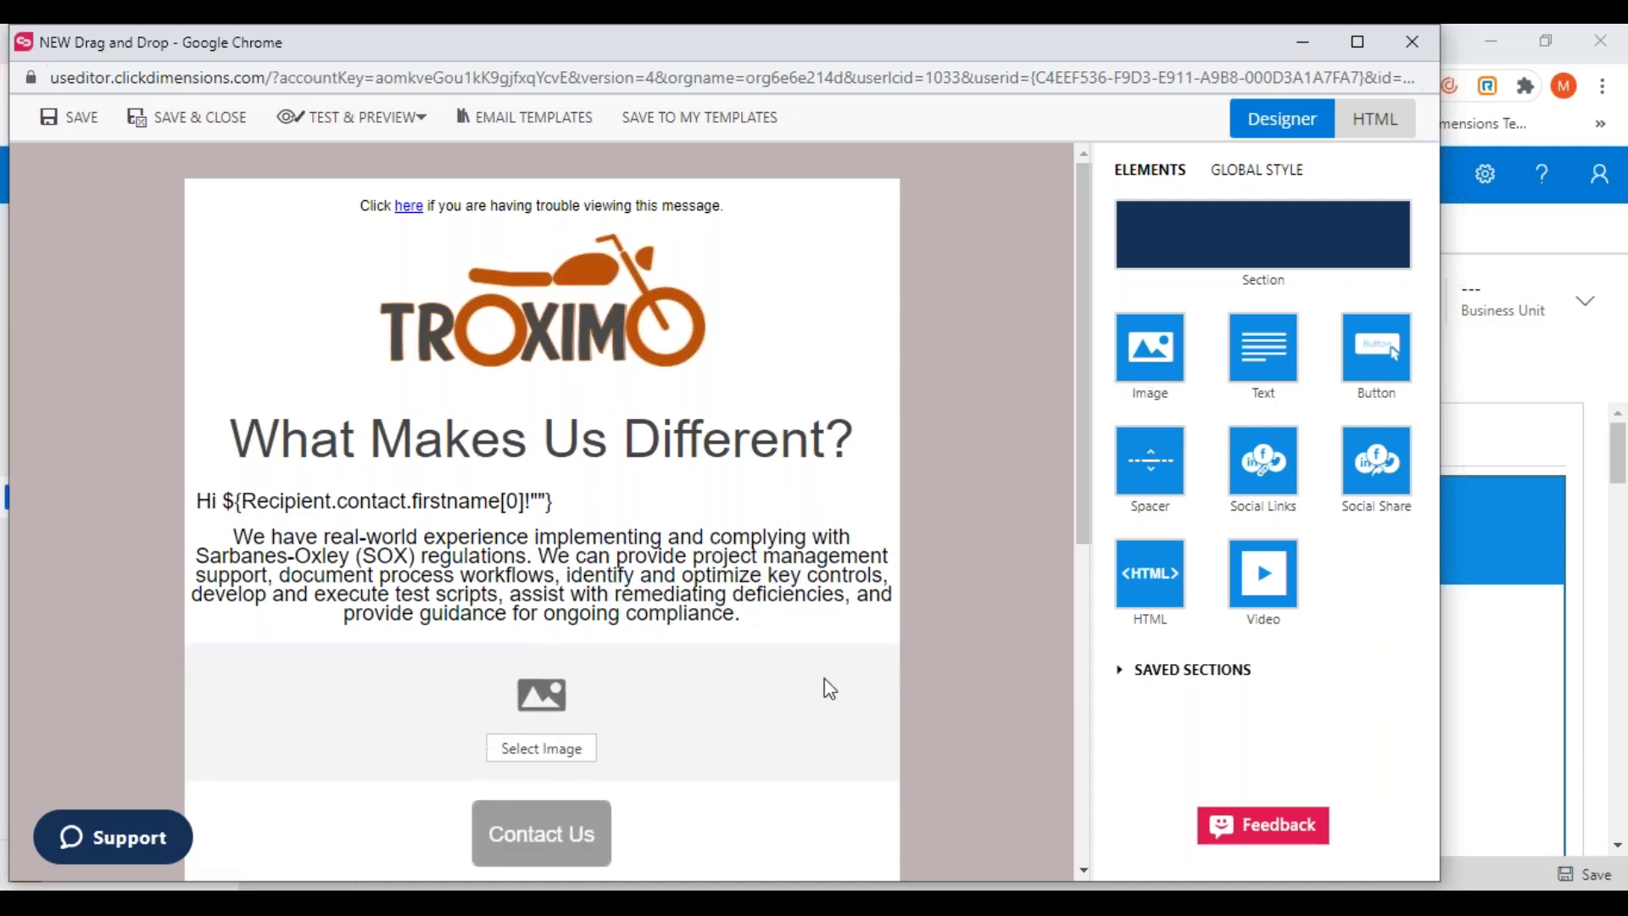
click(540, 753)
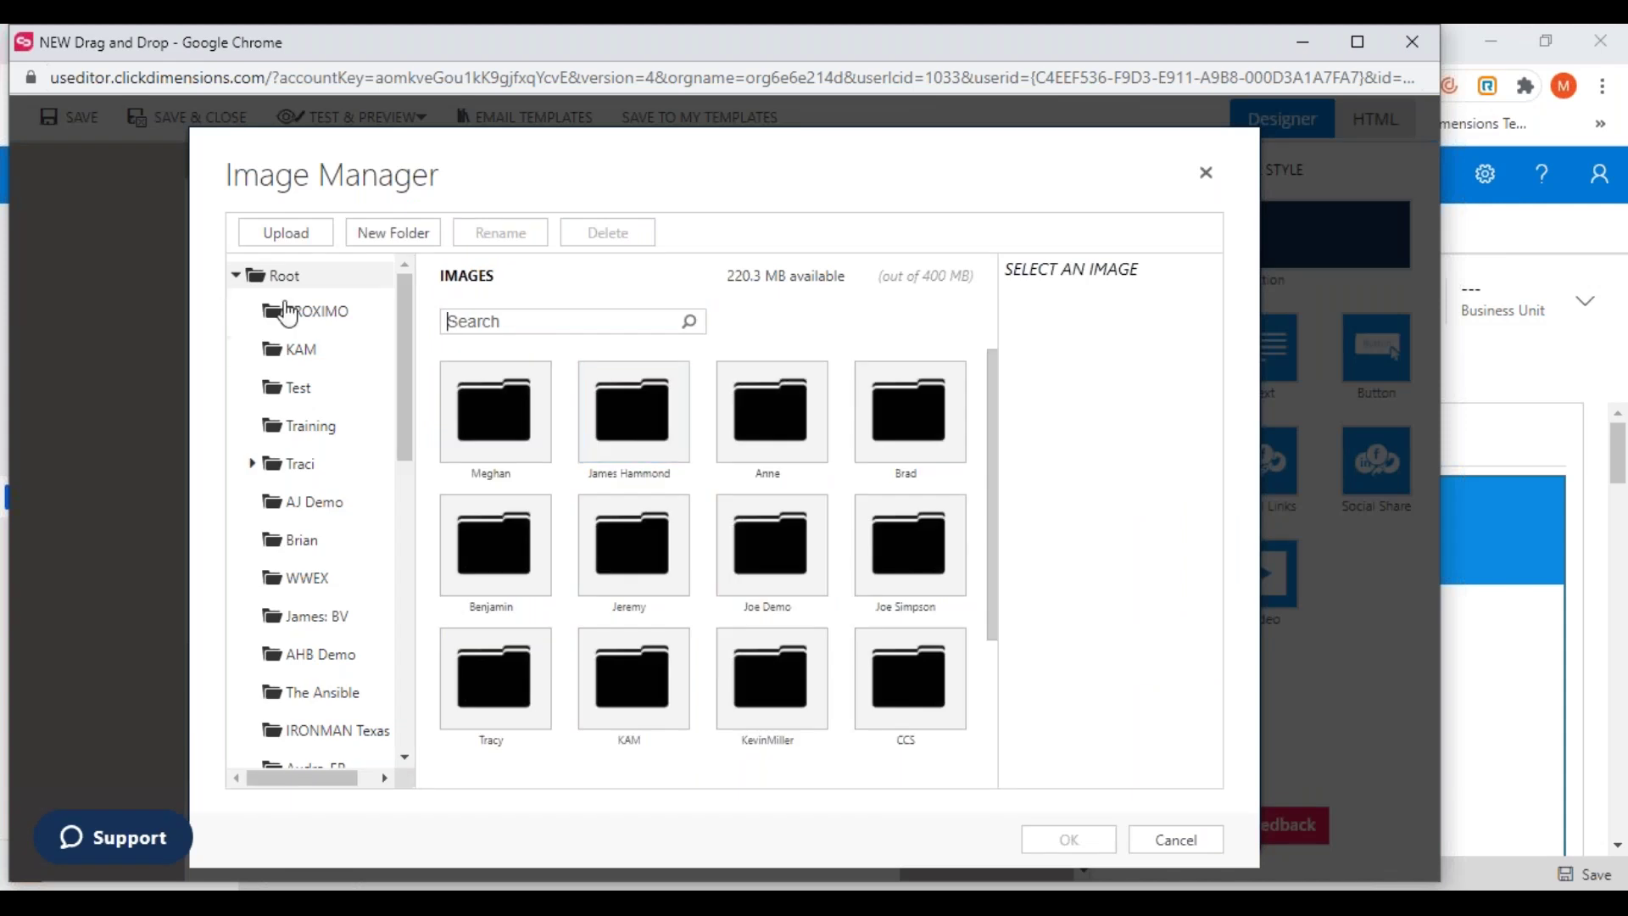
click(318, 317)
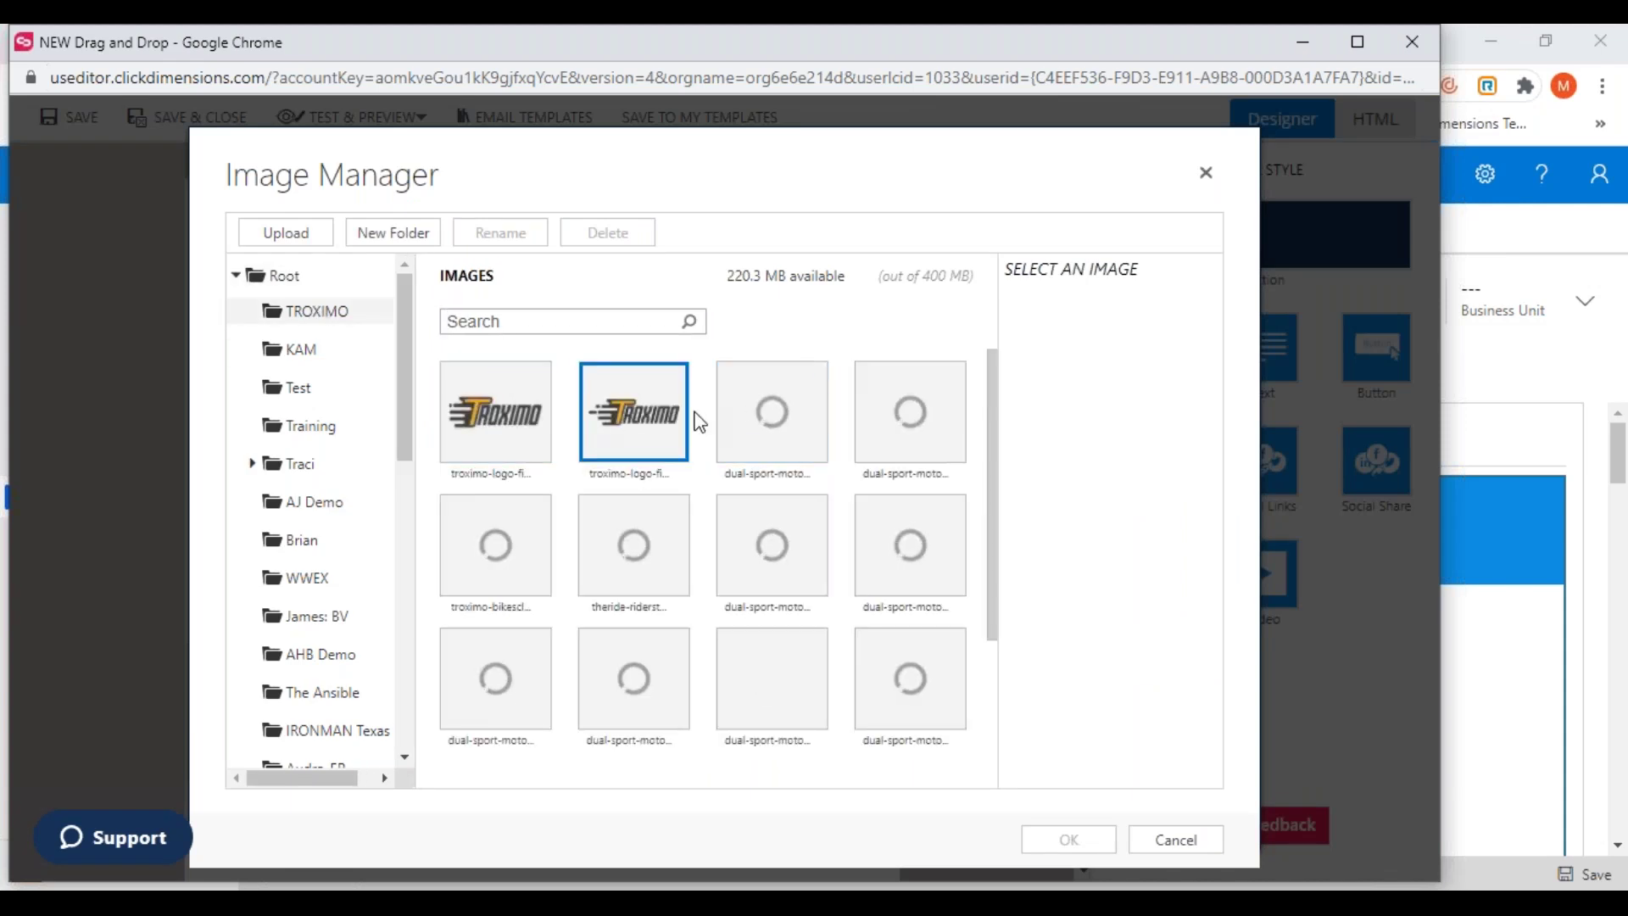
click(648, 427)
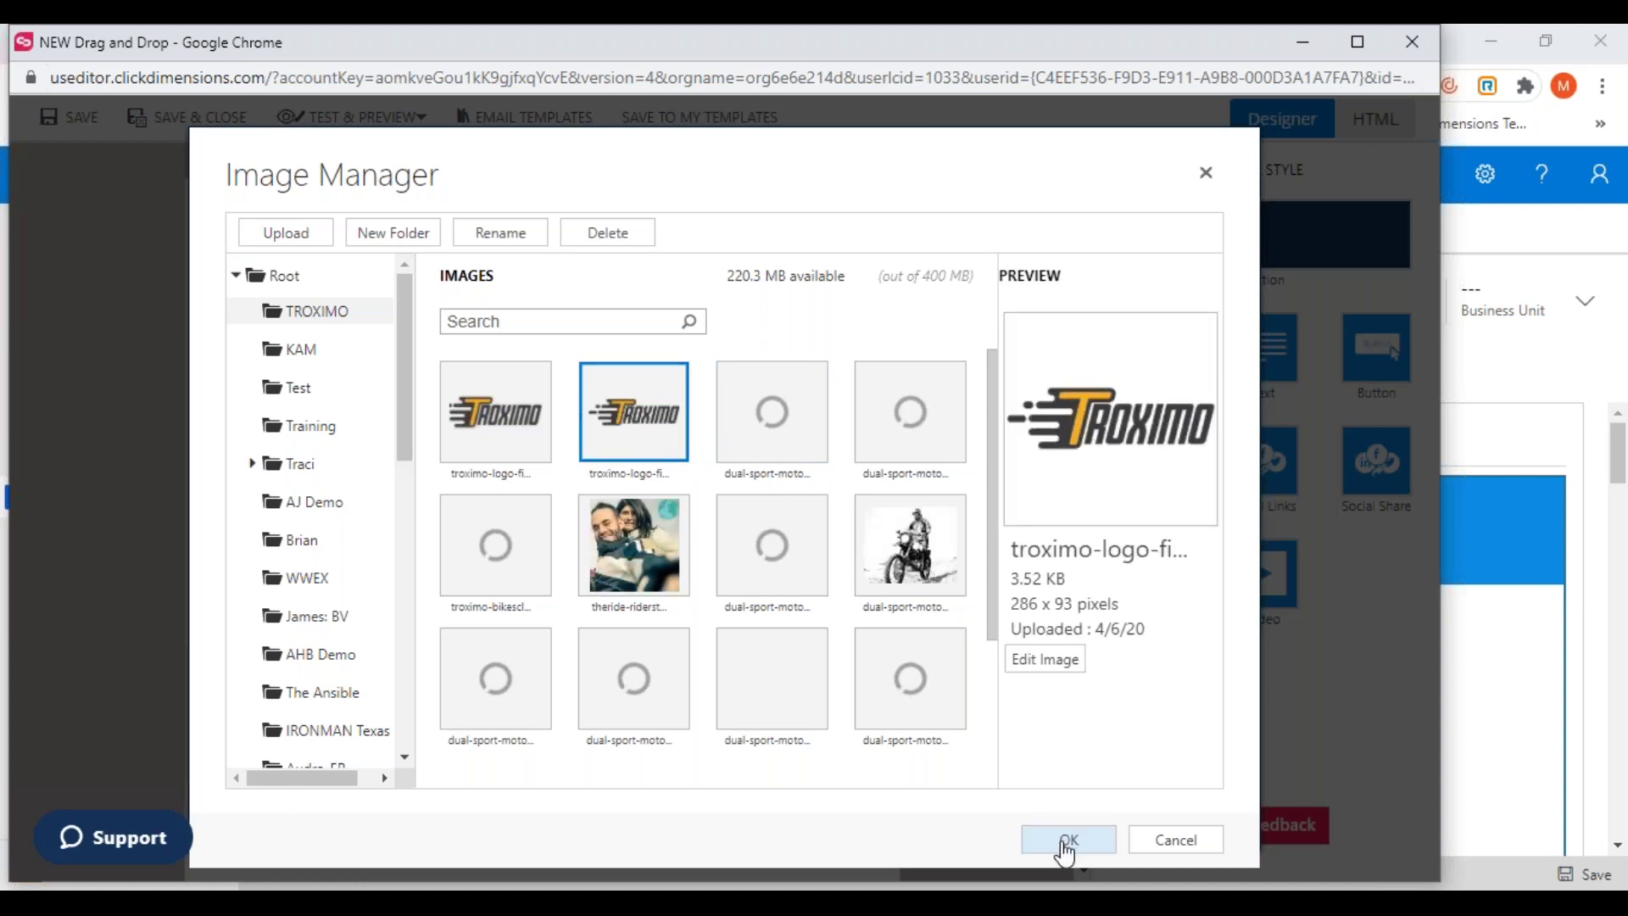
click(1055, 844)
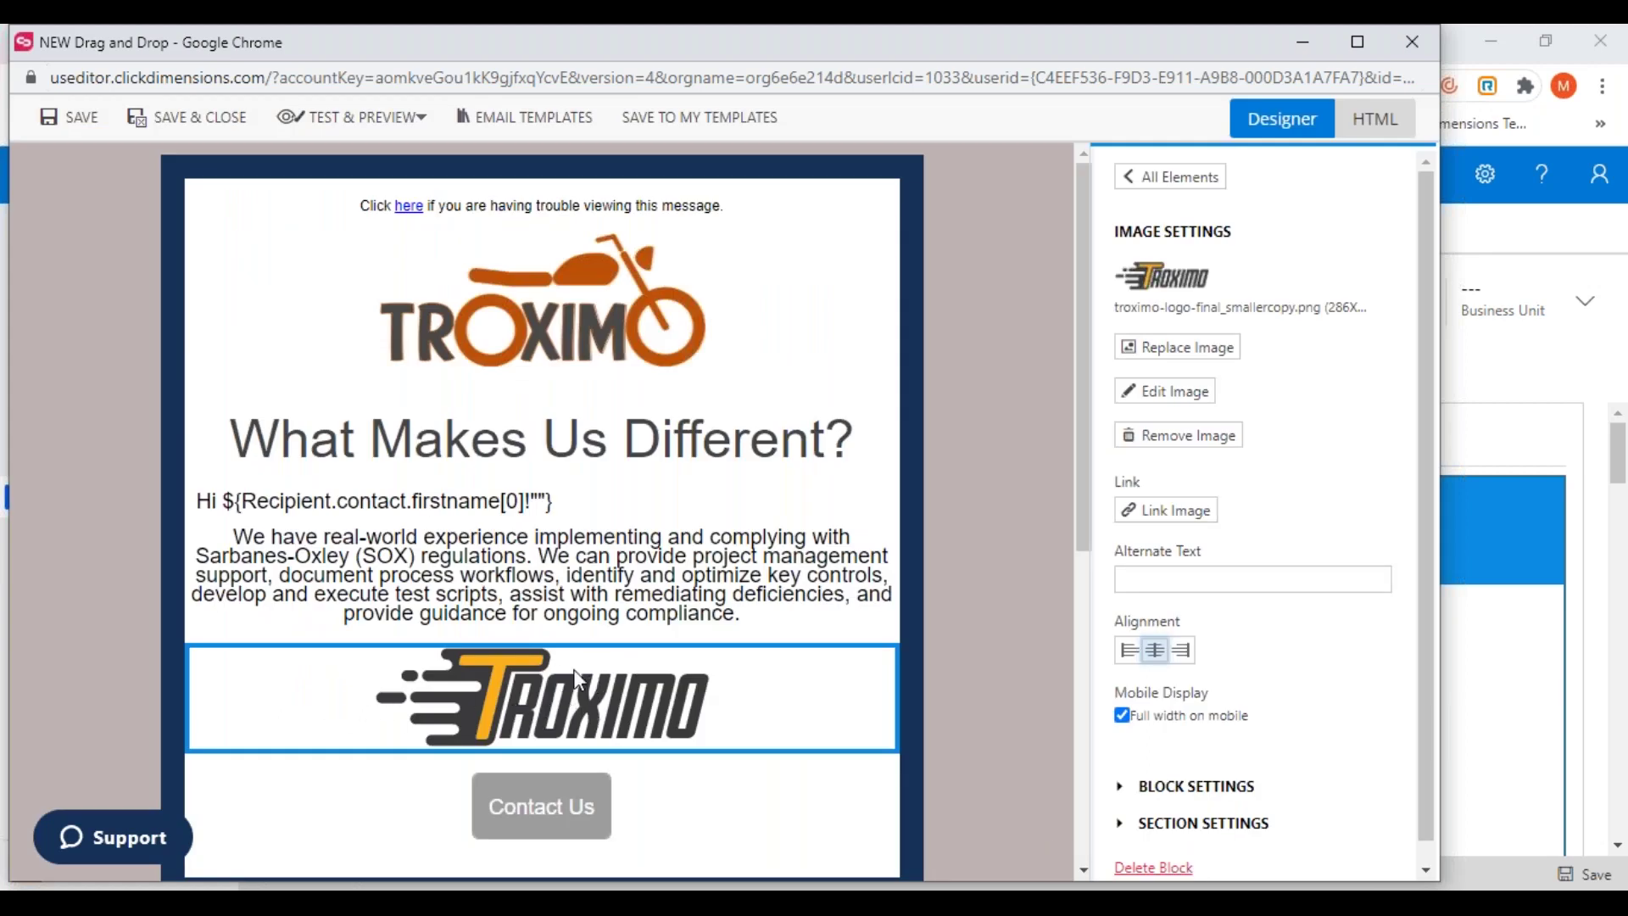
click(509, 511)
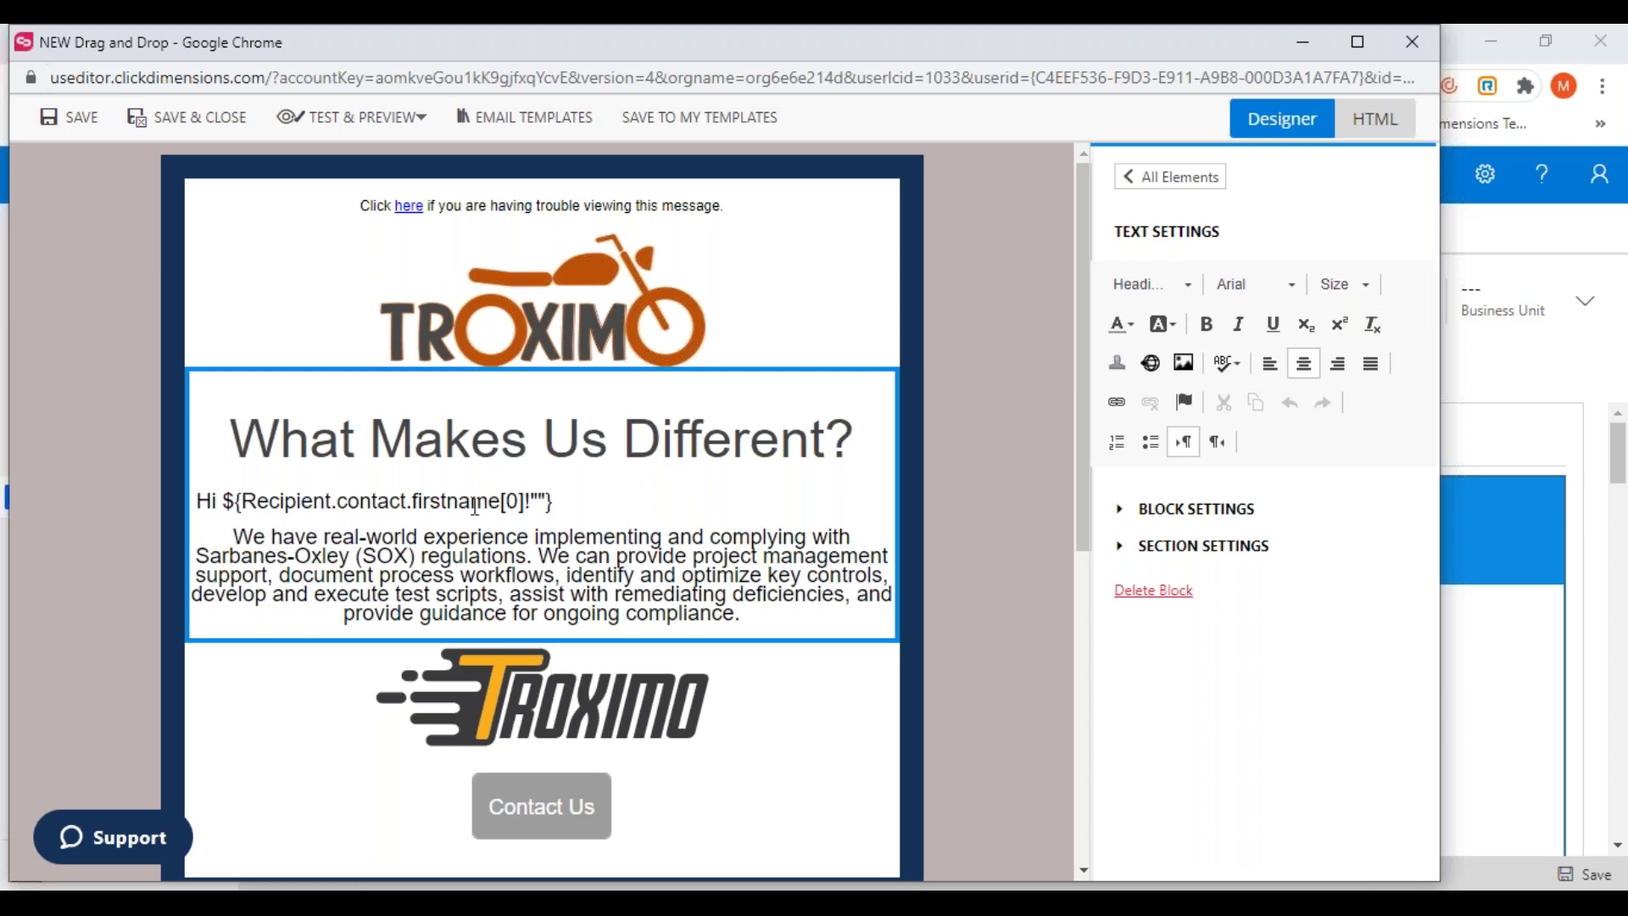
Insert a Contact Company Name merge field before 'We have real-world experience'
click(238, 536)
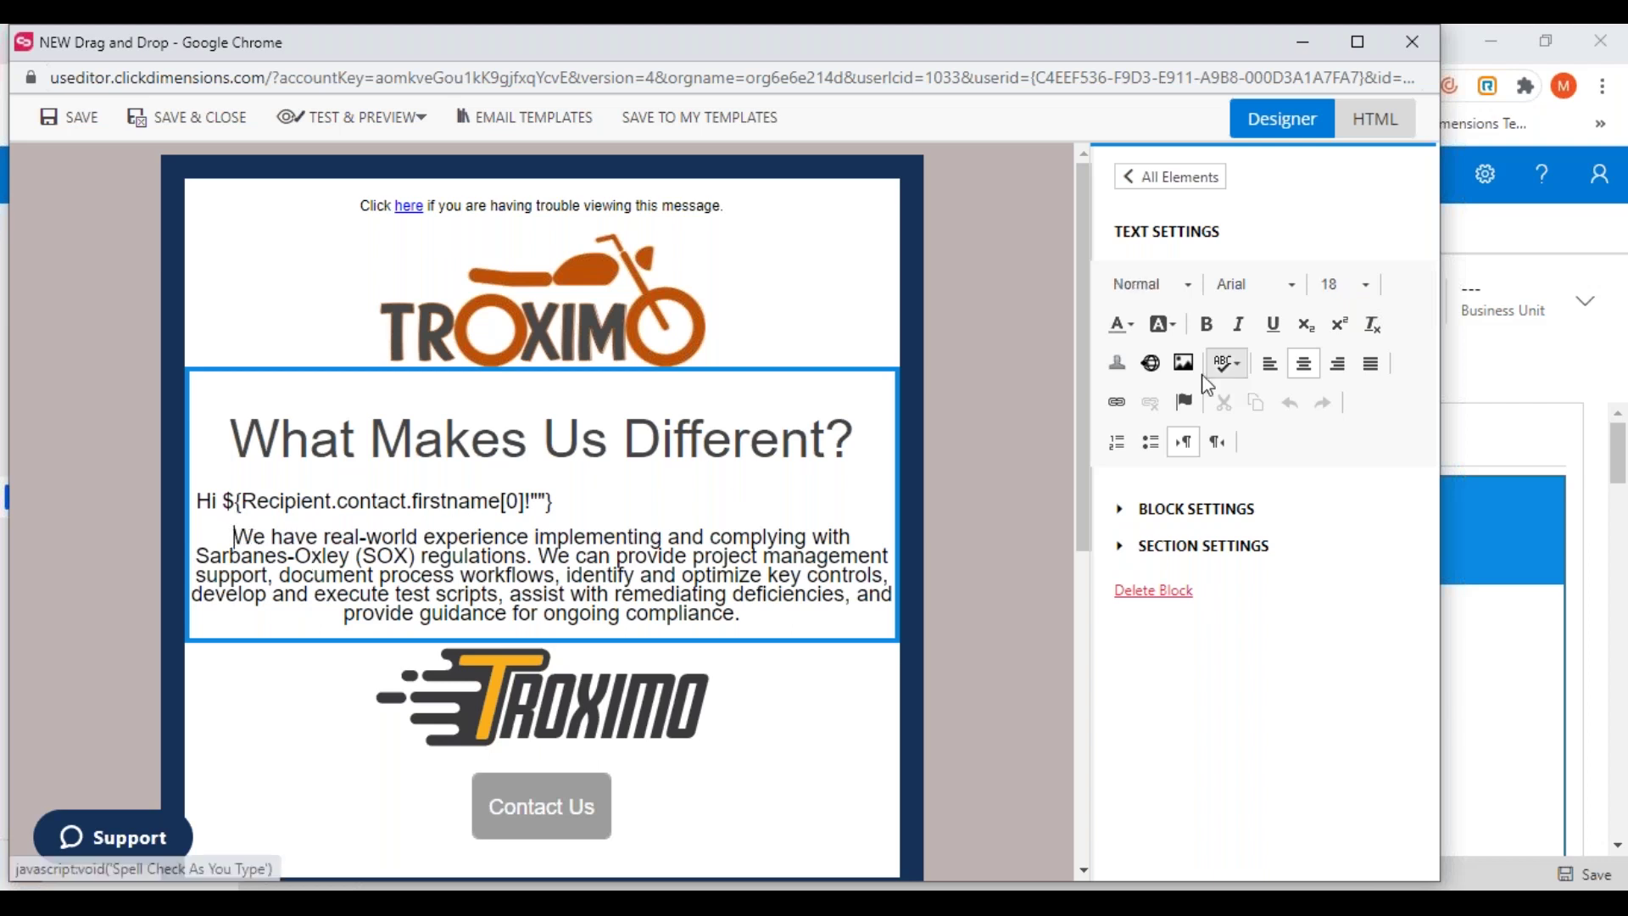
click(1118, 364)
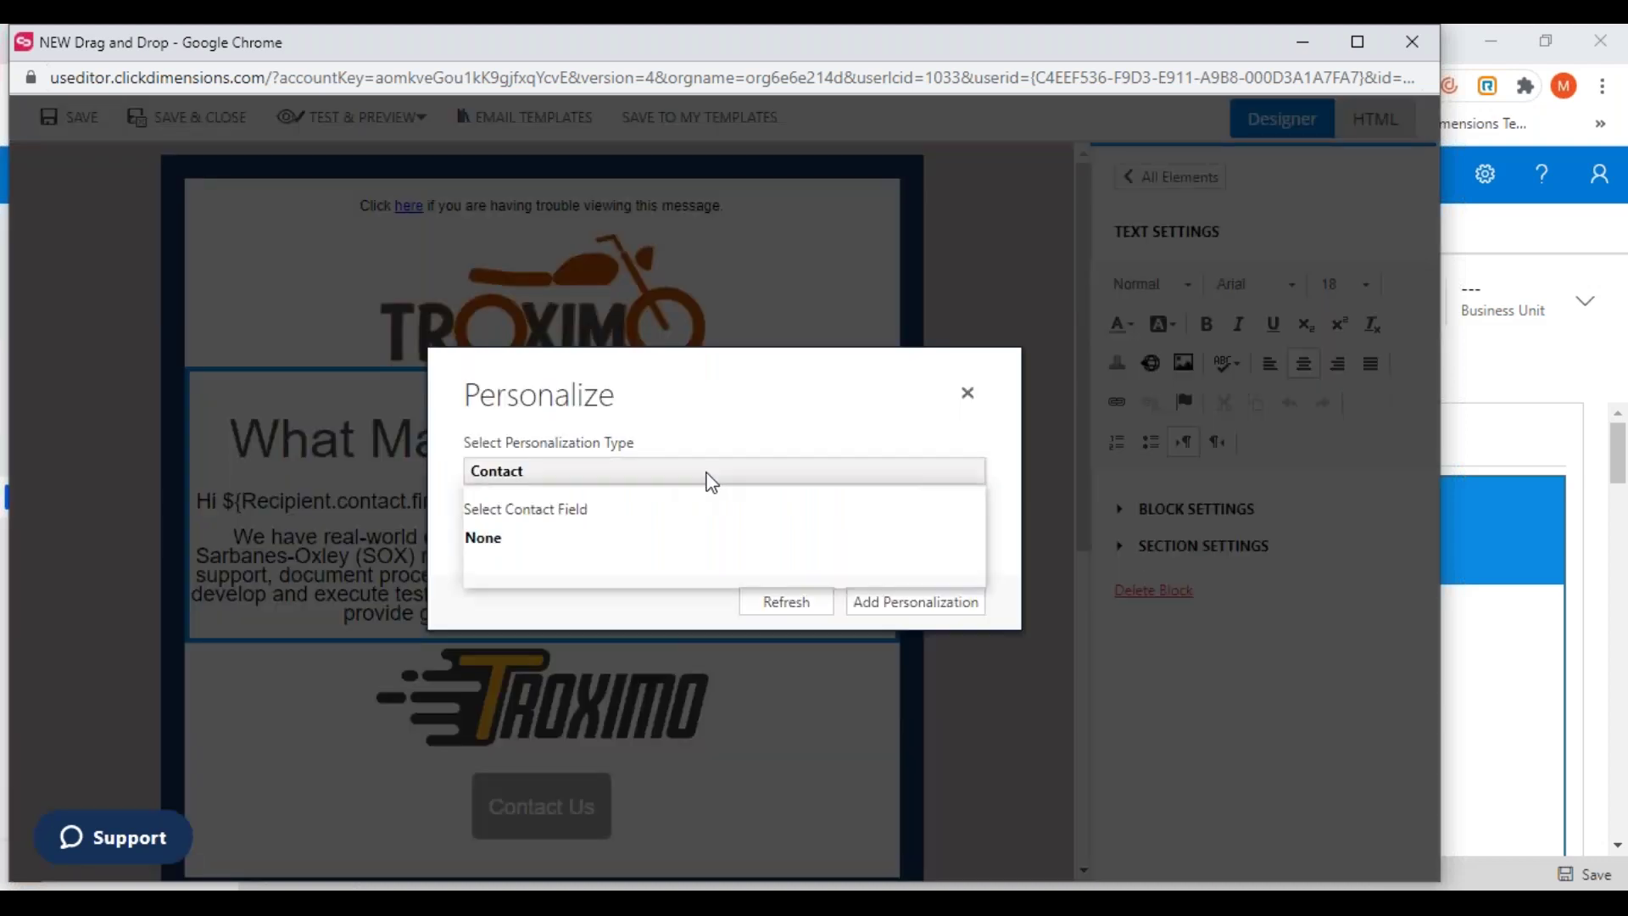
click(712, 475)
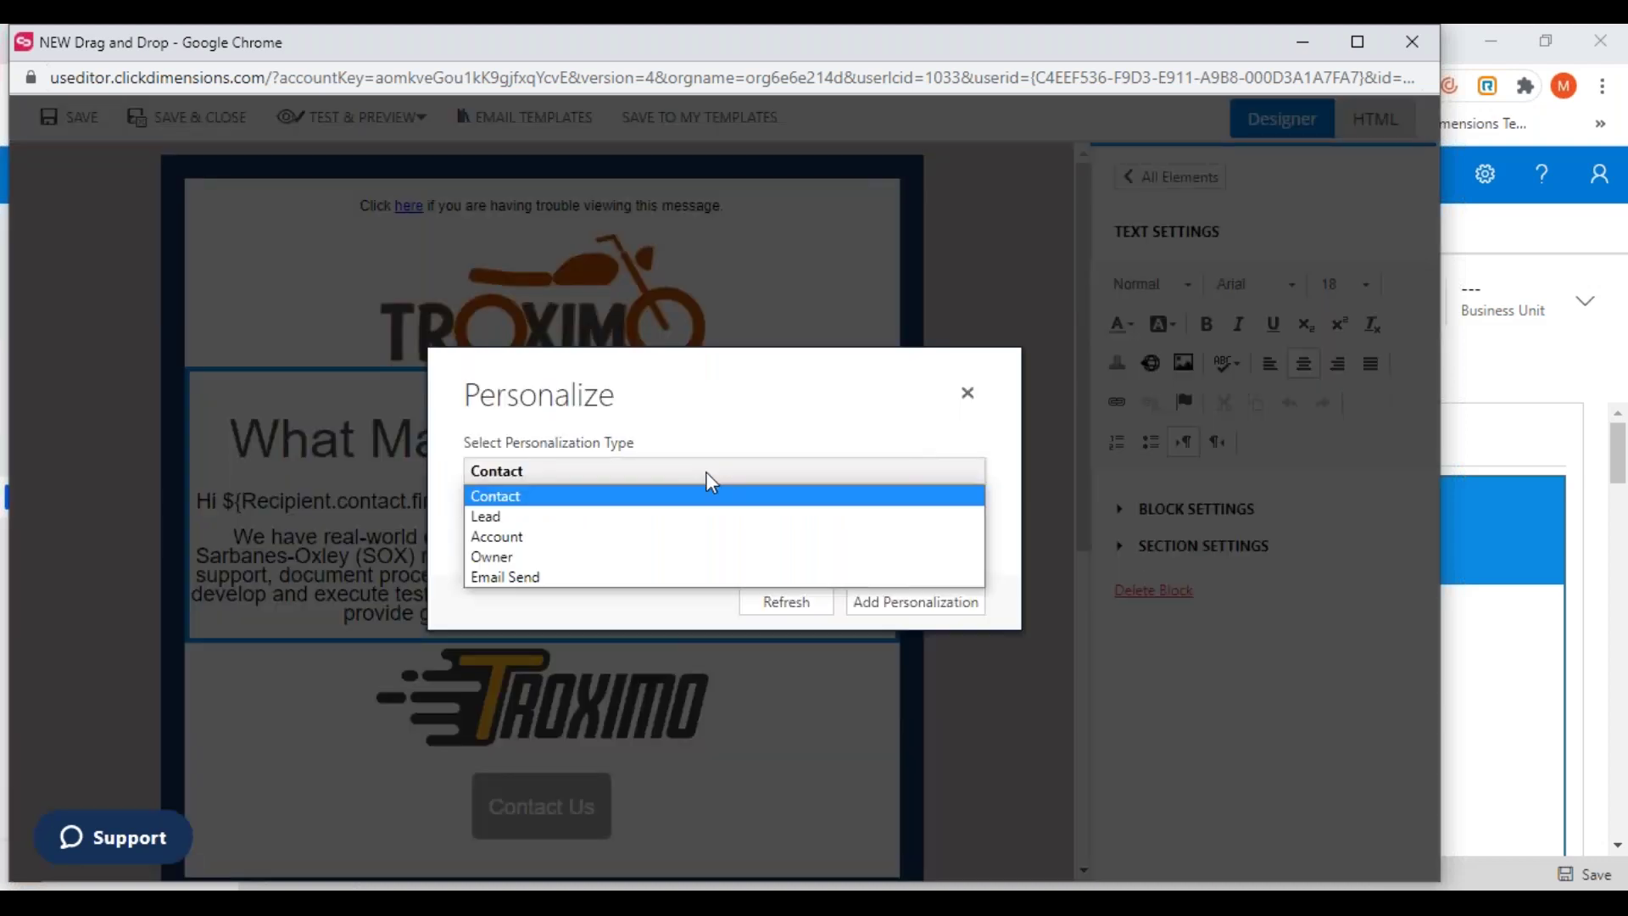
click(508, 502)
click(513, 538)
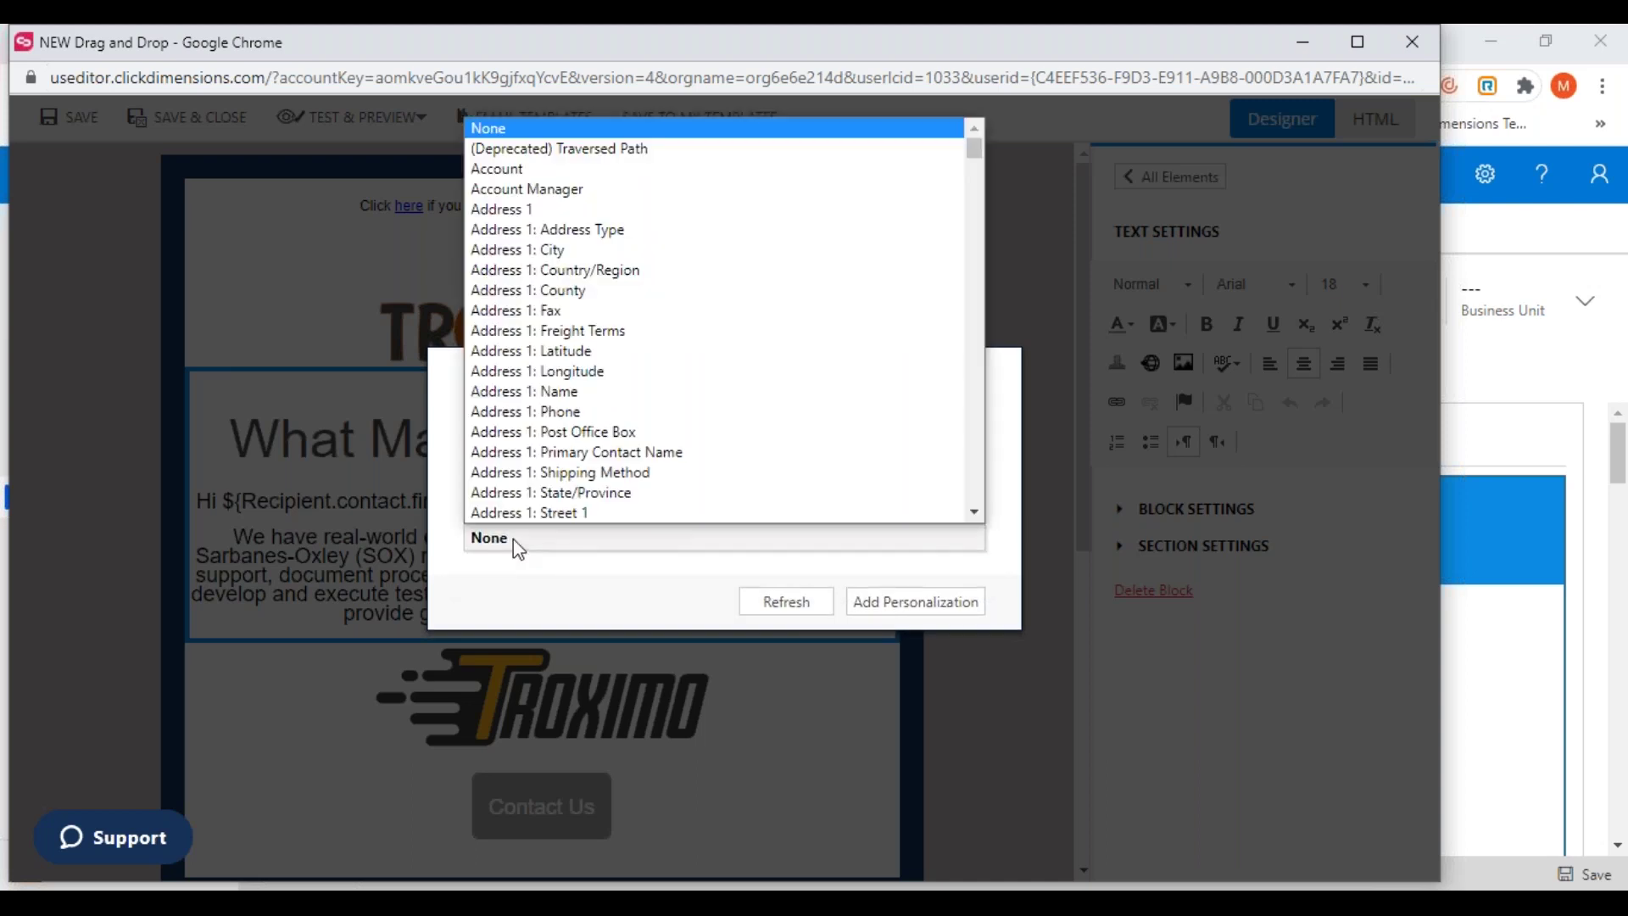
text(co)
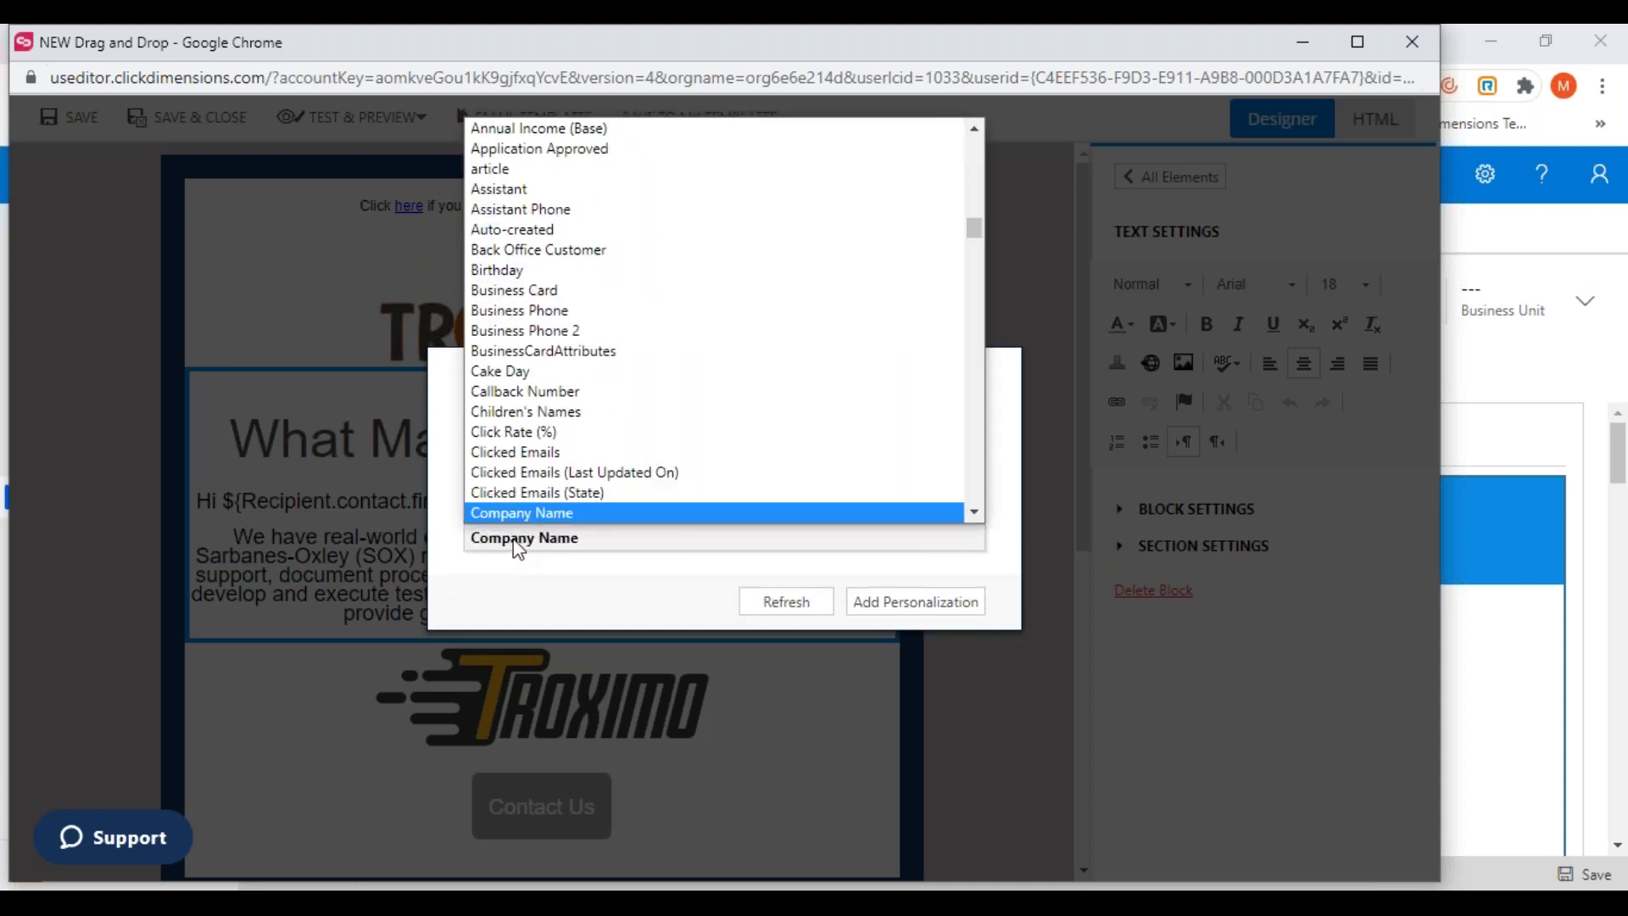
text(u)
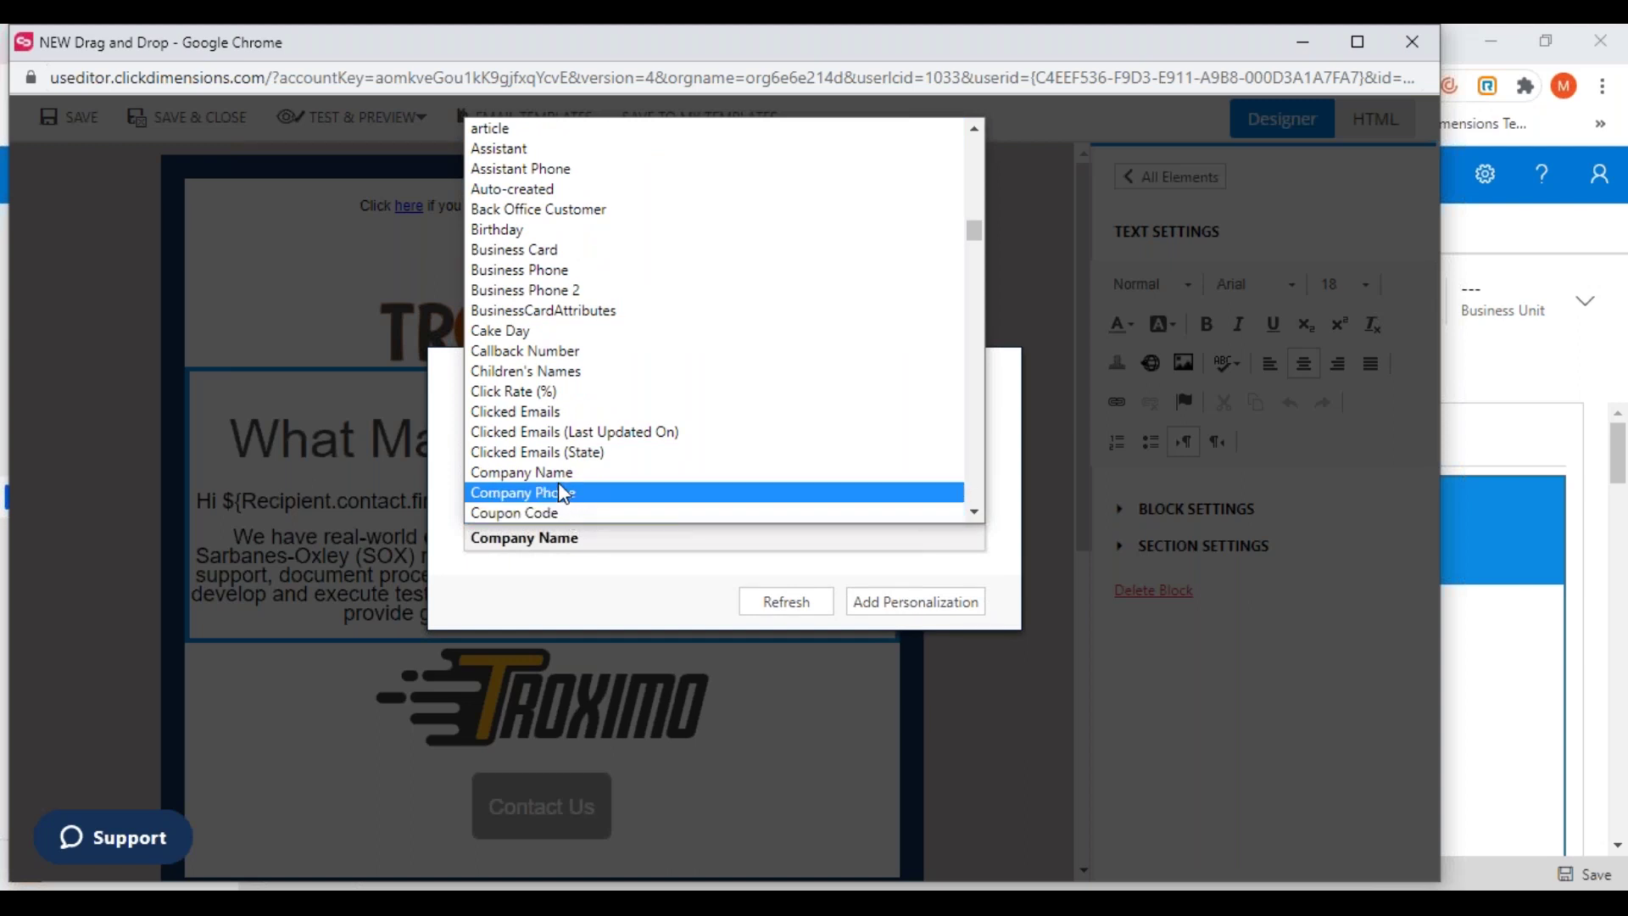
click(543, 472)
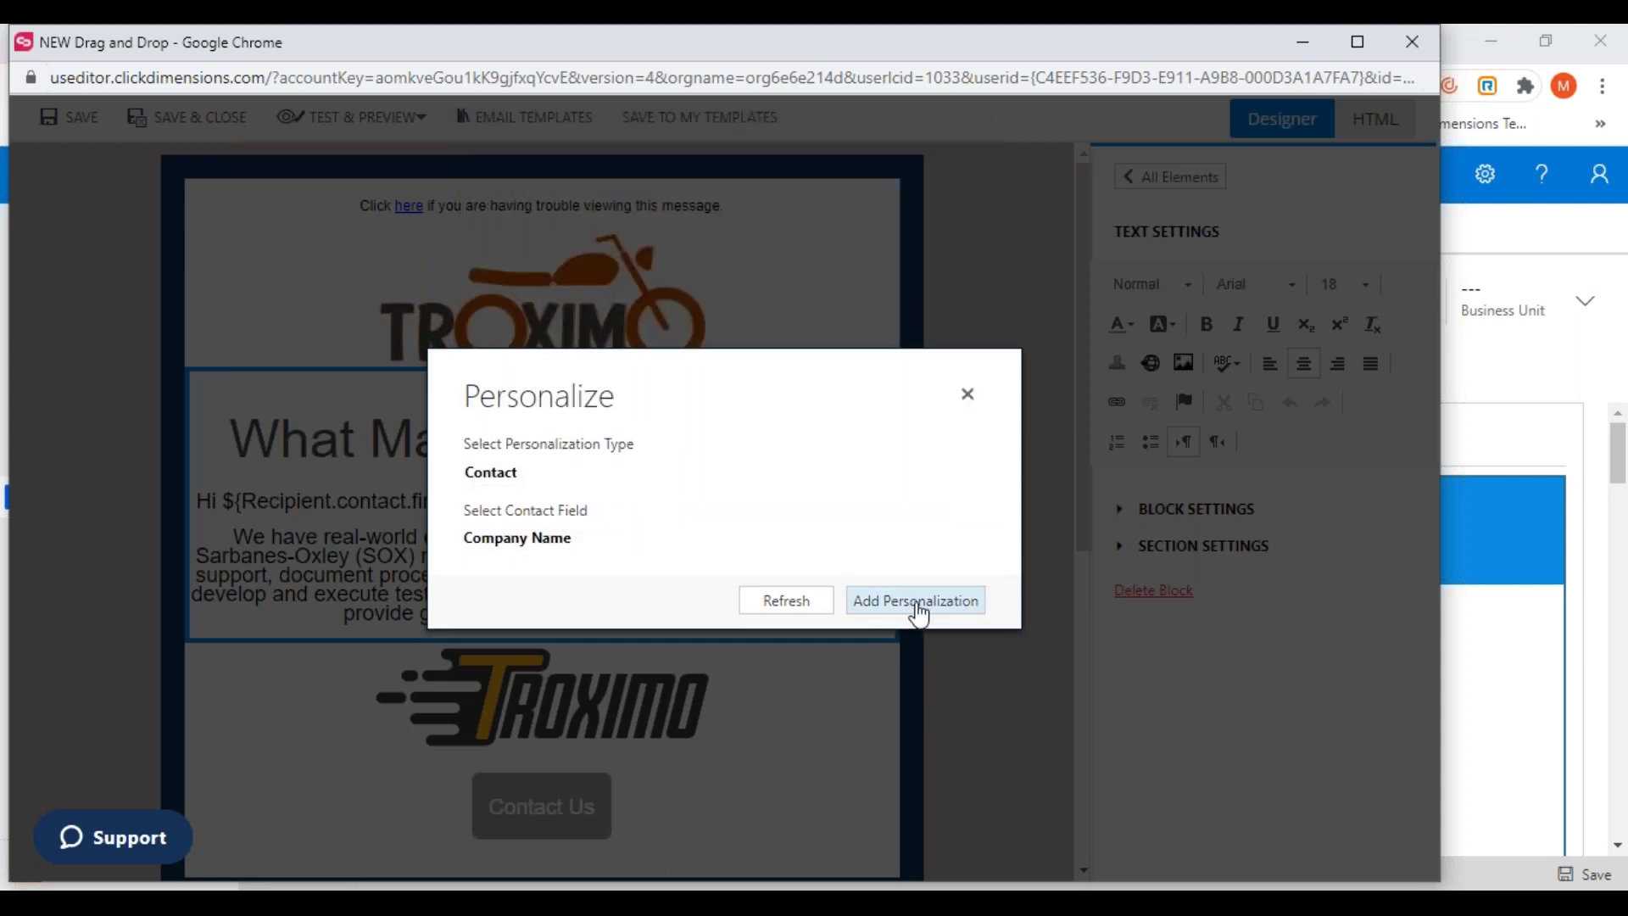
click(915, 601)
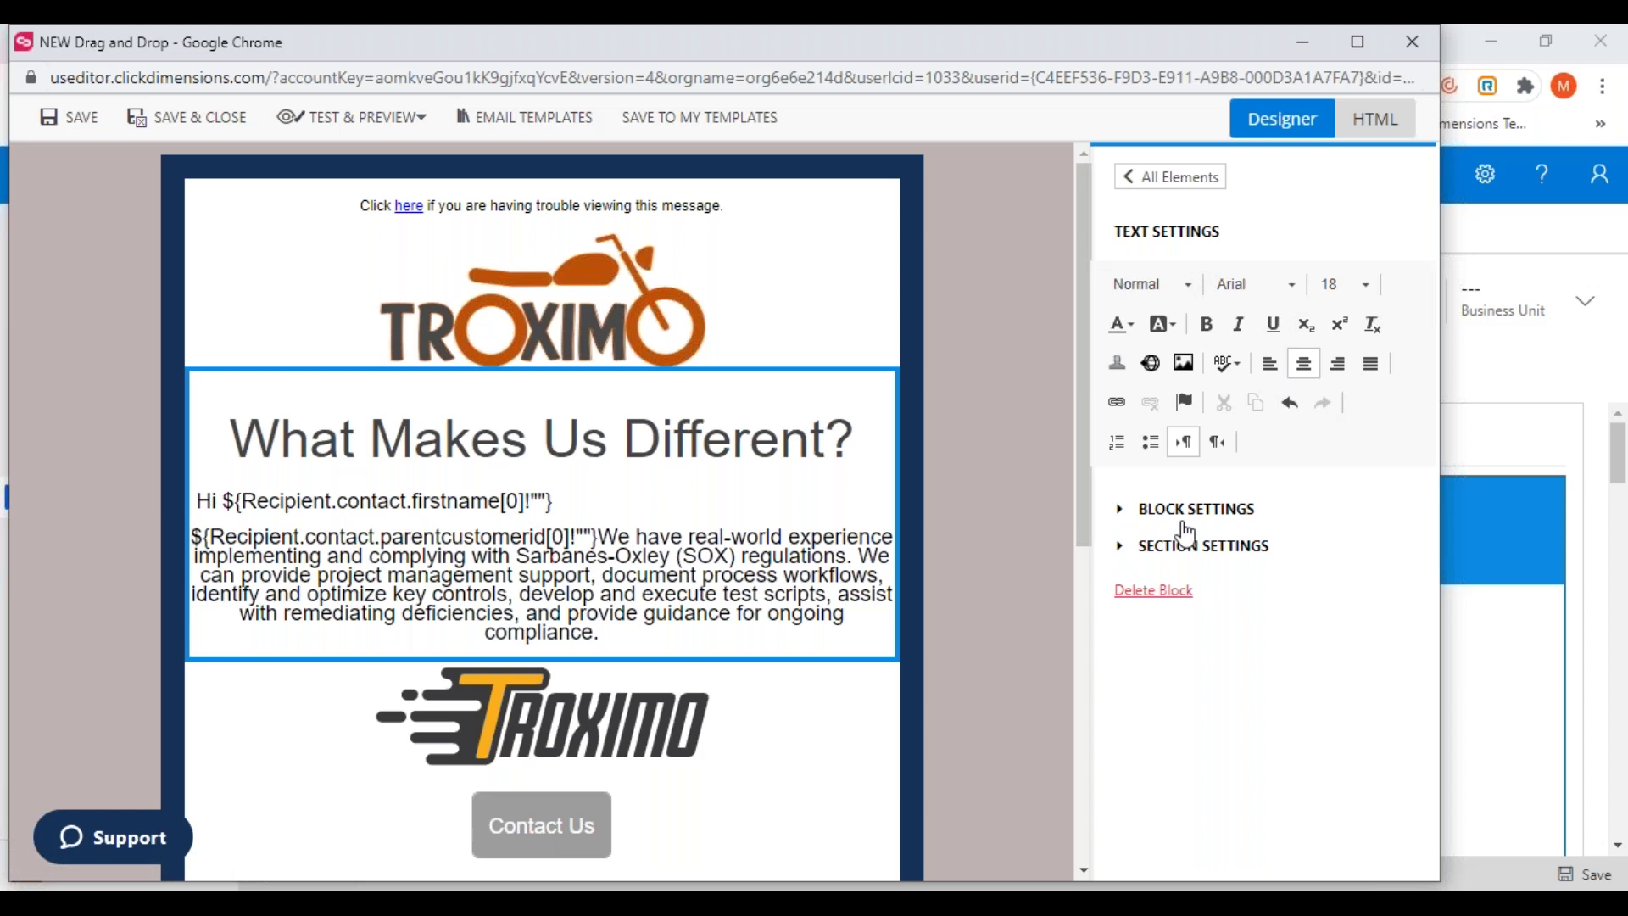
Show the What Makes Us Different? section's settings and add a display condition
click(1214, 529)
drag(1427, 490, 1421, 627)
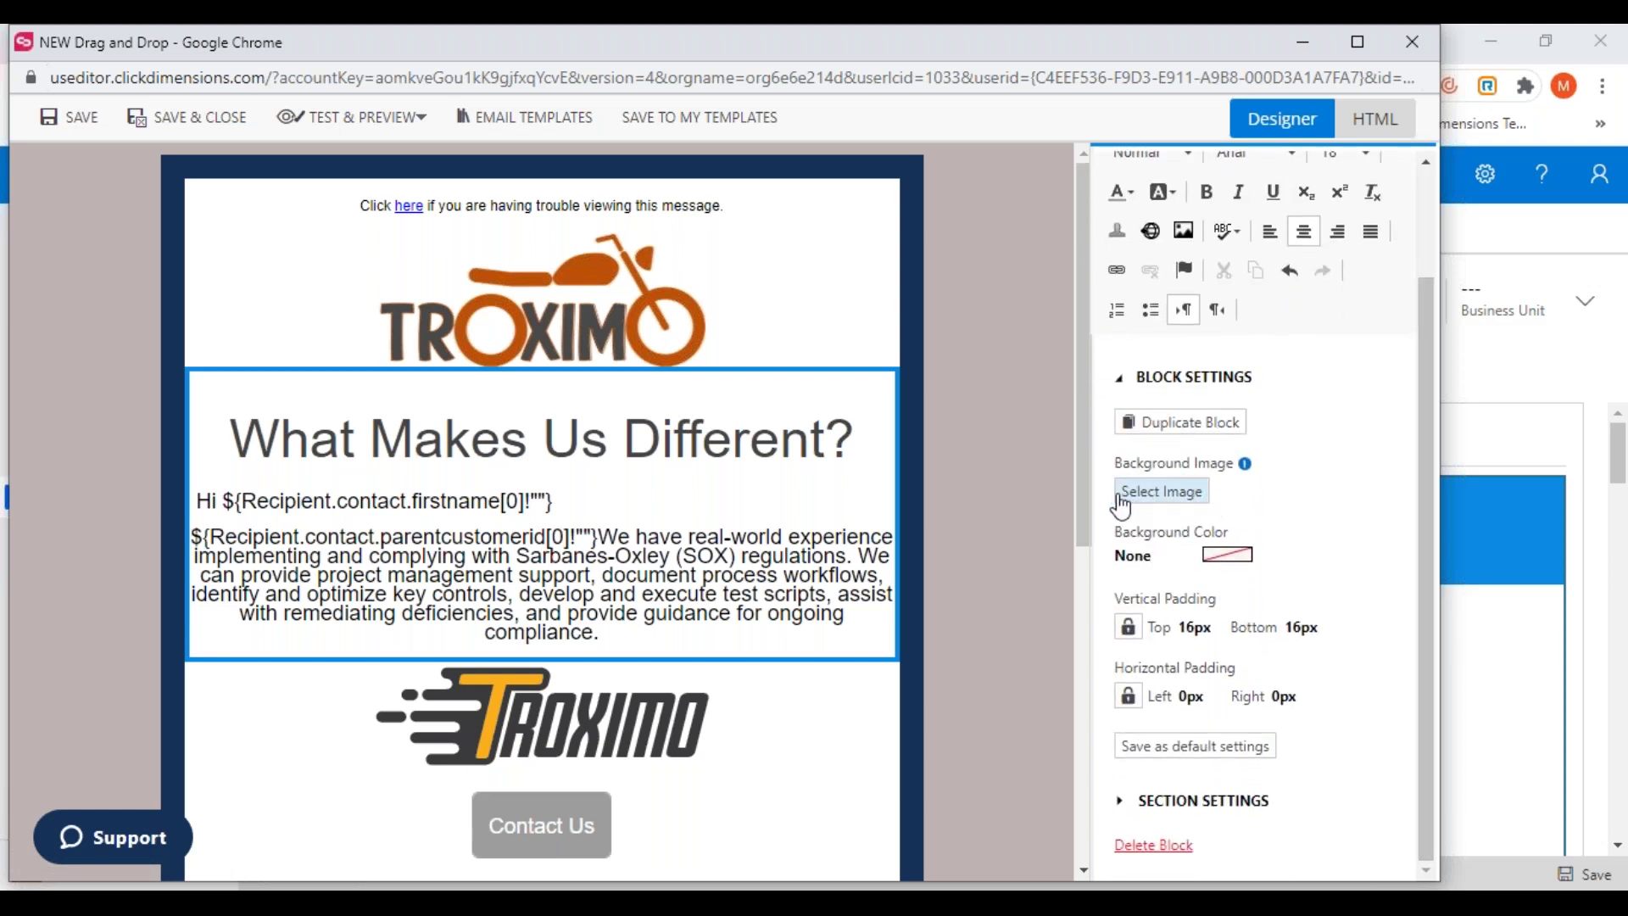
click(1197, 803)
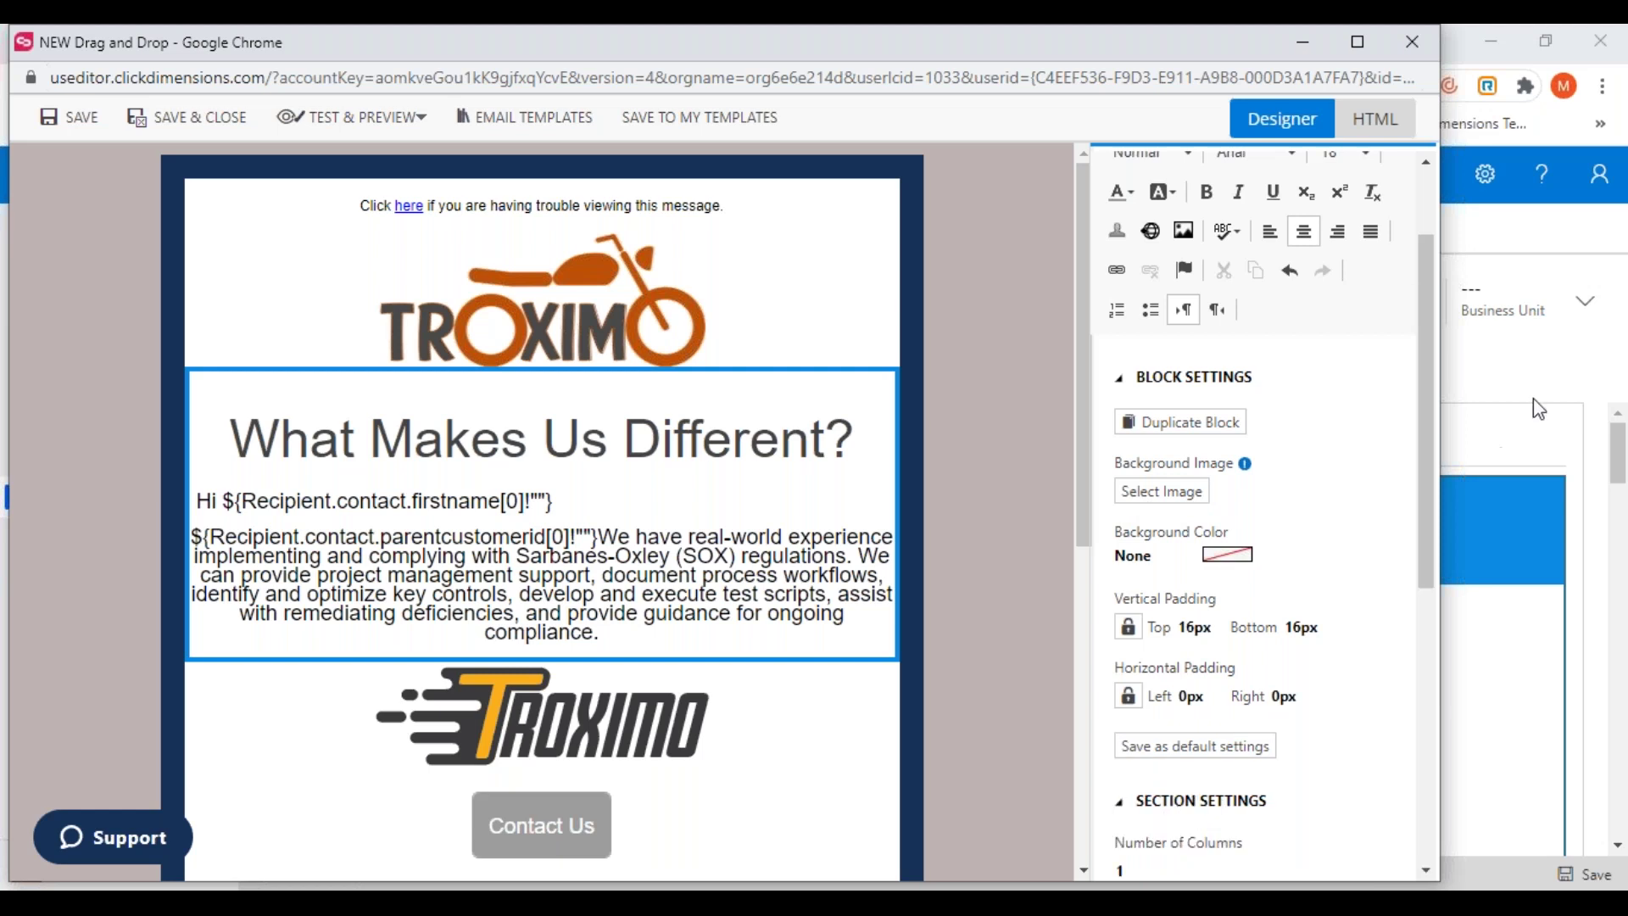
scroll(1411, 426, down, 1)
drag(1424, 420, 1422, 594)
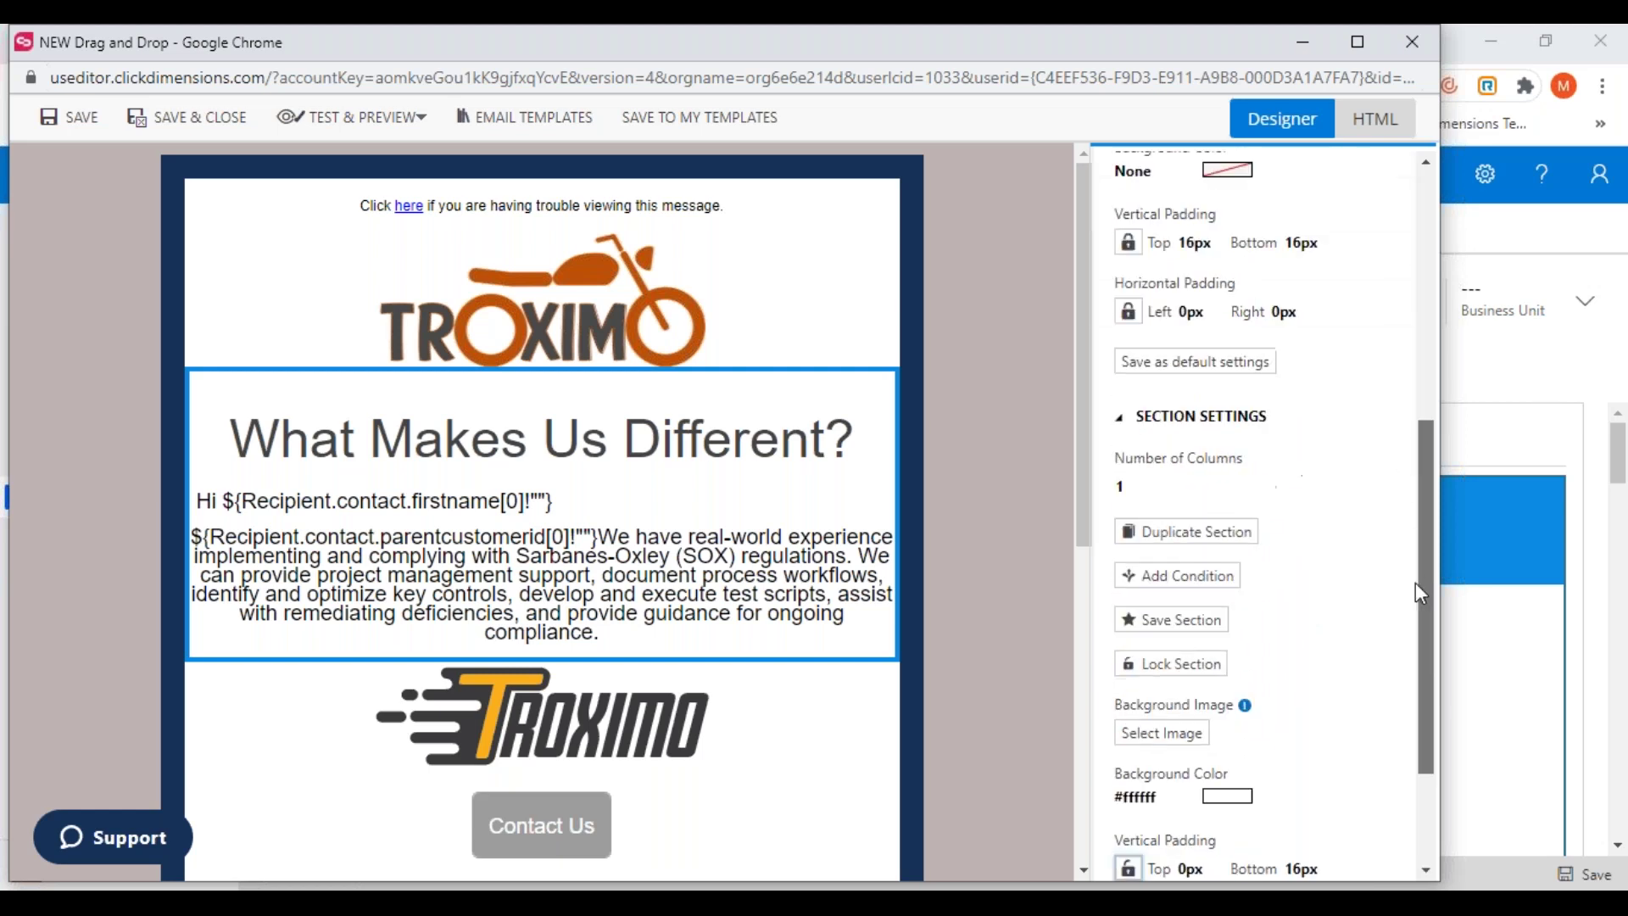
scroll(1403, 632, down, 4)
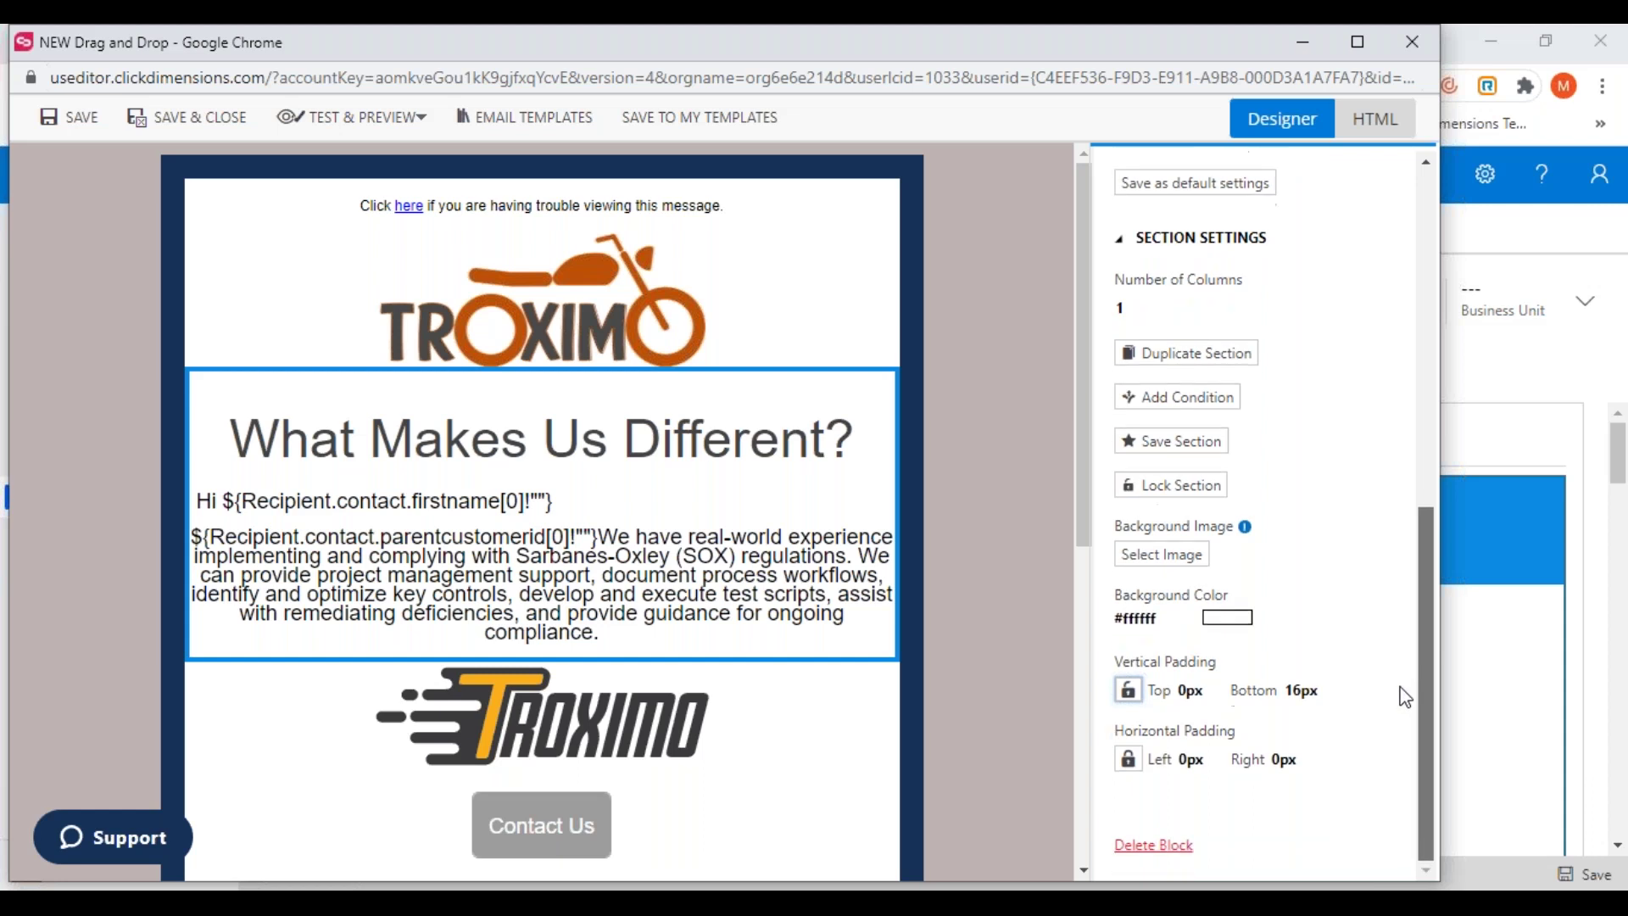
click(1155, 398)
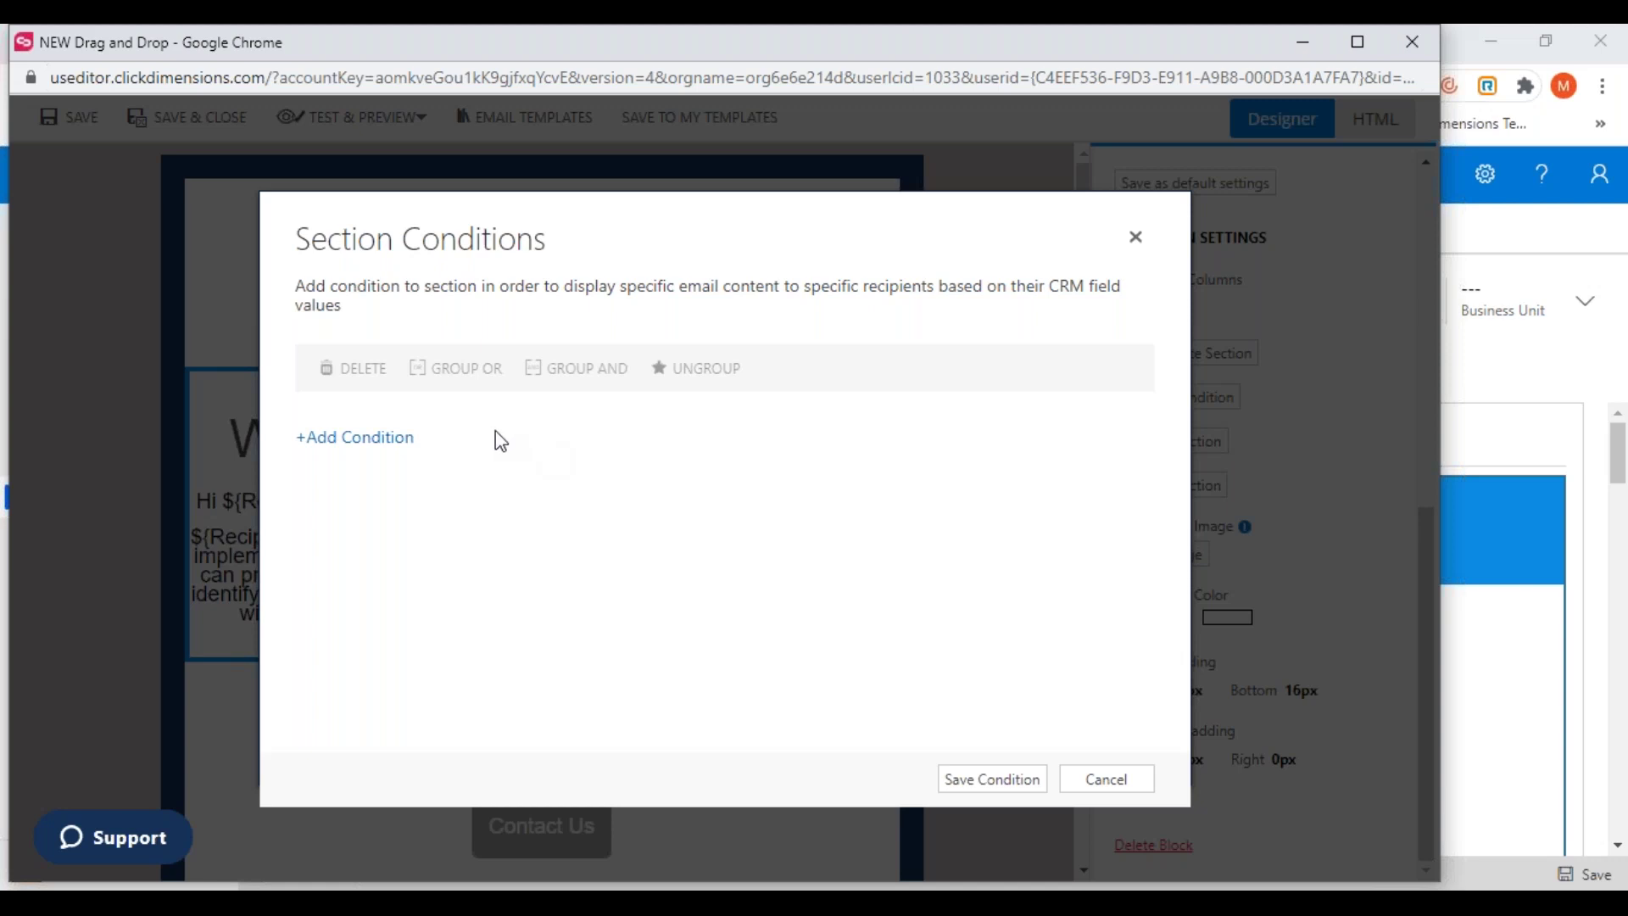
Add a condition: Contact Address 1: City equals Atlanta
click(353, 437)
click(437, 428)
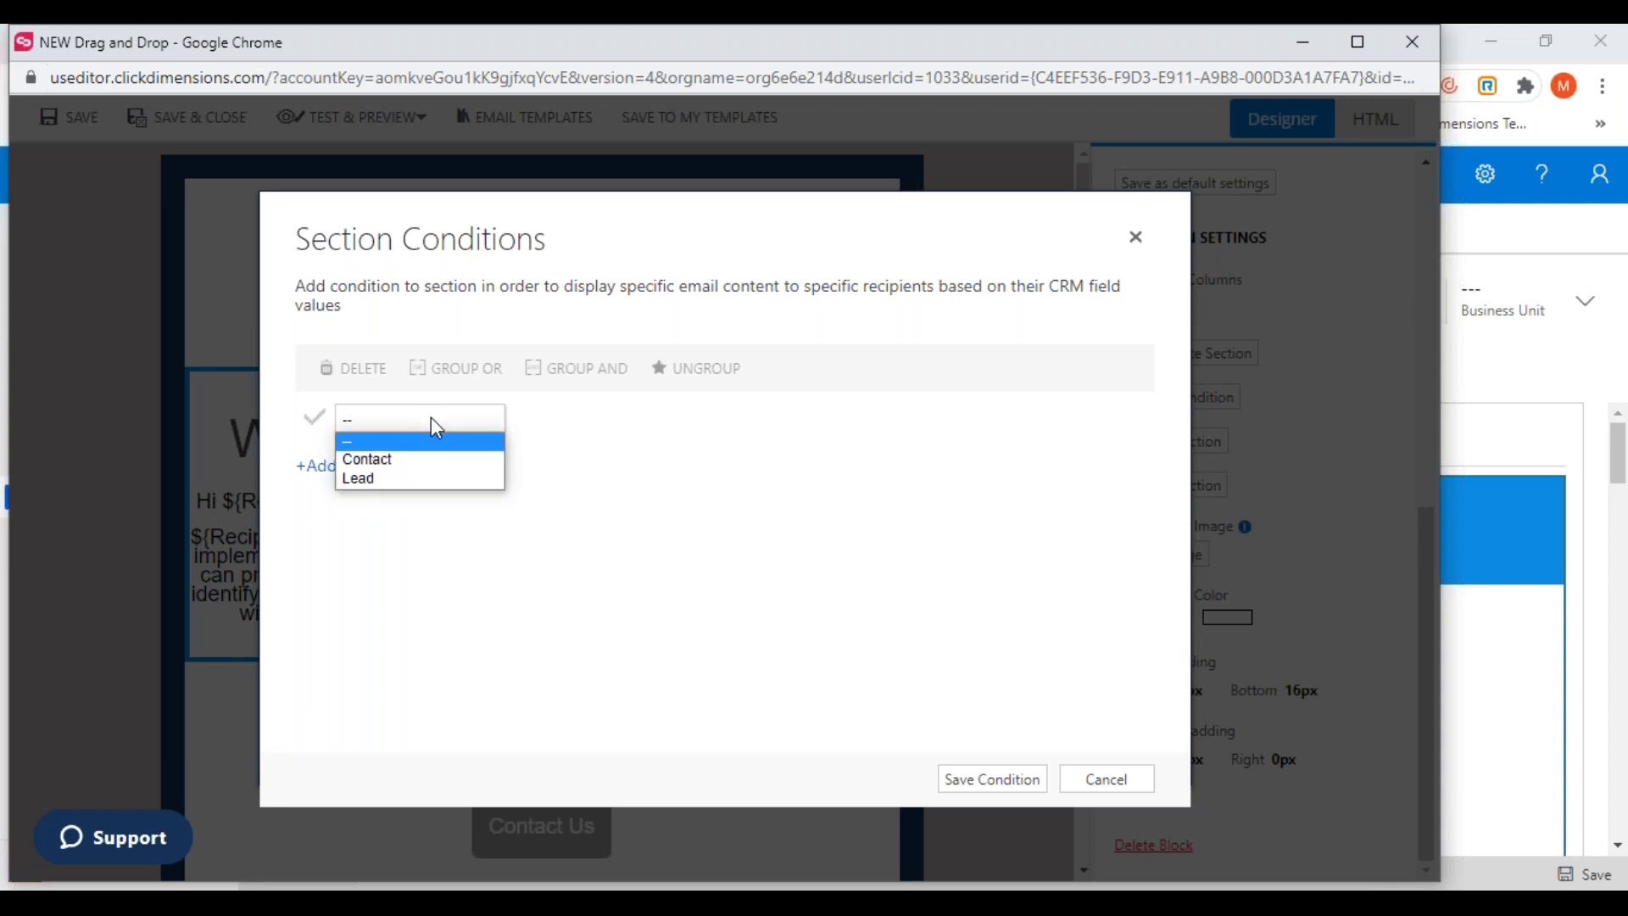
click(400, 467)
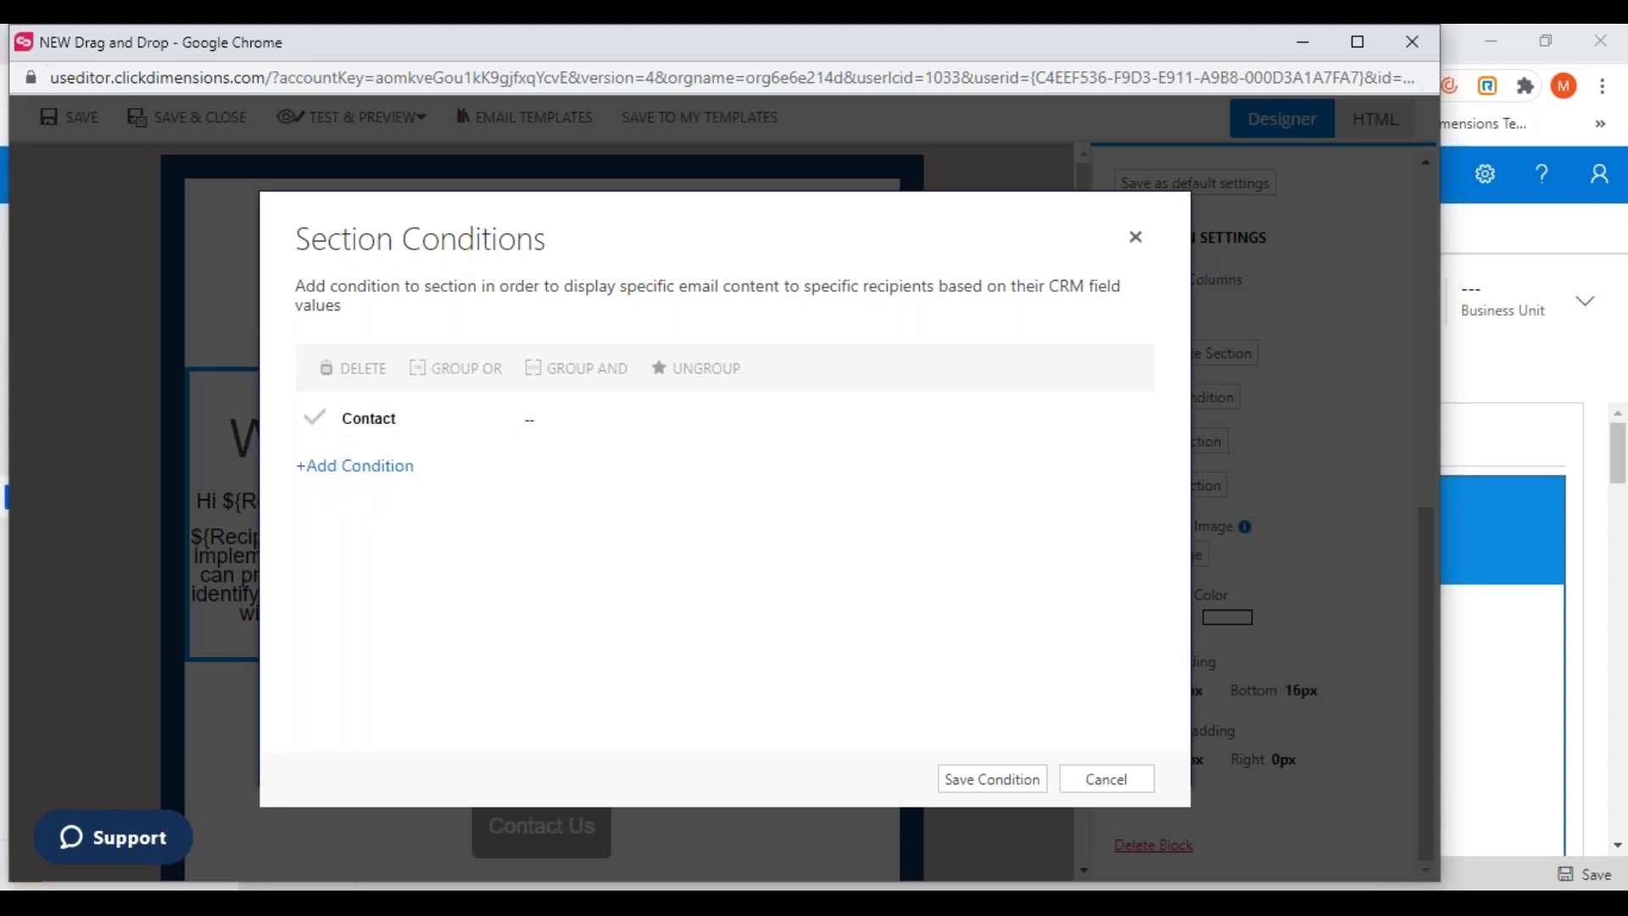
click(543, 419)
click(597, 553)
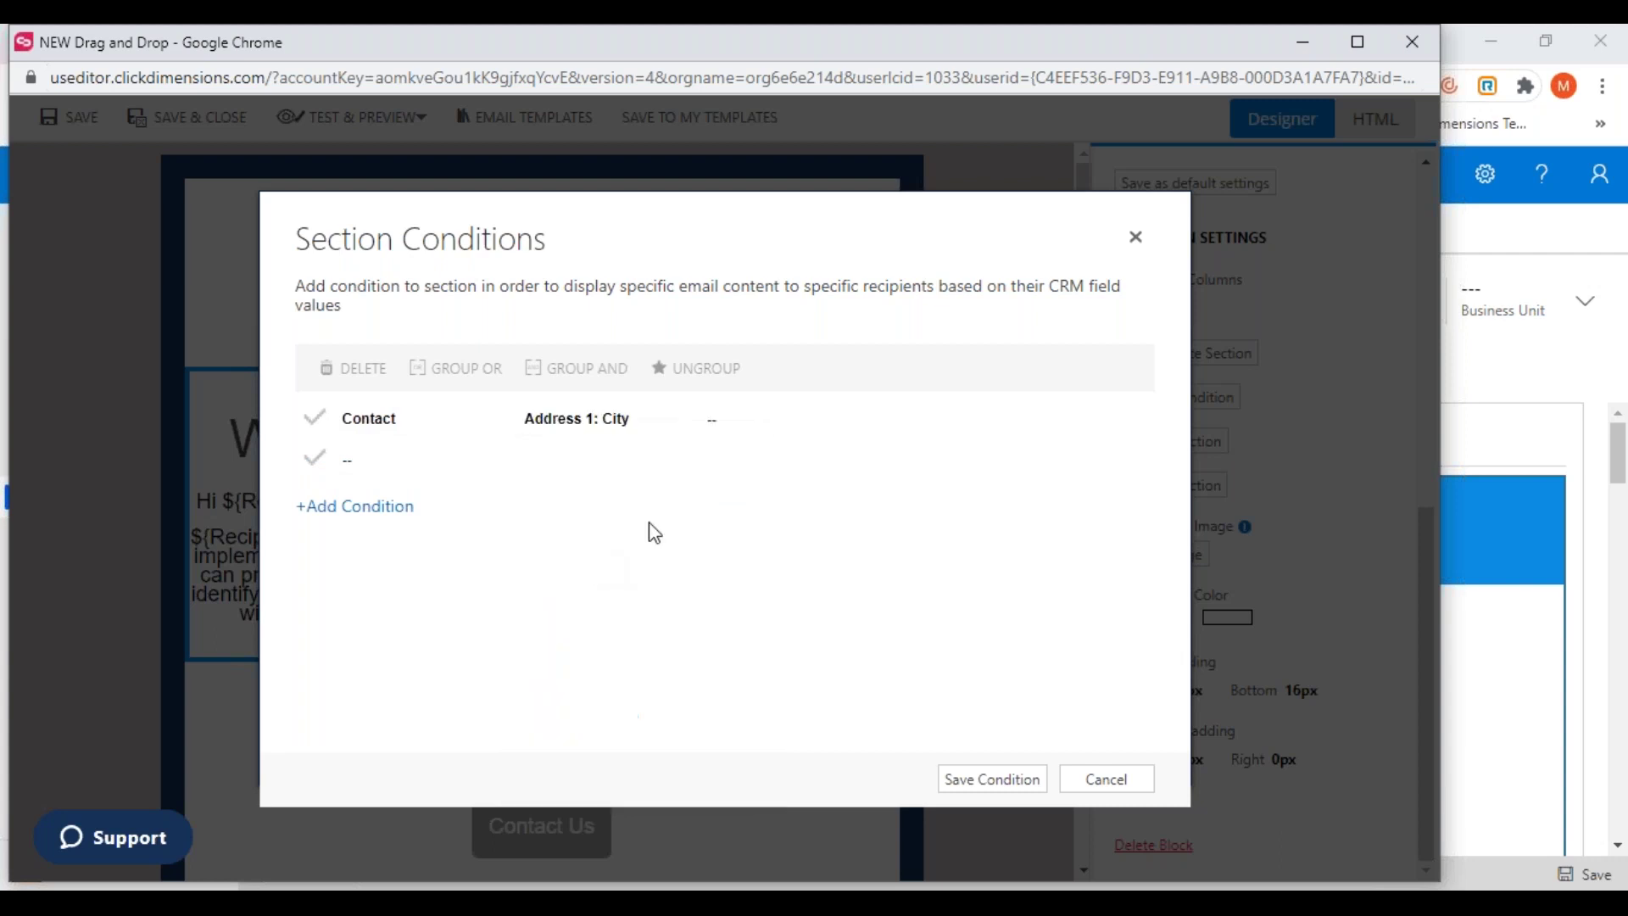
click(753, 422)
click(734, 461)
click(933, 423)
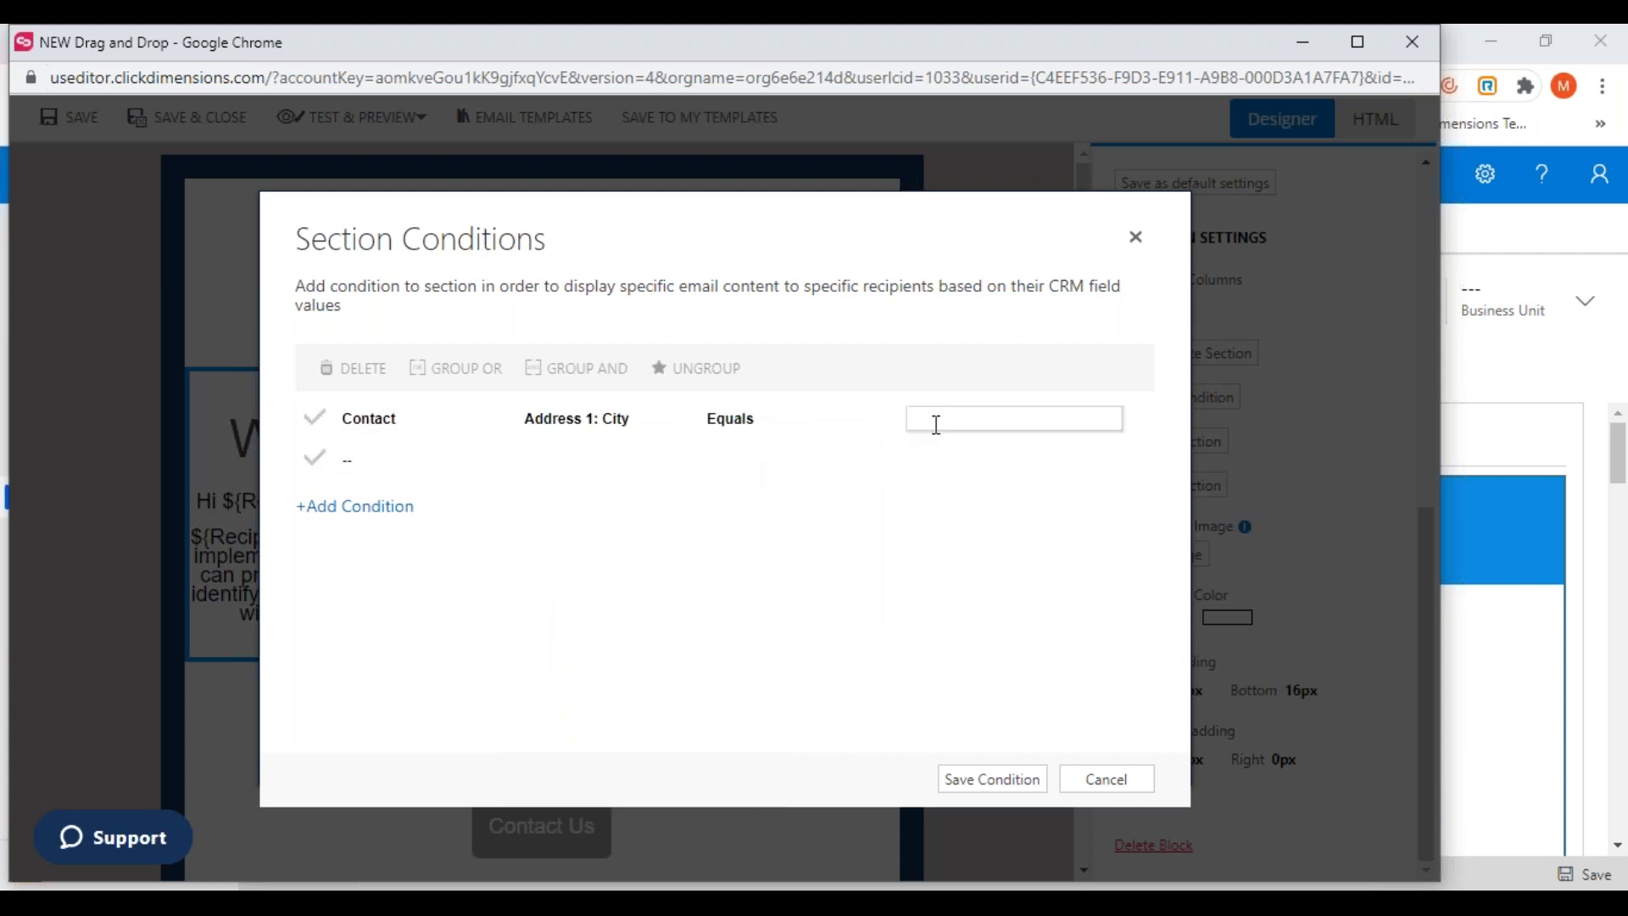
text(Atlanta)
click(965, 792)
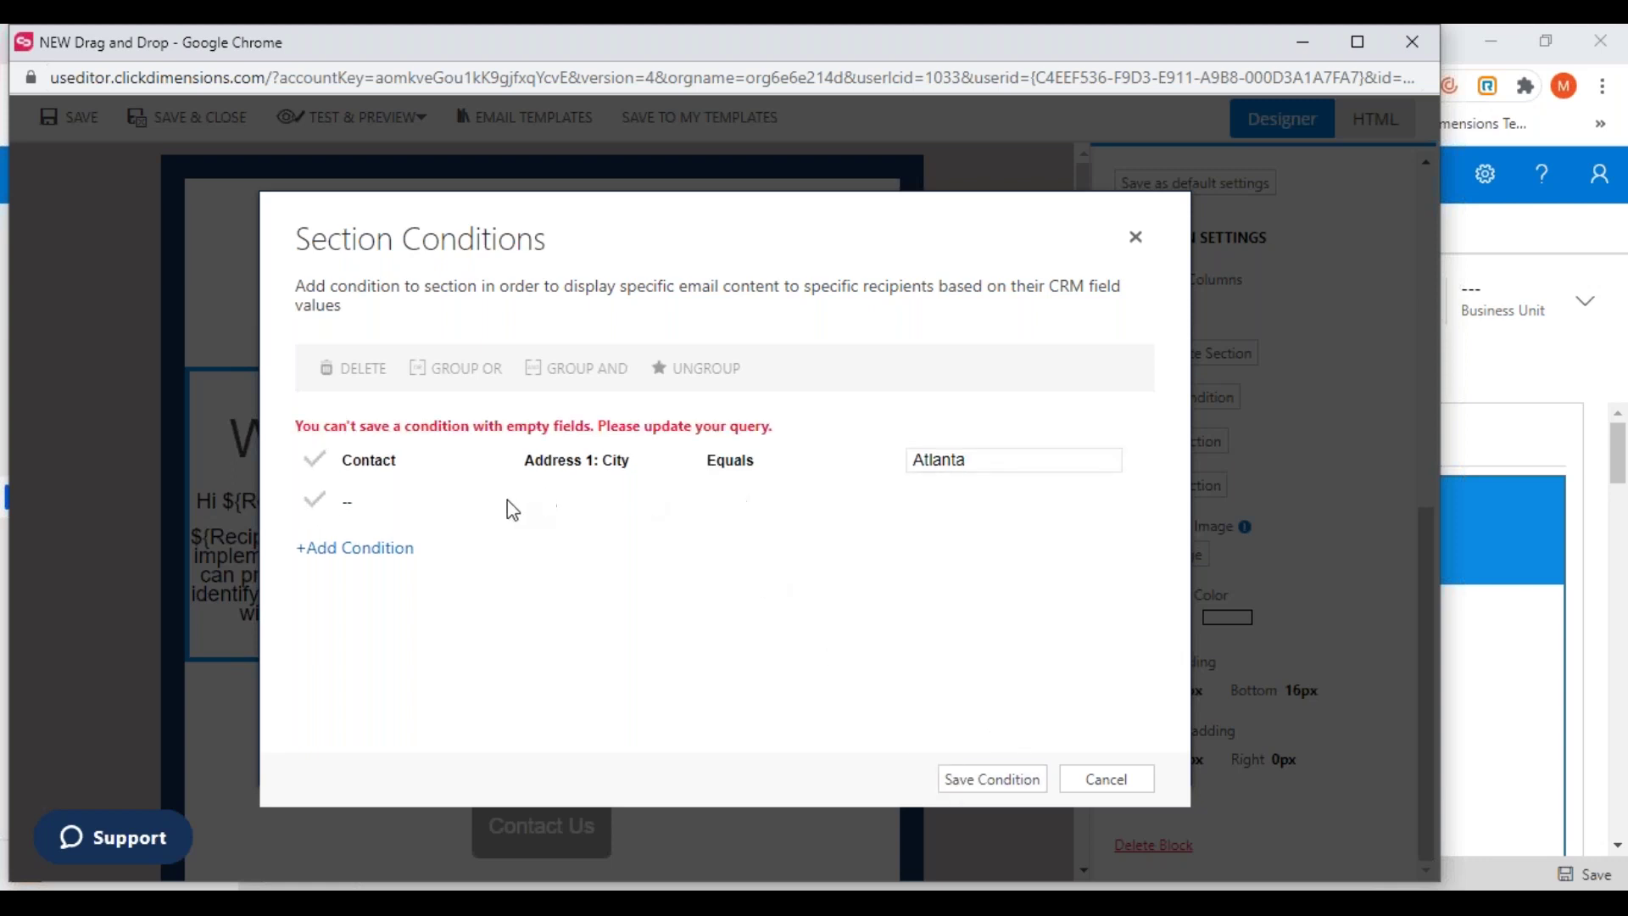
Add a second condition, Contact Address 1: City equals Nashville, and save both
click(358, 502)
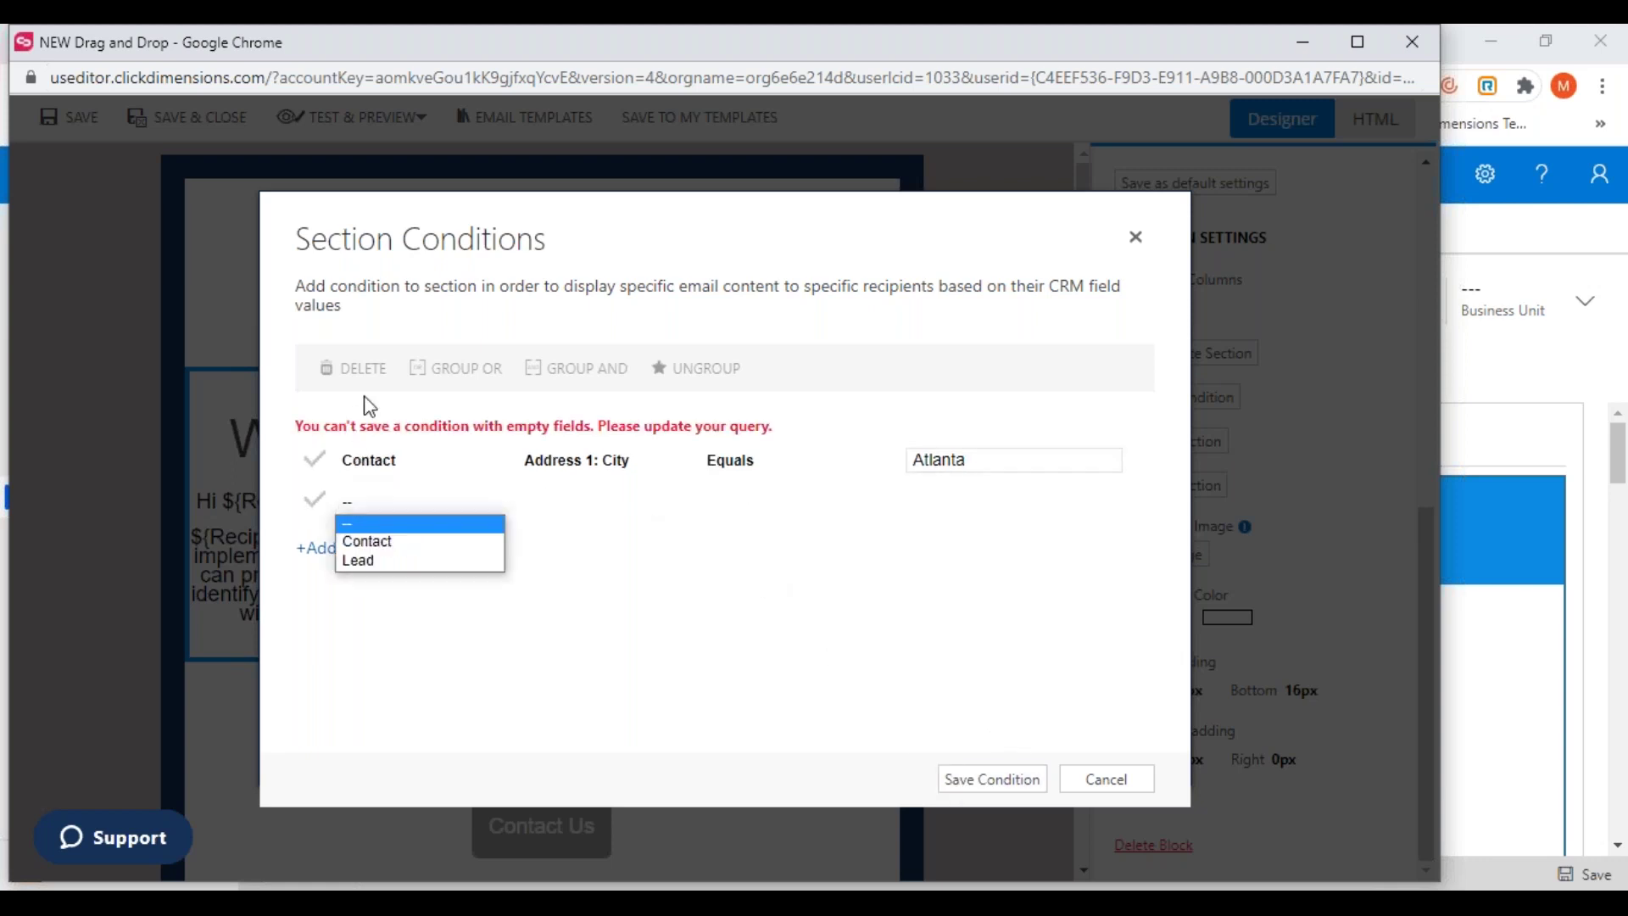
click(370, 502)
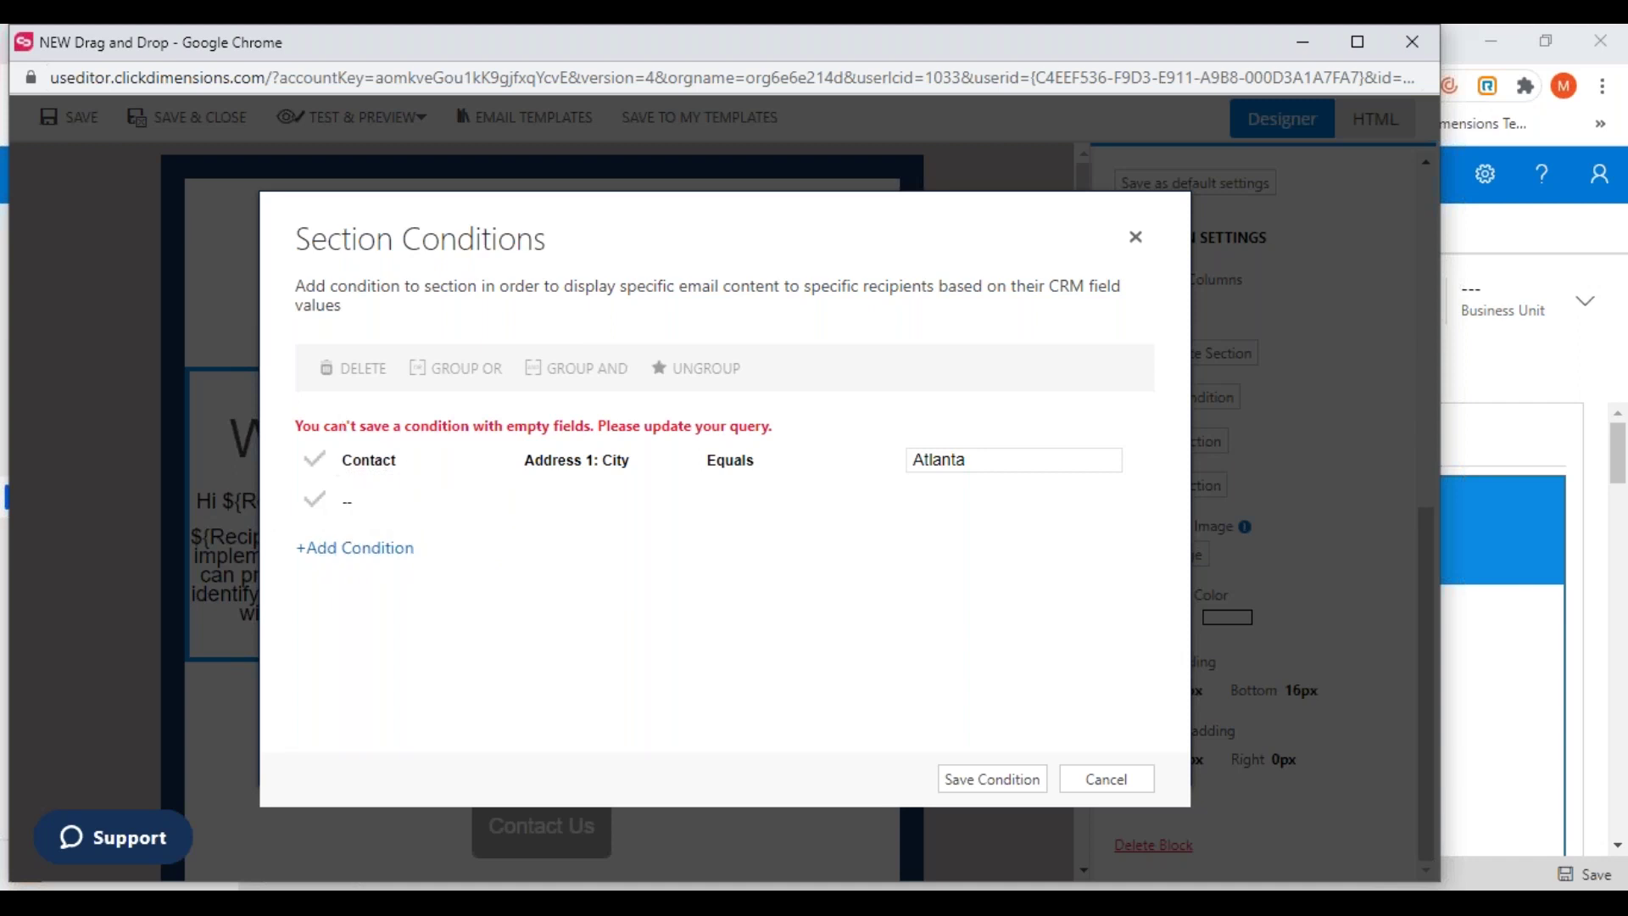
click(399, 505)
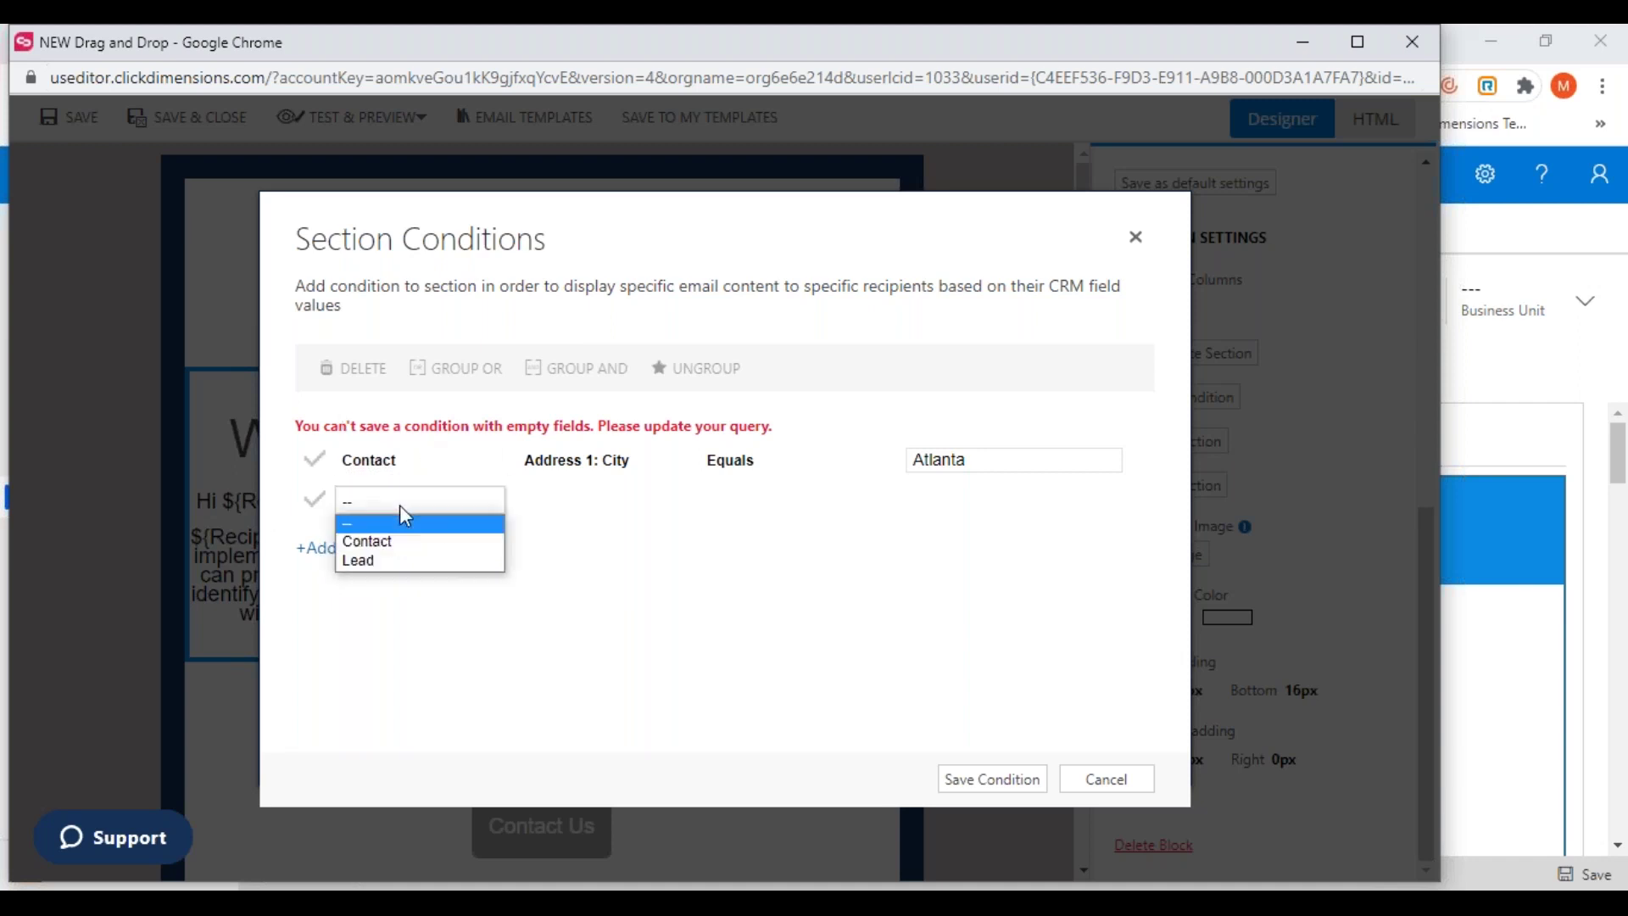
click(378, 543)
click(639, 502)
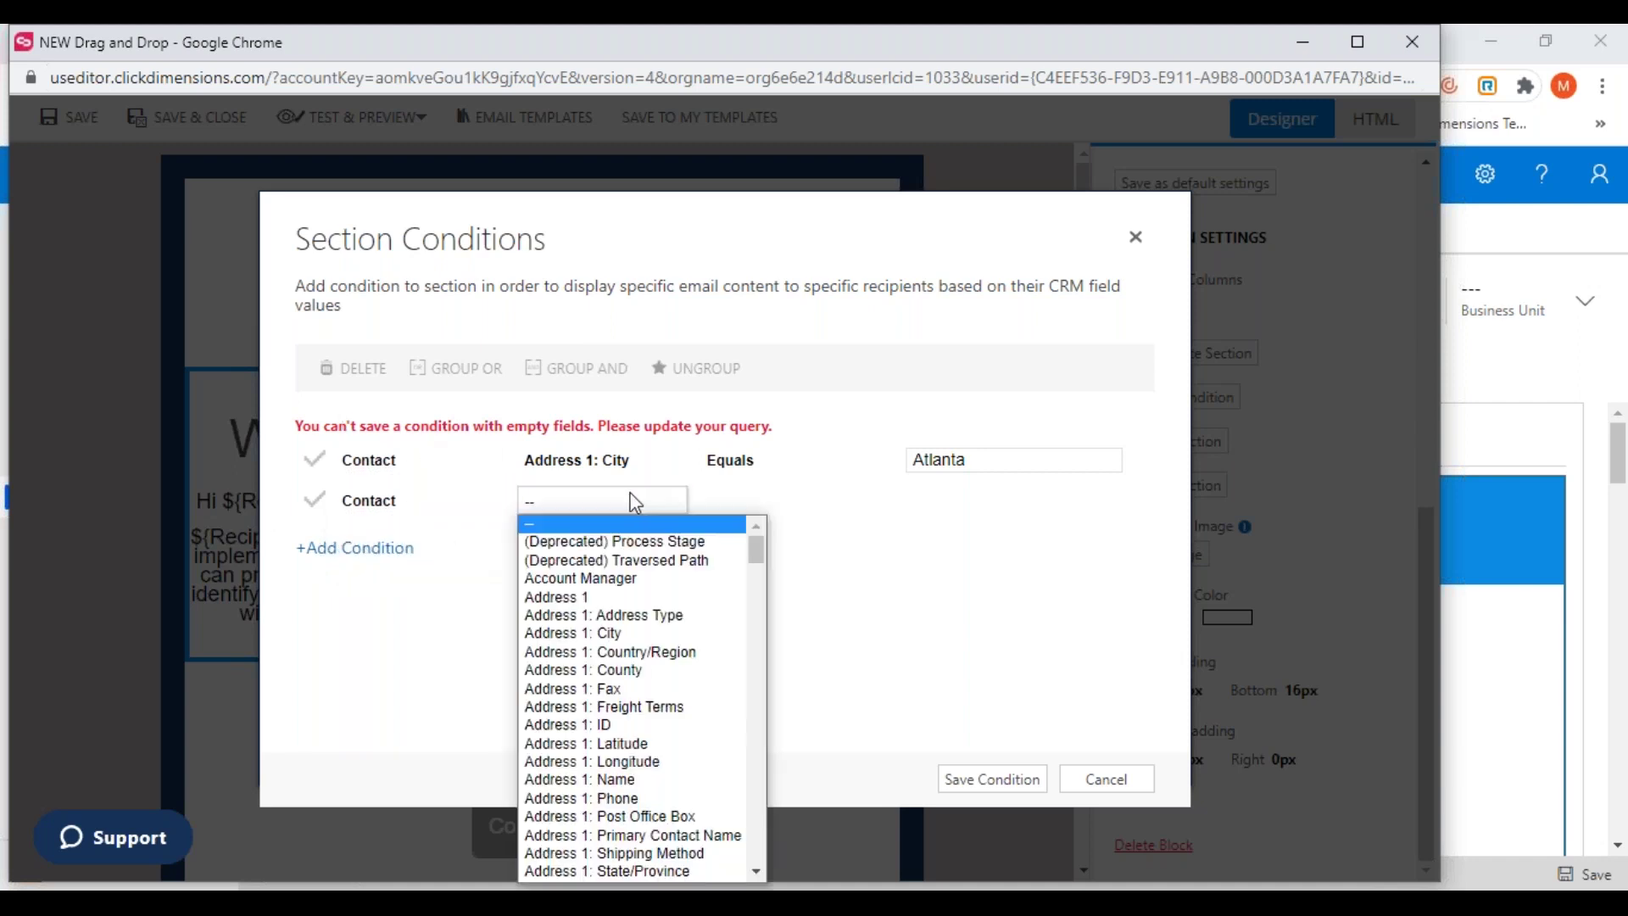
click(609, 634)
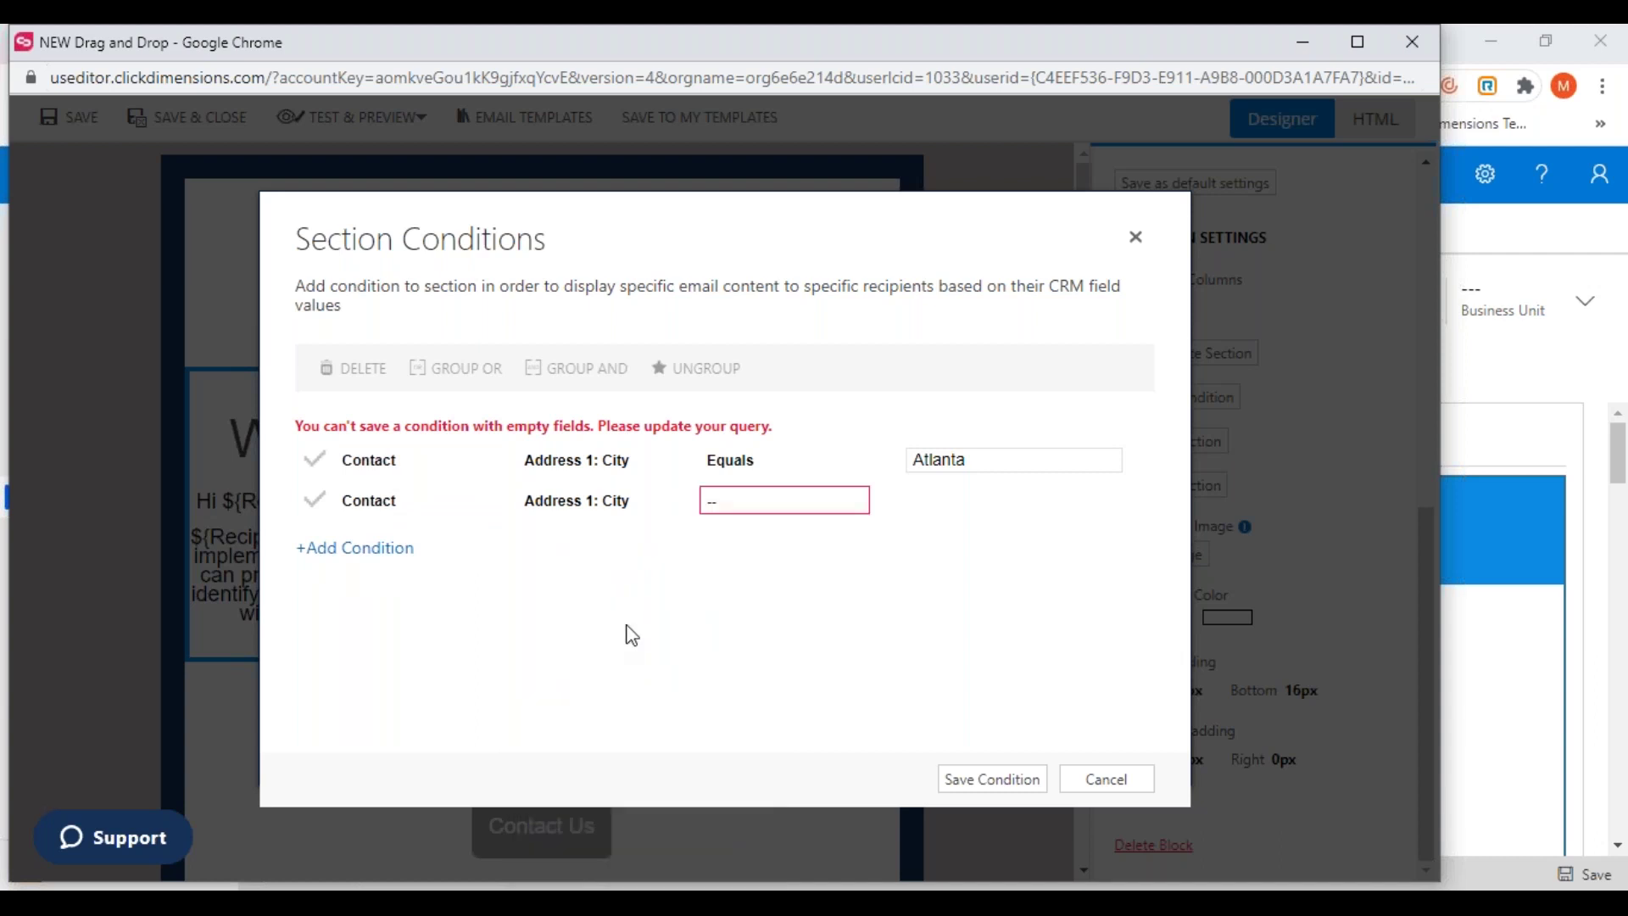
click(734, 502)
click(730, 537)
click(960, 475)
text(Nashville)
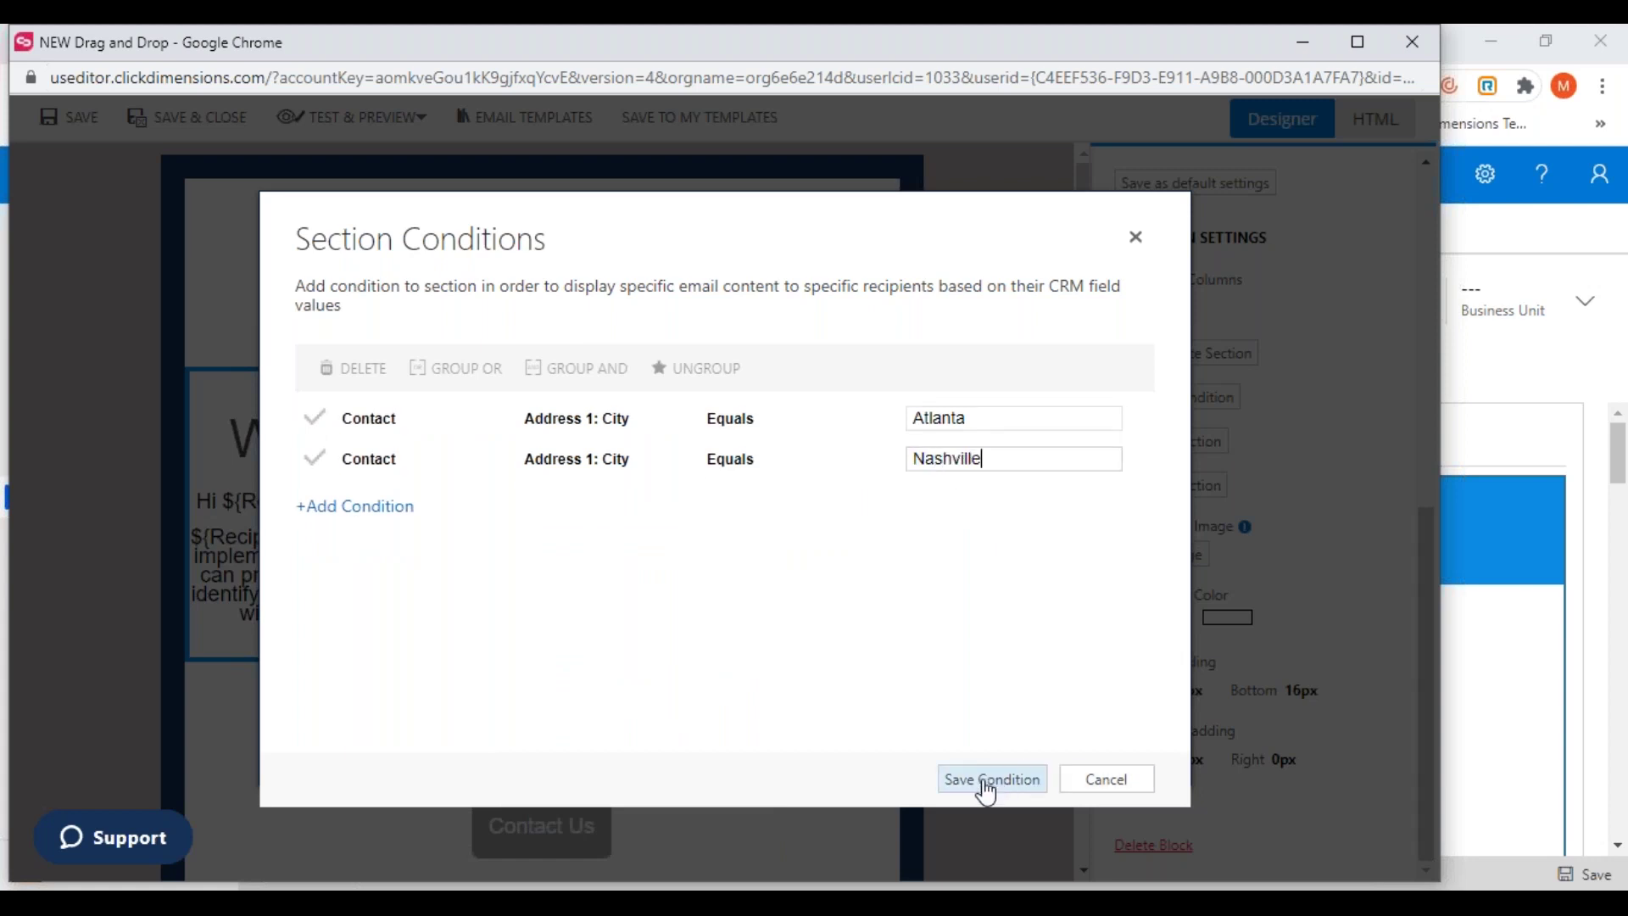
click(982, 780)
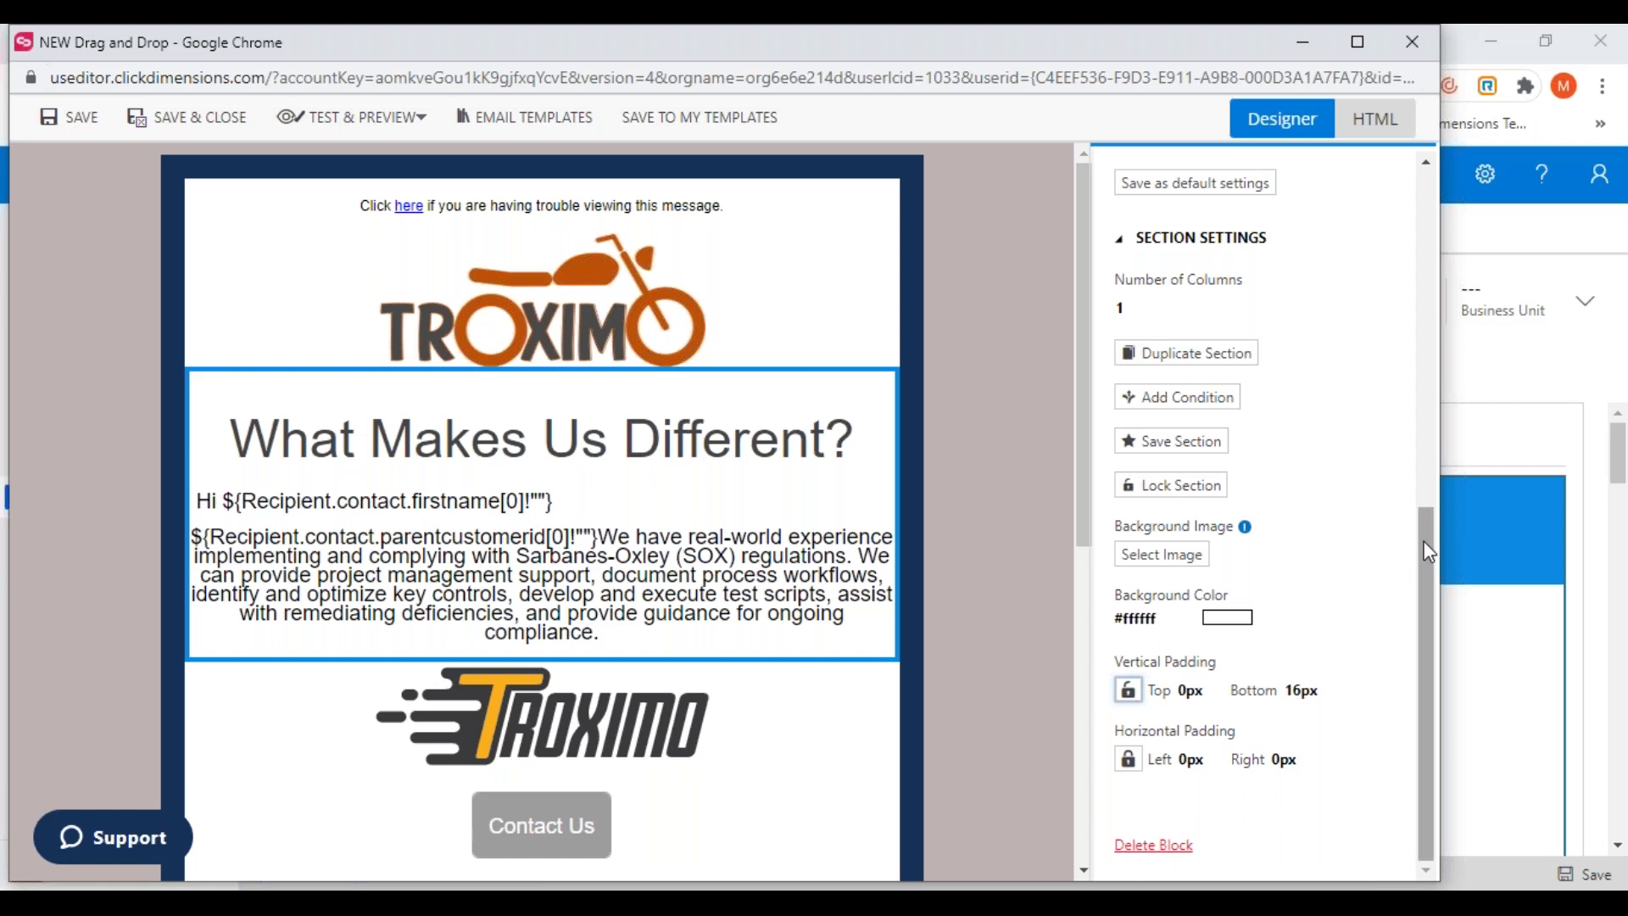
Save the email, accepting the Facebook image size warning
drag(1429, 552, 1416, 212)
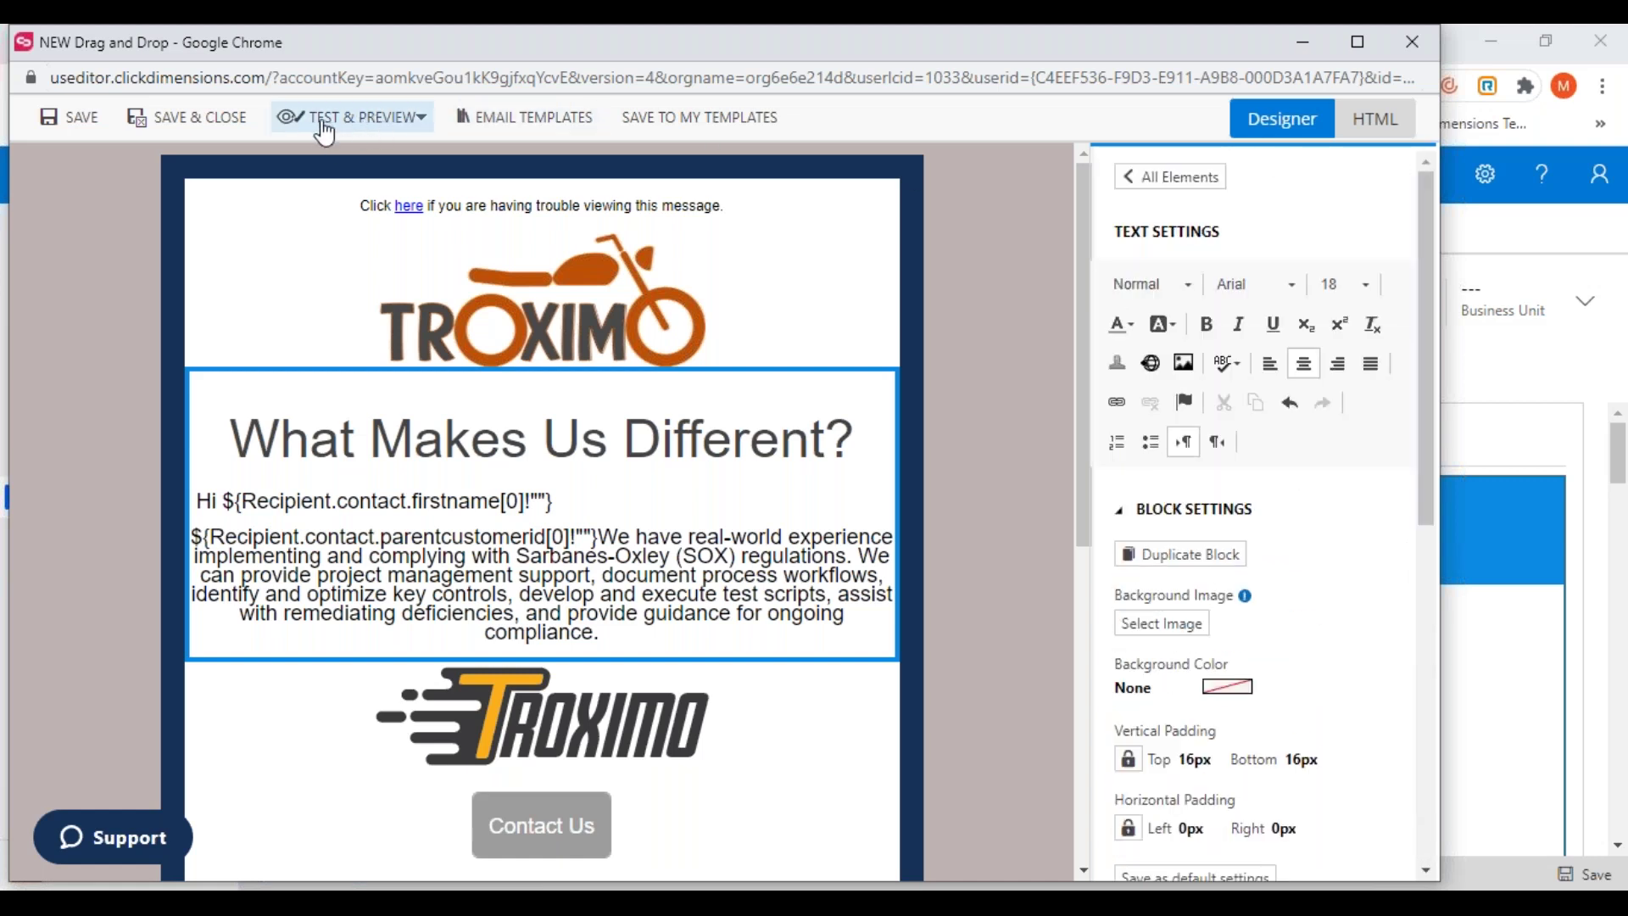
click(70, 119)
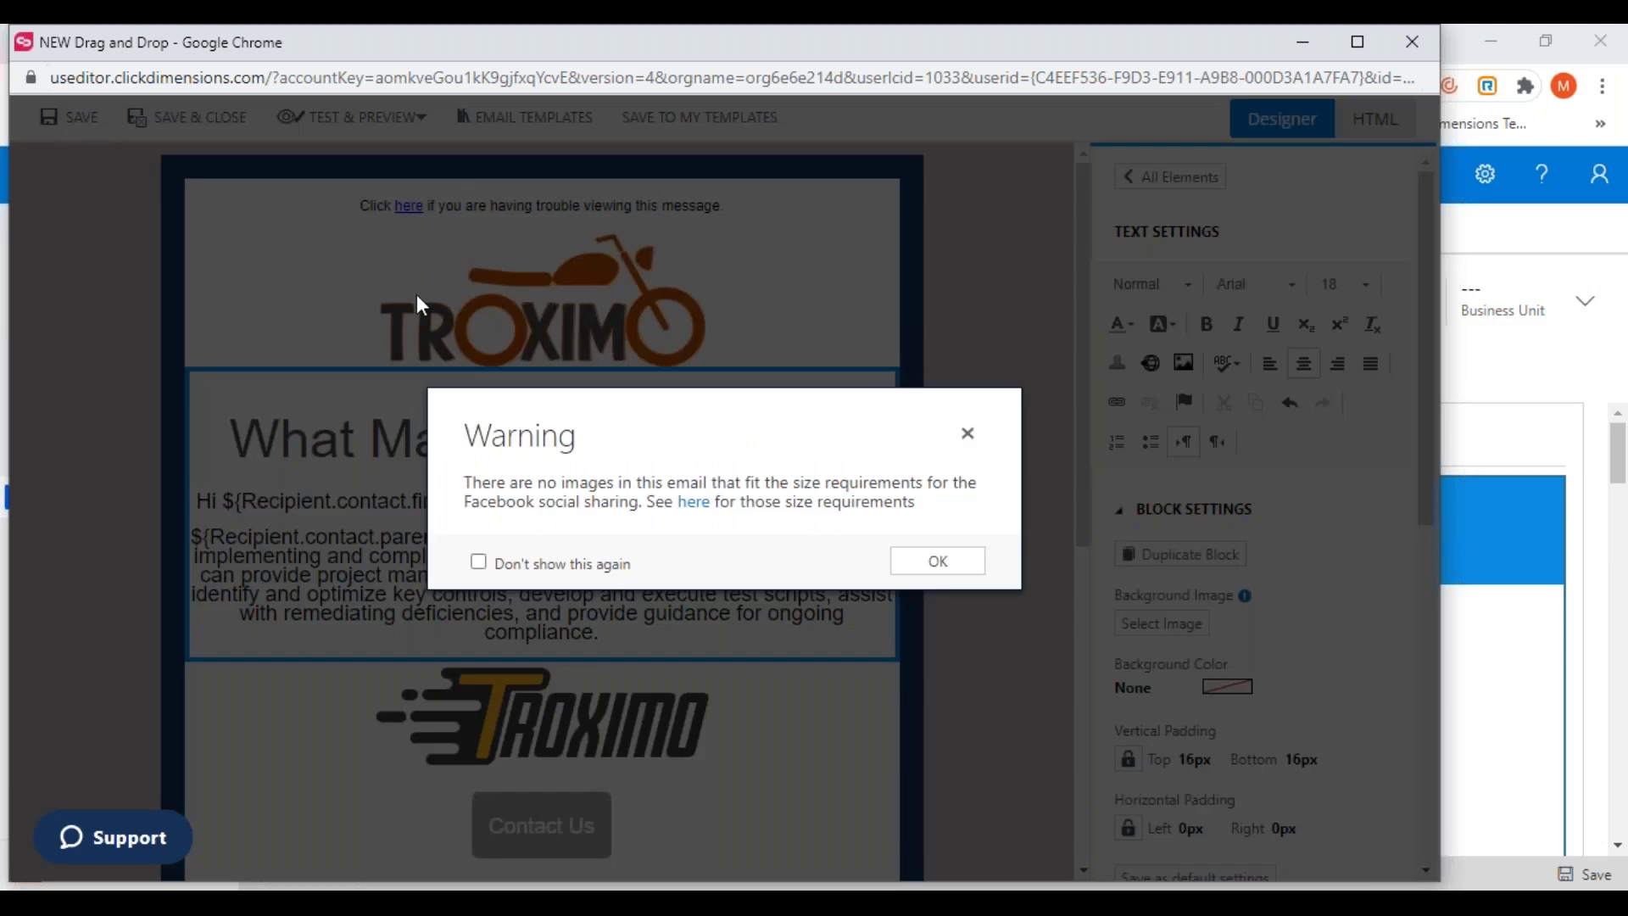
click(938, 561)
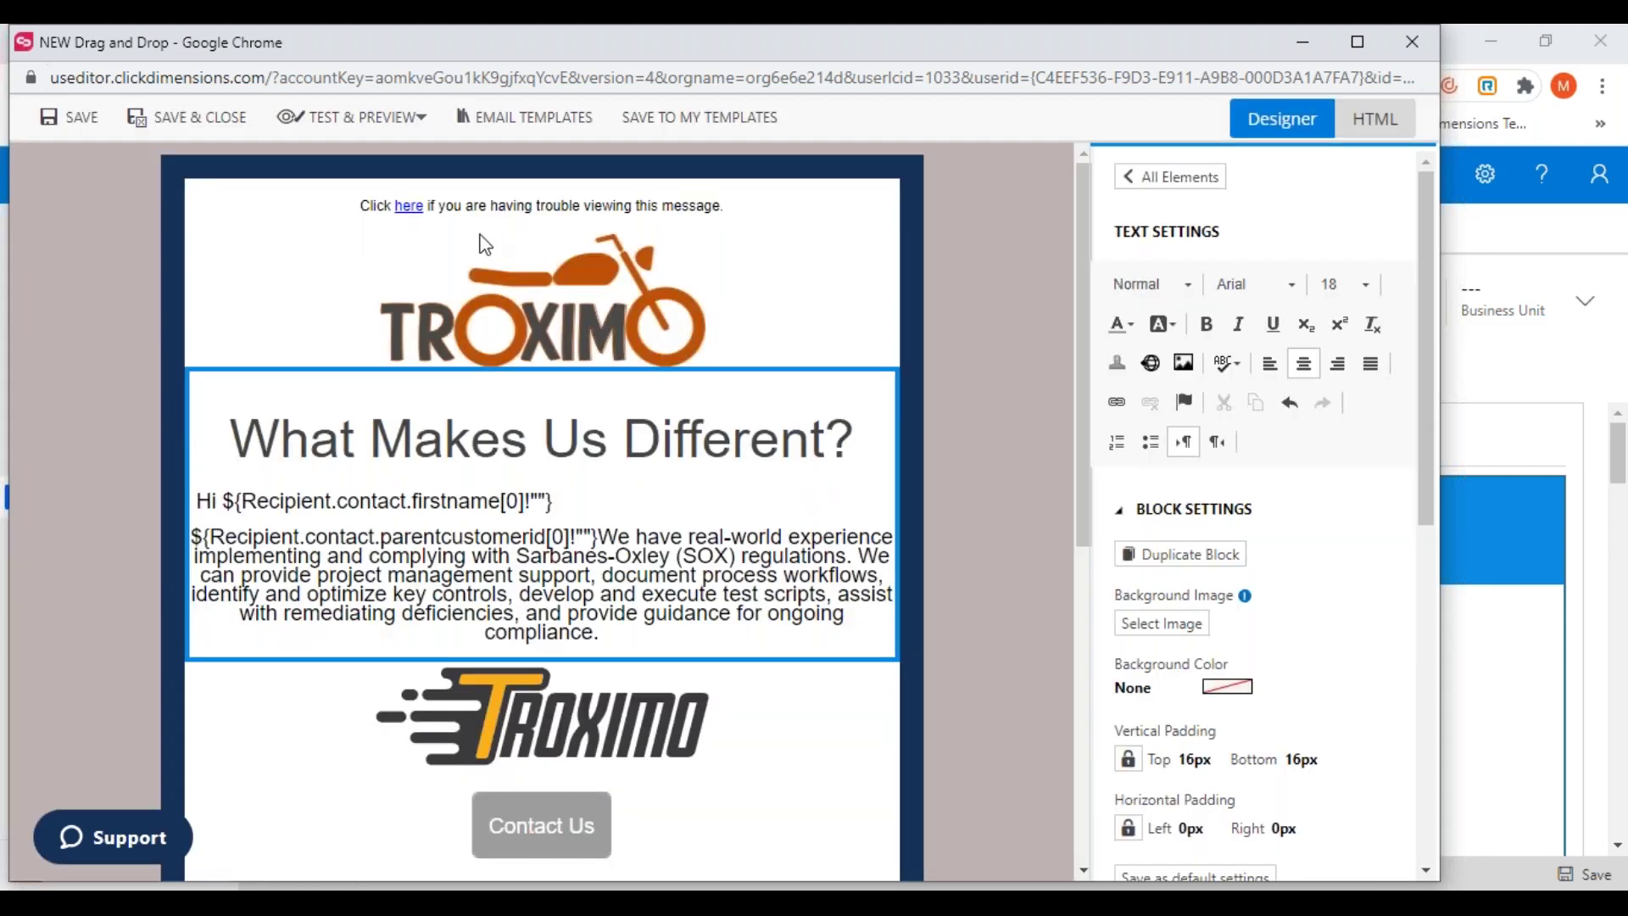
From Test & Preview, open the email preview and launch Inbox Preview
click(411, 130)
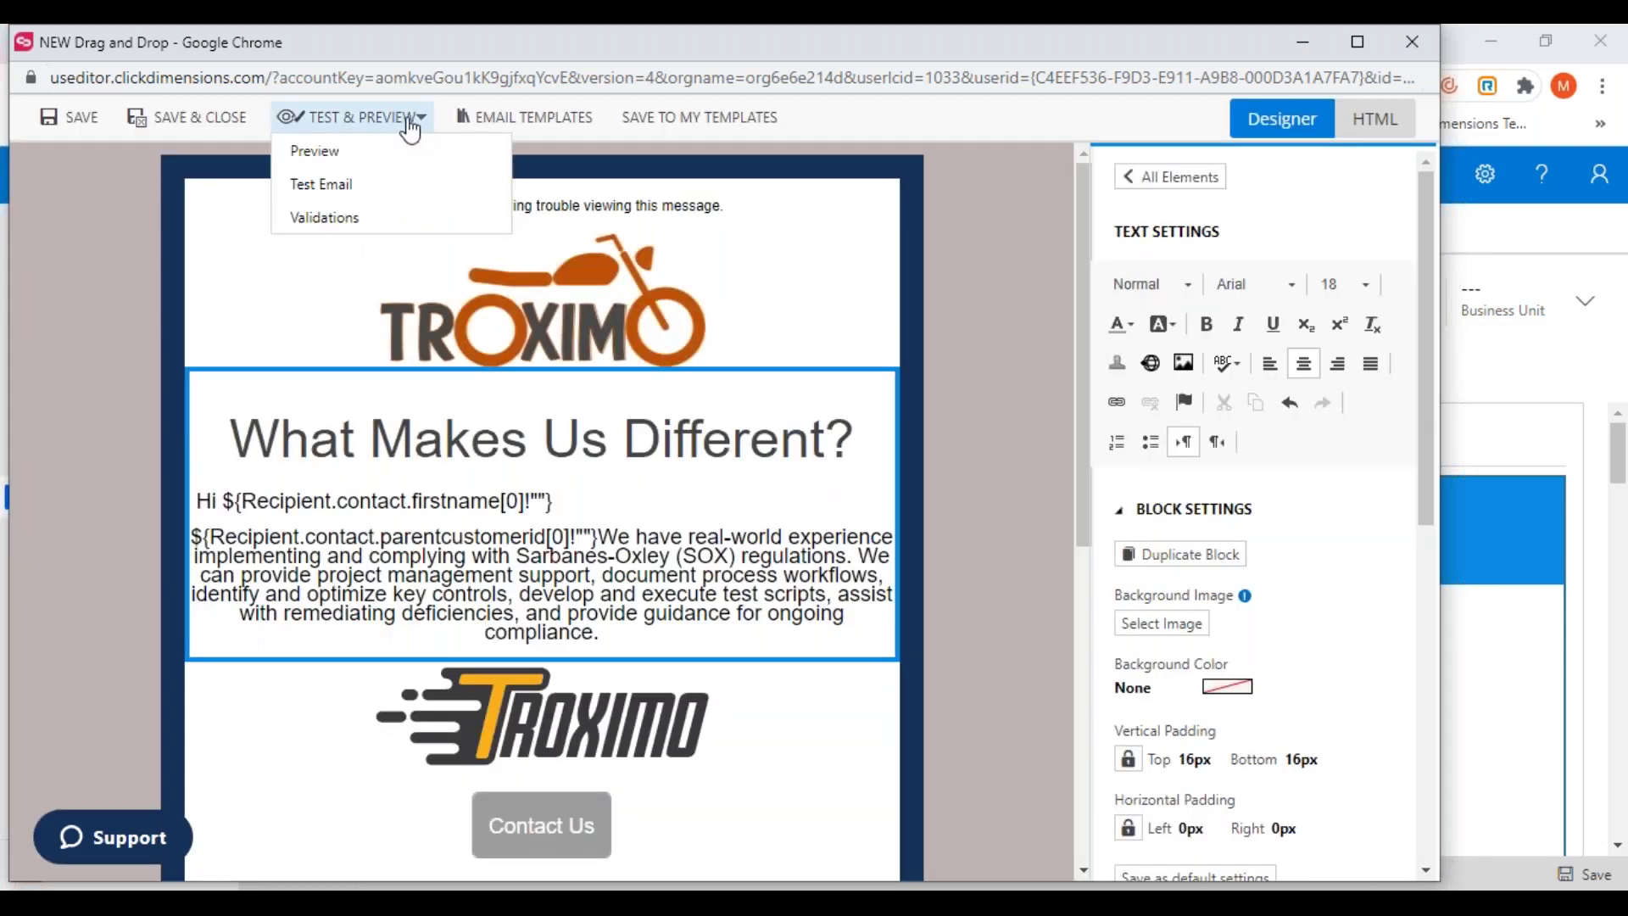
click(315, 151)
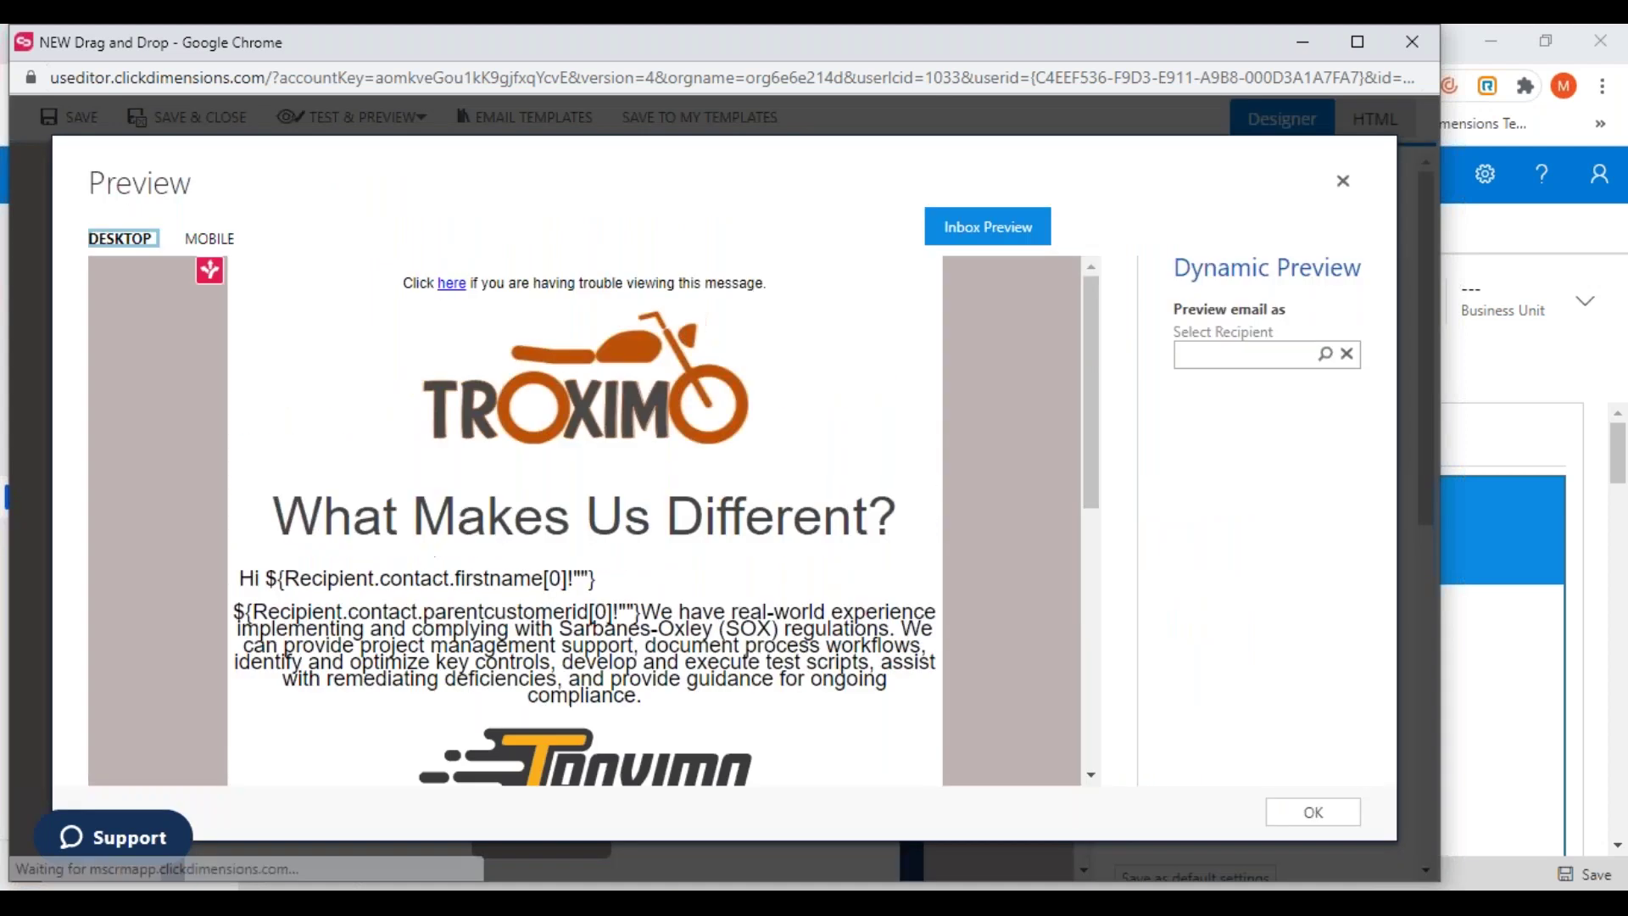
click(987, 236)
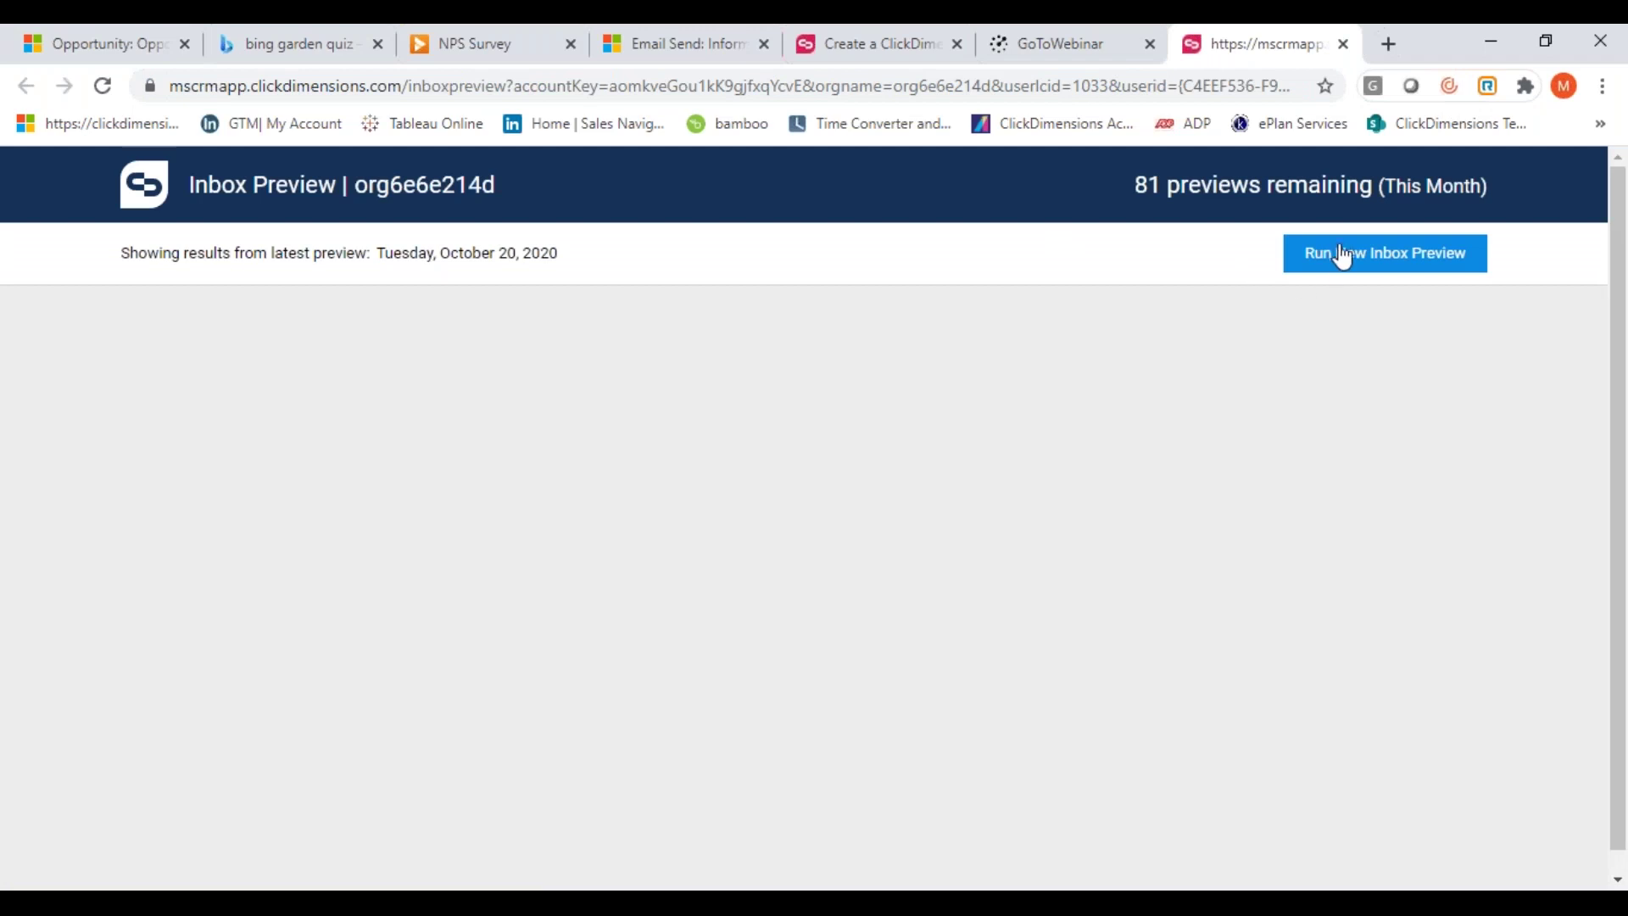
Run a new inbox preview, browse the client thumbnails, then show the spam filter results
click(1336, 255)
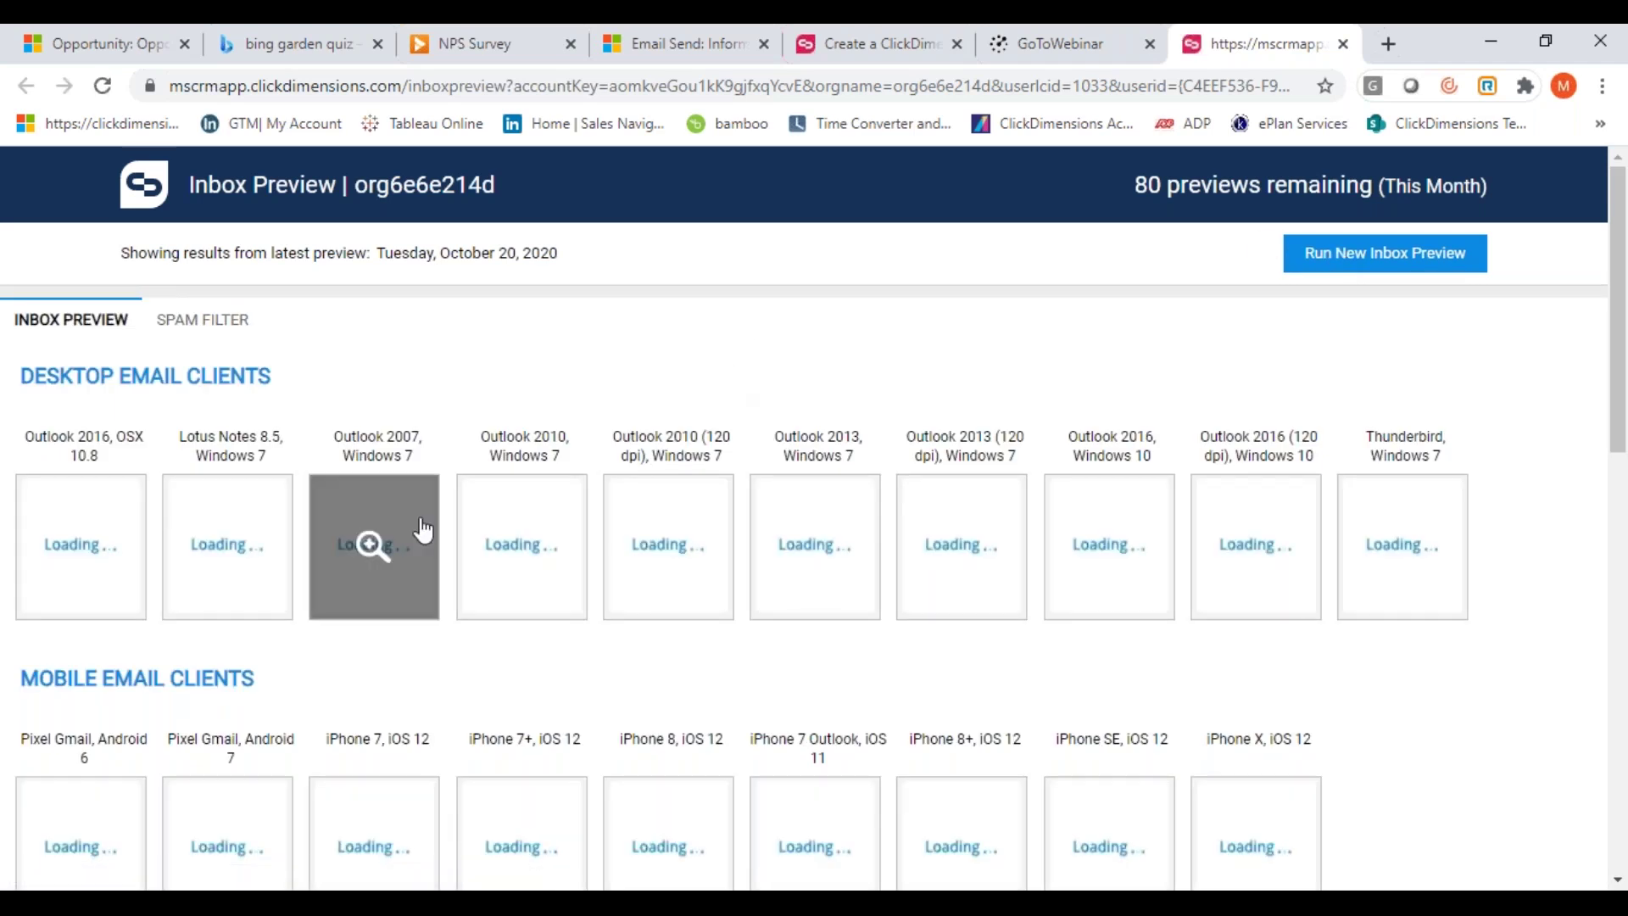
scroll(836, 673, down, 8)
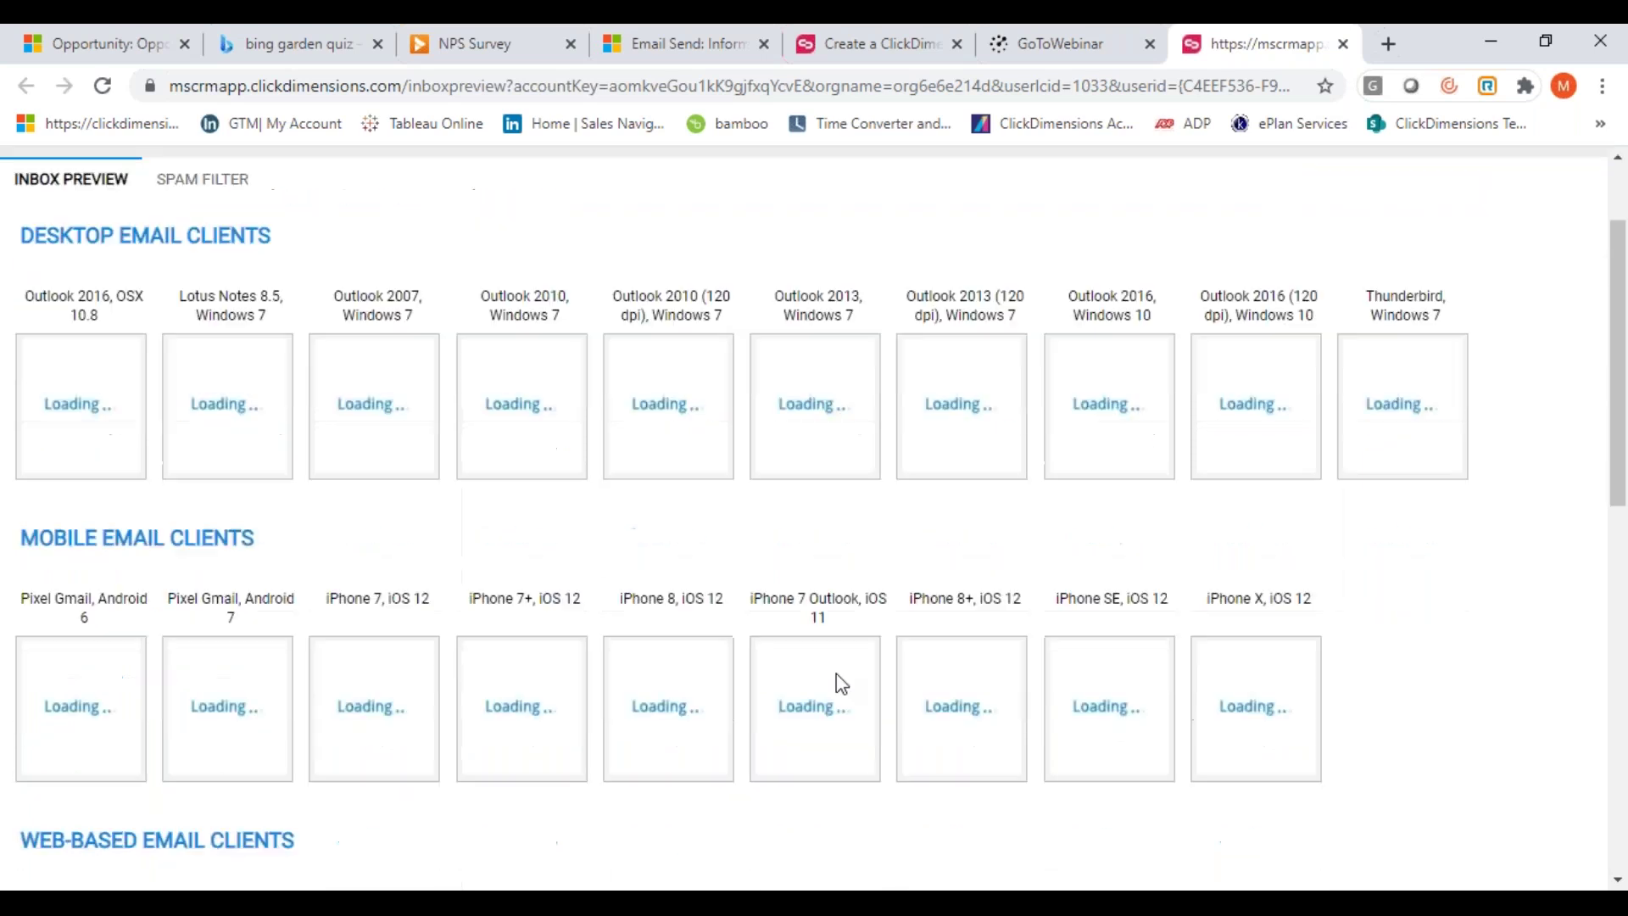
scroll(836, 673, down, 5)
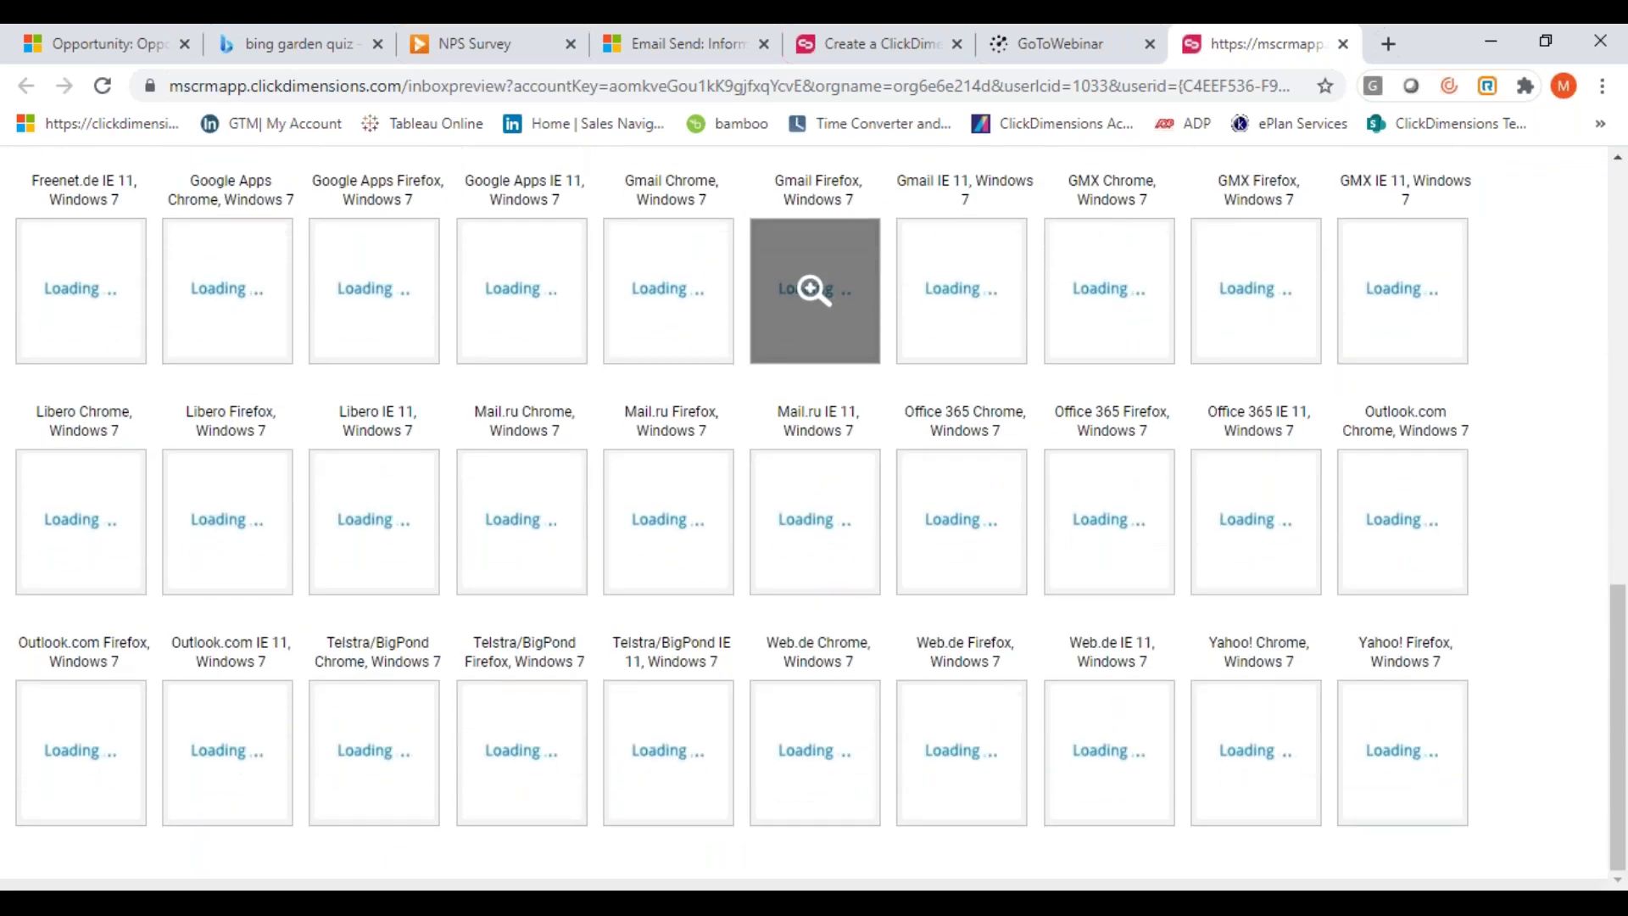
scroll(836, 674, up, 8)
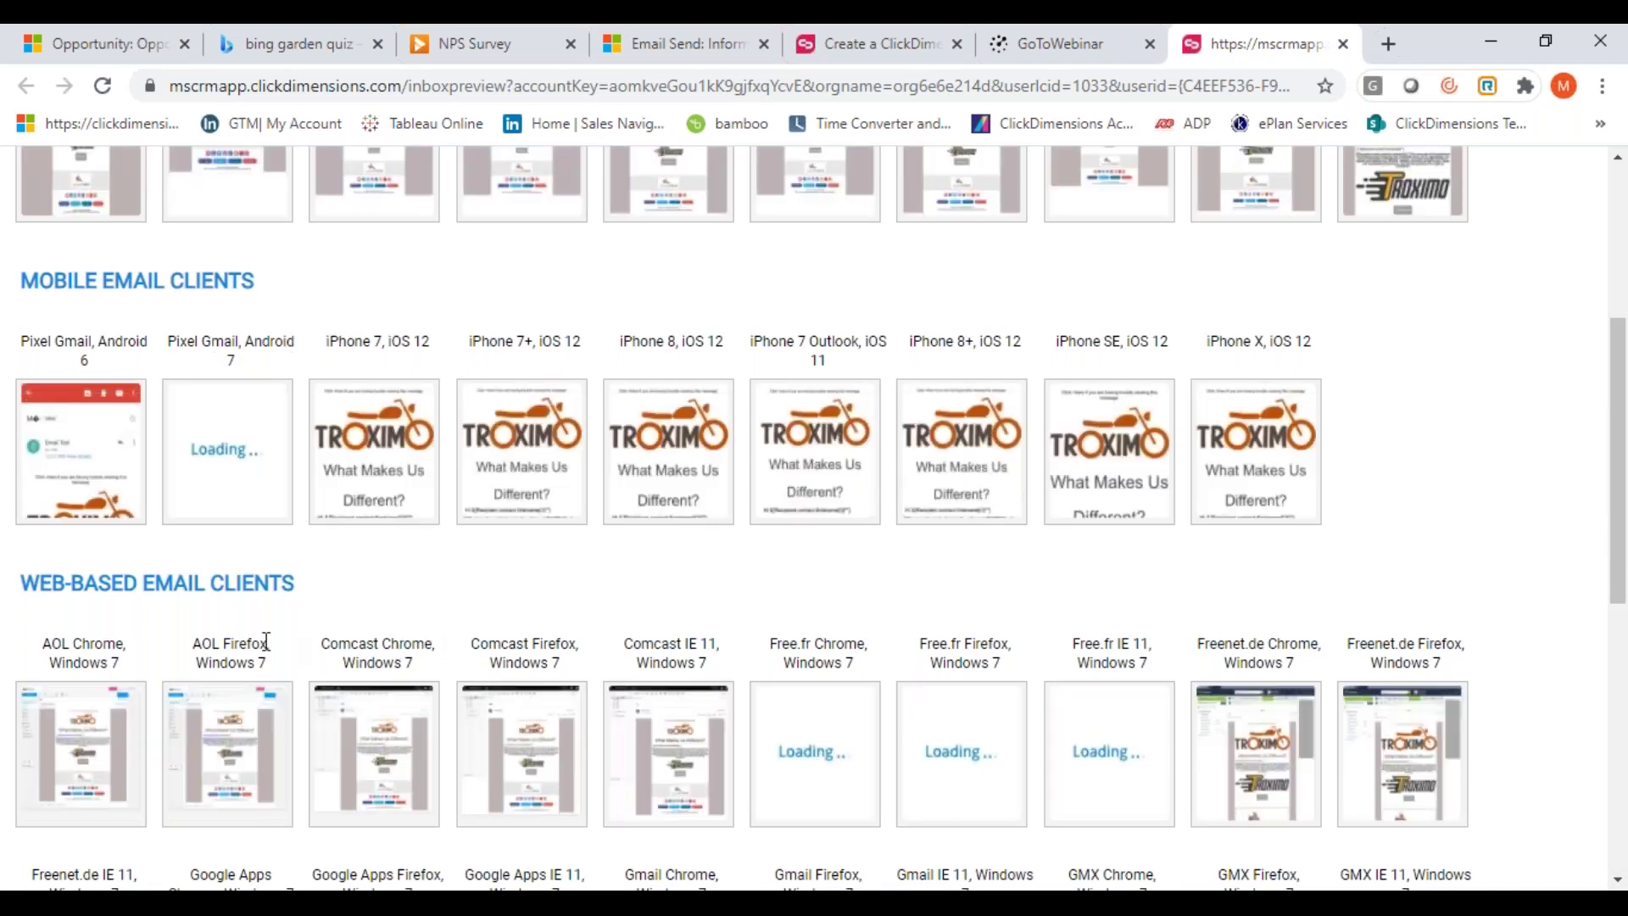
scroll(564, 617, up, 5)
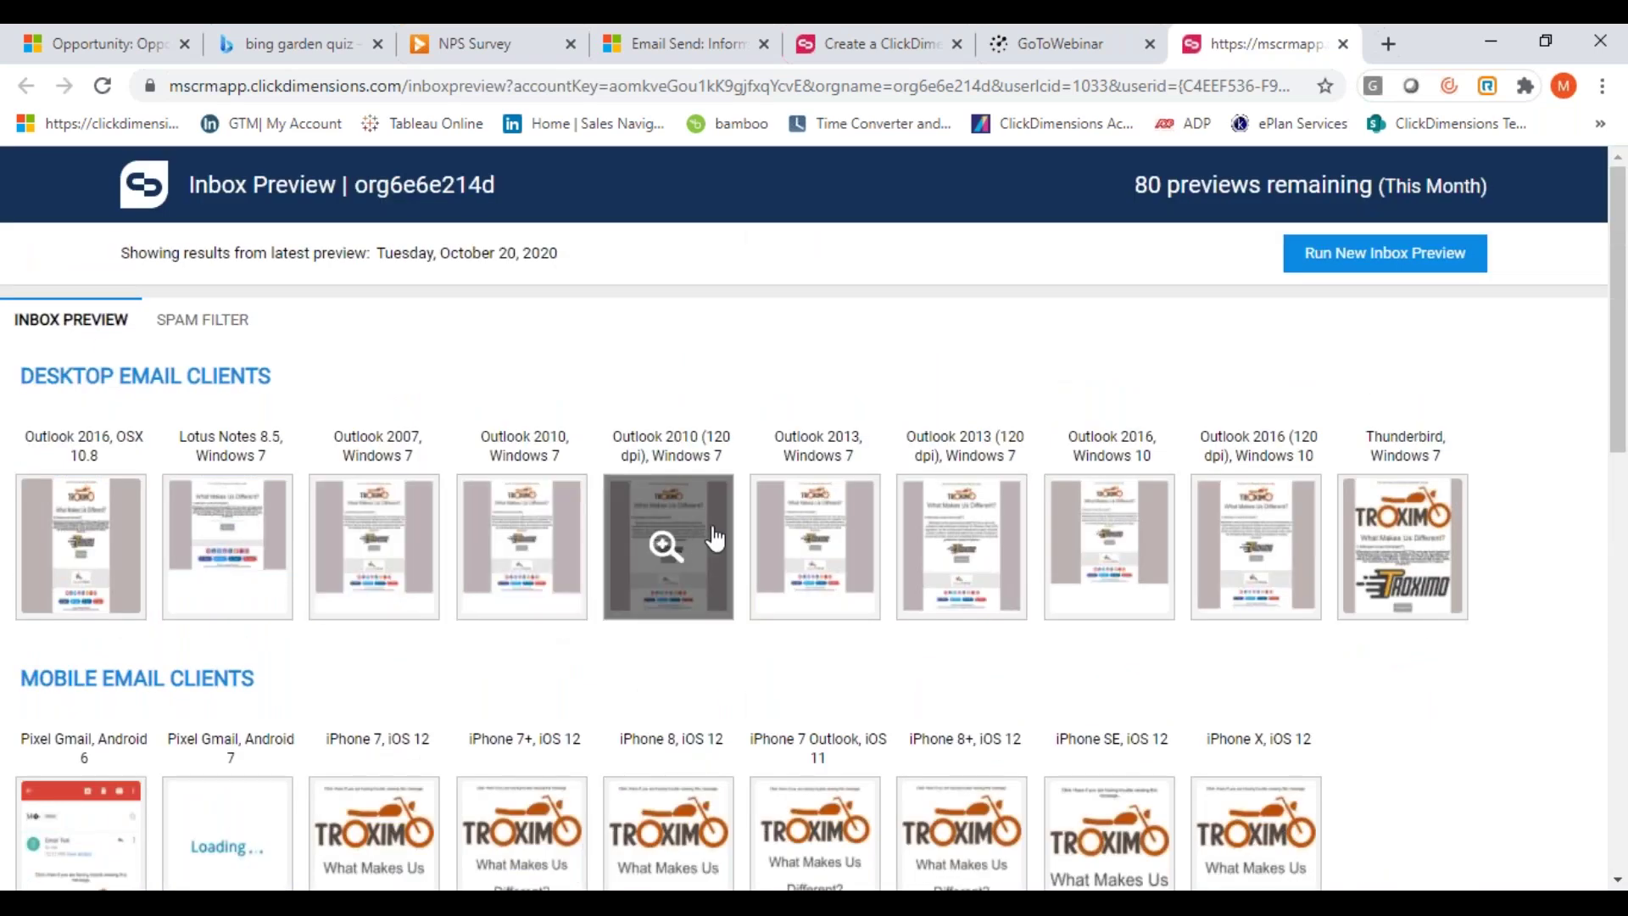
click(212, 329)
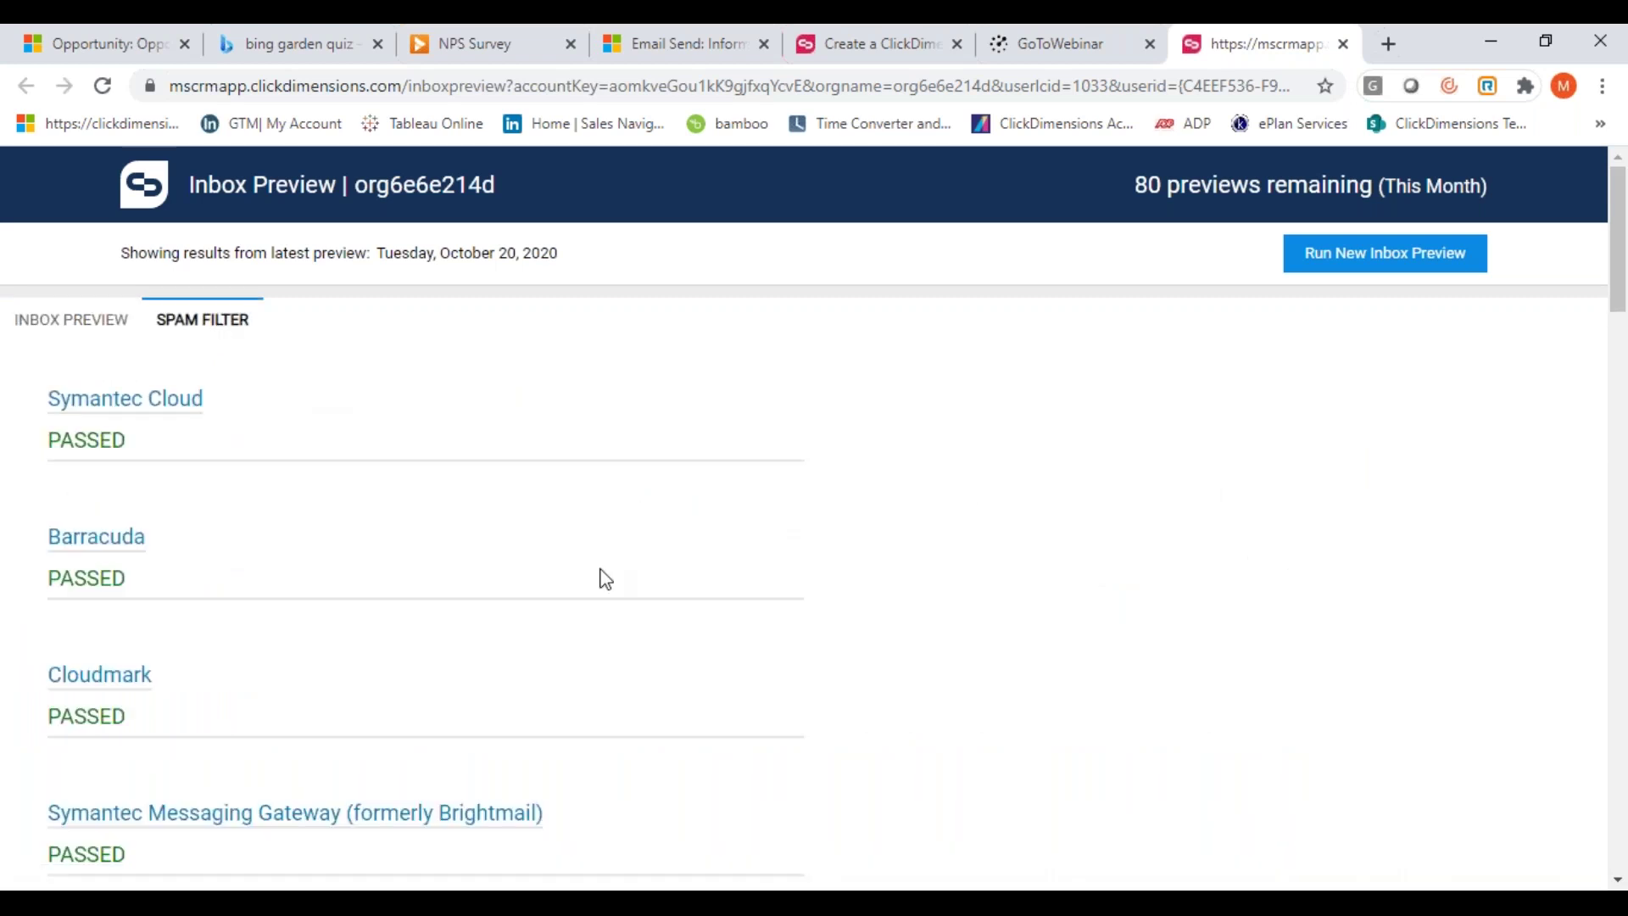
Scroll through the all-PASSED spam filter results, return to the top, and close the tab
scroll(602, 576, down, 5)
scroll(605, 579, down, 9)
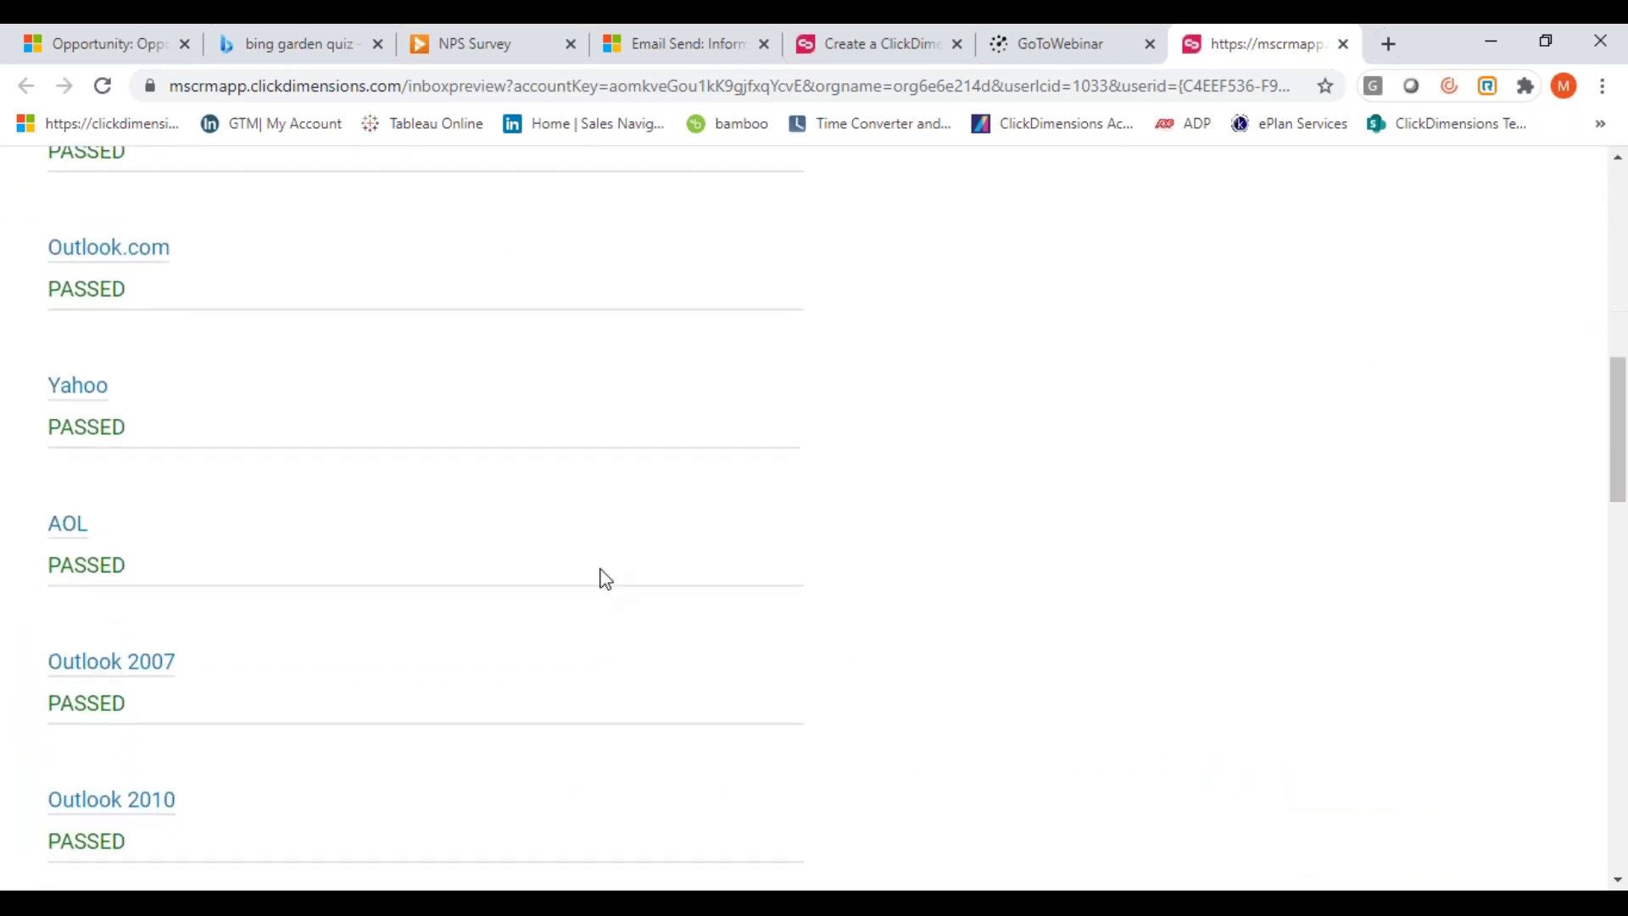
scroll(606, 579, down, 9)
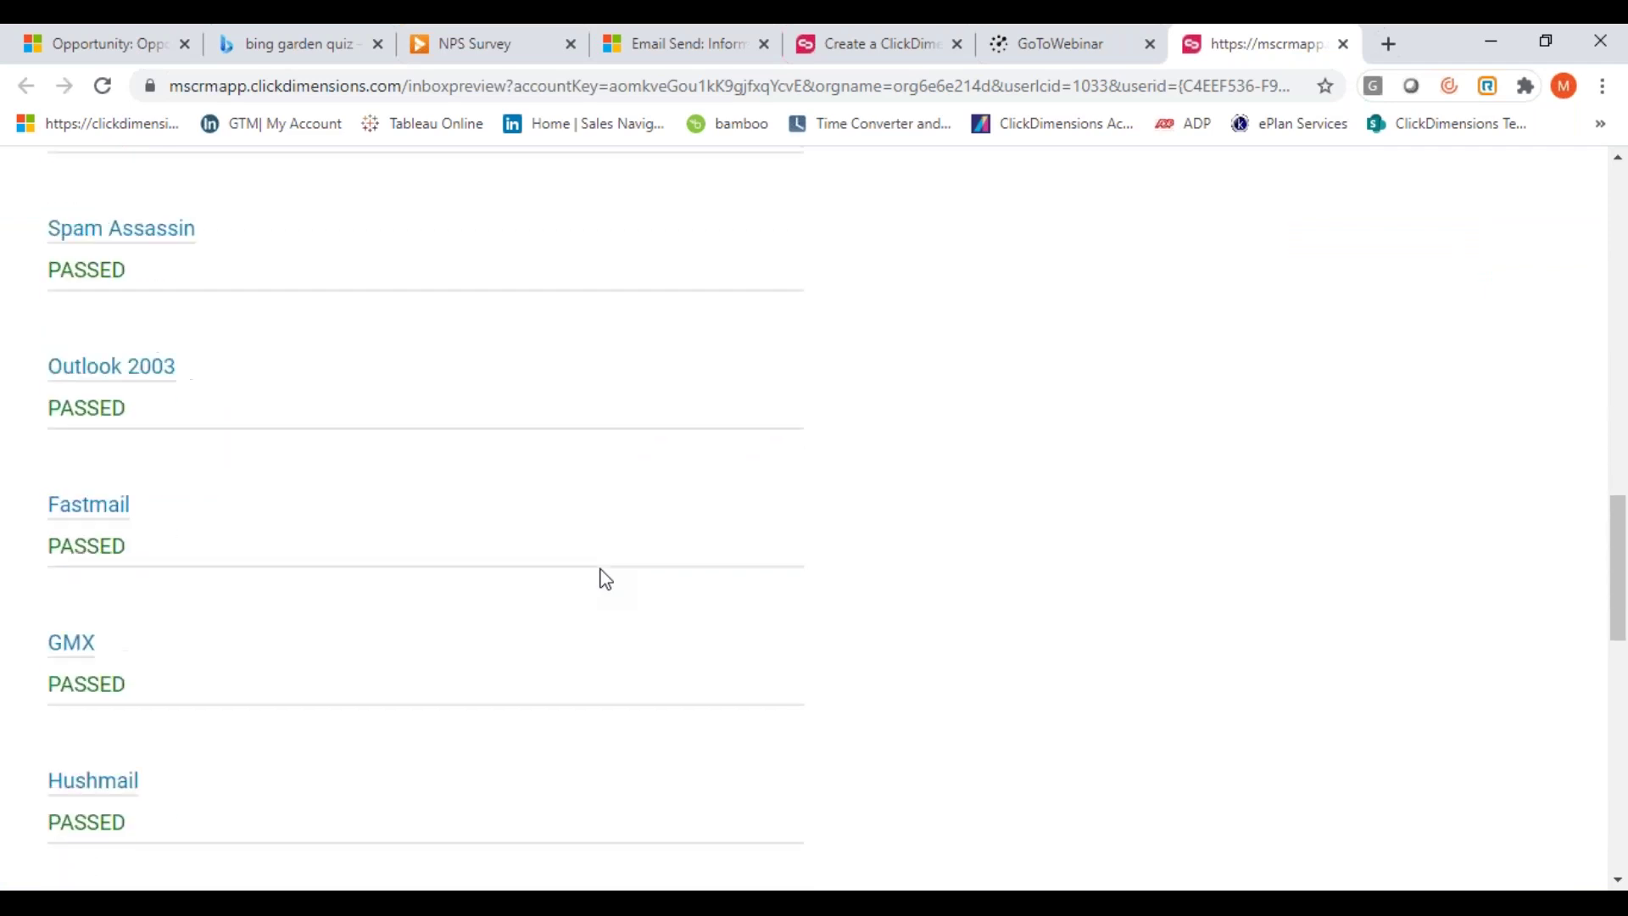
scroll(605, 579, down, 8)
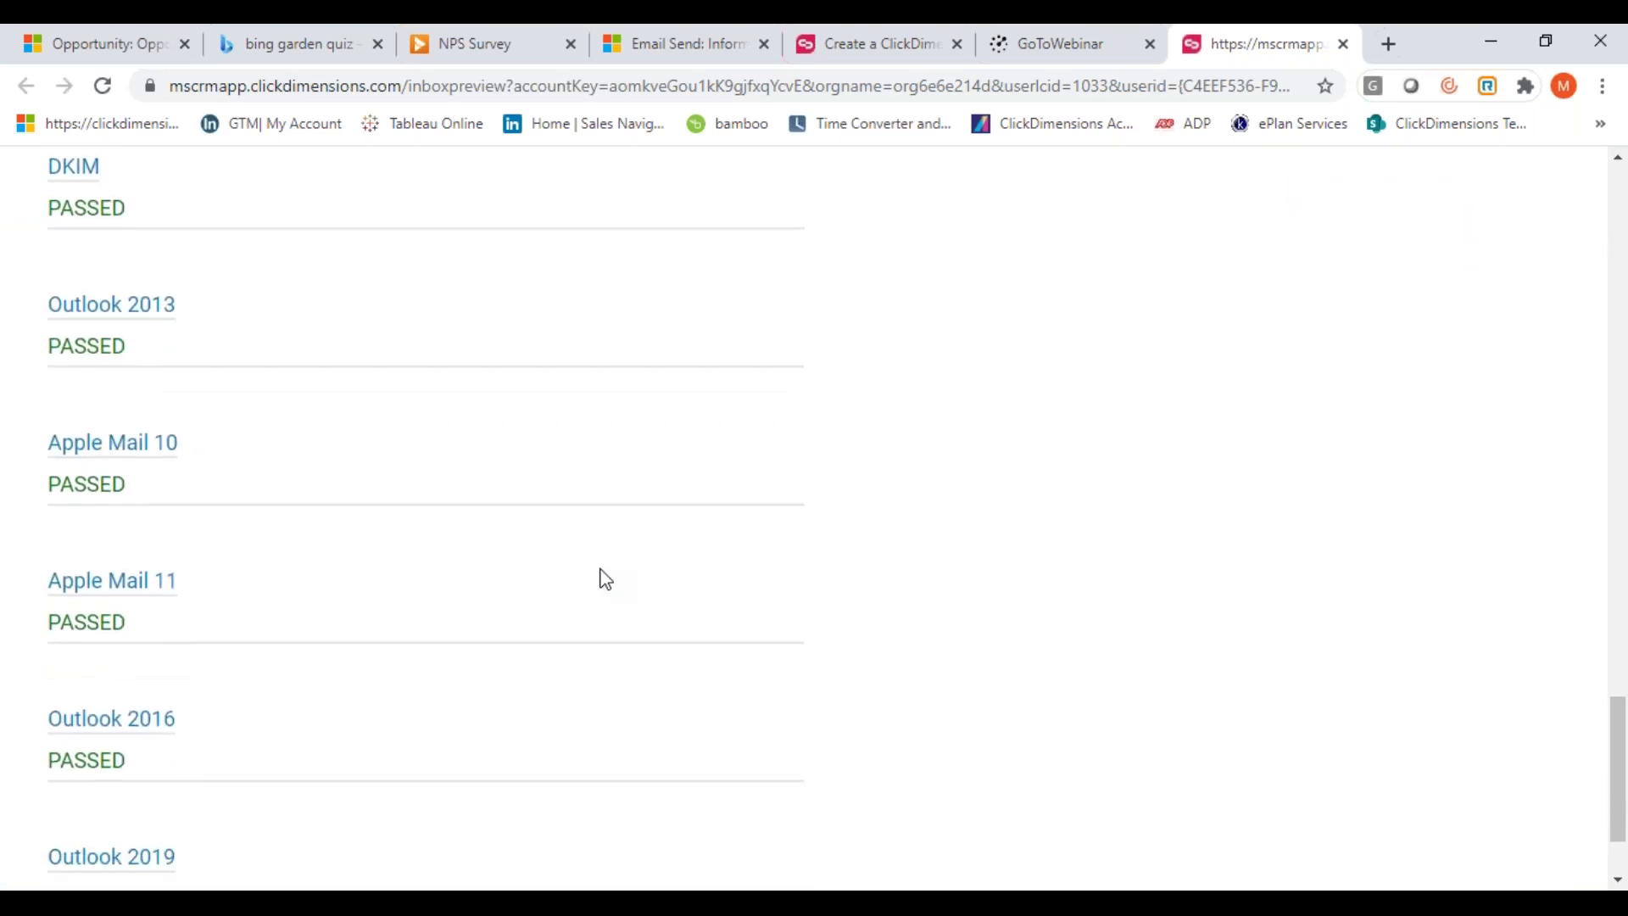
scroll(605, 579, down, 2)
key(Home)
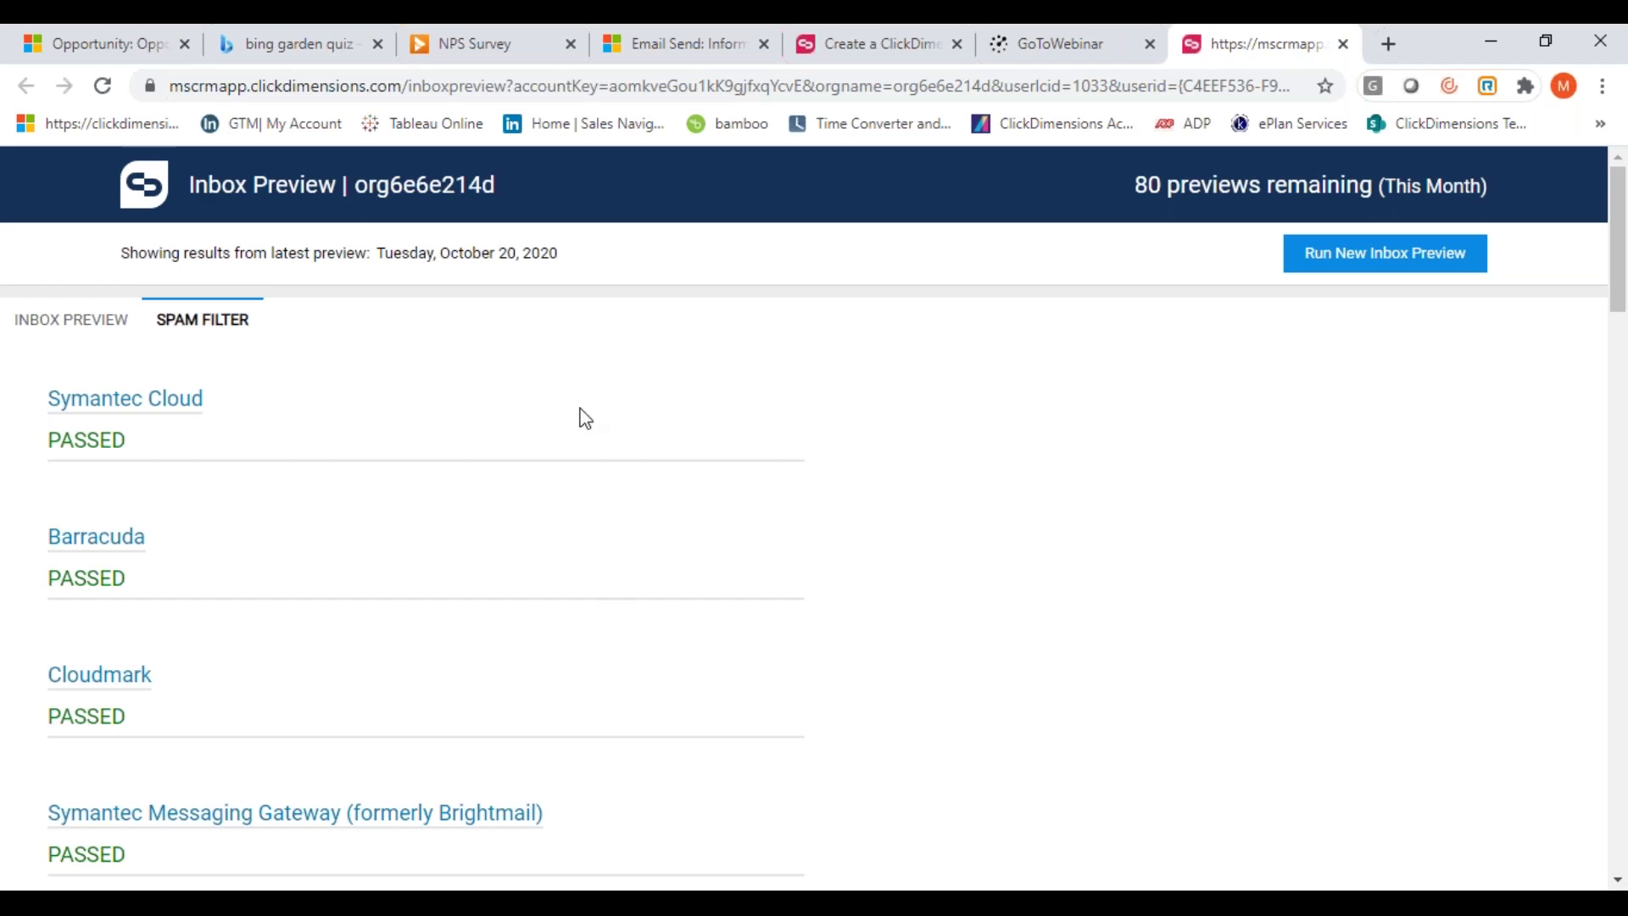
click(1343, 46)
Open the pinned TROXIMO Monthly Newsletter email send and launch its Email Statistics
click(982, 47)
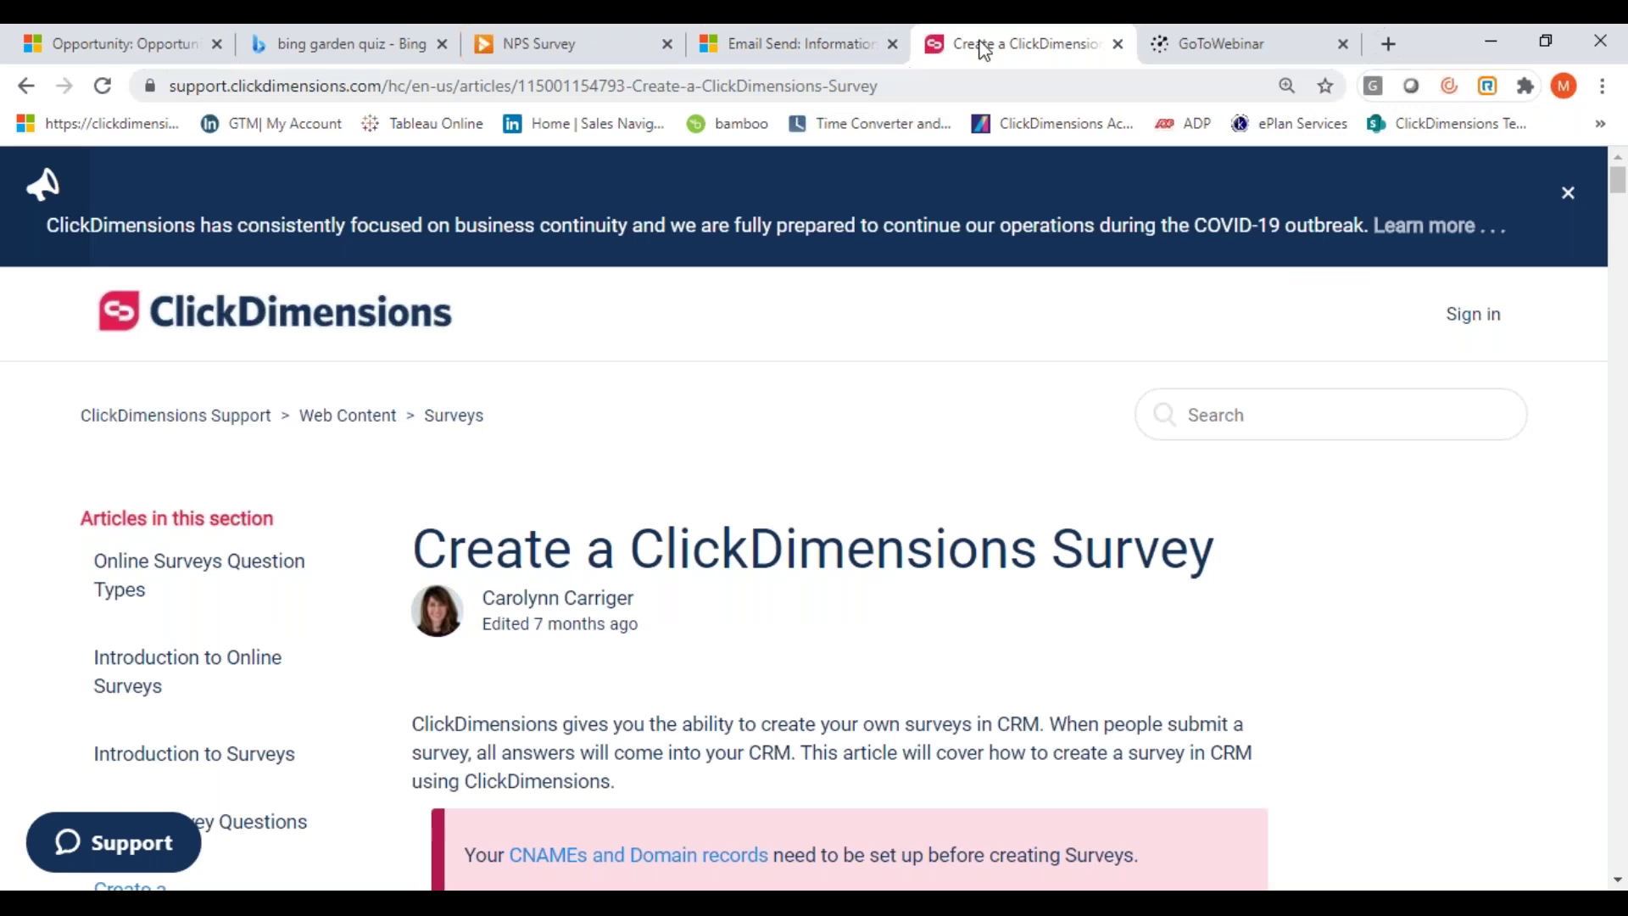
click(806, 43)
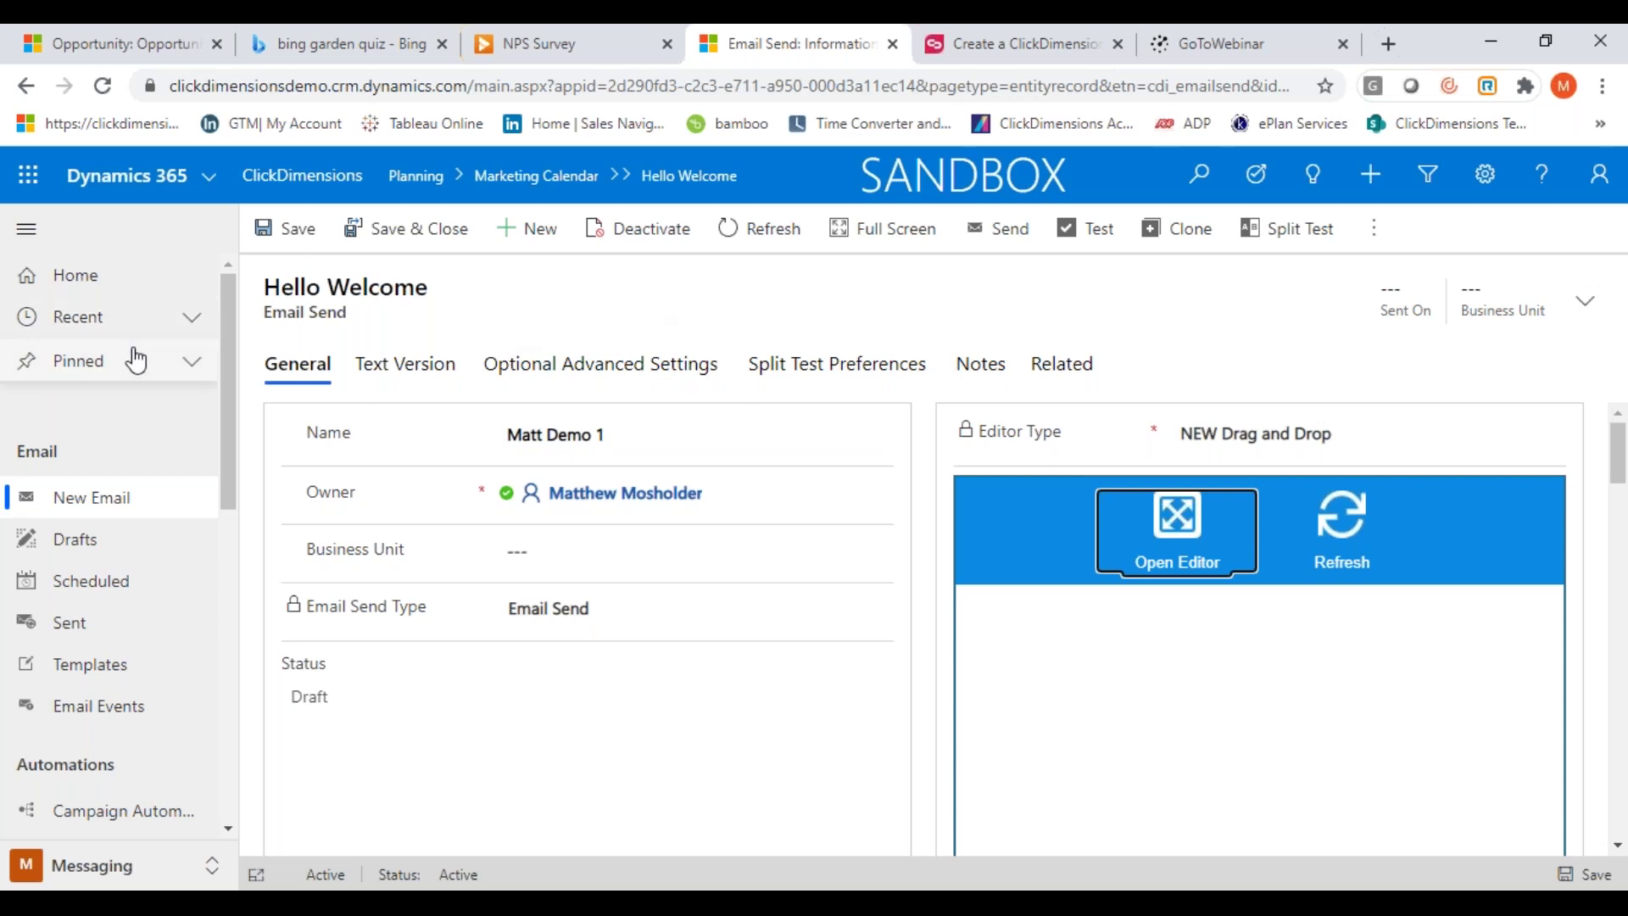
click(193, 374)
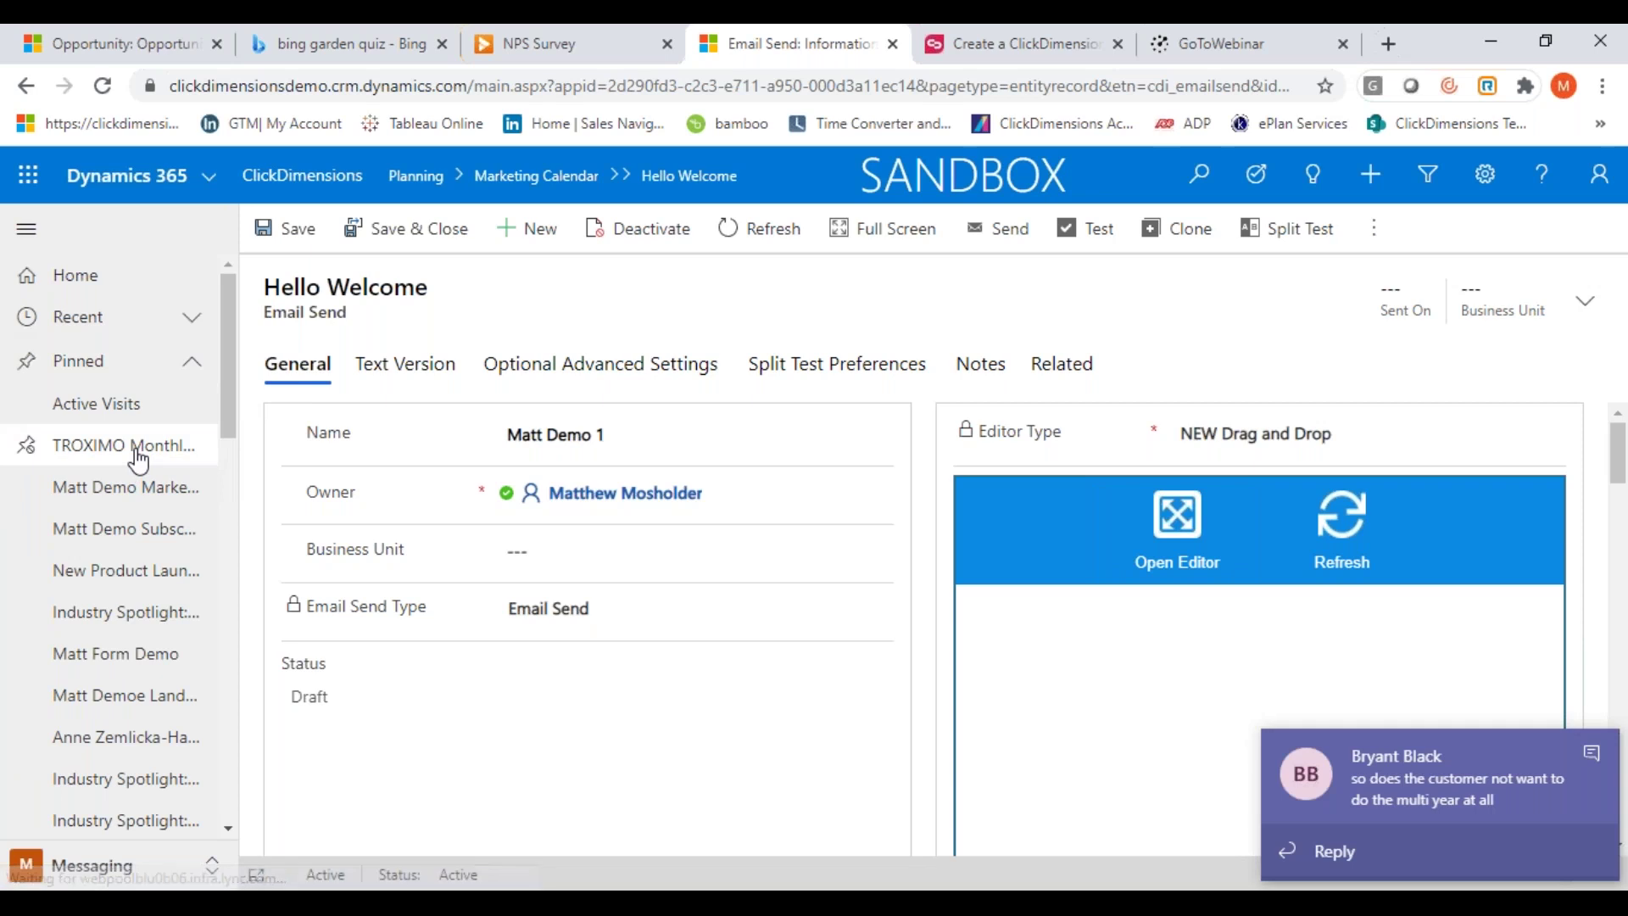
click(137, 453)
click(1591, 757)
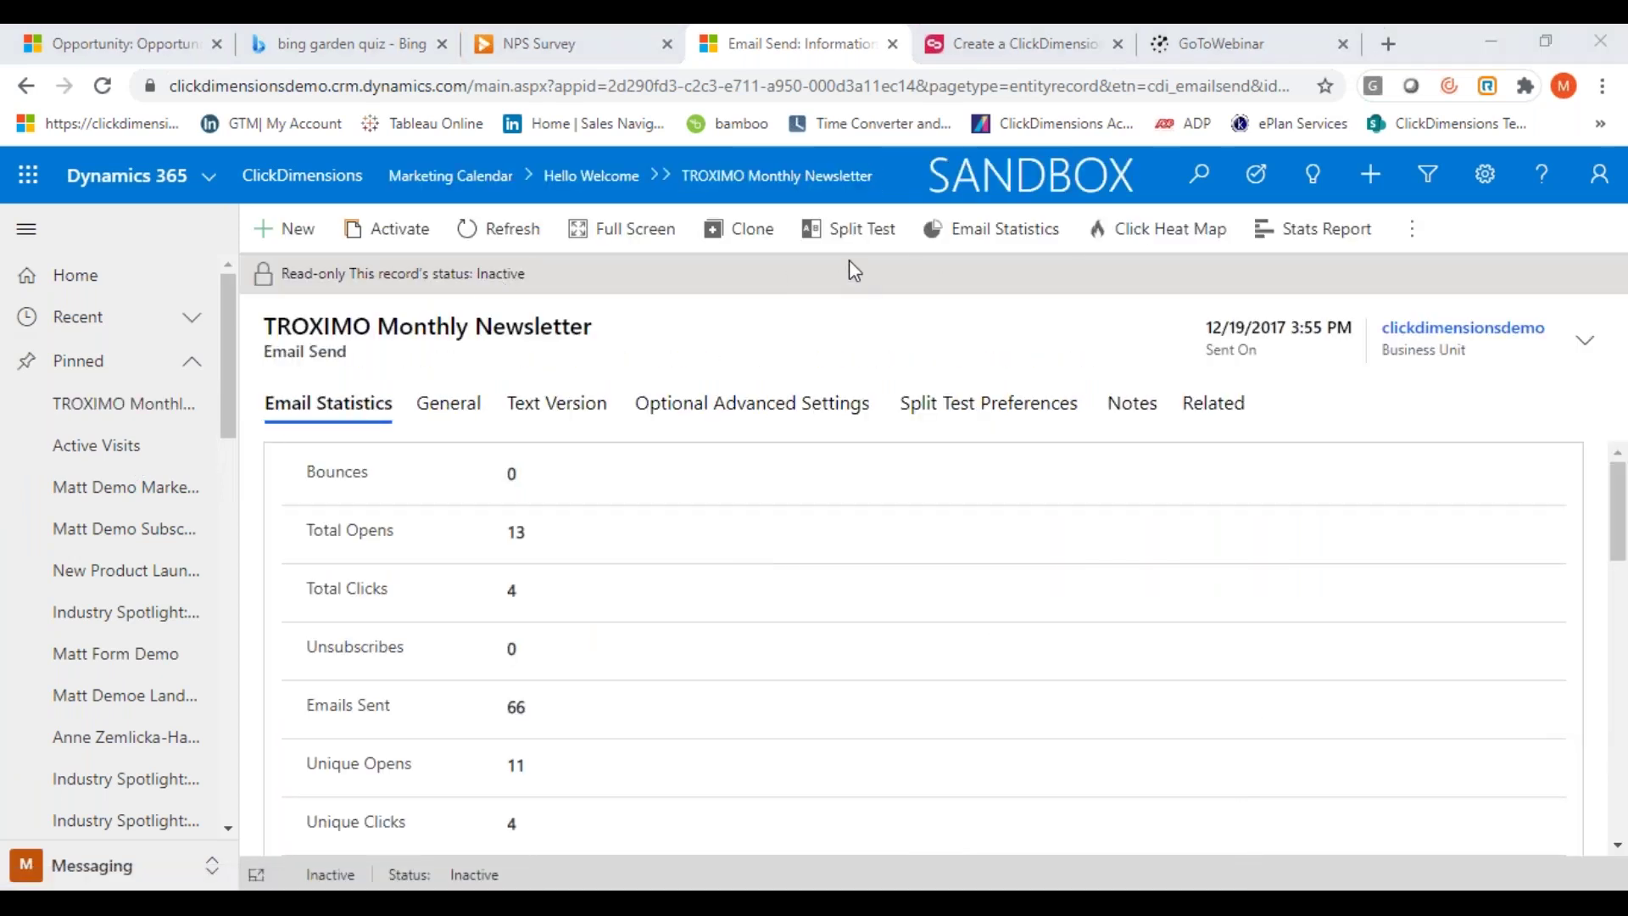
click(975, 236)
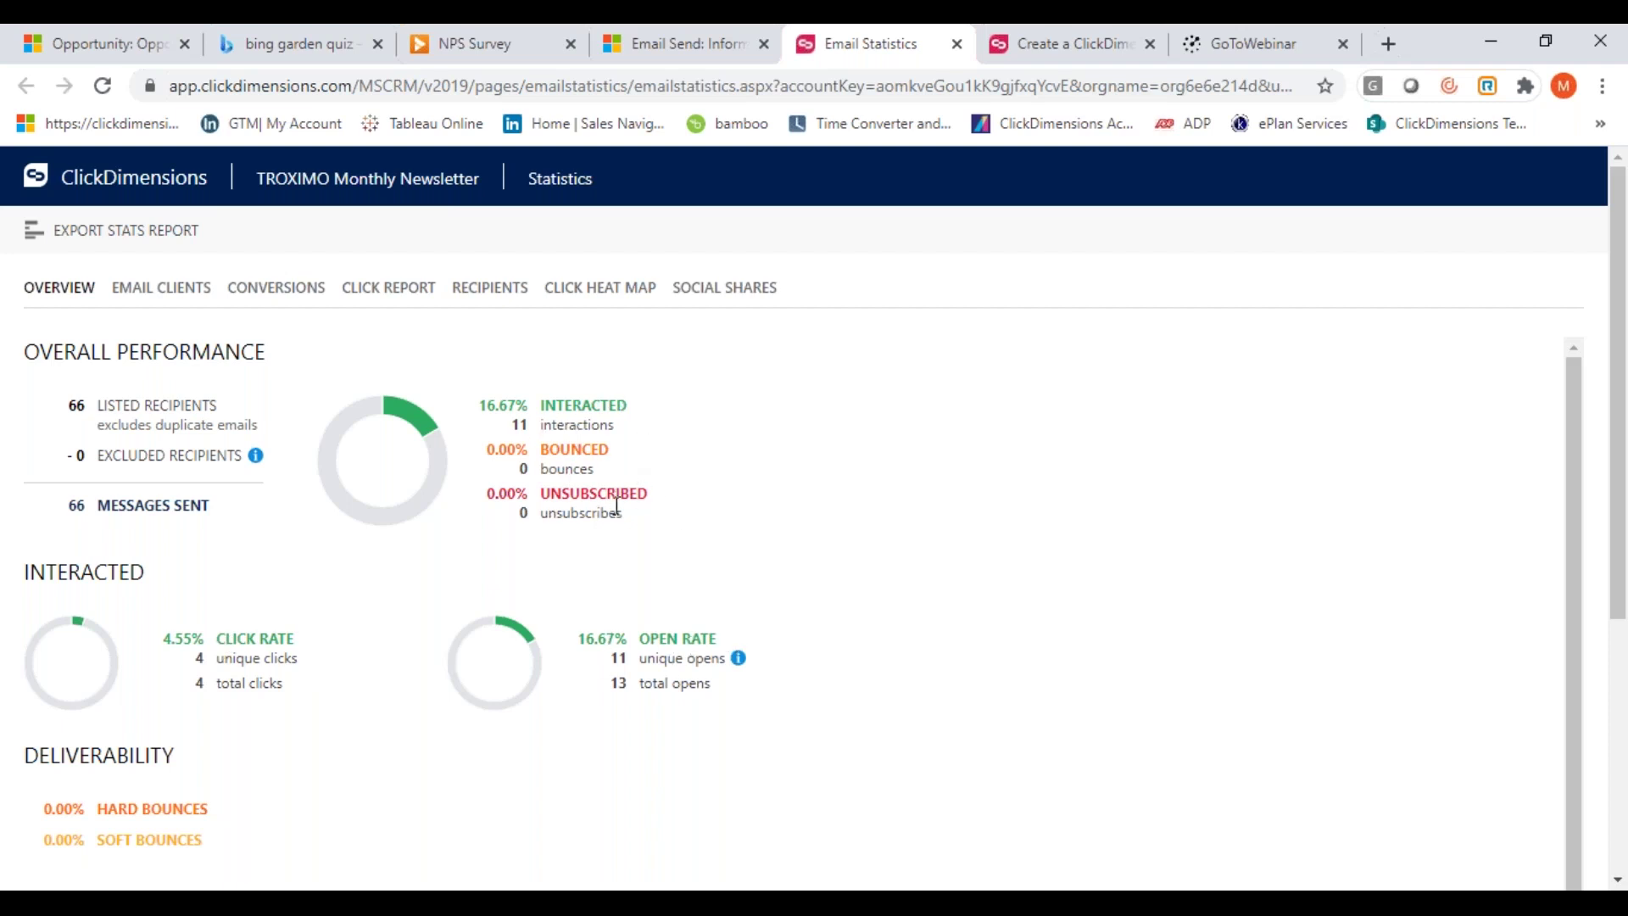
Browse Email Clients, Conversions, Click Report and Recipients, ending on the Click Heat Map
click(153, 293)
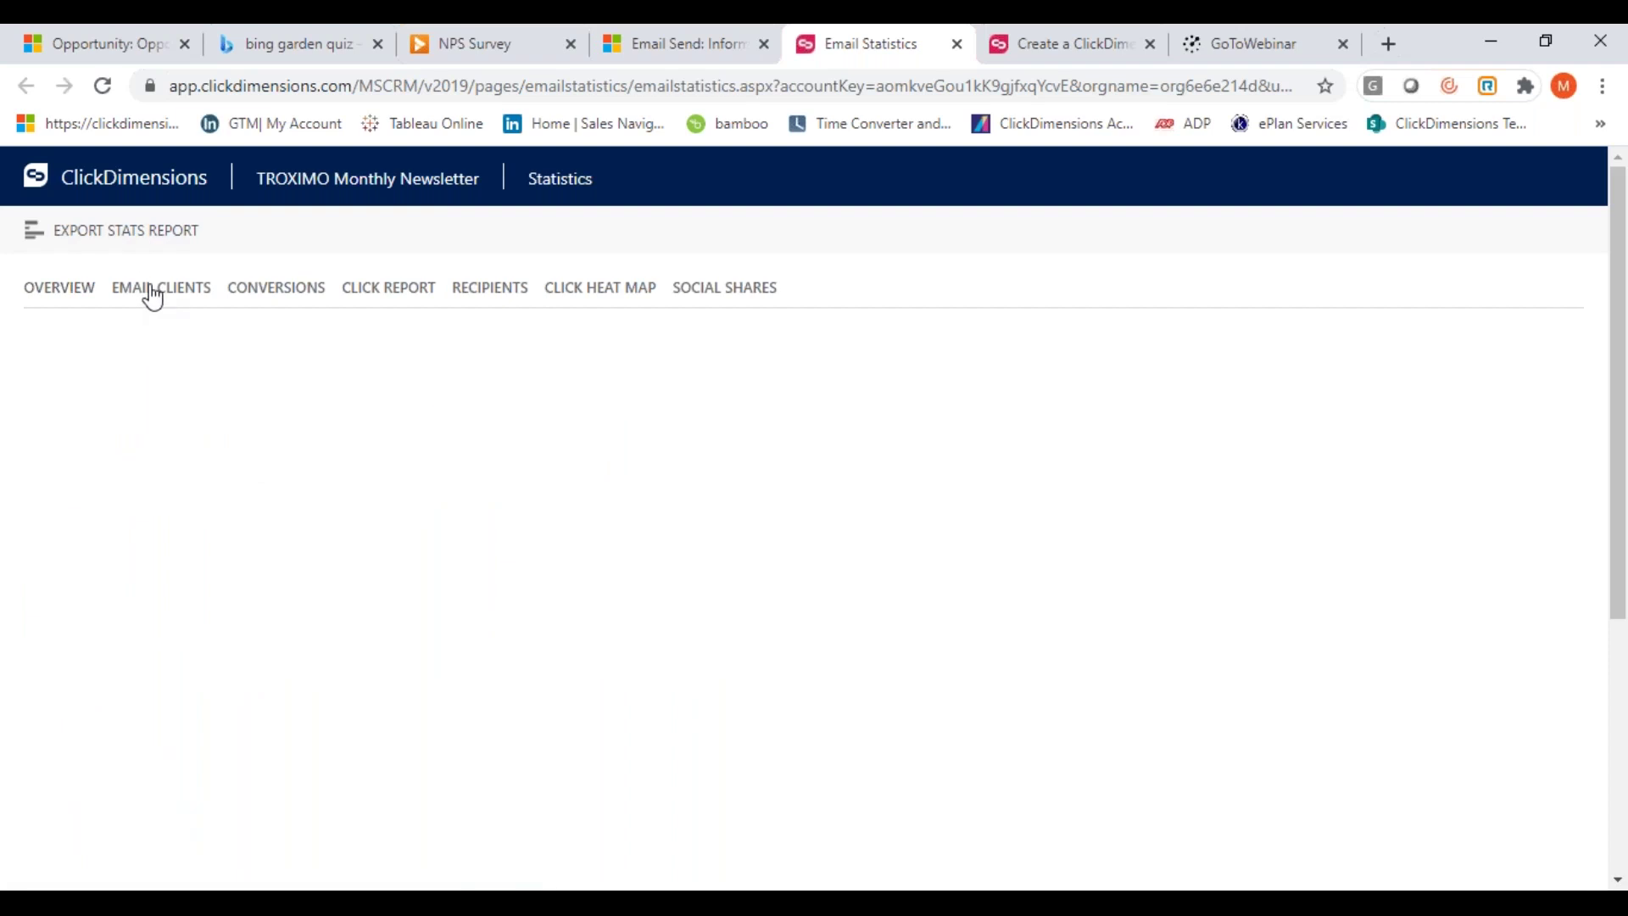
click(267, 295)
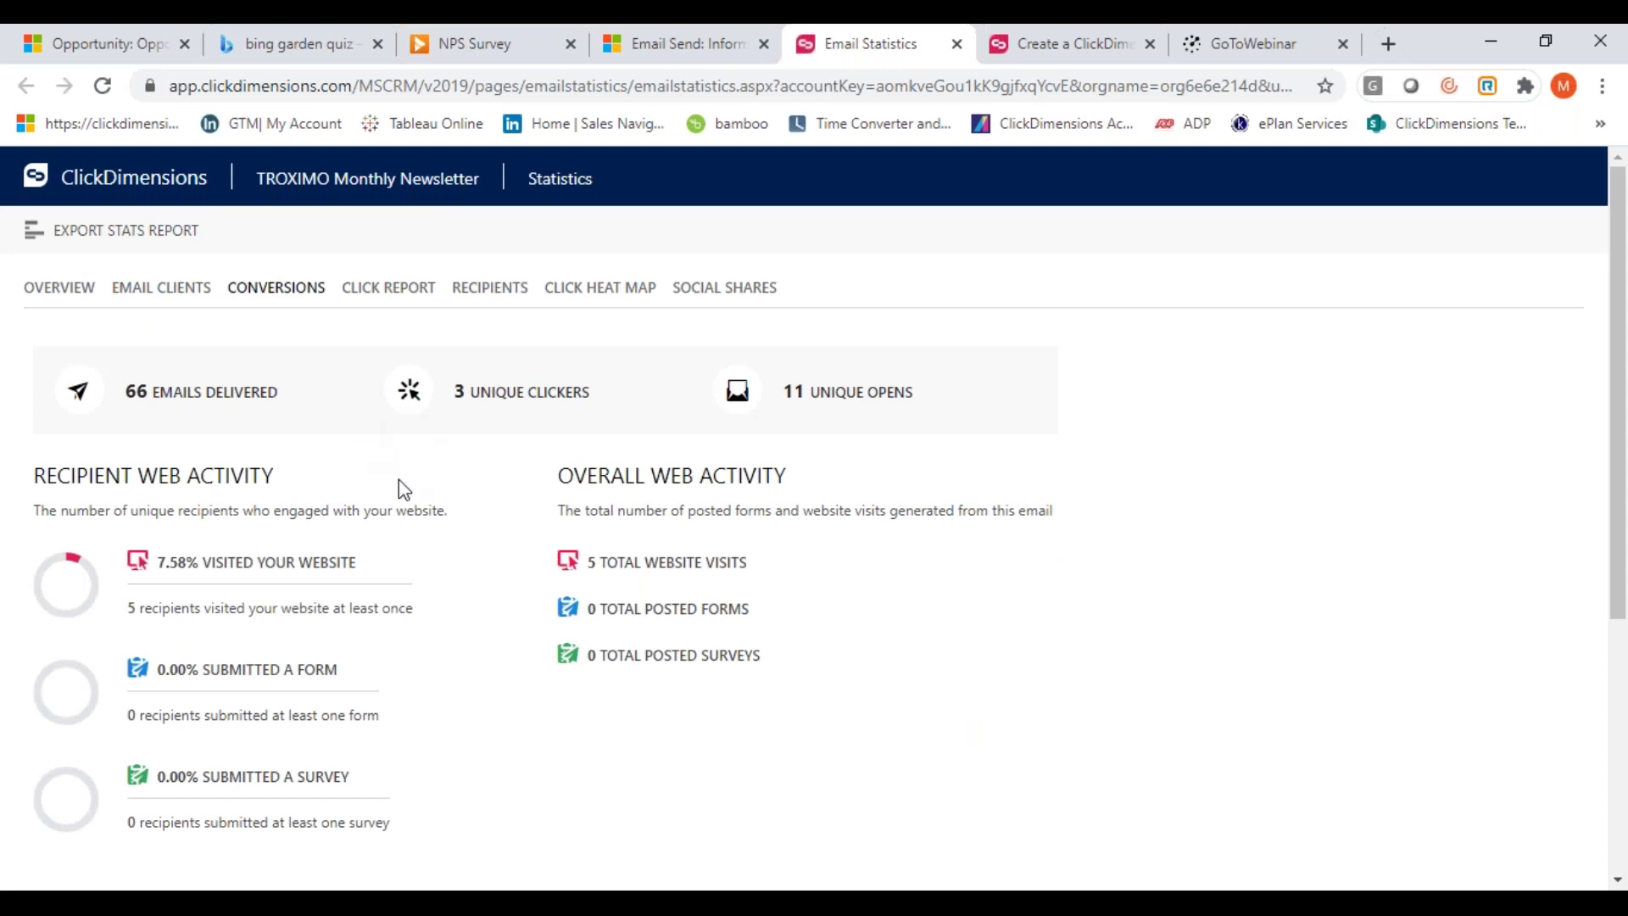
scroll(398, 480, down, 3)
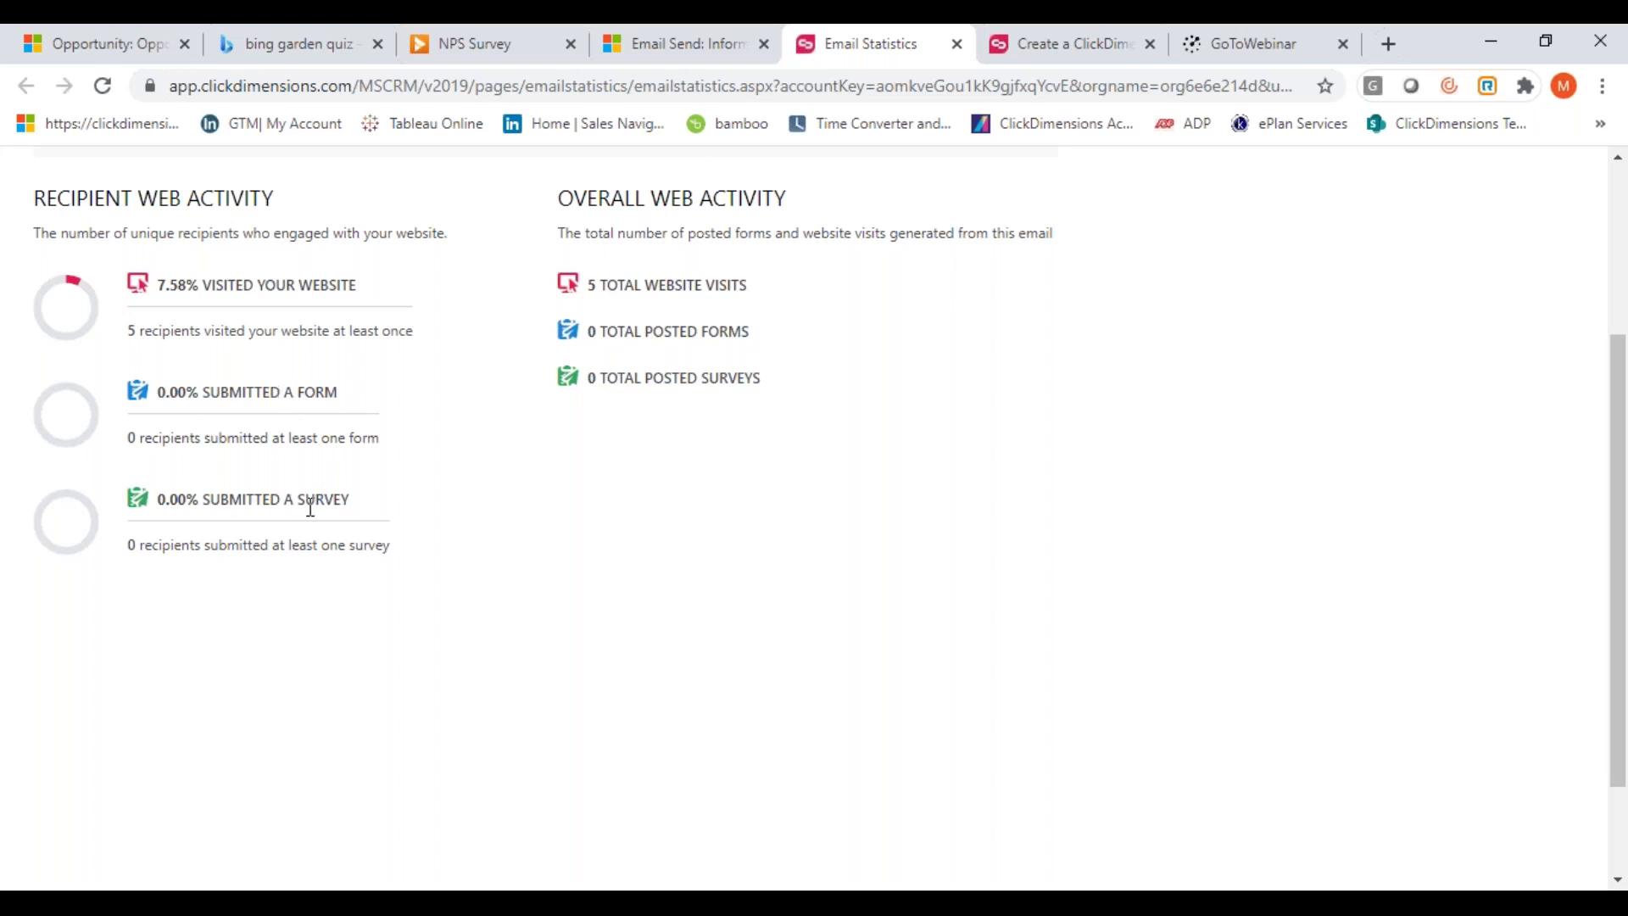
scroll(483, 495, up, 3)
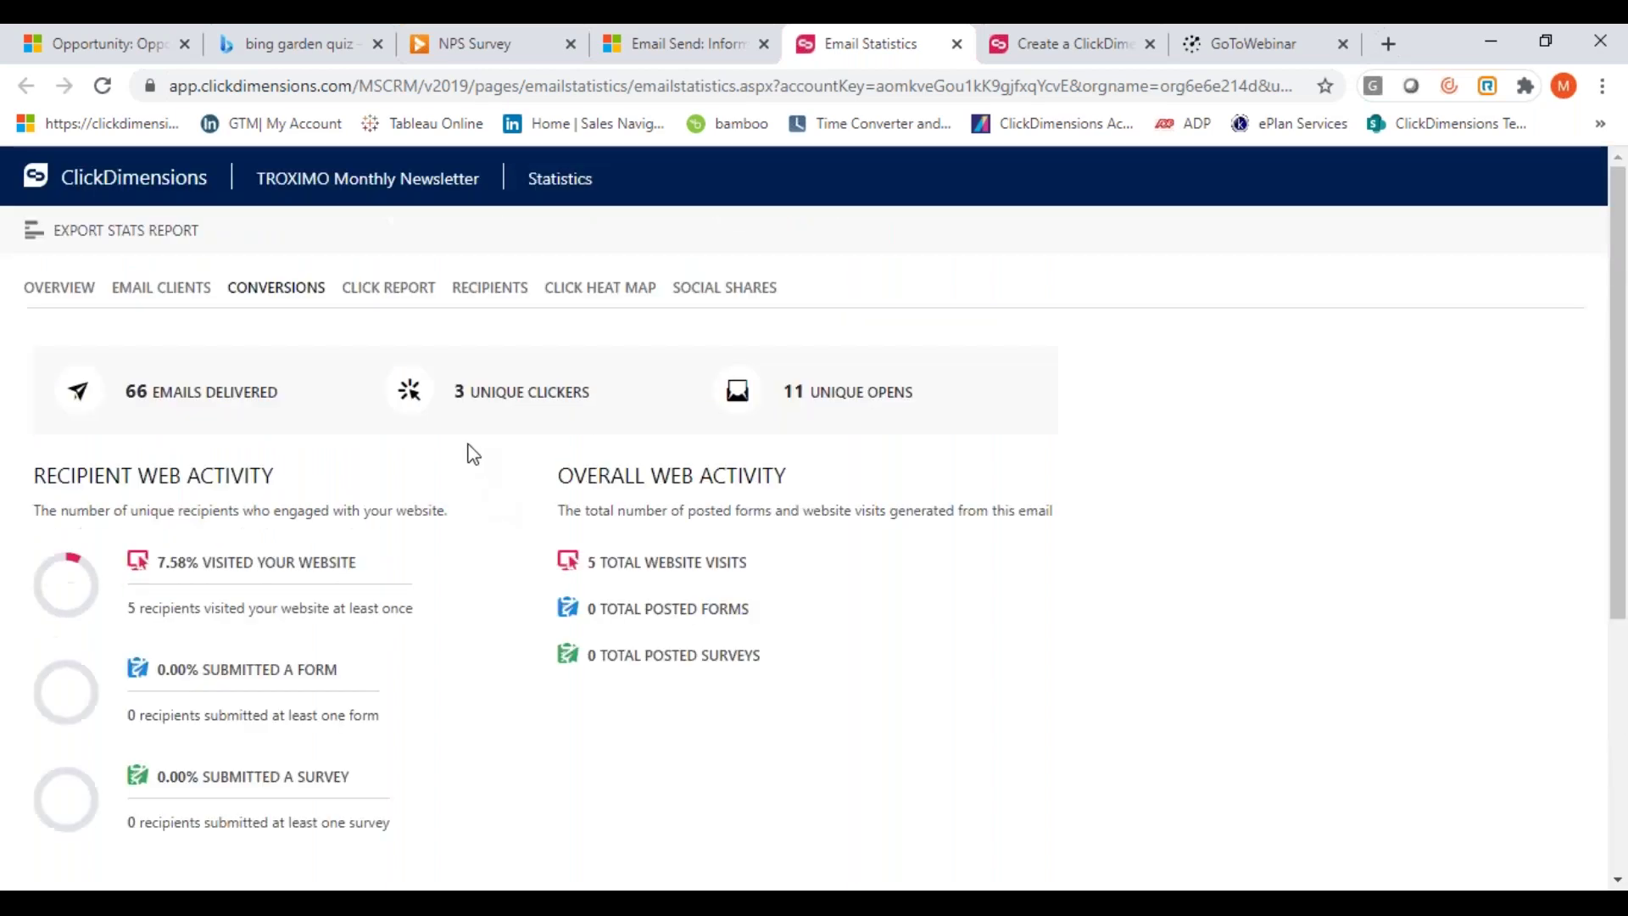
click(388, 288)
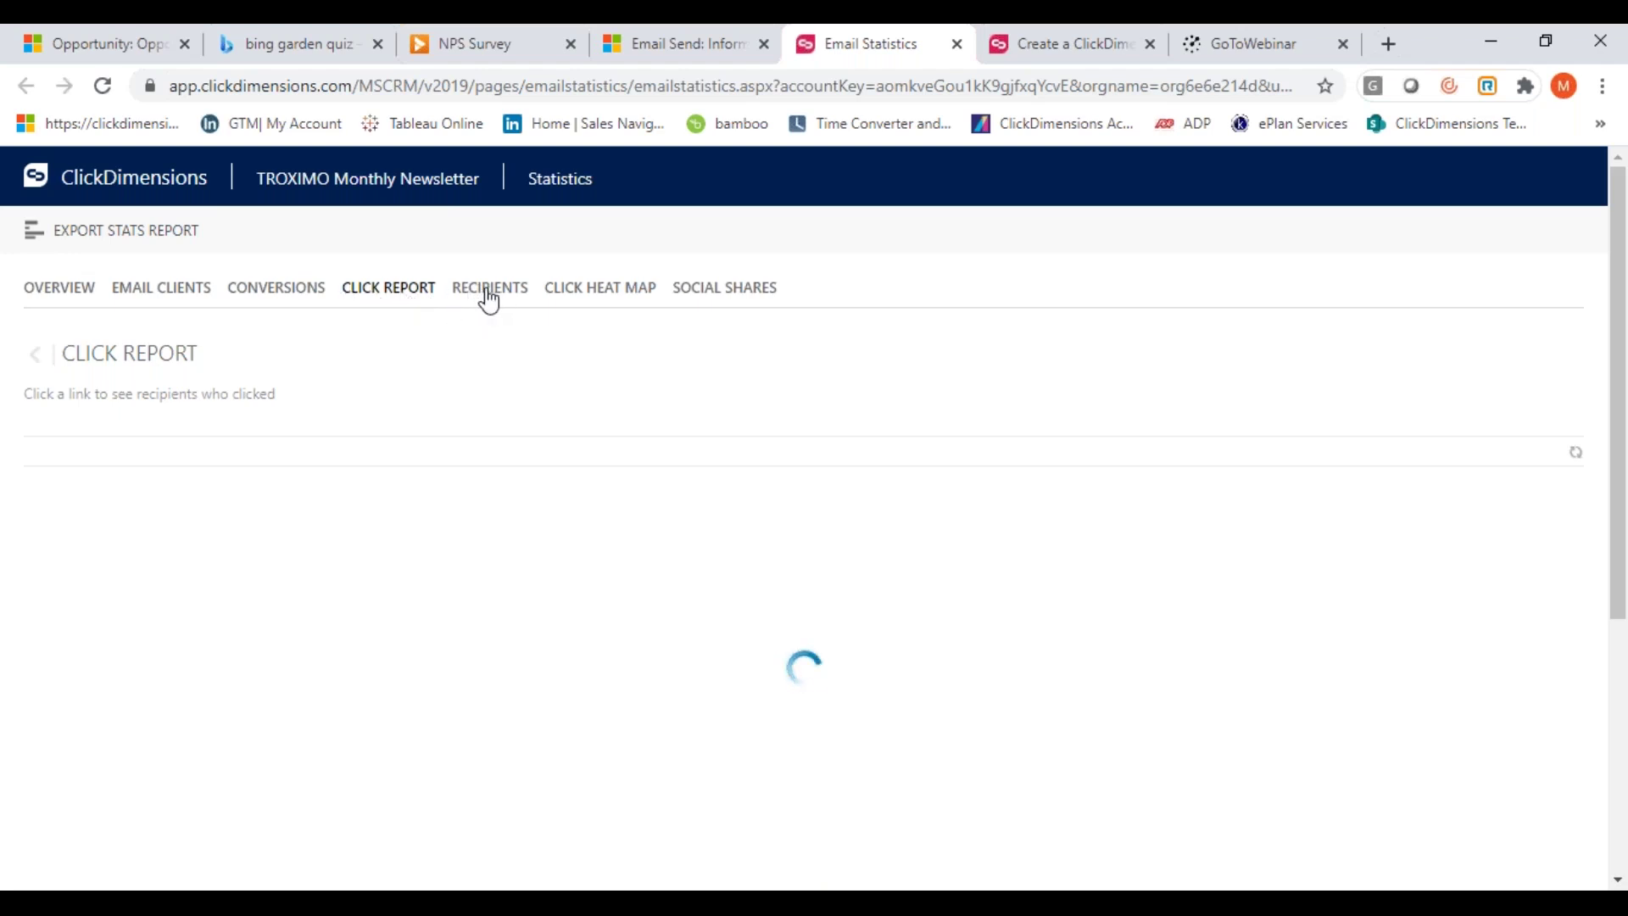
click(489, 293)
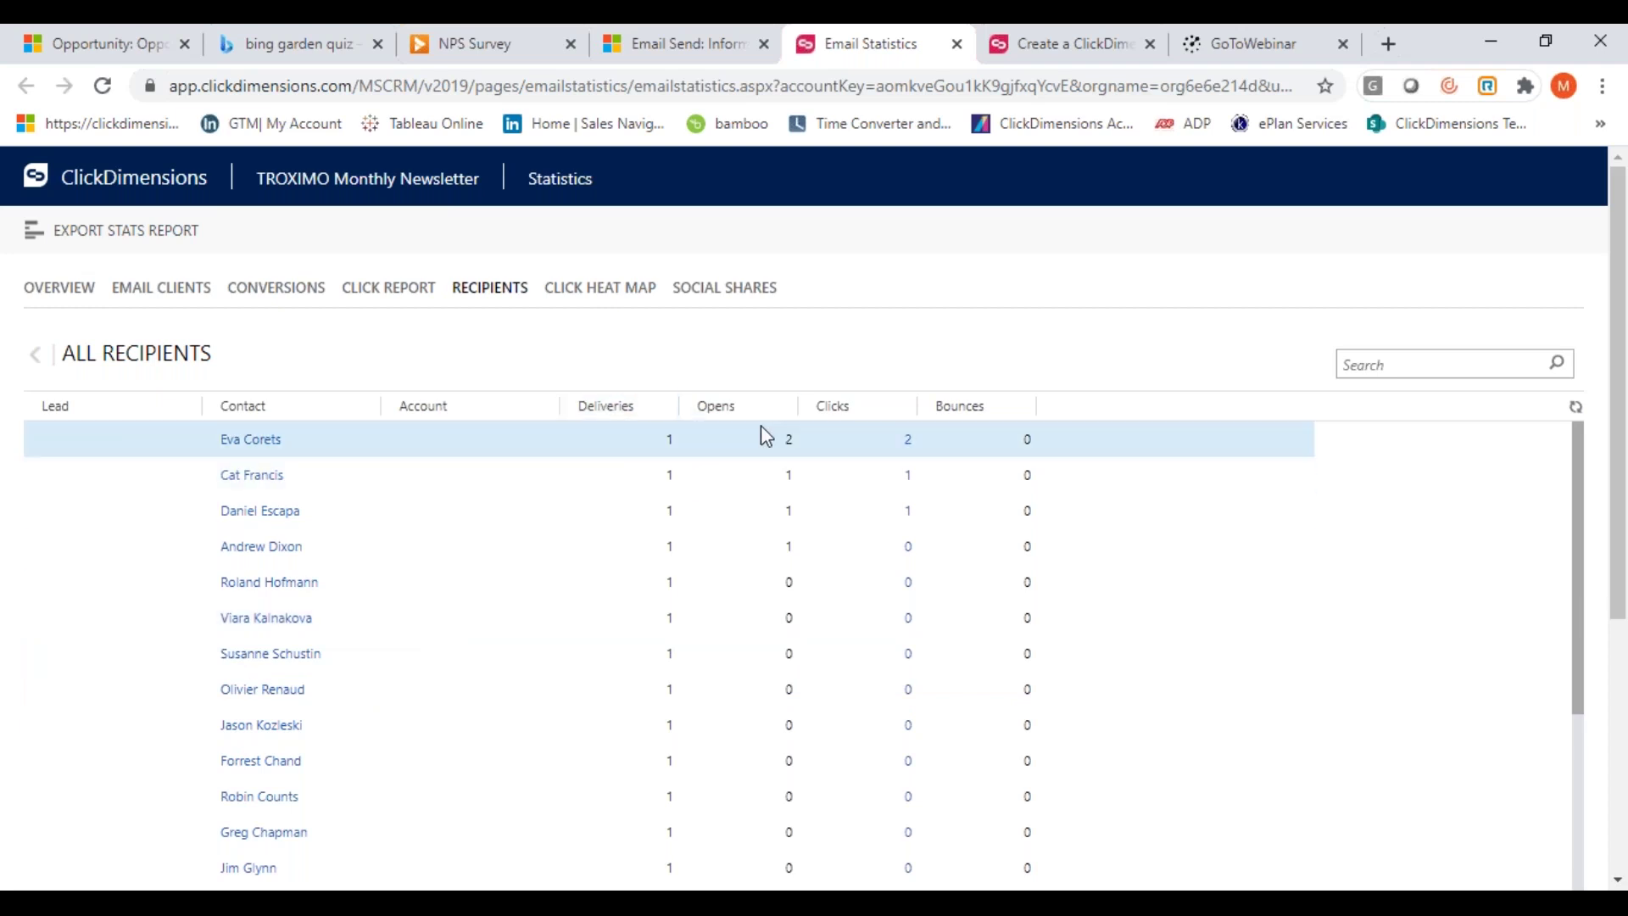
click(607, 293)
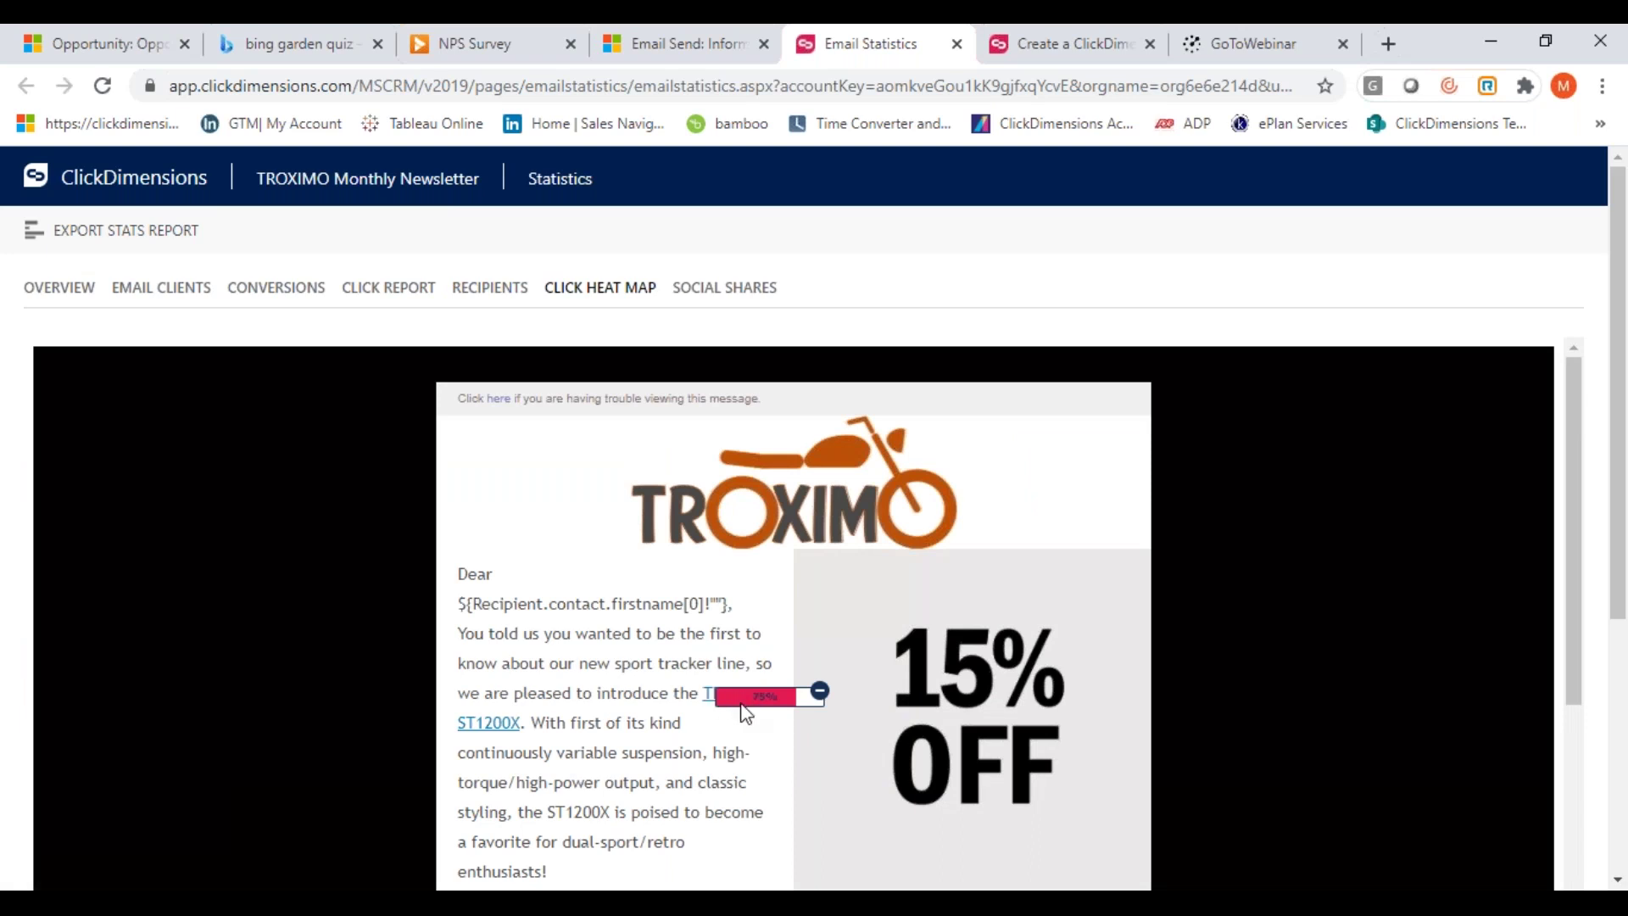
Check Social Shares and the Click Report, then return to the TROXIMO Monthly Newsletter record
scroll(744, 712, down, 8)
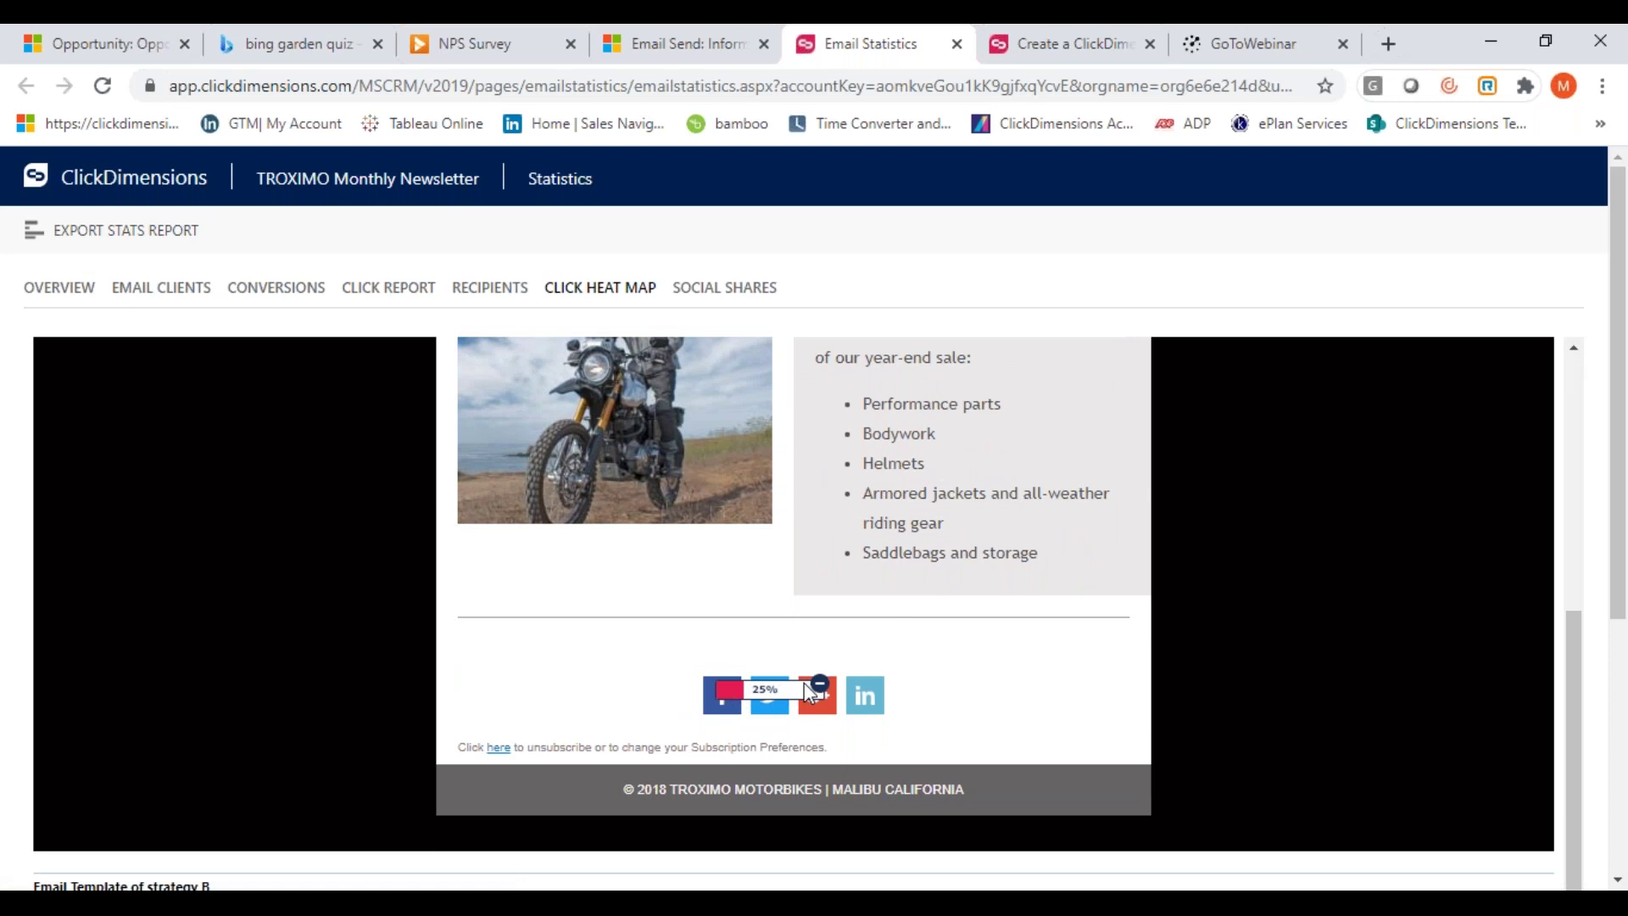
scroll(625, 585, up, 8)
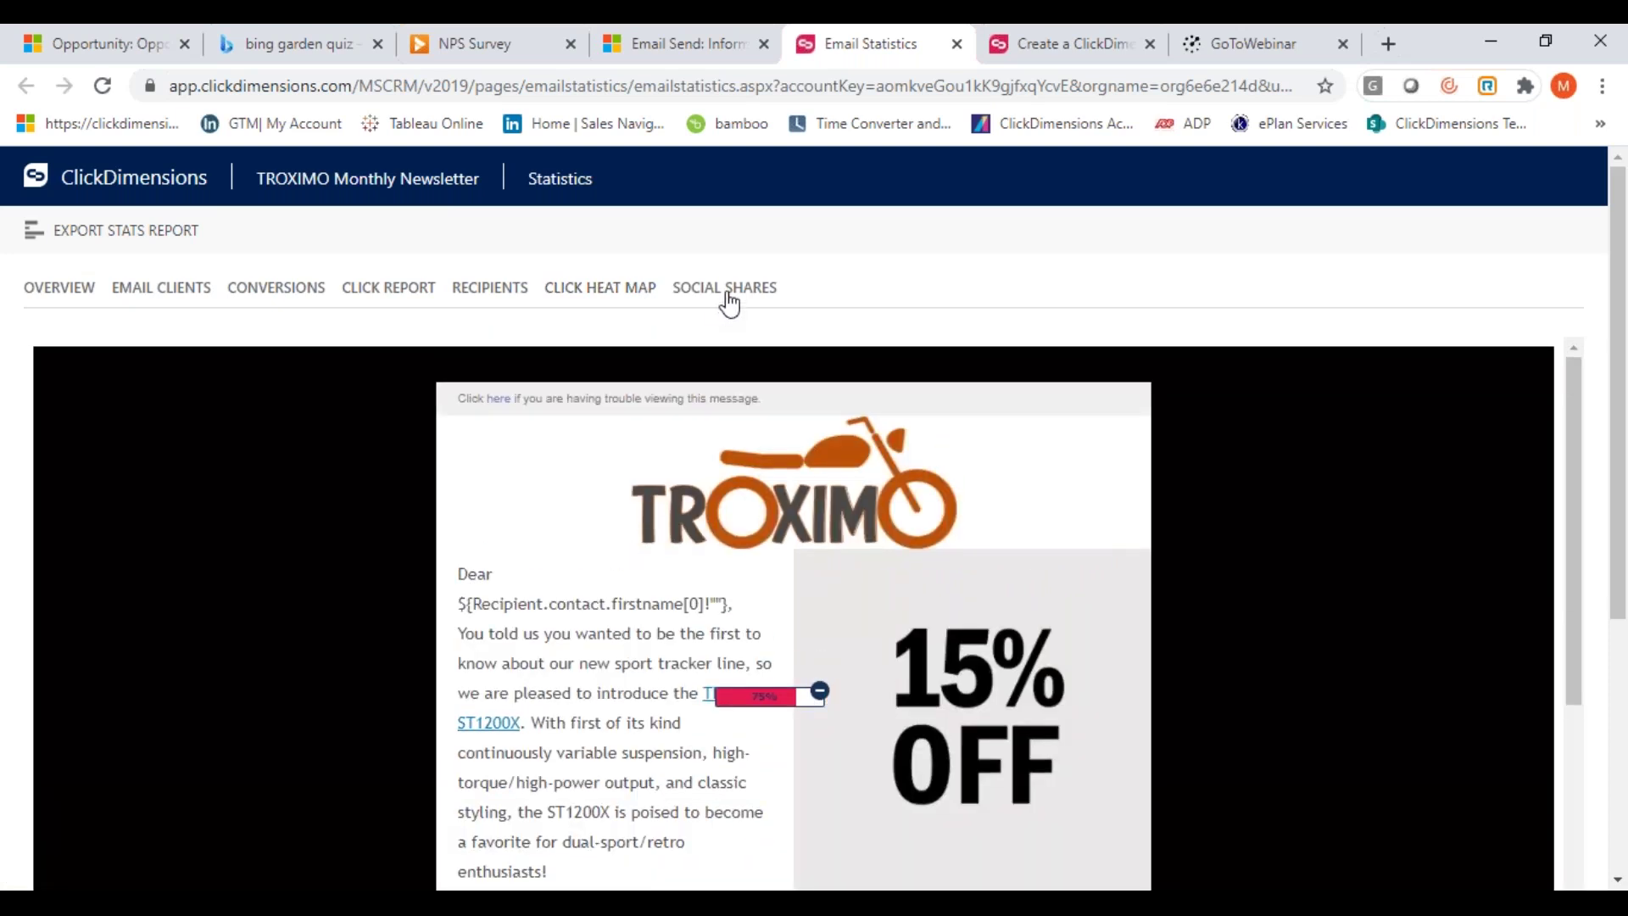
click(727, 293)
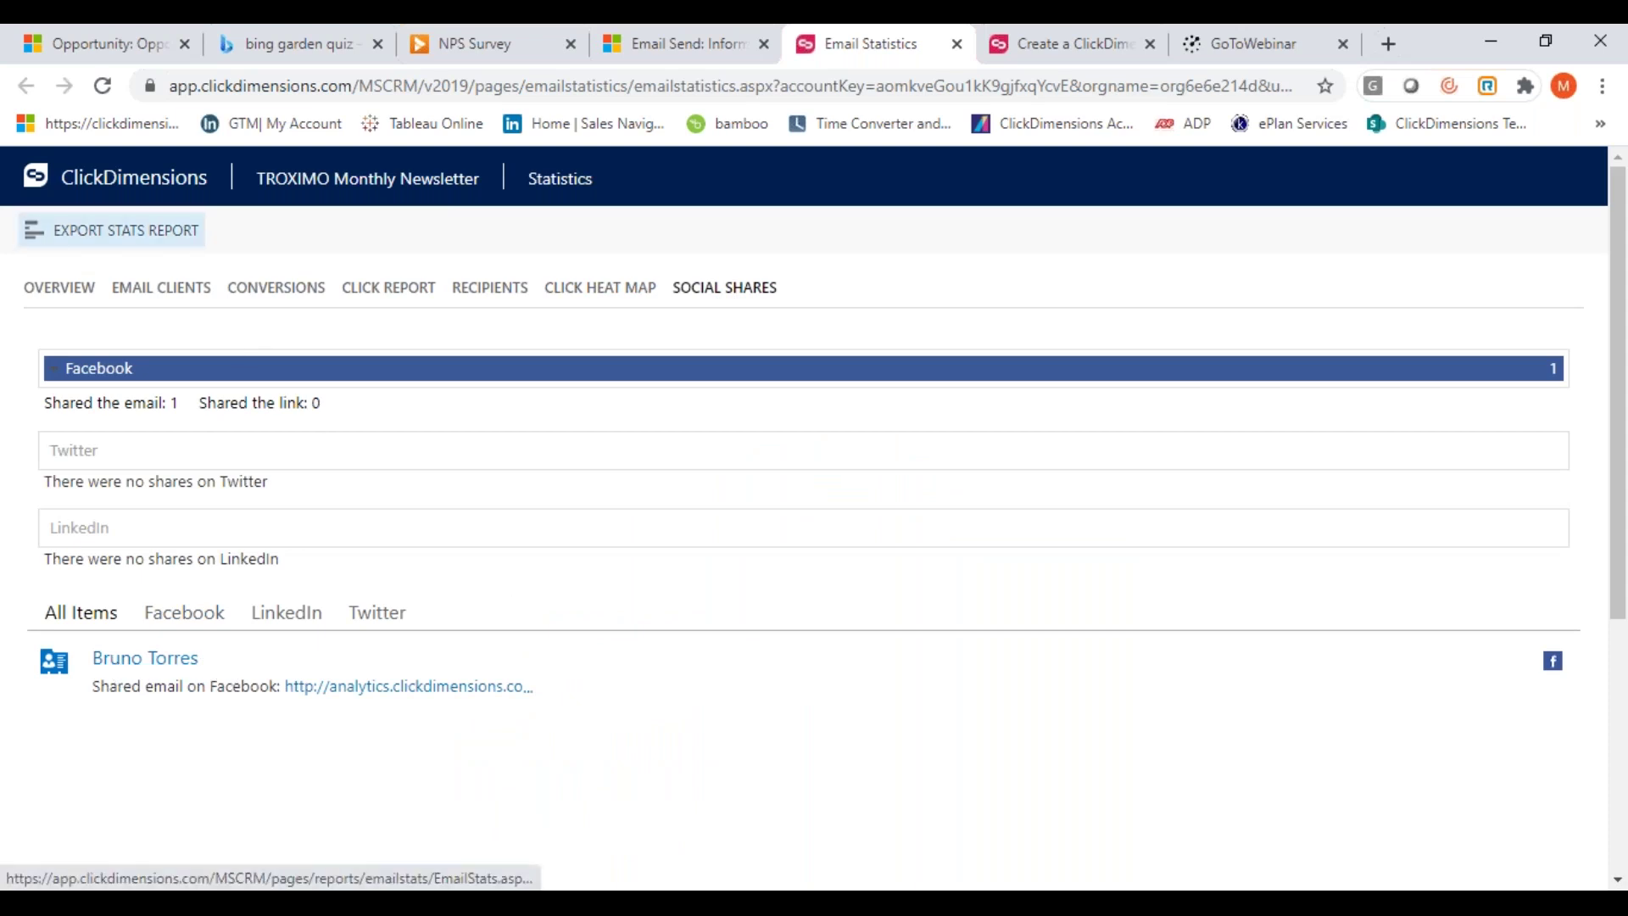
click(387, 293)
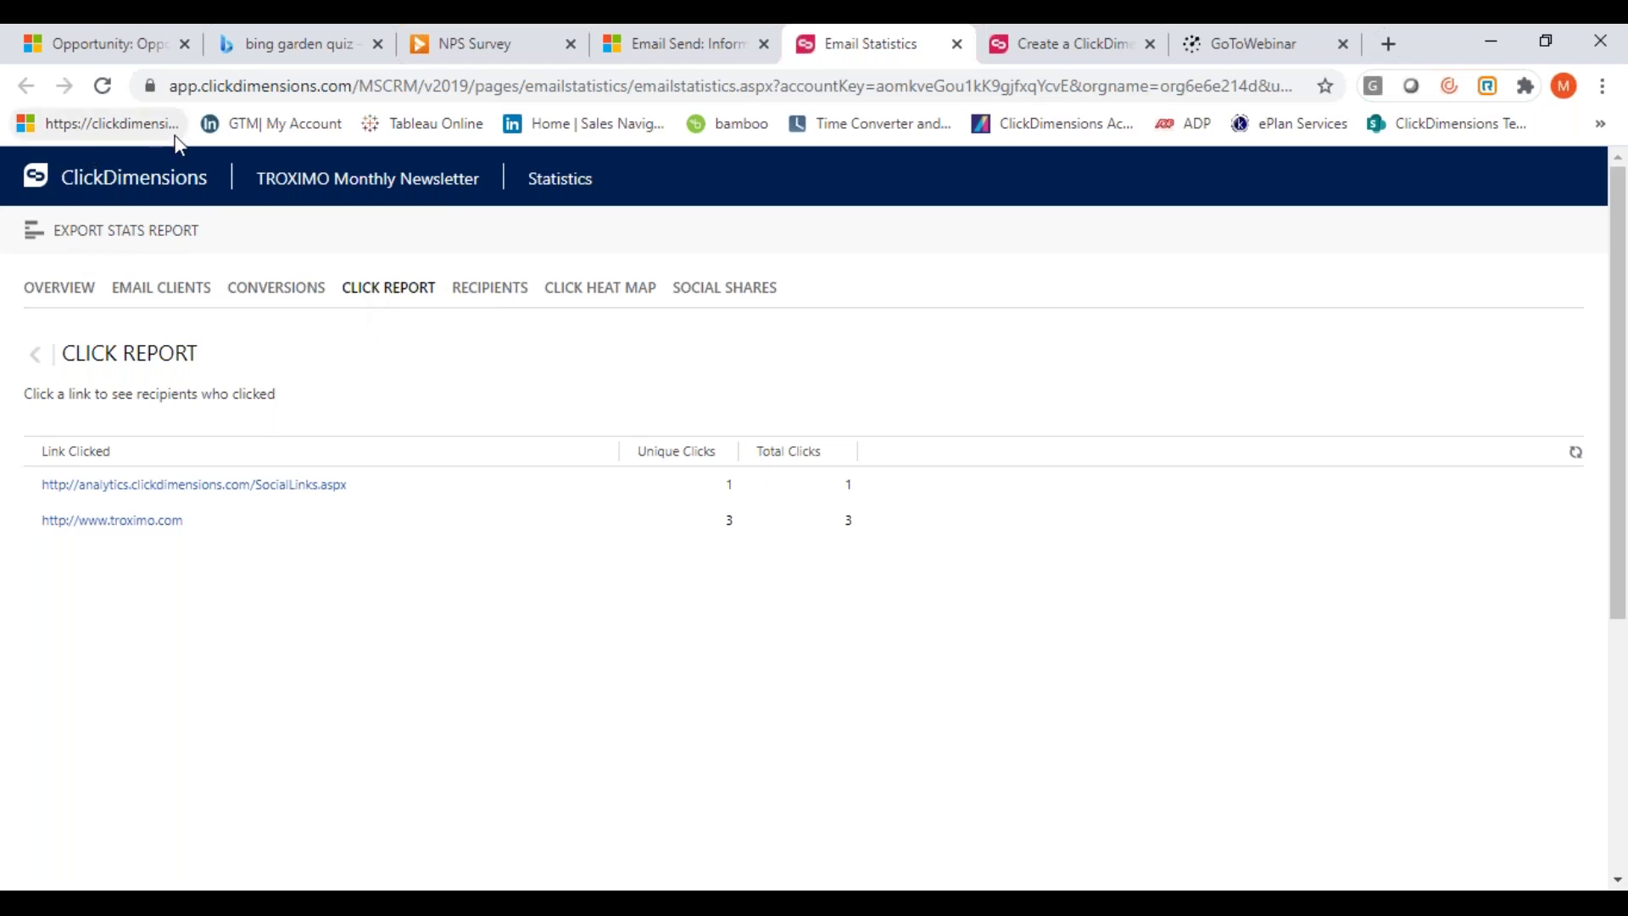
click(681, 51)
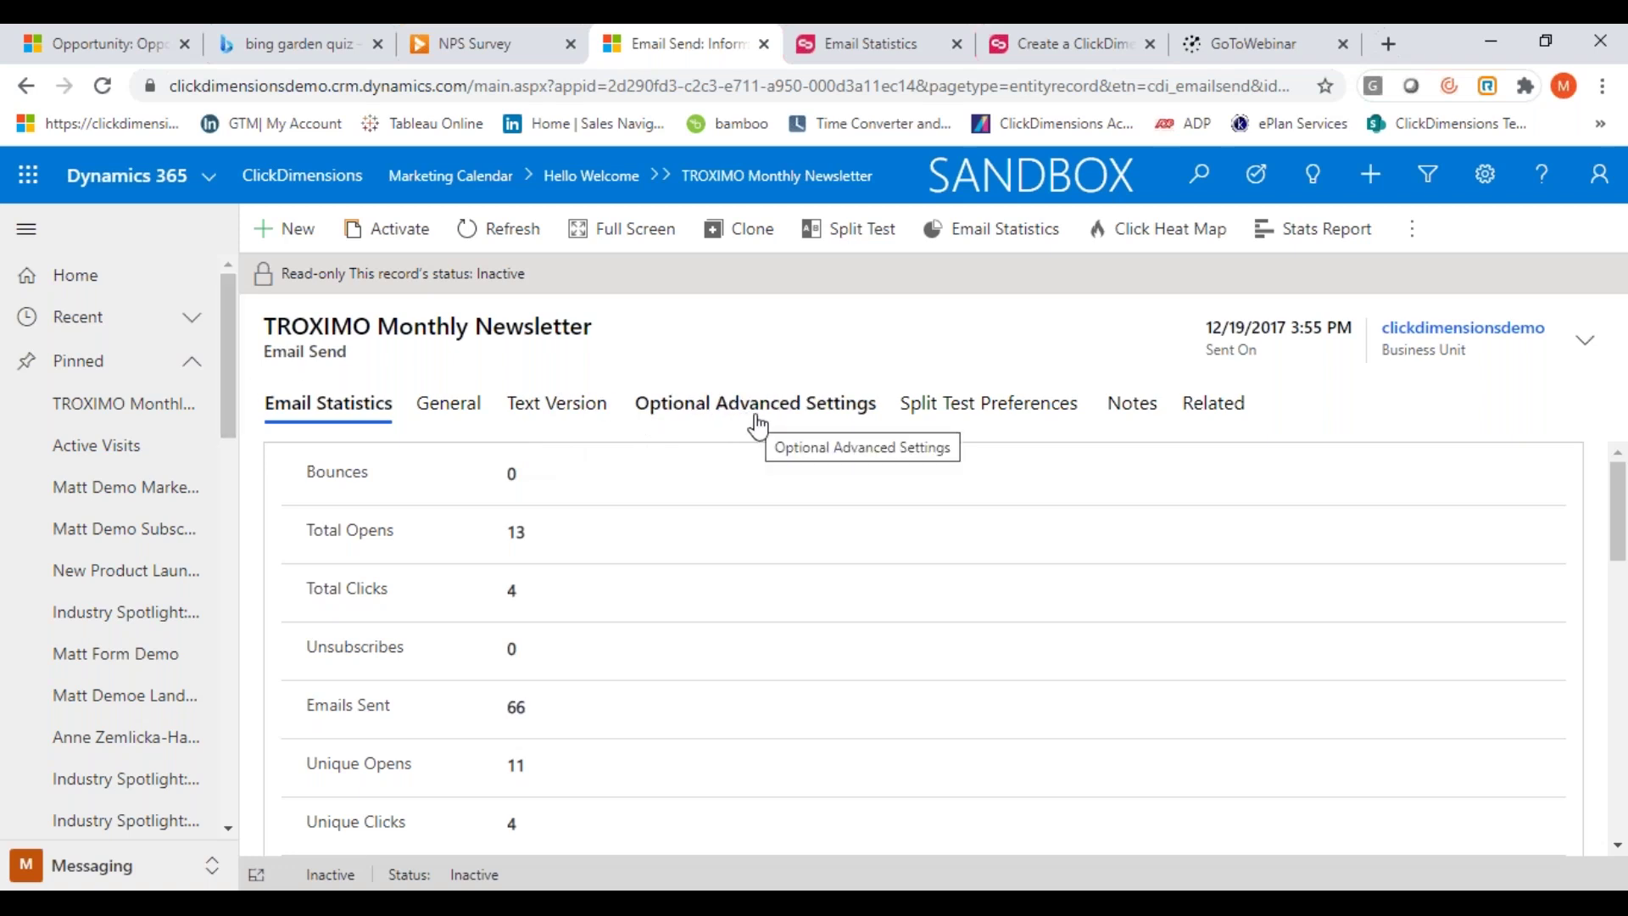
click(992, 230)
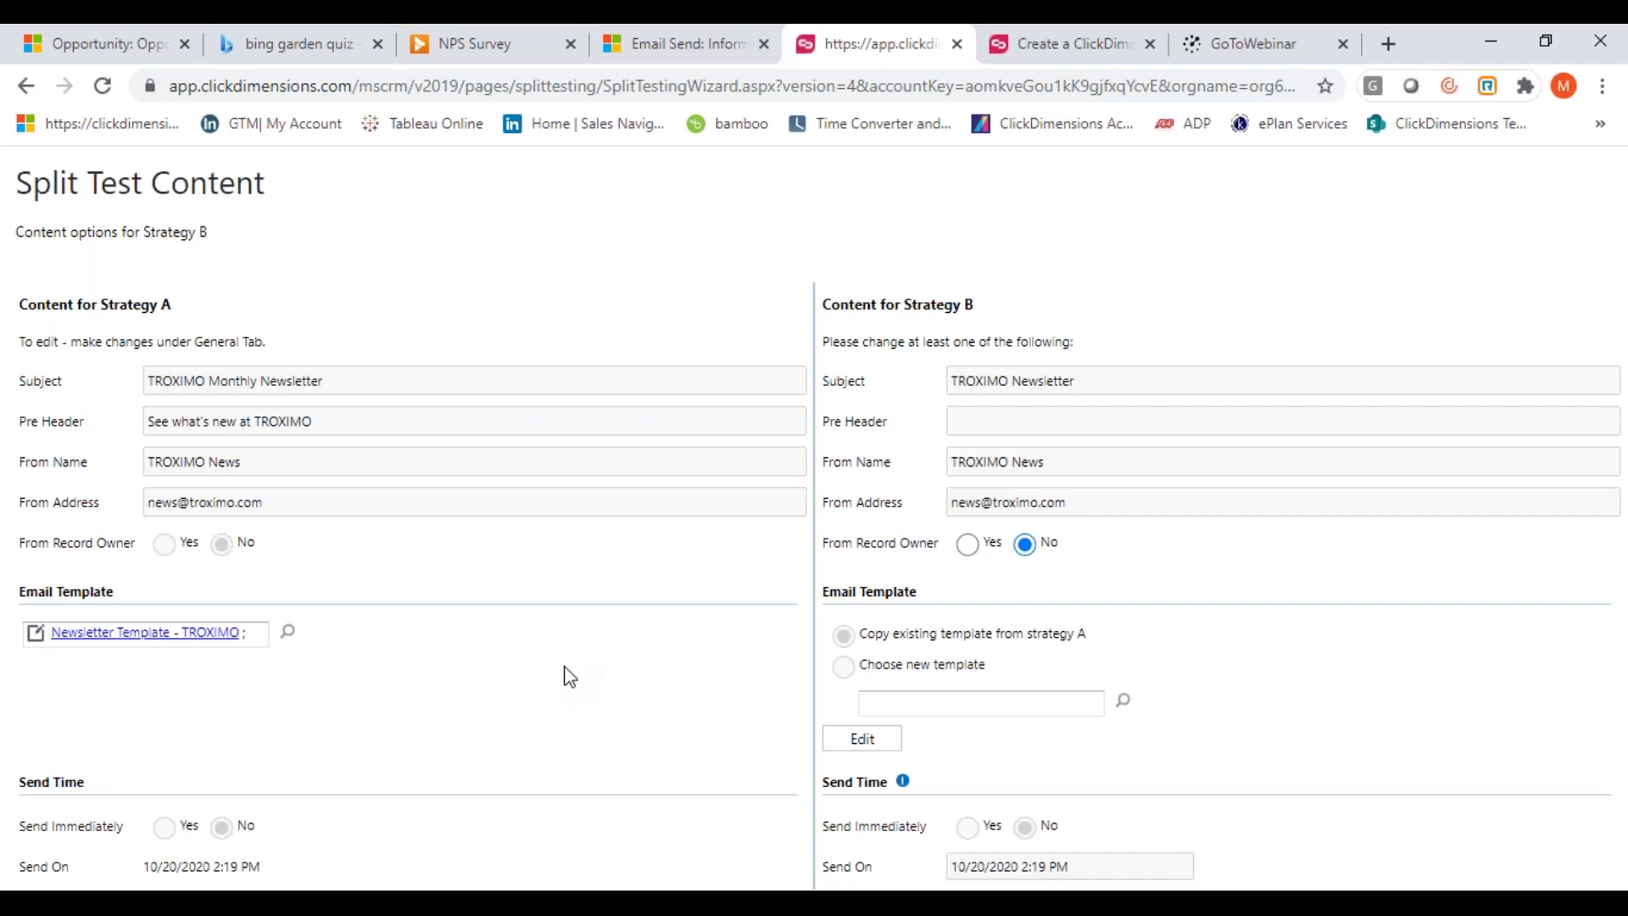
click(684, 44)
click(212, 377)
scroll(225, 424, down, 1)
scroll(223, 449, down, 3)
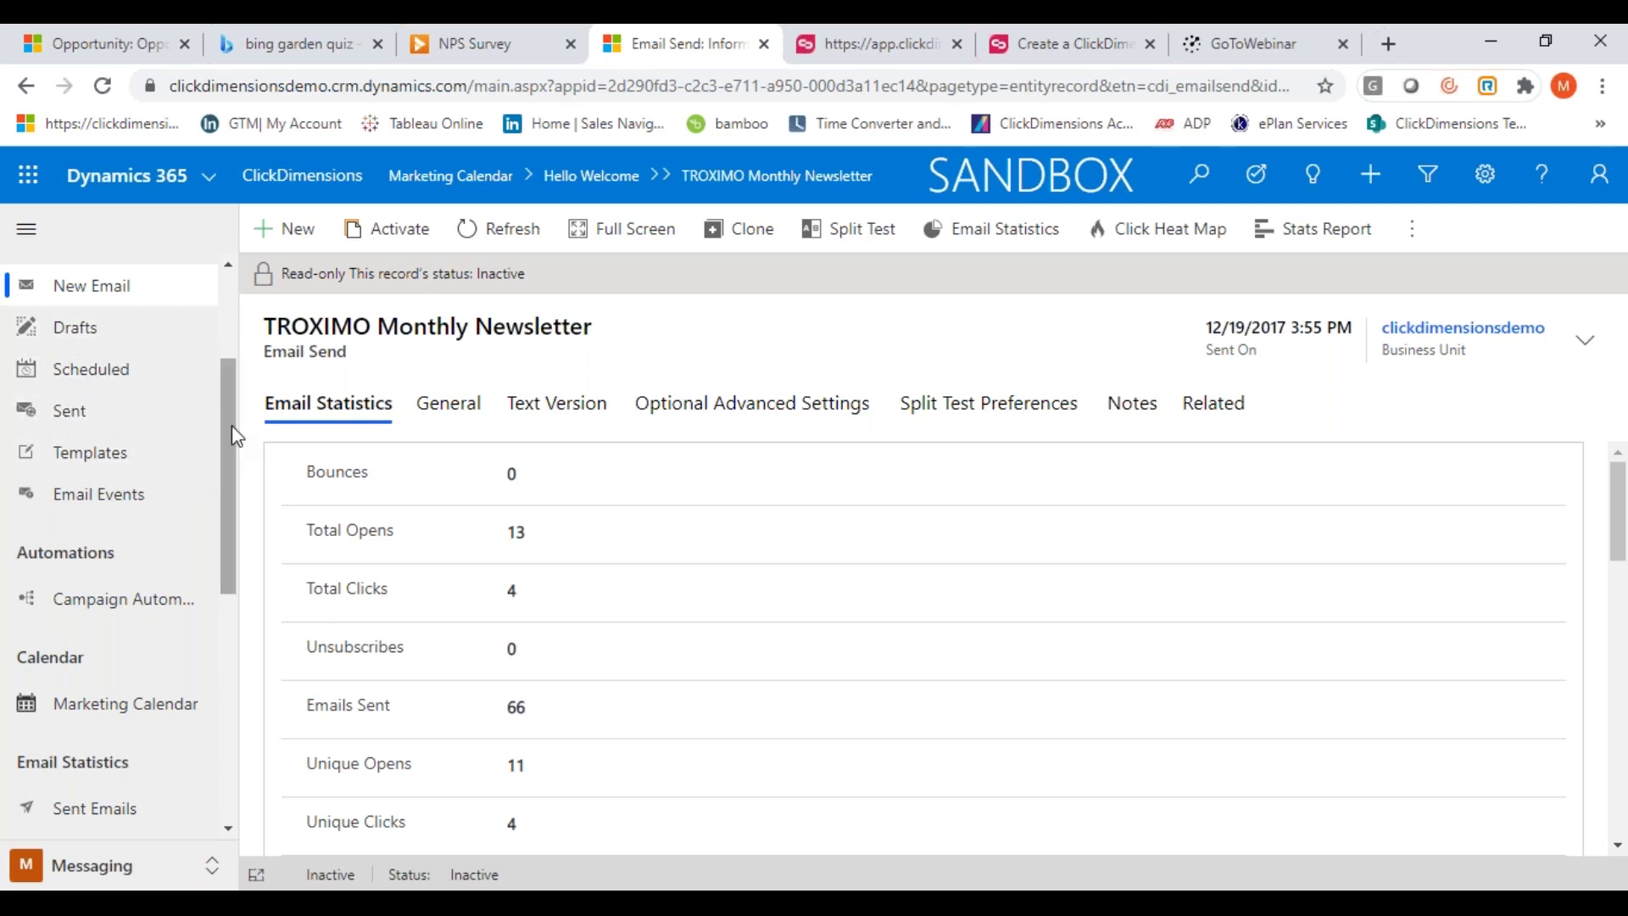
Open Campaign Automations under Automations and start a new campaign automation
scroll(222, 434, down, 3)
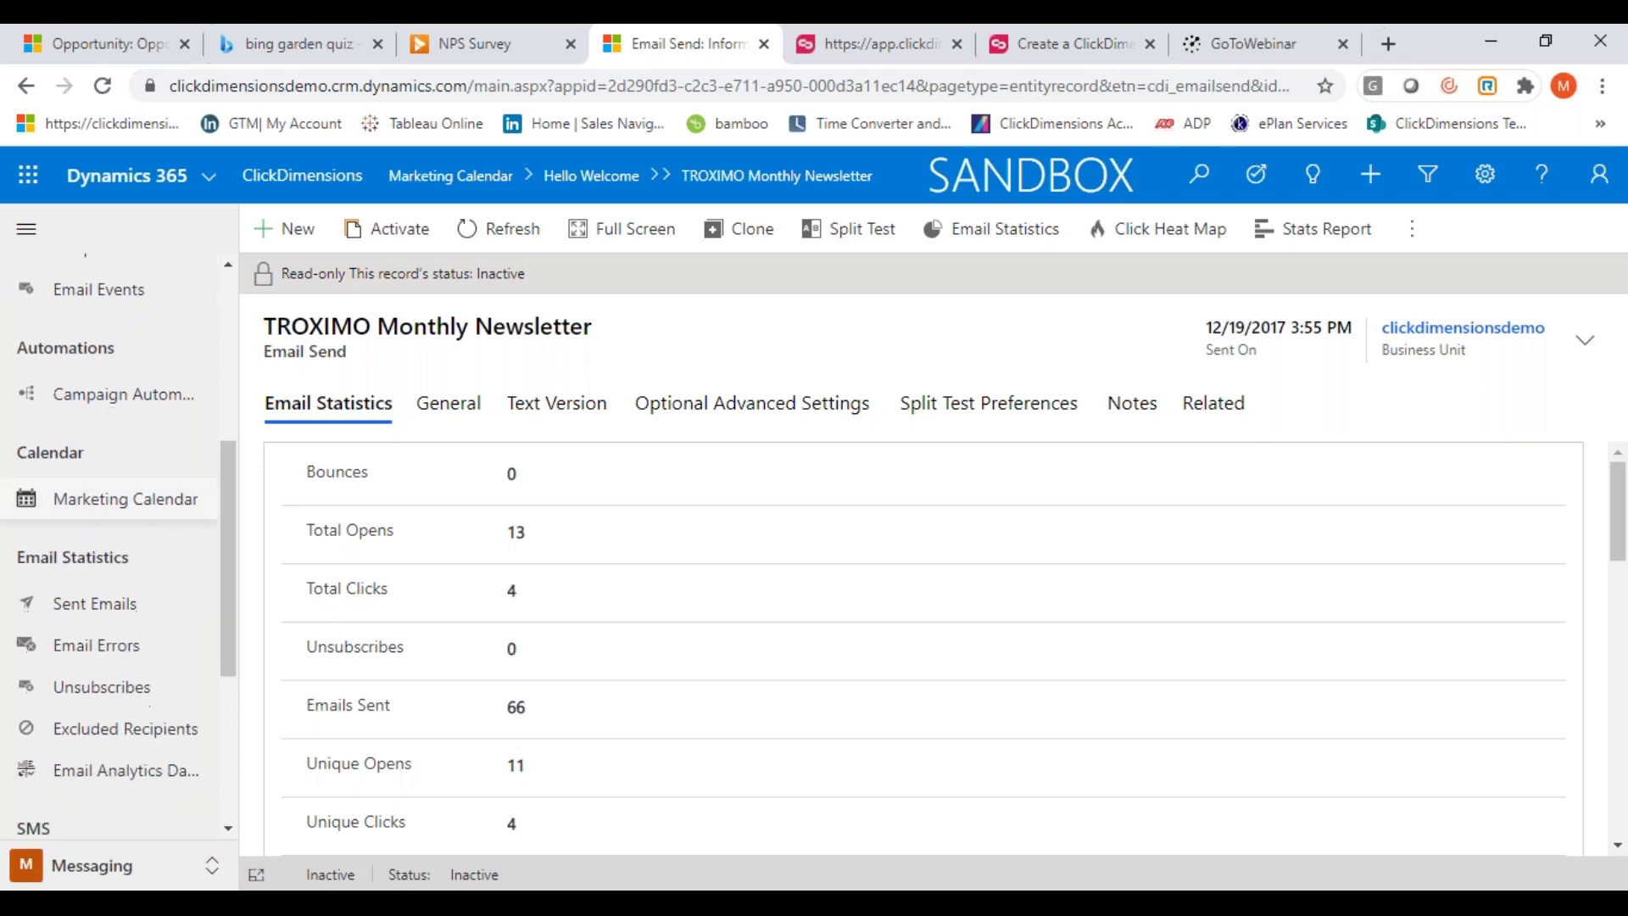
click(82, 406)
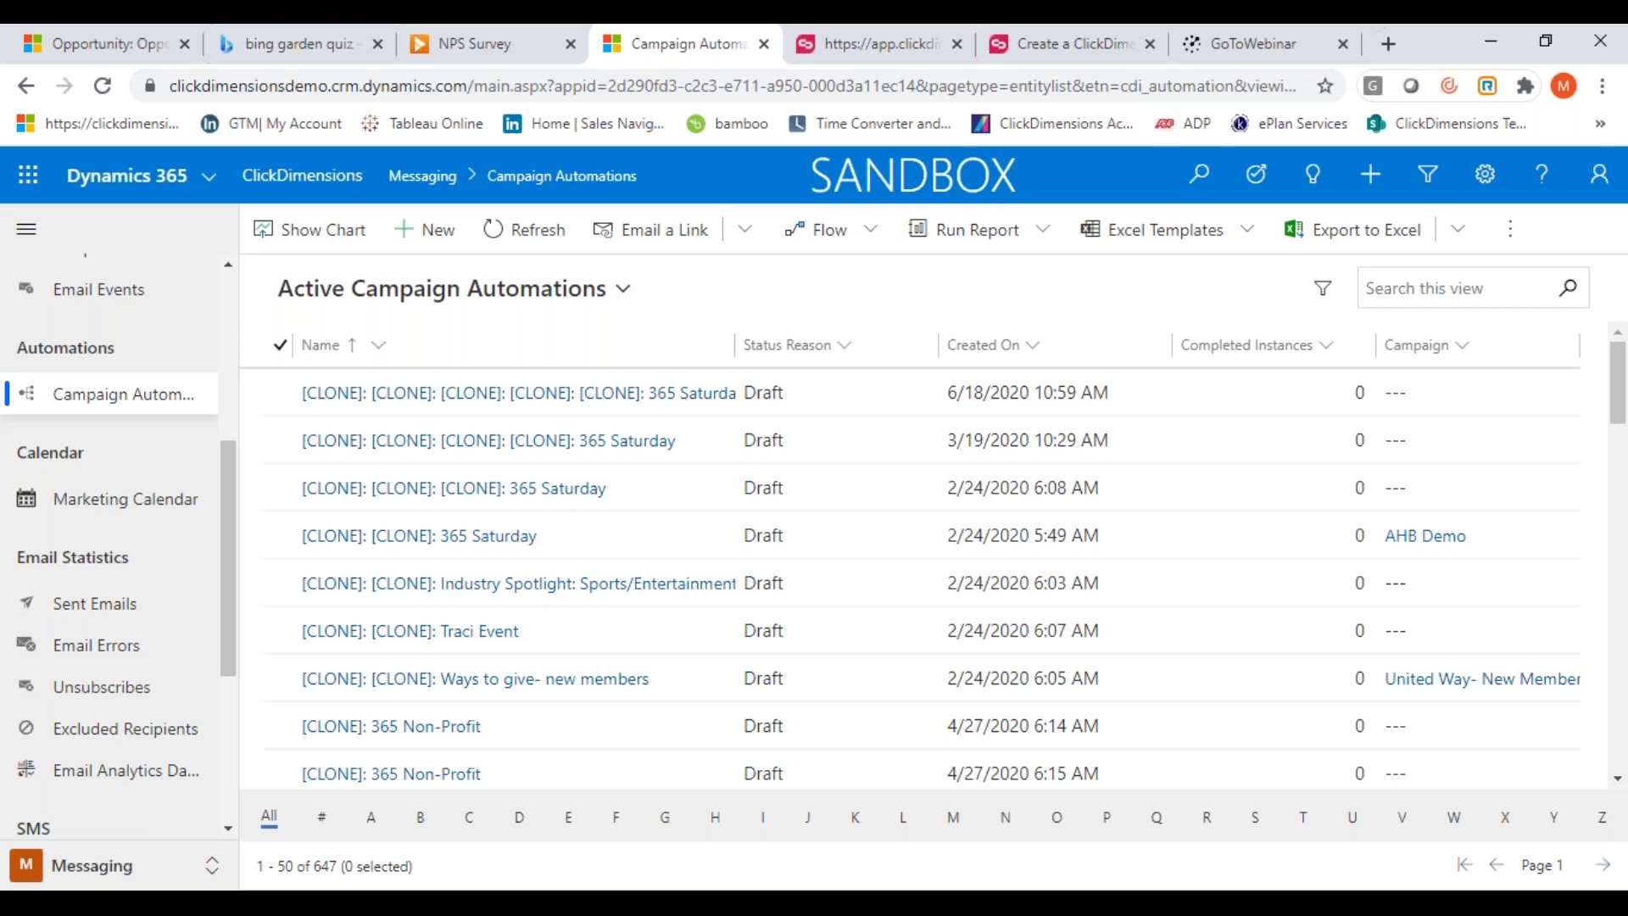
click(409, 241)
Enter 'Matt Demos' as the campaign automation's name
click(617, 401)
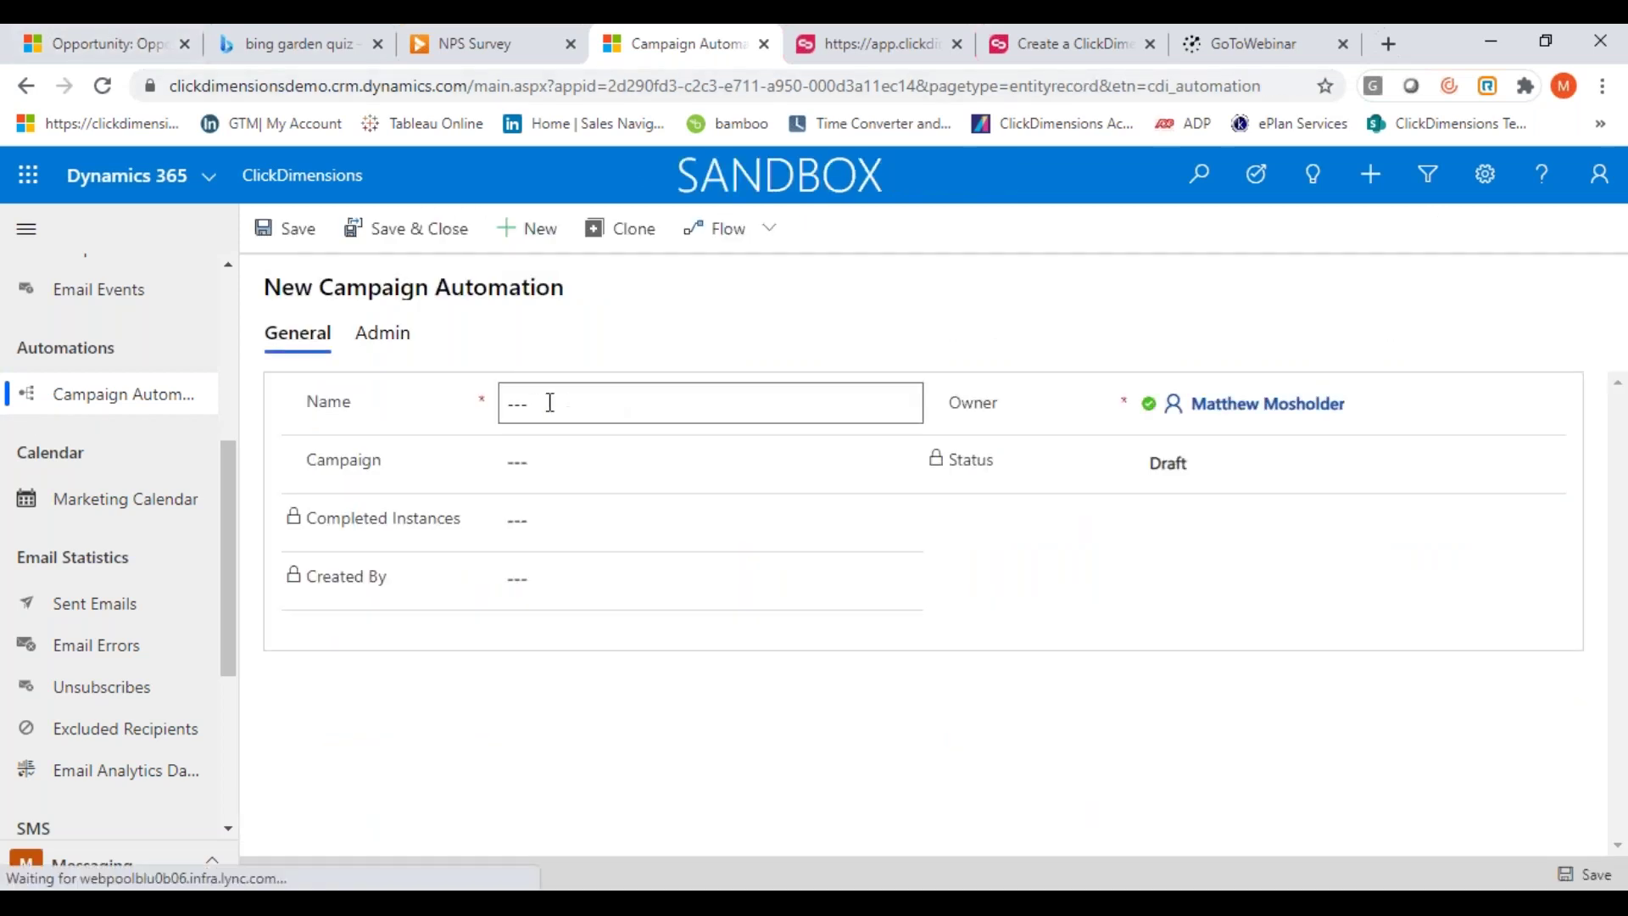
text(Matt)
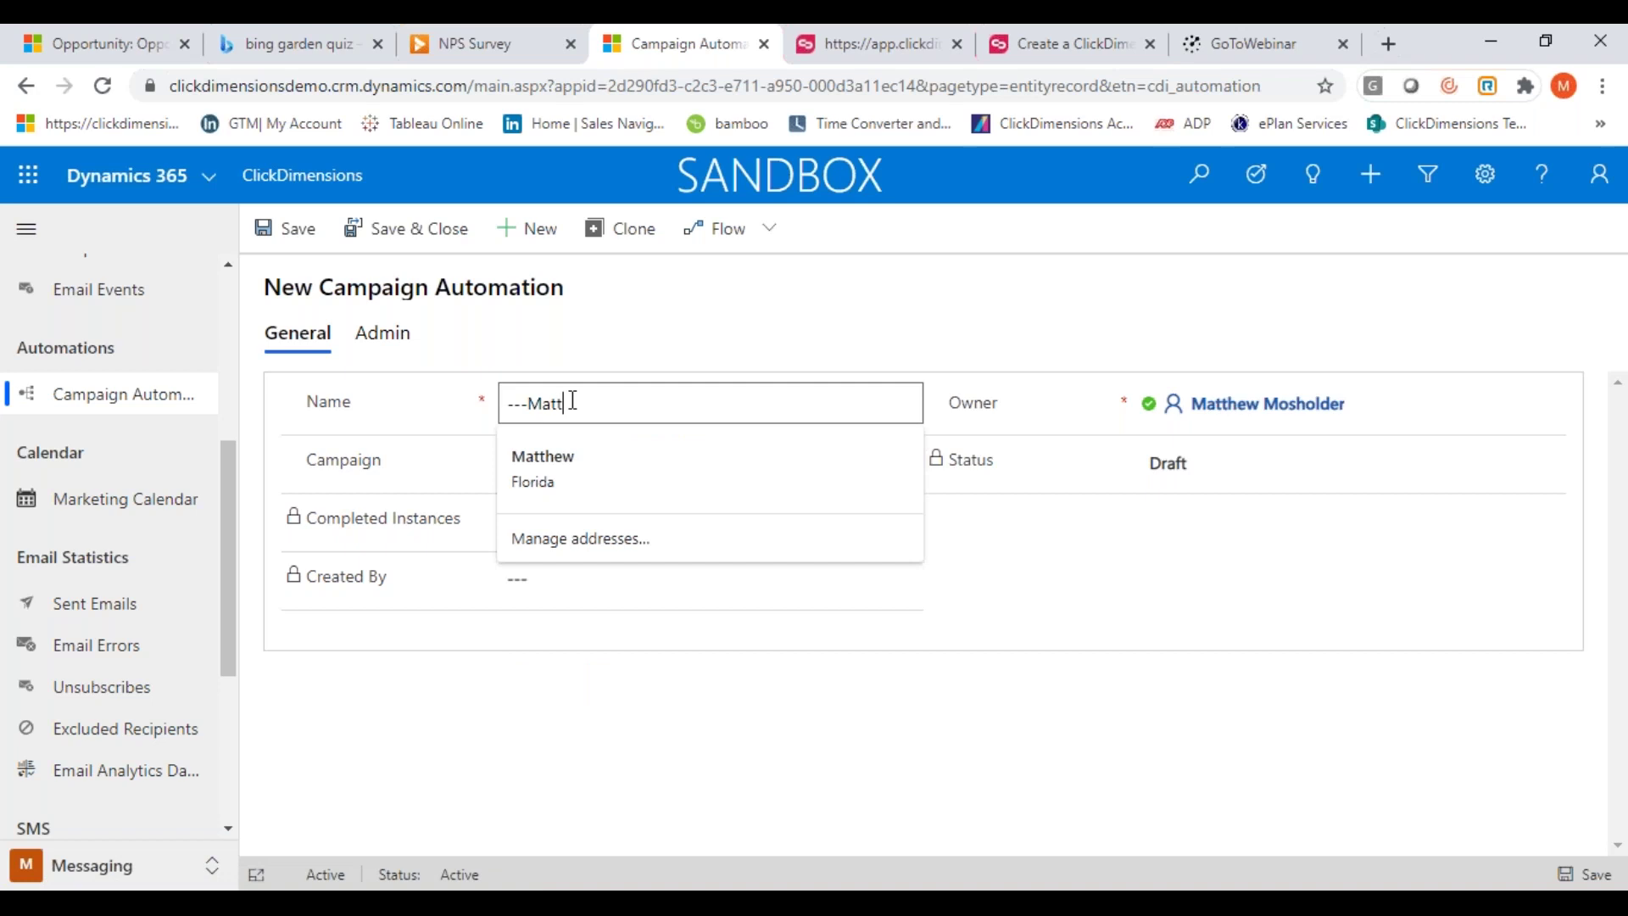
key(ctrl+a)
key(BackSpace)
text(Matt Mo)
key(BackSpace)
key(BackSpace)
text(Demo)
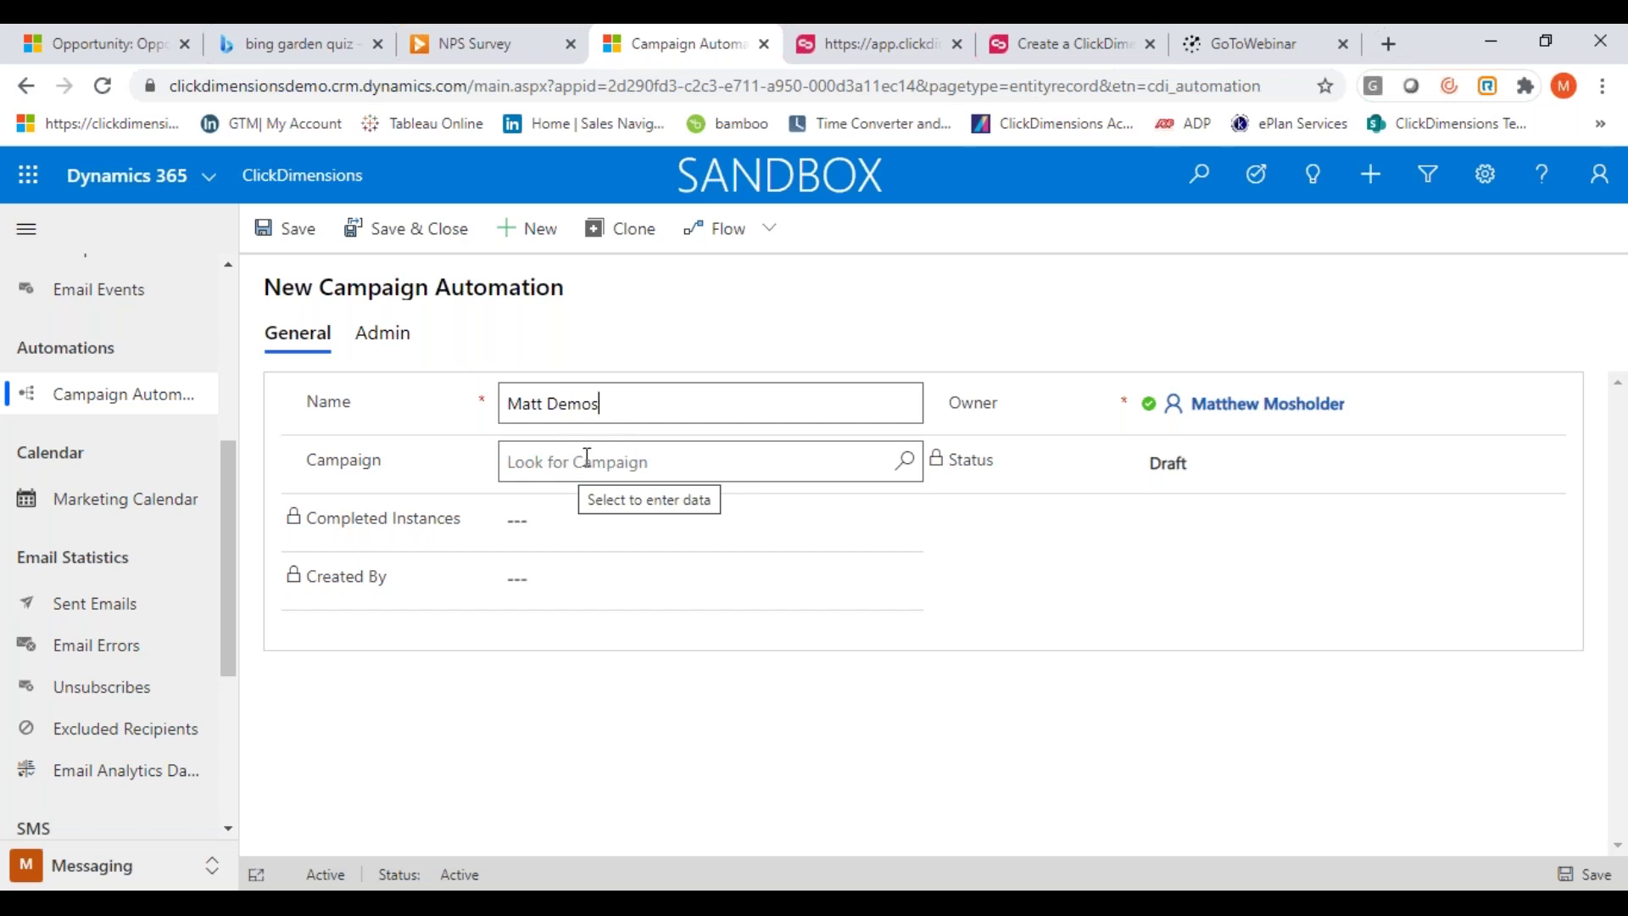
Link the Matt Demo campaign, save the automation, and open its builder
click(573, 461)
text(Matt)
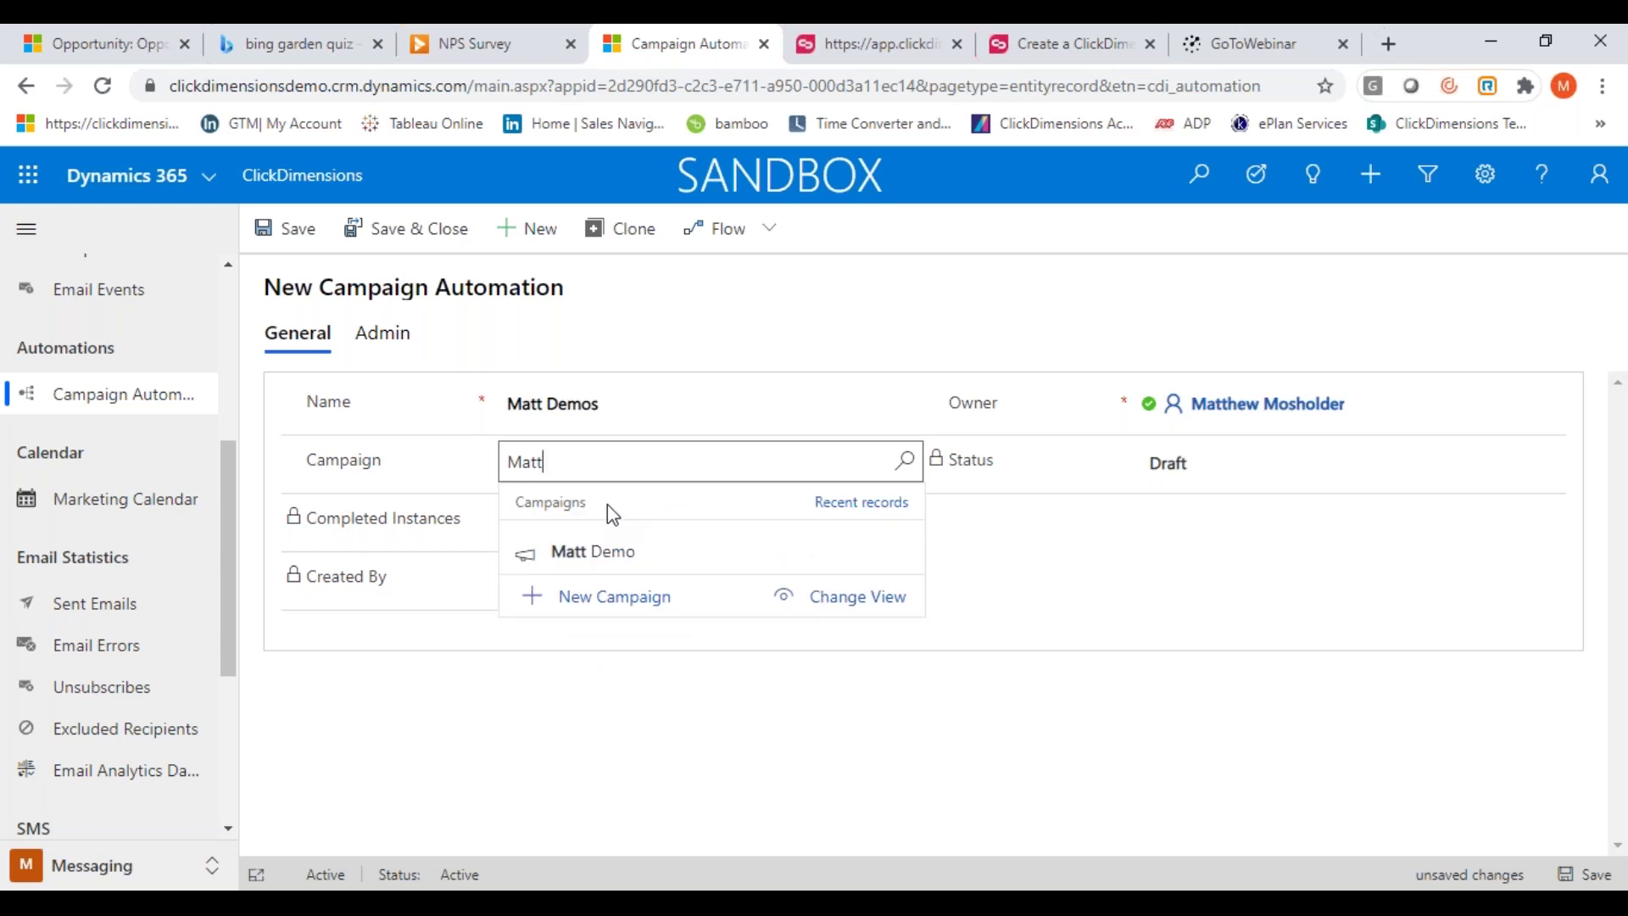
click(592, 552)
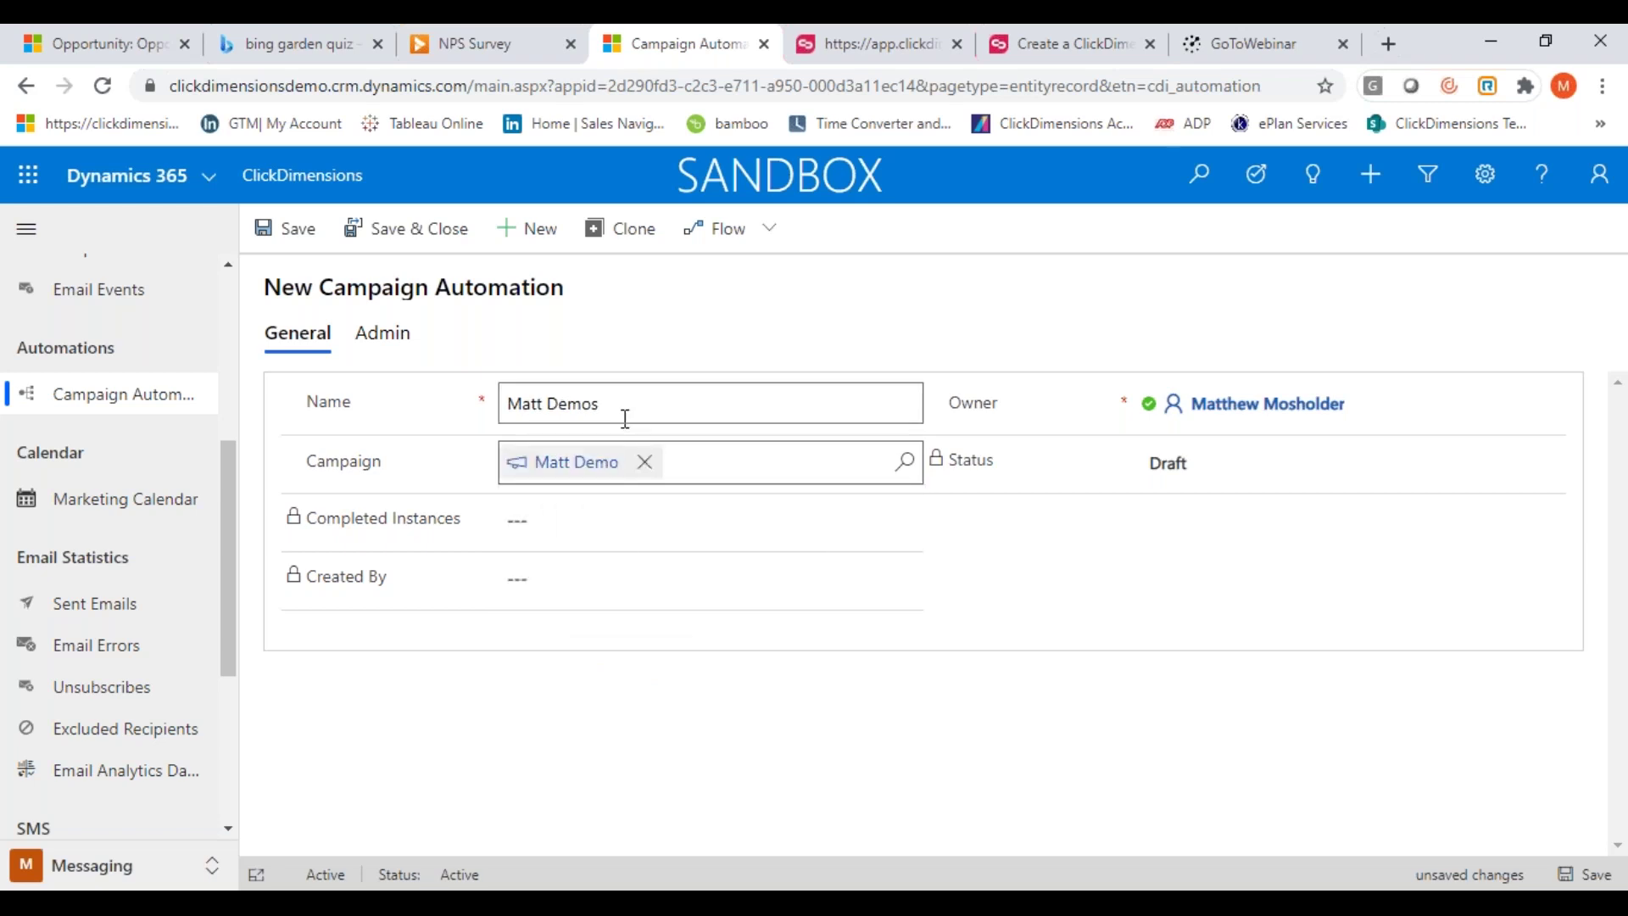
click(807, 307)
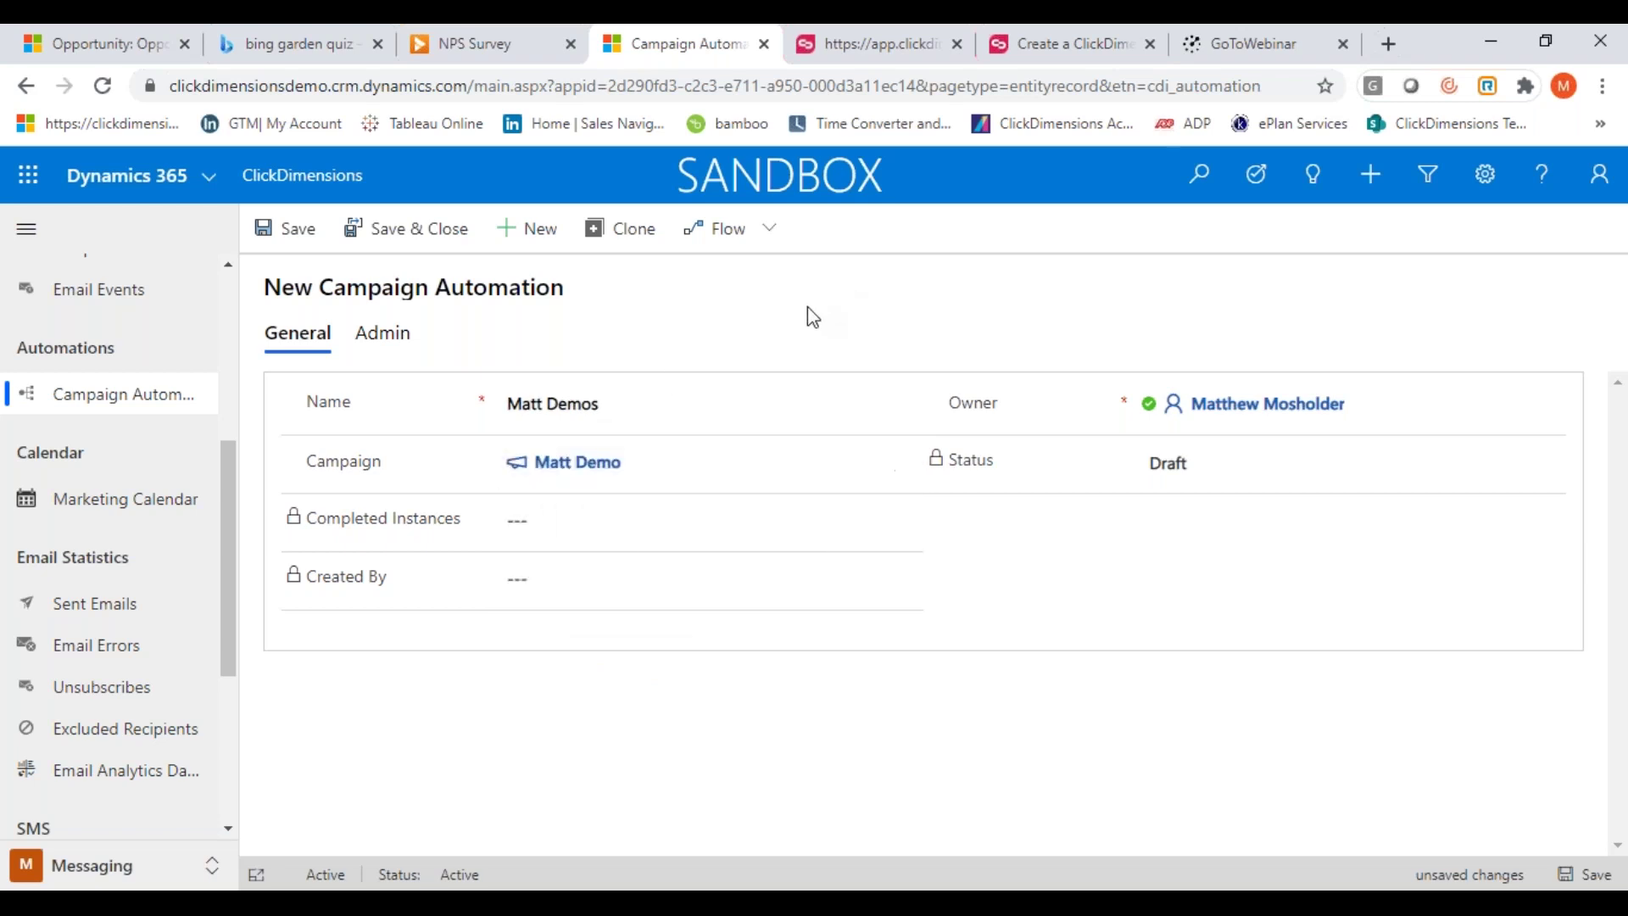
click(296, 241)
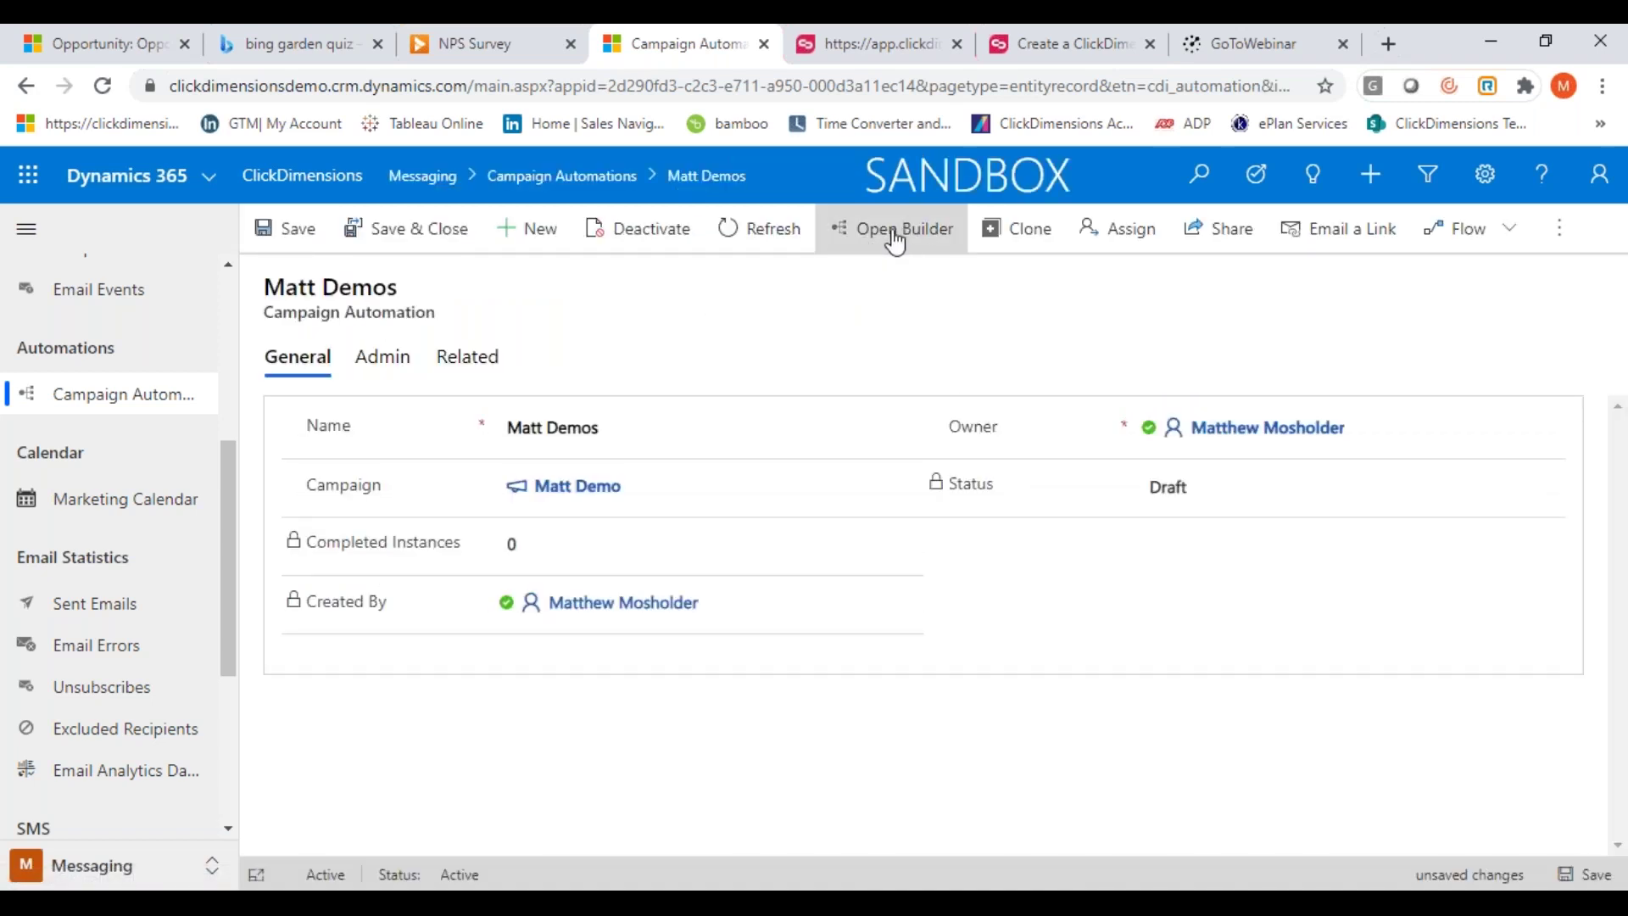
click(895, 237)
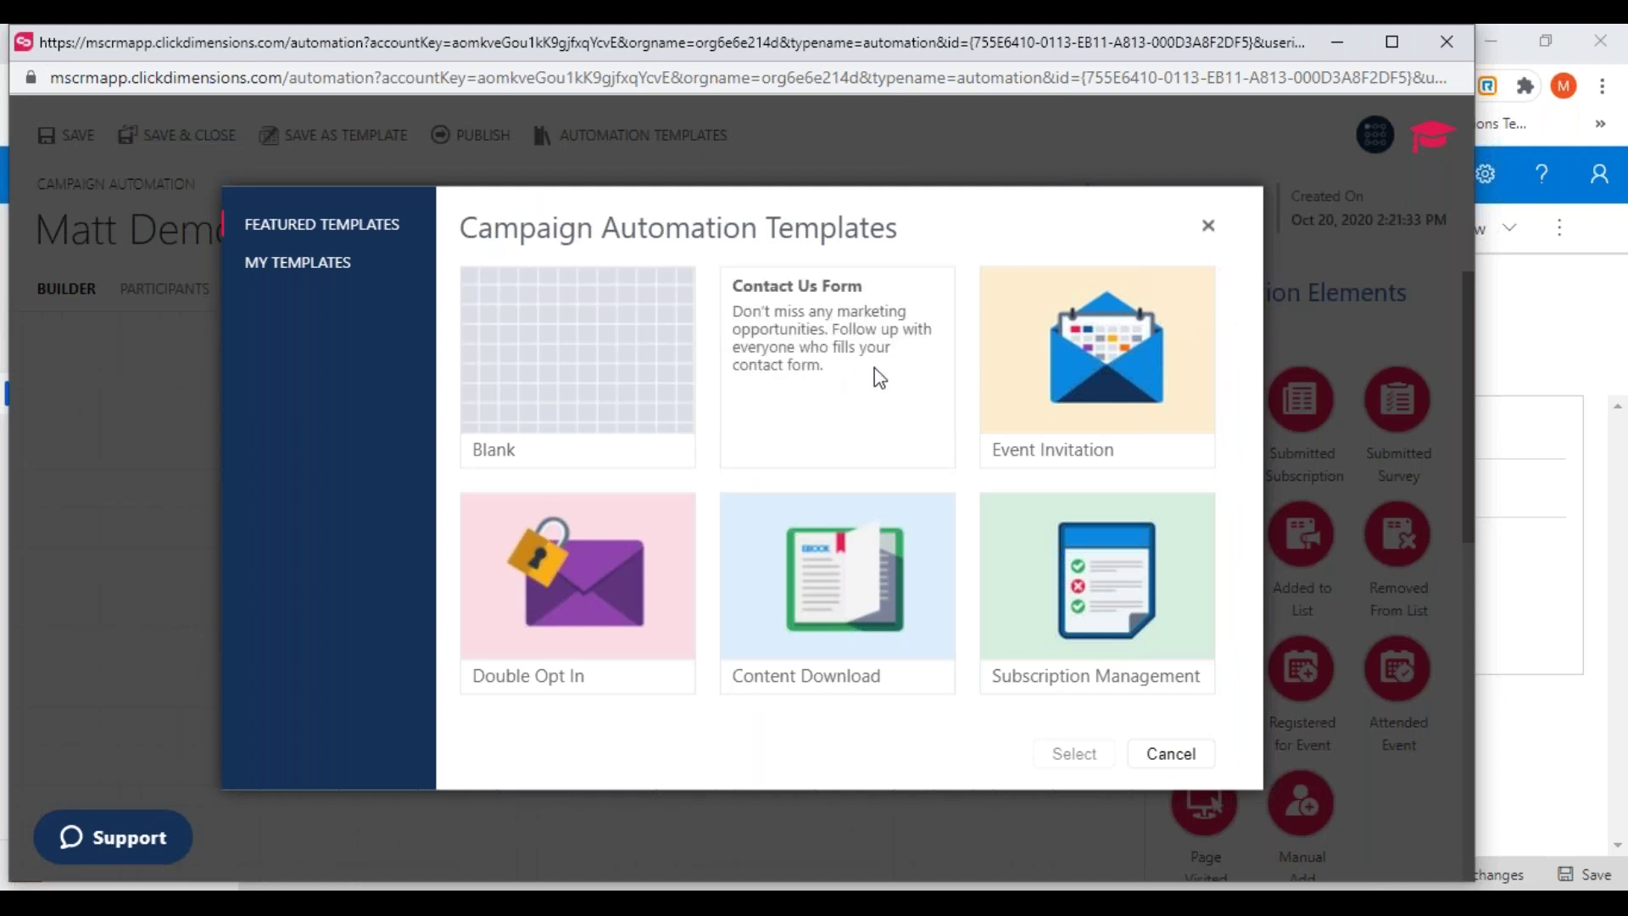
Select the Contact Us Form template for the automation
click(837, 397)
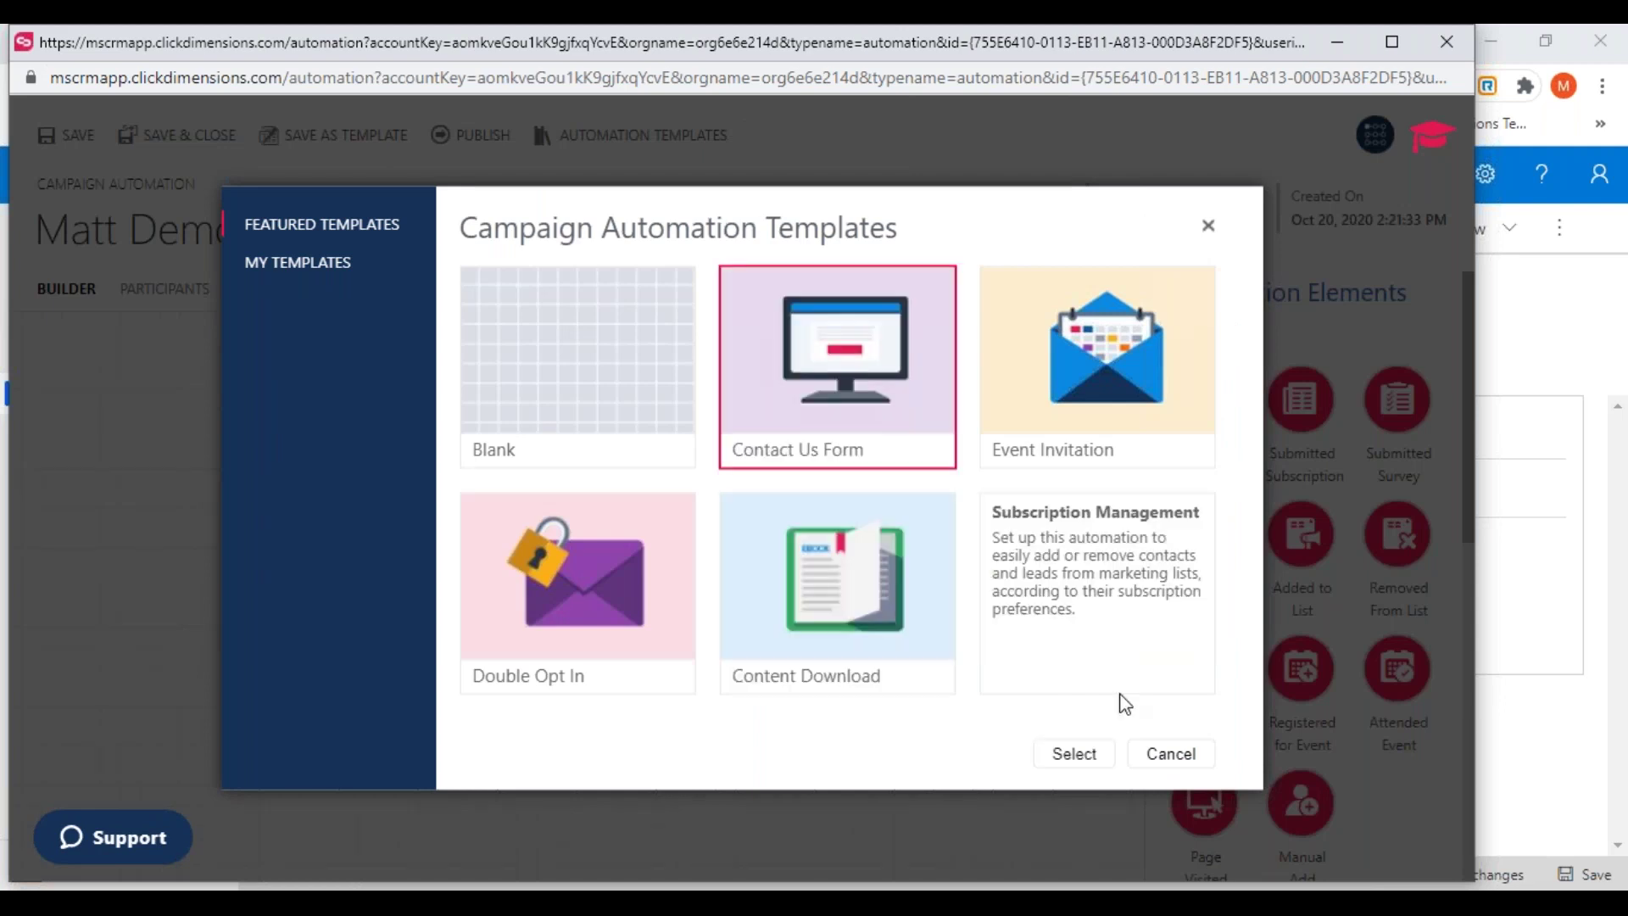
click(1066, 767)
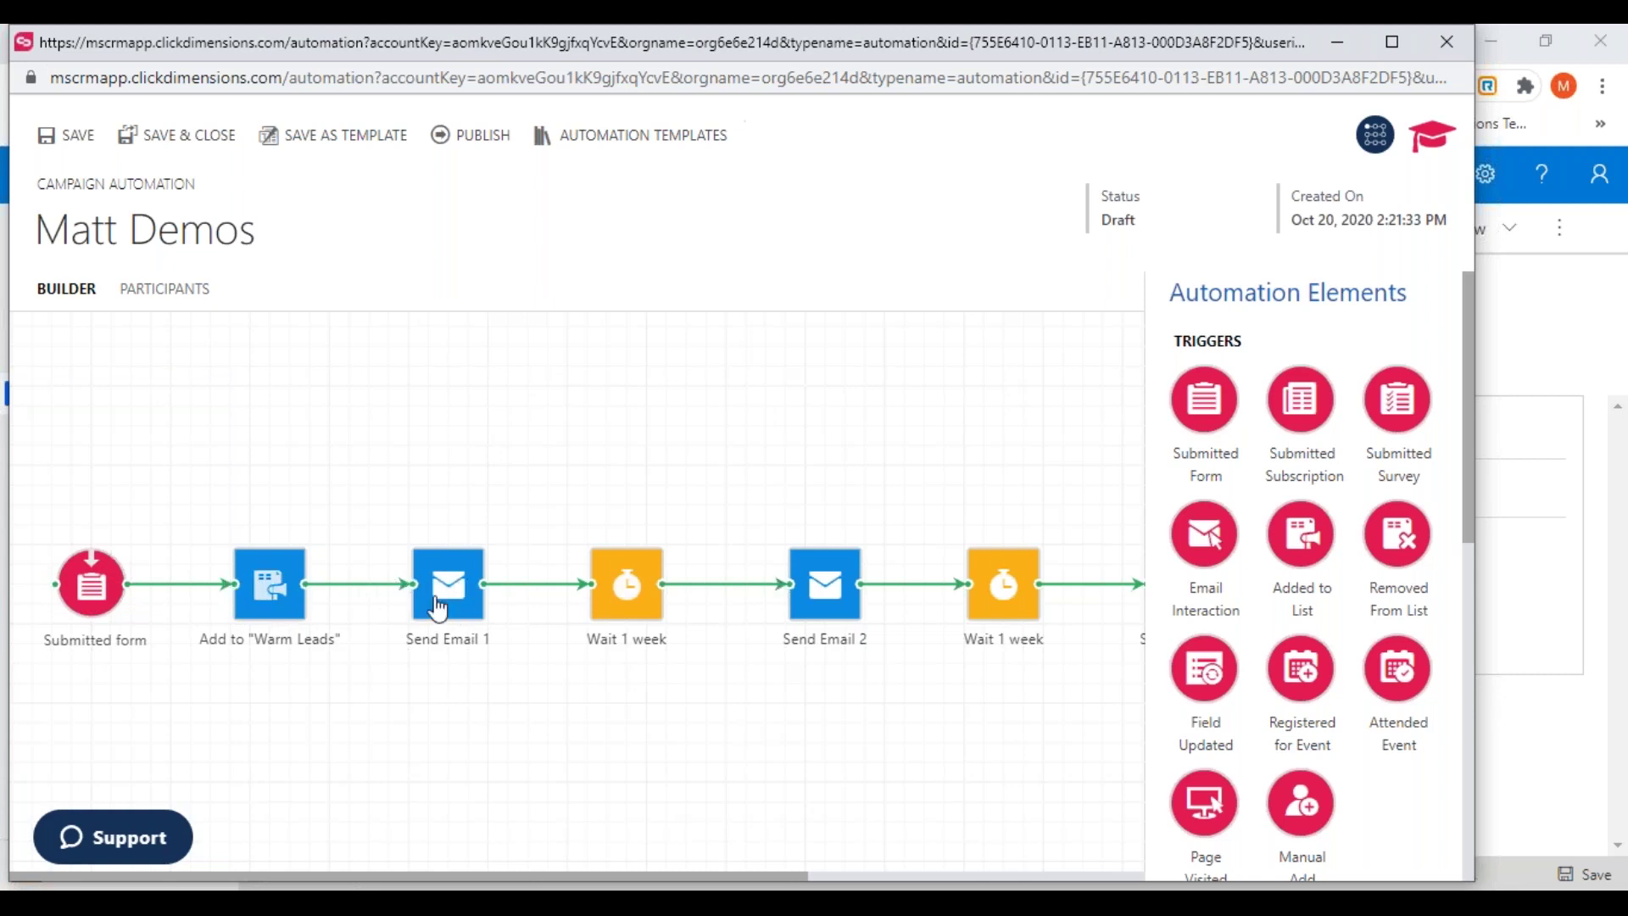
scroll(847, 603, down, 5)
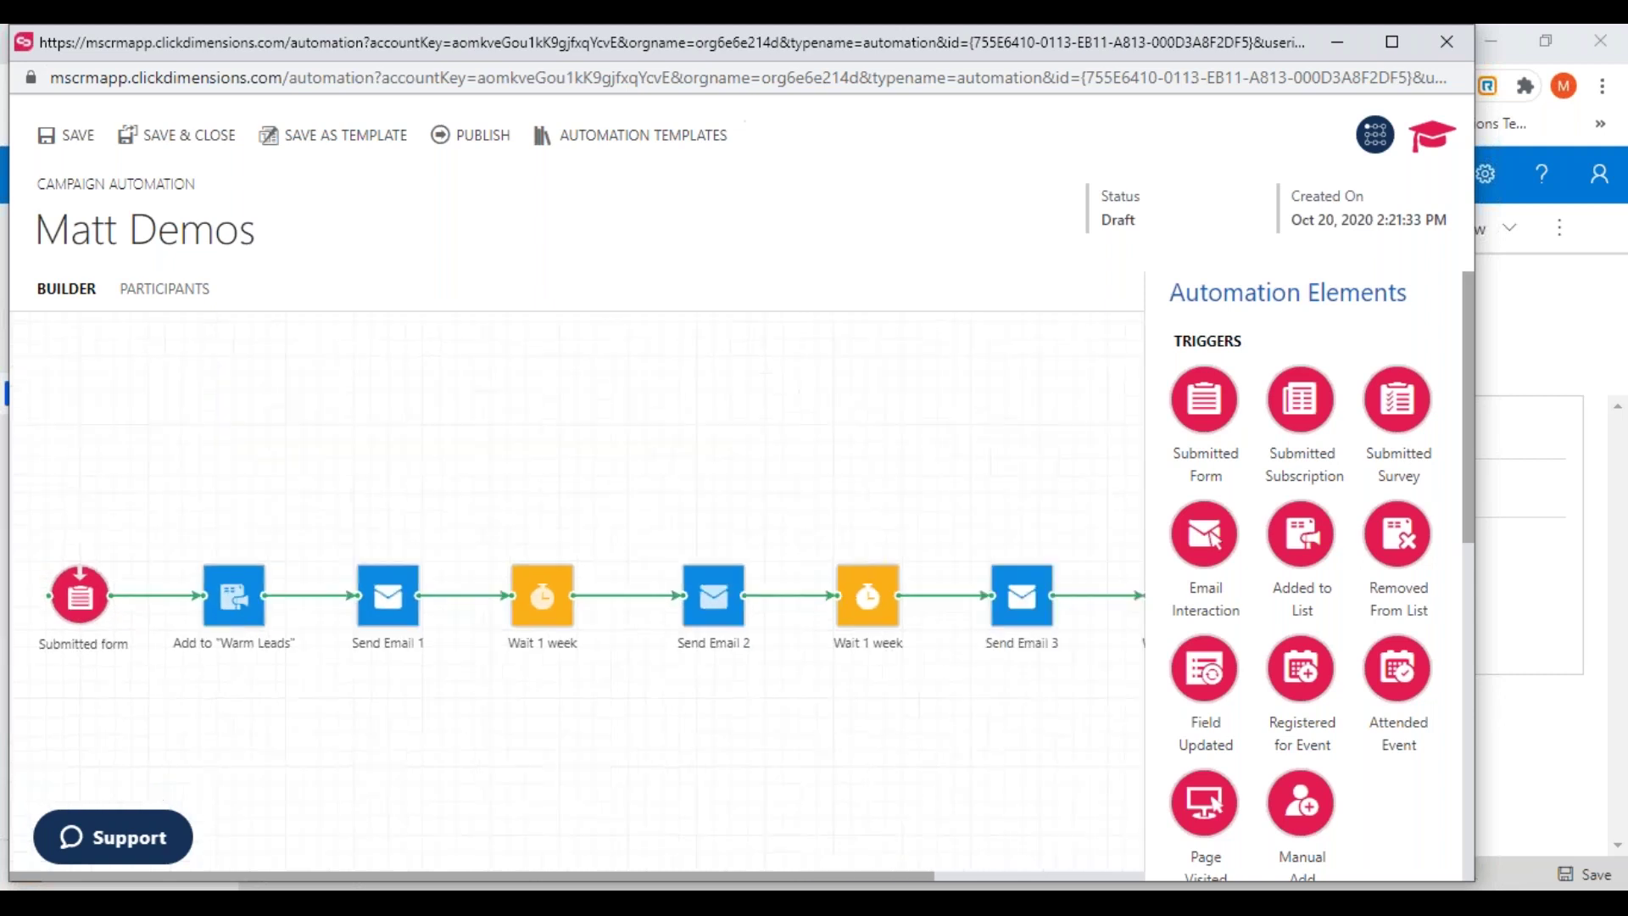
scroll(848, 604, up, 5)
scroll(882, 644, up, 2)
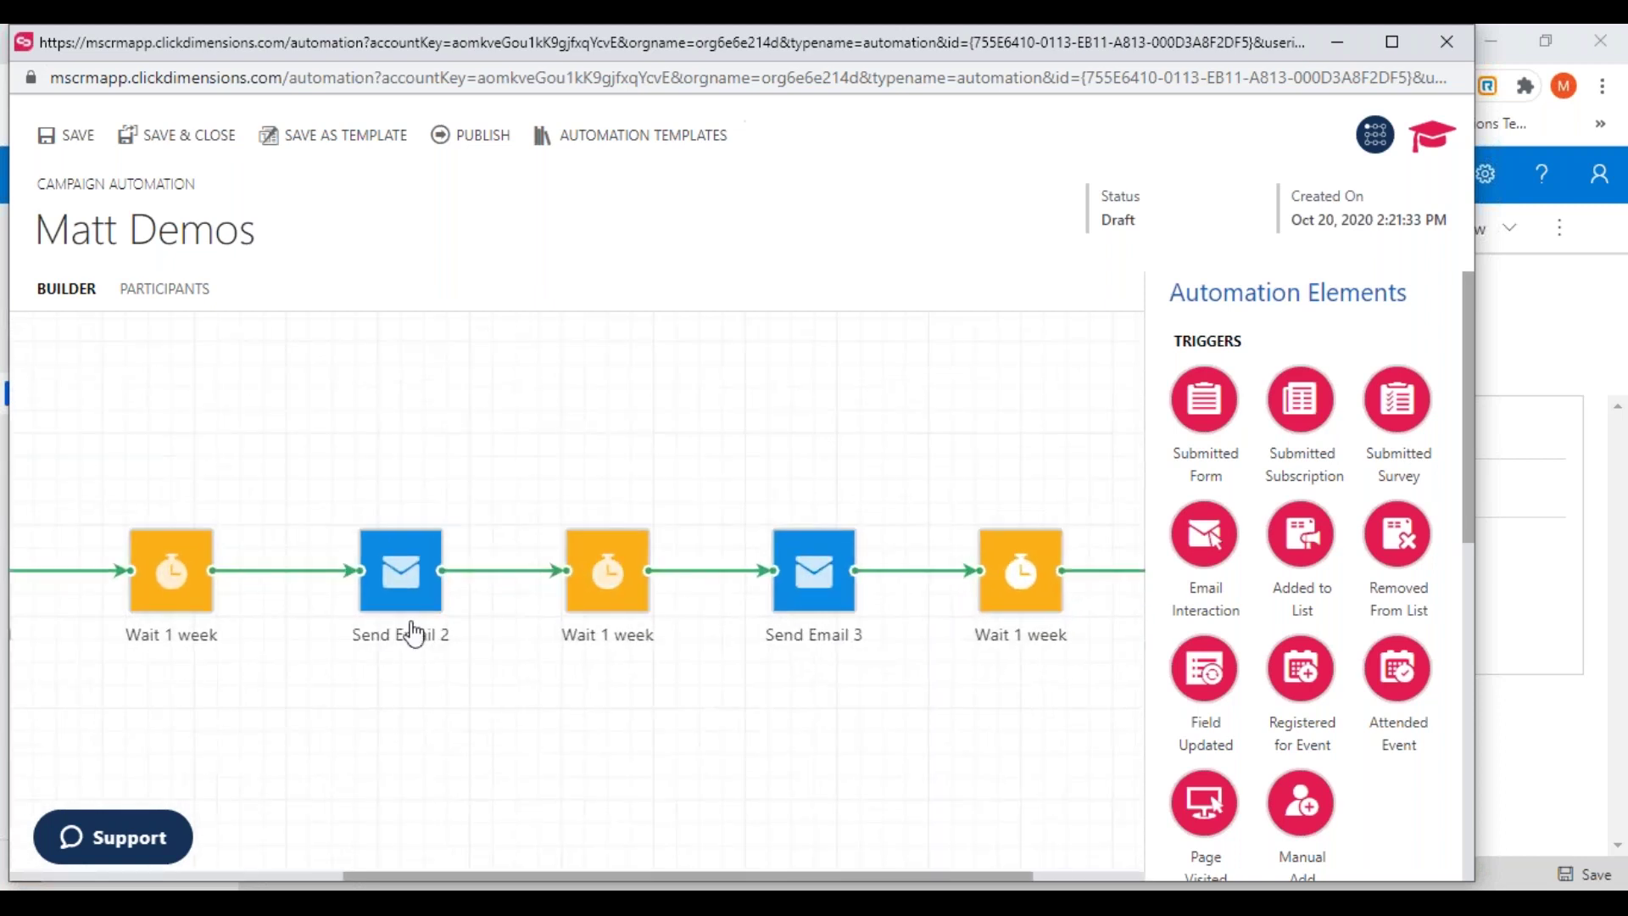
scroll(178, 661, down, 3)
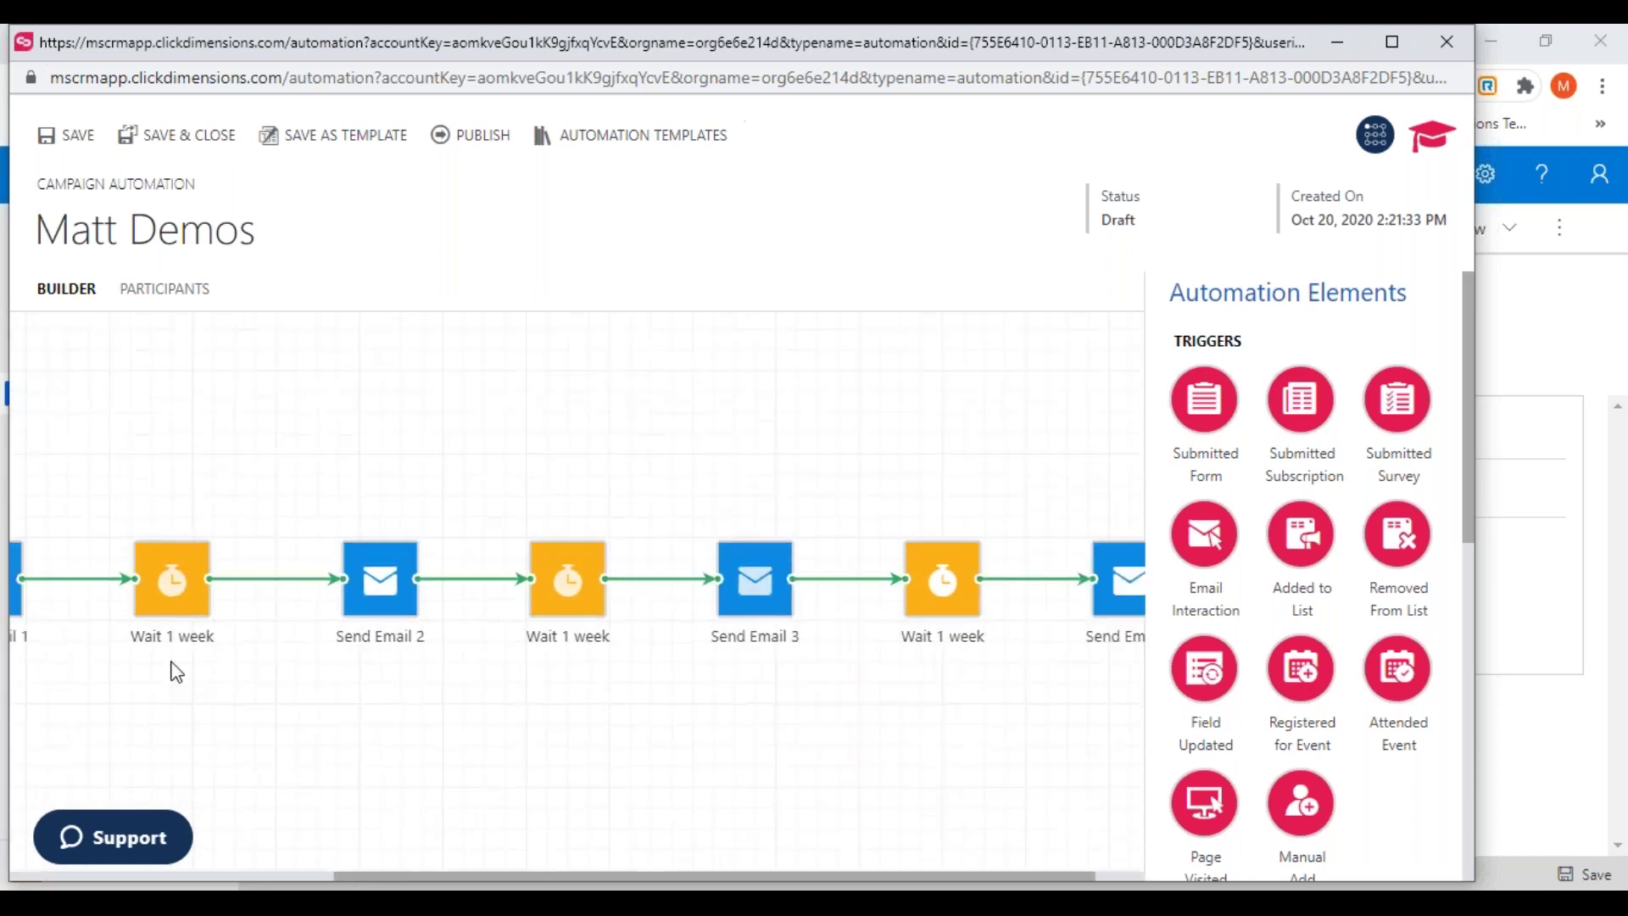
scroll(177, 672, down, 2)
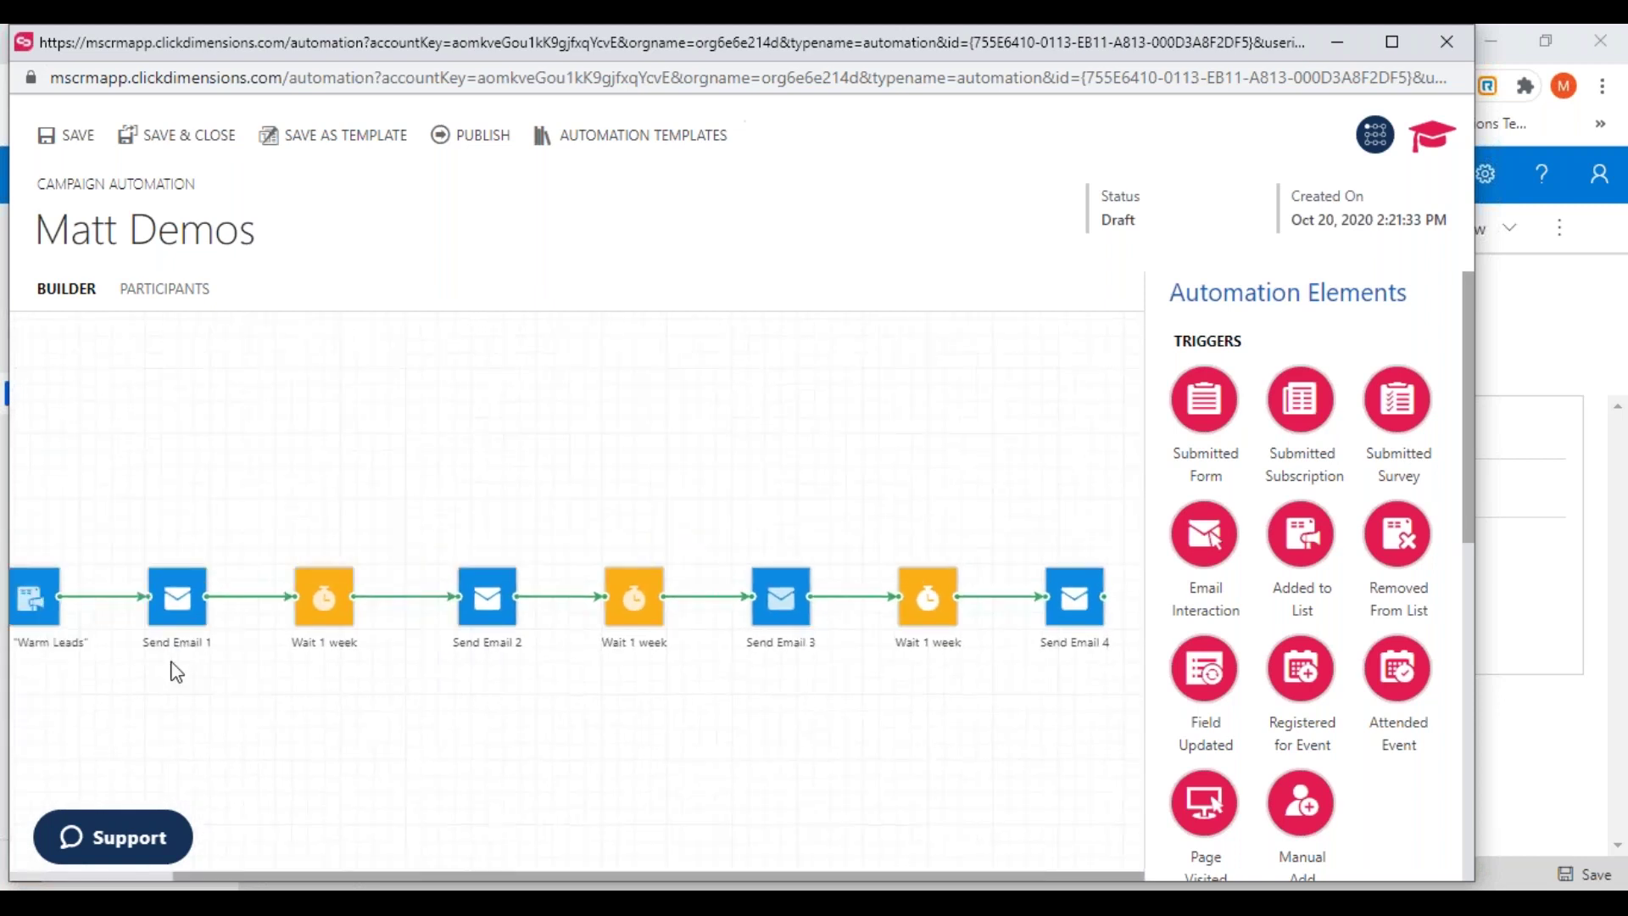
scroll(176, 672, down, 1)
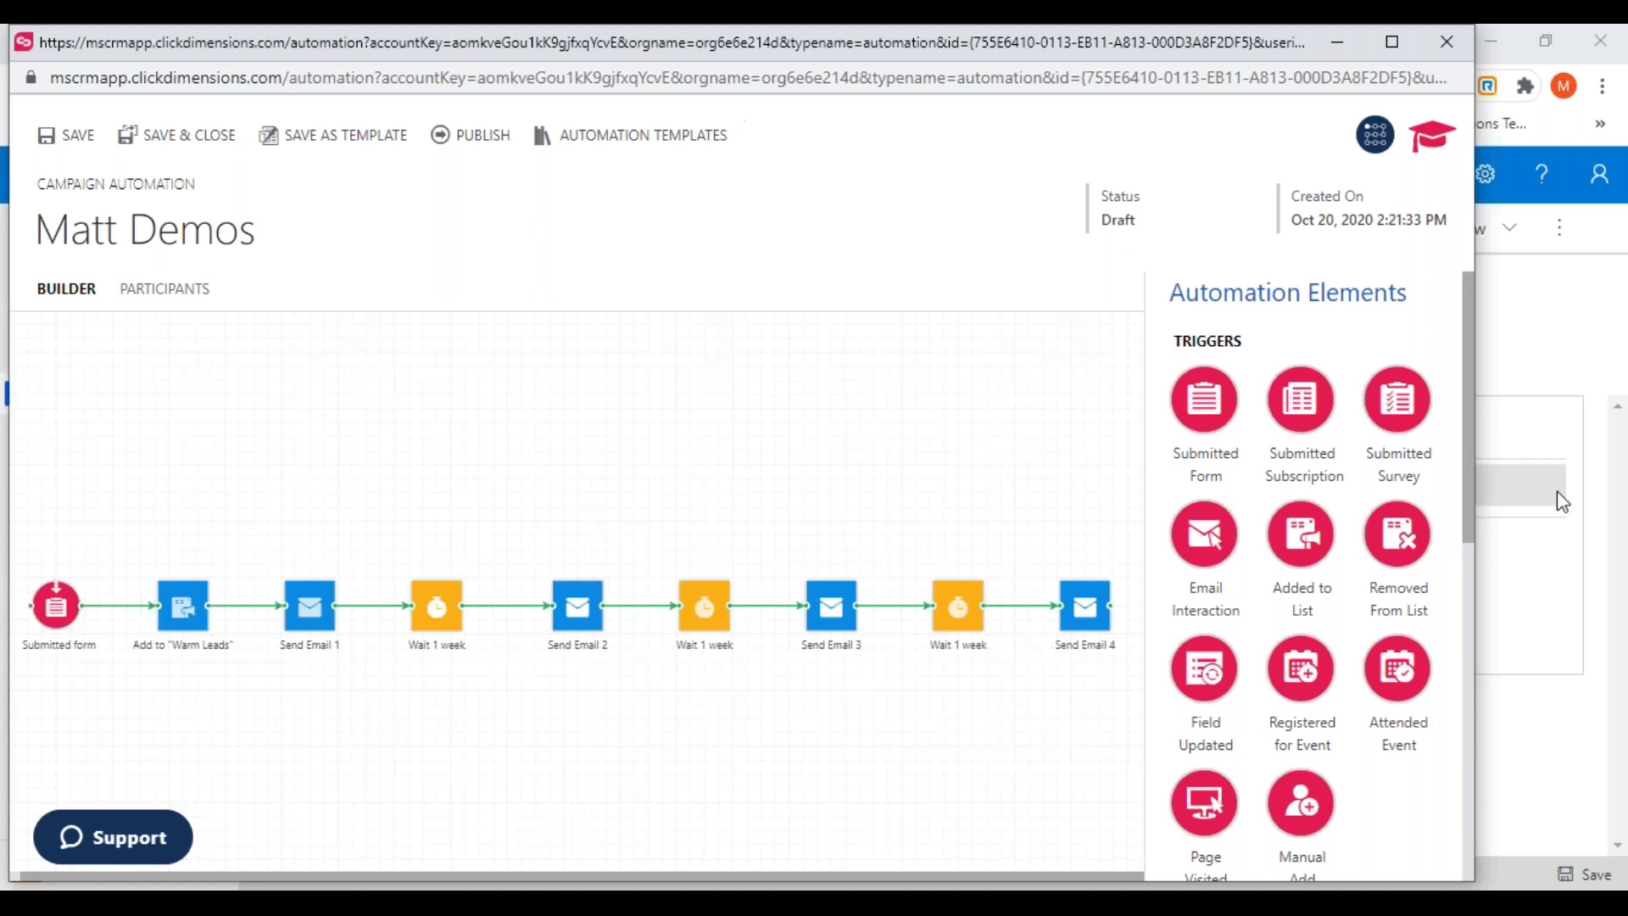
mouse_move(1462, 450)
mouse_down()
mouse_move(1467, 494)
mouse_move(1466, 475)
mouse_up()
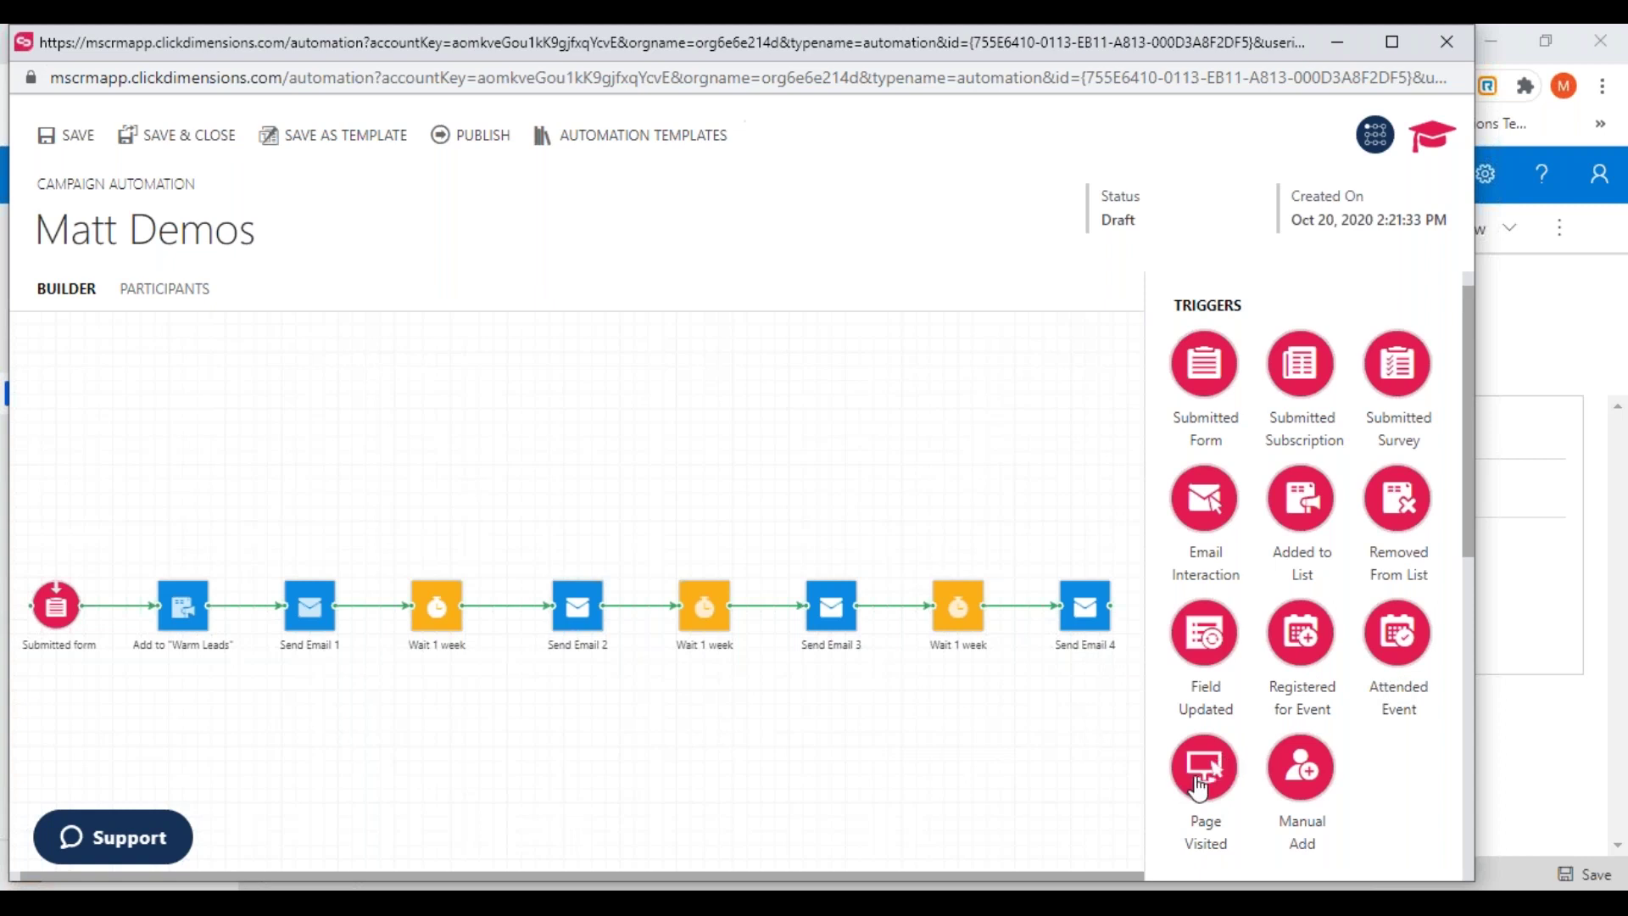
Add a Manual Add trigger and connect it to the Add to "Warm Leads" step
drag(1310, 773, 63, 492)
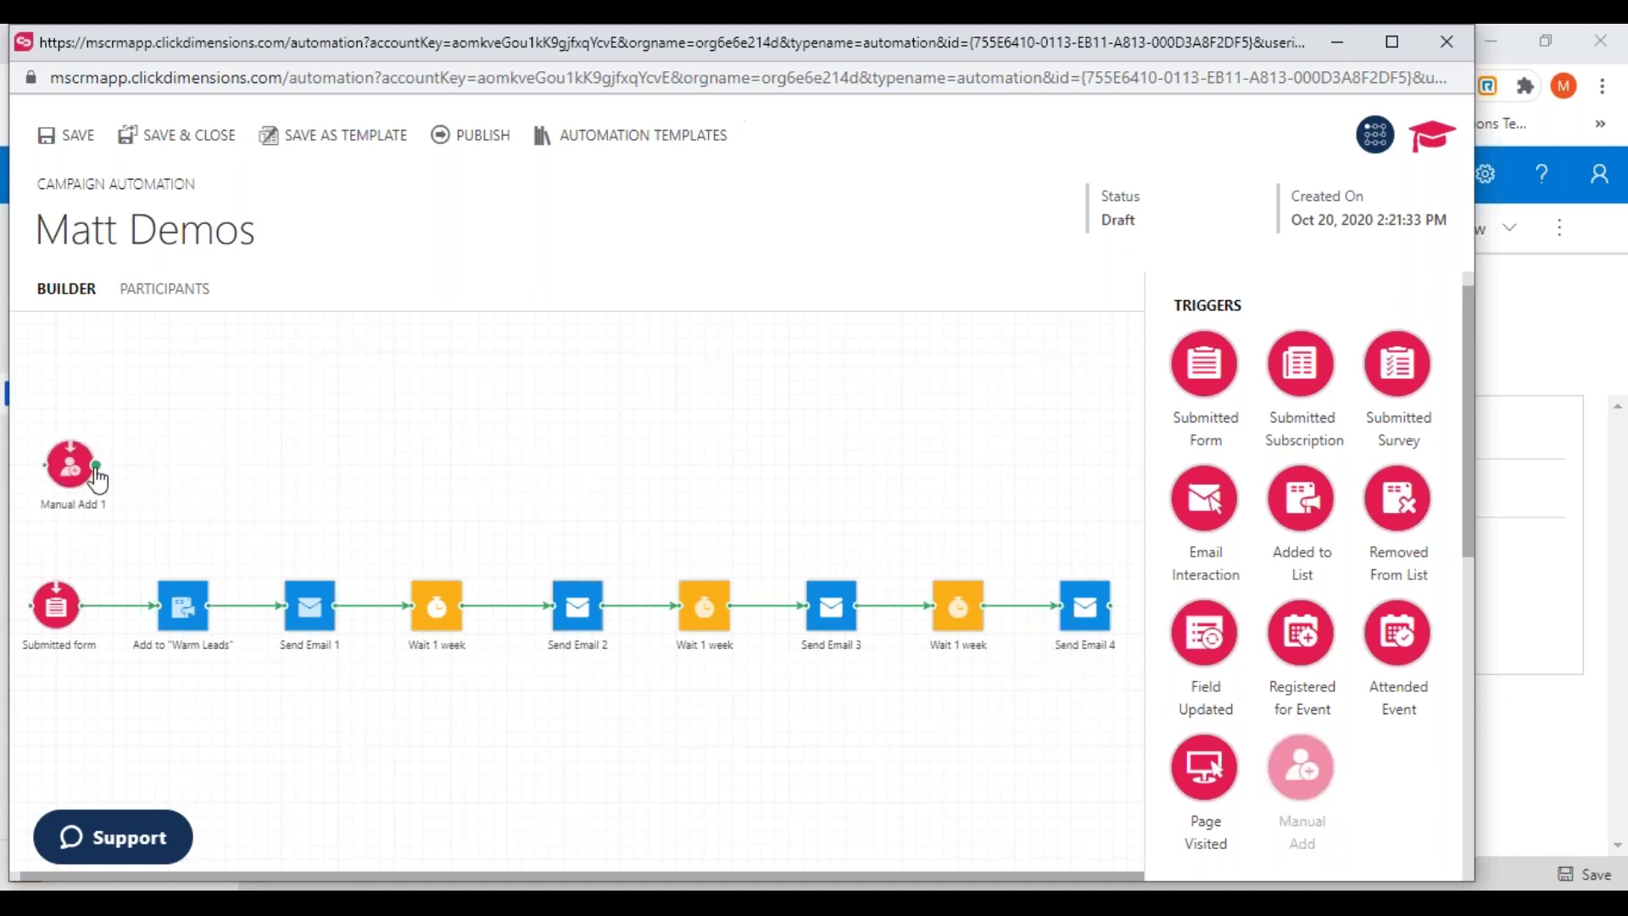
drag(95, 468, 183, 619)
drag(70, 468, 55, 468)
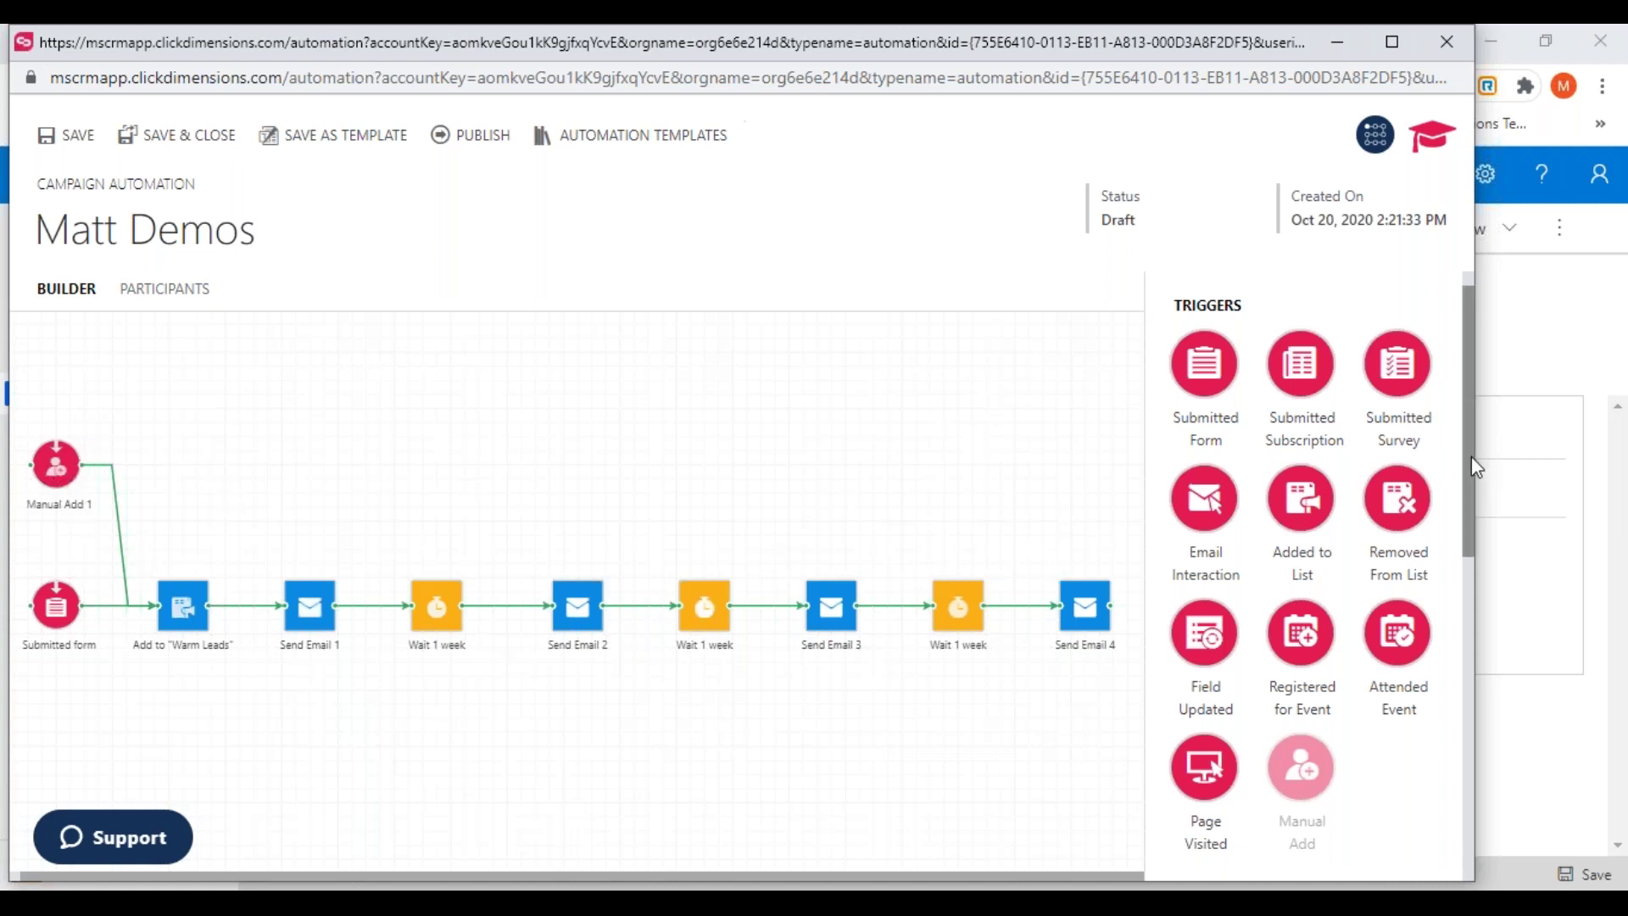
drag(1469, 469, 1435, 717)
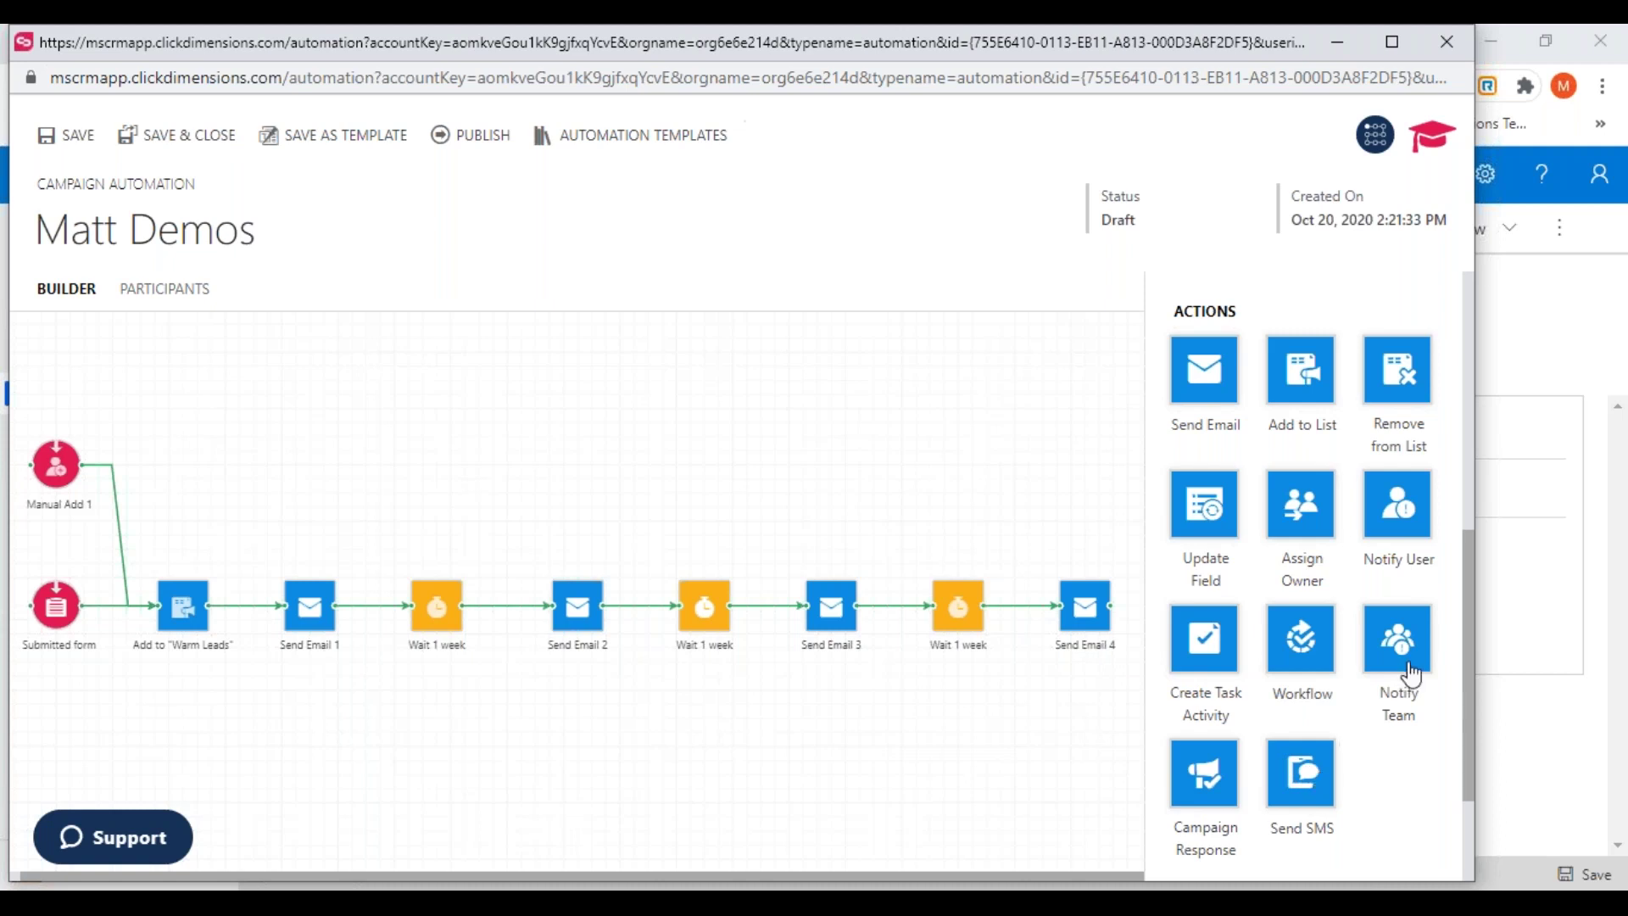
drag(1460, 603, 1462, 819)
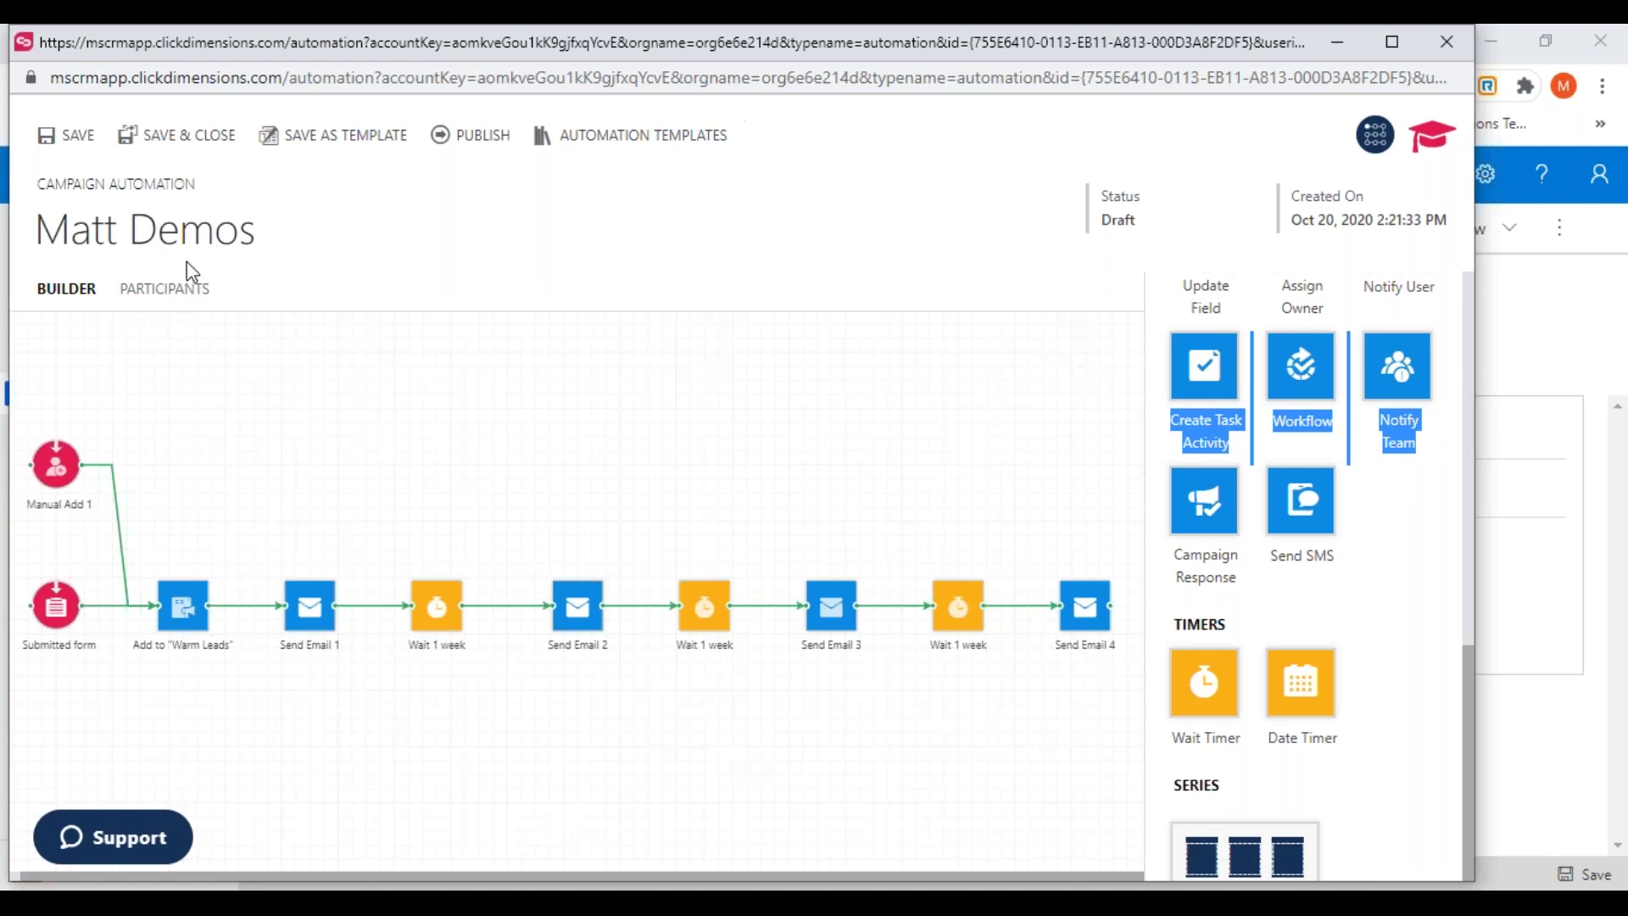
Replace the Matt Demos Contact Us Form workflow with the Blank automation template
click(616, 146)
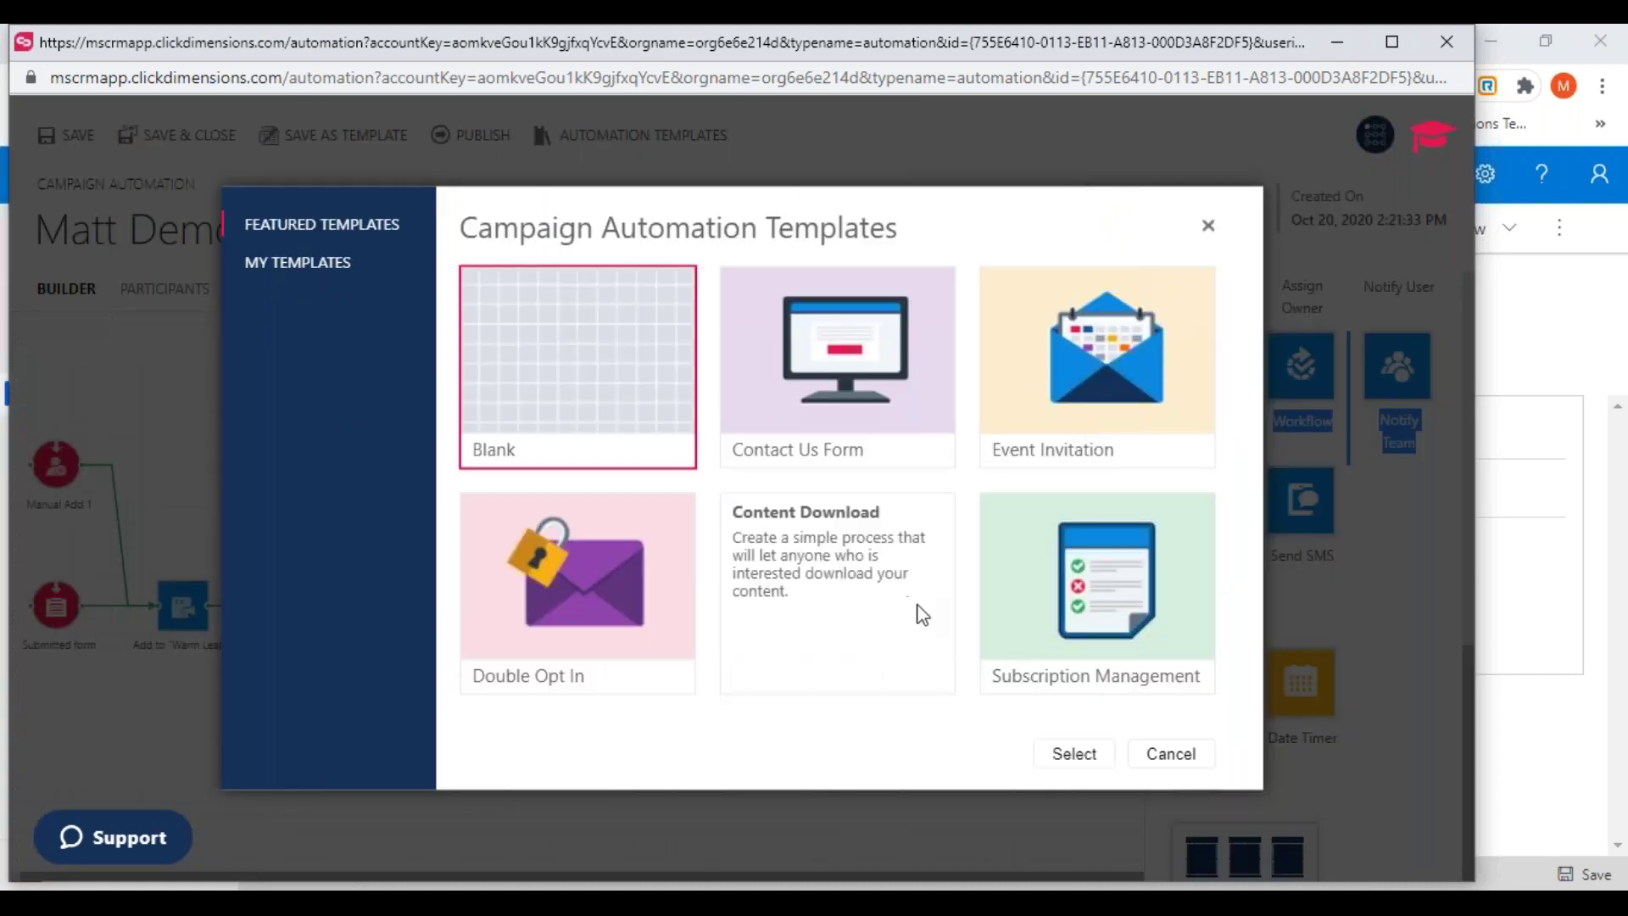
click(1074, 756)
click(837, 567)
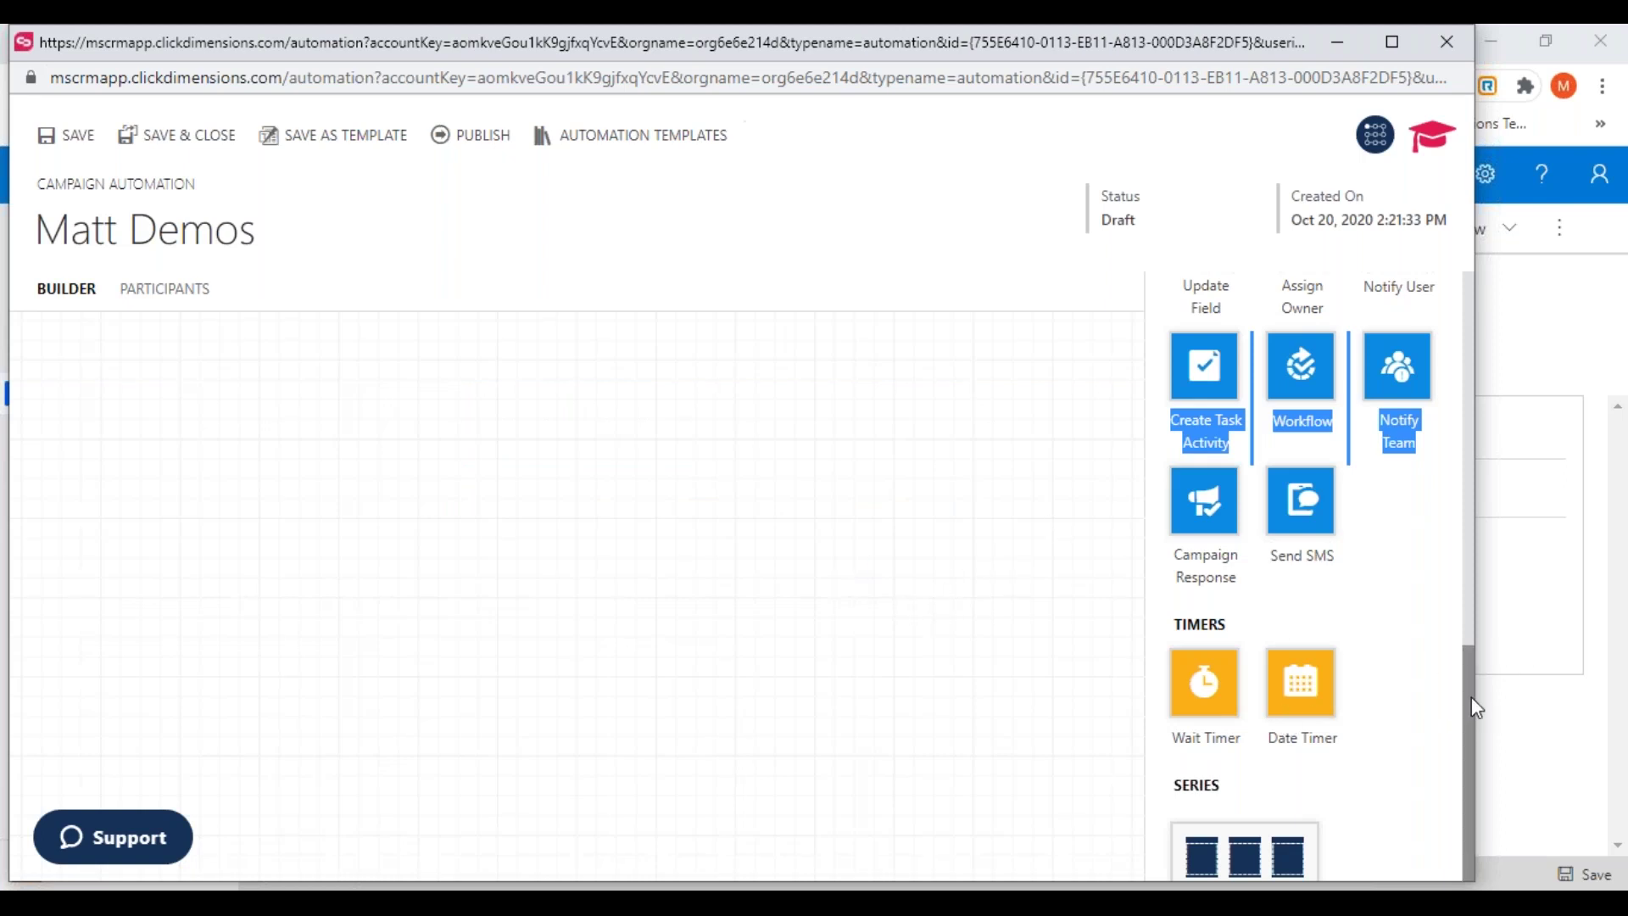
drag(1476, 705, 1480, 331)
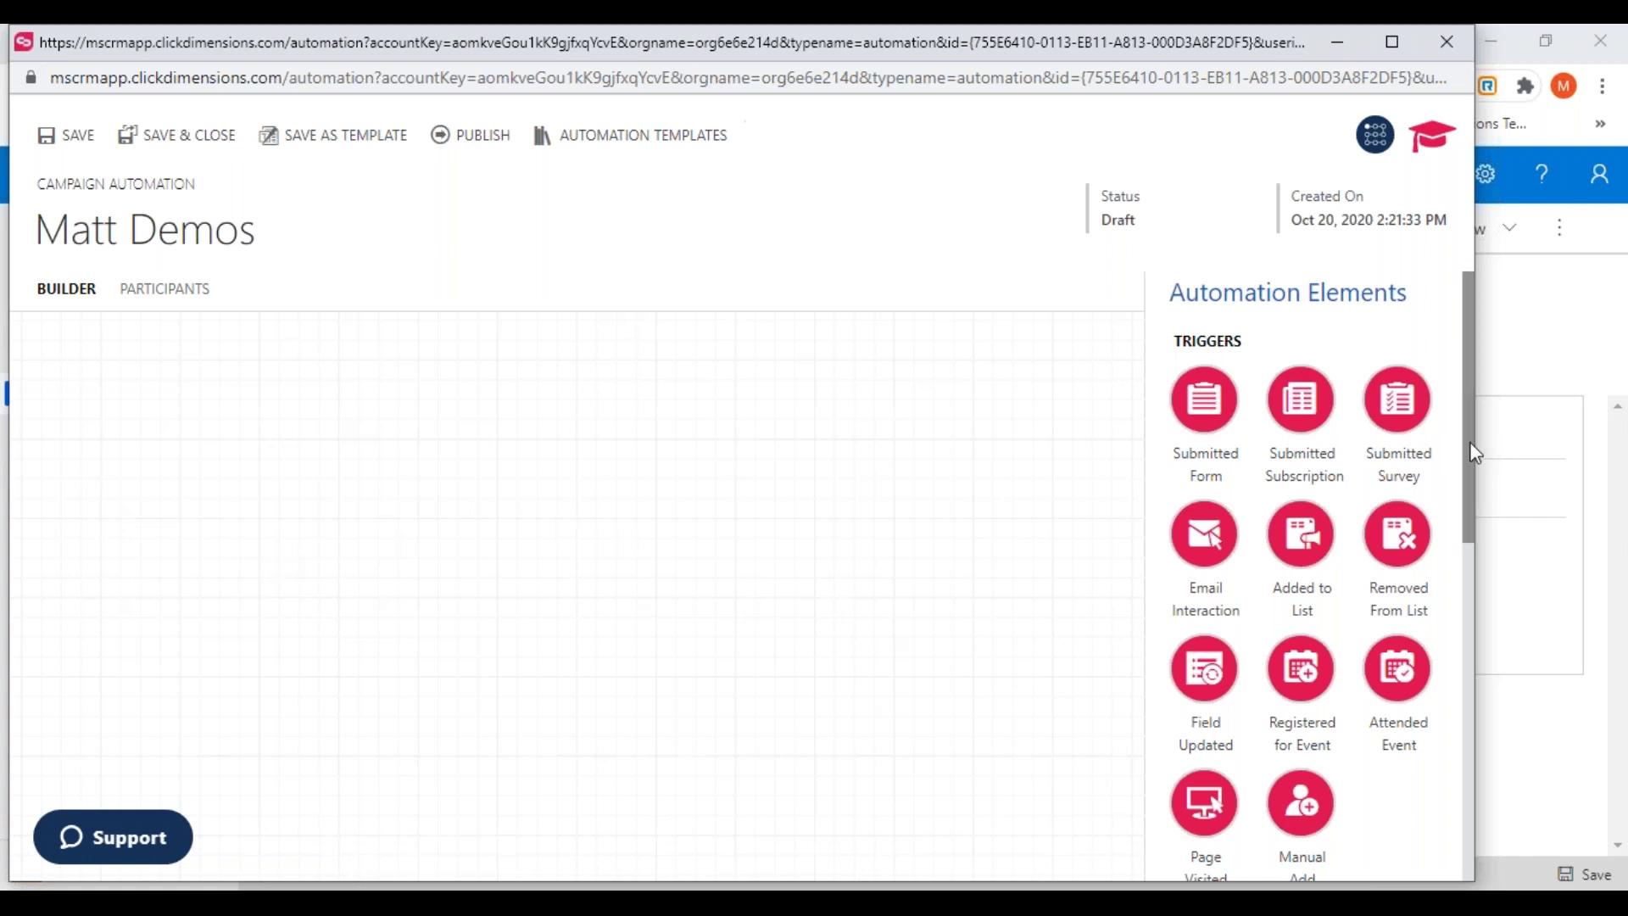
scroll(1461, 466, down, 1)
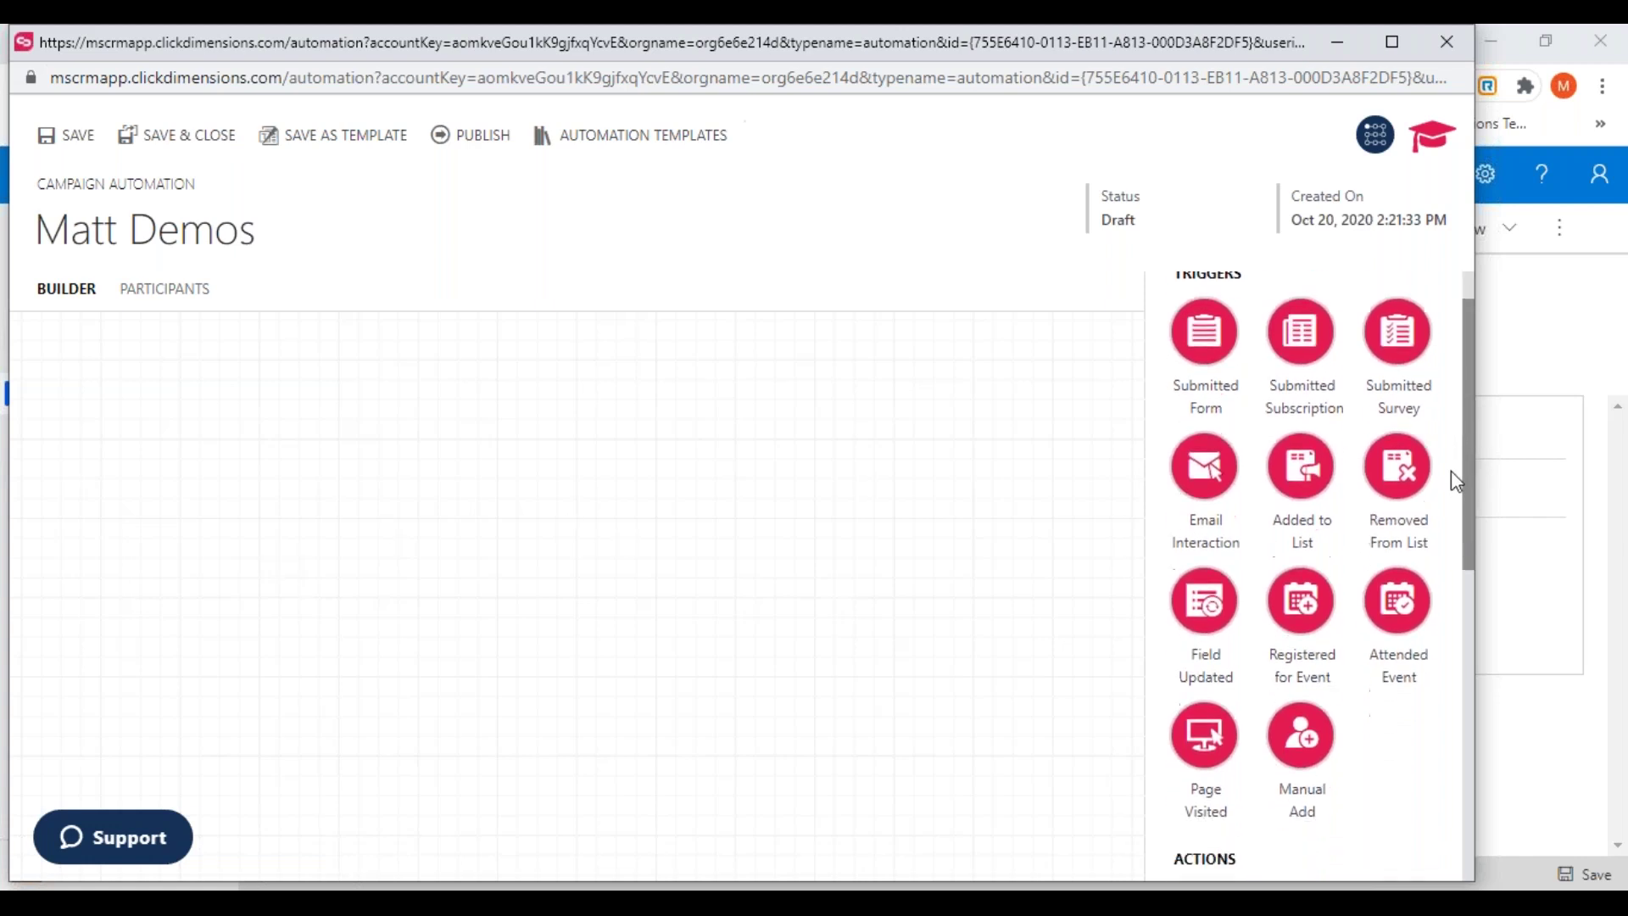
scroll(1451, 470, up, 1)
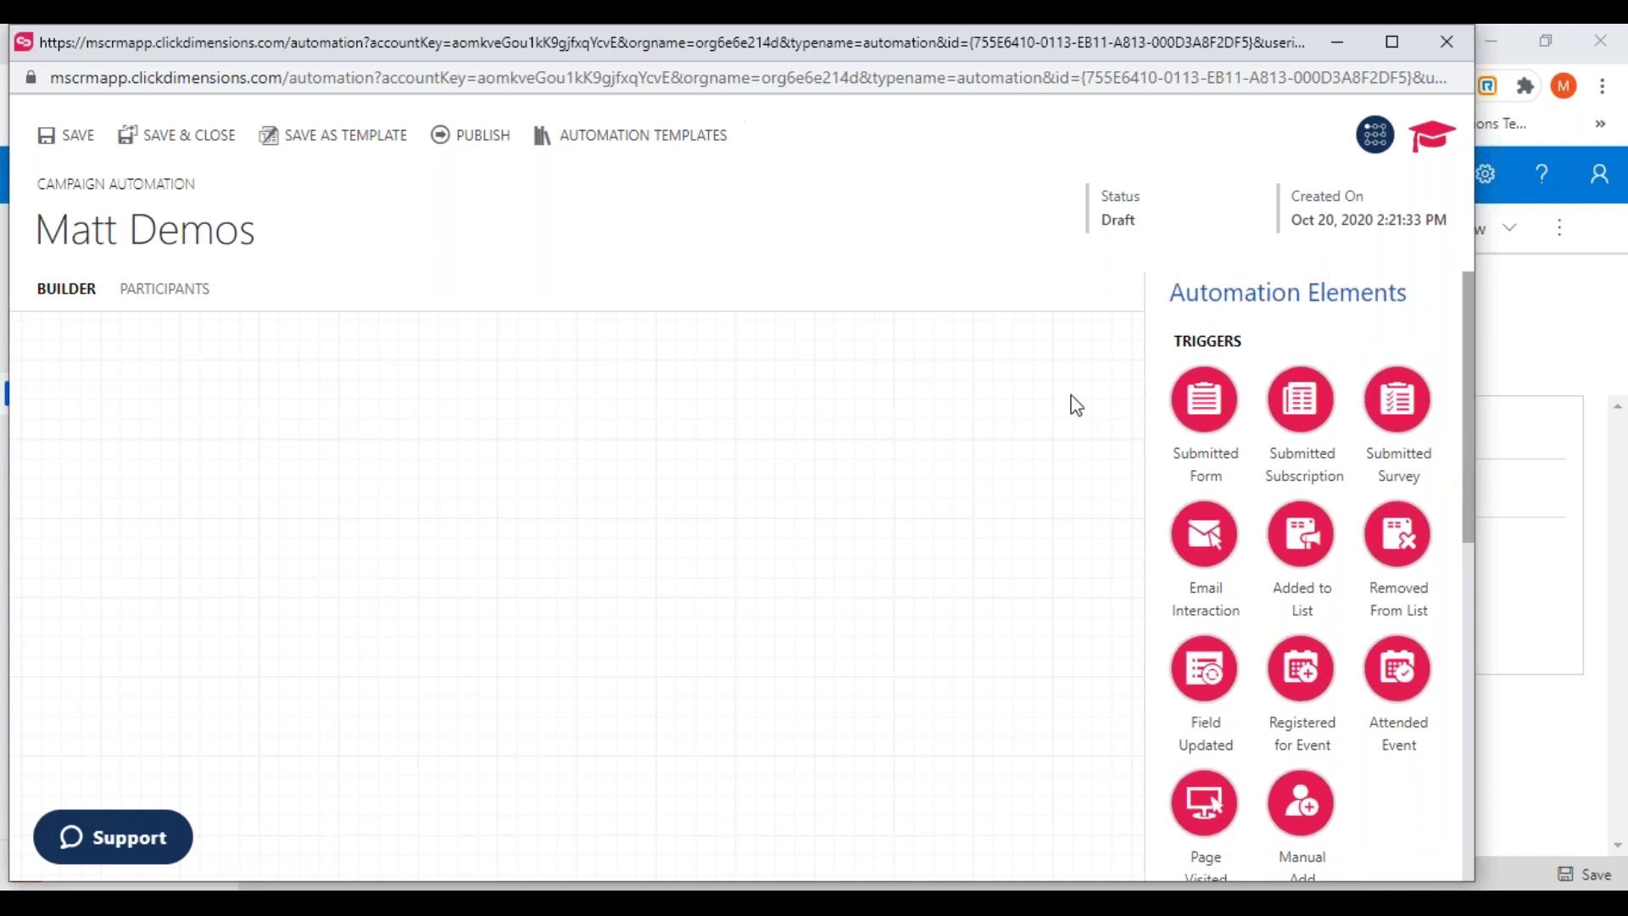
Place a Submitted Form trigger and three Assign Owner actions on the empty canvas
drag(1205, 409, 155, 601)
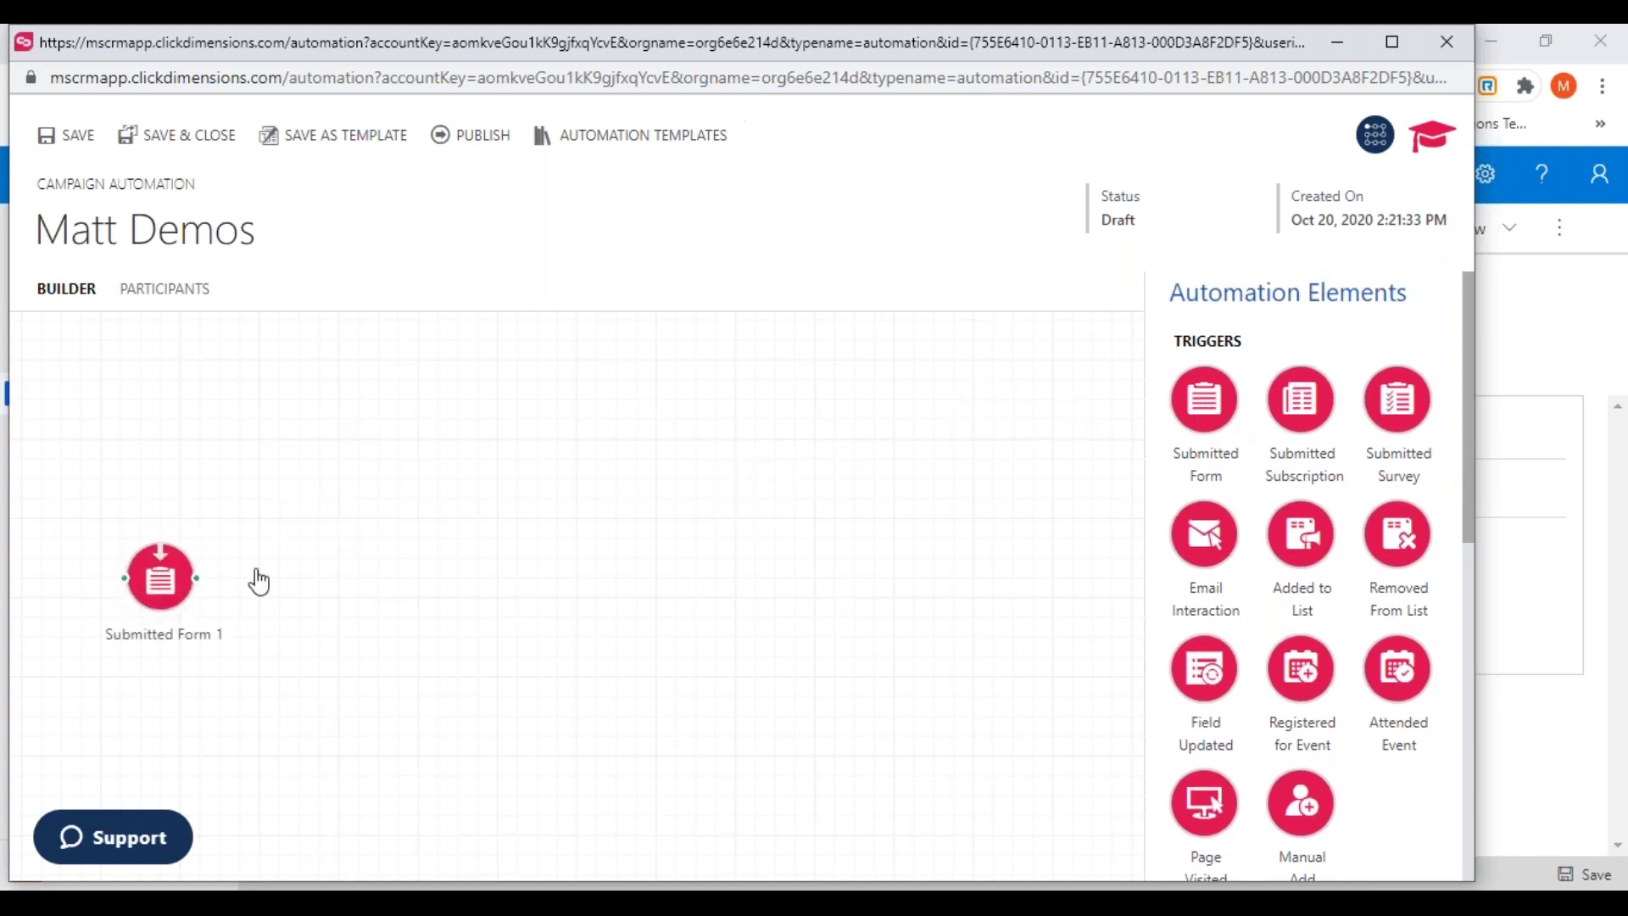
drag(1469, 448, 1456, 721)
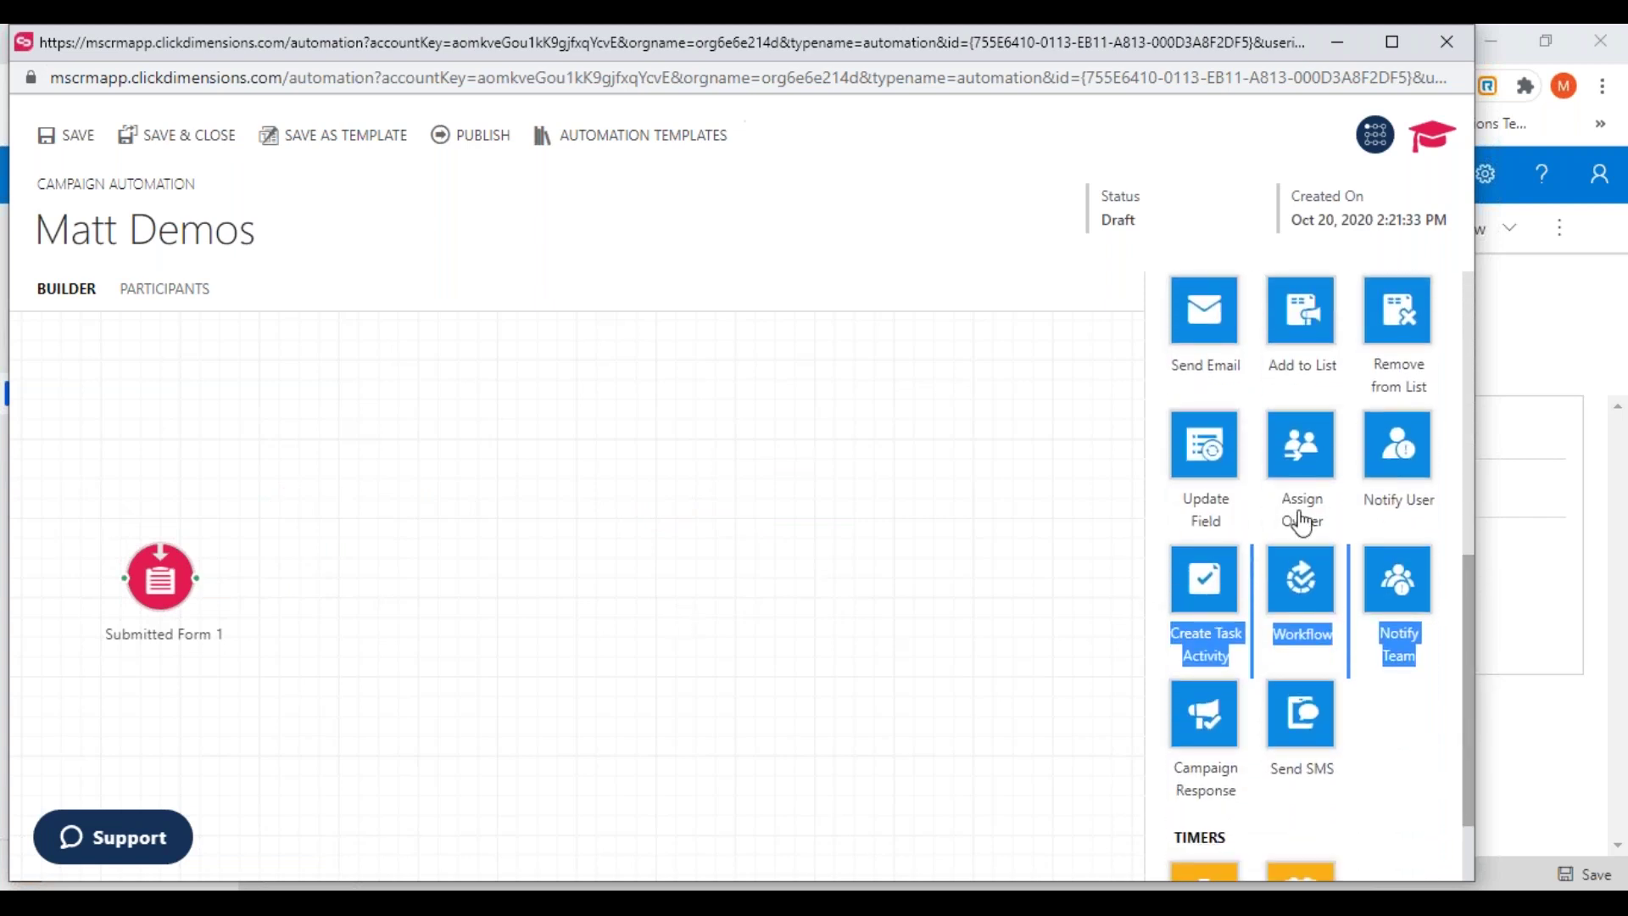
drag(1300, 468, 323, 468)
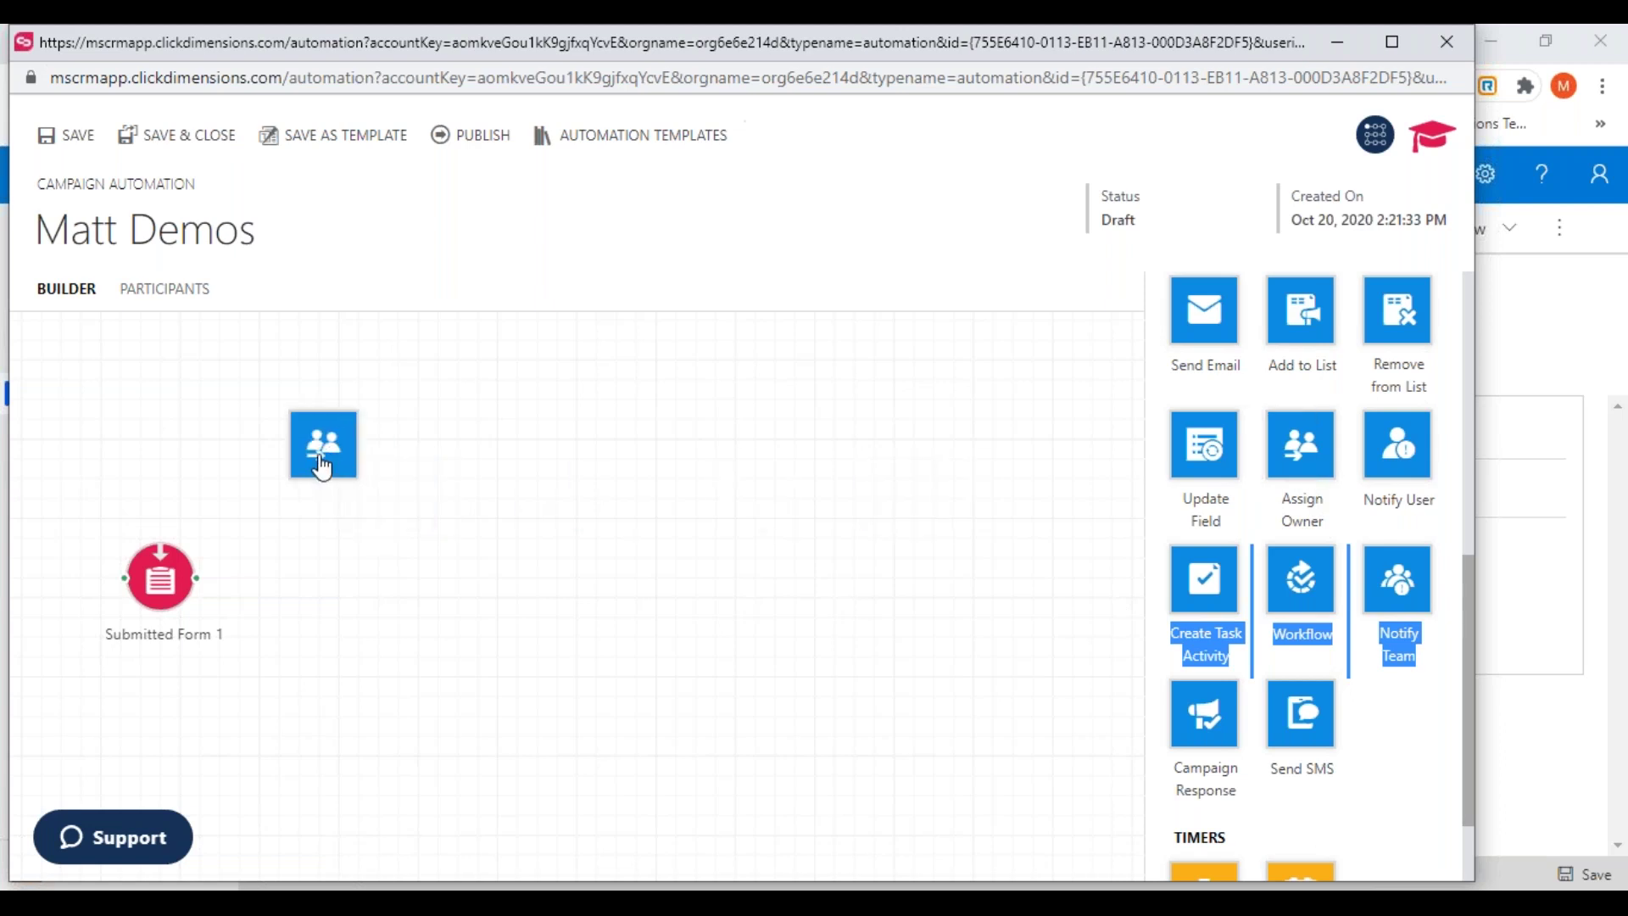
drag(1304, 469, 298, 577)
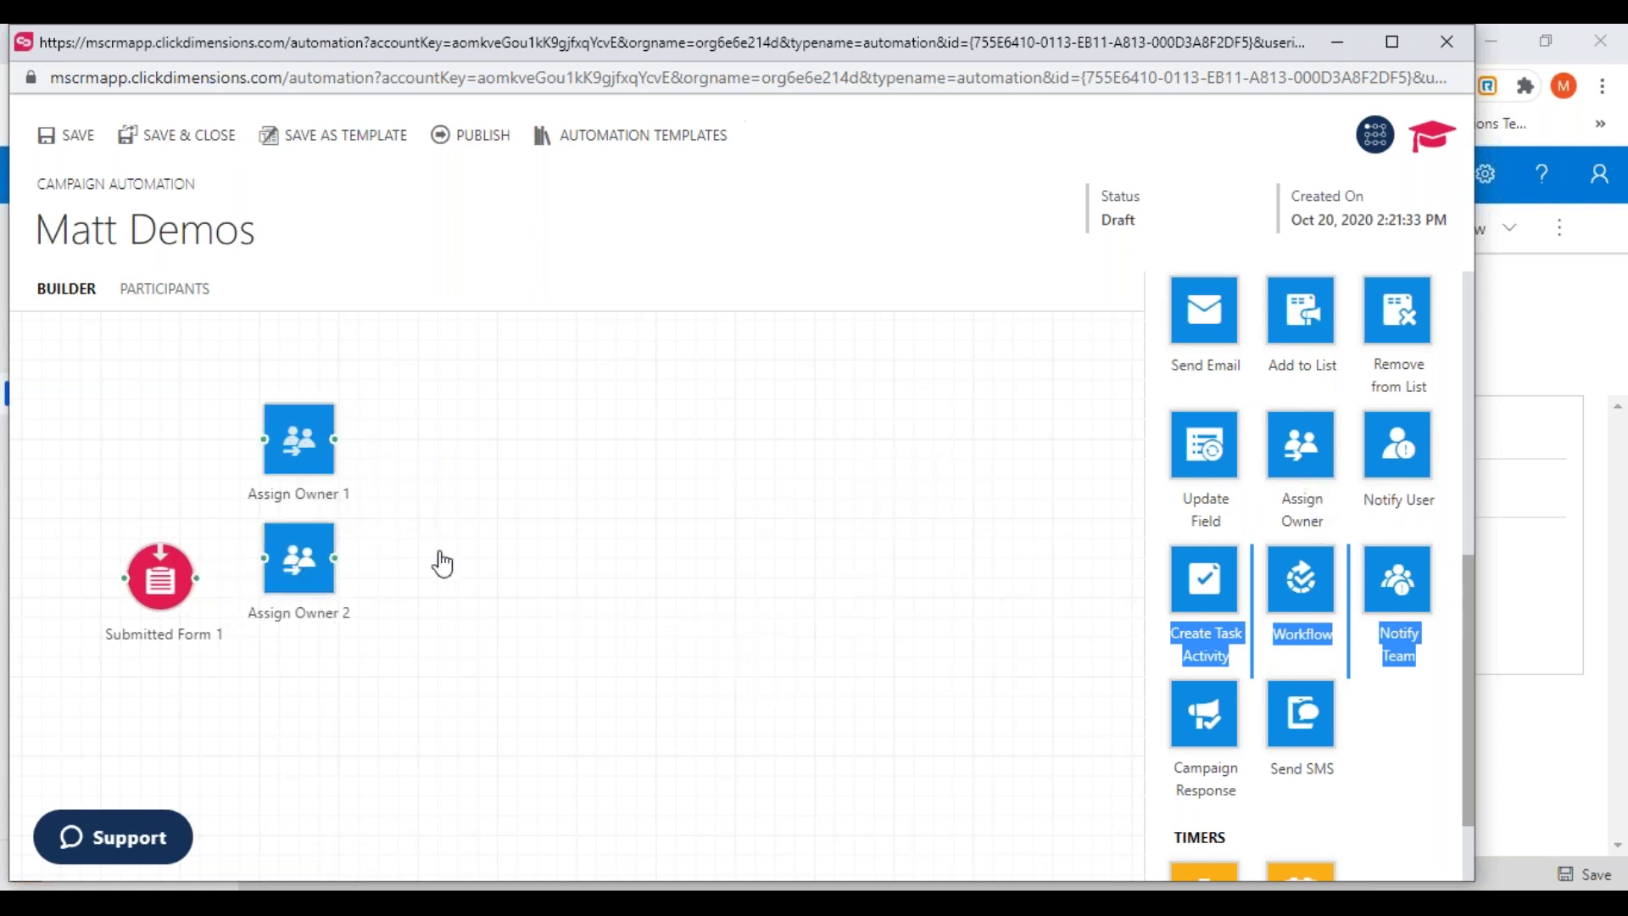
drag(1302, 449, 307, 720)
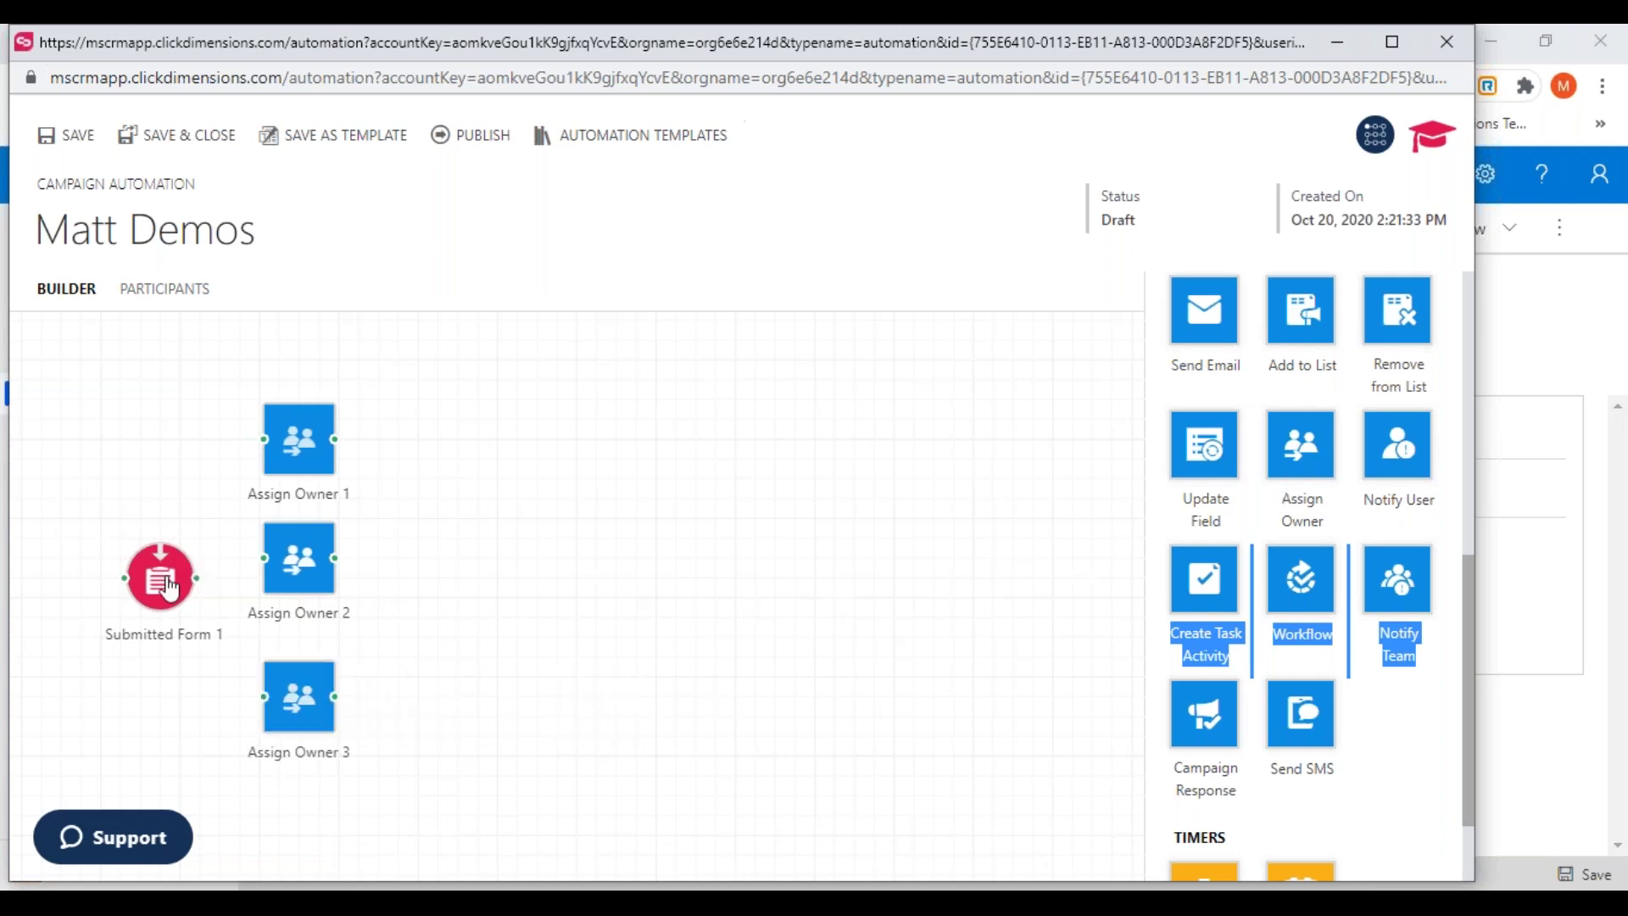
drag(164, 585, 144, 567)
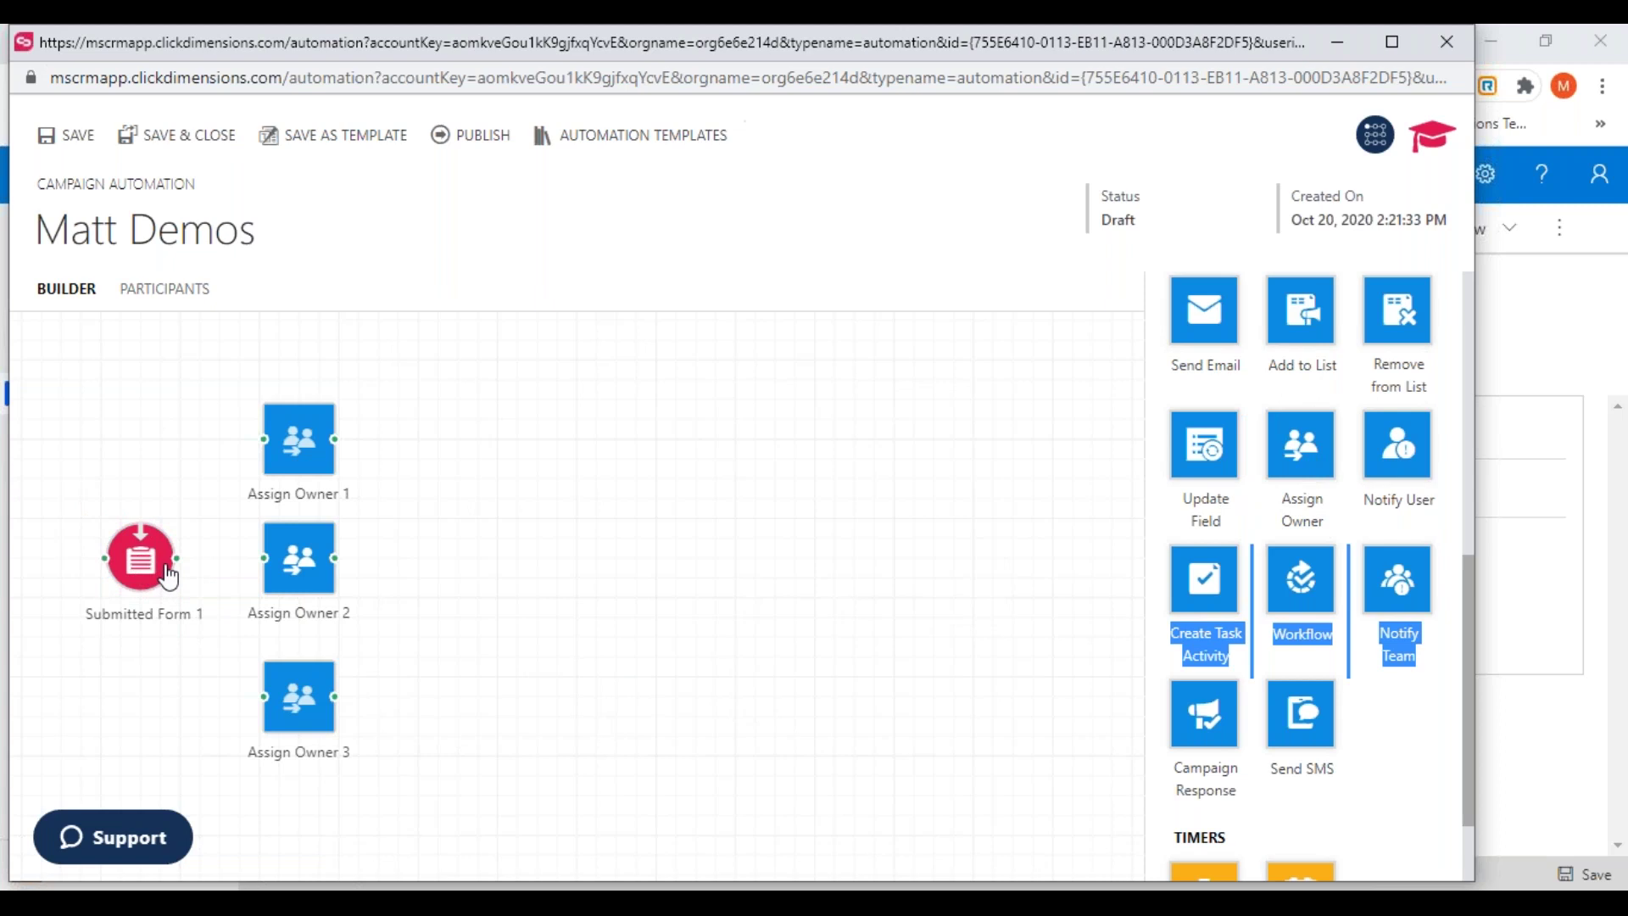
Connect Submitted Form 1 to Assign Owner 1, 2 and 3
drag(175, 558, 297, 441)
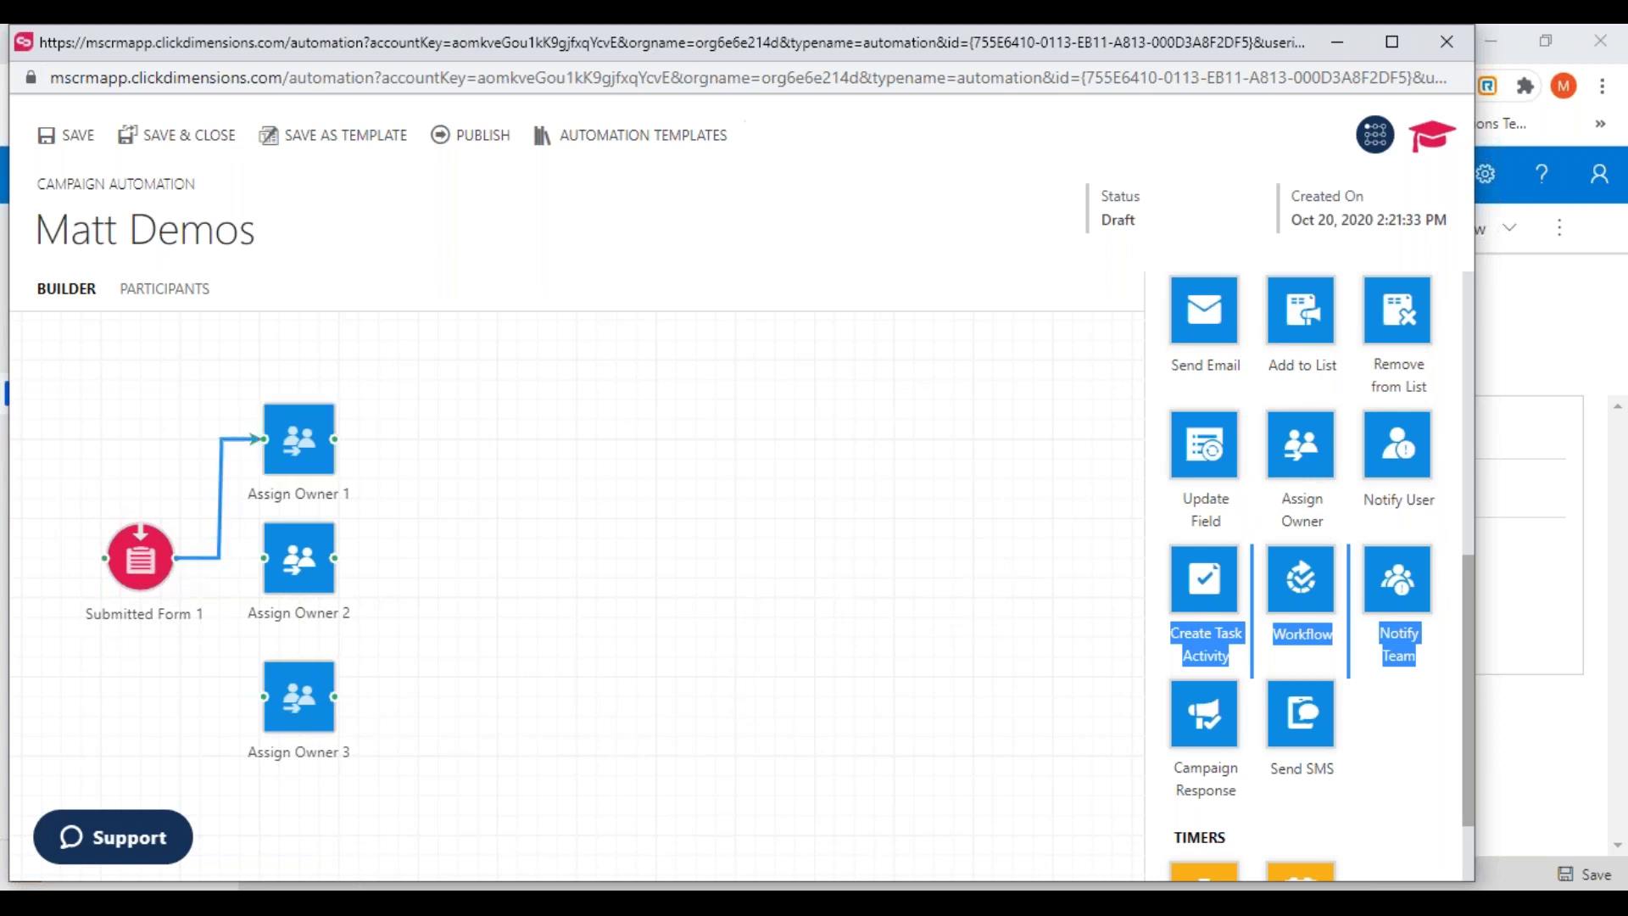
drag(176, 558, 288, 577)
drag(175, 558, 276, 711)
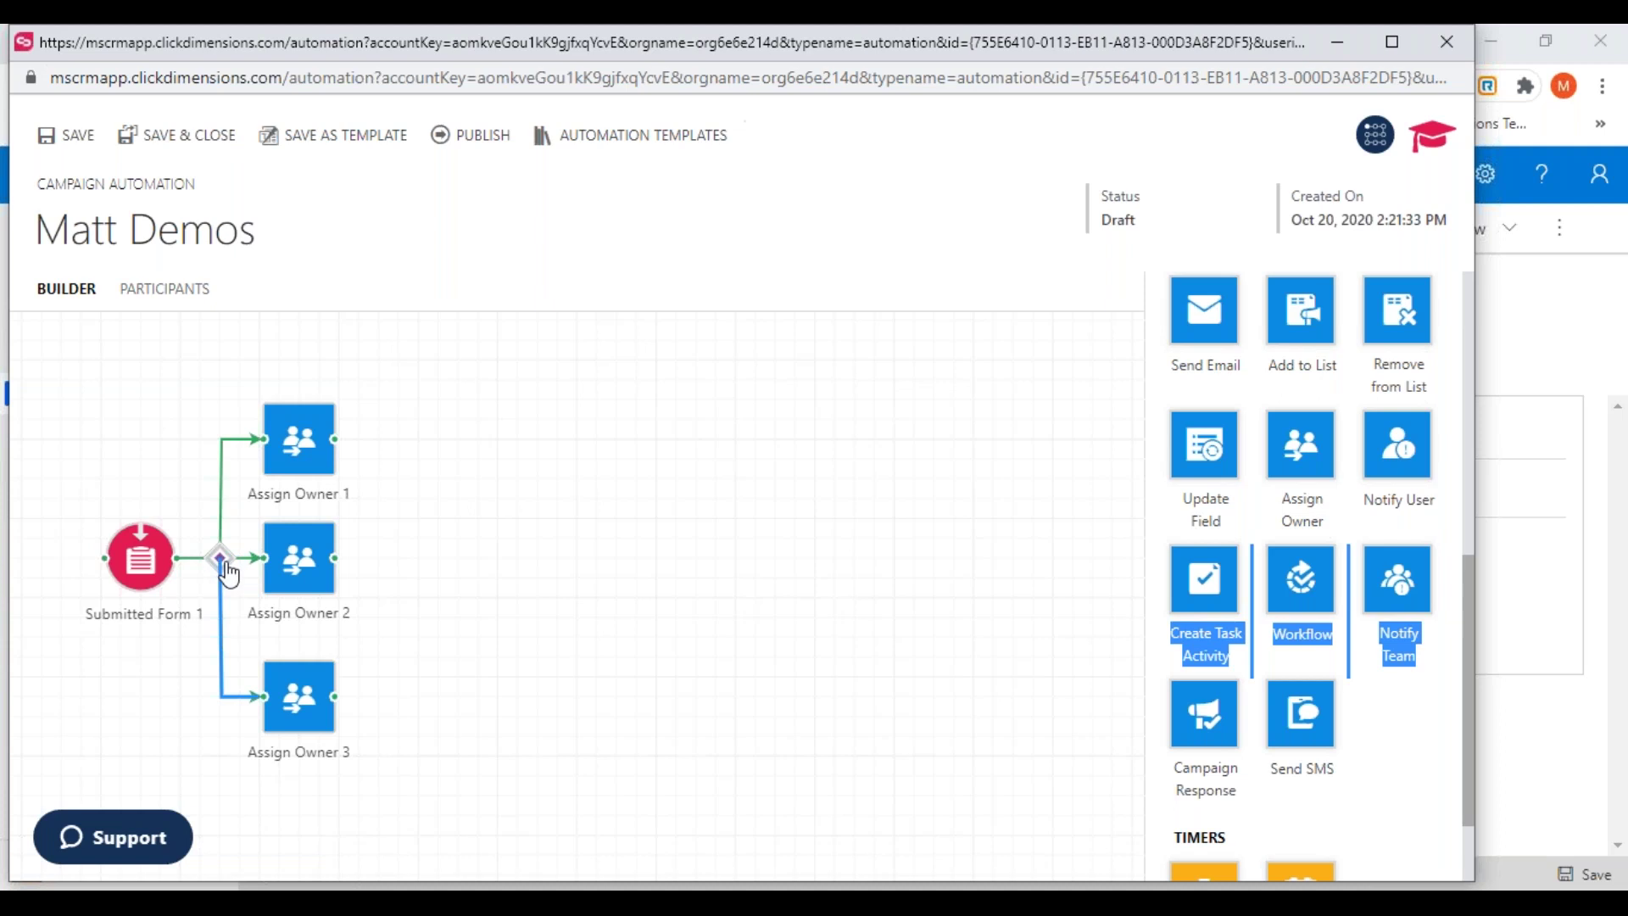
Give Assign Owner 1 the clause Contact Address 1: City Equals Atlanta and save the decision node
double_click(224, 563)
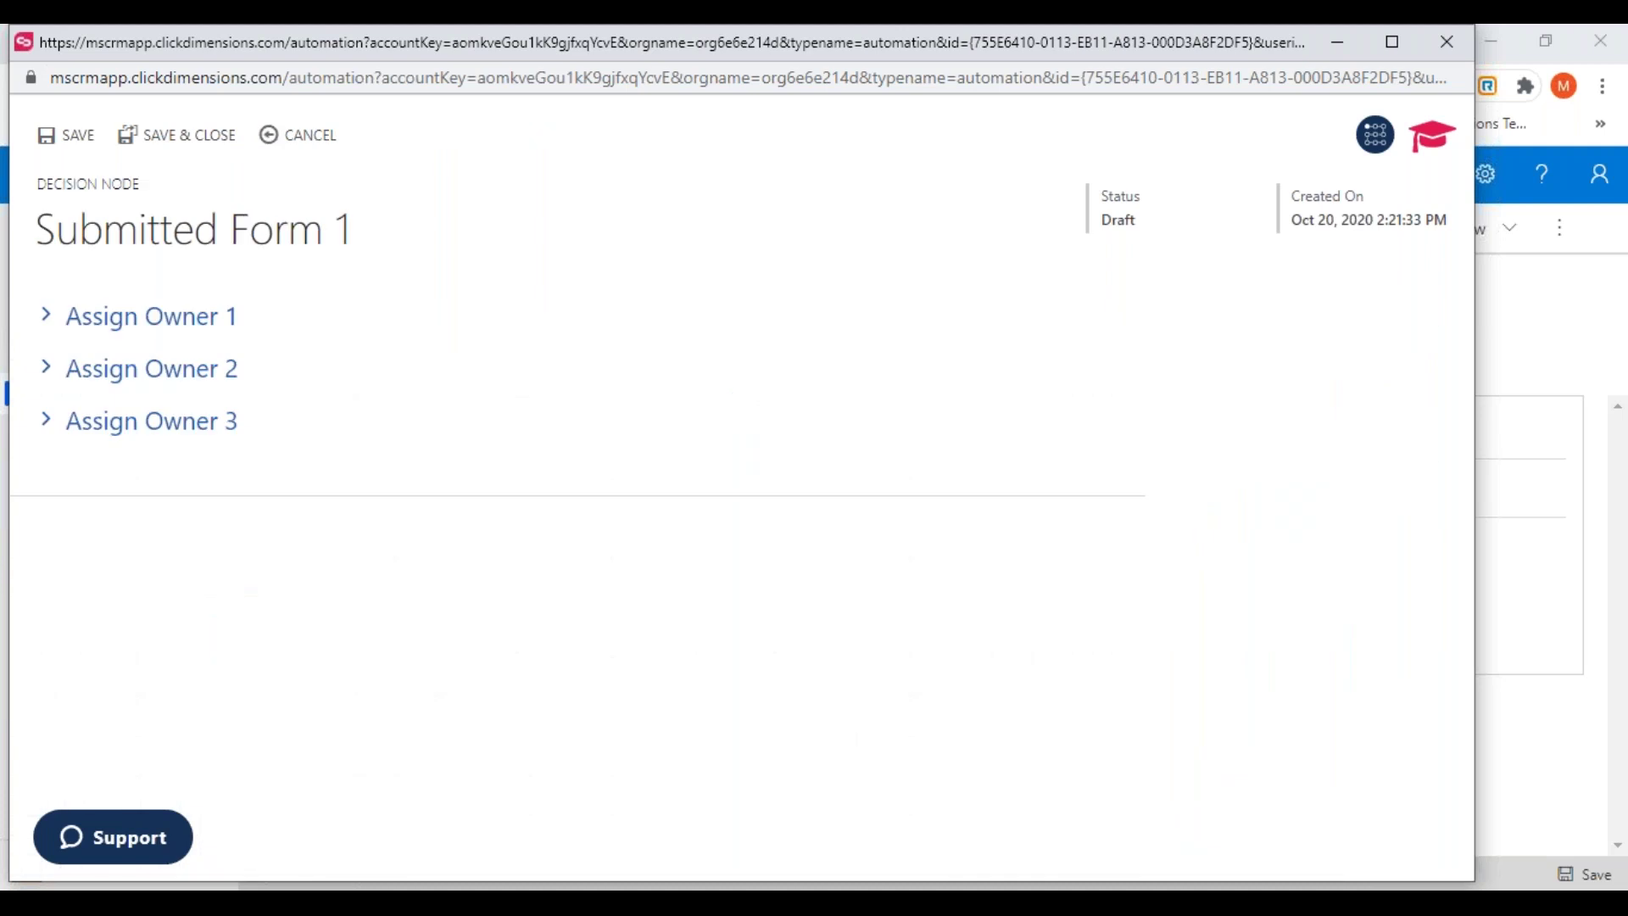
click(163, 331)
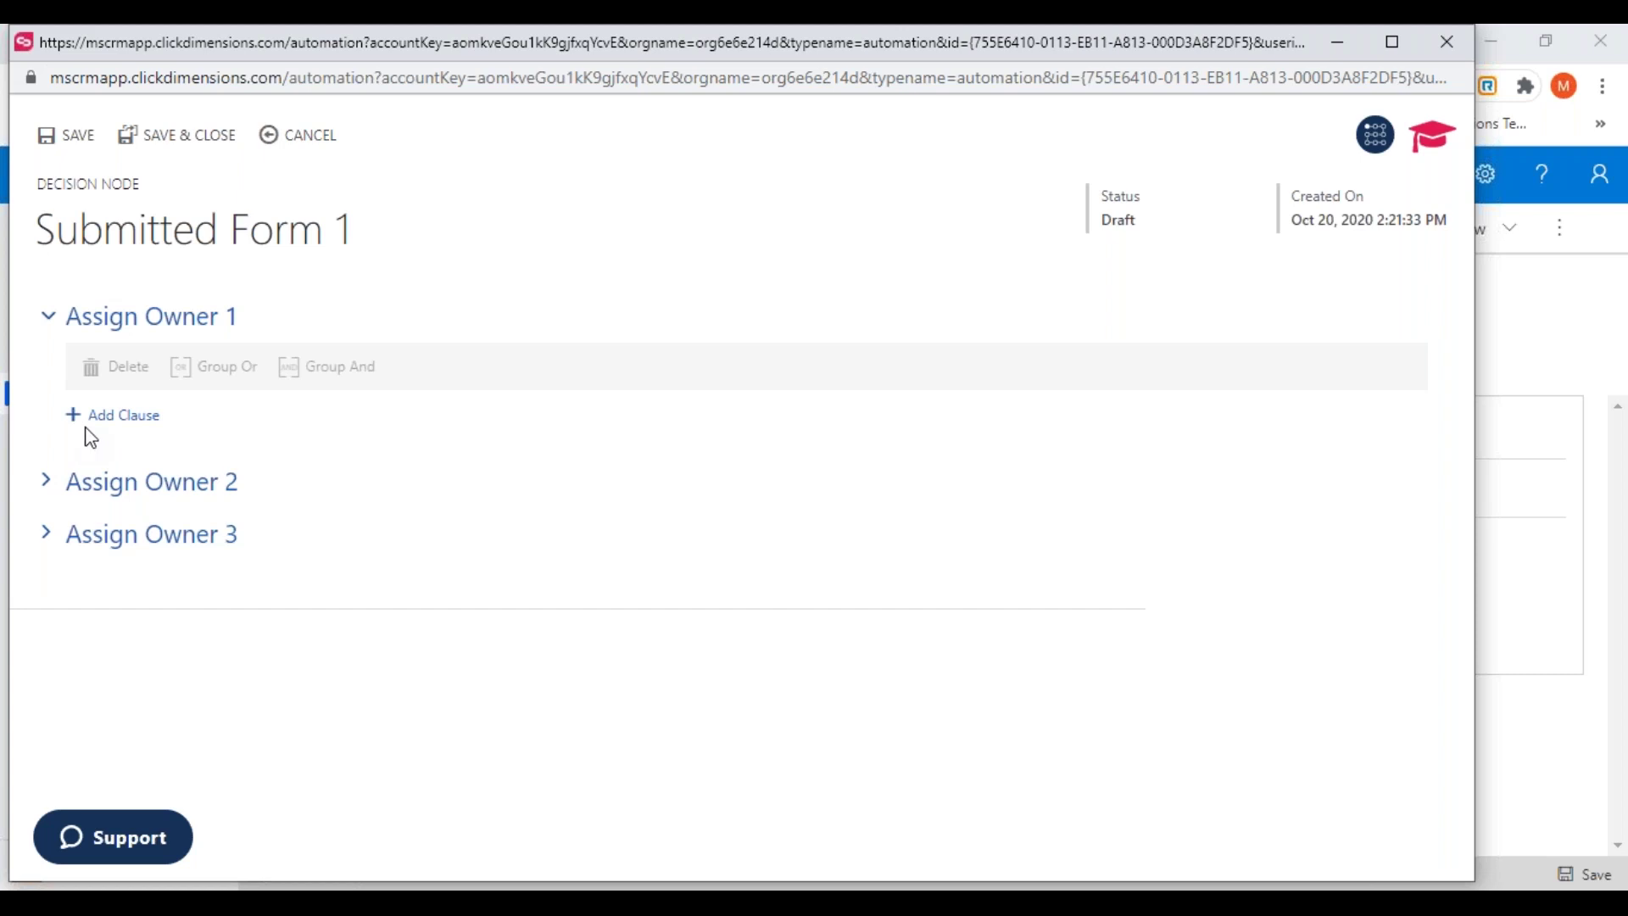
click(120, 419)
click(183, 426)
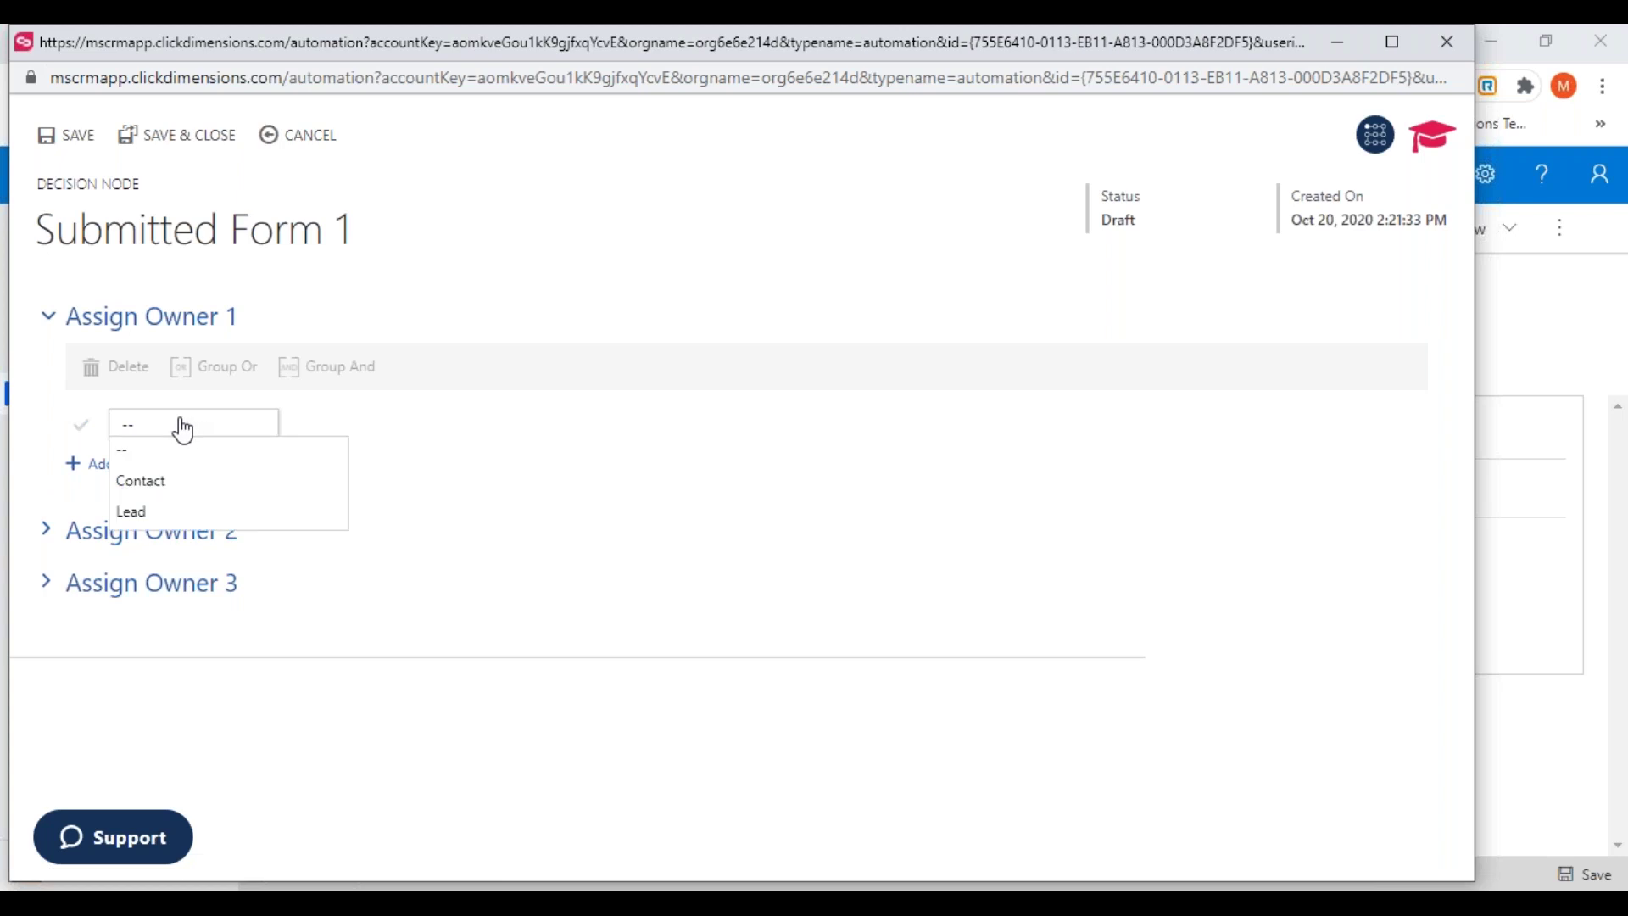
click(134, 485)
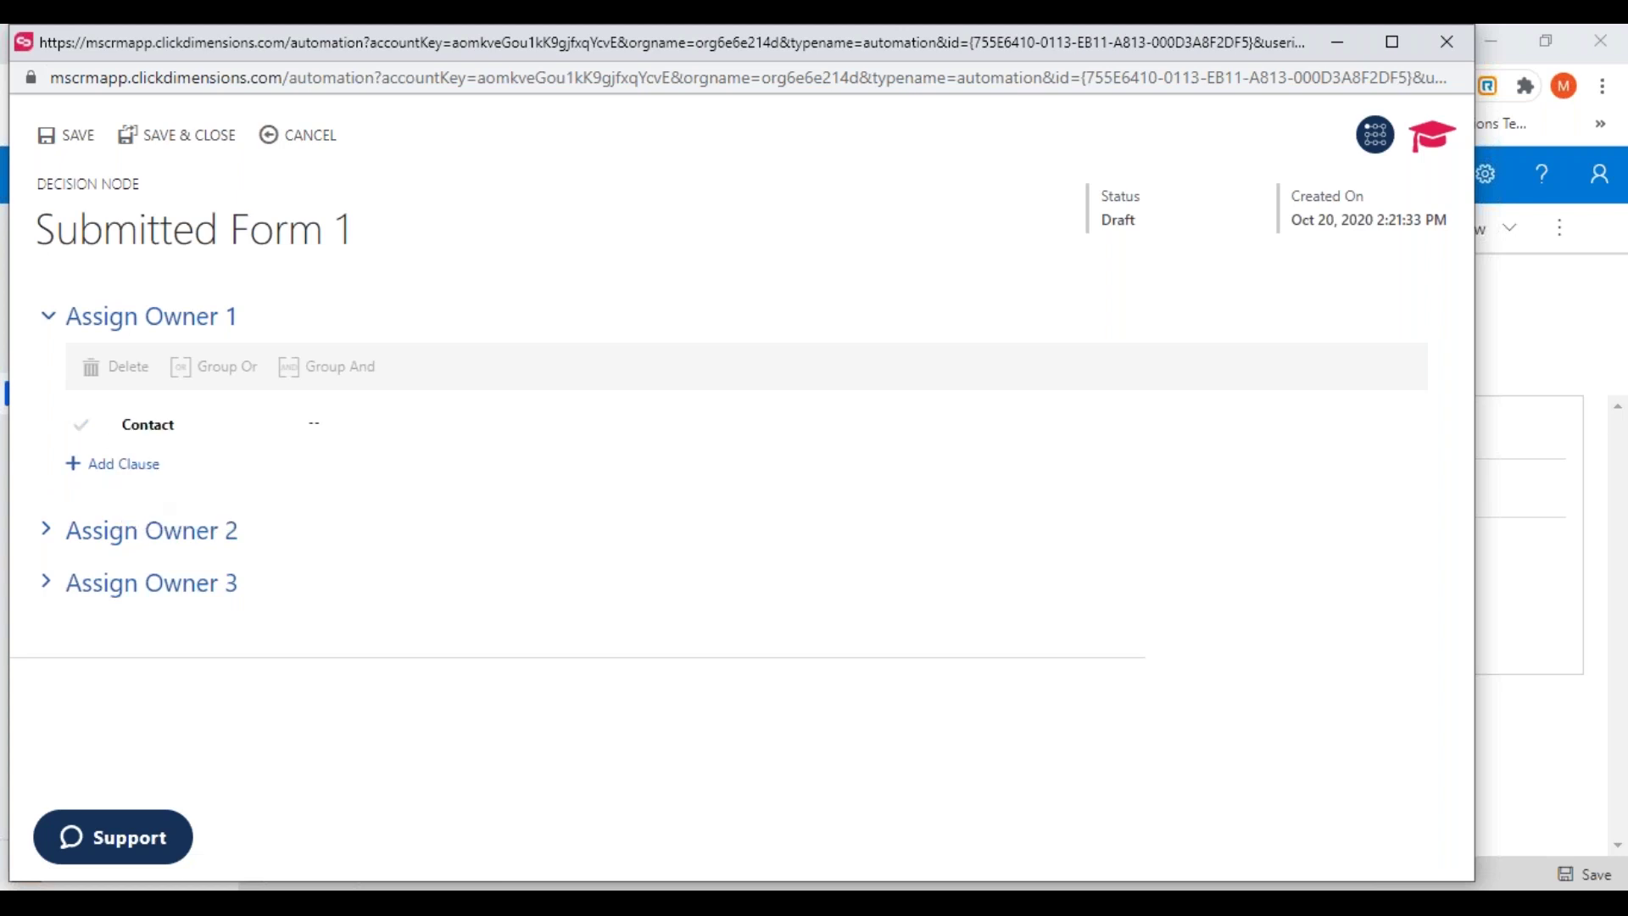
click(340, 424)
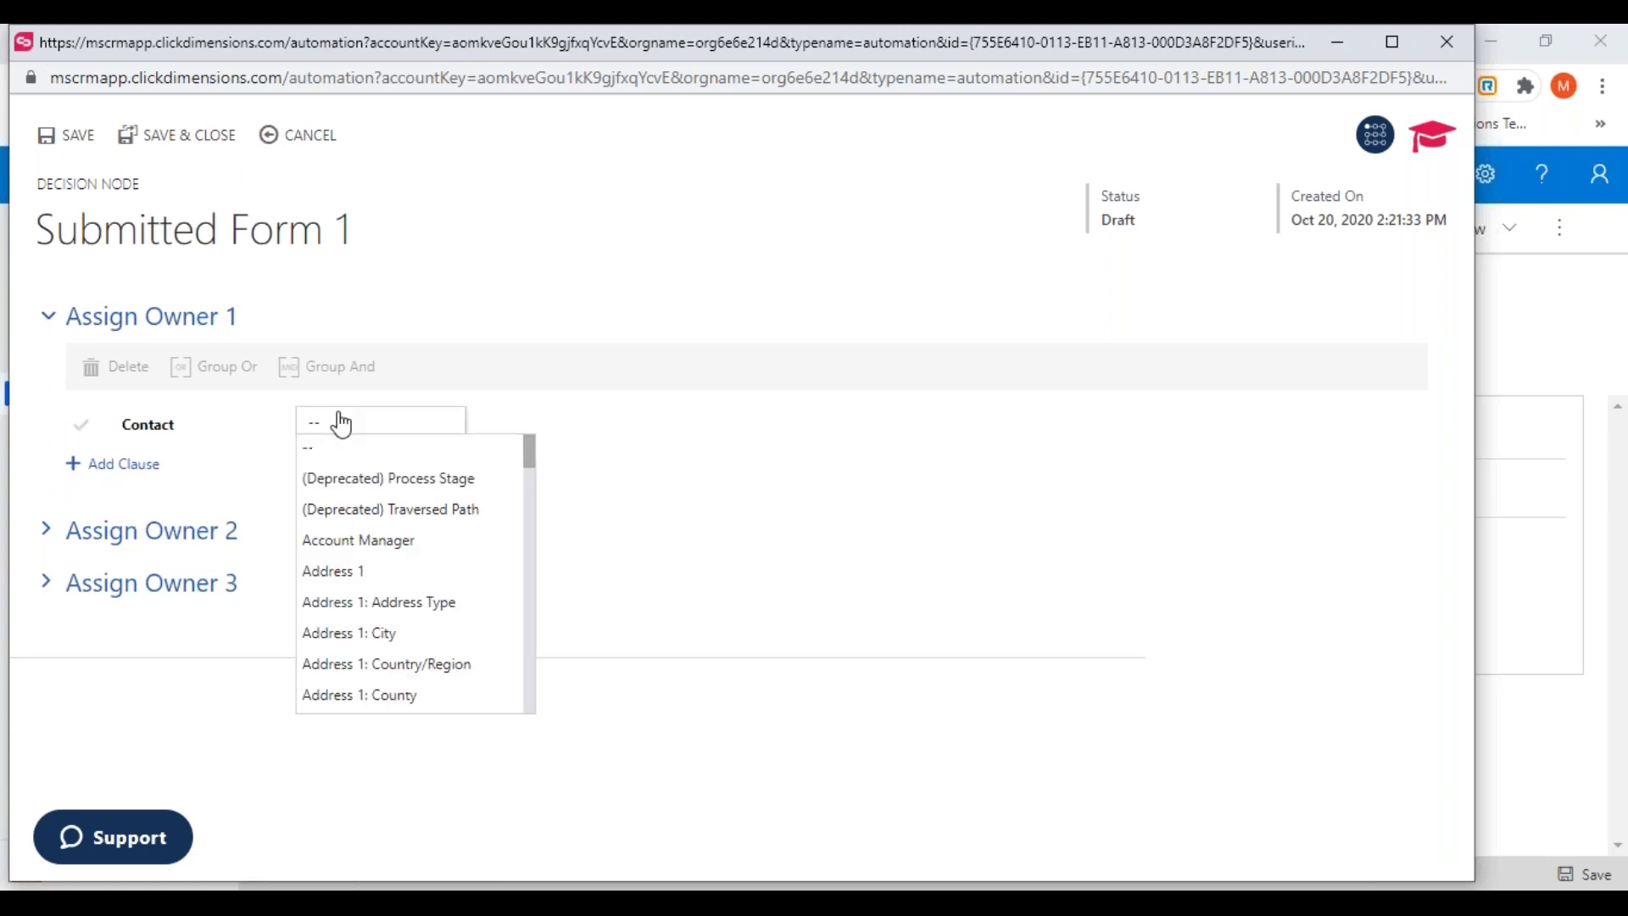
click(356, 636)
click(537, 434)
click(526, 479)
click(767, 424)
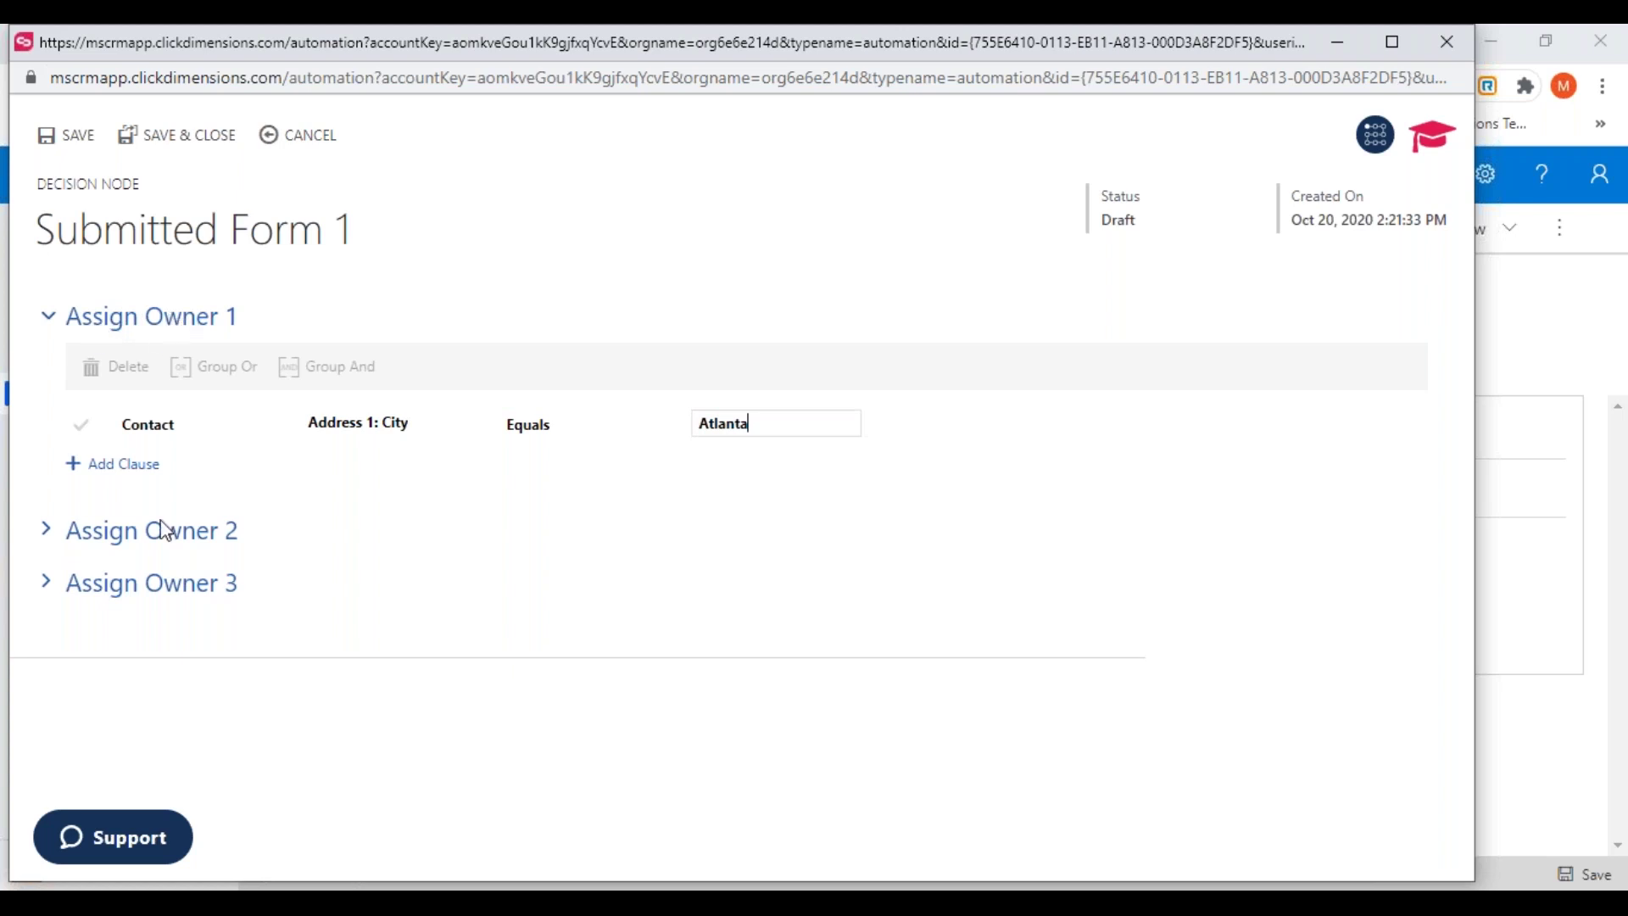
click(159, 546)
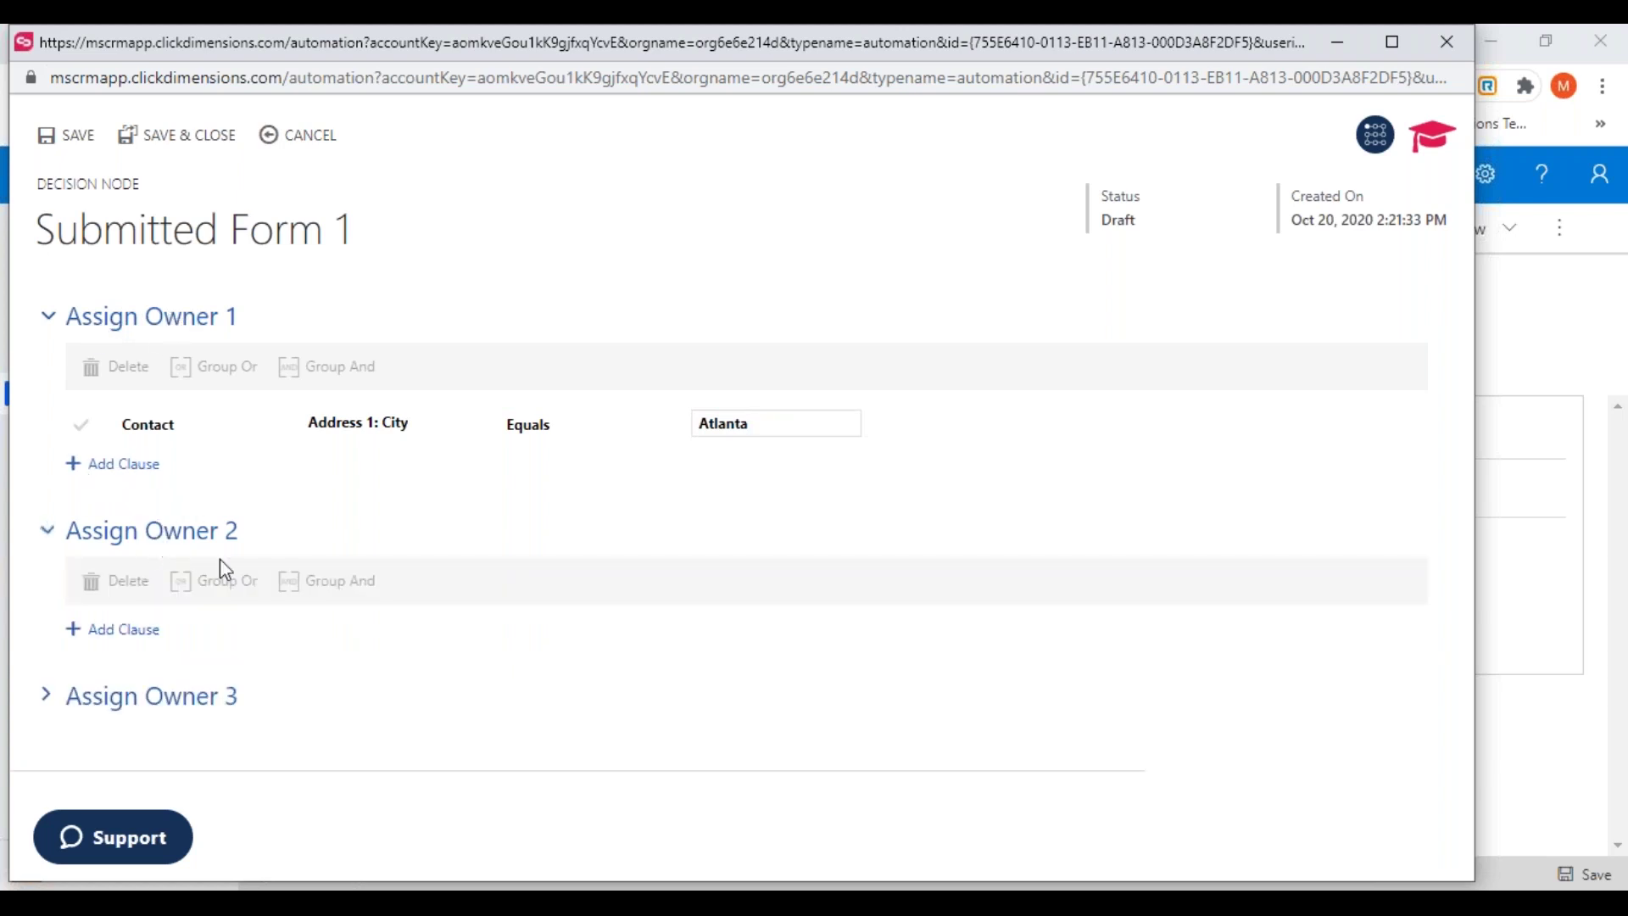
click(160, 547)
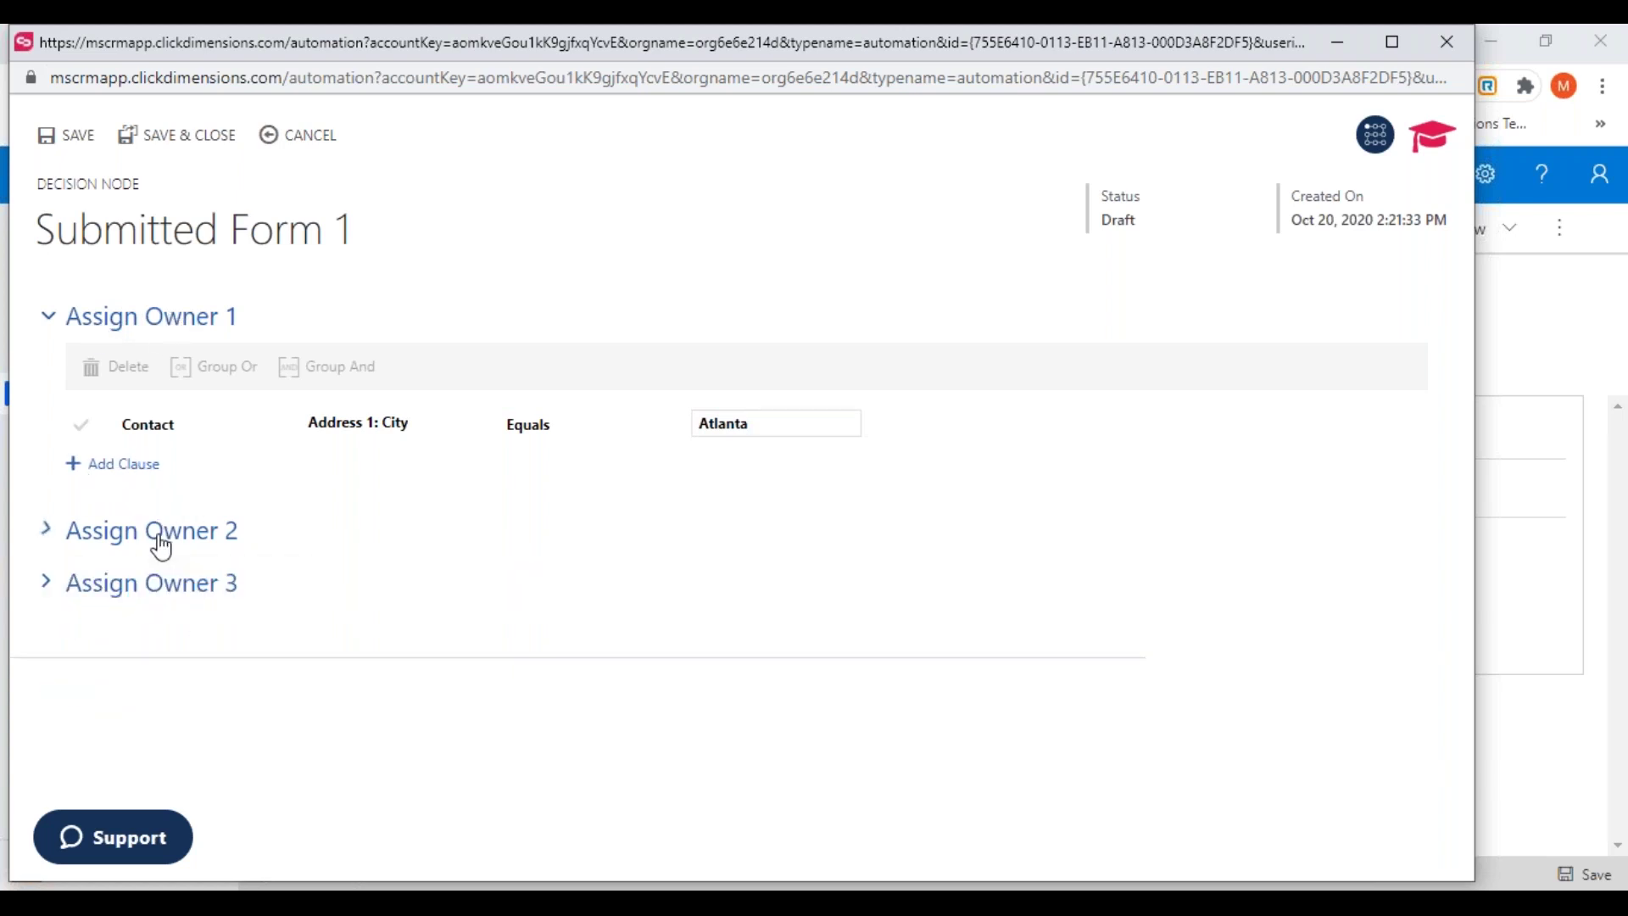
click(206, 136)
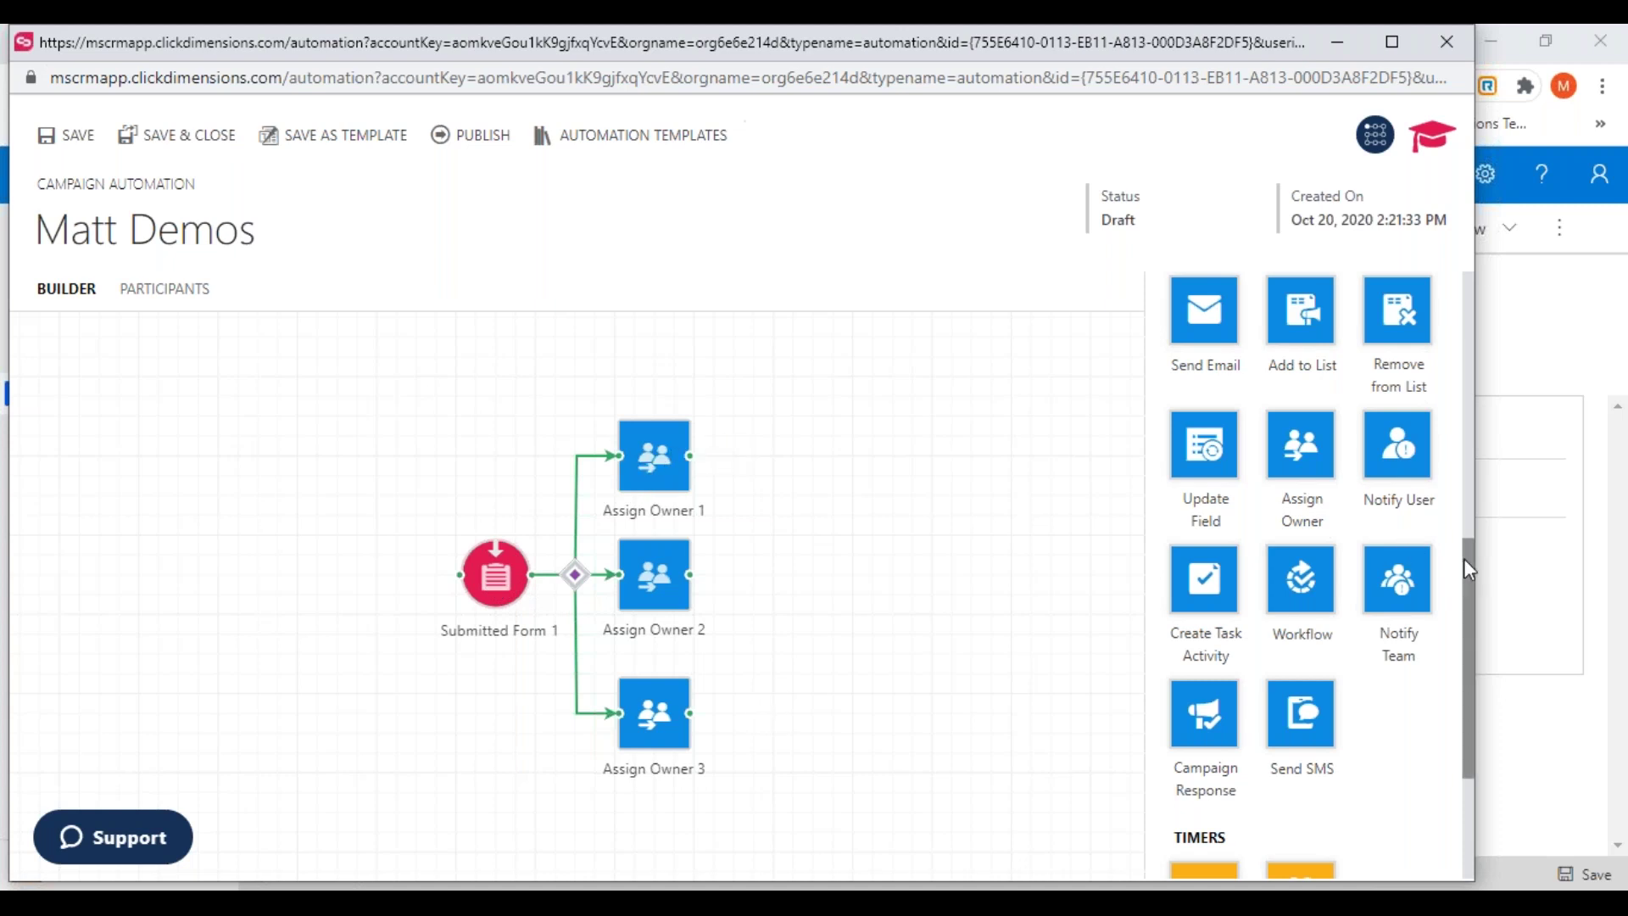
Add Send Email 1 beside Assign Owner 2 and connect Assign Owner 1, 2 and 3 to it
drag(1475, 572, 1471, 452)
drag(1173, 631, 786, 590)
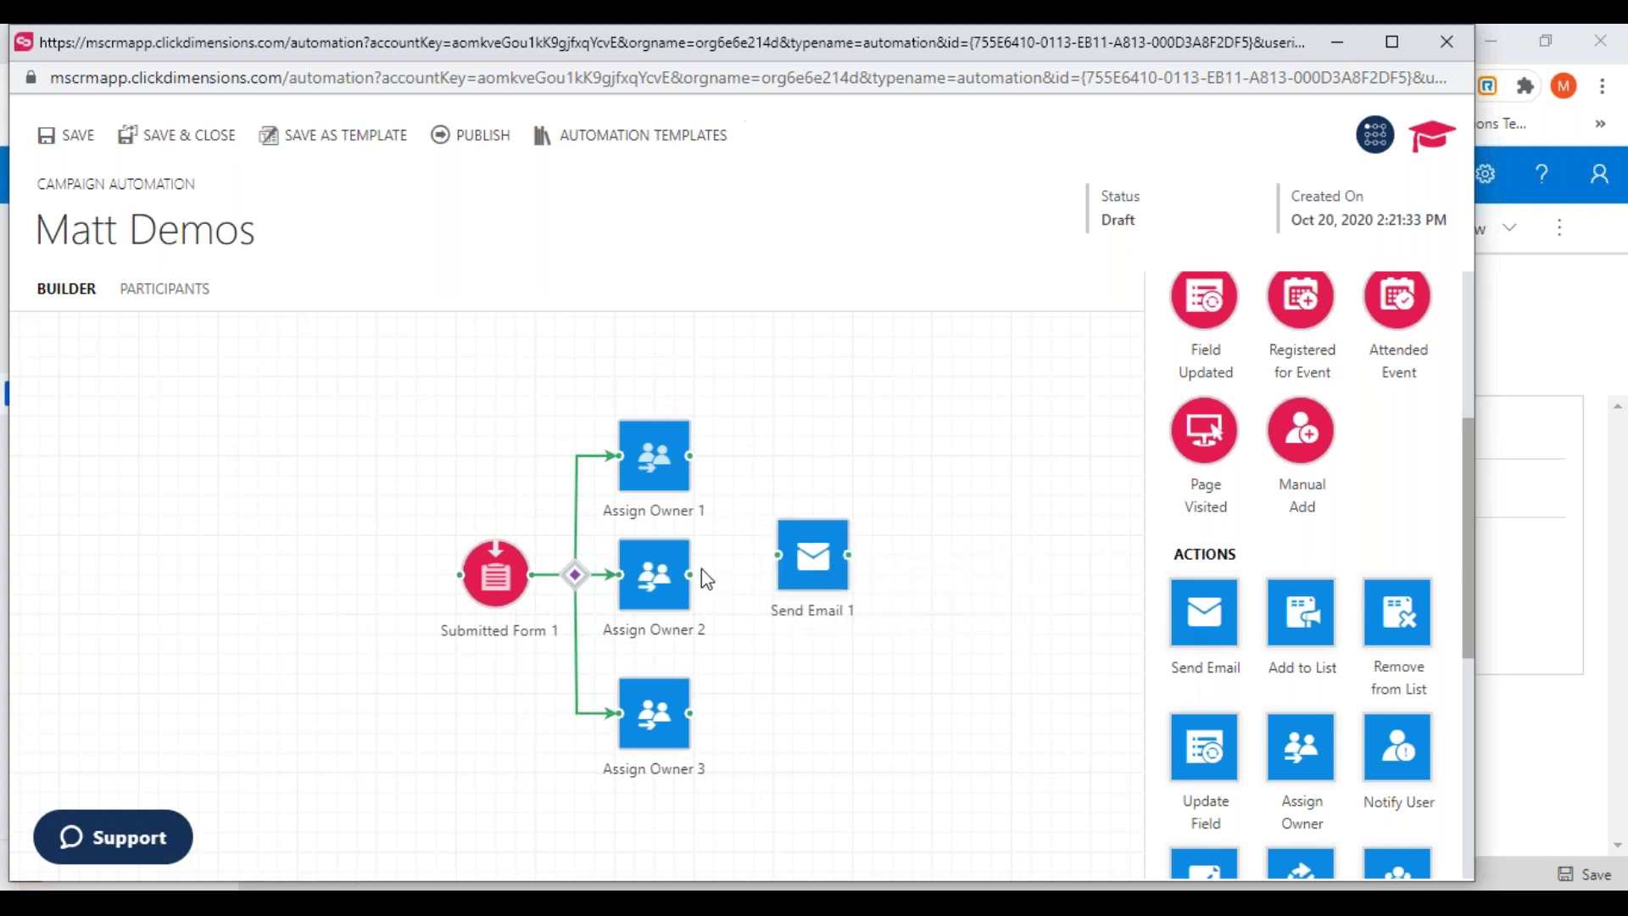
drag(694, 582, 450, 553)
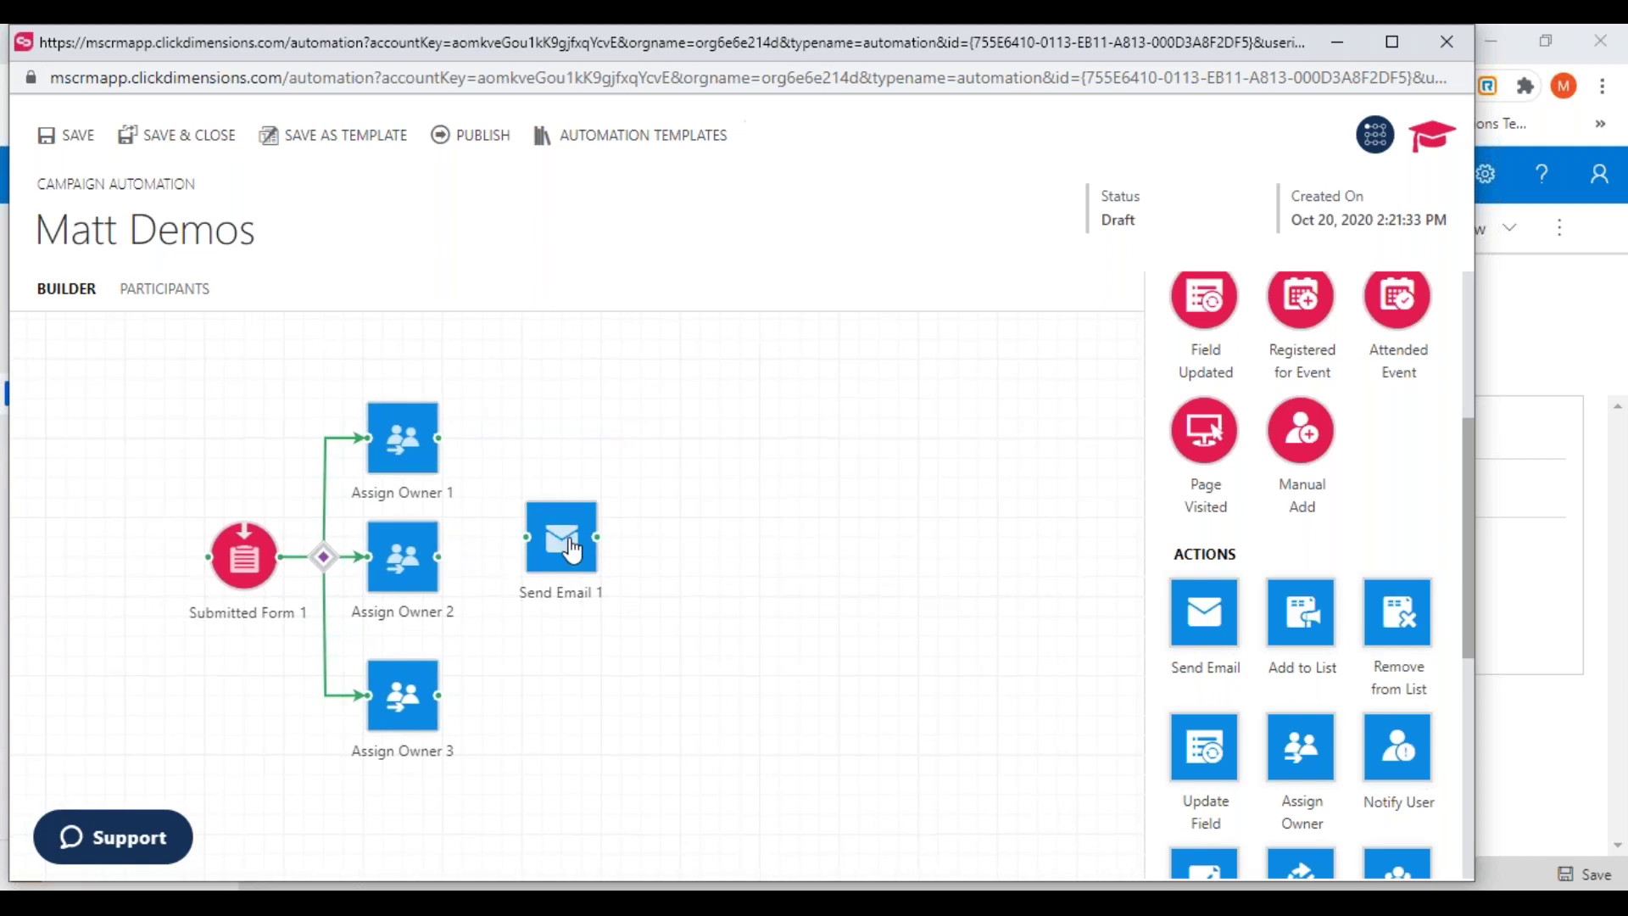
drag(573, 551, 594, 572)
mouse_move(439, 557)
mouse_down()
mouse_move(548, 574)
mouse_move(546, 560)
mouse_up()
drag(438, 438, 547, 560)
drag(437, 695, 547, 560)
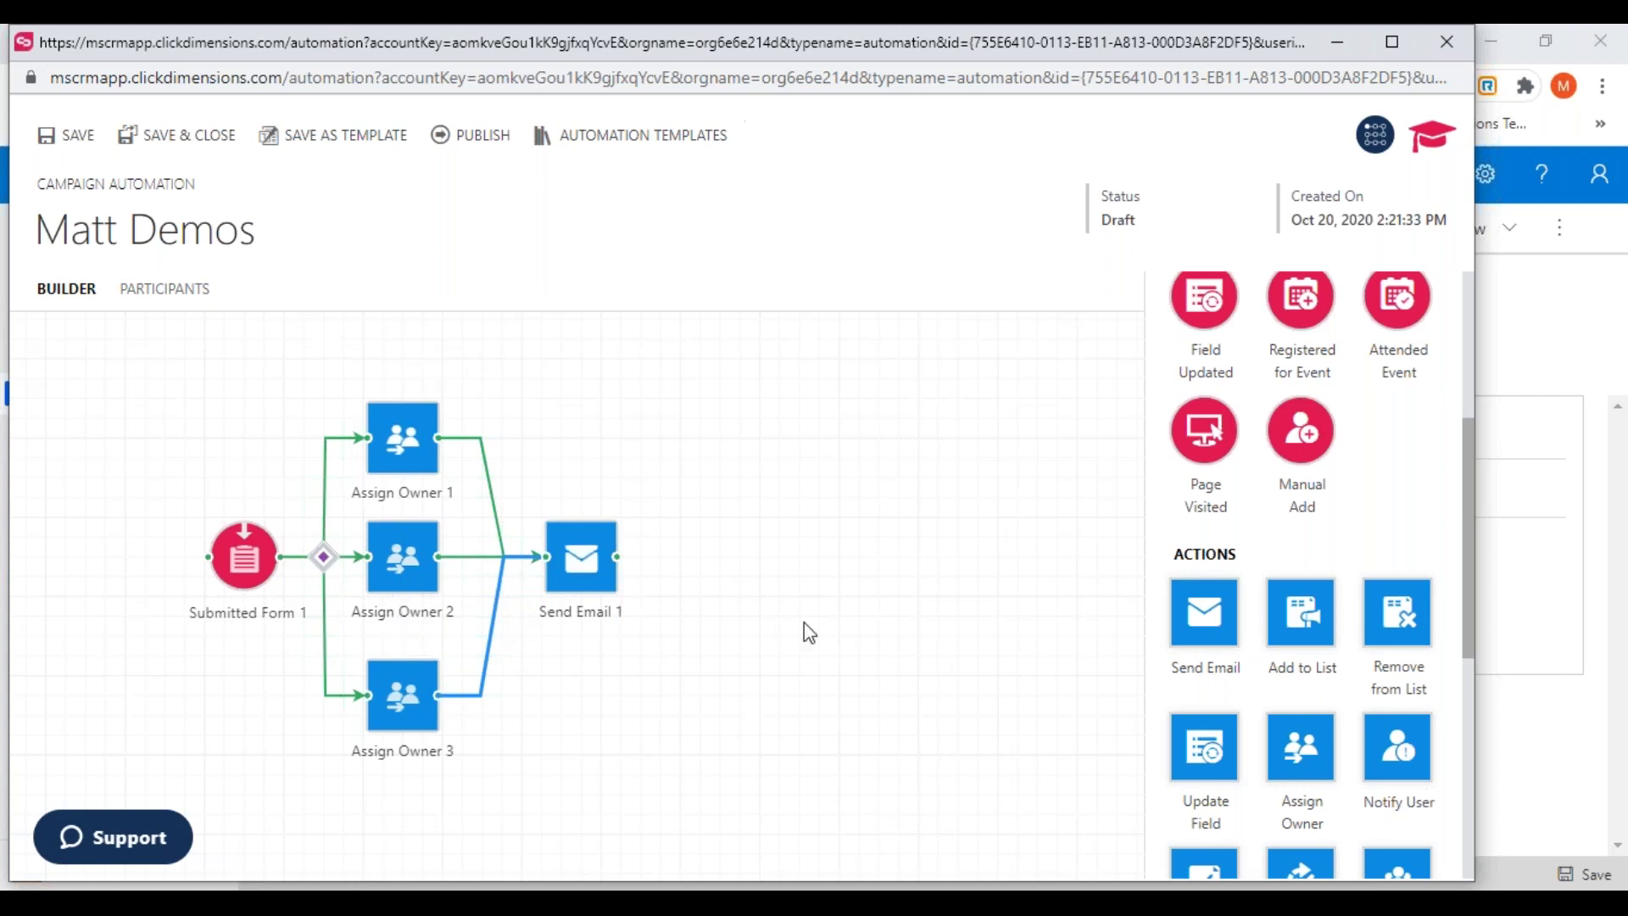
Place an Email Interaction trigger to the right of Send Email 1
drag(1472, 533, 1464, 373)
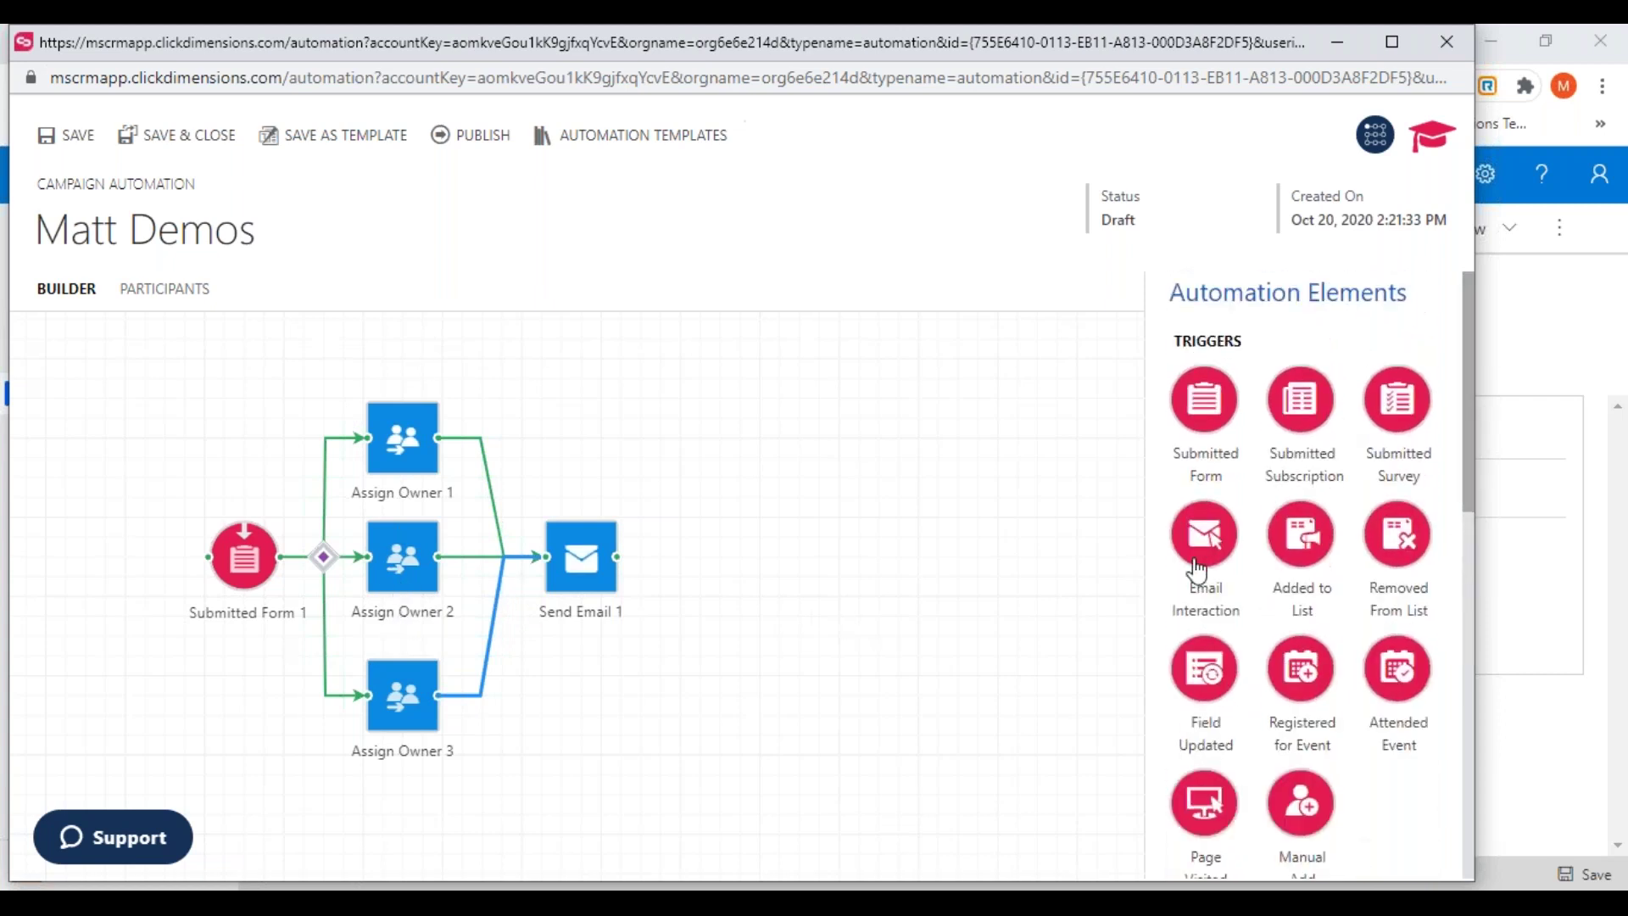
drag(1209, 555, 716, 573)
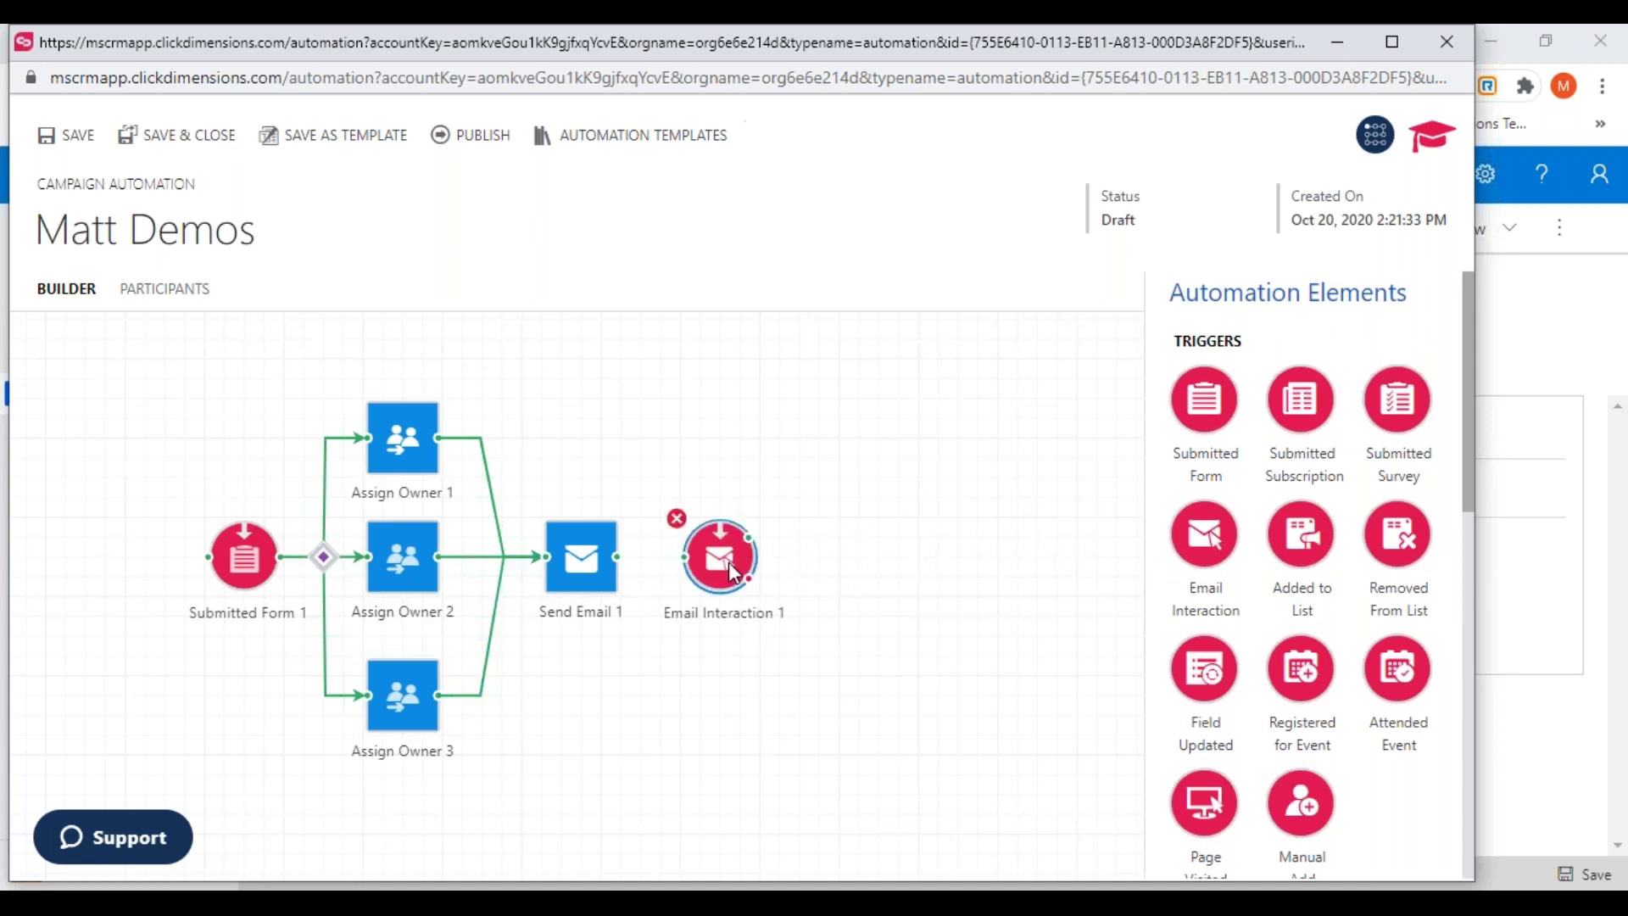
click(405, 445)
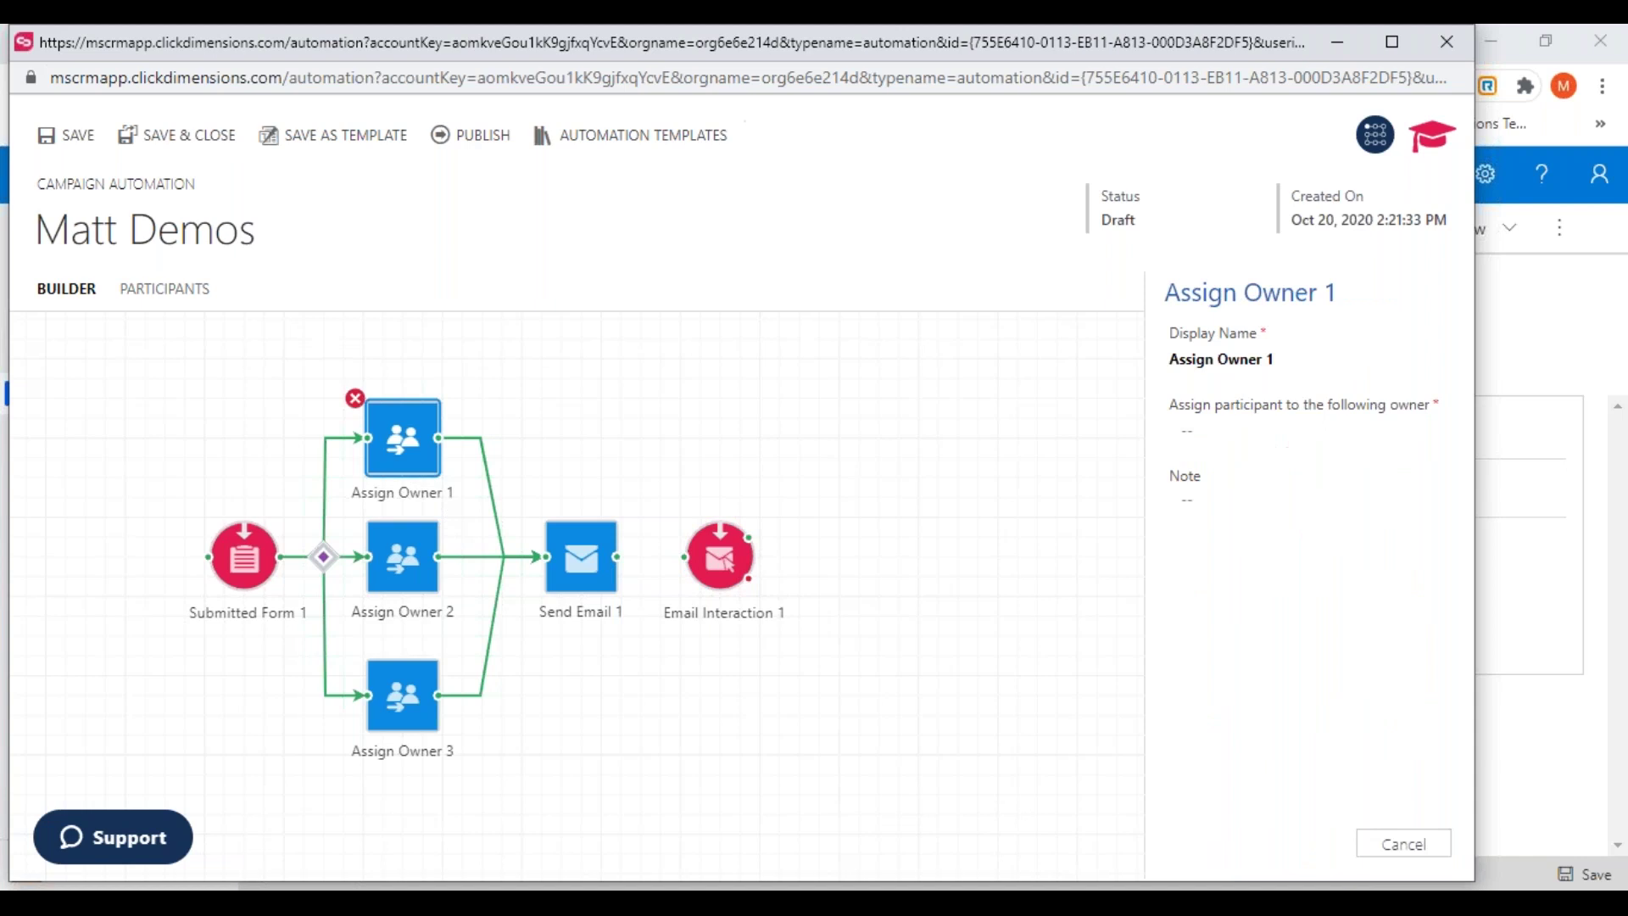
Set Assign Owner 1's owner to the chosen user from the lookup suggestions
click(1233, 439)
text(Matthew)
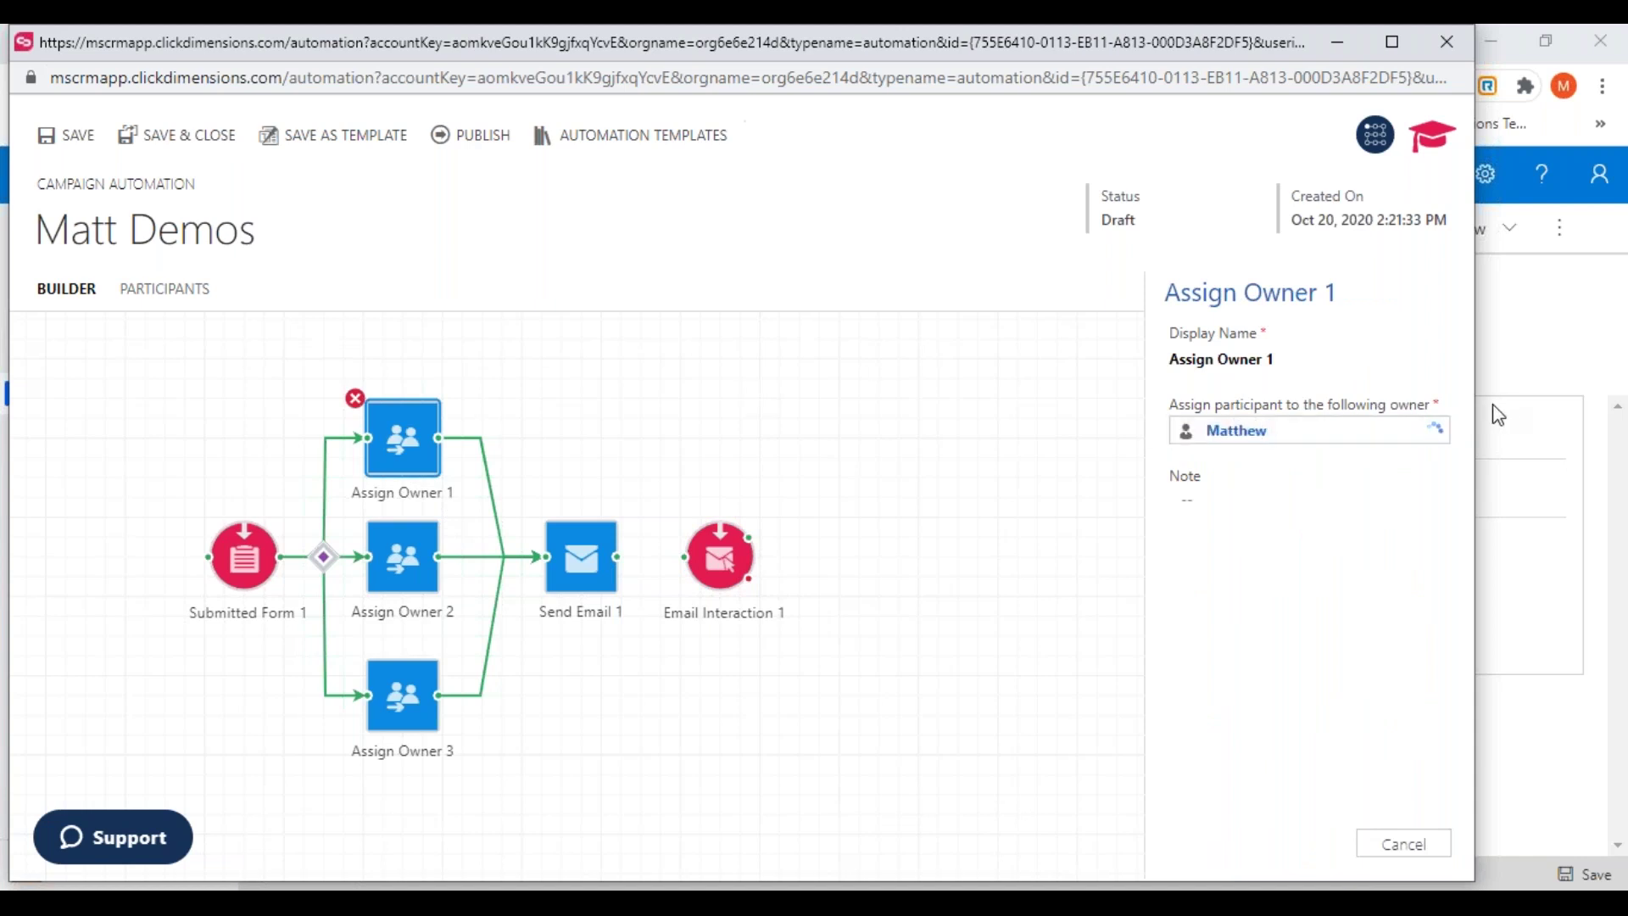
click(1382, 498)
click(674, 430)
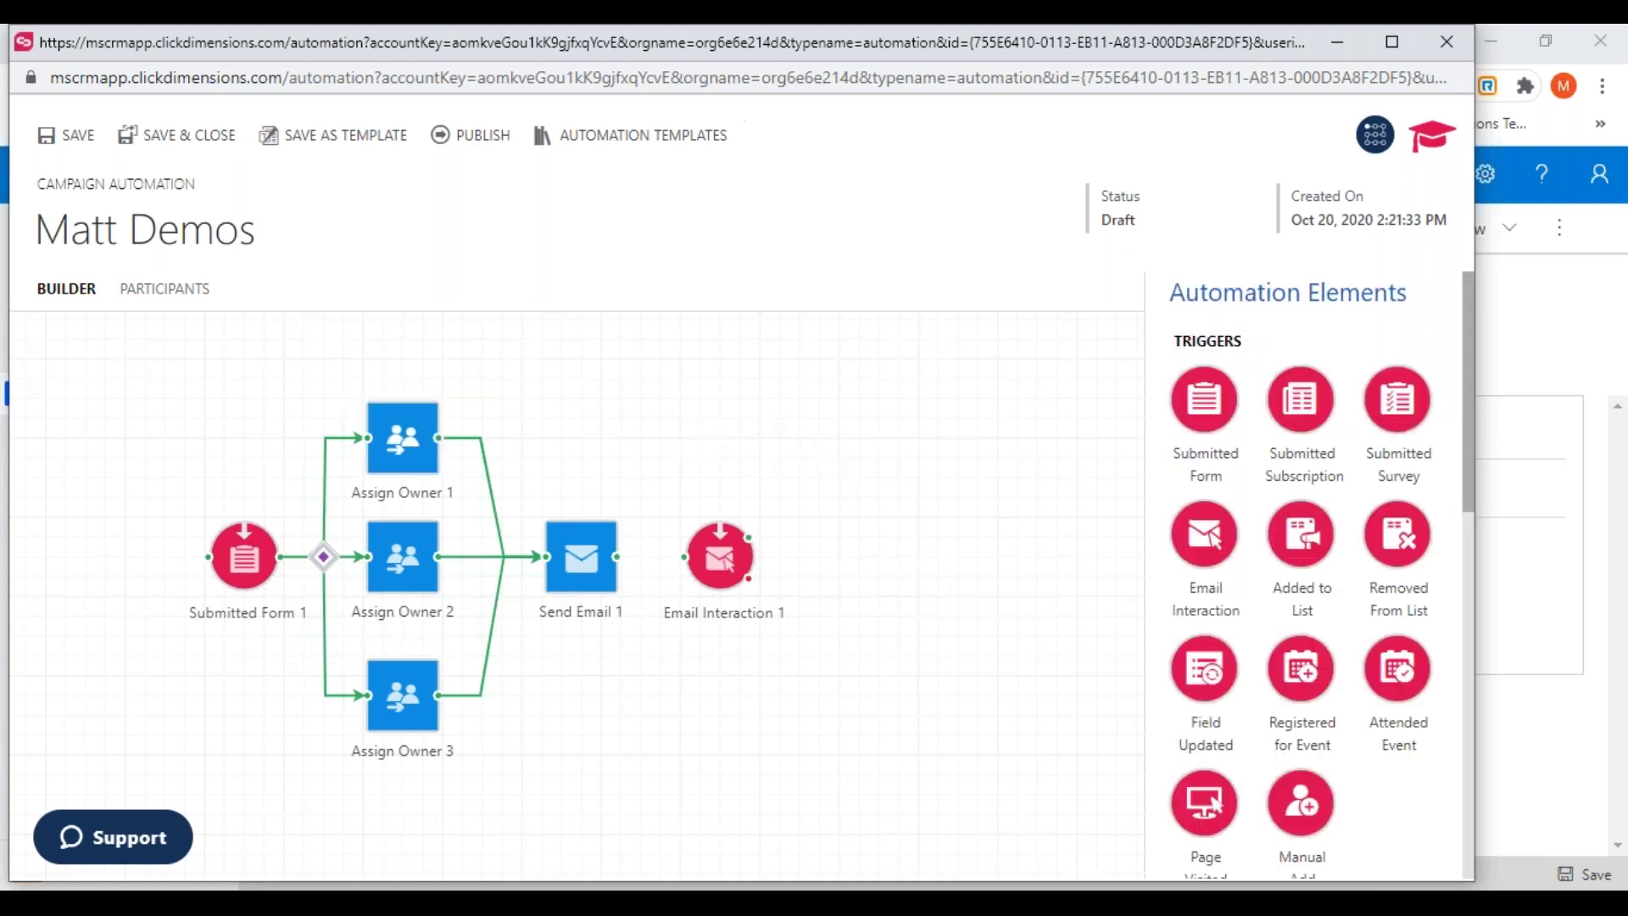
Review Send Email 1's settings and close them unchanged
click(587, 583)
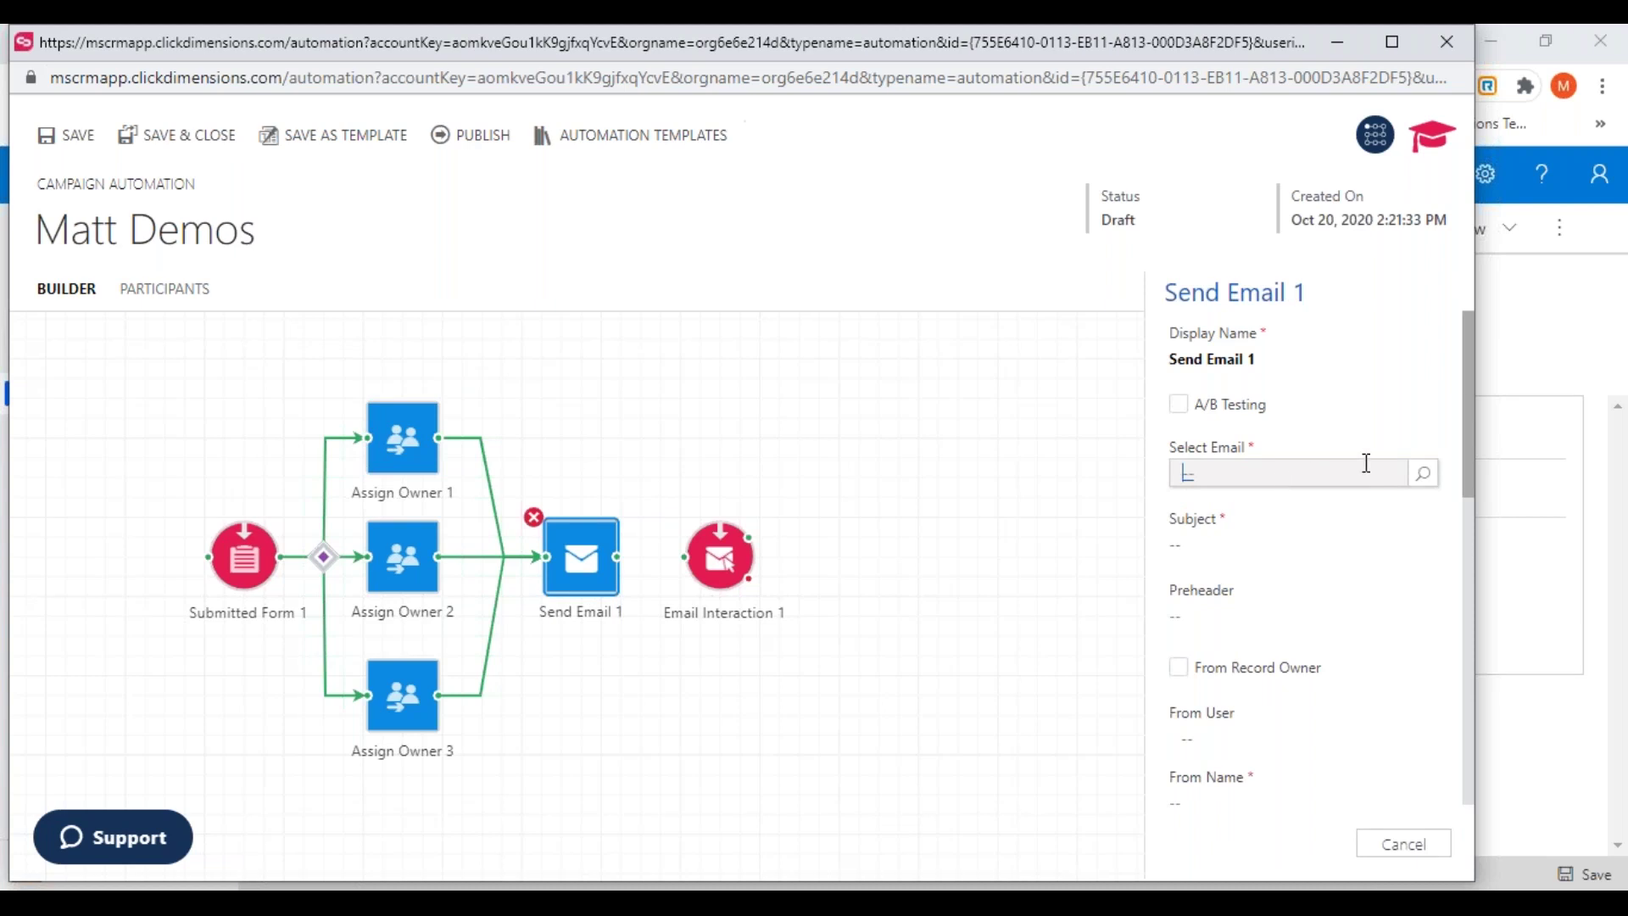
drag(1465, 410, 1460, 547)
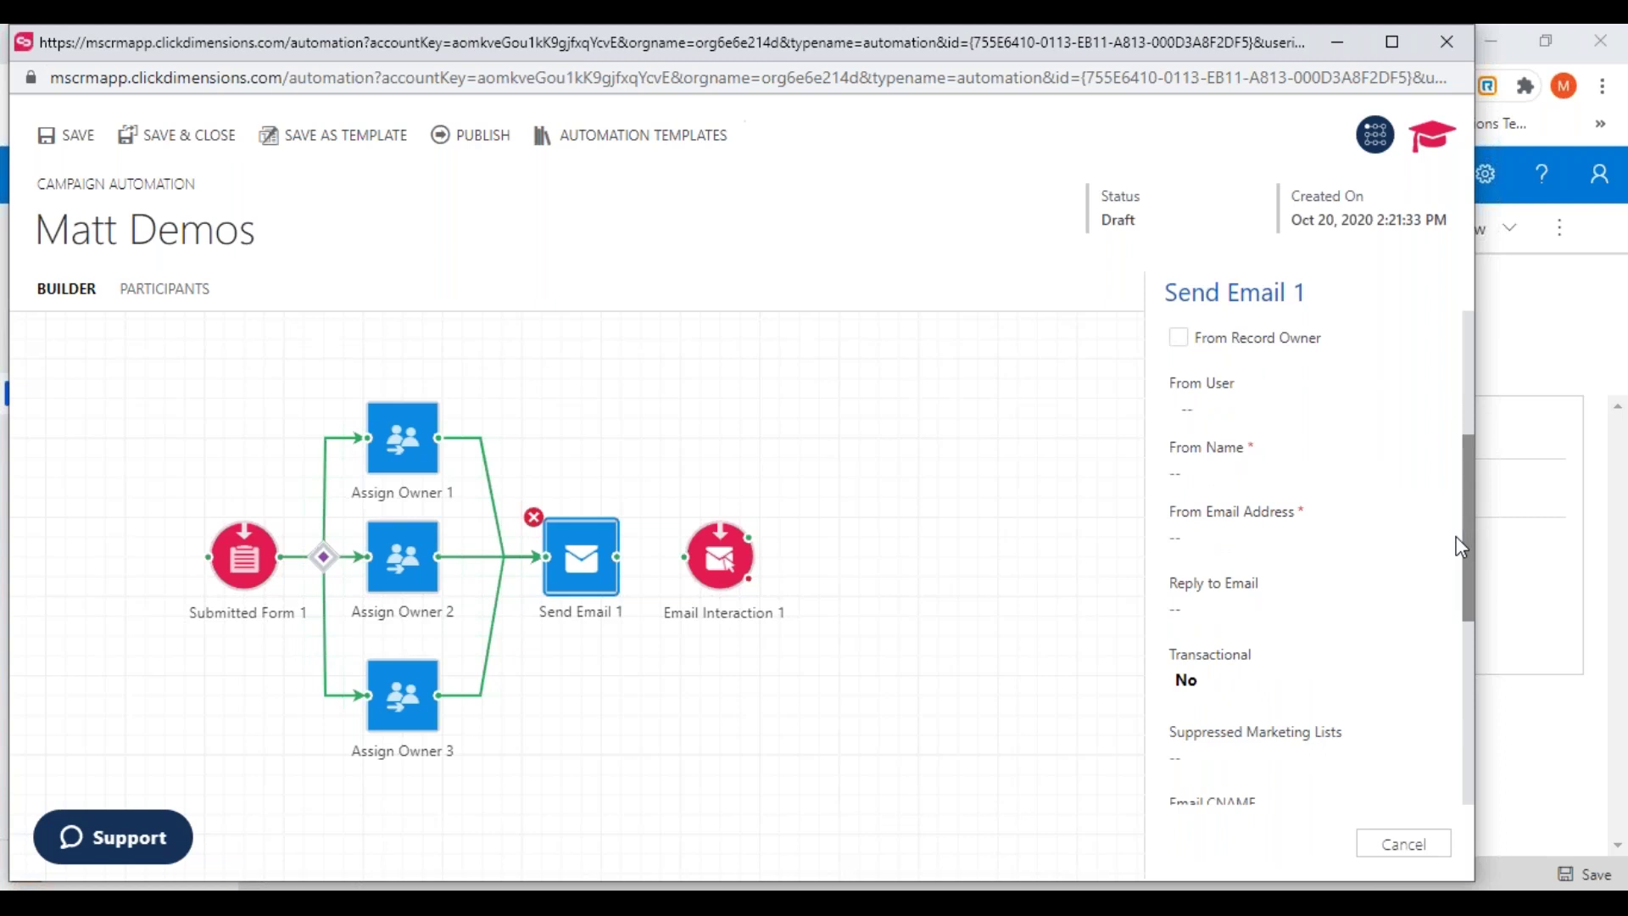
drag(1468, 528, 1466, 366)
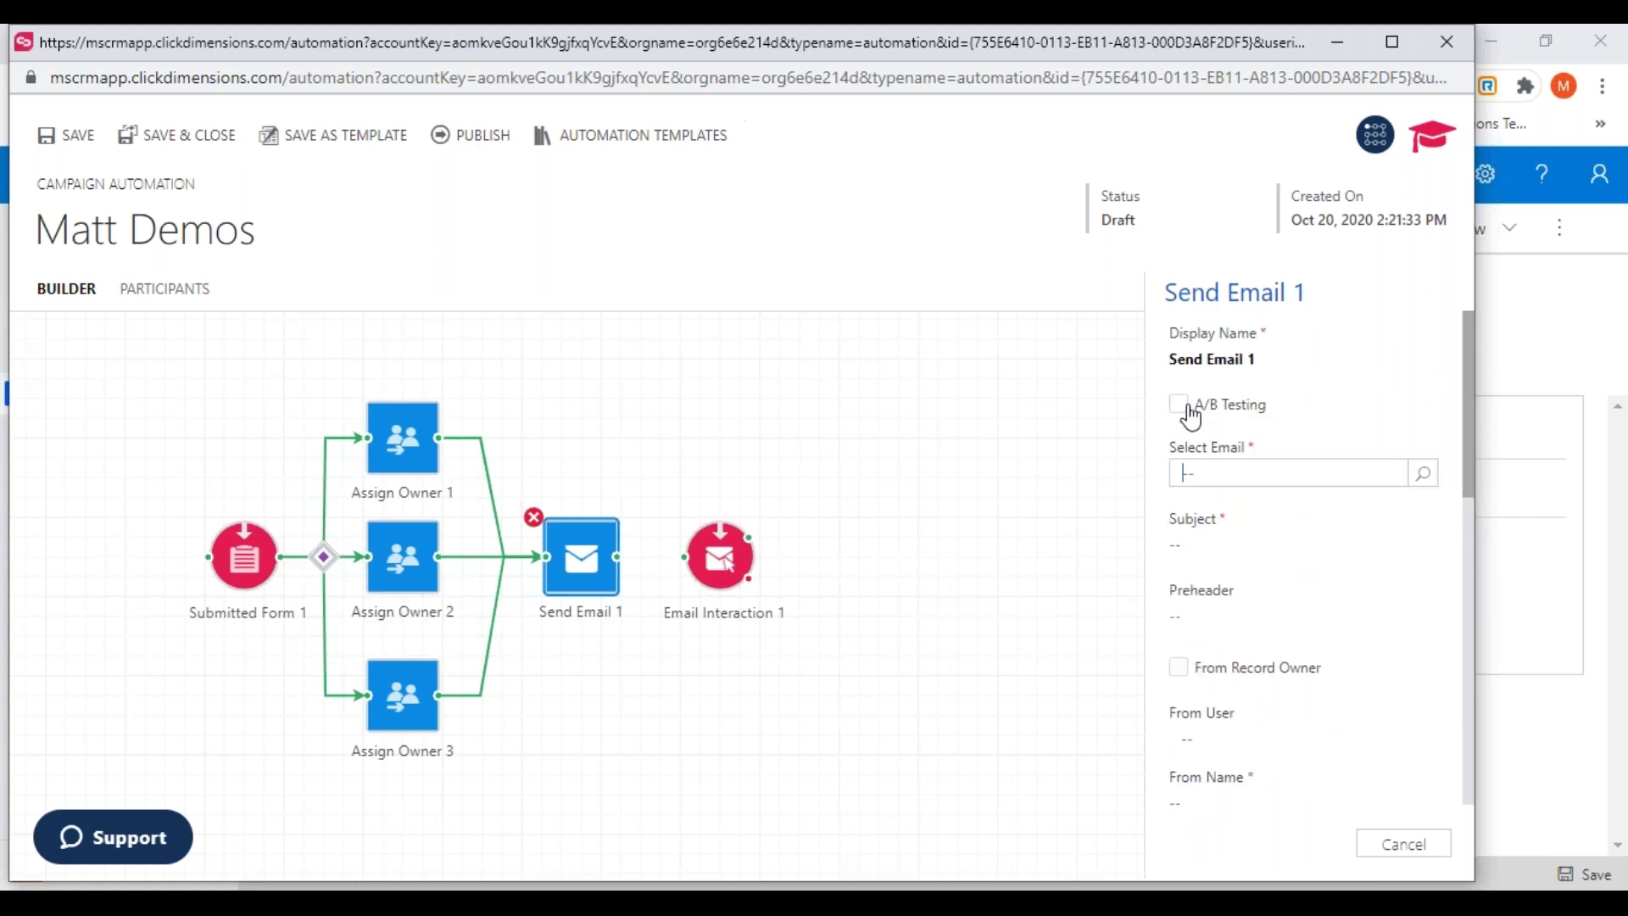
click(1404, 848)
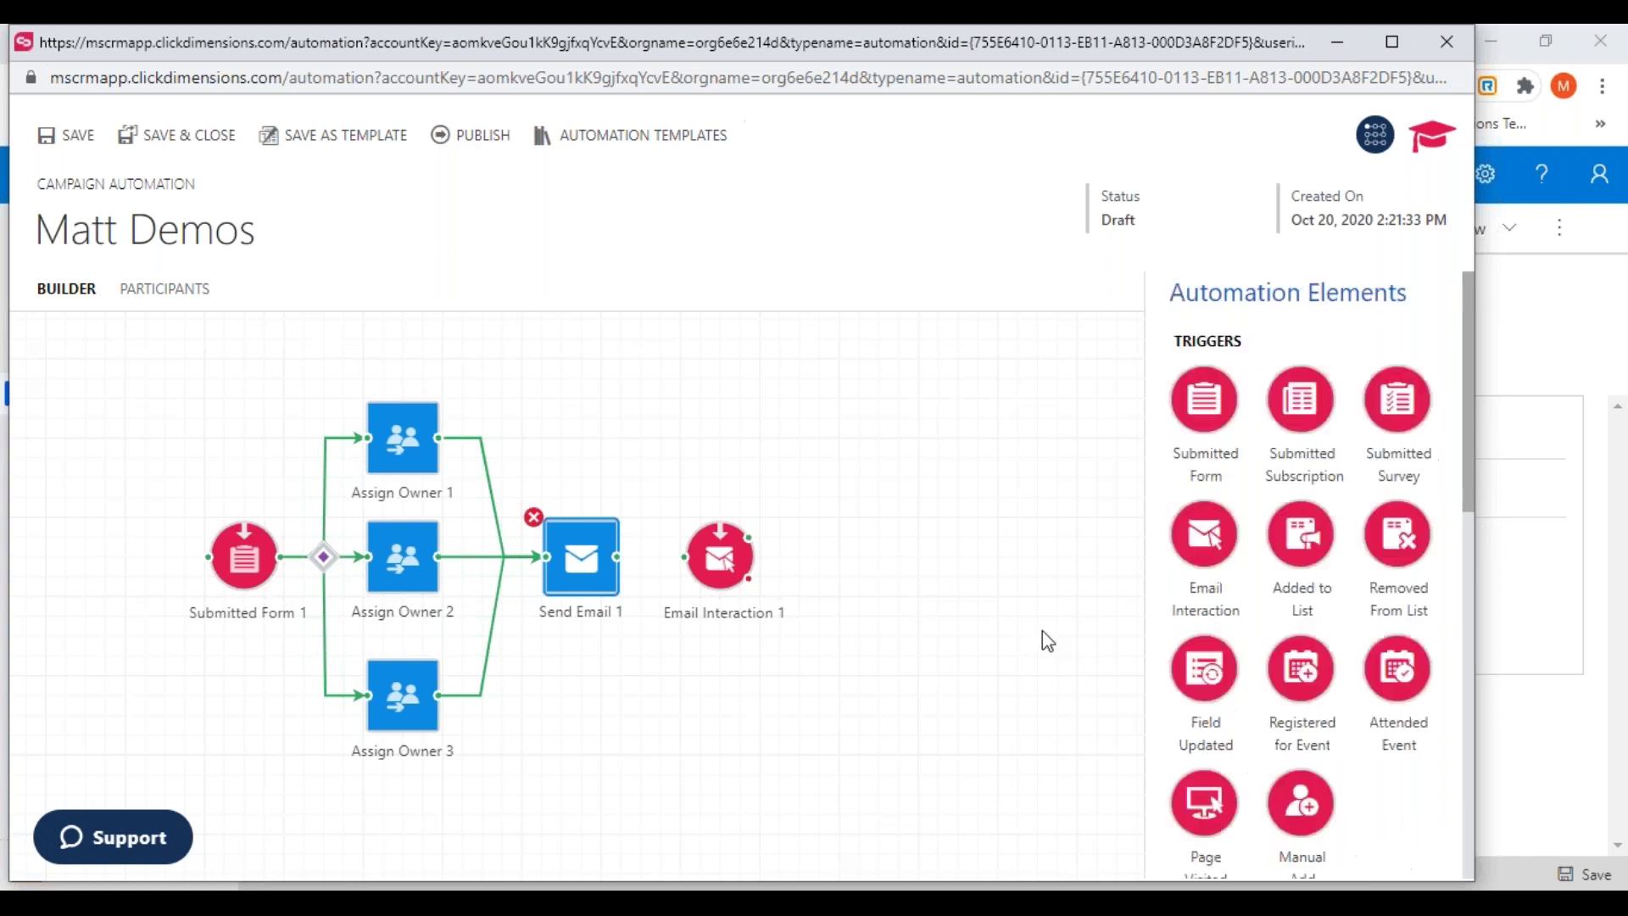
Connect Send Email 1 to Email Interaction 1 and route its red branch to a new Send Email 2
drag(617, 557, 769, 571)
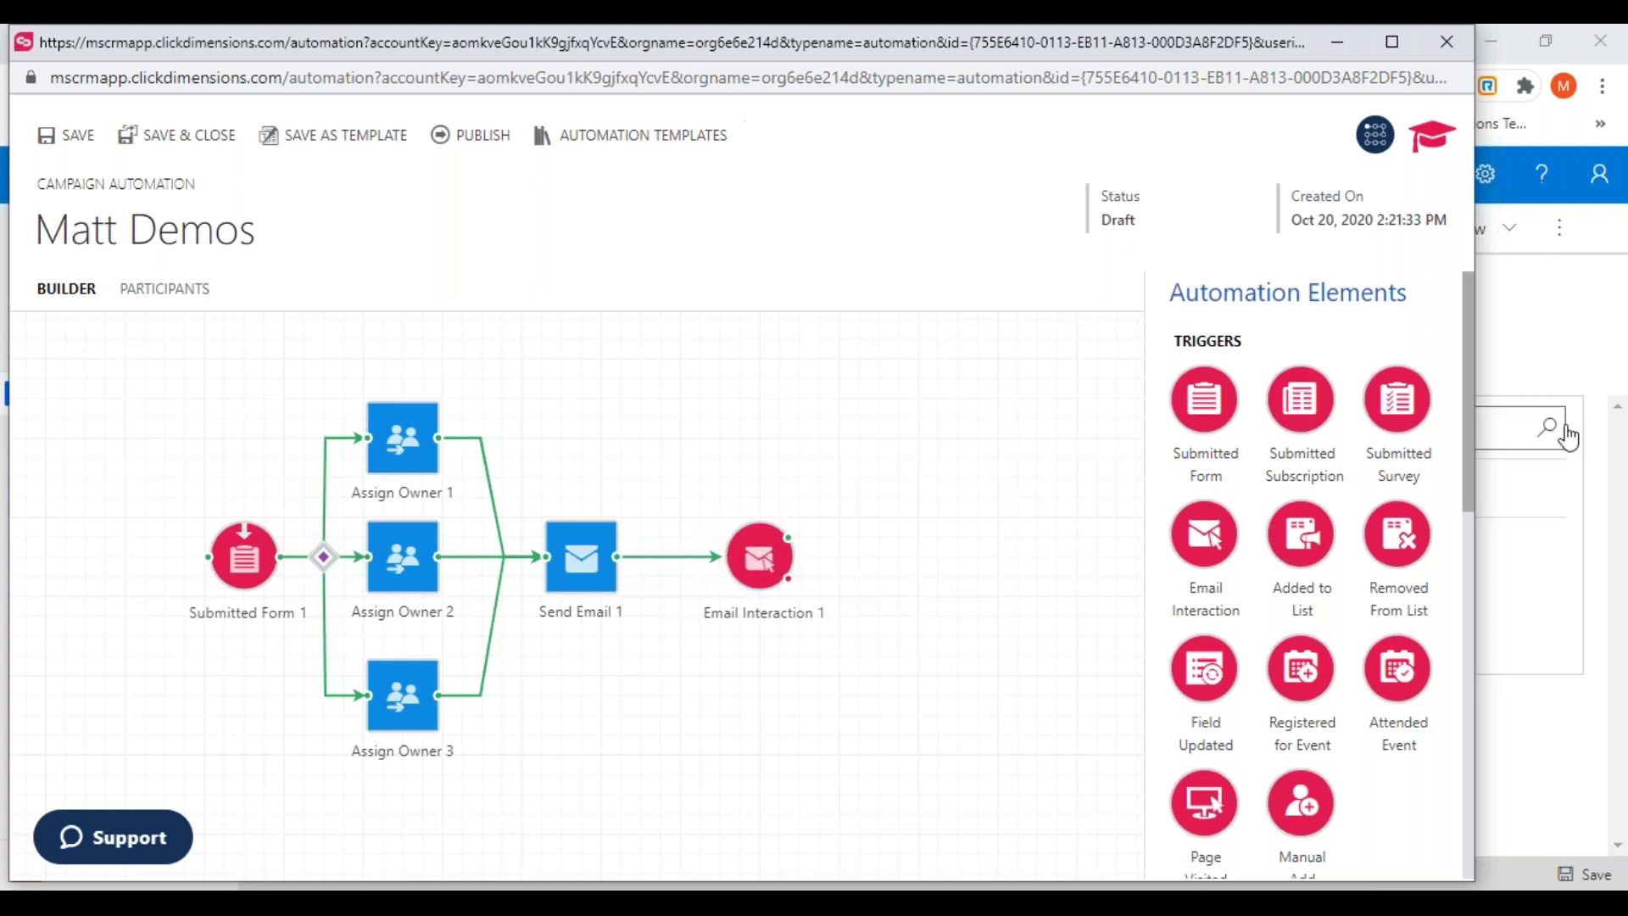
drag(1473, 451, 1458, 608)
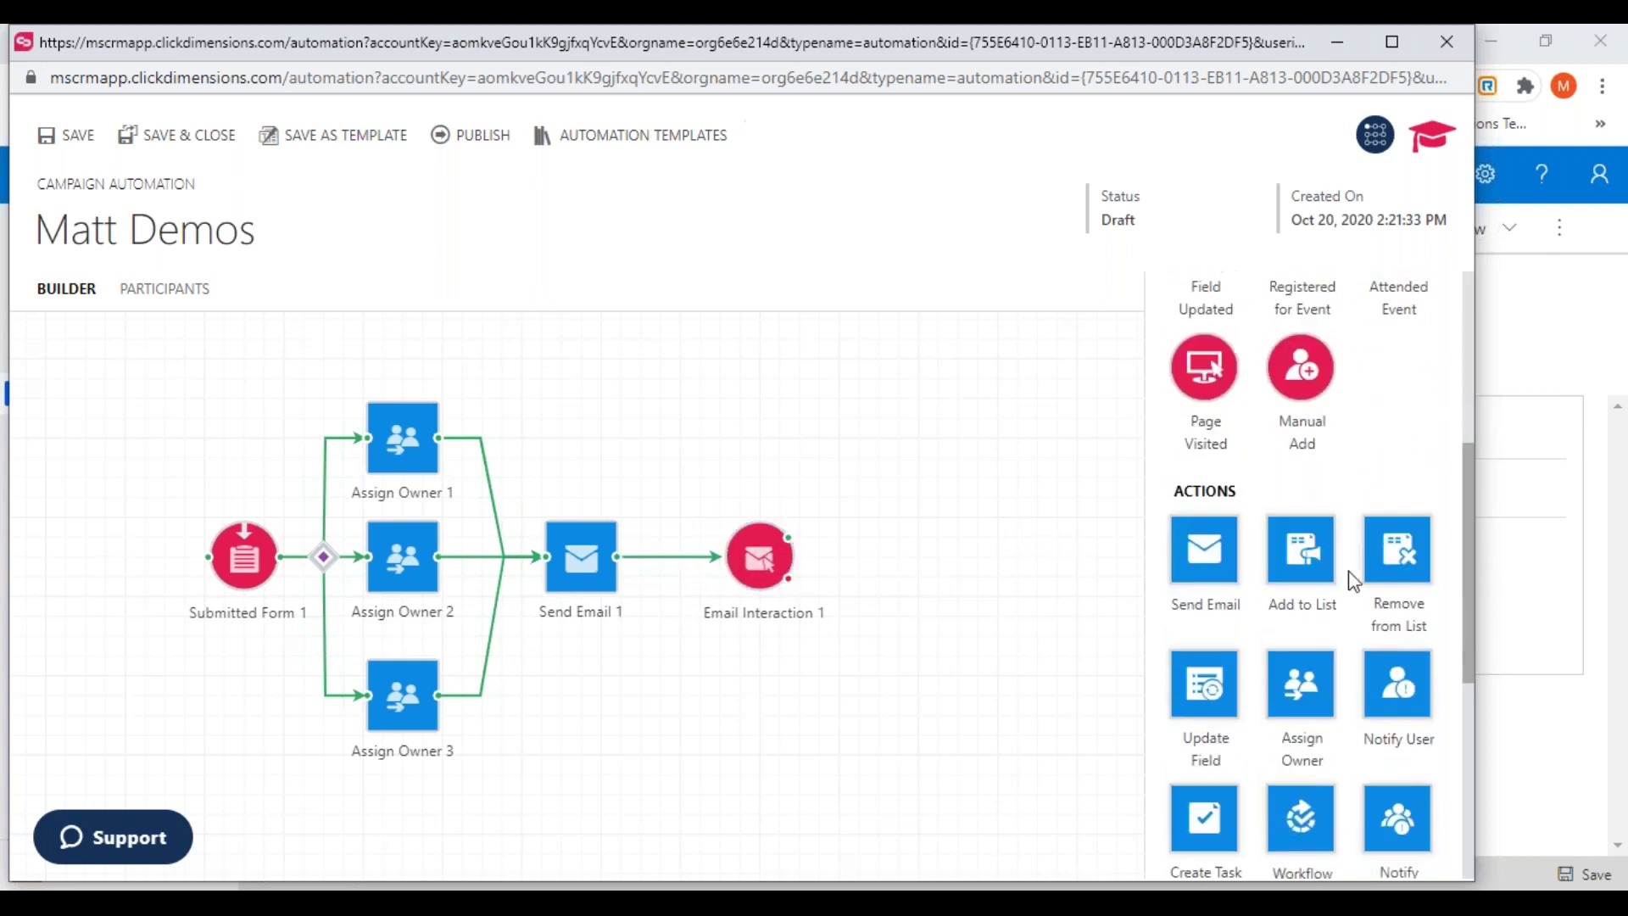
drag(1207, 572, 901, 650)
drag(789, 580, 949, 680)
click(945, 672)
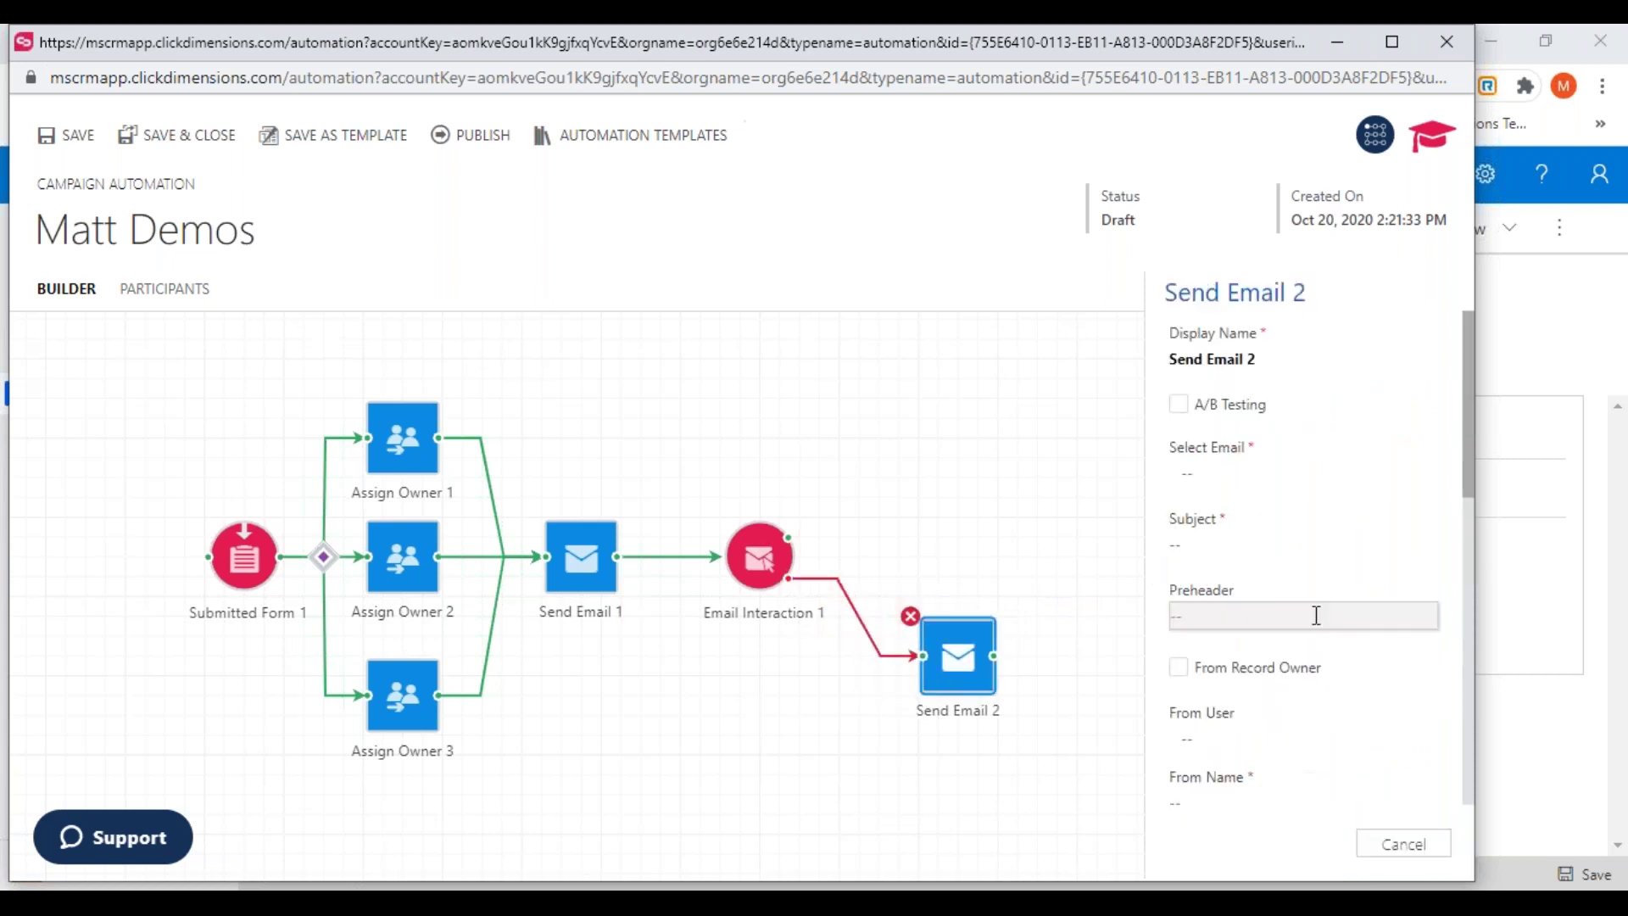
click(865, 538)
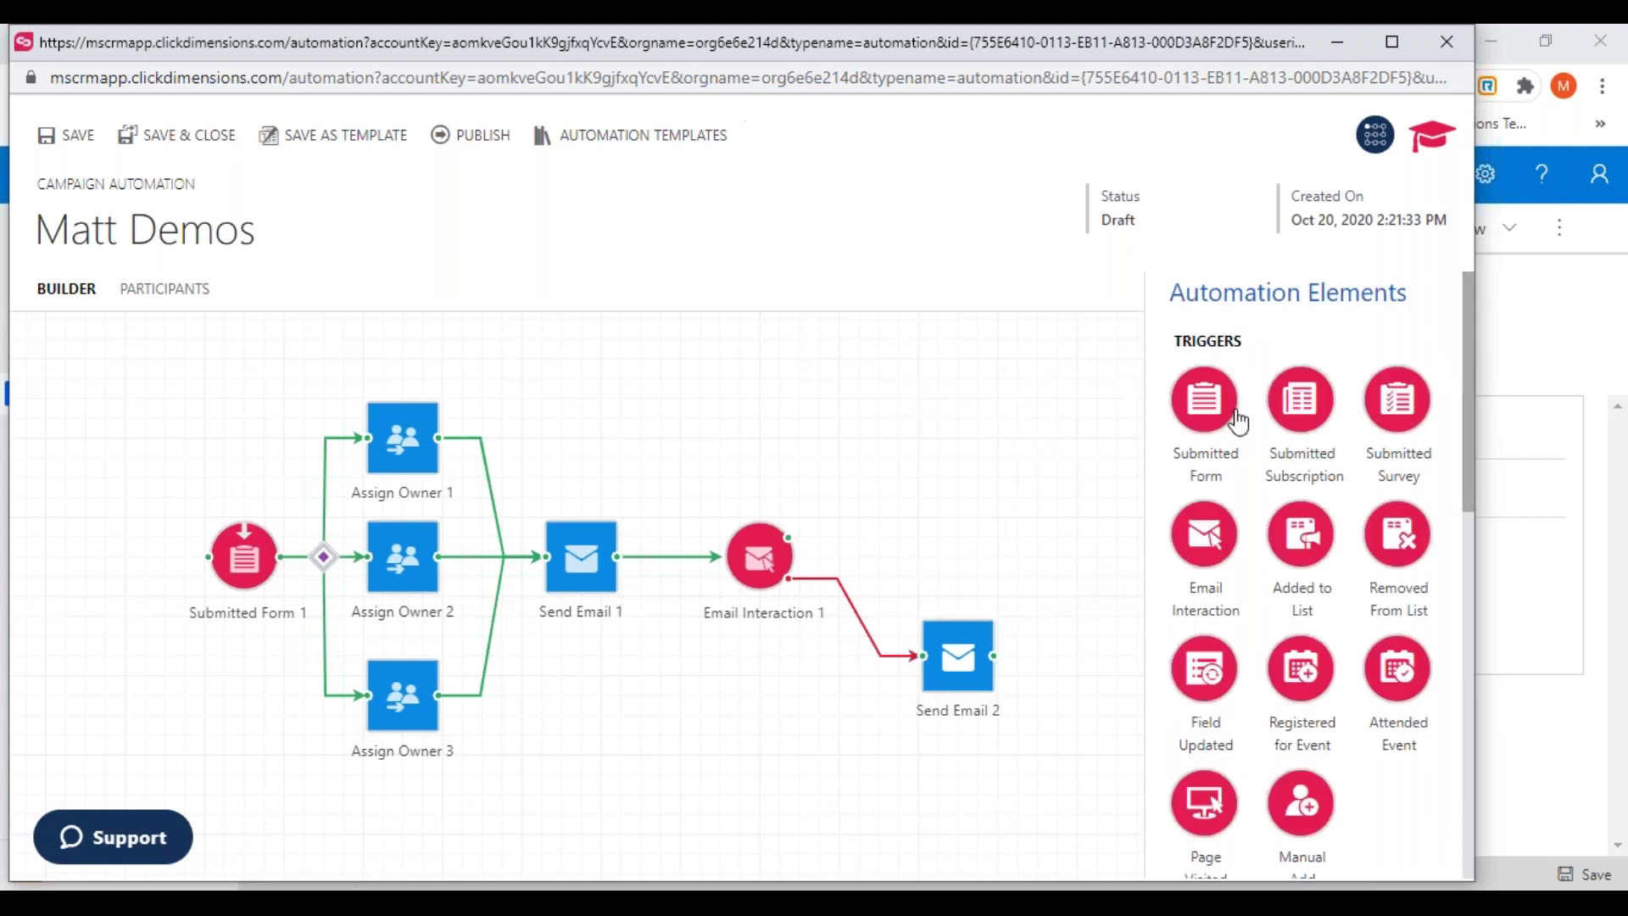
Add an Added to List trigger, check Email Interaction 1's settings, then delete the trigger
drag(1310, 542, 886, 473)
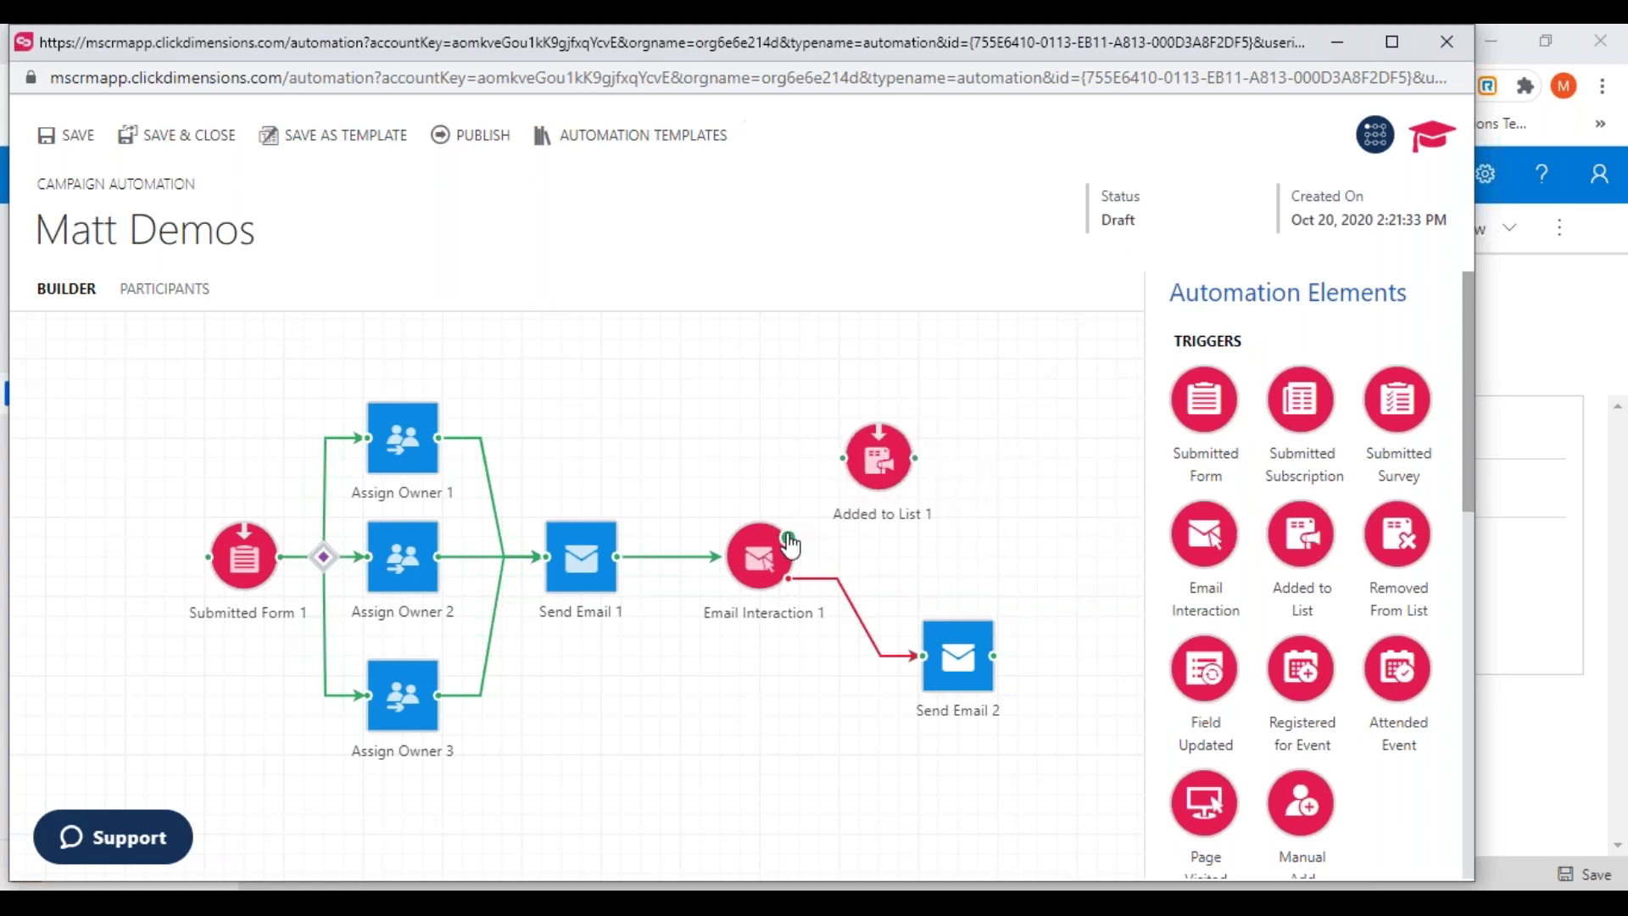
click(790, 539)
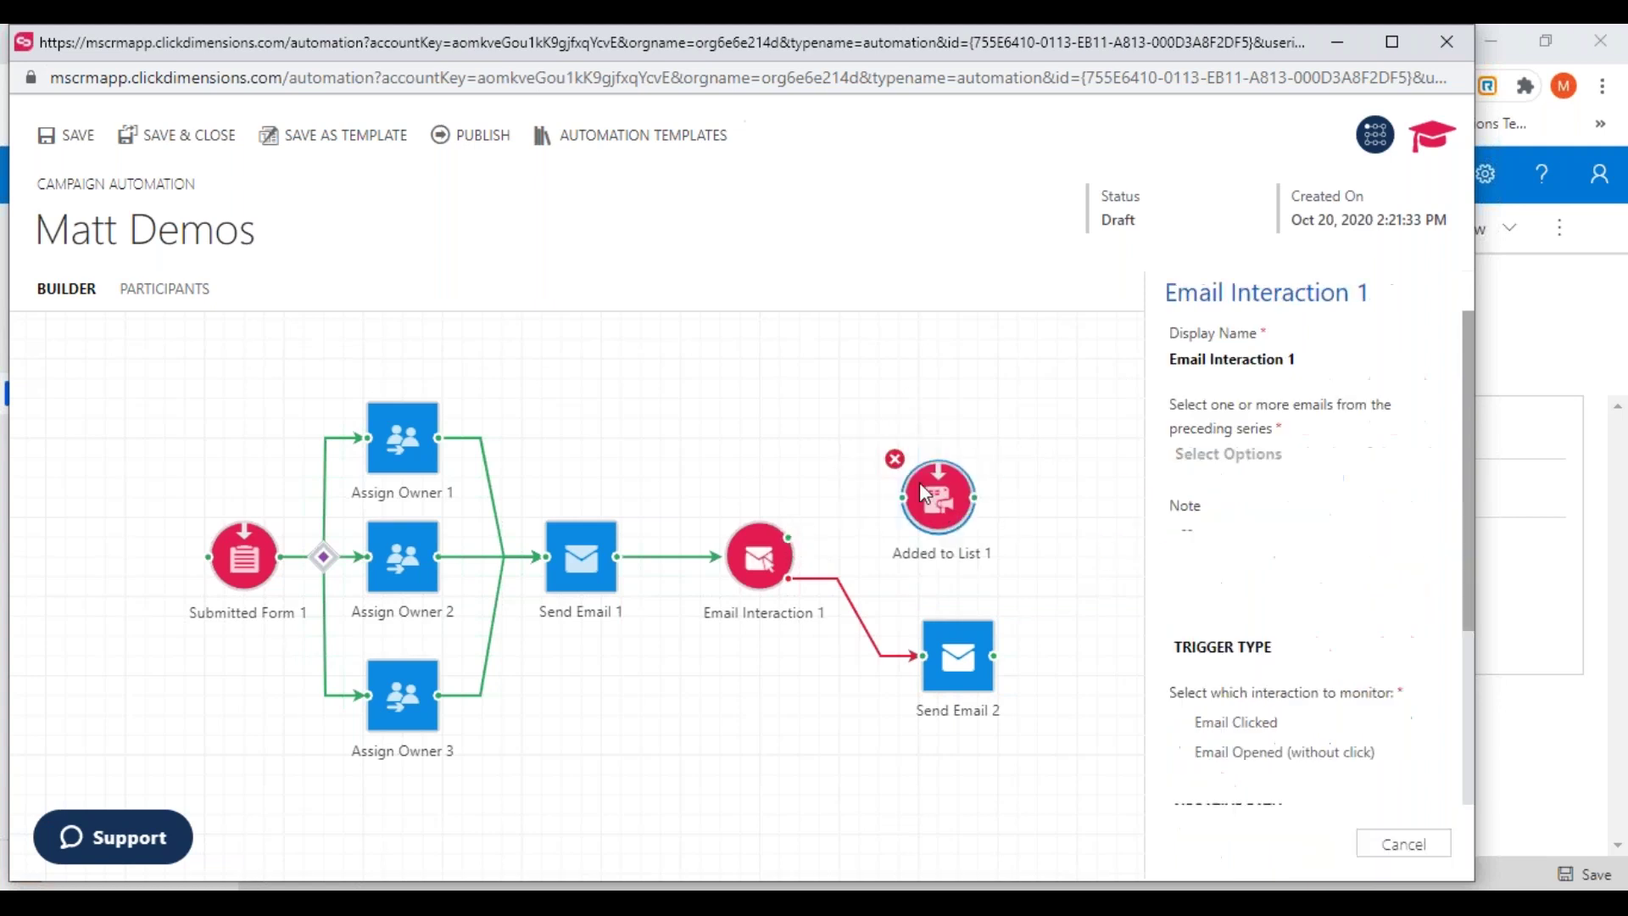
click(874, 466)
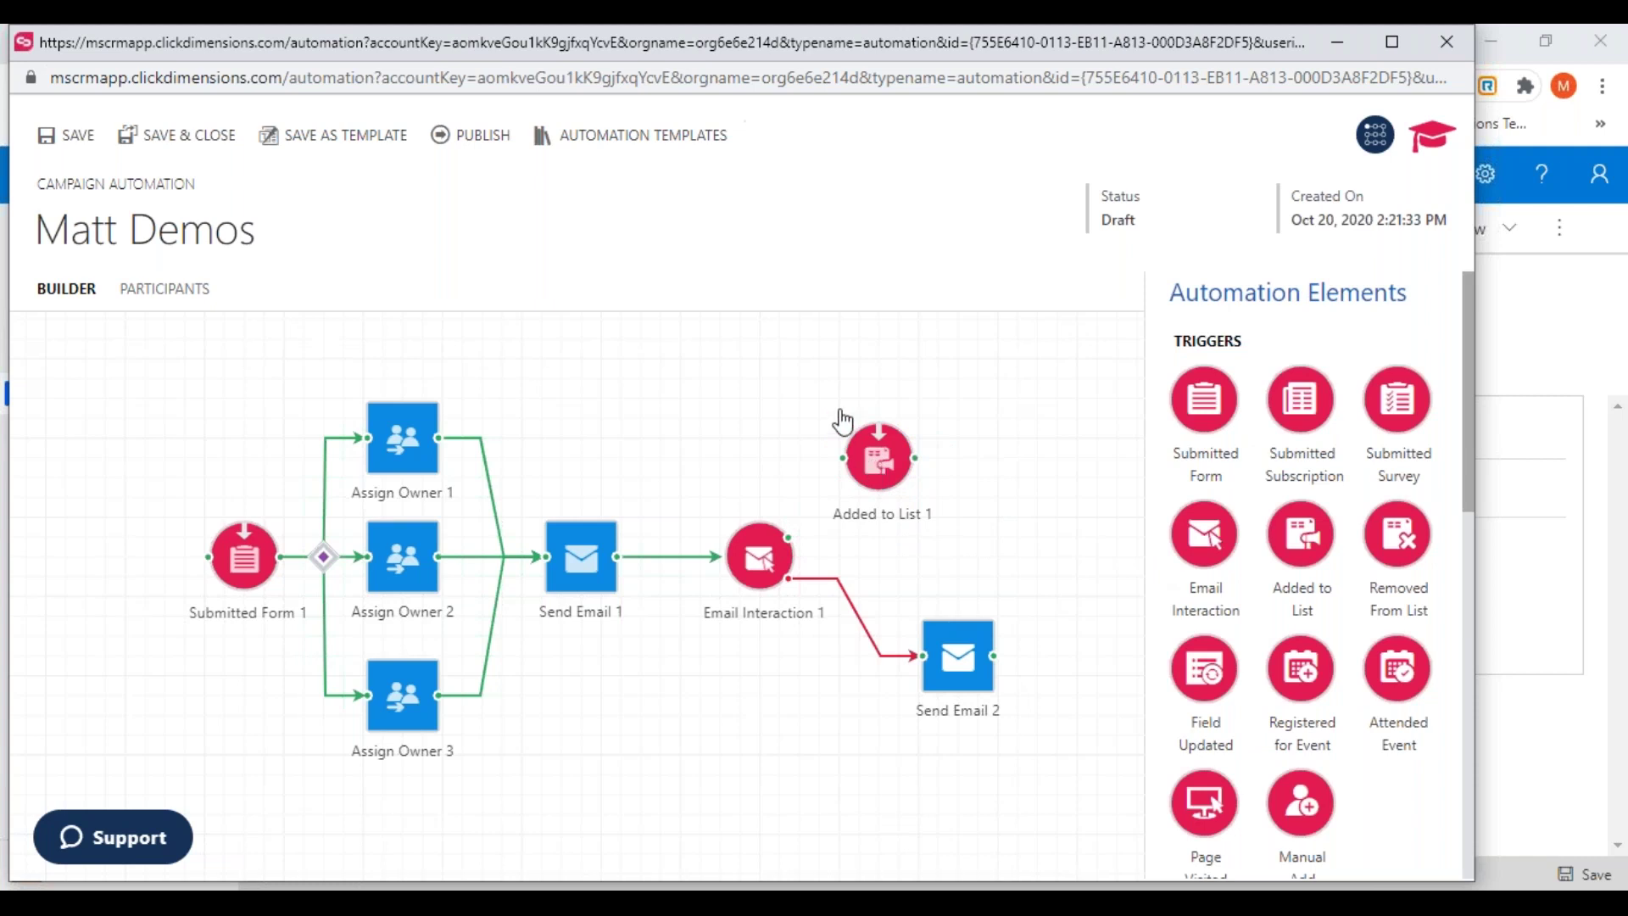
click(882, 452)
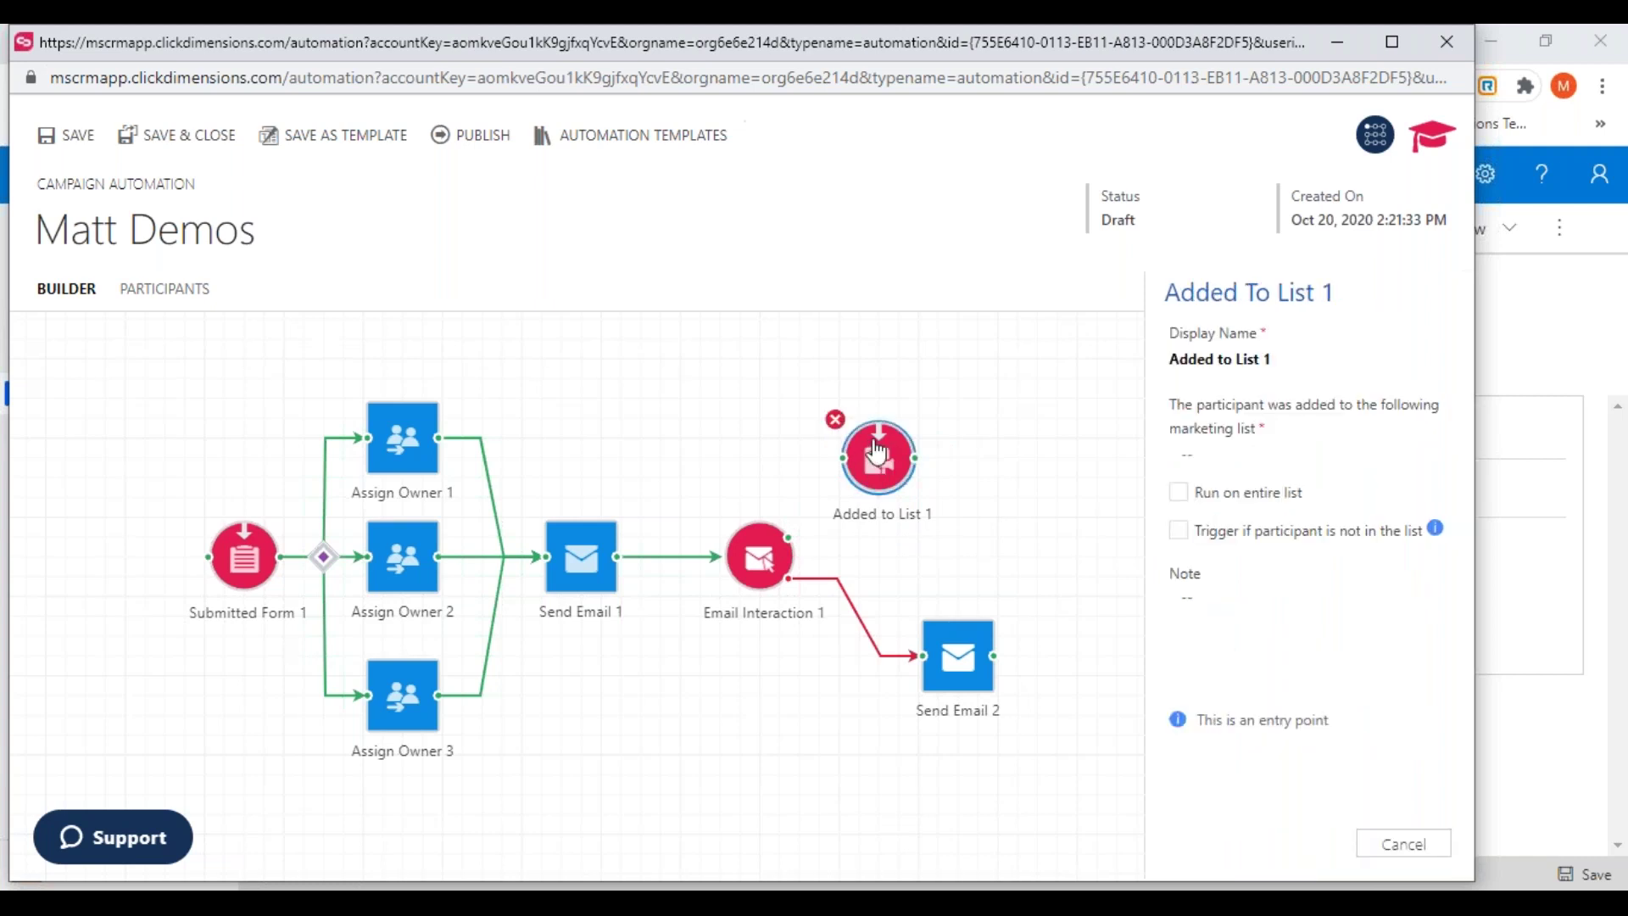
click(836, 421)
Add an Add to List 1 step above Send Email 2 and connect it to a new Send Email 3
drag(1460, 381, 1514, 541)
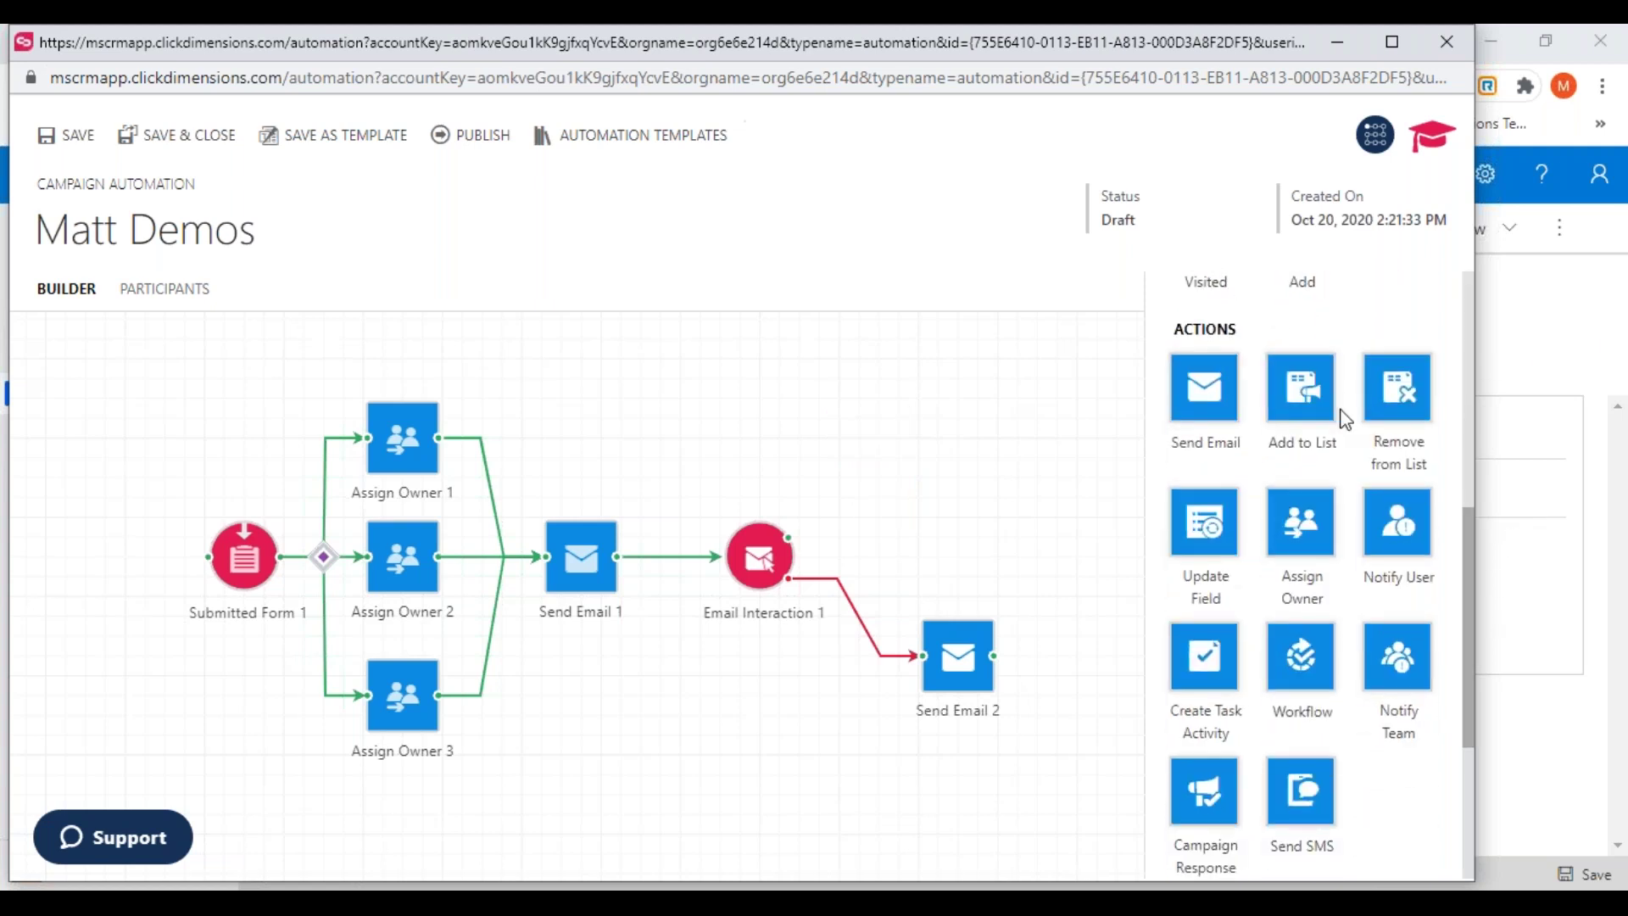
drag(1301, 390, 947, 460)
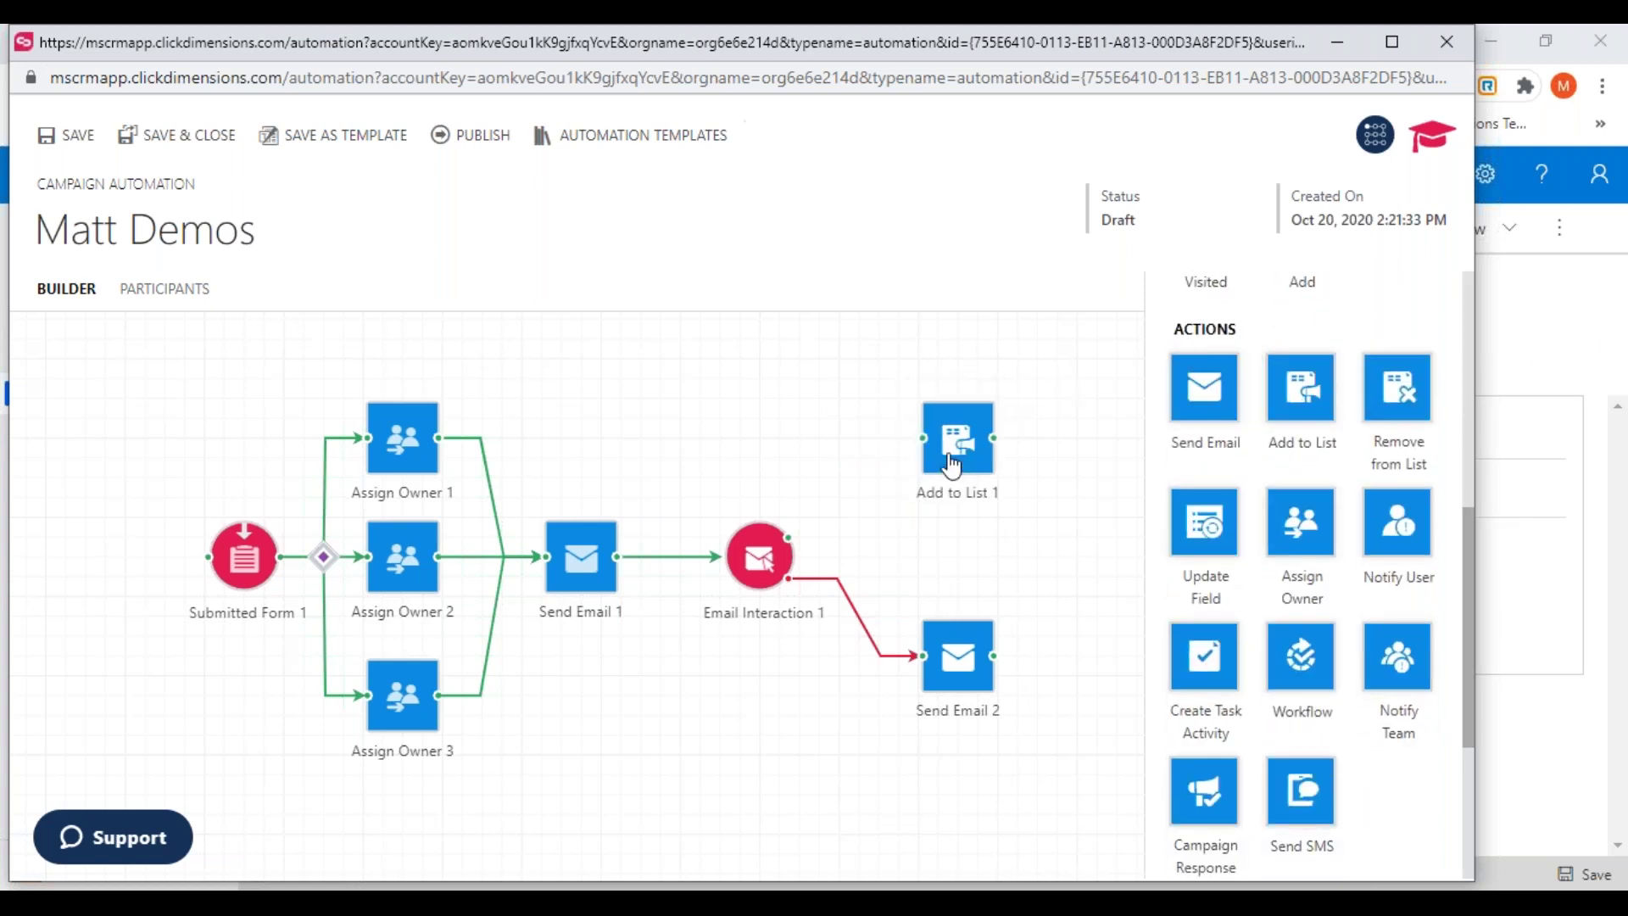
drag(816, 515, 789, 397)
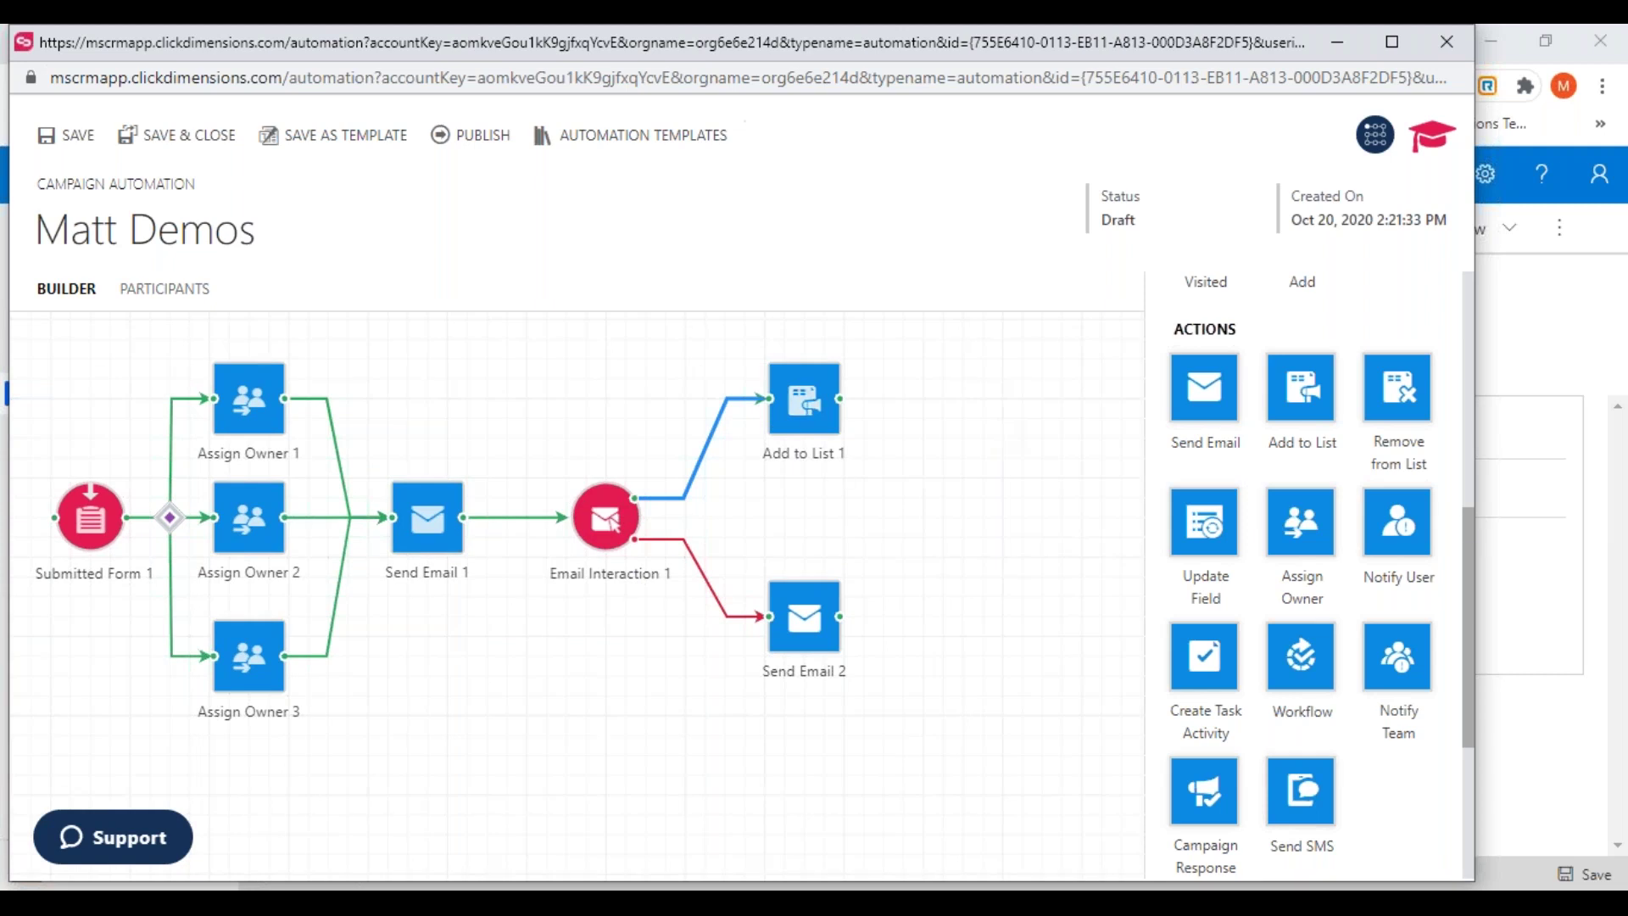
drag(1468, 526, 1463, 481)
drag(1203, 499, 959, 379)
drag(840, 398, 1006, 396)
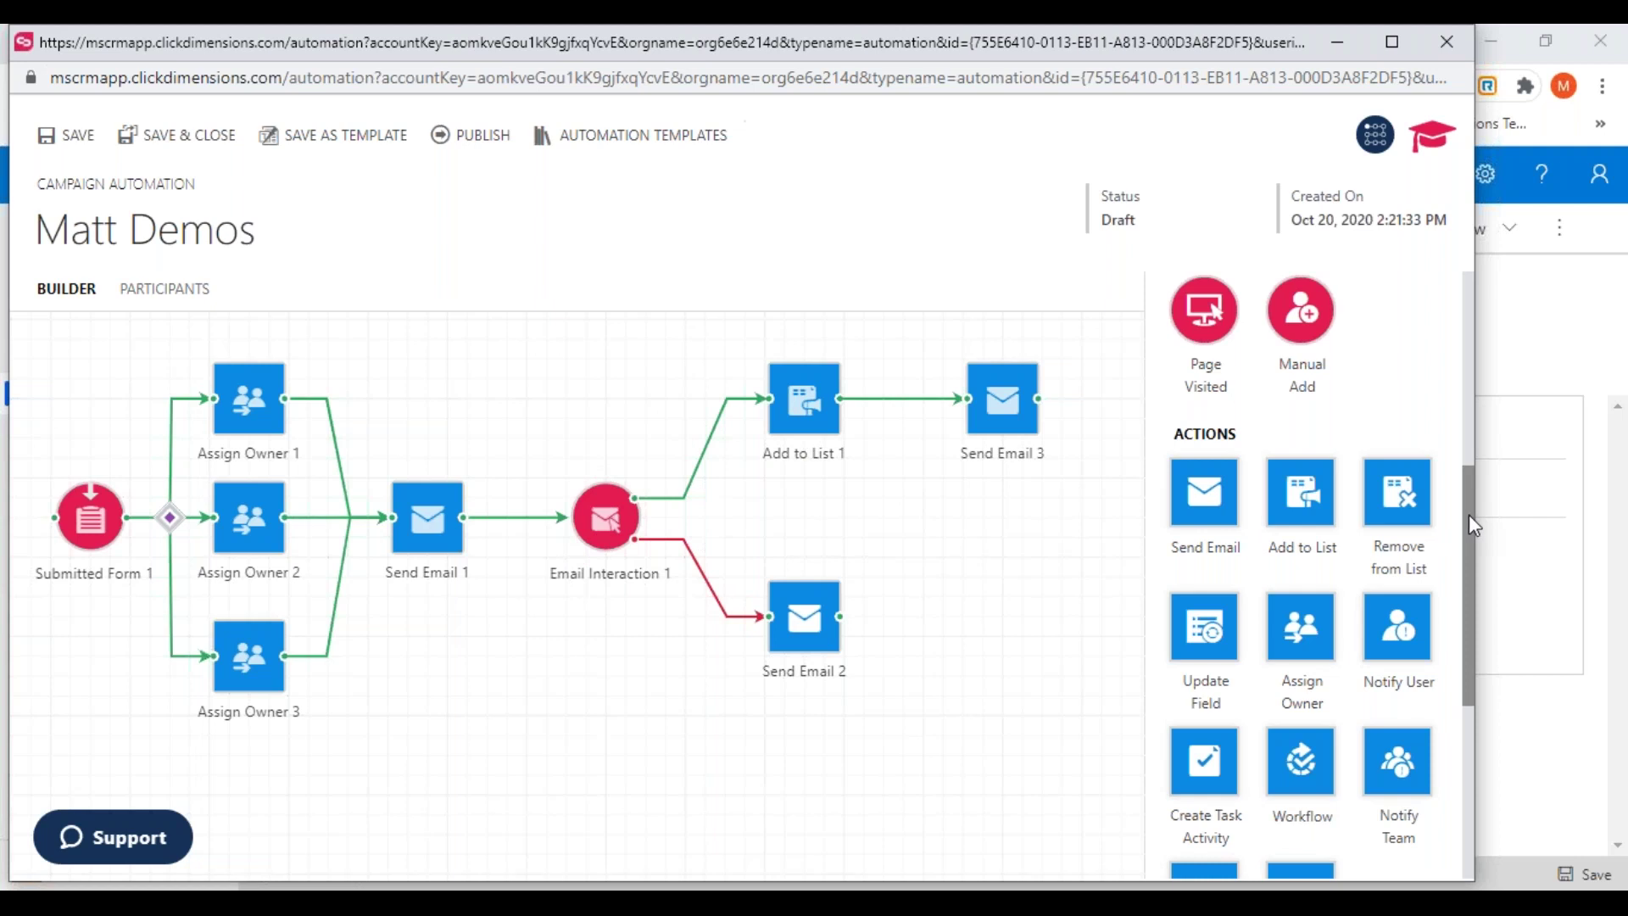
drag(1467, 514, 1459, 744)
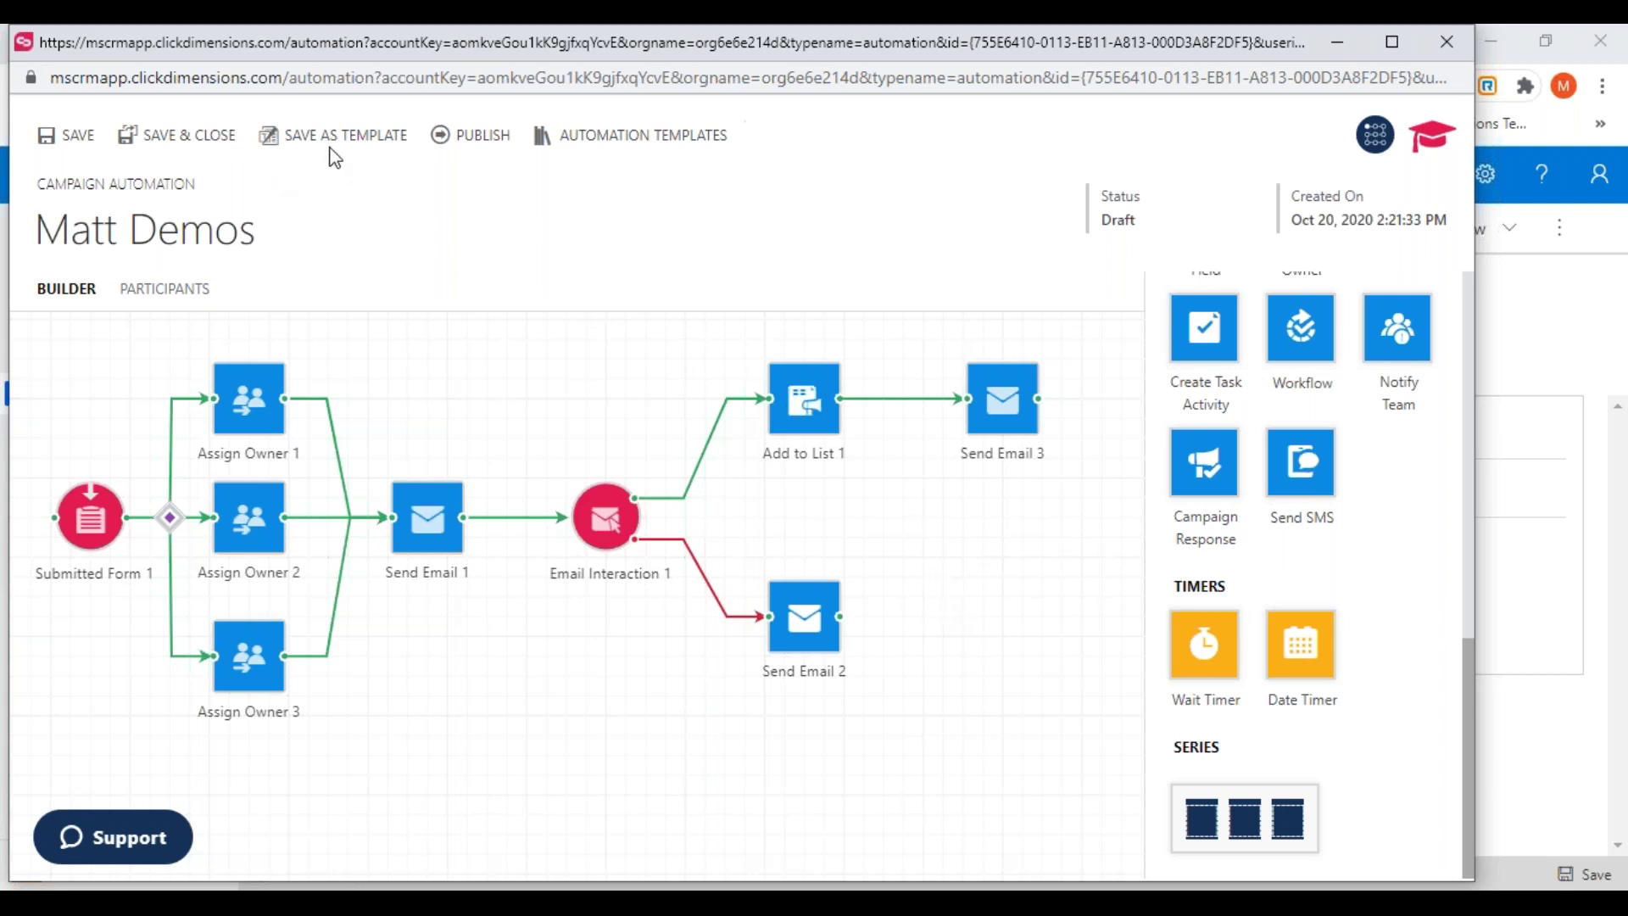
Open the first [CLONE] 365 Saturday campaign automation, cancel deactivation, and launch its builder
click(1446, 42)
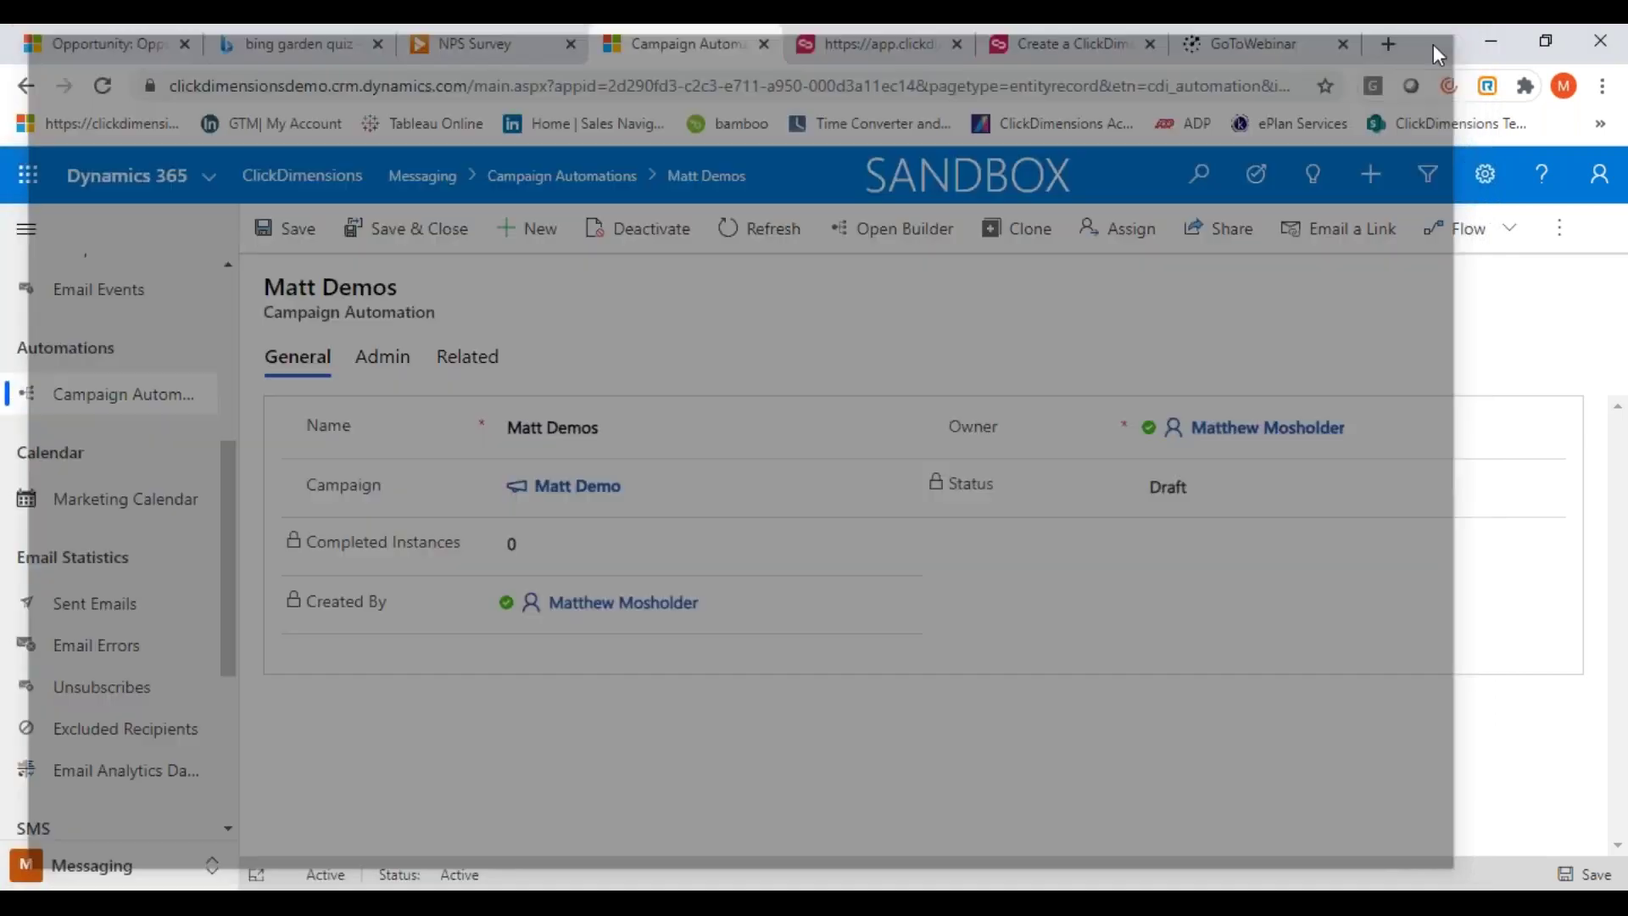
click(176, 394)
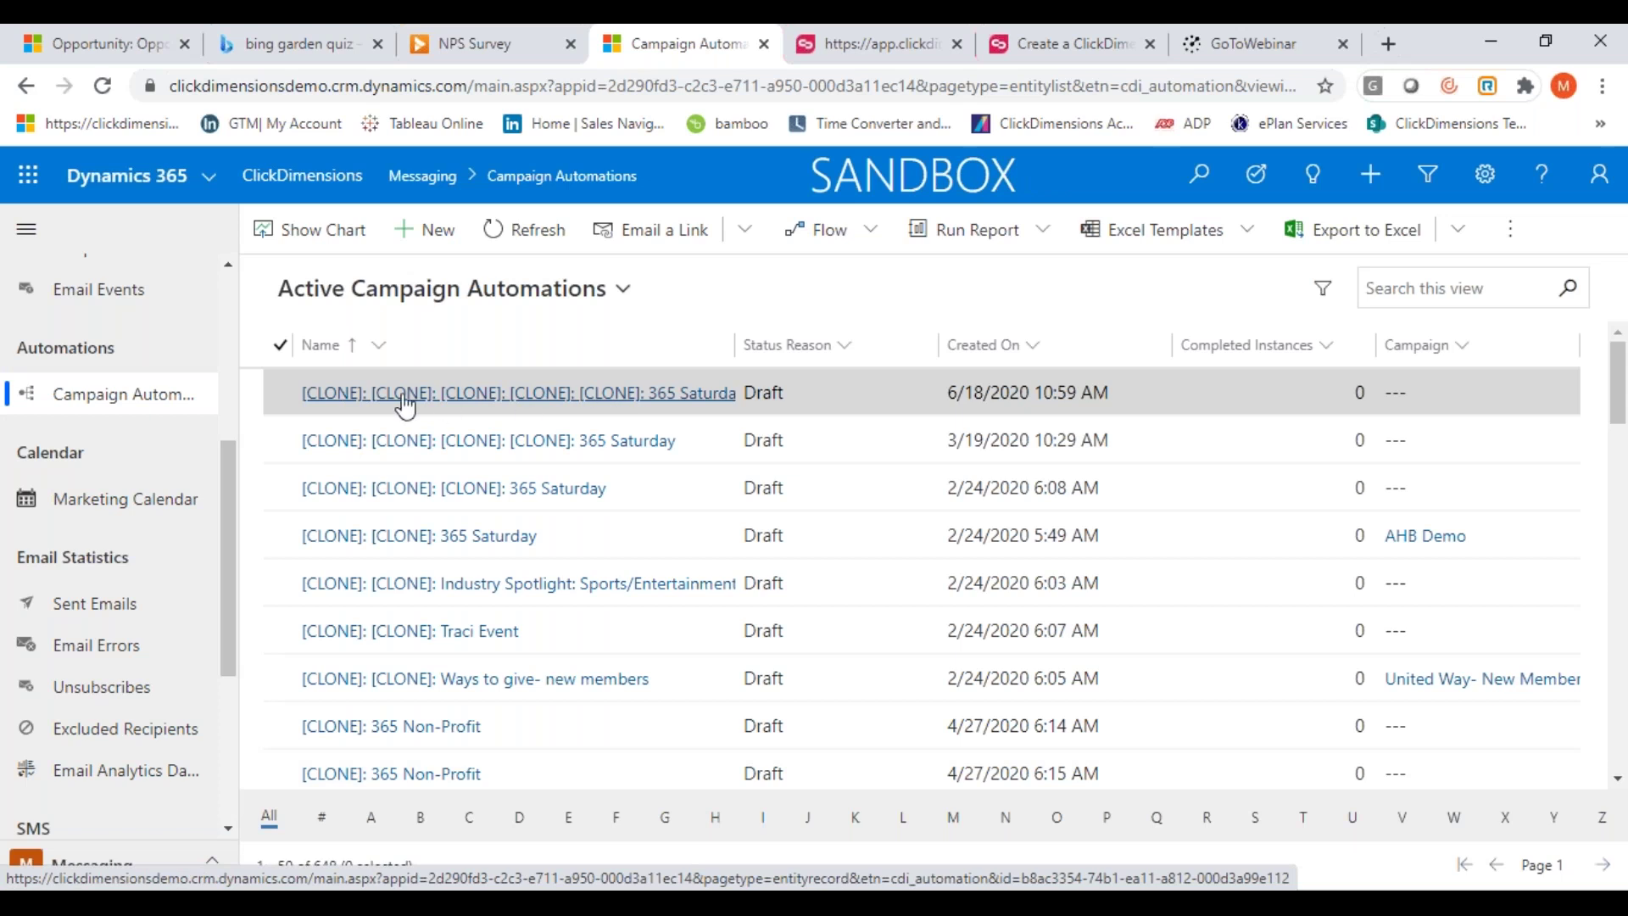
click(539, 399)
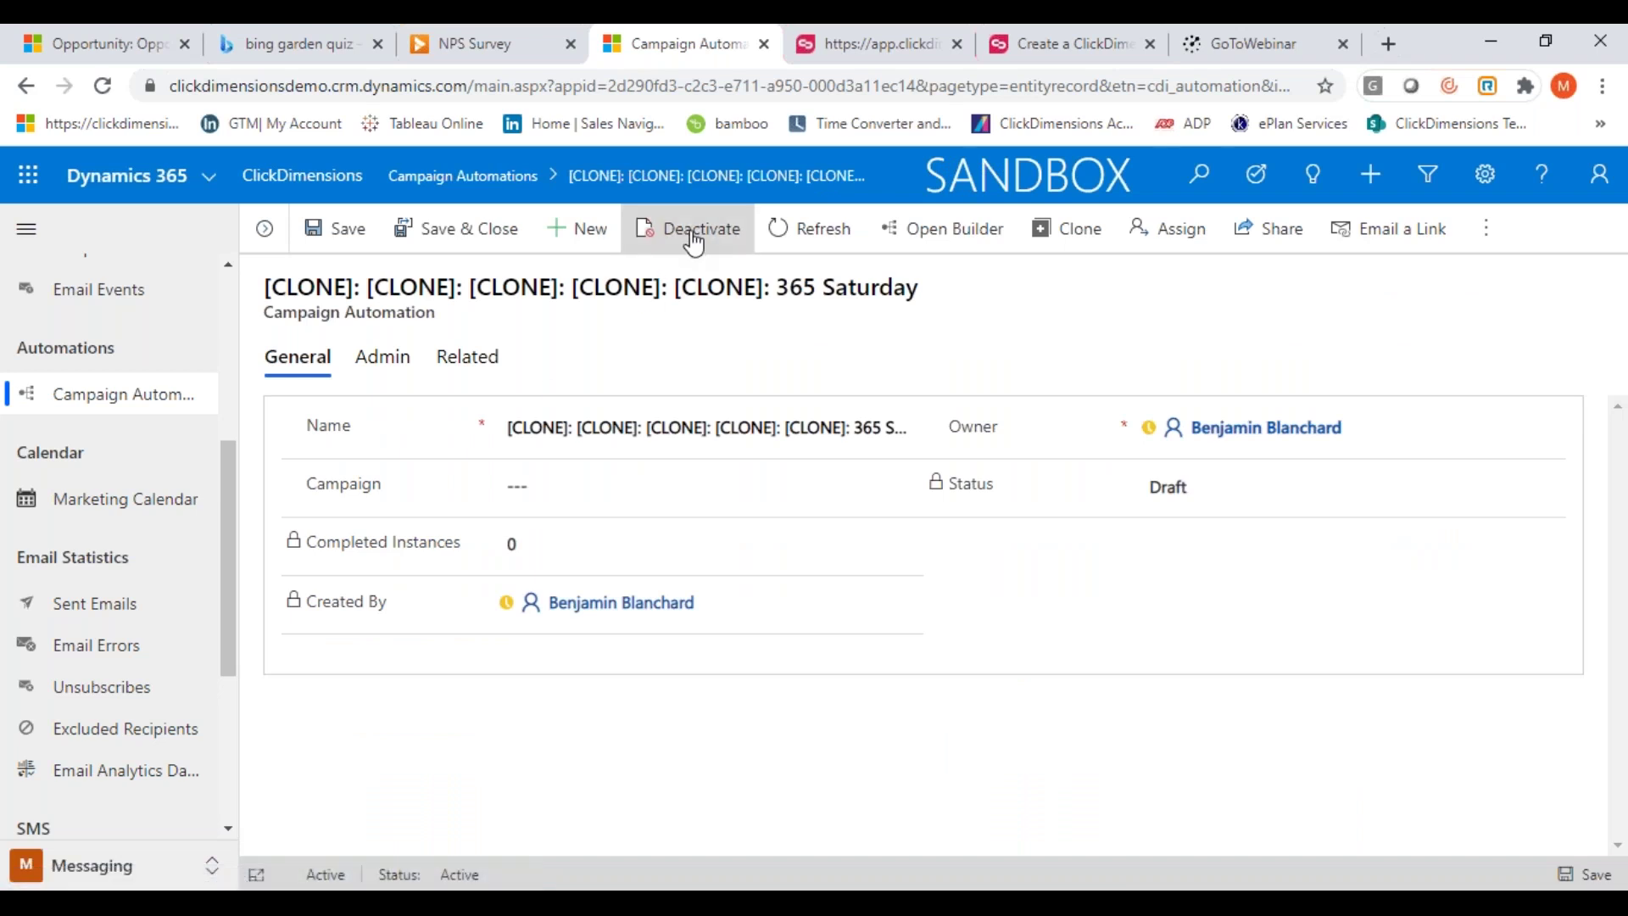
click(693, 237)
click(1072, 620)
click(941, 236)
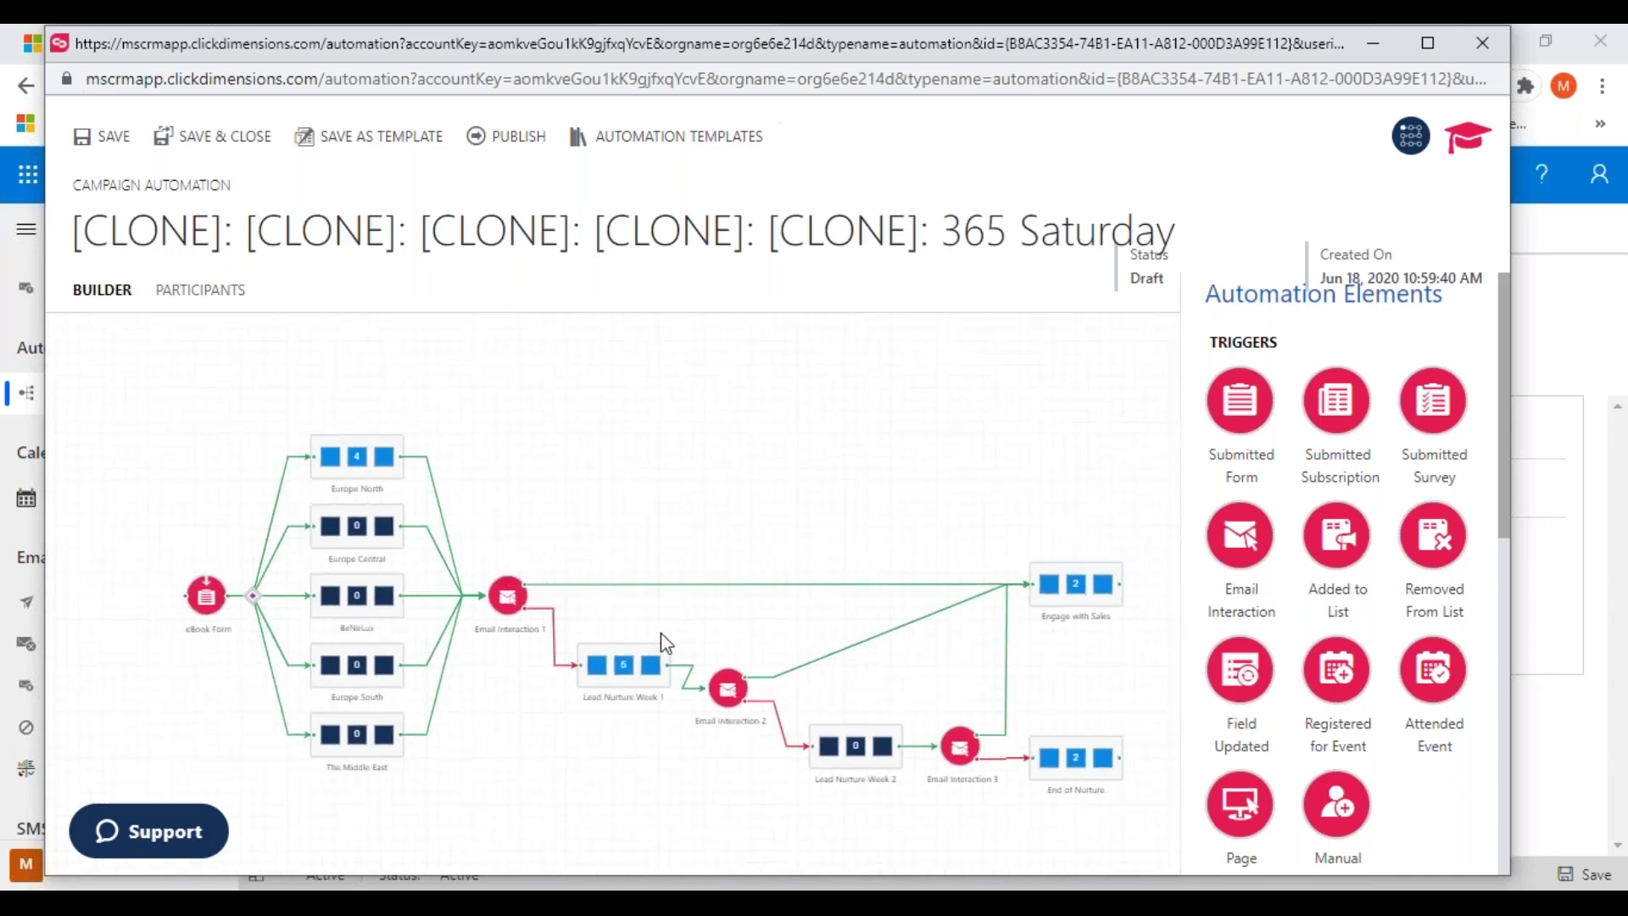
Zoom the canvas and open the Europe North series in Edit Series
scroll(666, 642, up, 3)
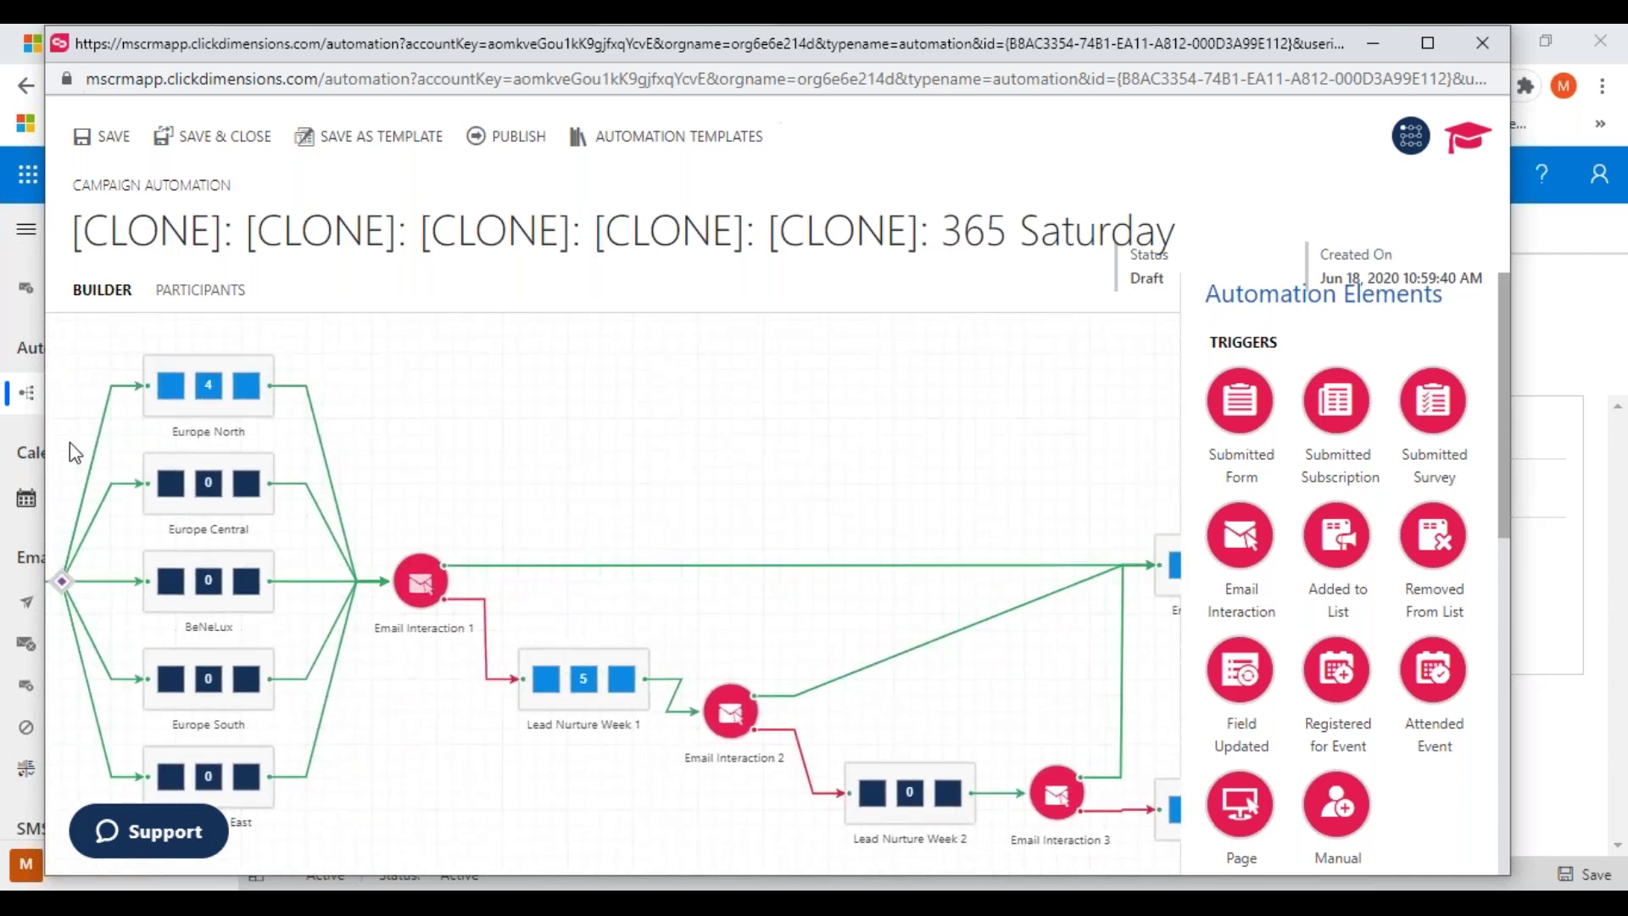
click(190, 404)
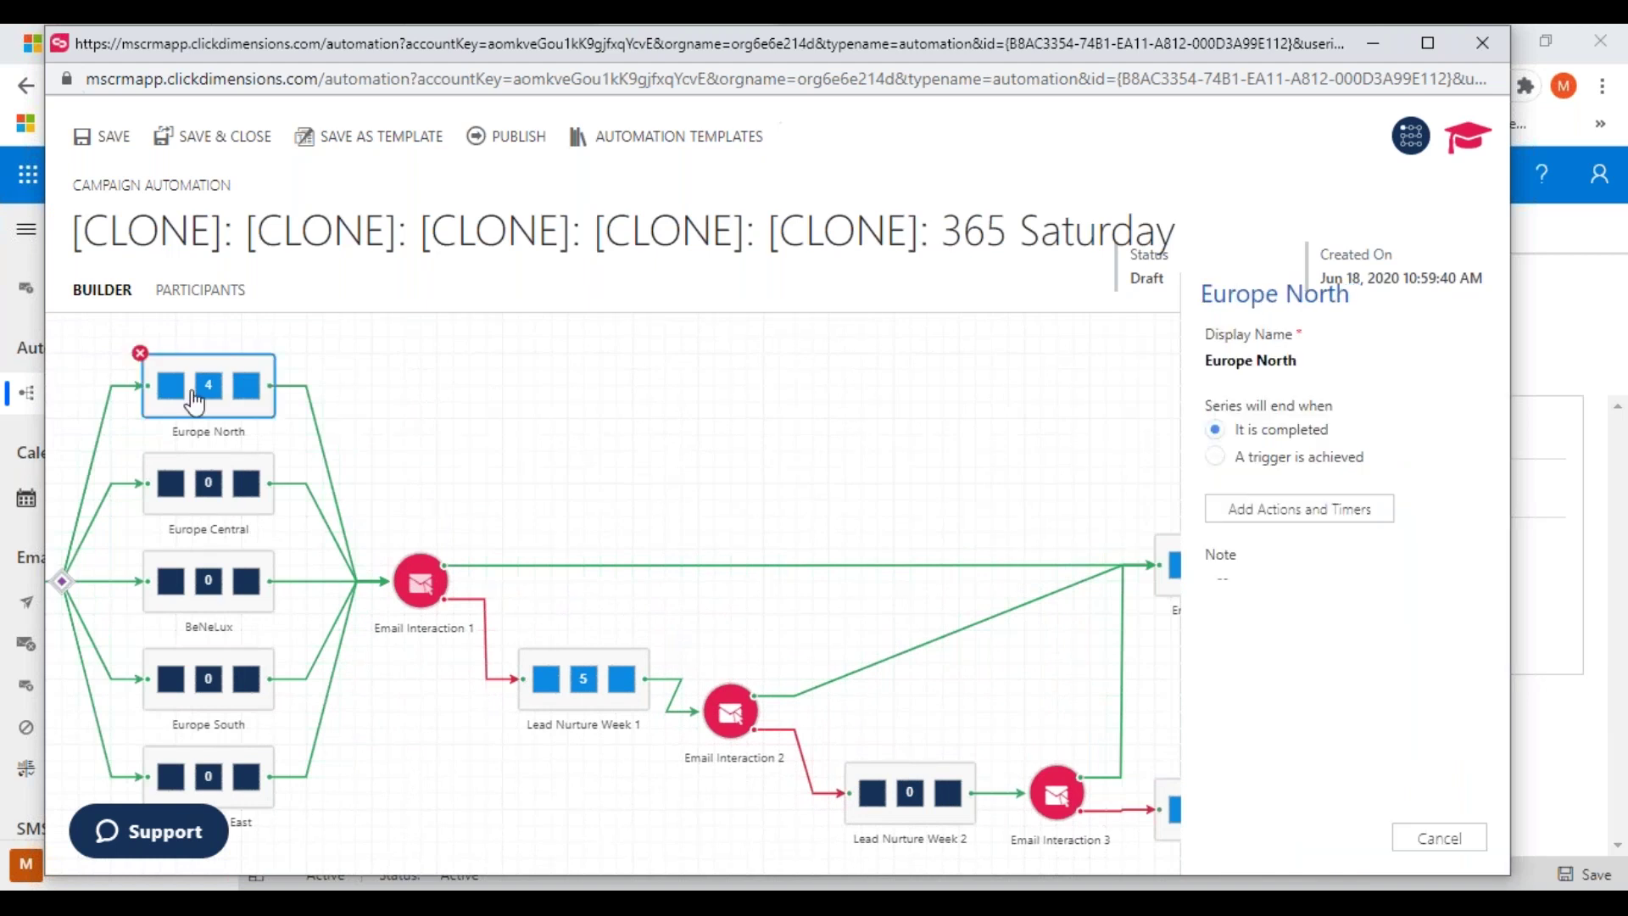
double_click(195, 402)
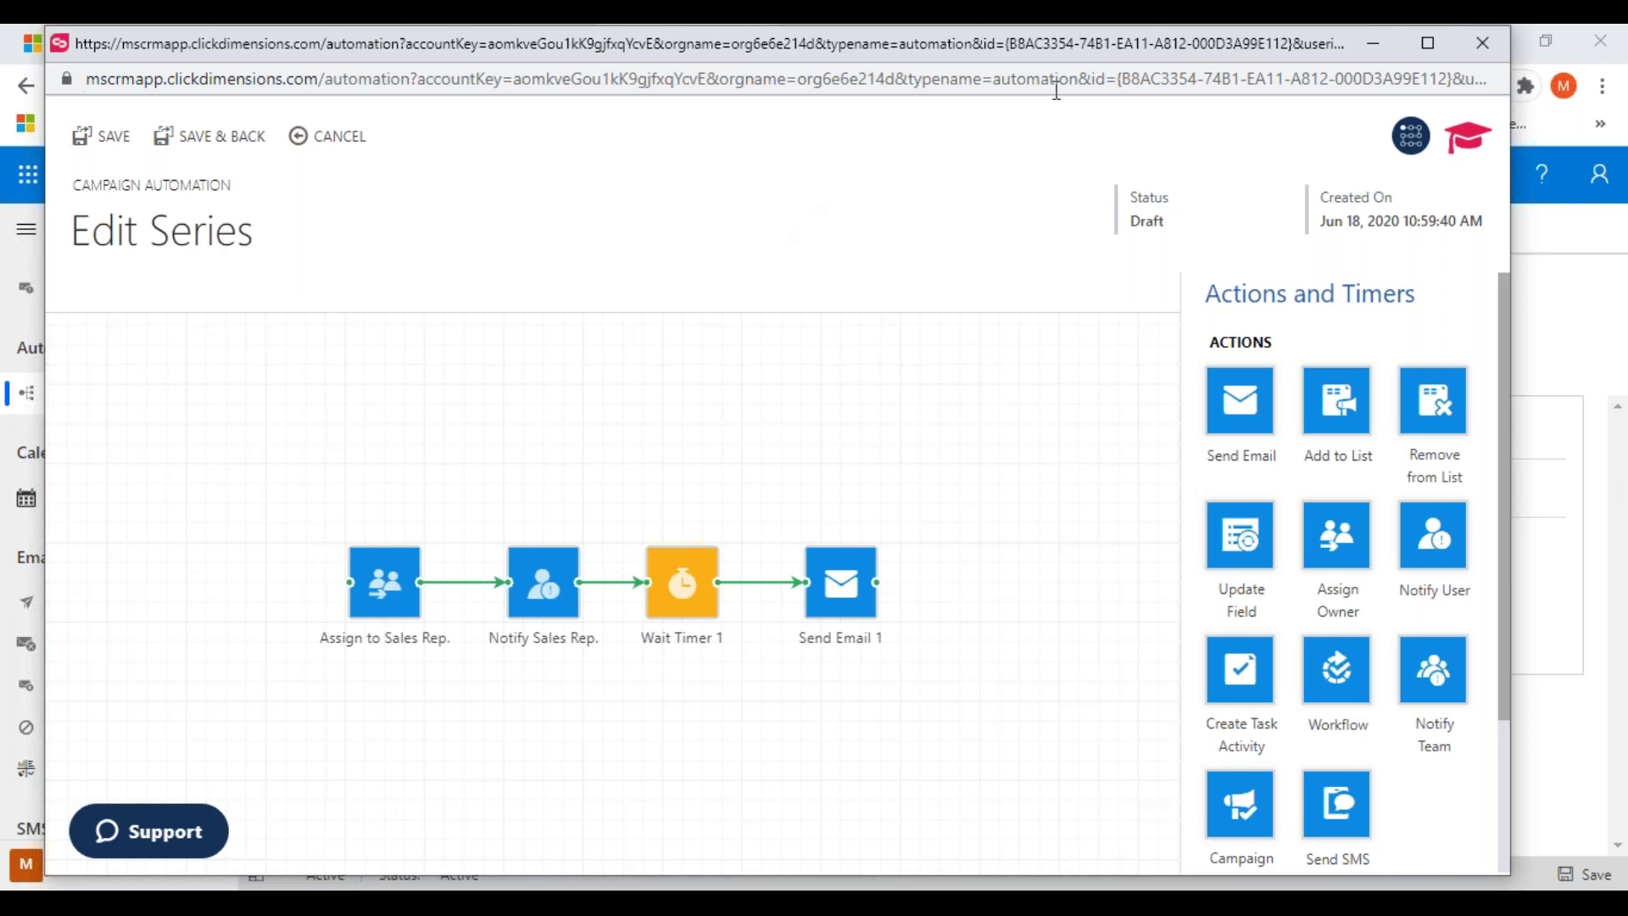
Close the series editor, browse the Sent Emails list, and start a New SMS record
click(1477, 39)
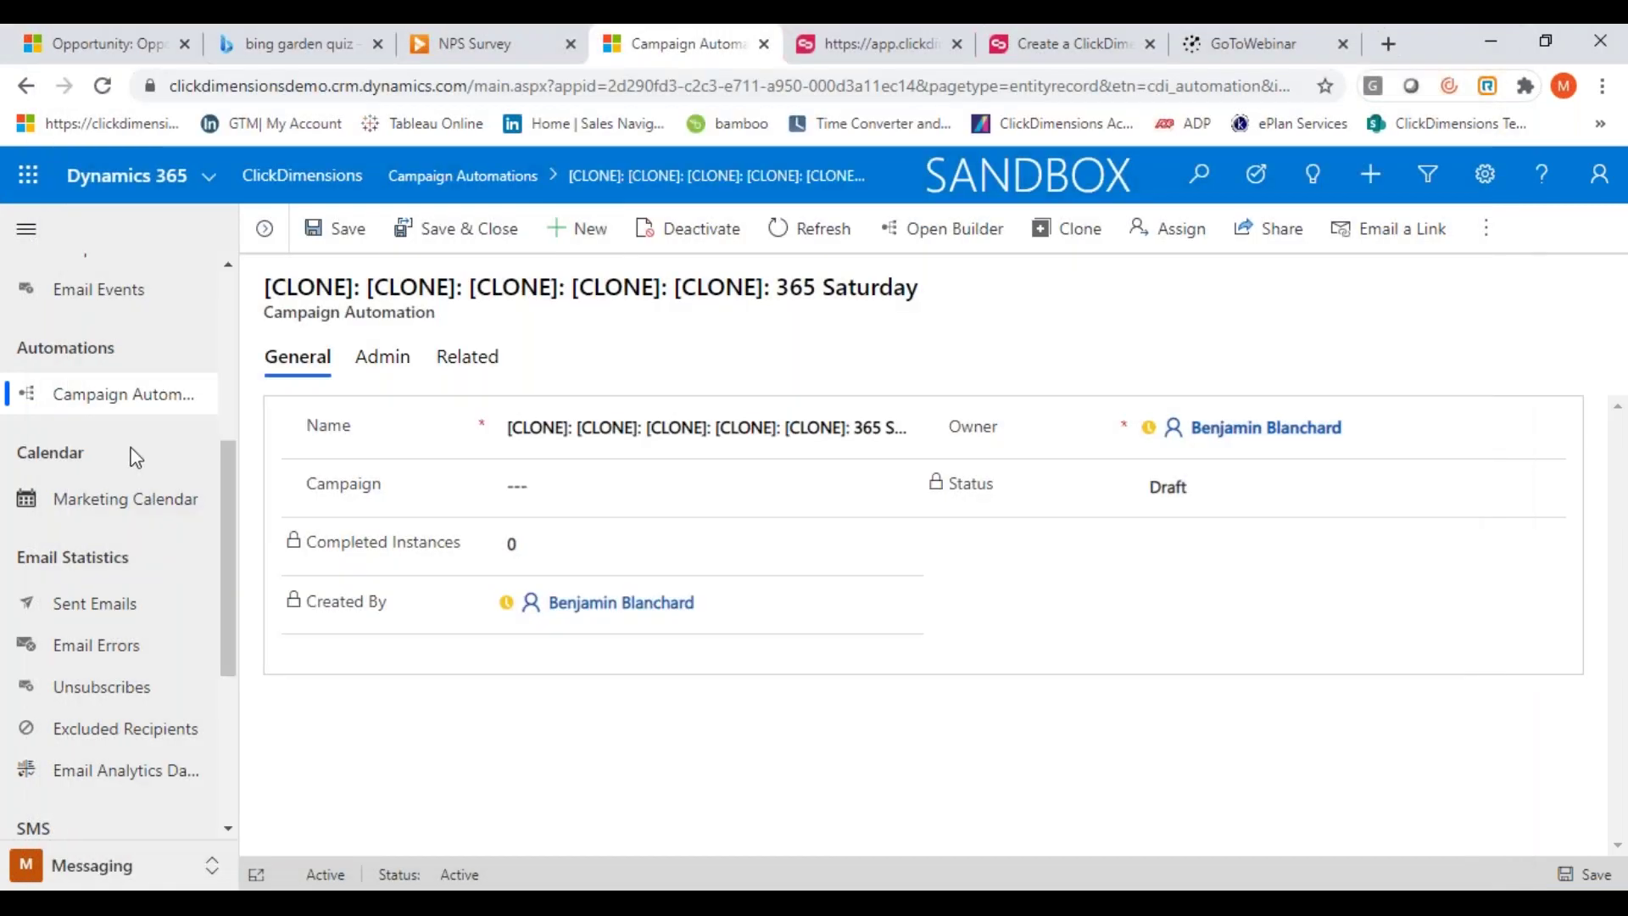
scroll(227, 480, down, 3)
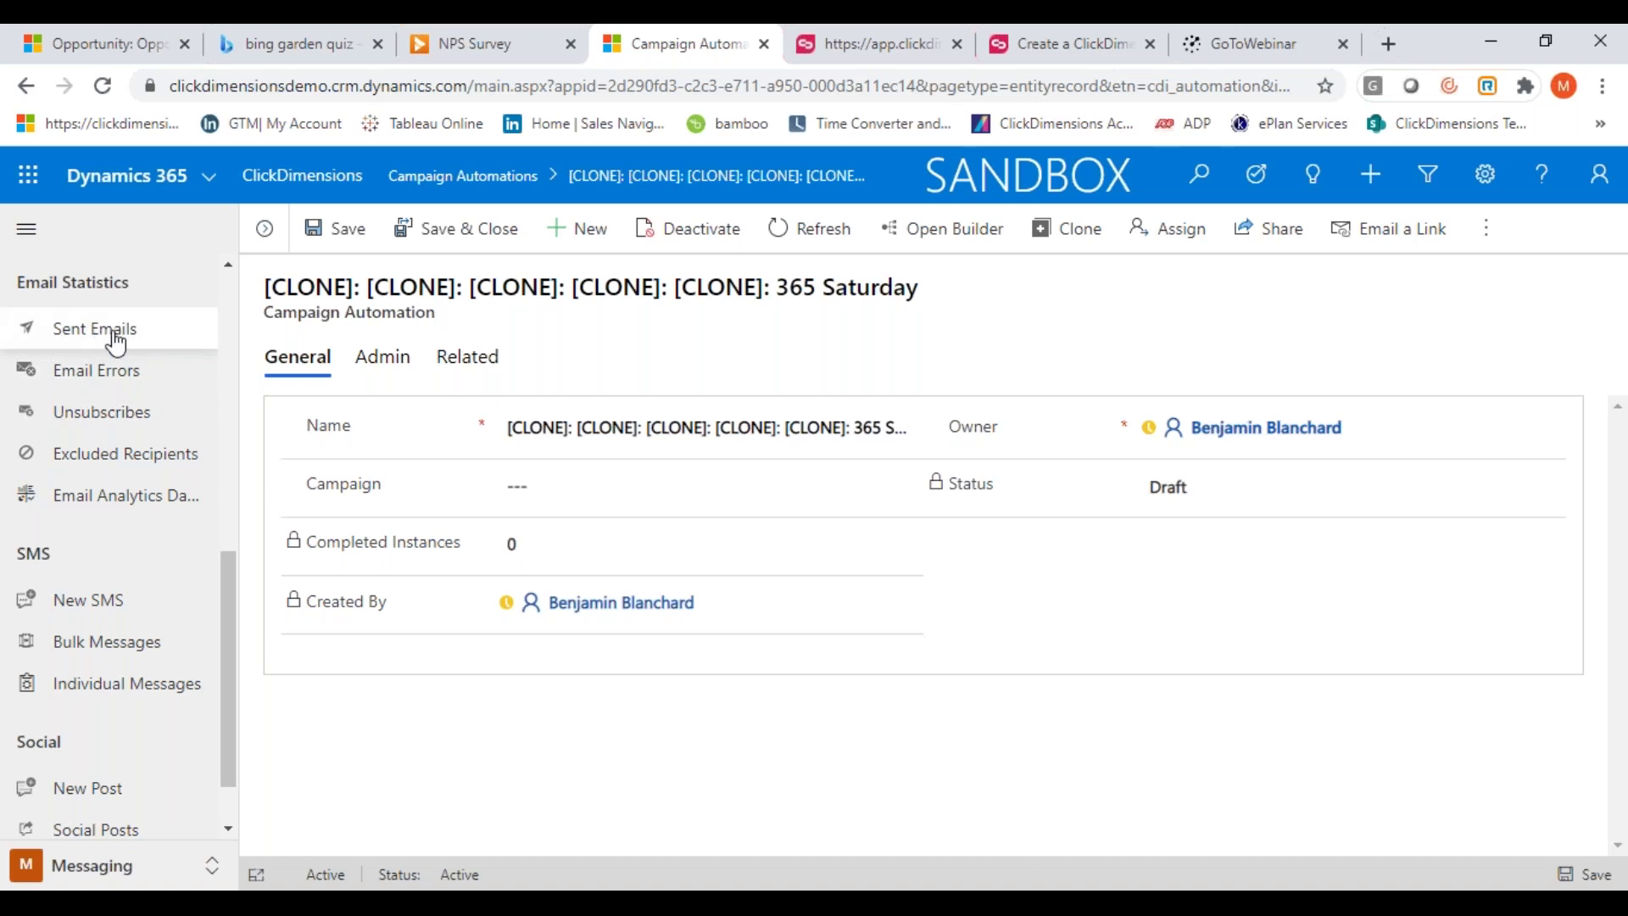
click(67, 343)
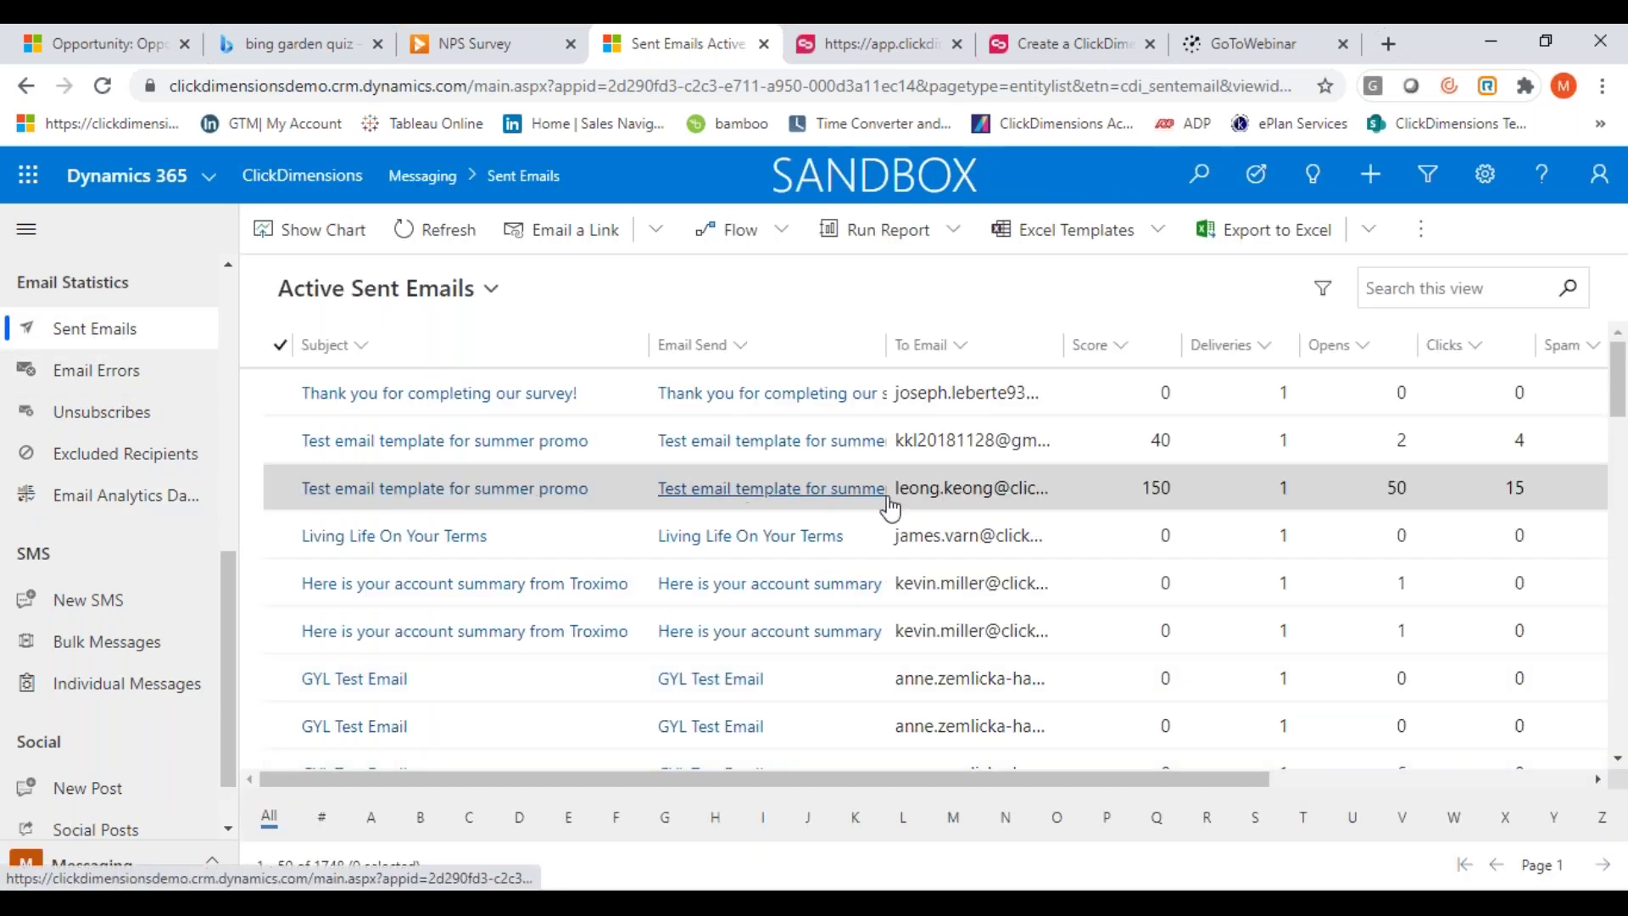
scroll(224, 588, down, 1)
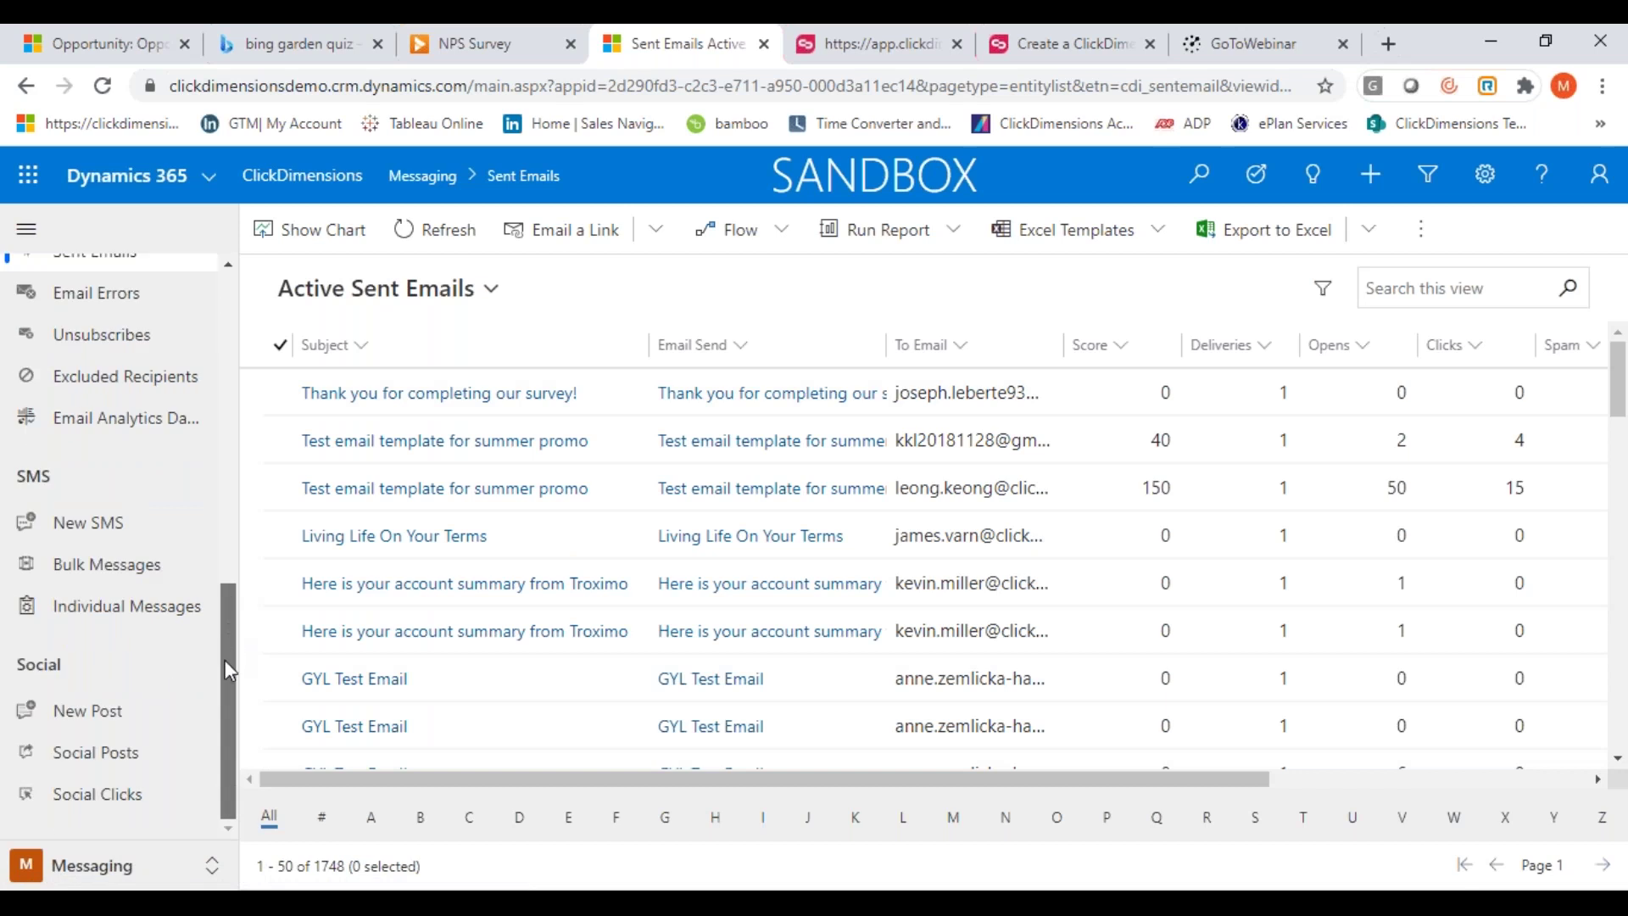
click(83, 543)
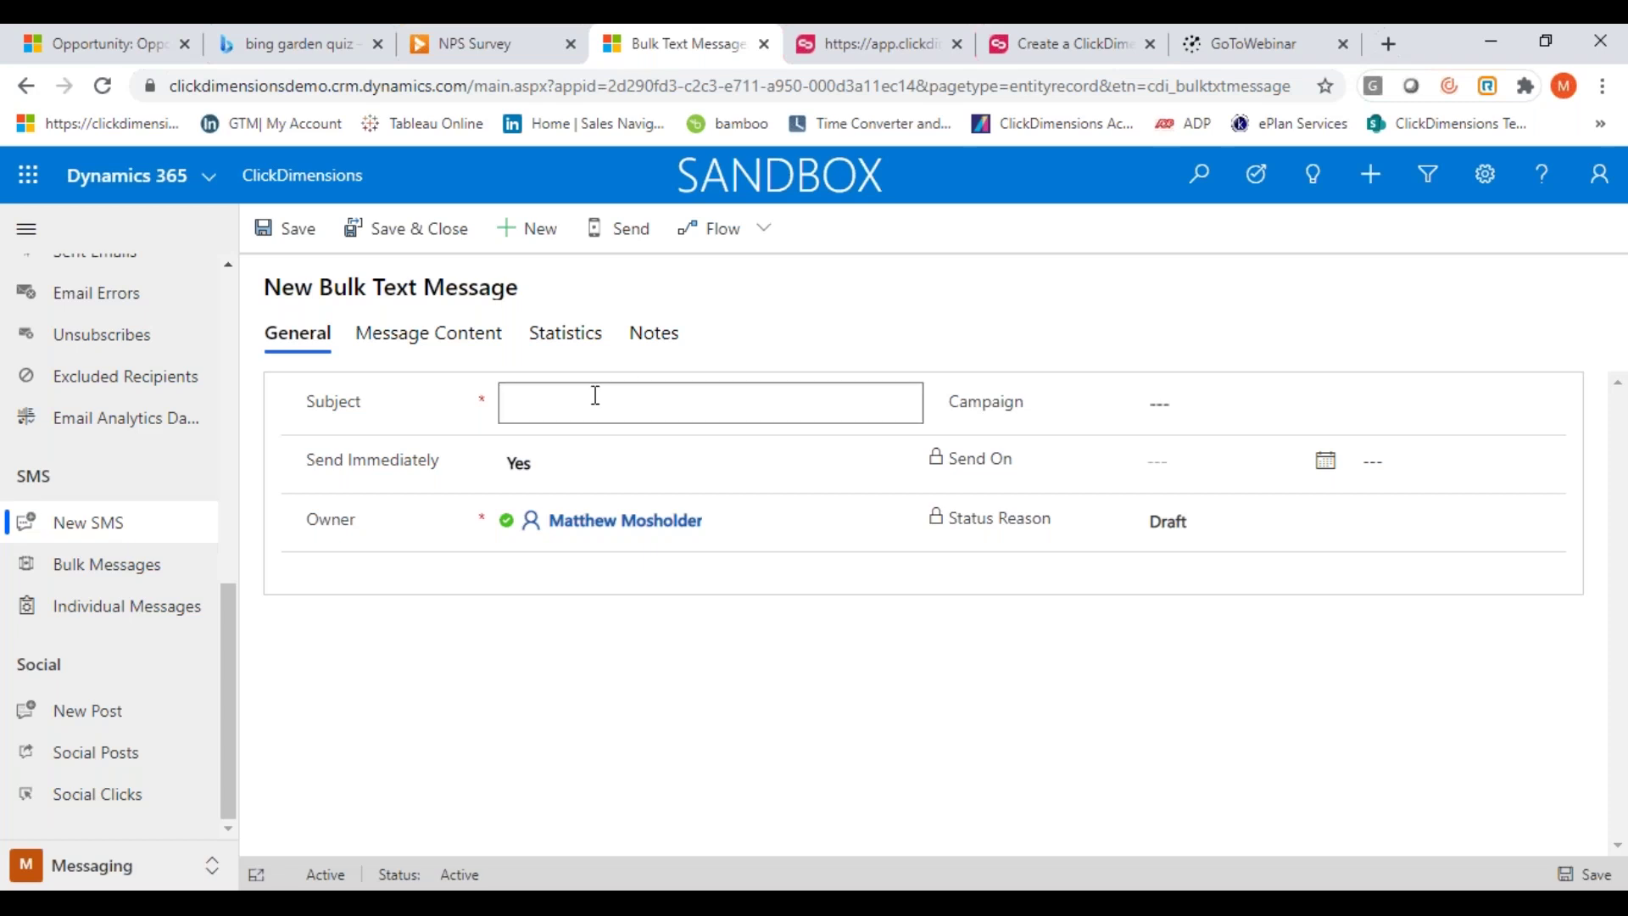
Give the bulk text message subject Matt Demo and the Matt Demo campaign, save it, and view its Message Content
text(Demo)
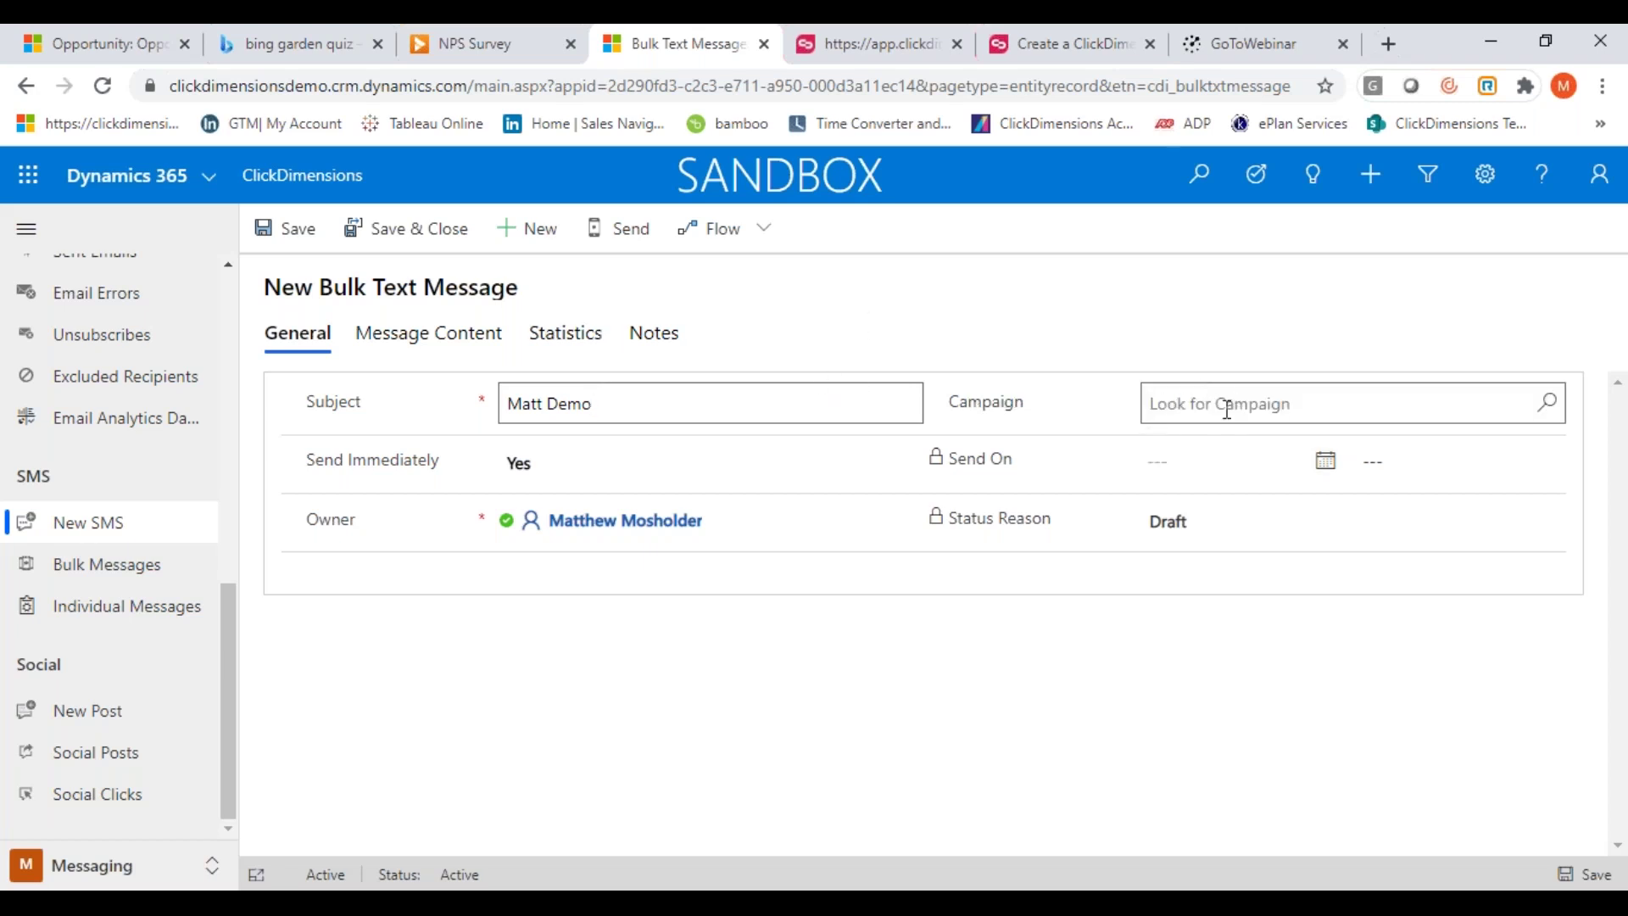
click(1177, 410)
text(Matt)
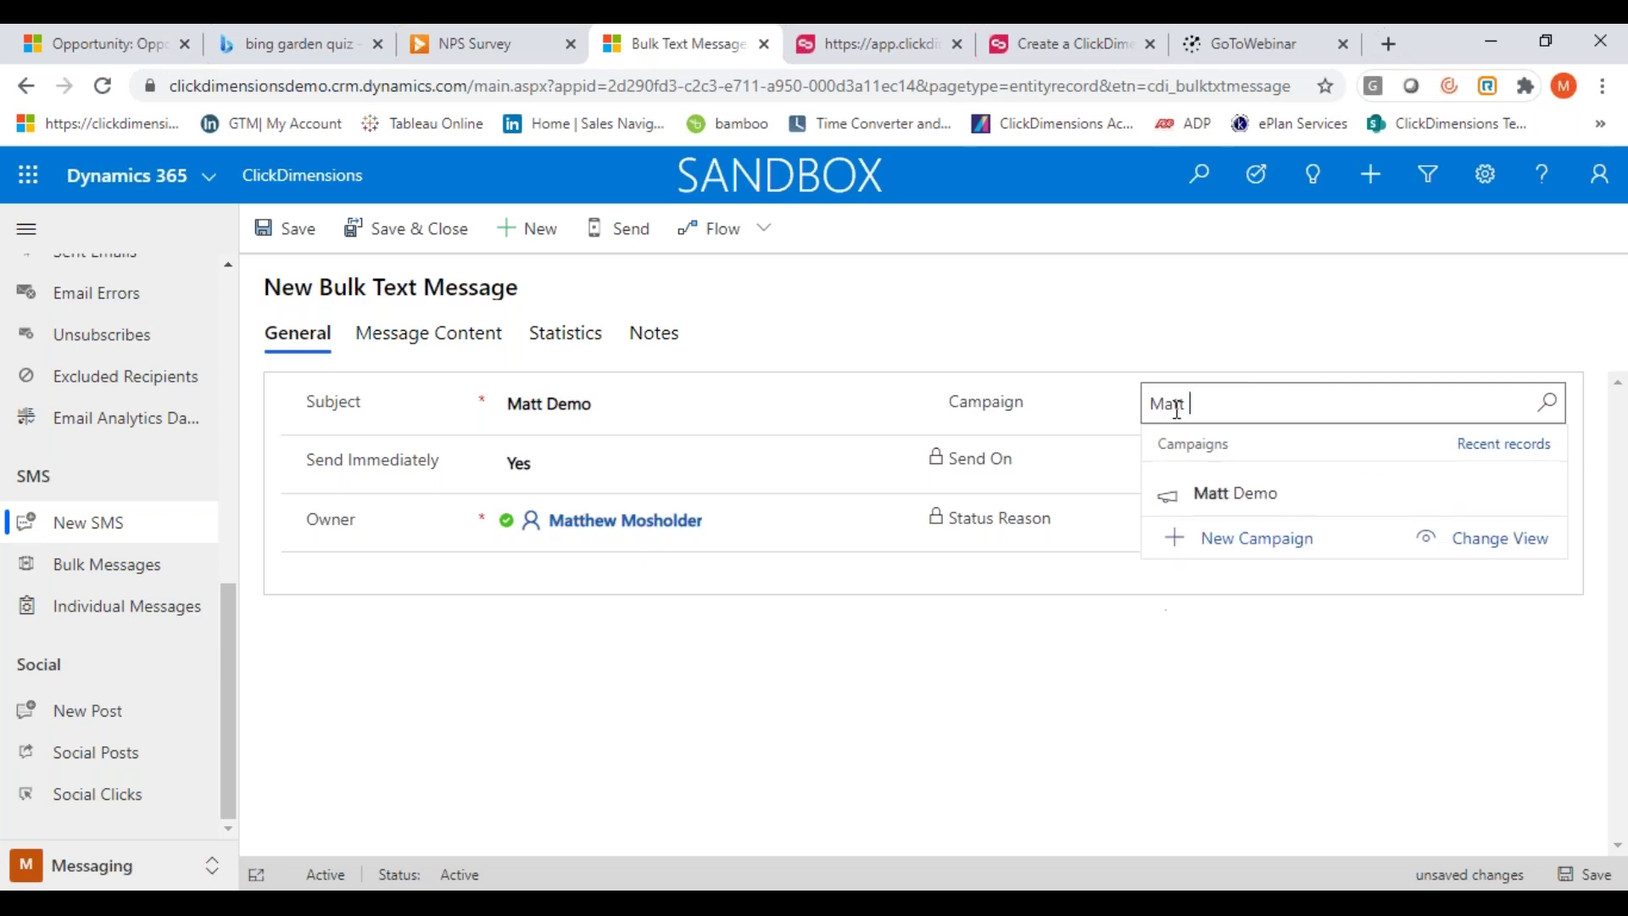
click(1227, 511)
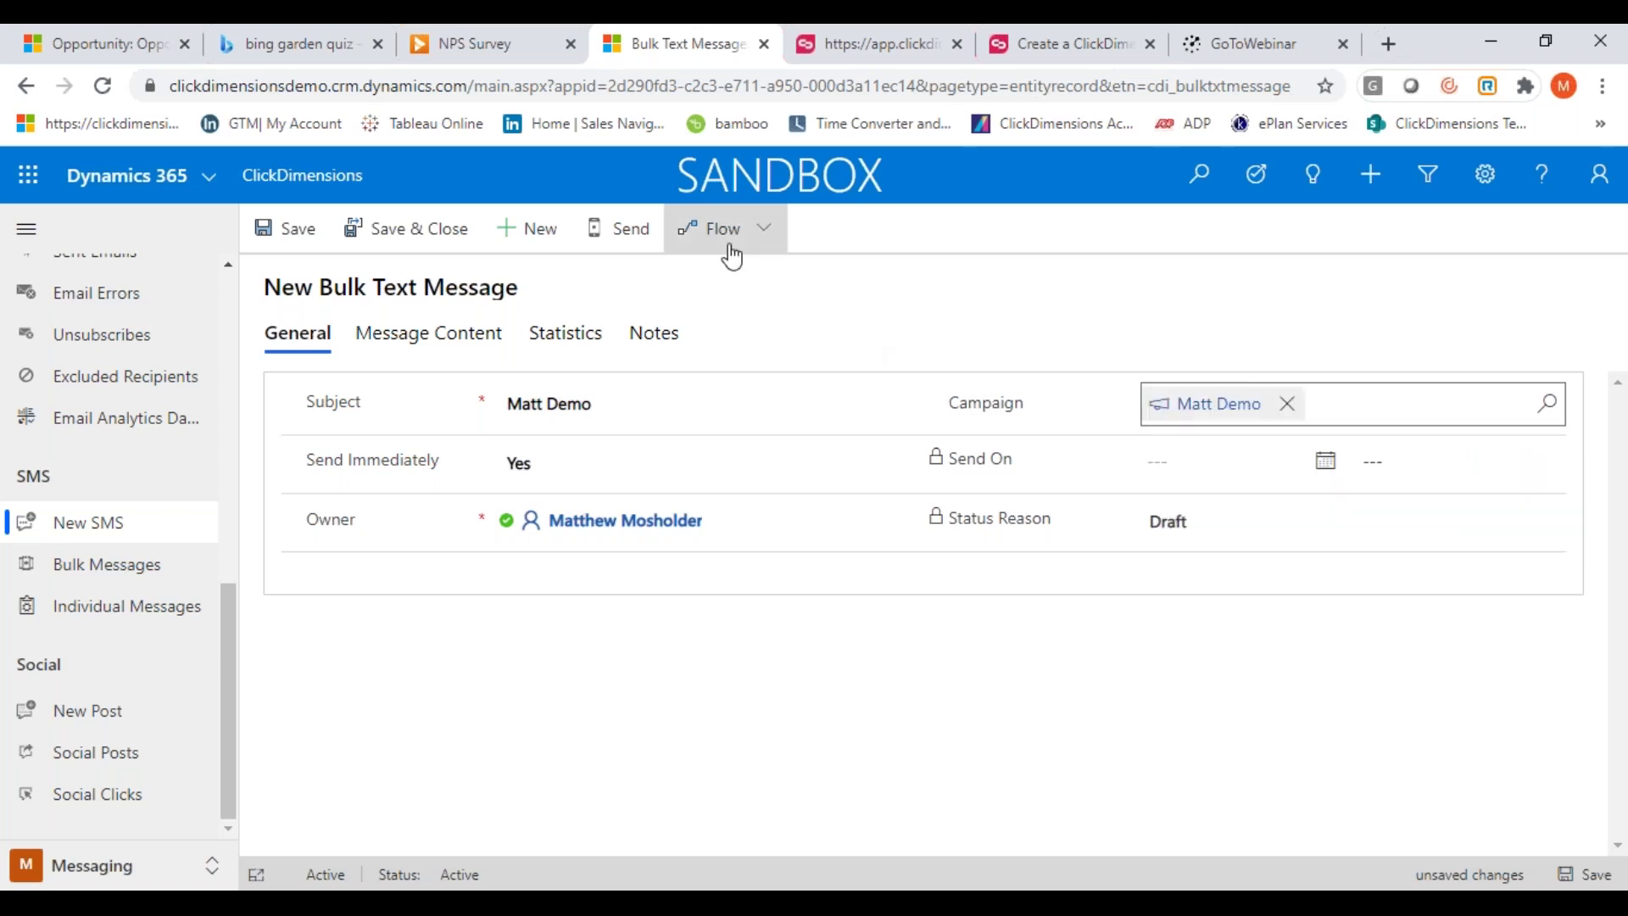
click(298, 237)
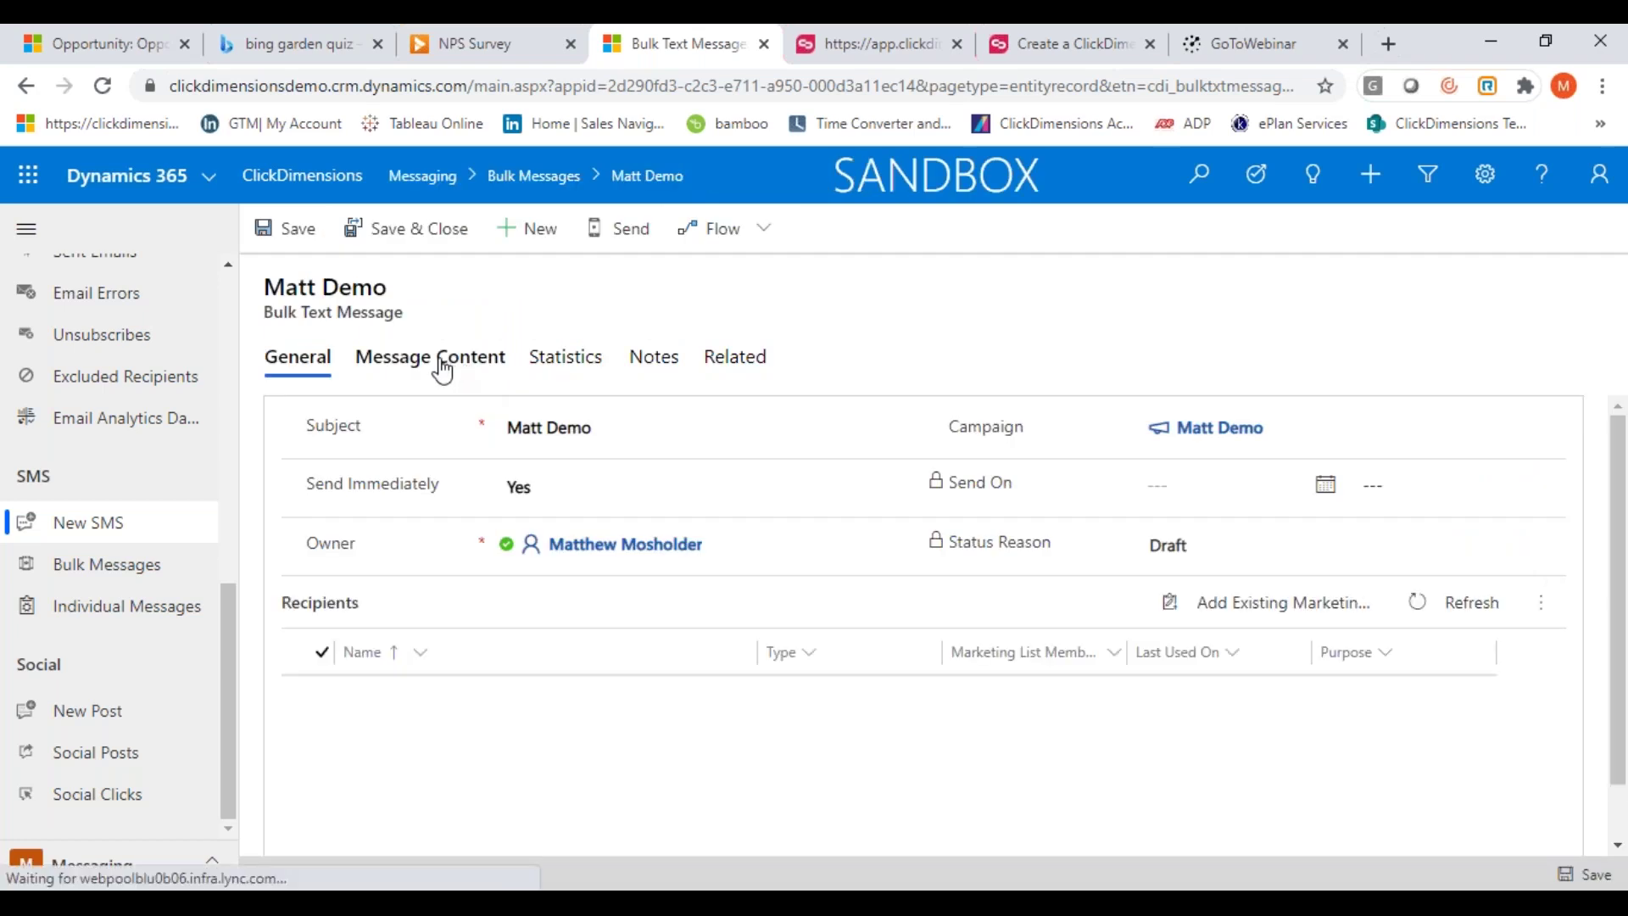
click(441, 367)
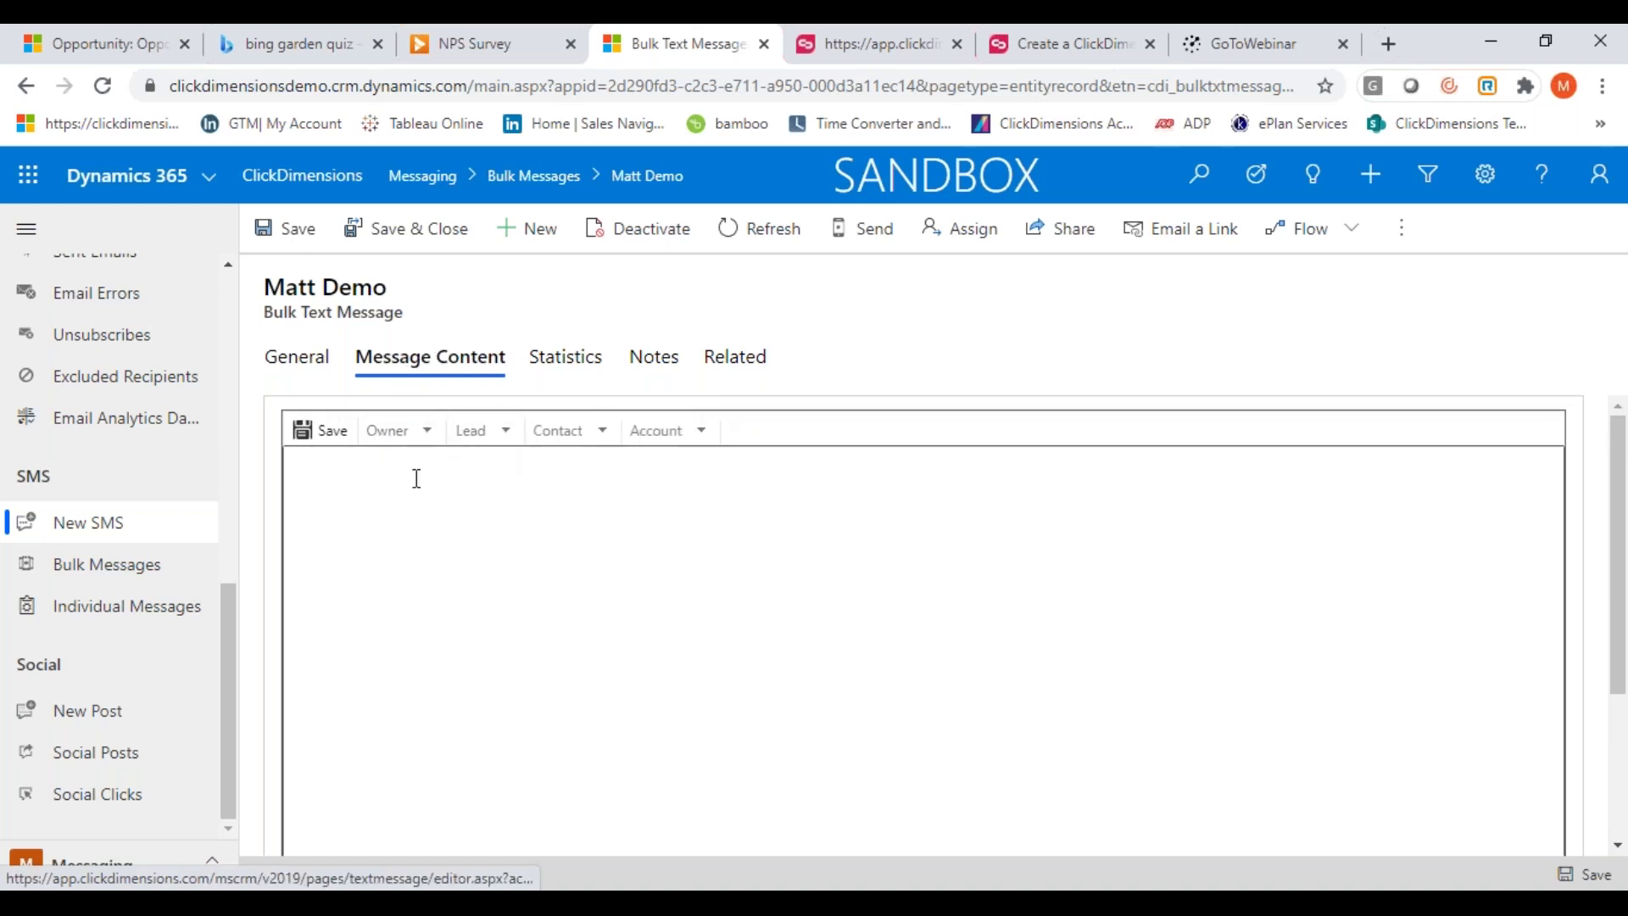
Type 'Hey' as the message body, browse the Lead field list, then start a new social post
click(384, 485)
text(Hey)
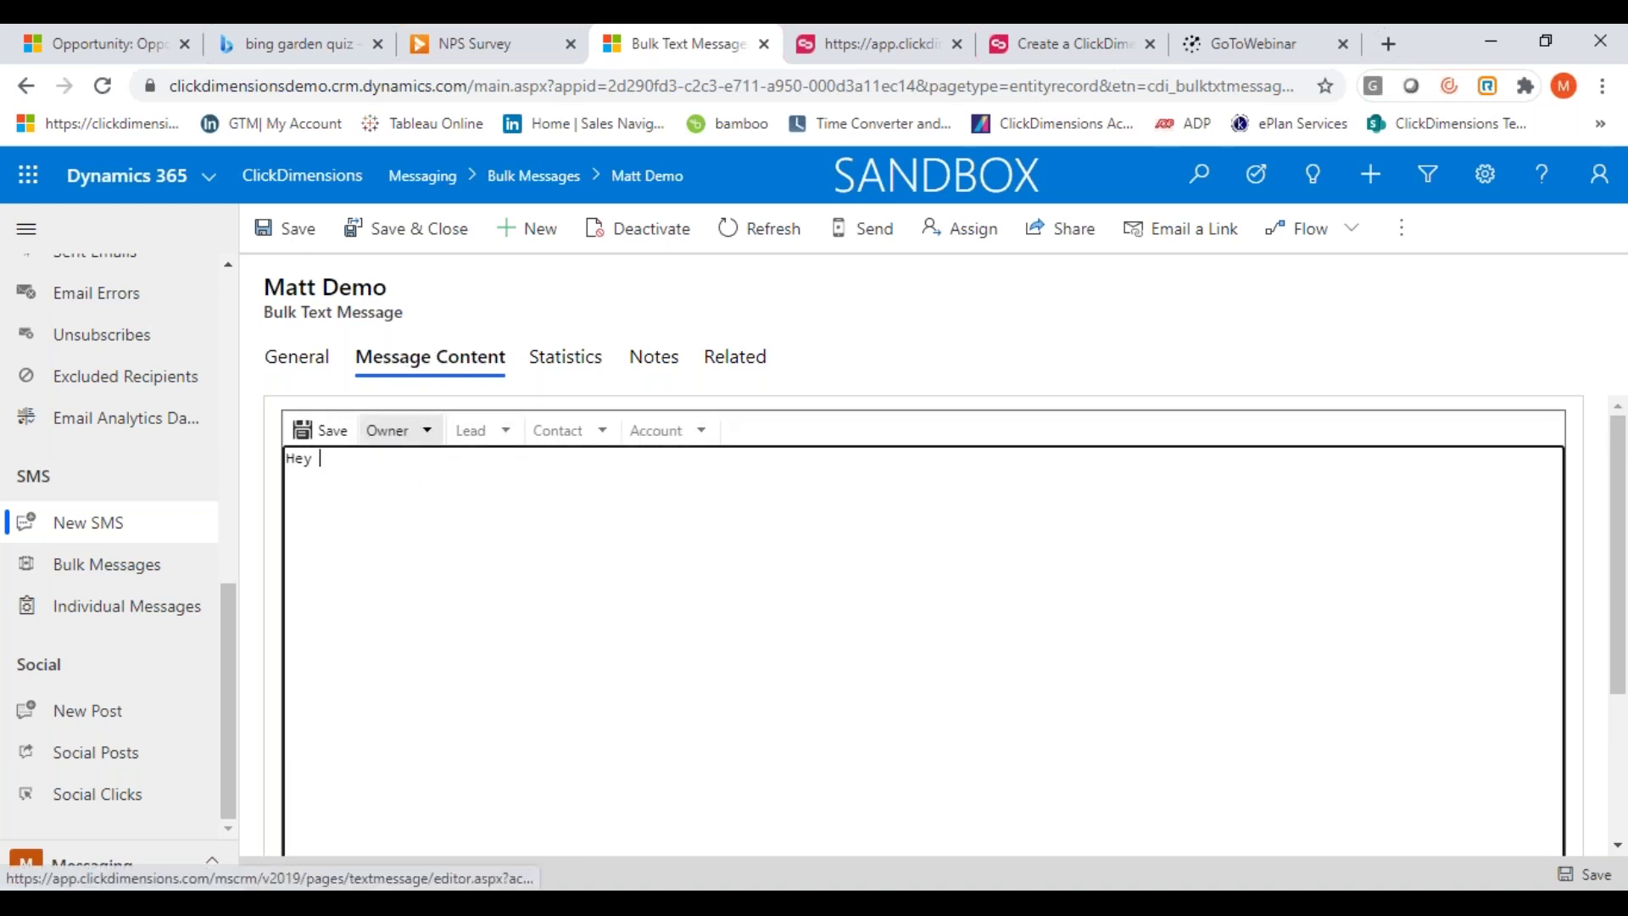
click(505, 433)
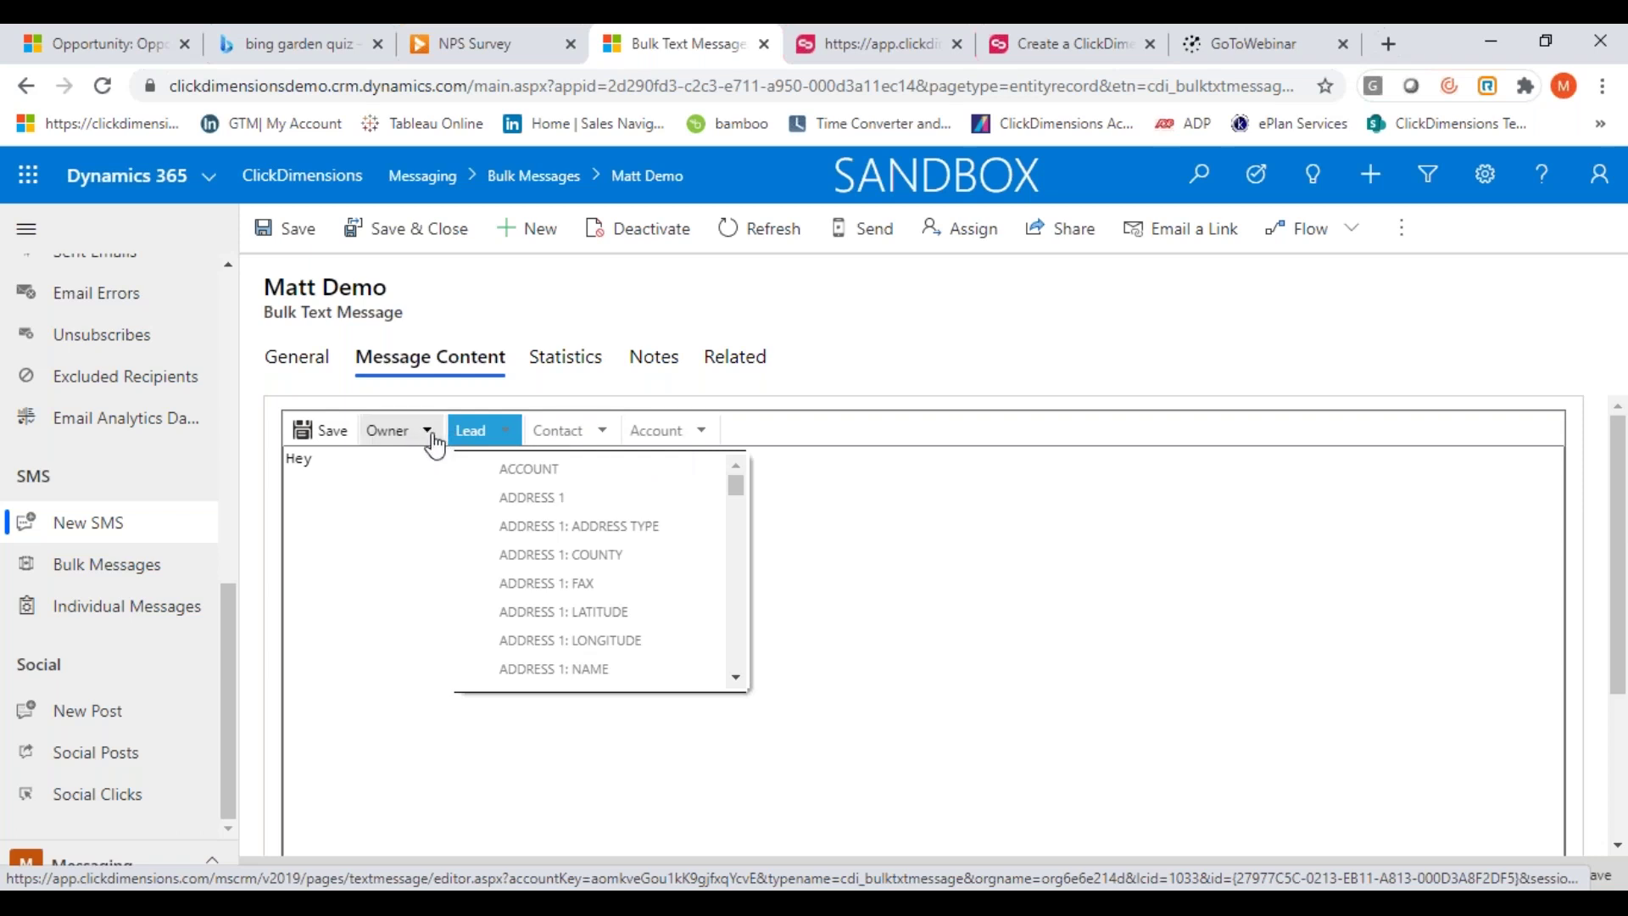
click(355, 481)
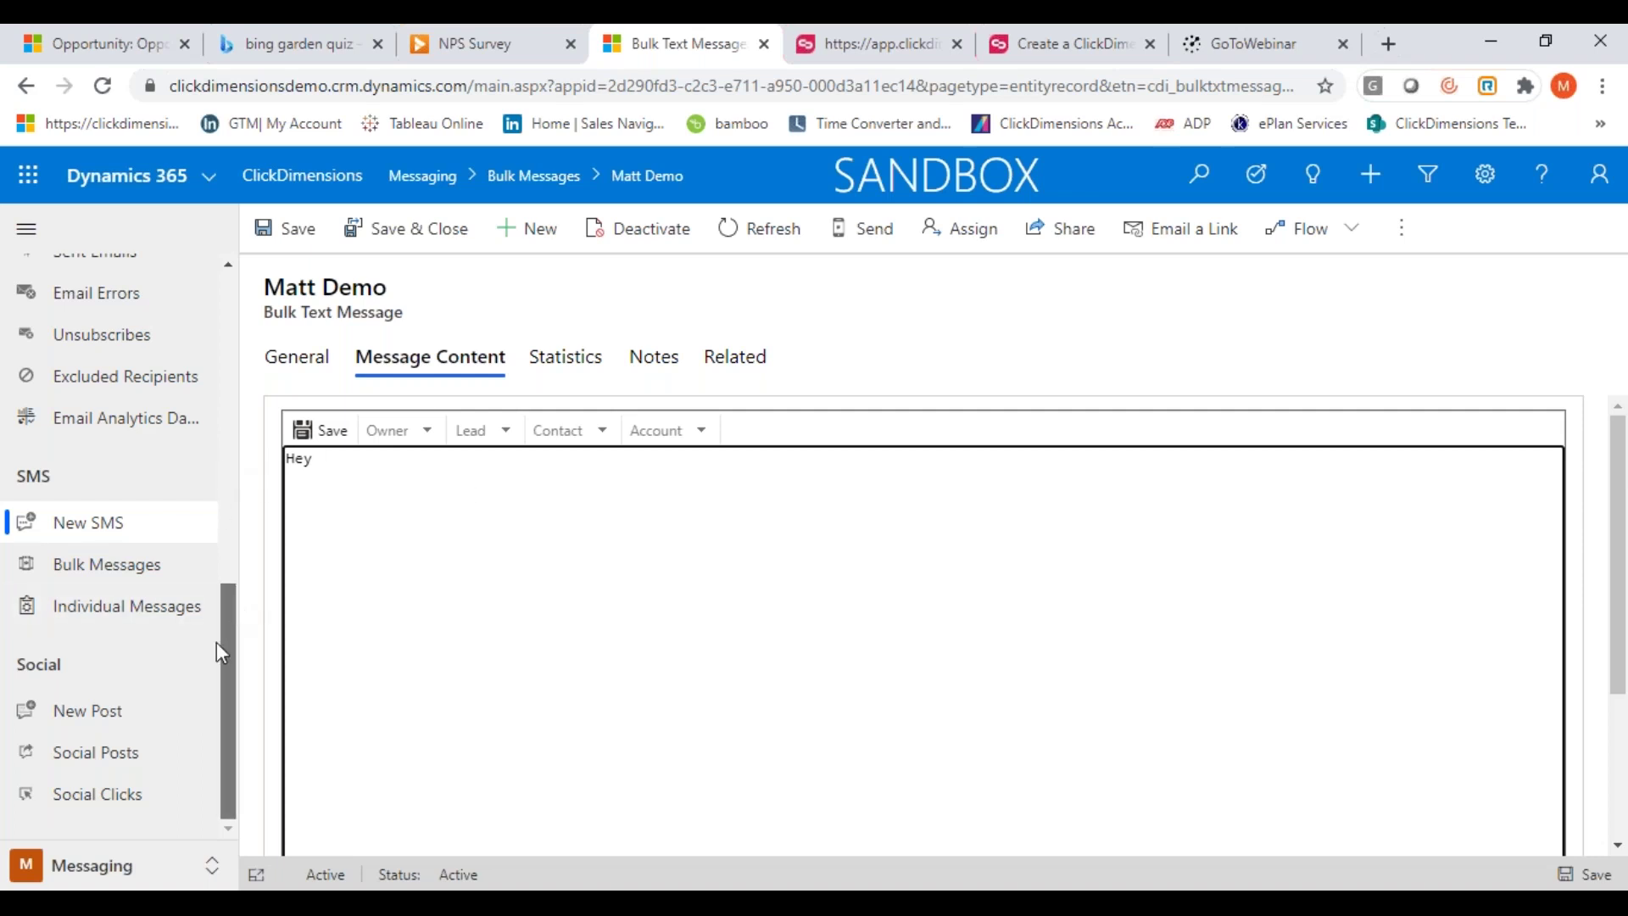
click(86, 719)
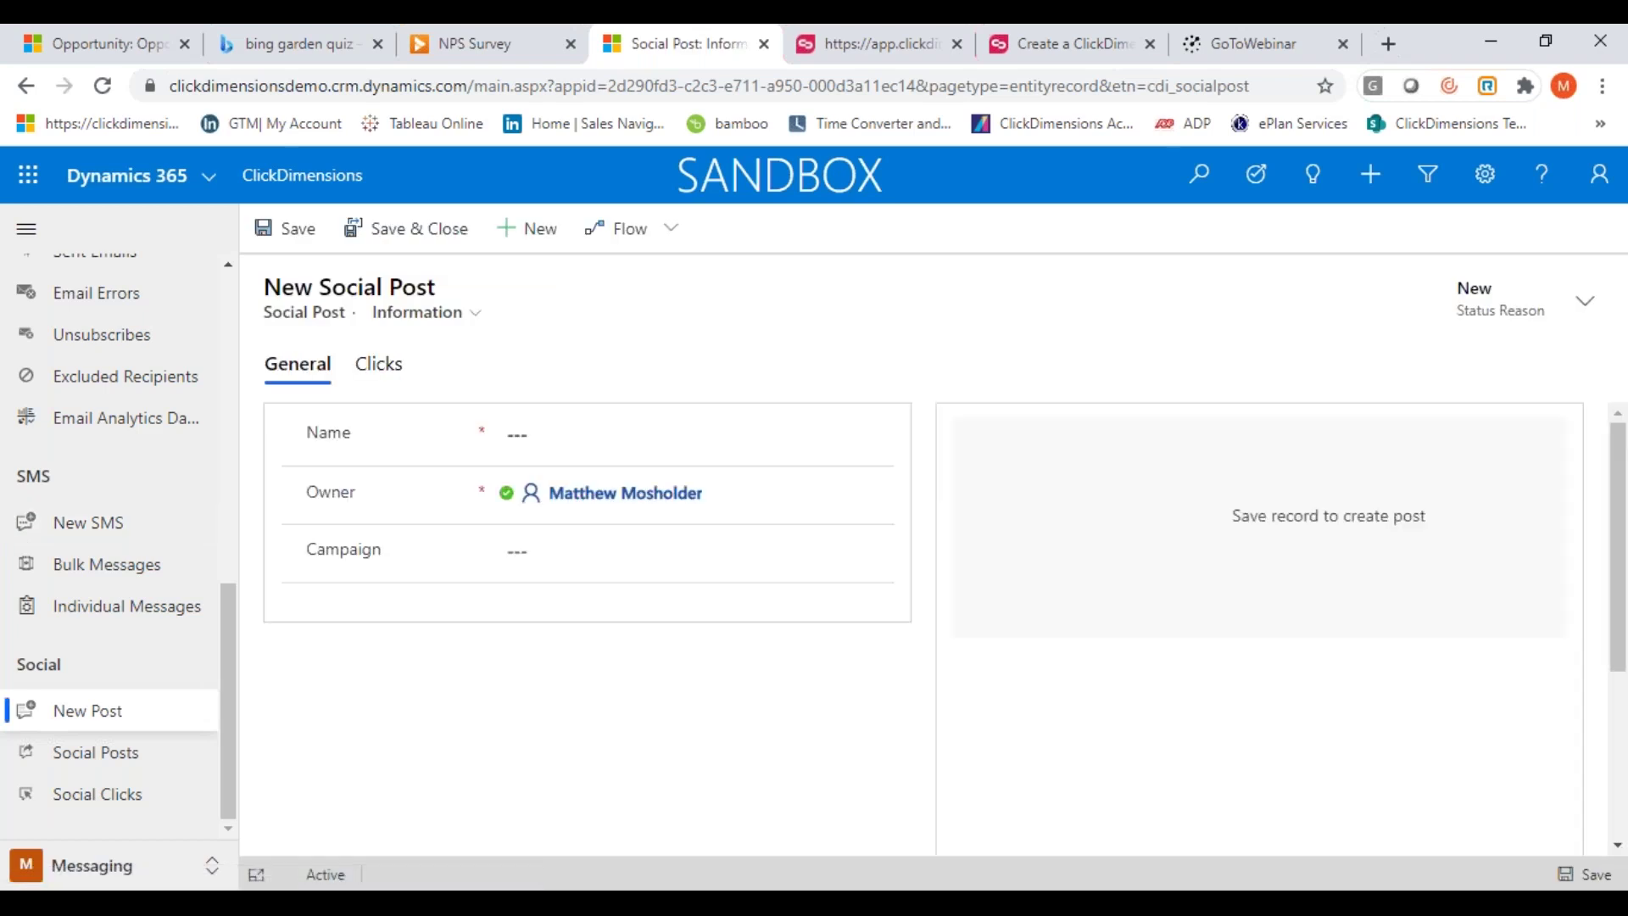
Name the new social post 'Matt Demo' and save it
click(534, 433)
text(Matt Demo)
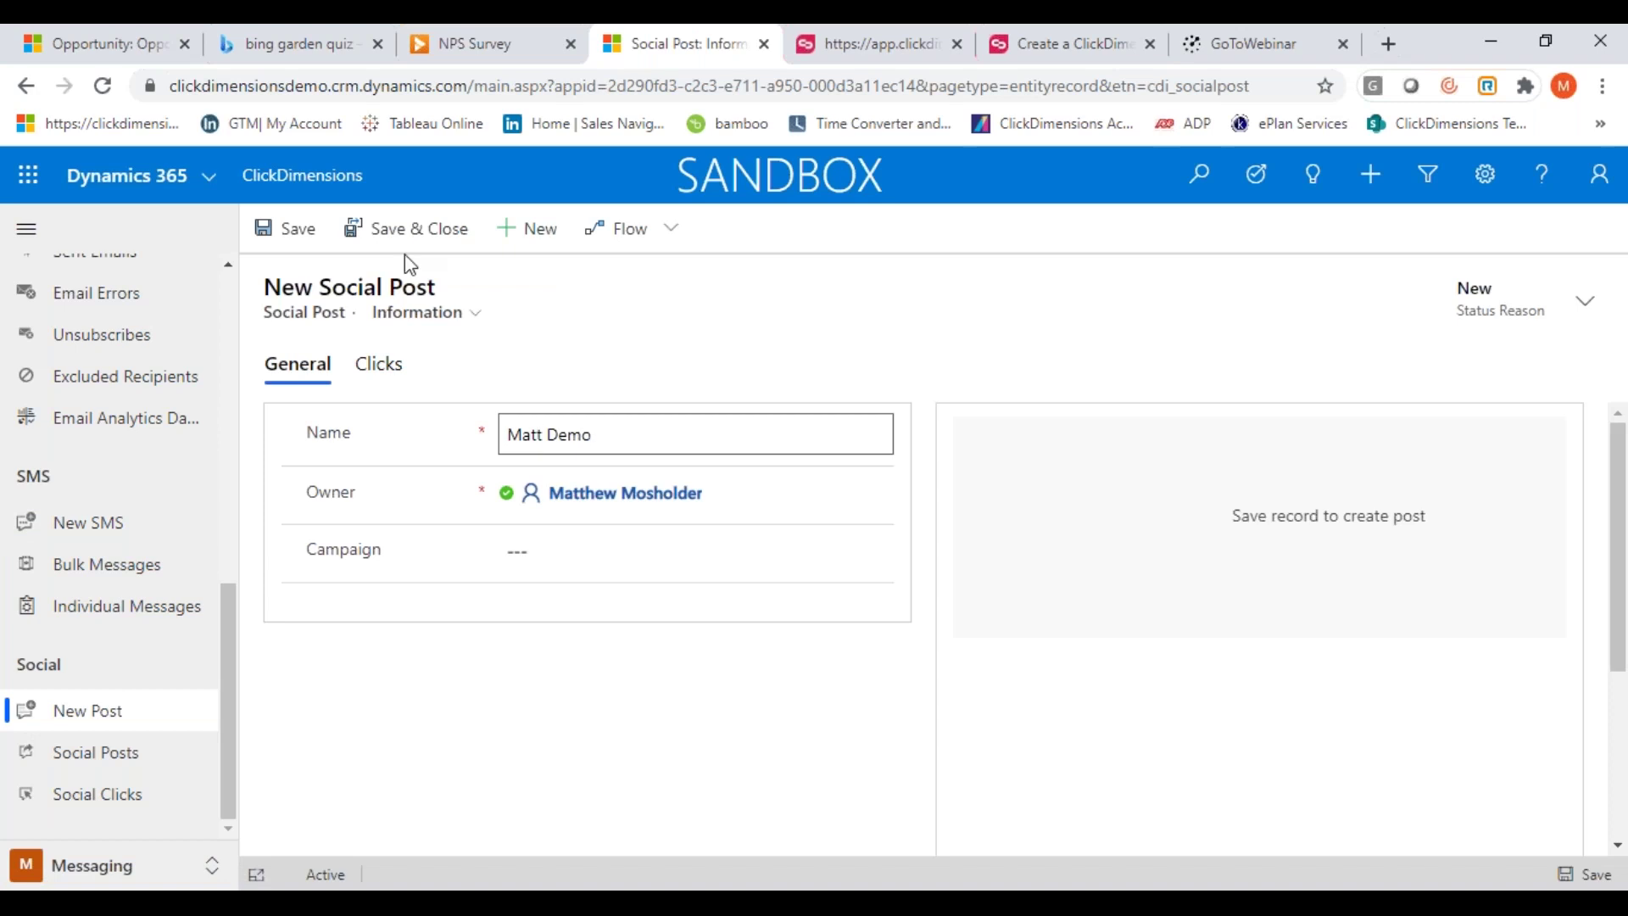
click(285, 234)
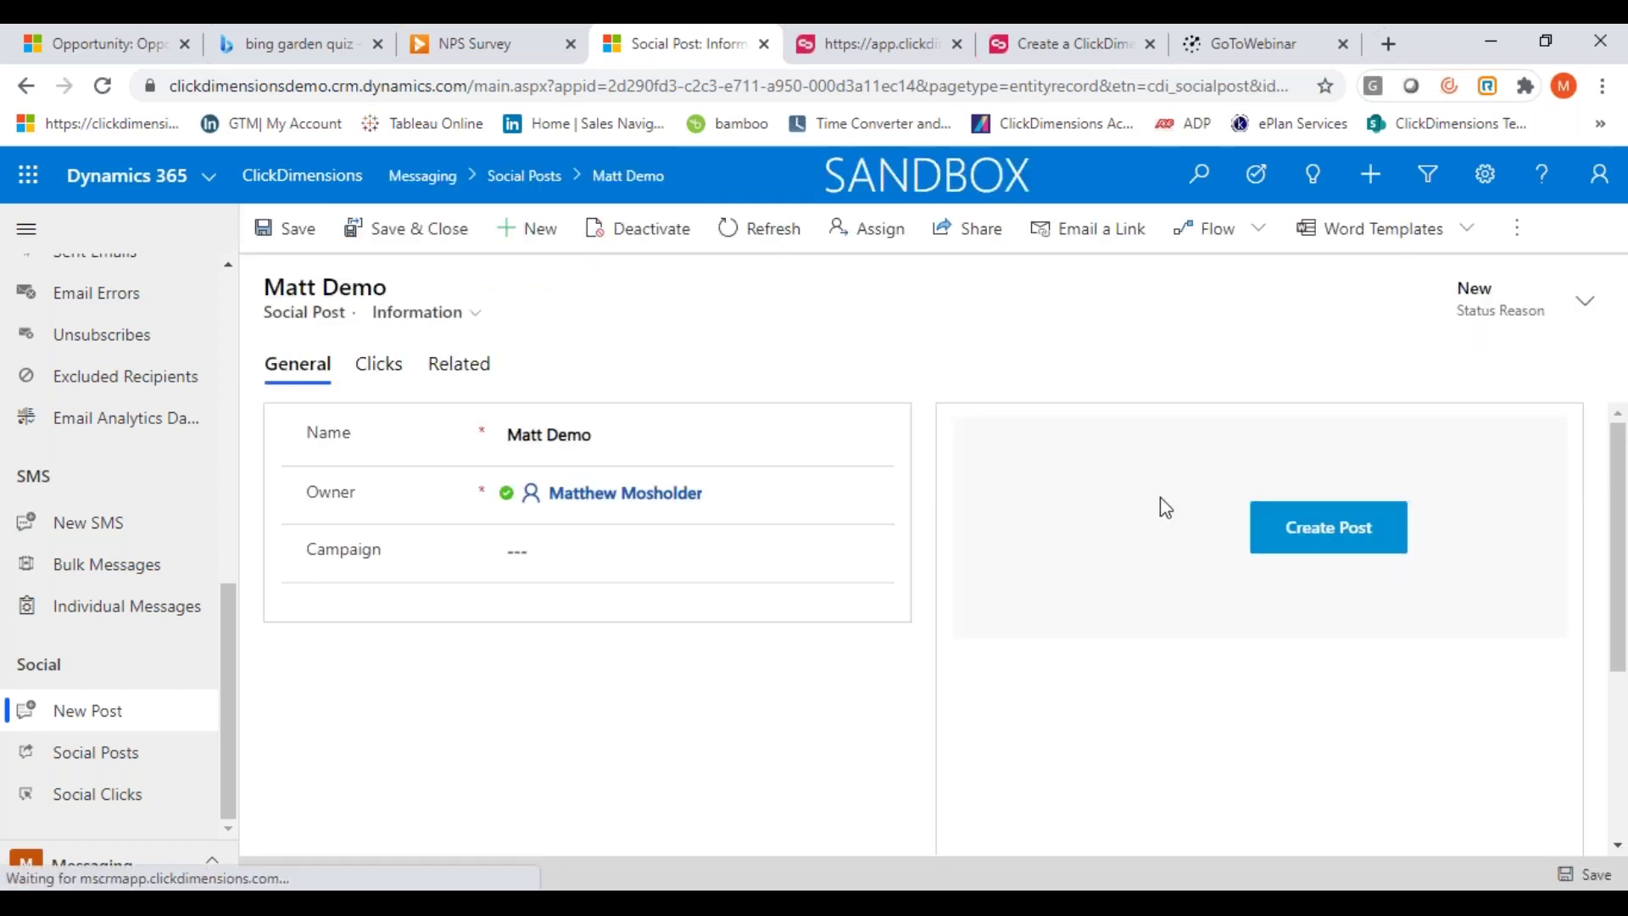
Open the social post composer and close it each time without posting, then go to Social Clicks
click(1321, 536)
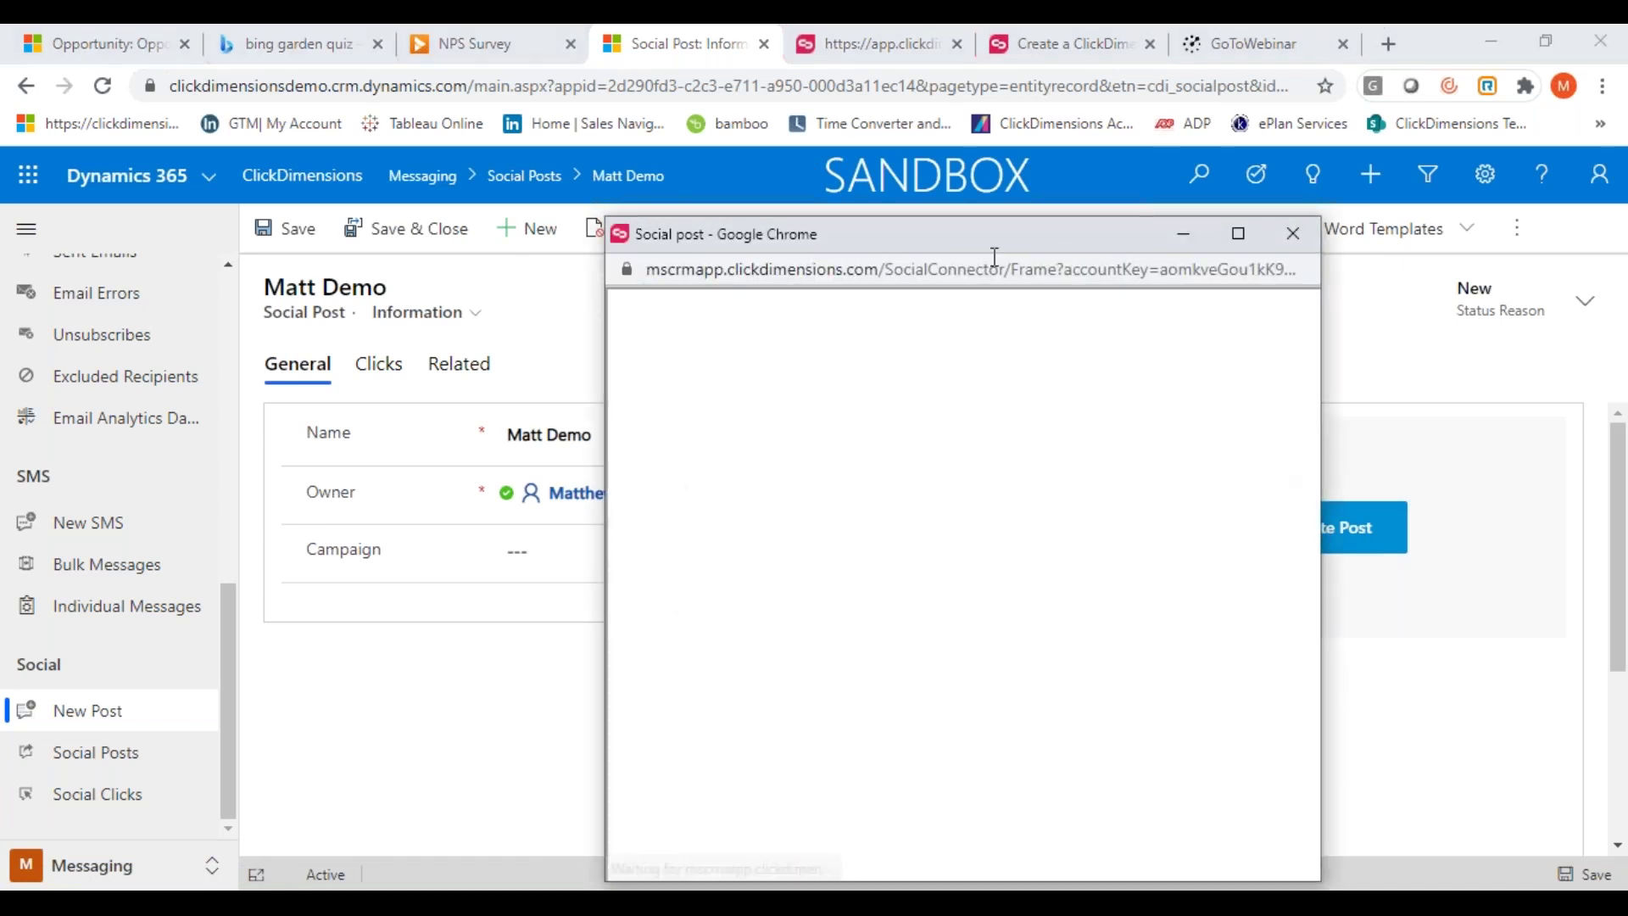
drag(792, 242, 672, 188)
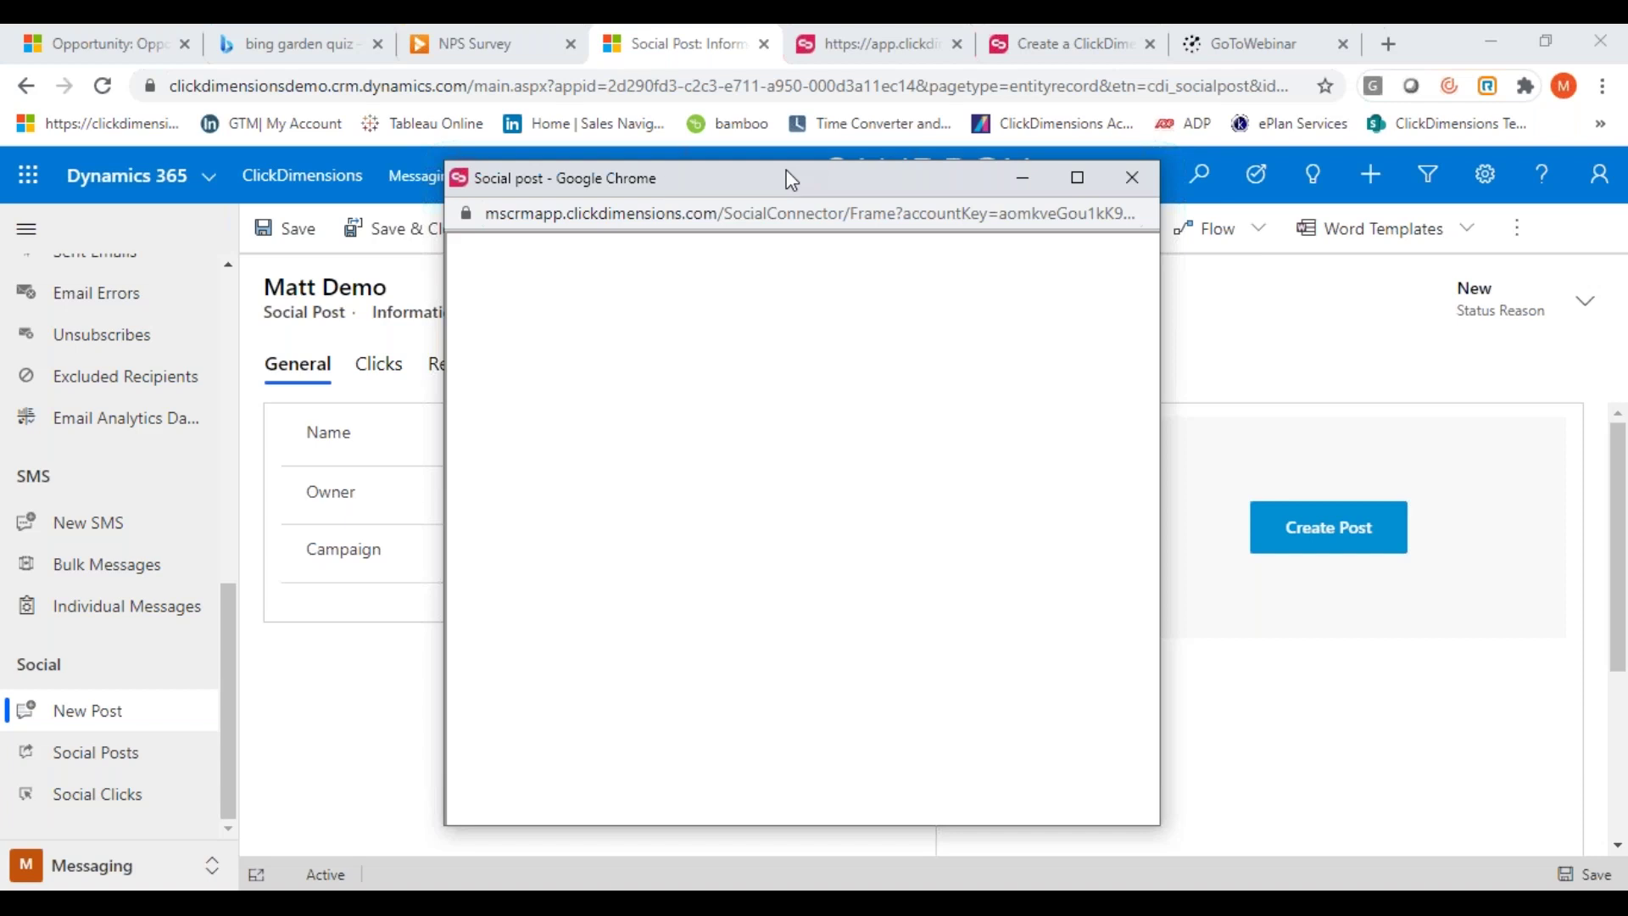
click(1132, 178)
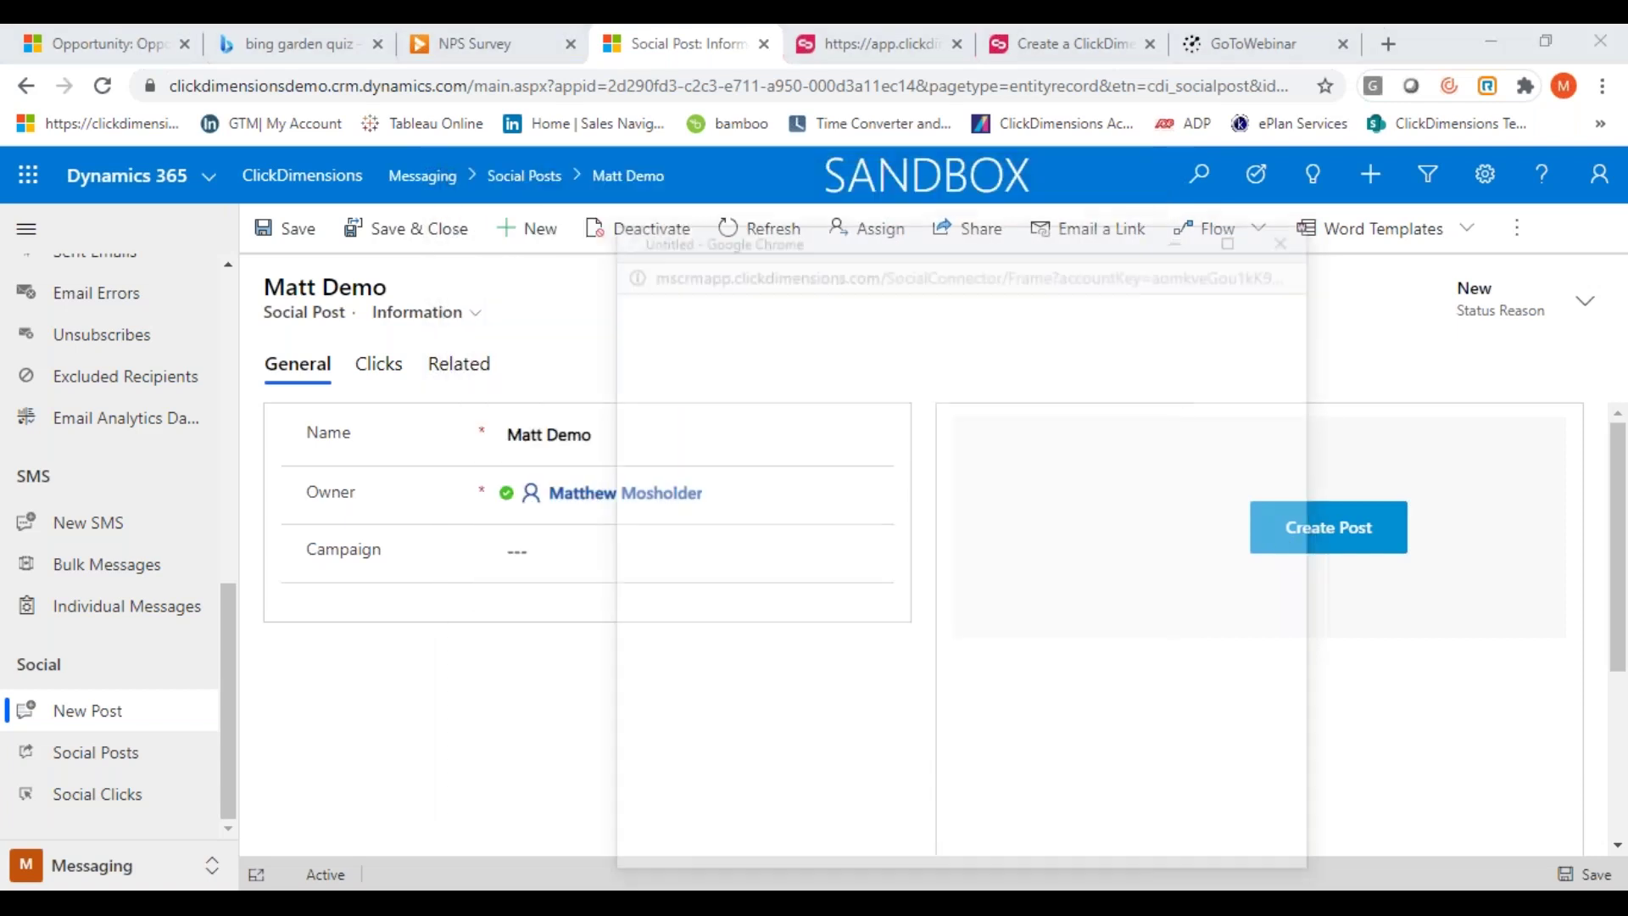
drag(886, 230, 757, 169)
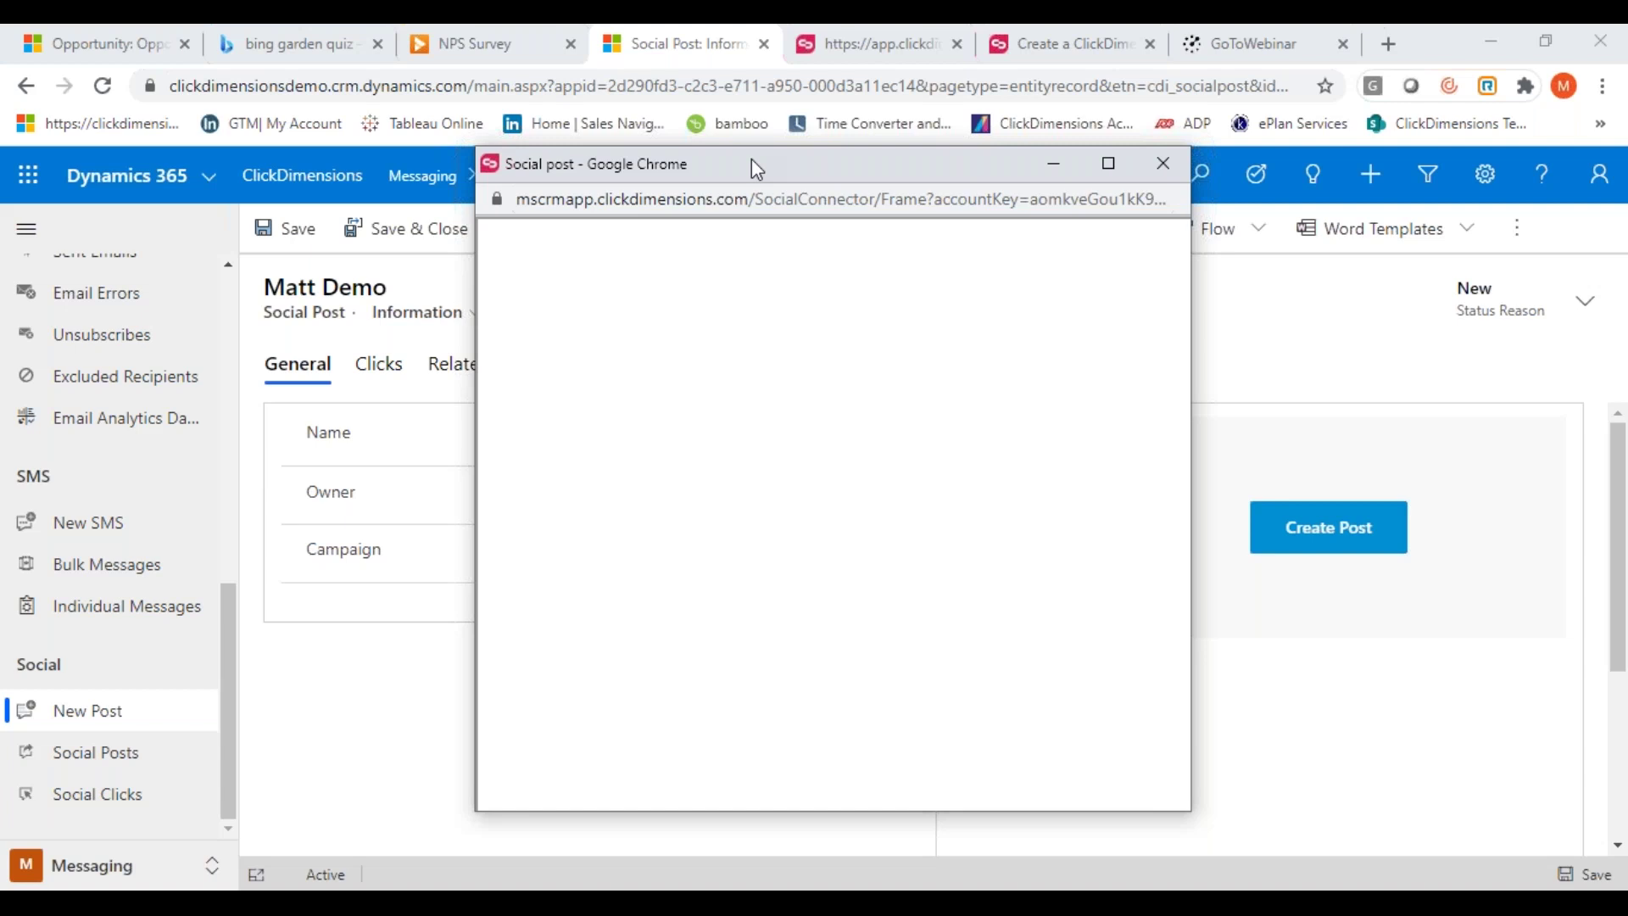
click(1160, 161)
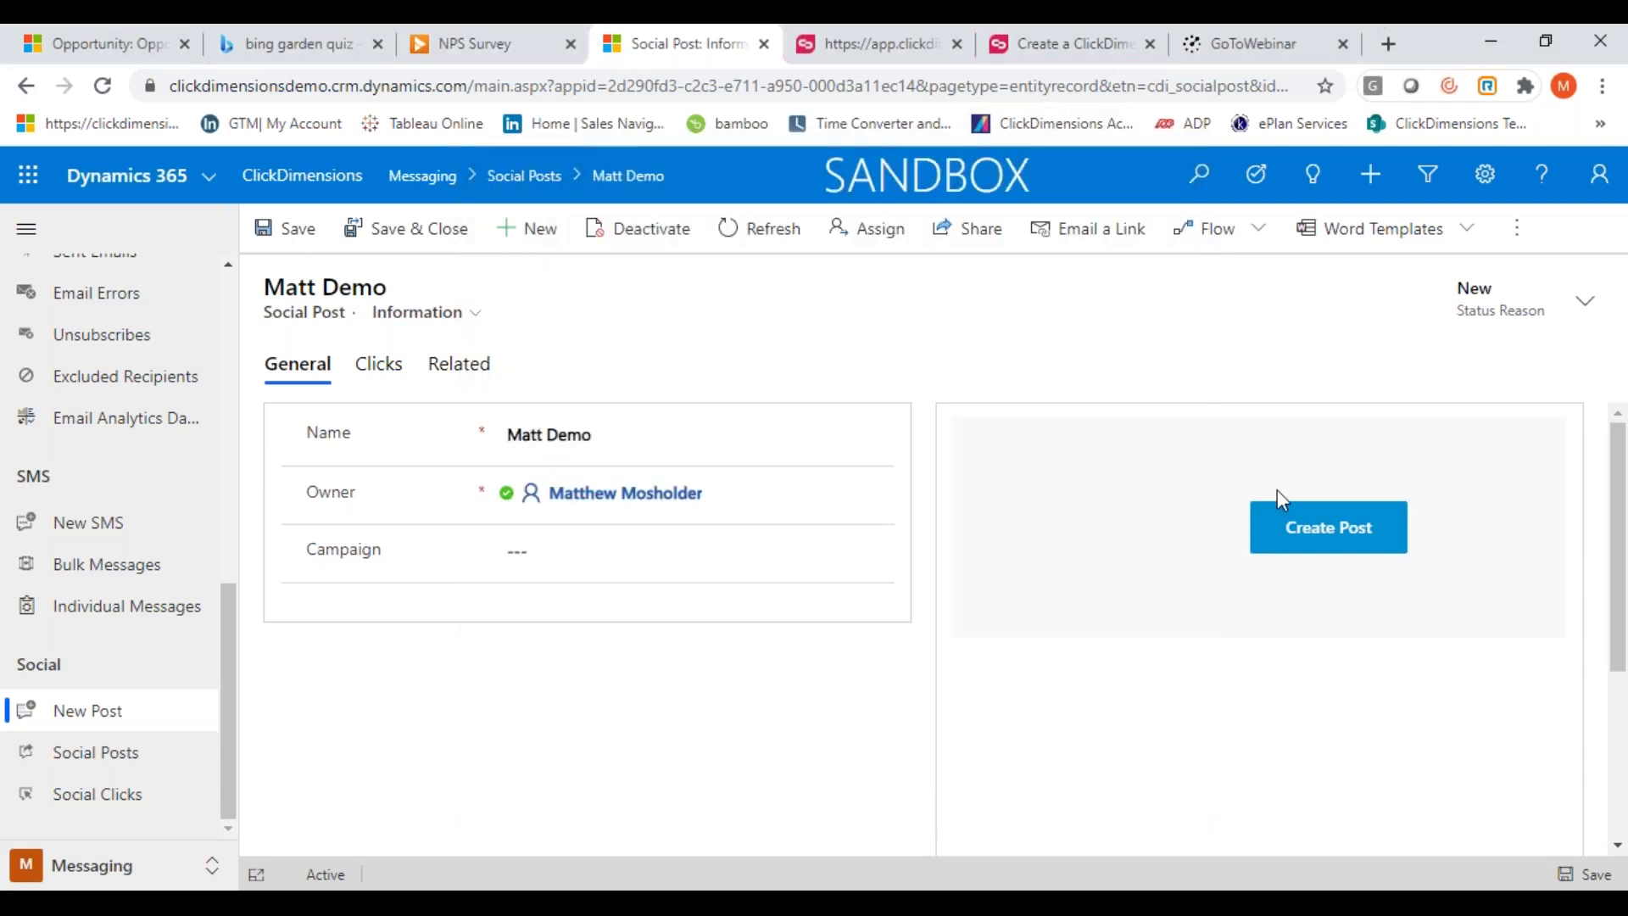
click(1280, 536)
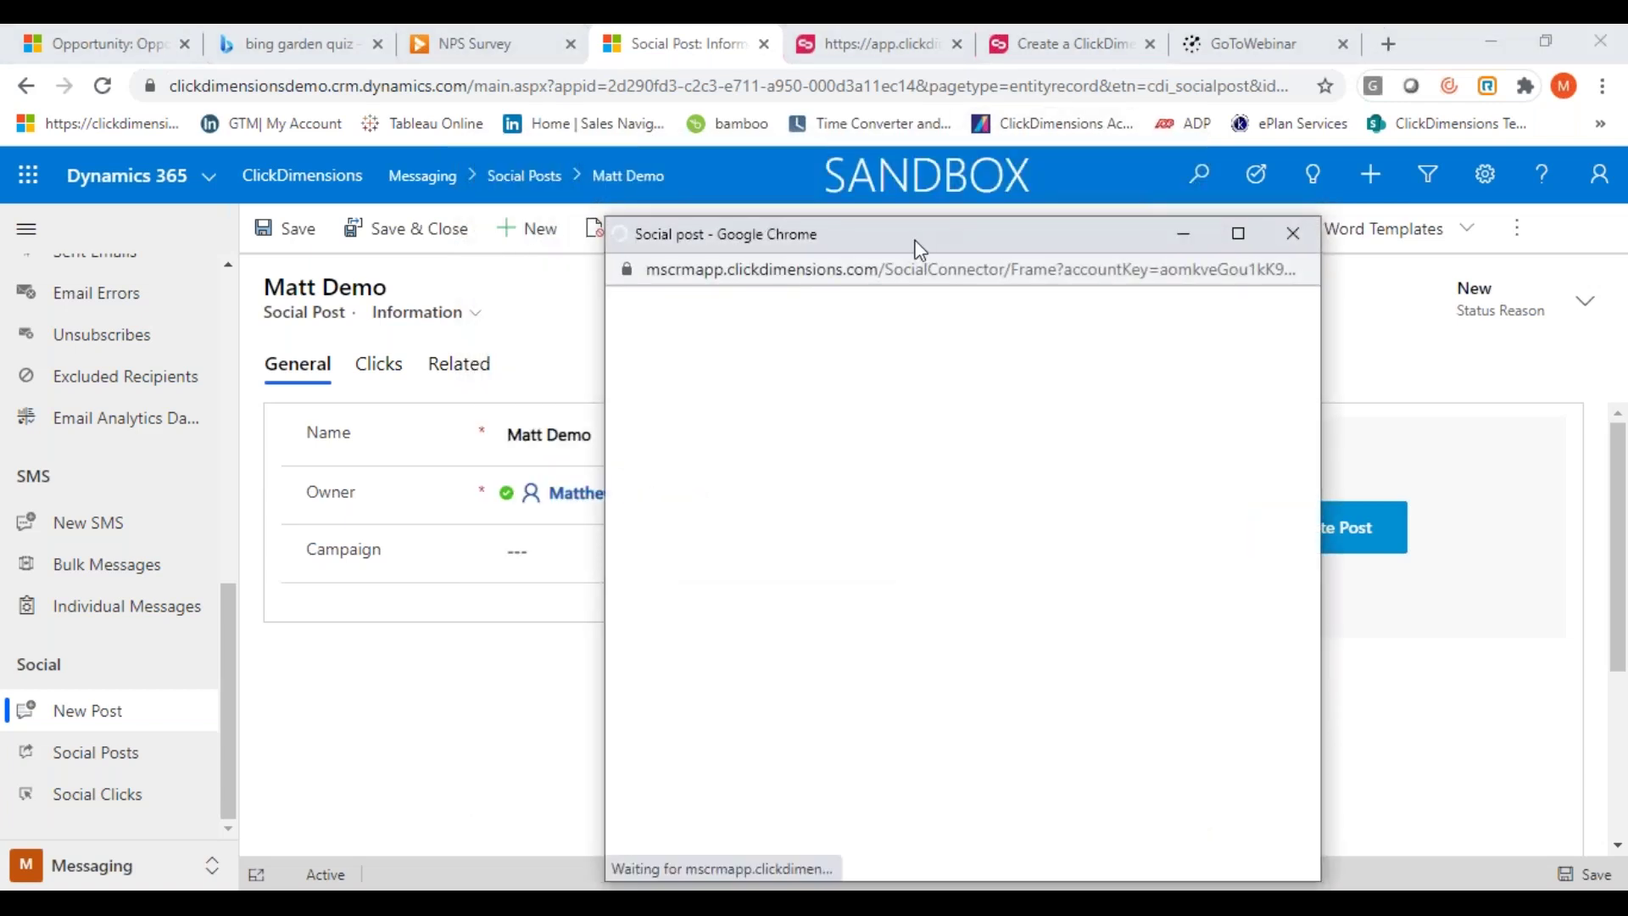
drag(857, 247, 780, 225)
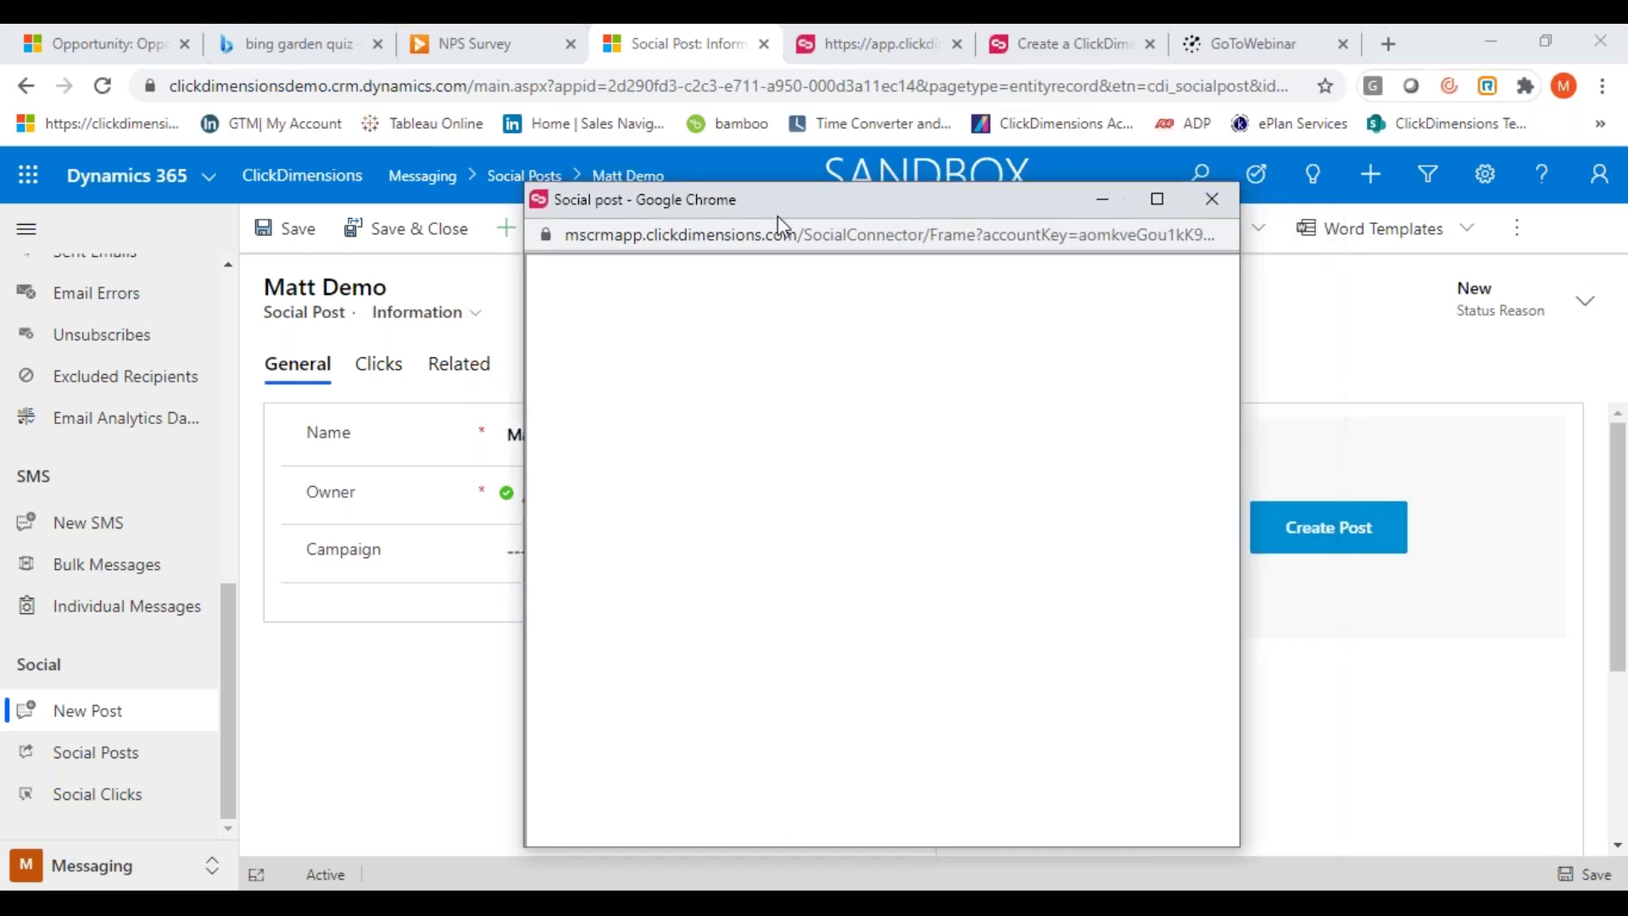
click(1221, 203)
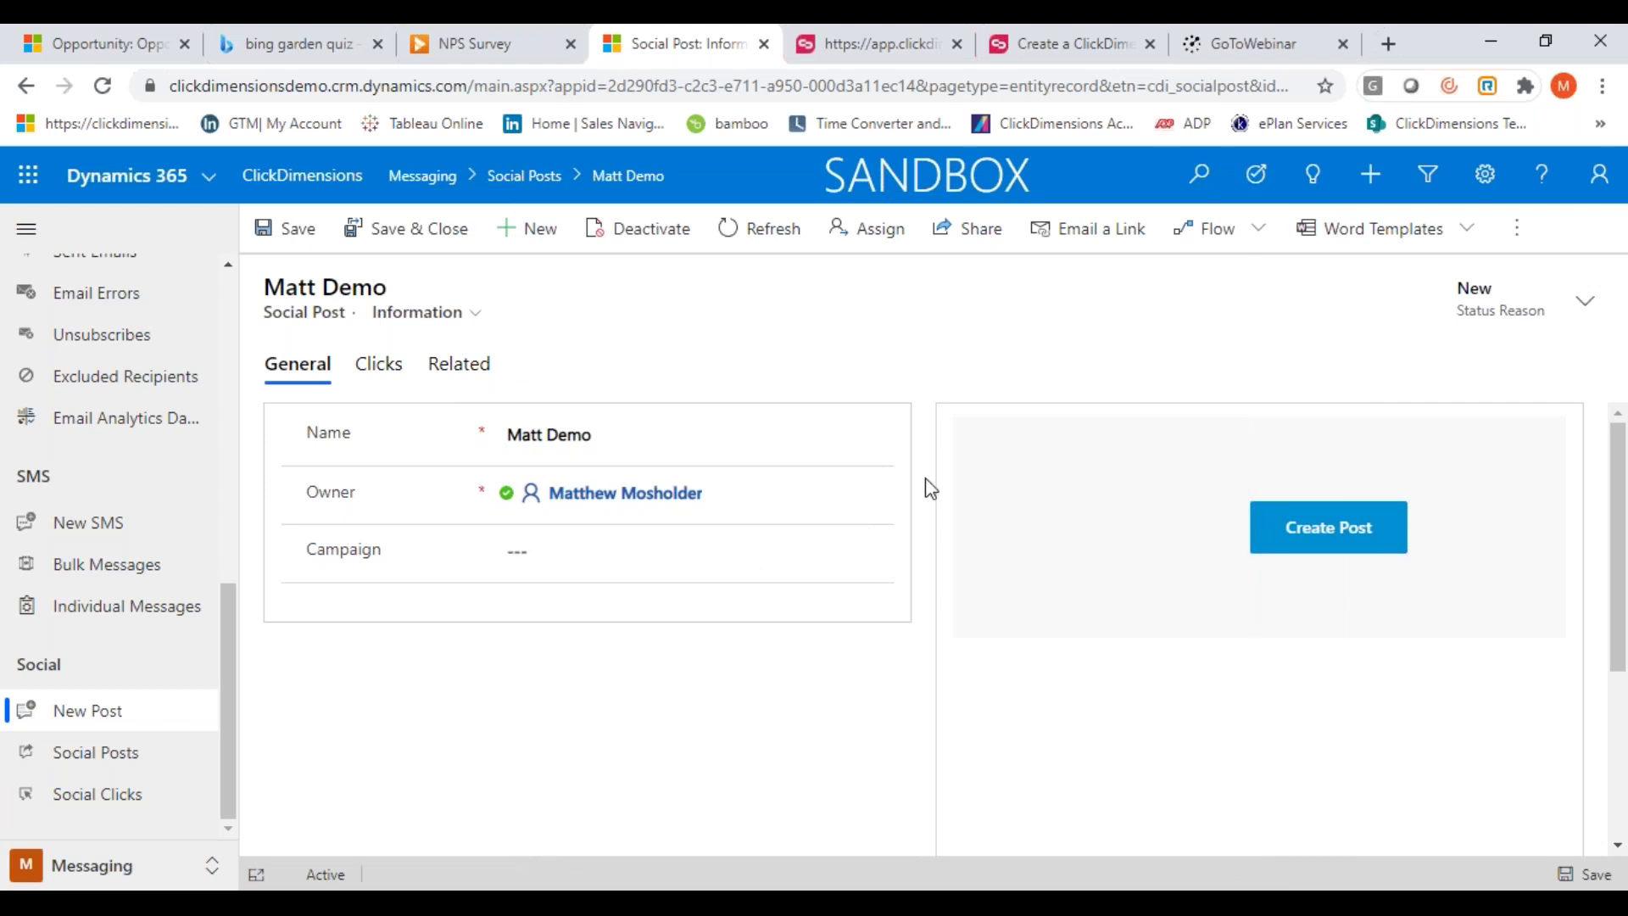
click(103, 800)
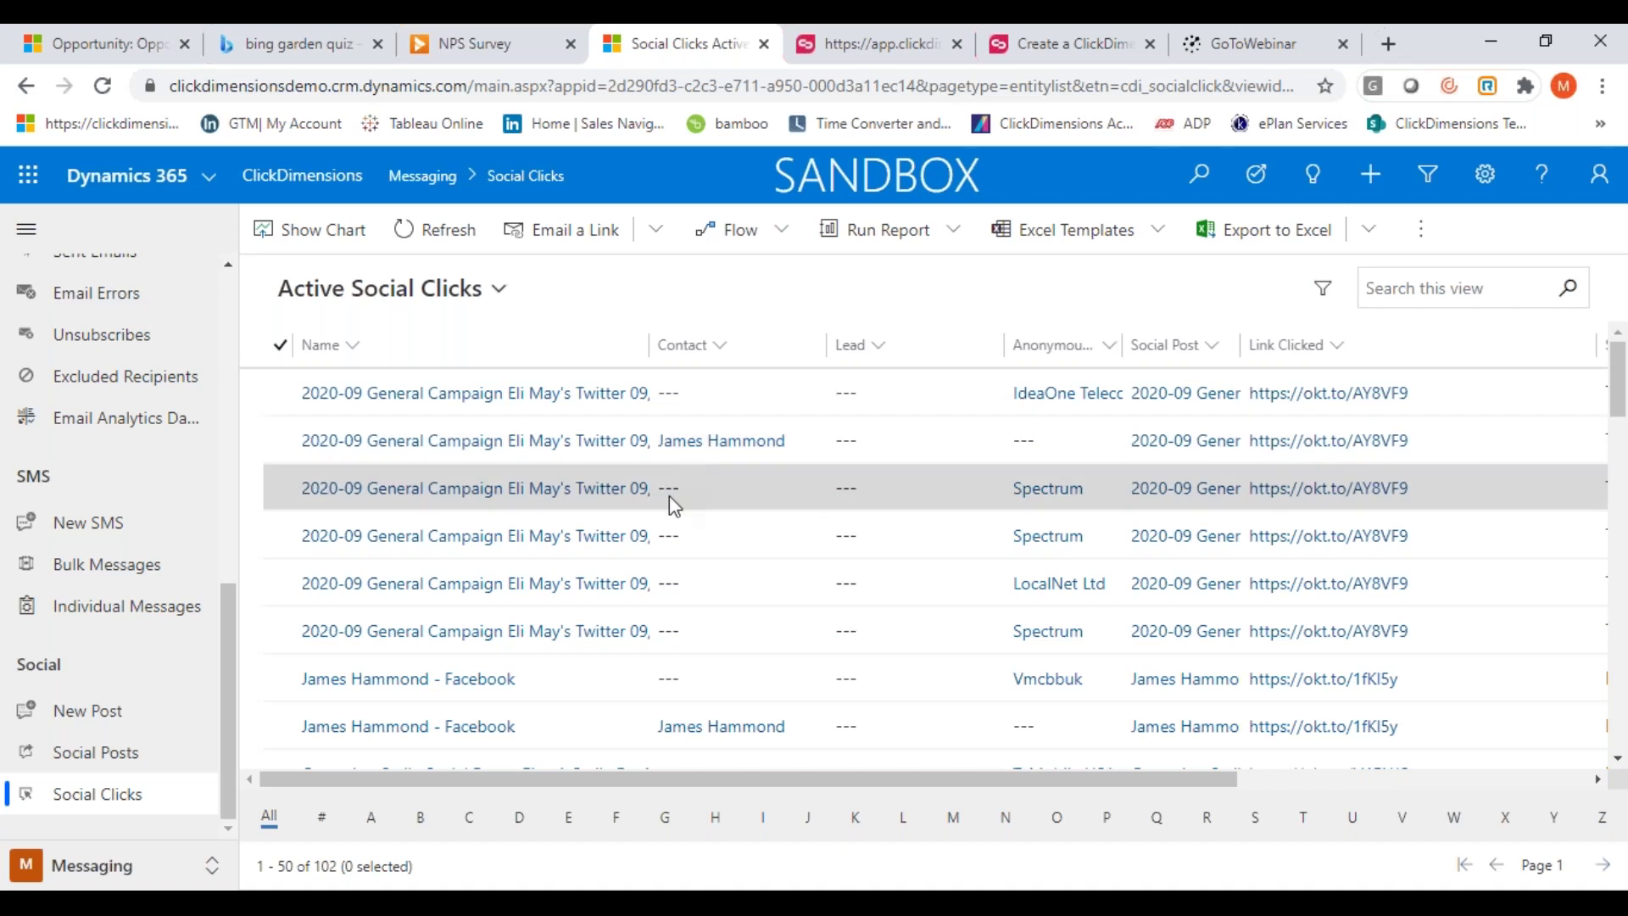
Scroll through the 102 social click records, then bring up the Active Social Posts list
scroll(719, 573, down, 5)
scroll(713, 617, up, 5)
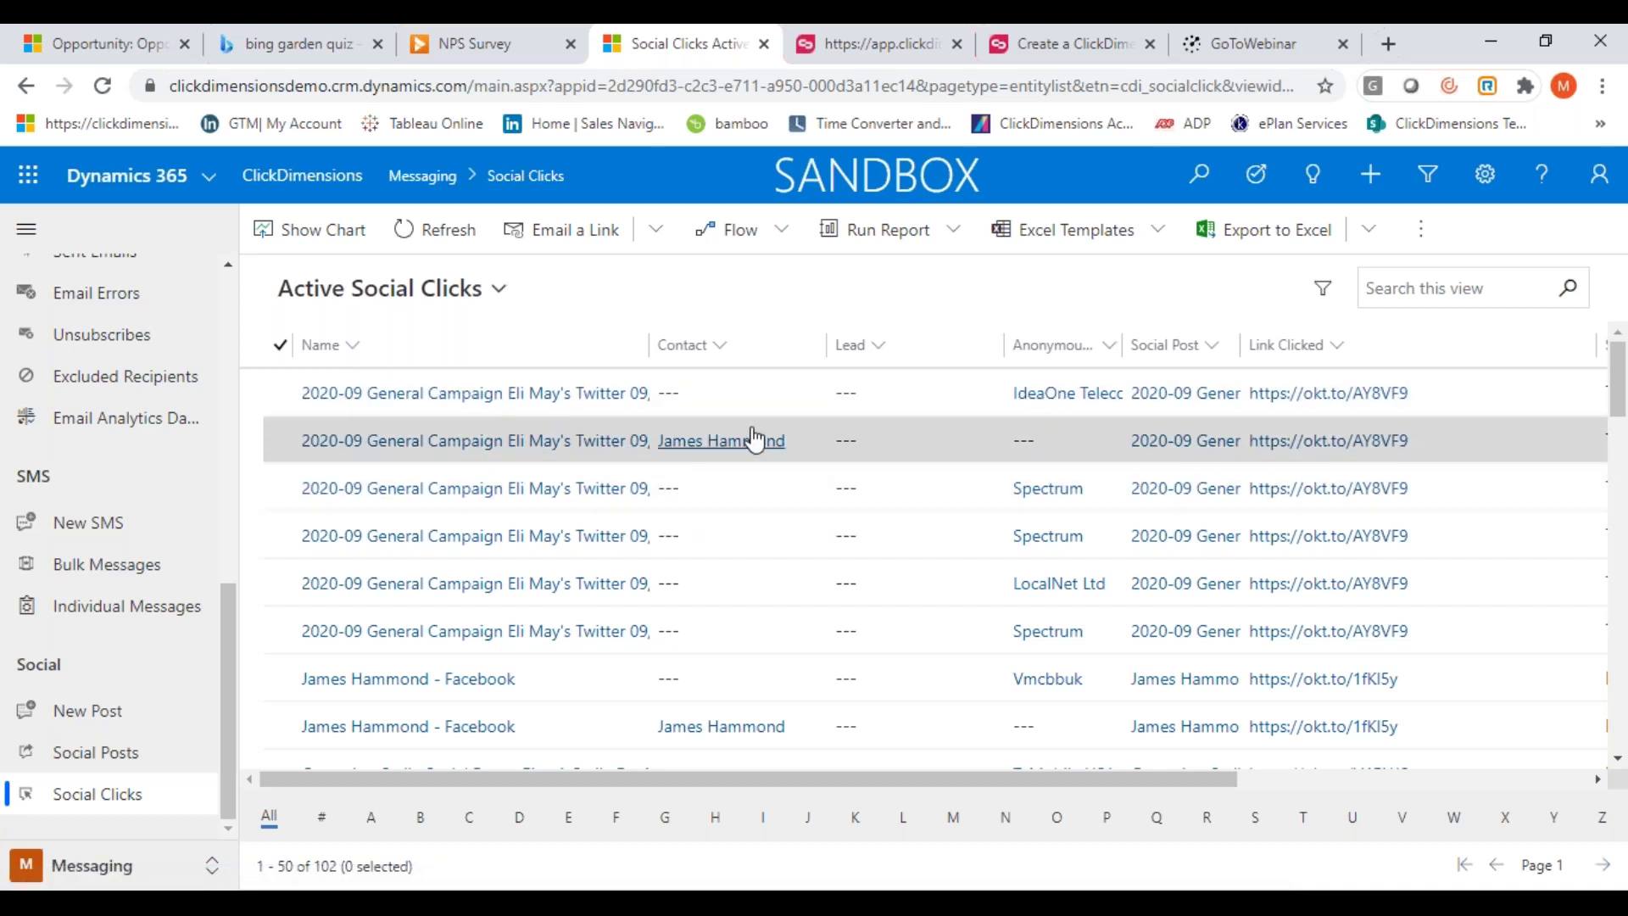
click(76, 761)
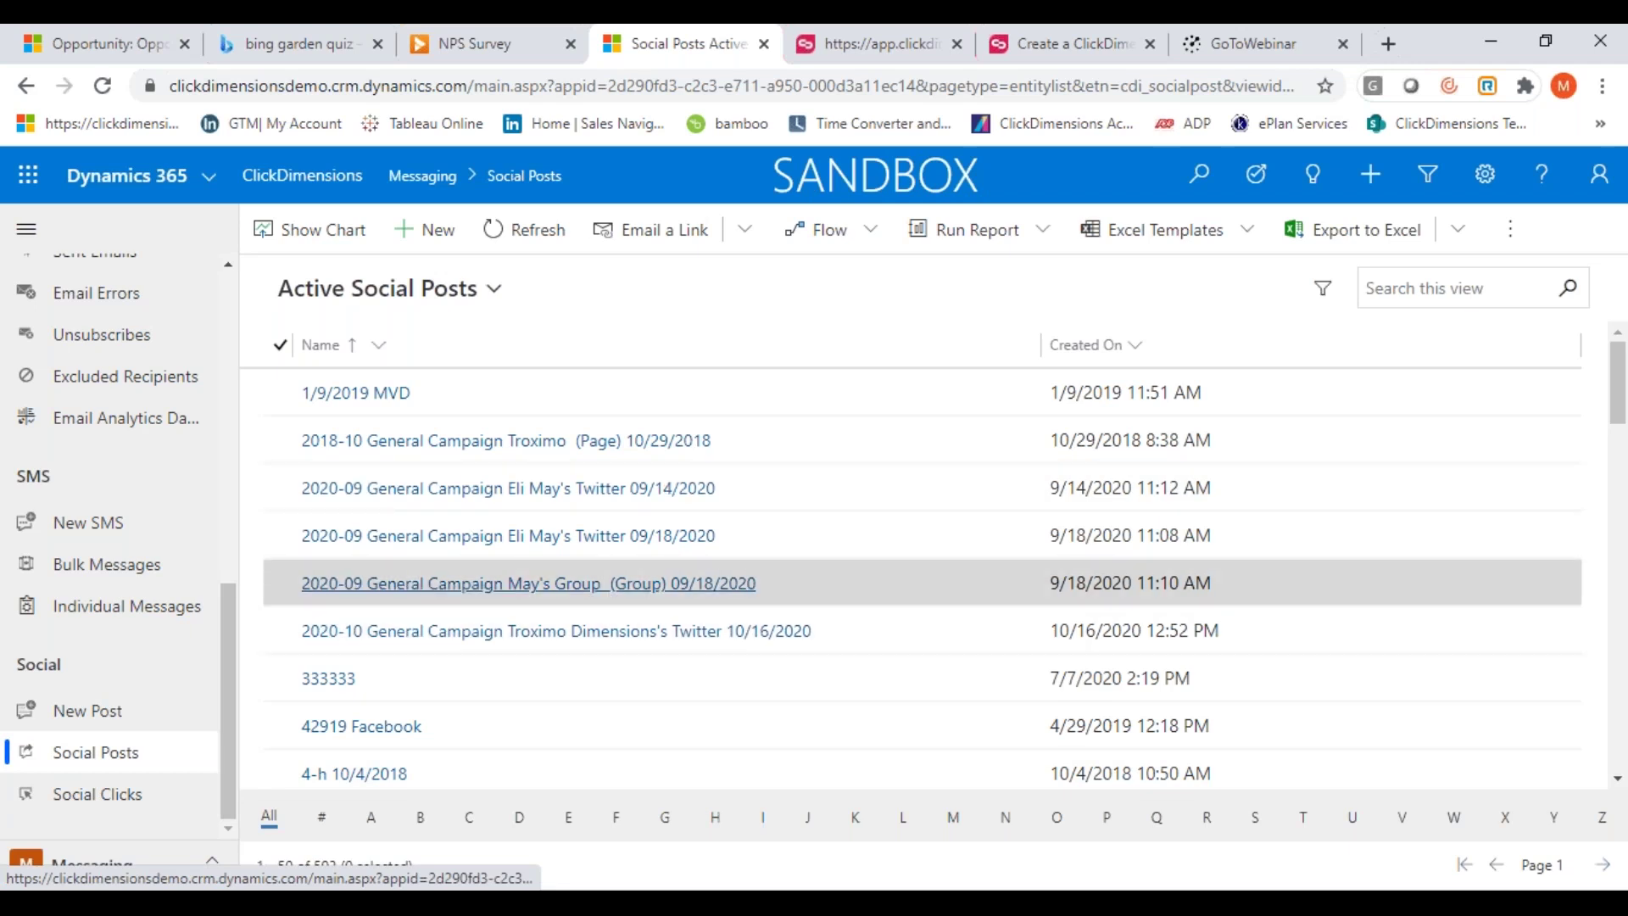
Open the 2020-09 General Campaign Twitter post from 09/14/2020 and review its 6 link clicks
click(418, 488)
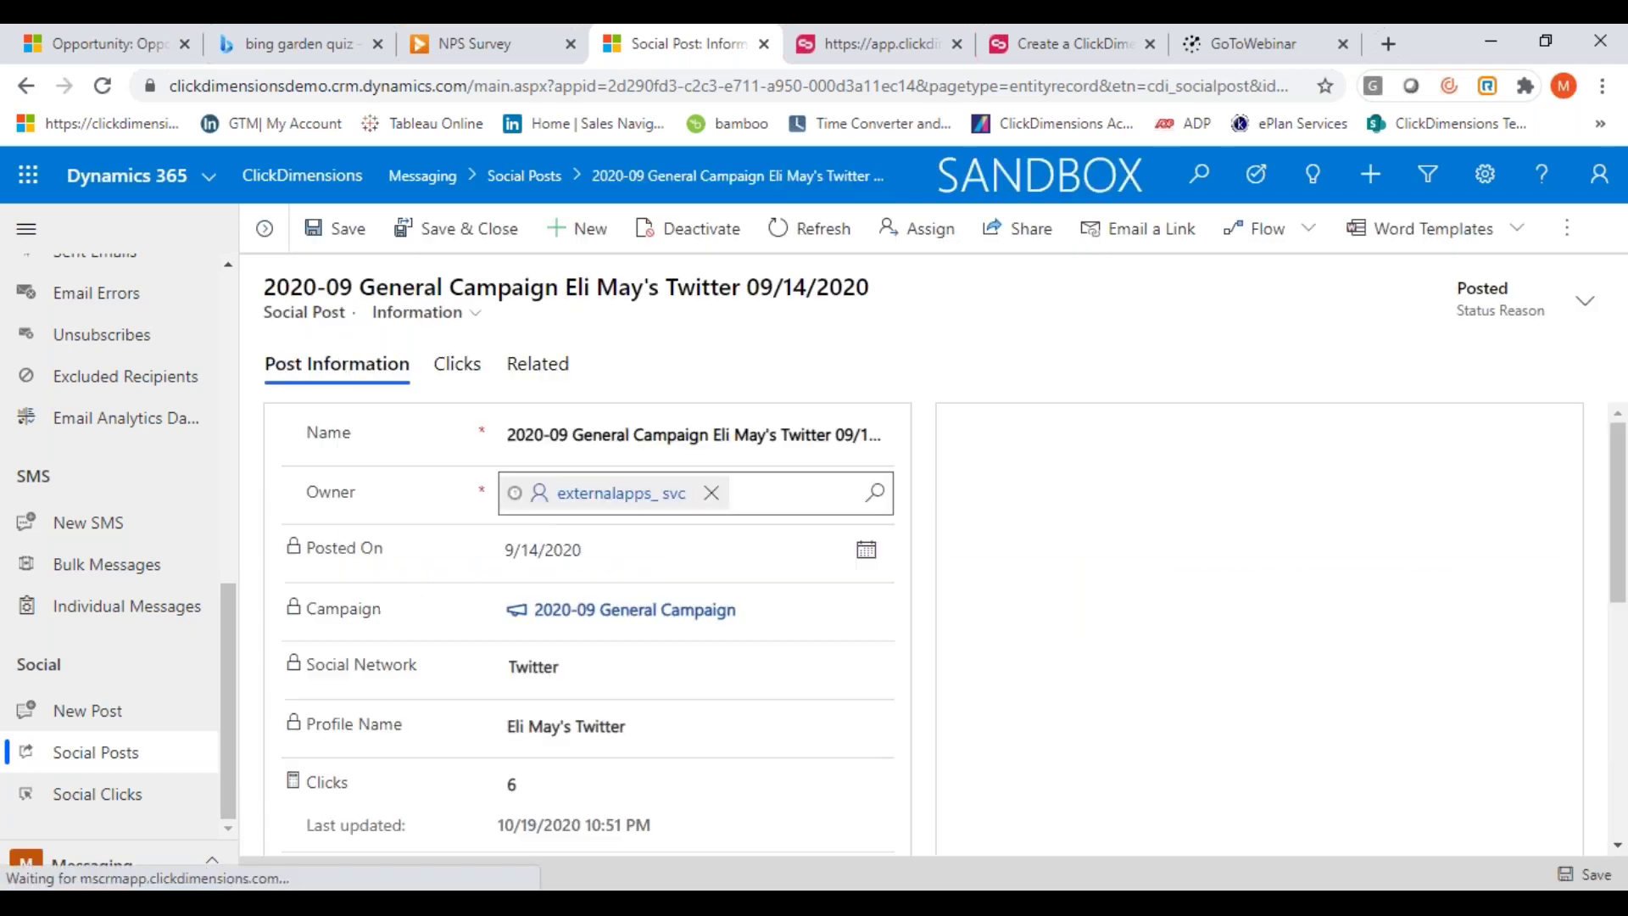
click(465, 379)
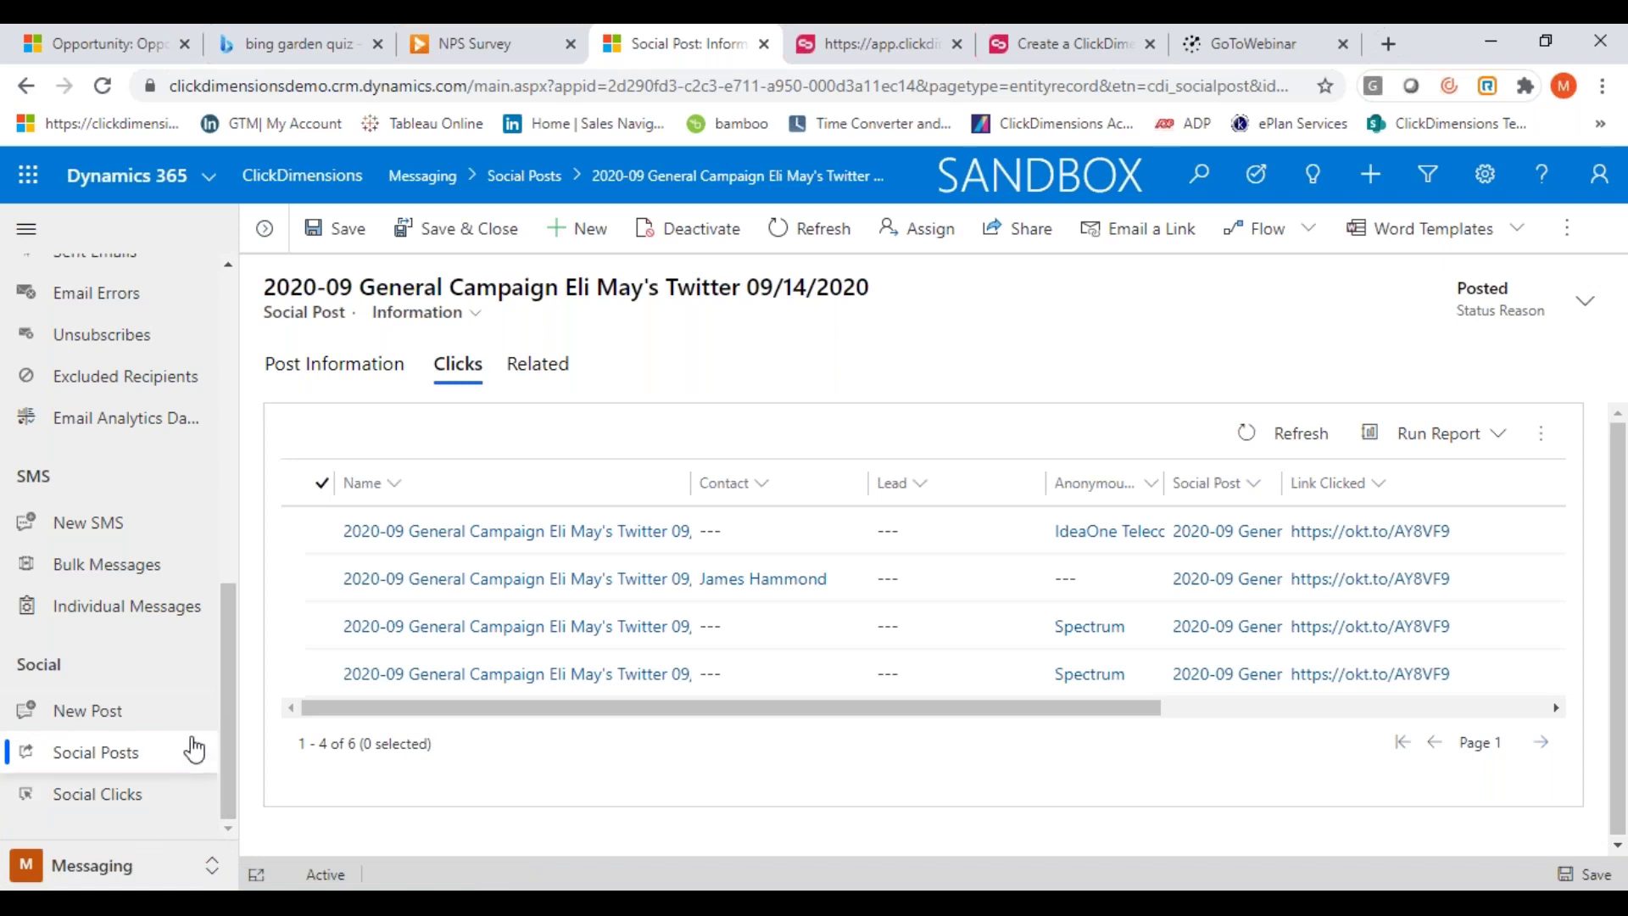
drag(227, 717, 217, 421)
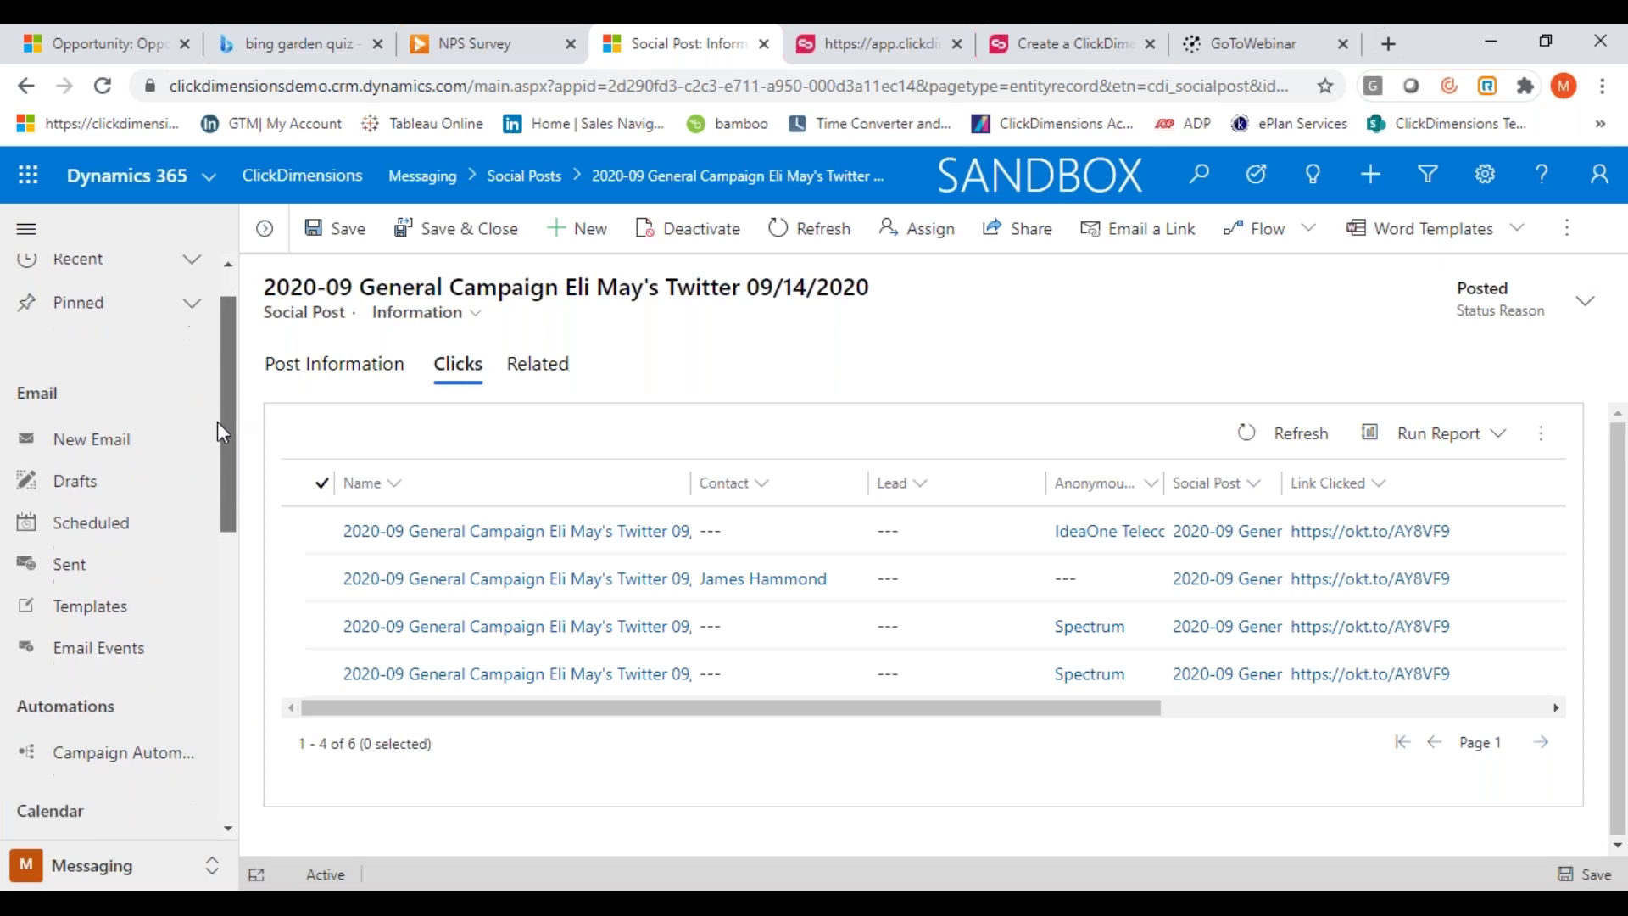
Start a new email template with Quick Send Template set to Yes, then discard it for search
click(116, 622)
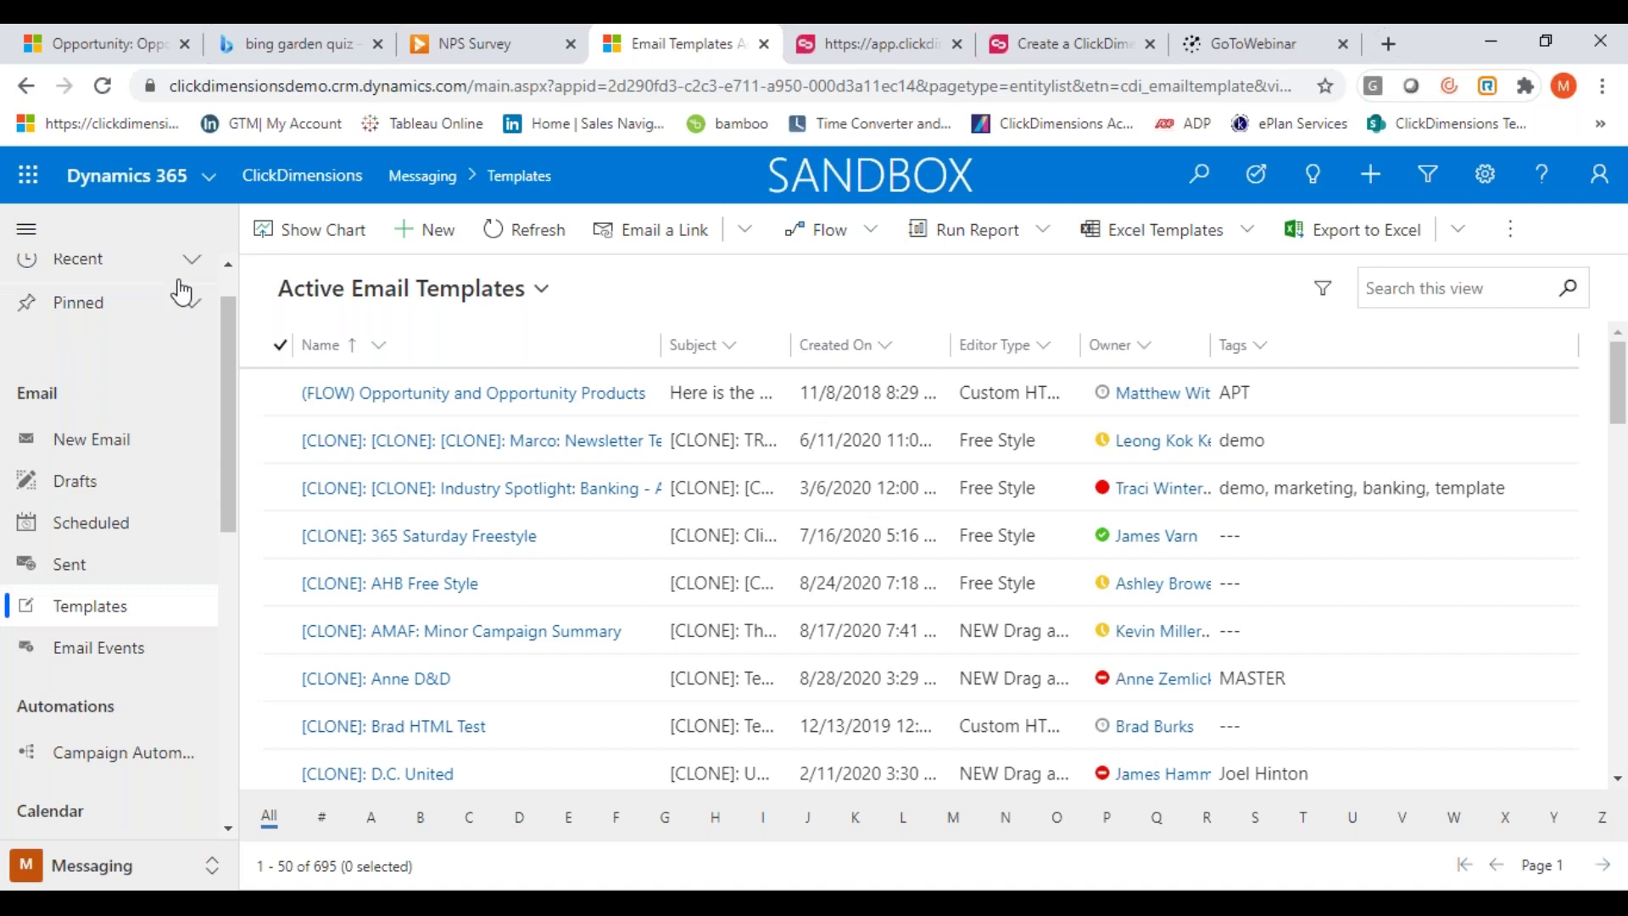
click(409, 229)
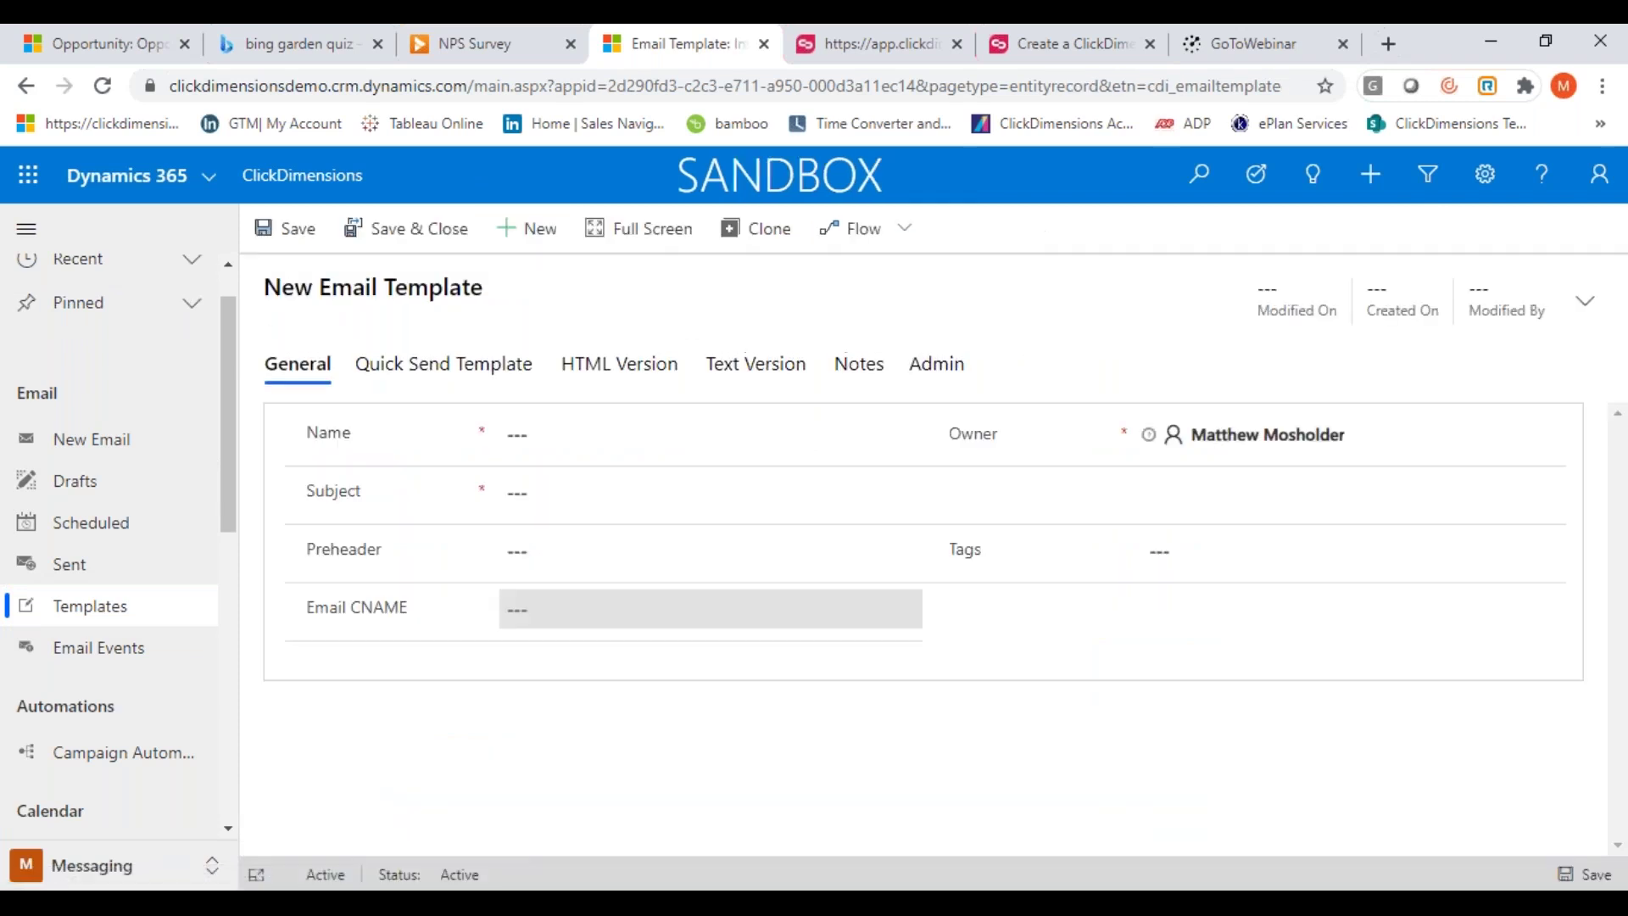
click(426, 376)
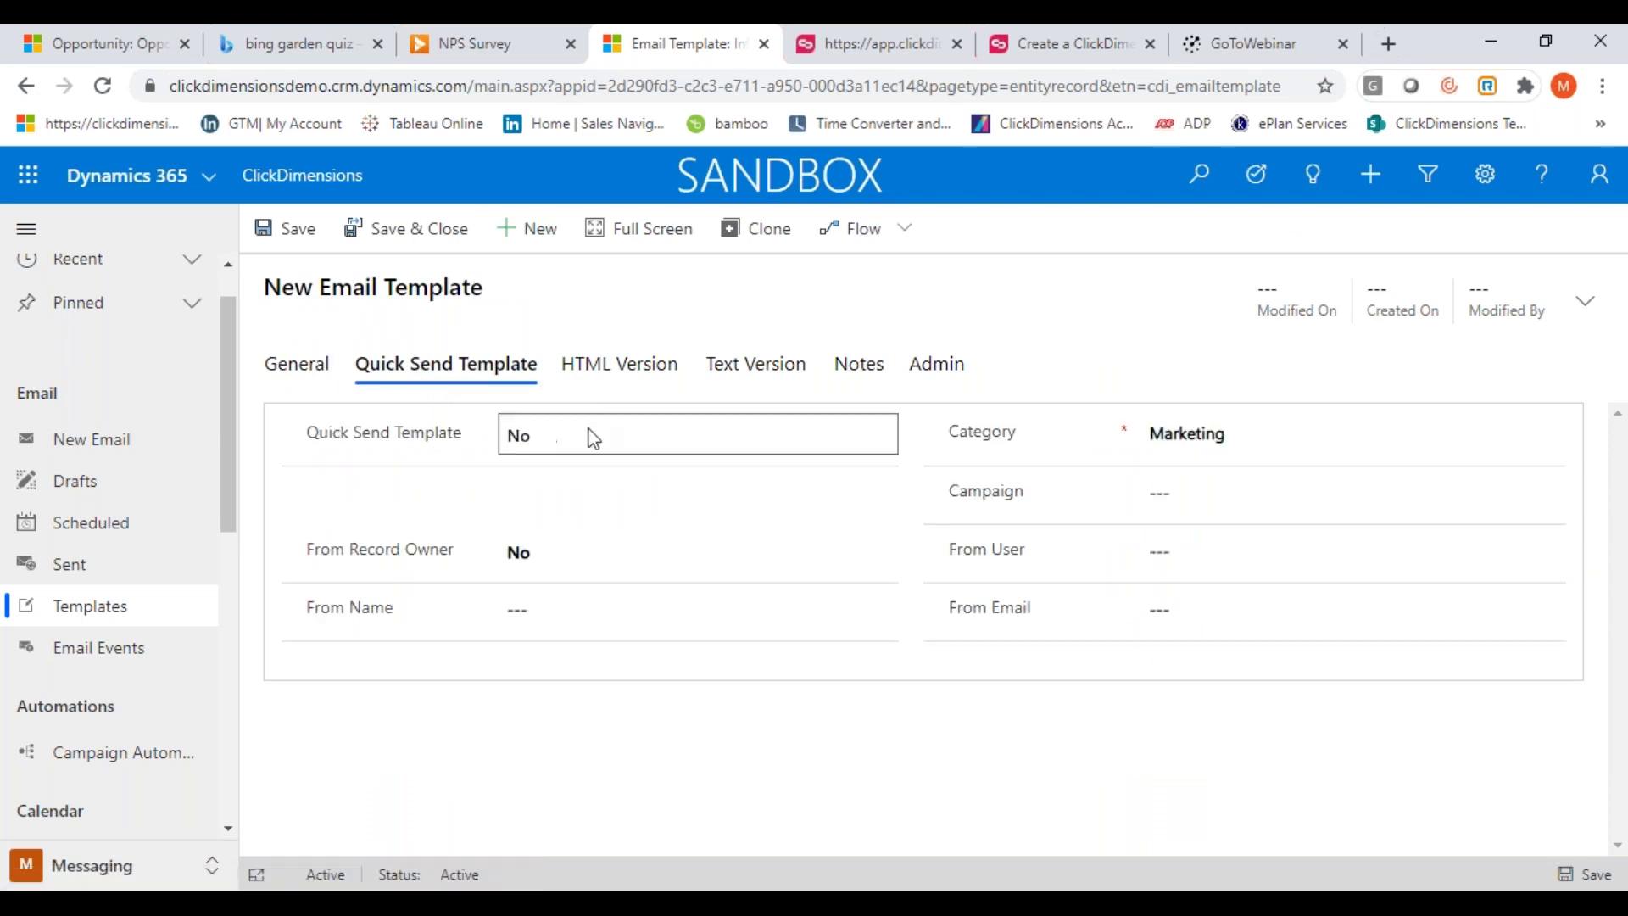
click(549, 447)
click(1199, 175)
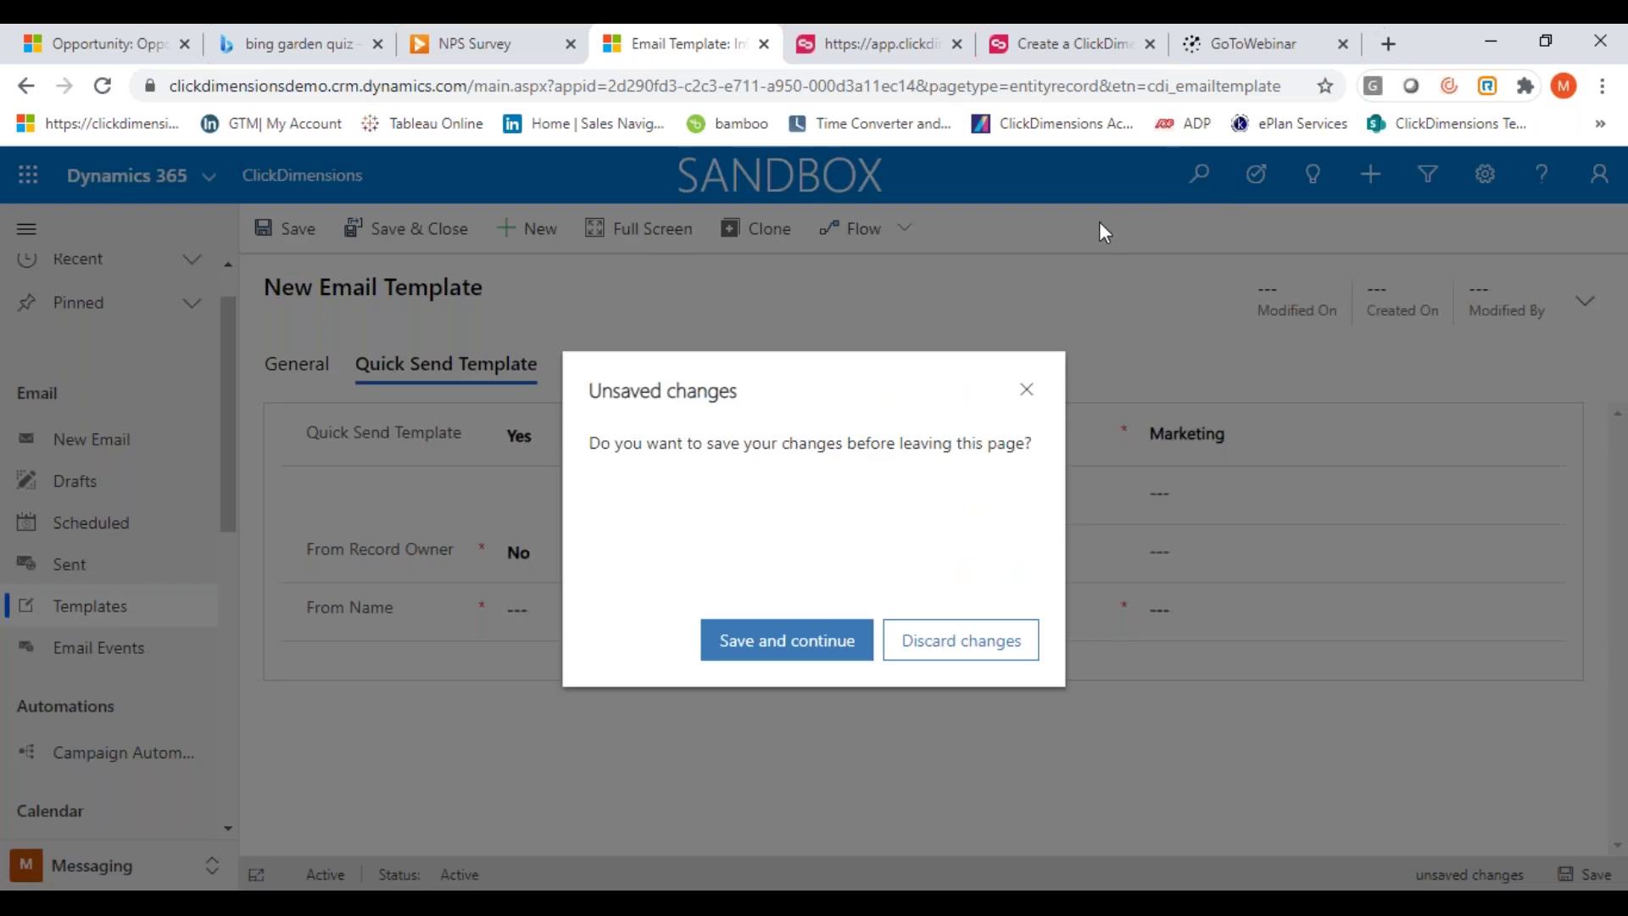
click(918, 640)
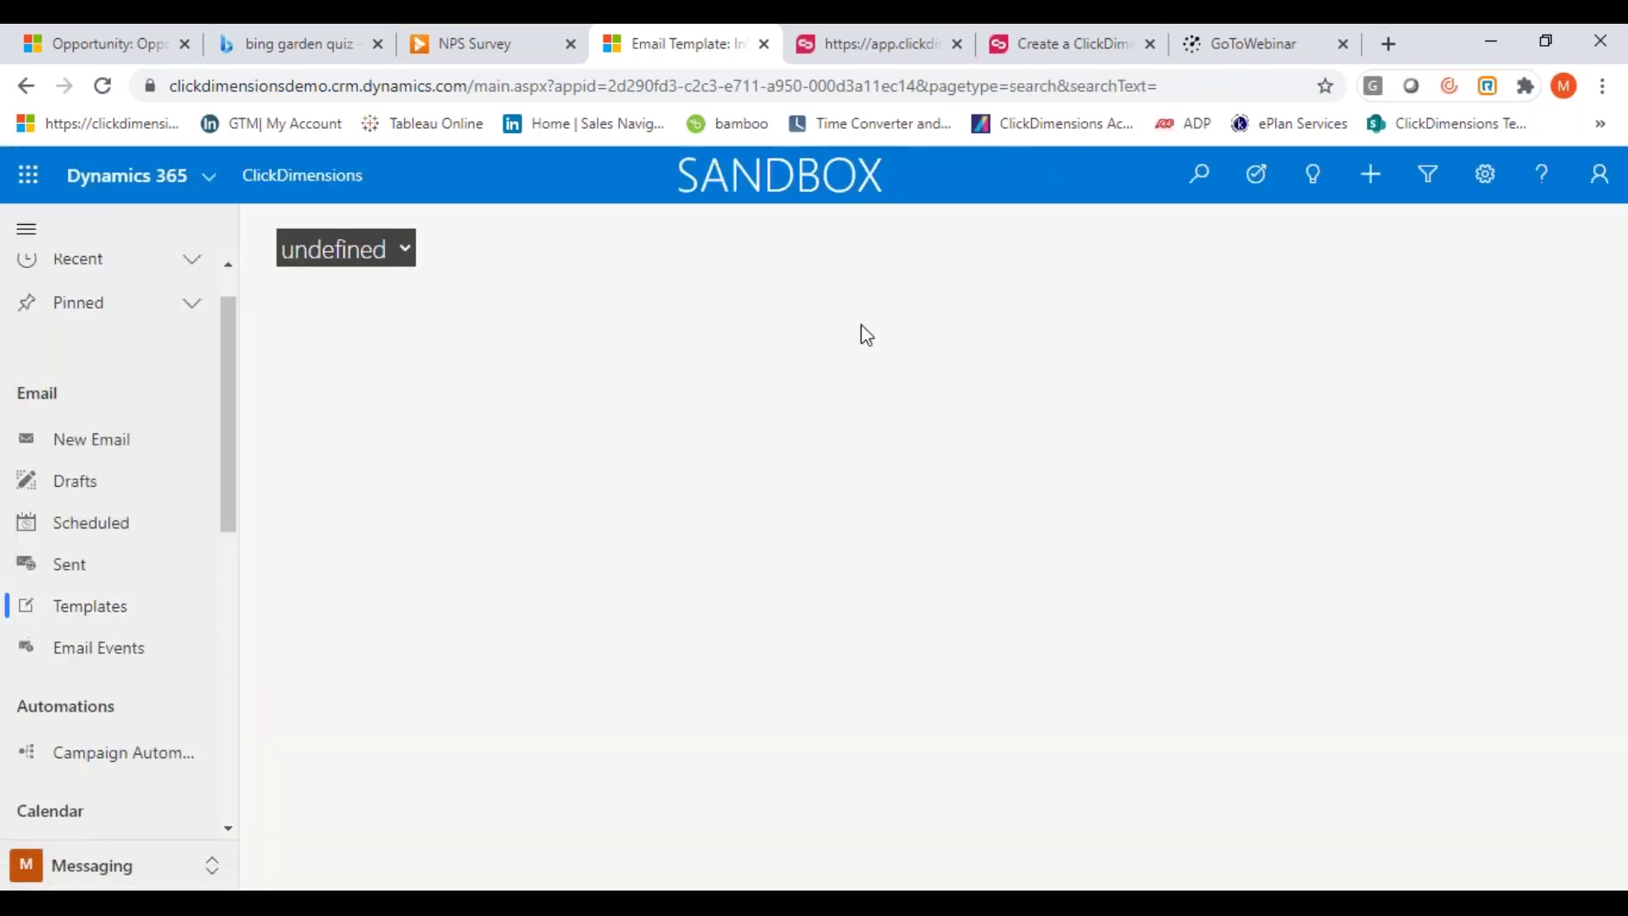
Search for the demo contact by name, open their record, and bring up the more-actions menu
click(801, 258)
key(Return)
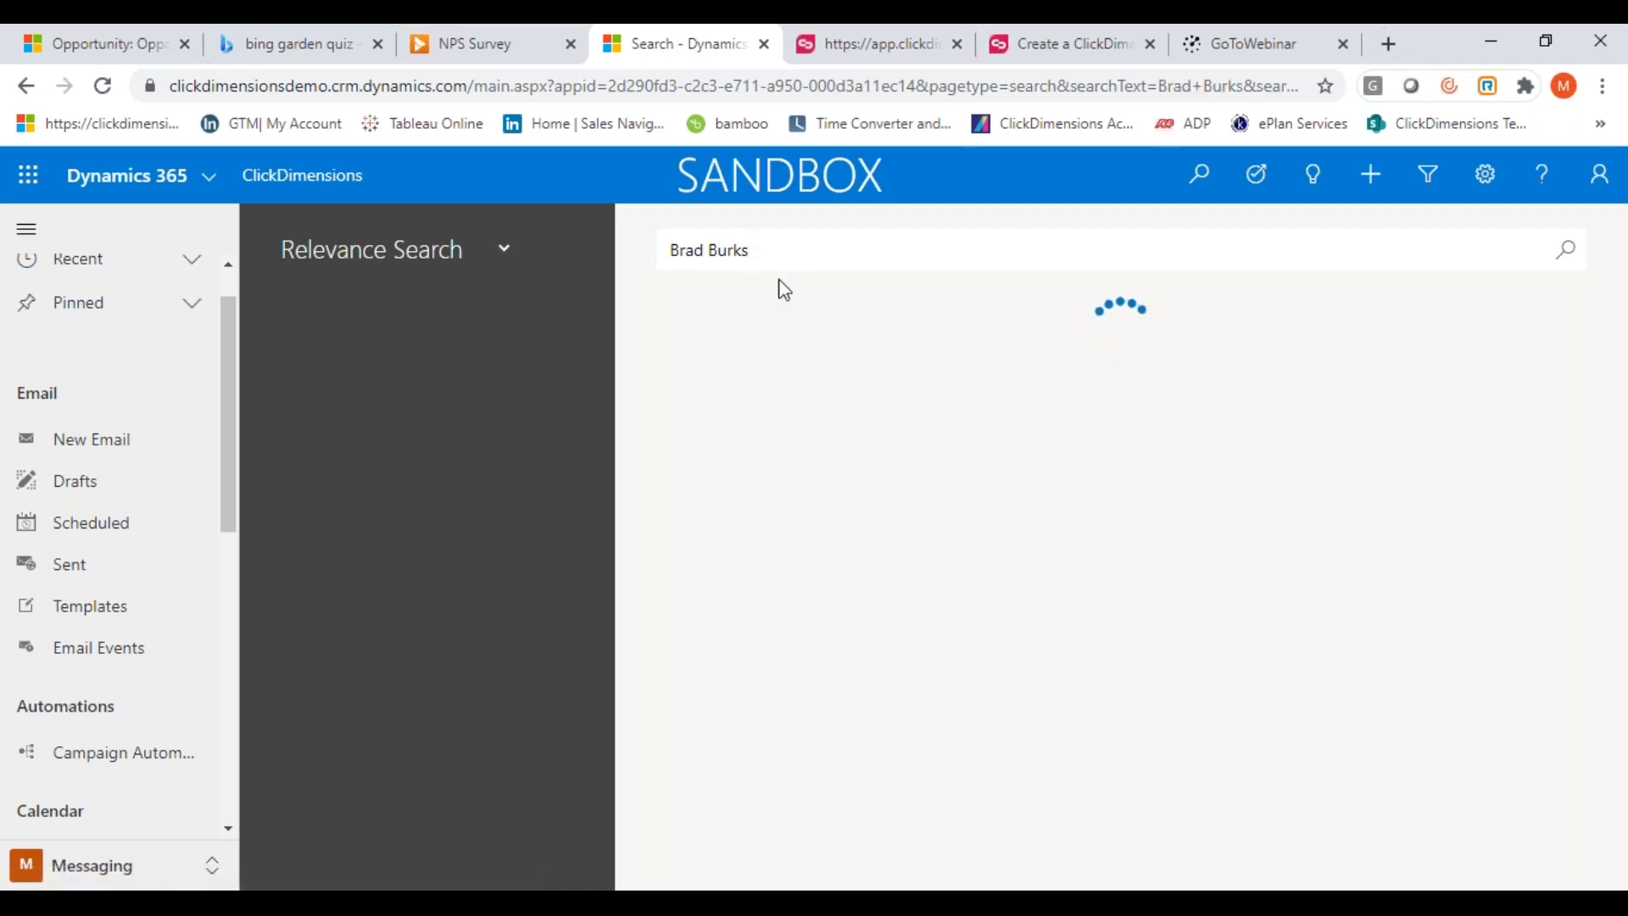
click(908, 395)
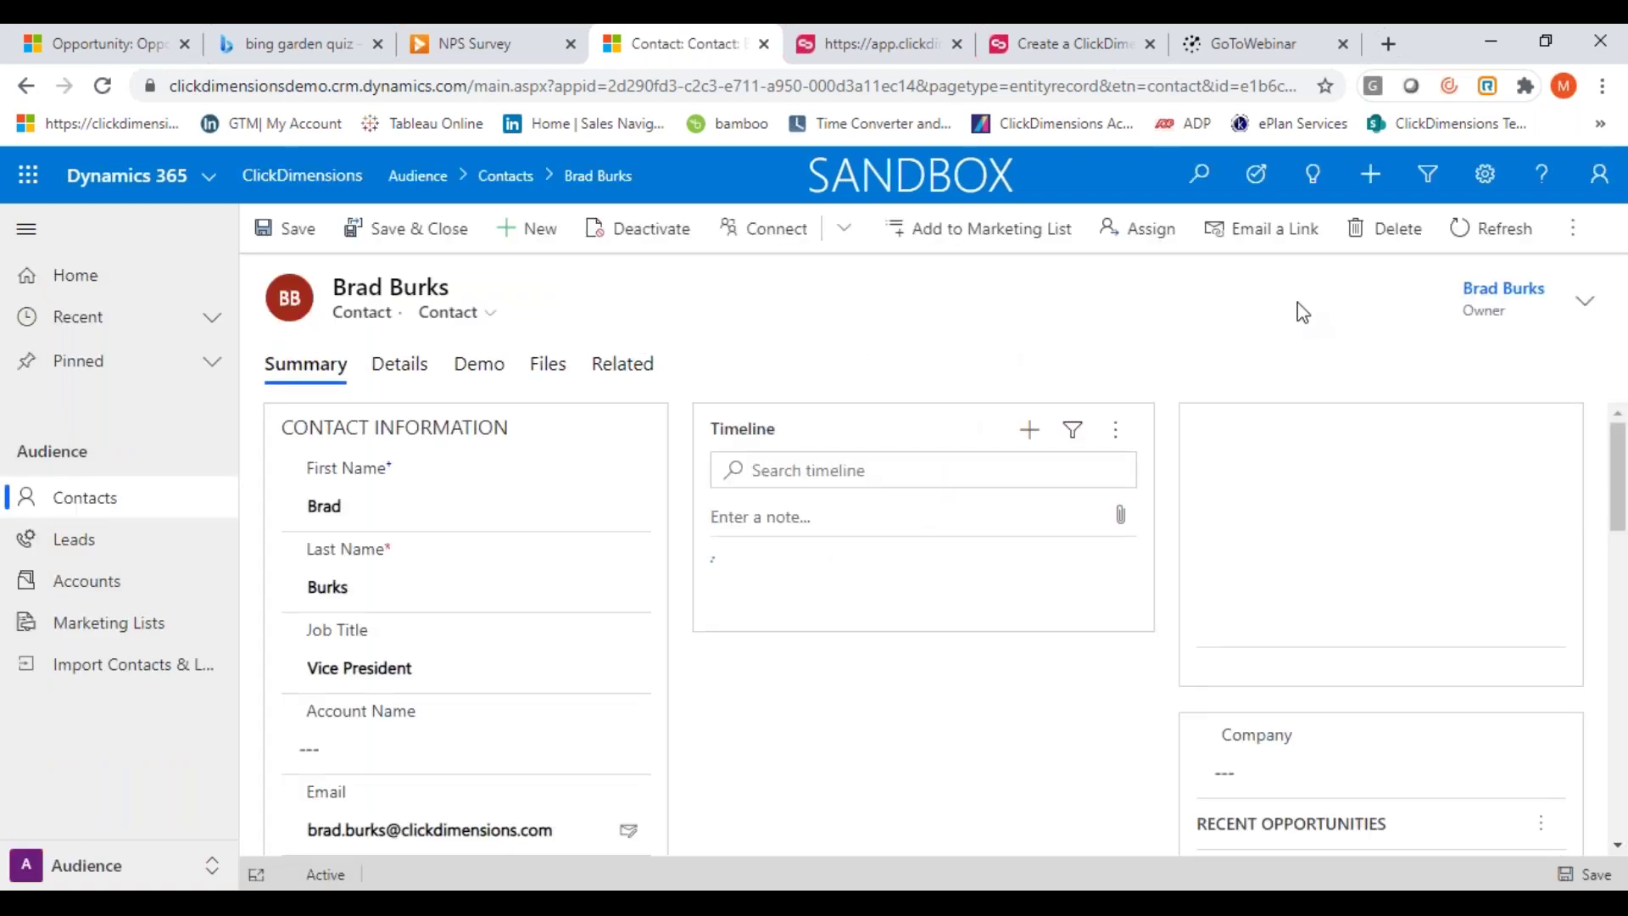
click(1573, 229)
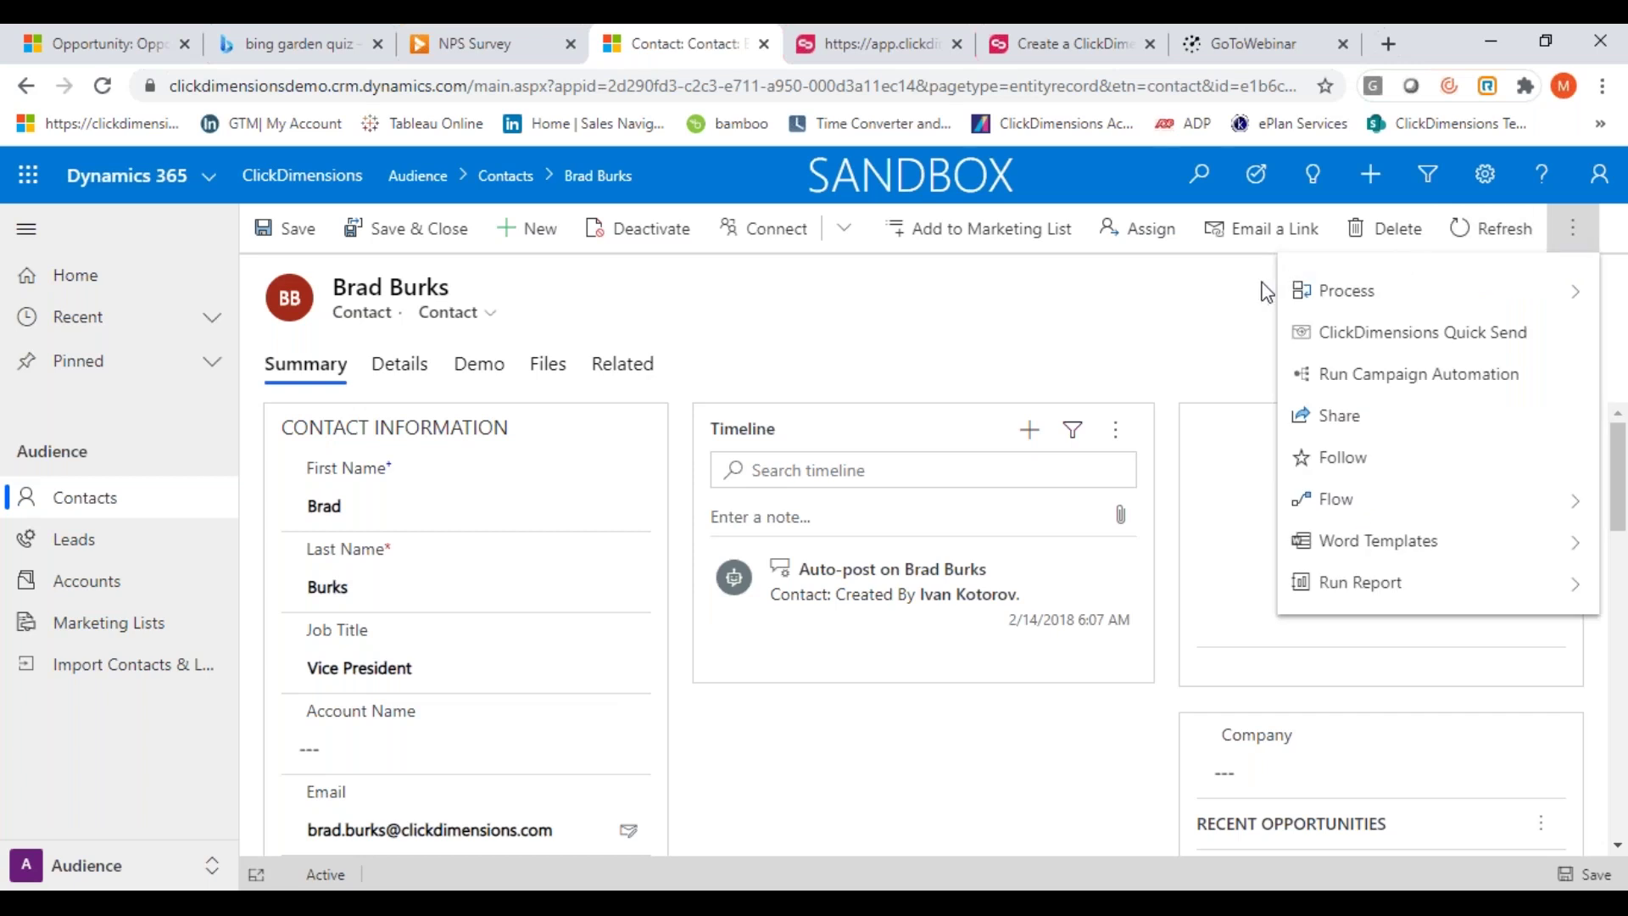
Start a ClickDimensions Quick Send to the contact and choose the D.C. United email template
click(1369, 344)
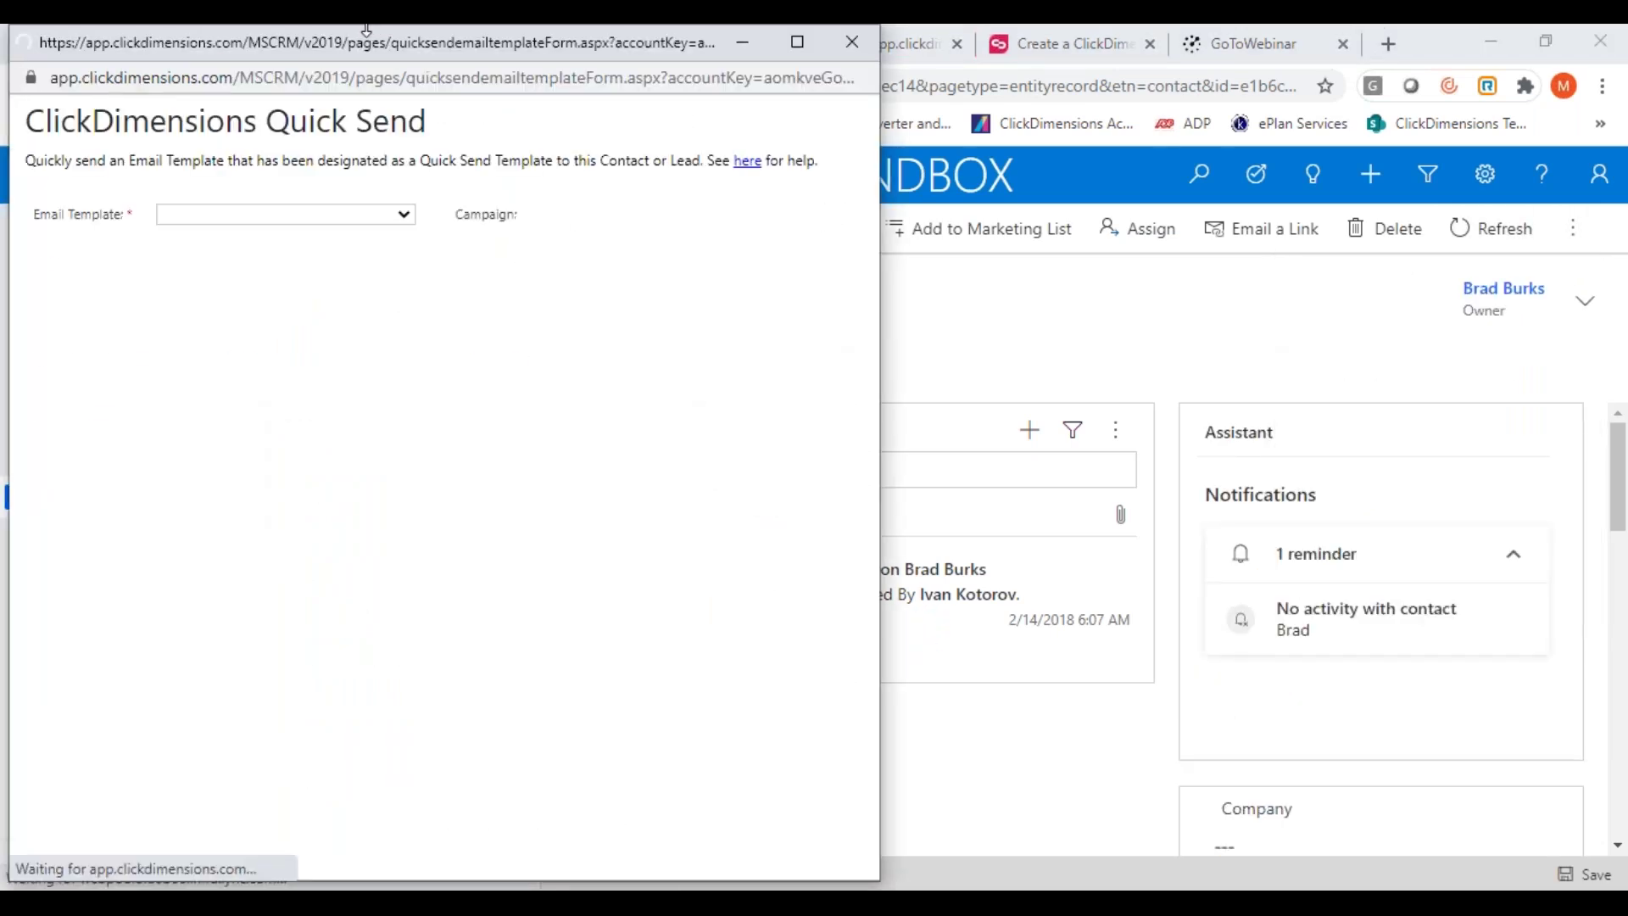
drag(369, 51, 499, 54)
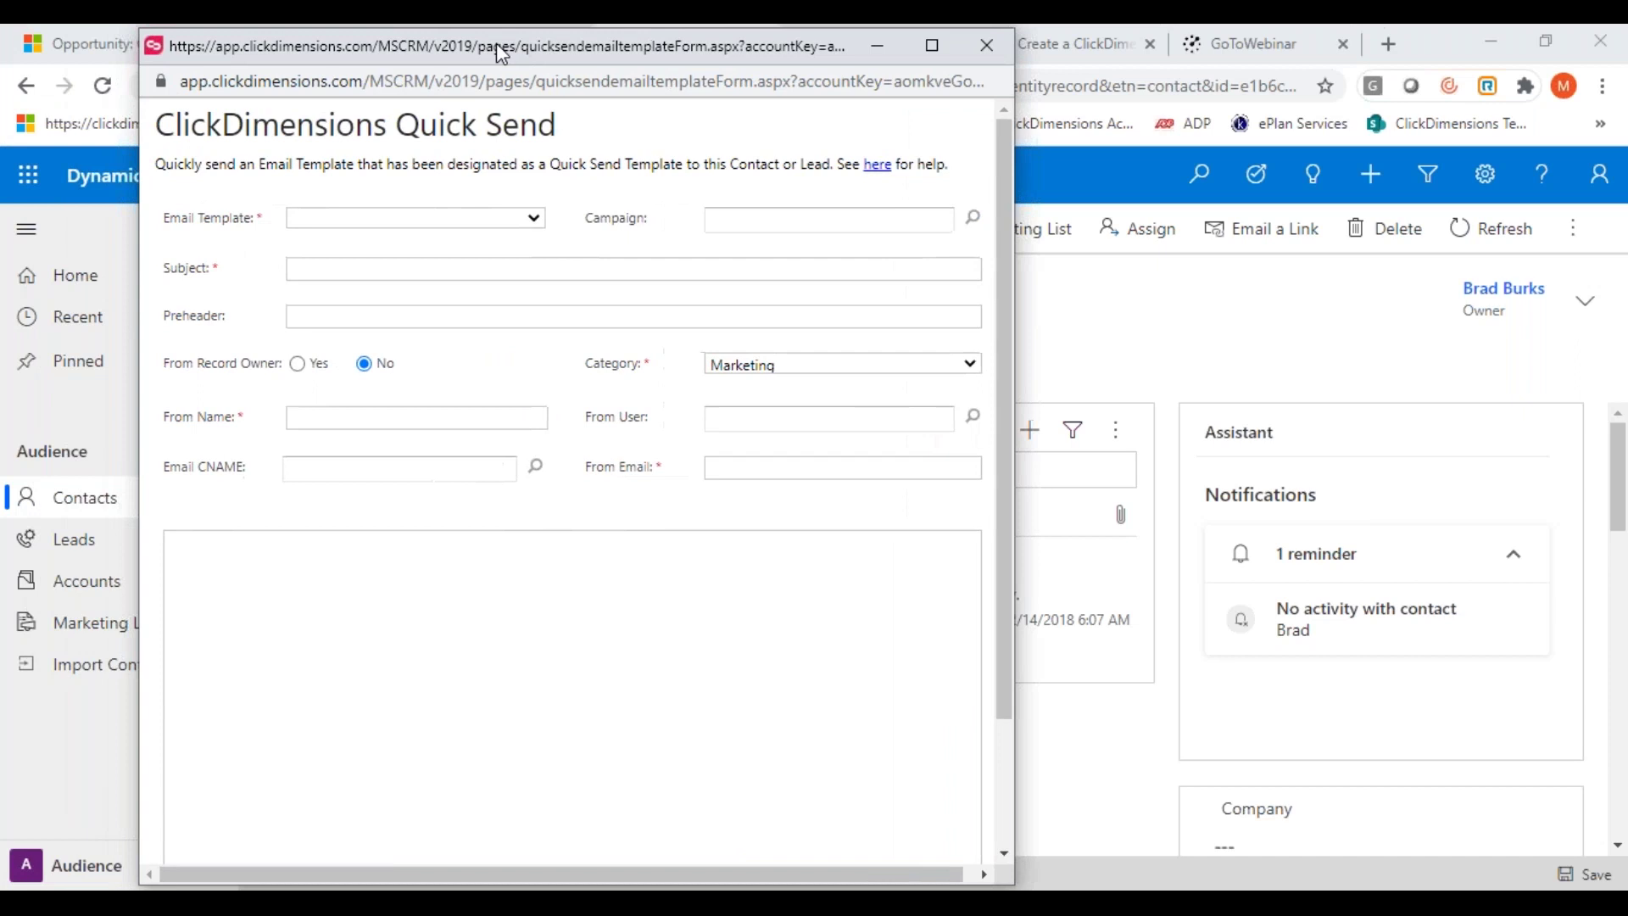
click(535, 220)
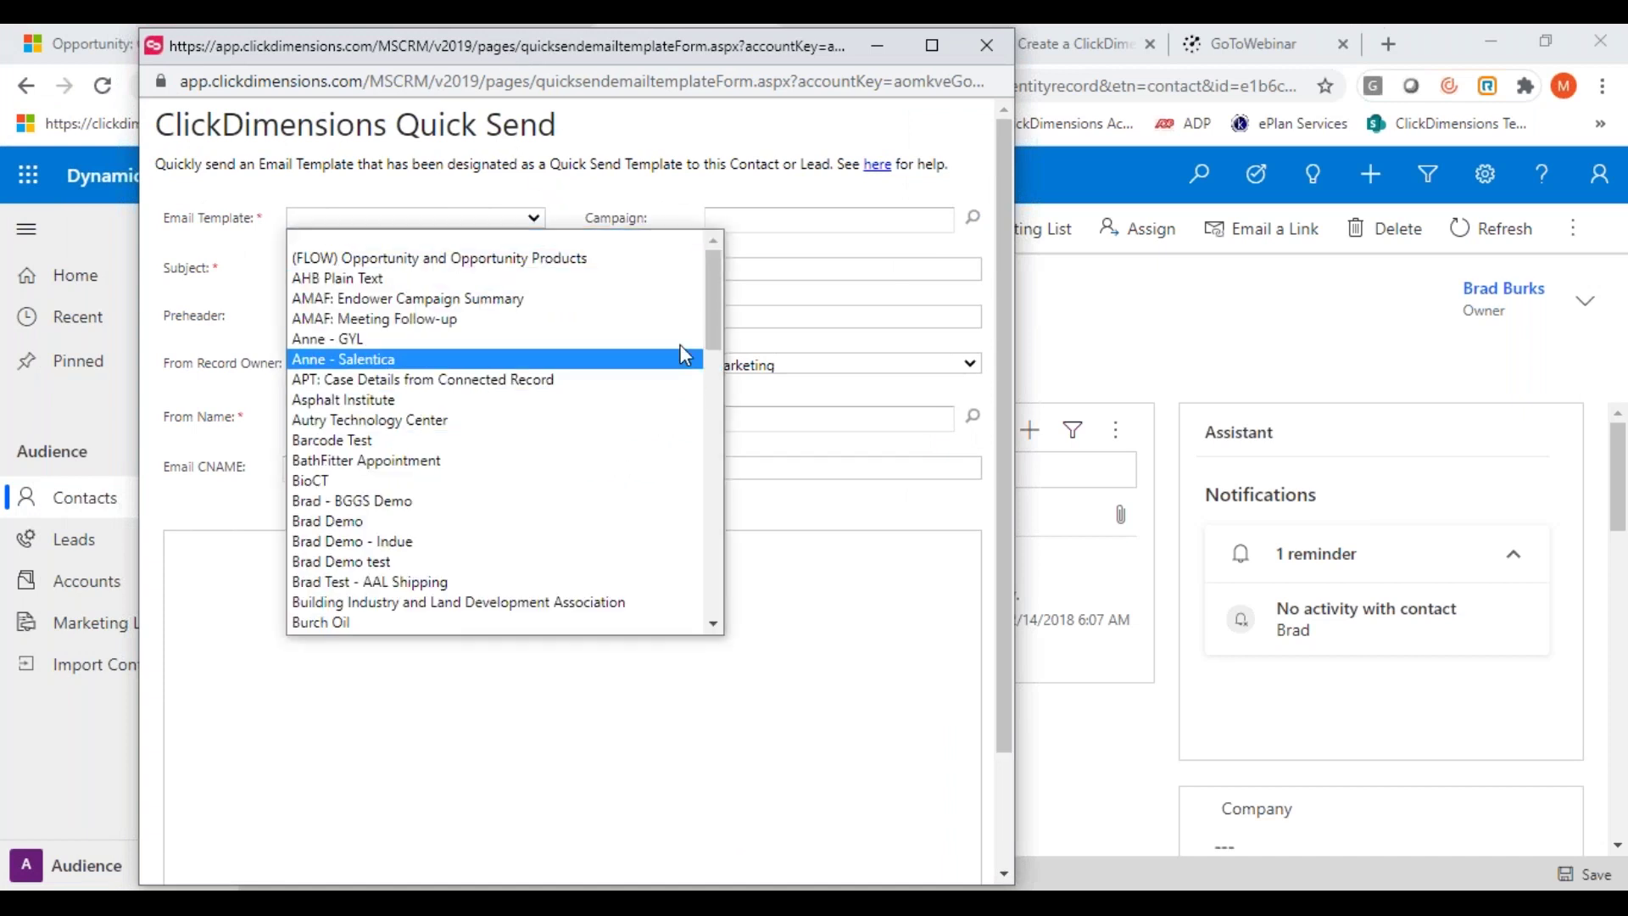
drag(714, 318, 704, 366)
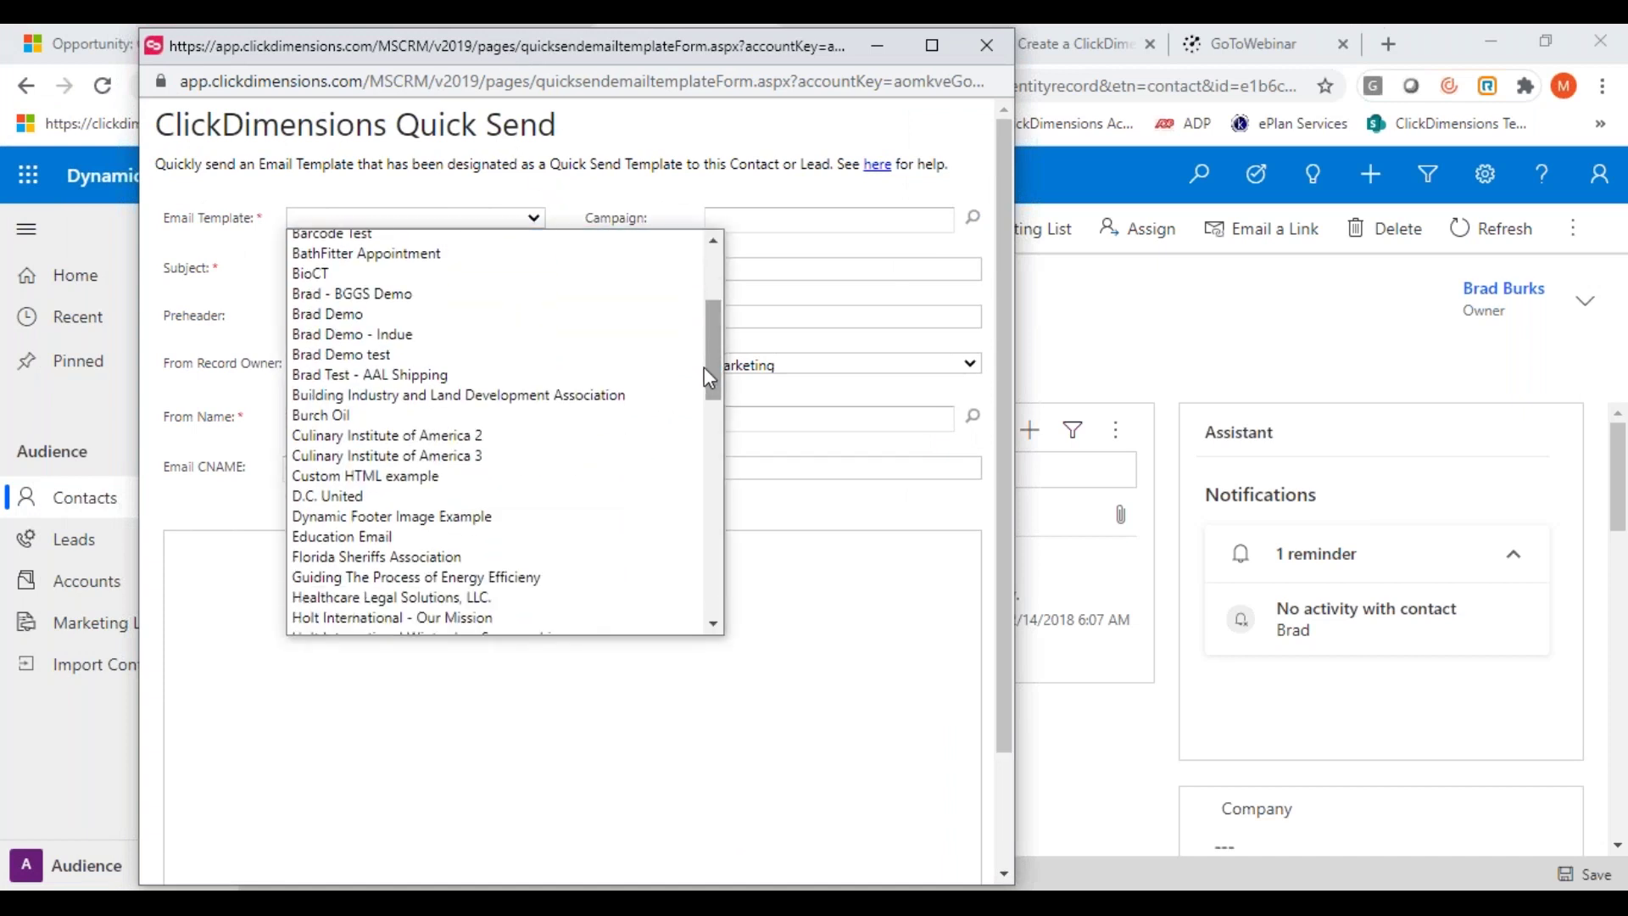
click(319, 501)
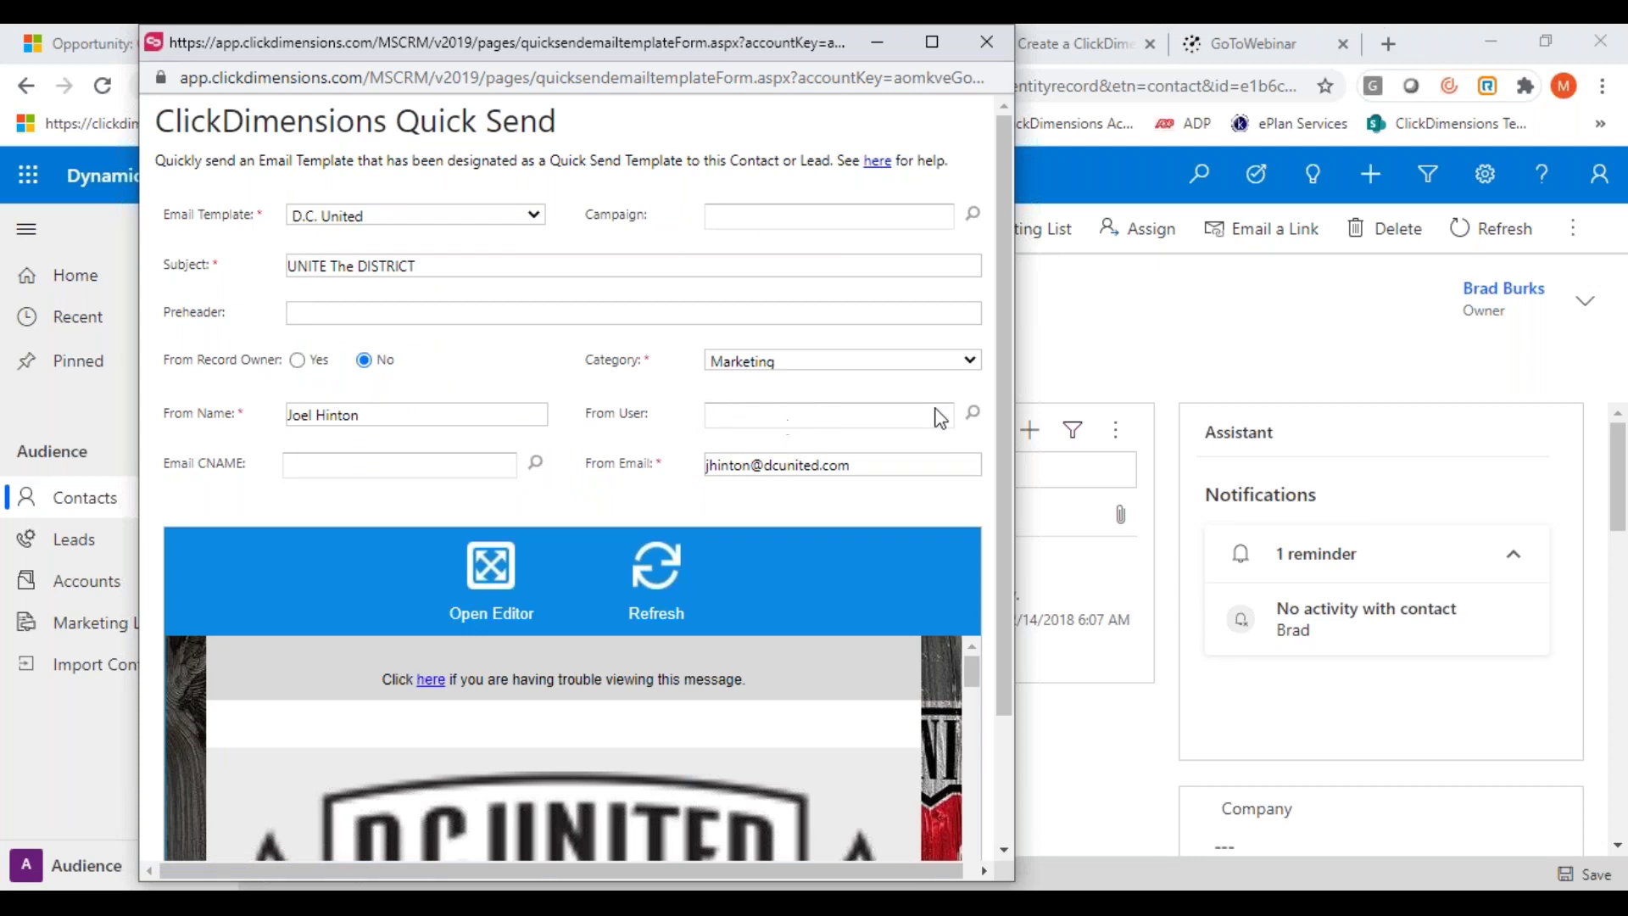
drag(1002, 405, 996, 581)
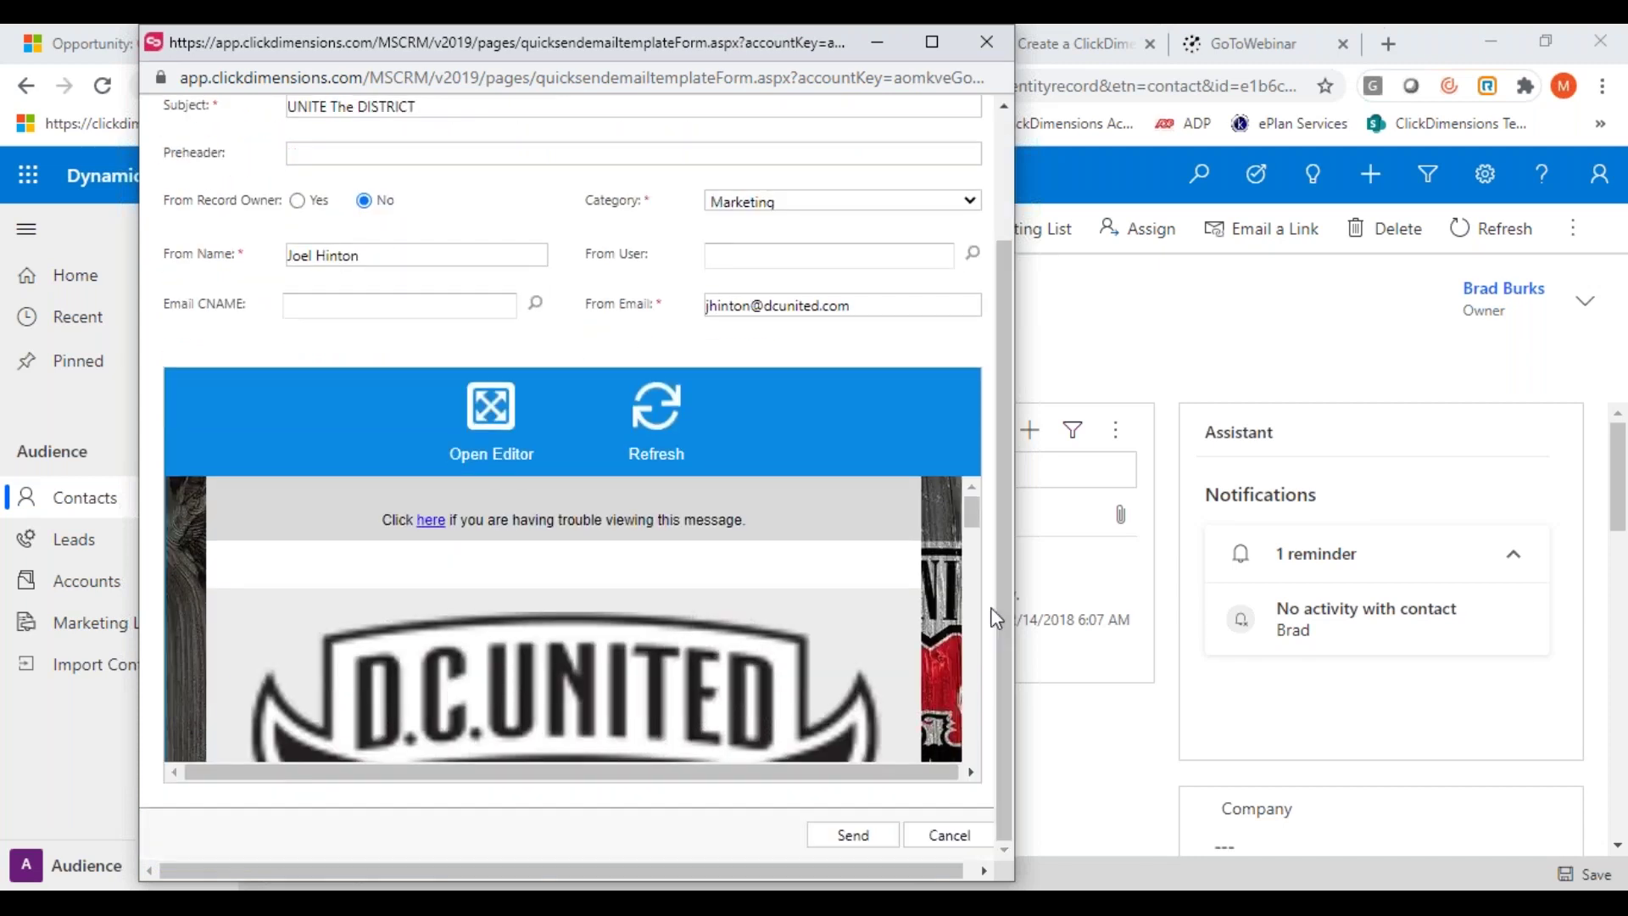
mouse_move(970, 522)
mouse_down()
mouse_move(969, 737)
mouse_move(971, 518)
mouse_up()
Close the Quick Send unsent and scroll the contact's Related list, including Page Views, Visits and Leads
click(986, 42)
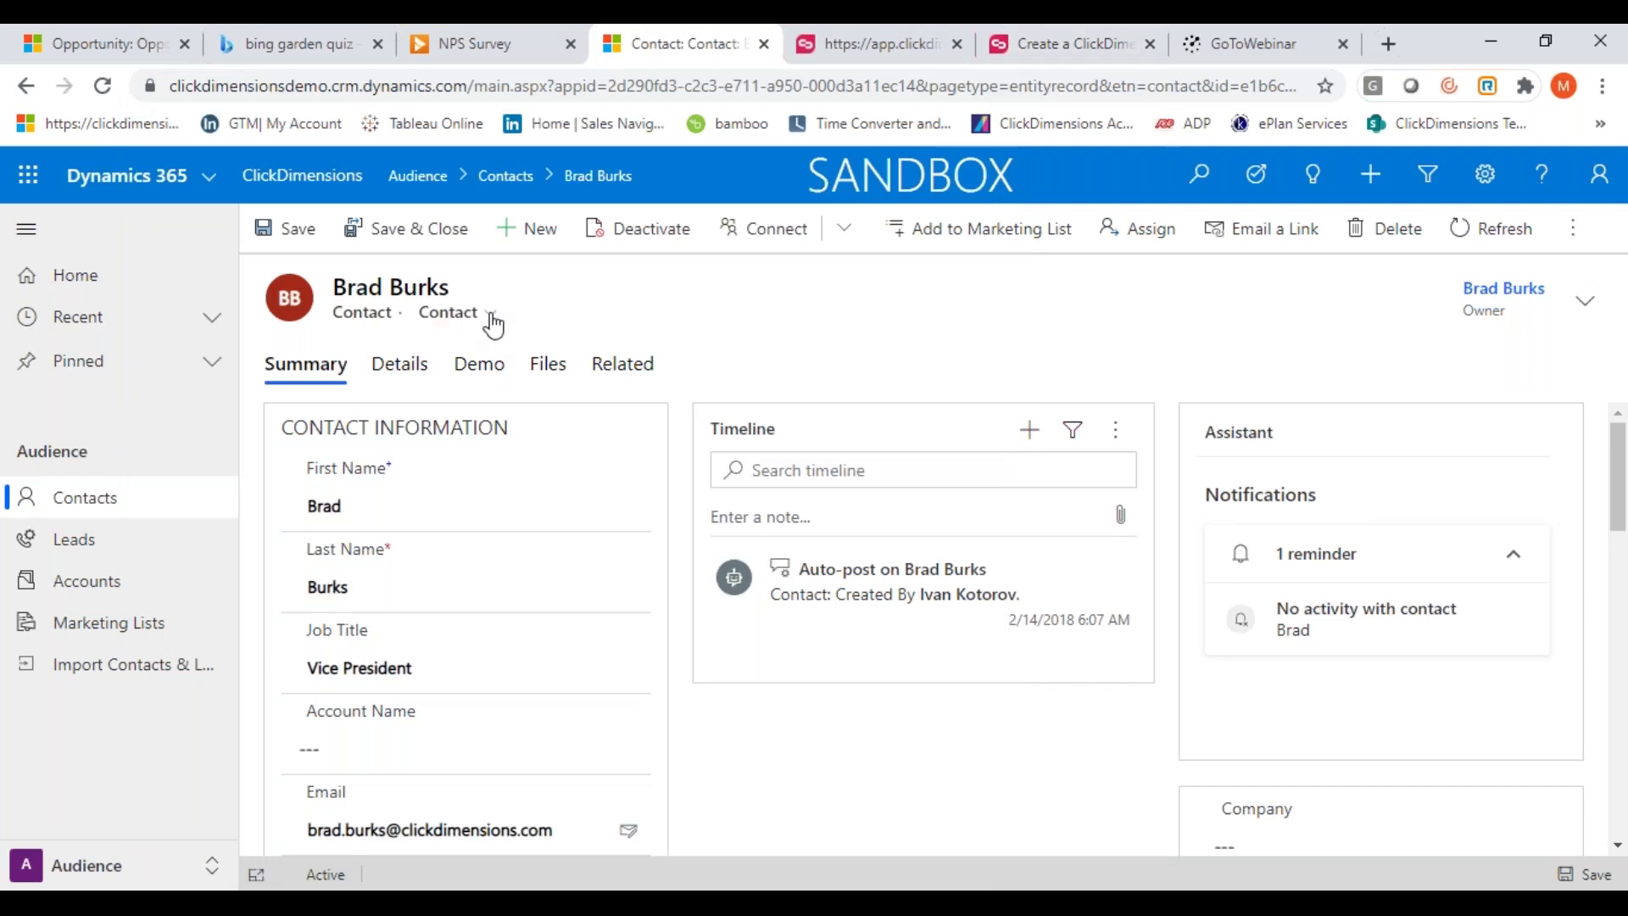
click(632, 367)
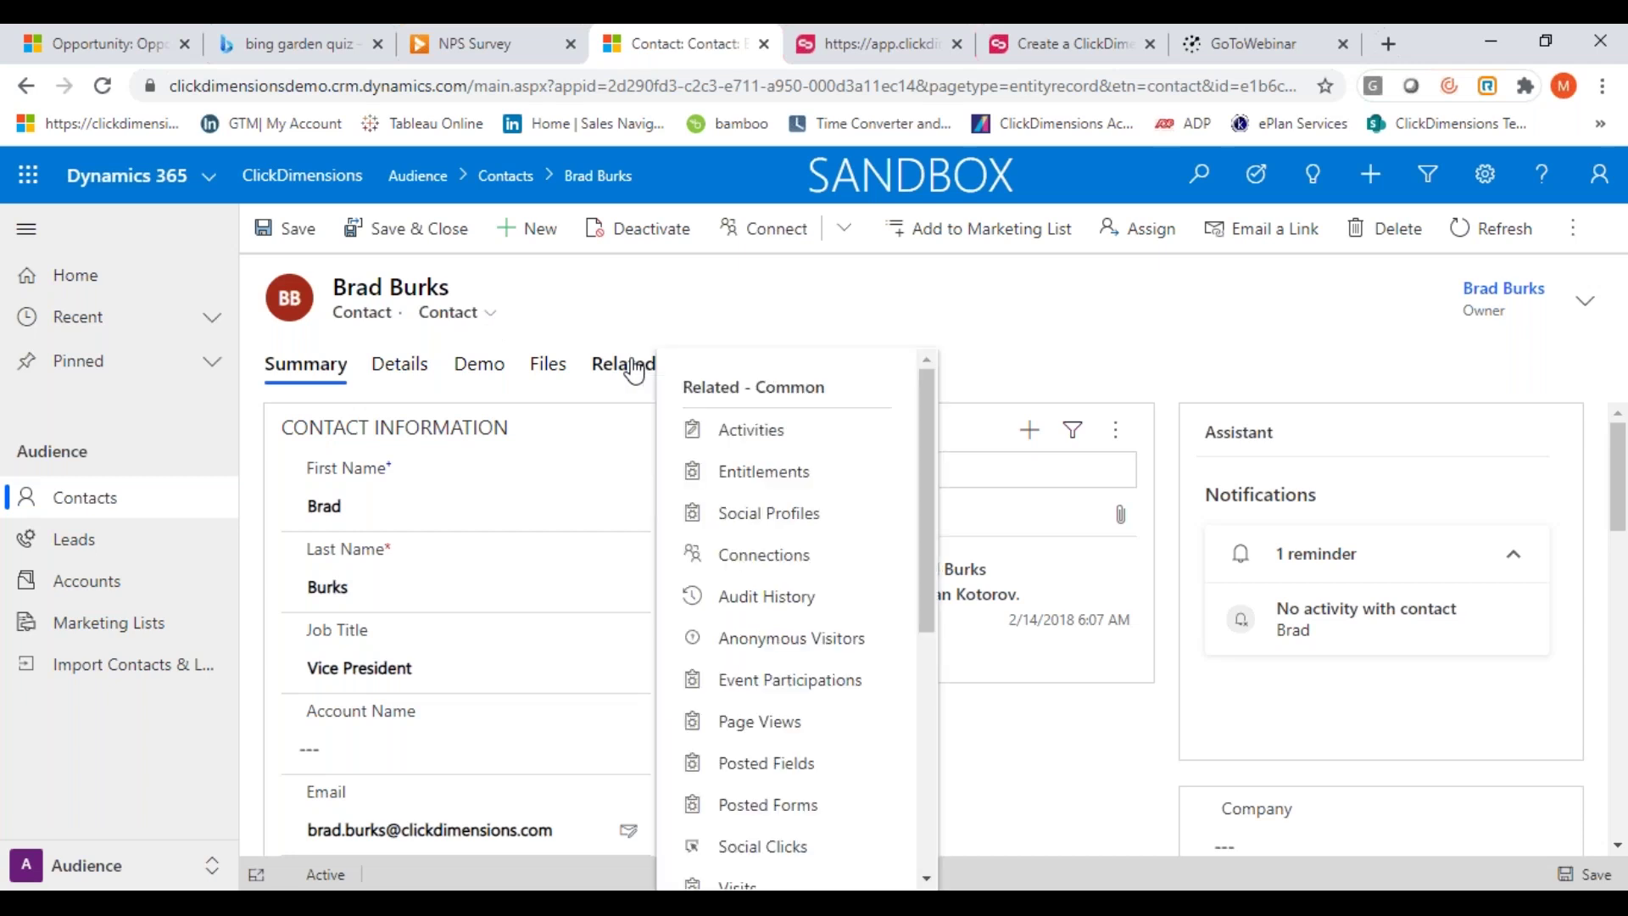
mouse_move(924, 419)
mouse_down()
mouse_move(924, 450)
mouse_move(936, 426)
mouse_up()
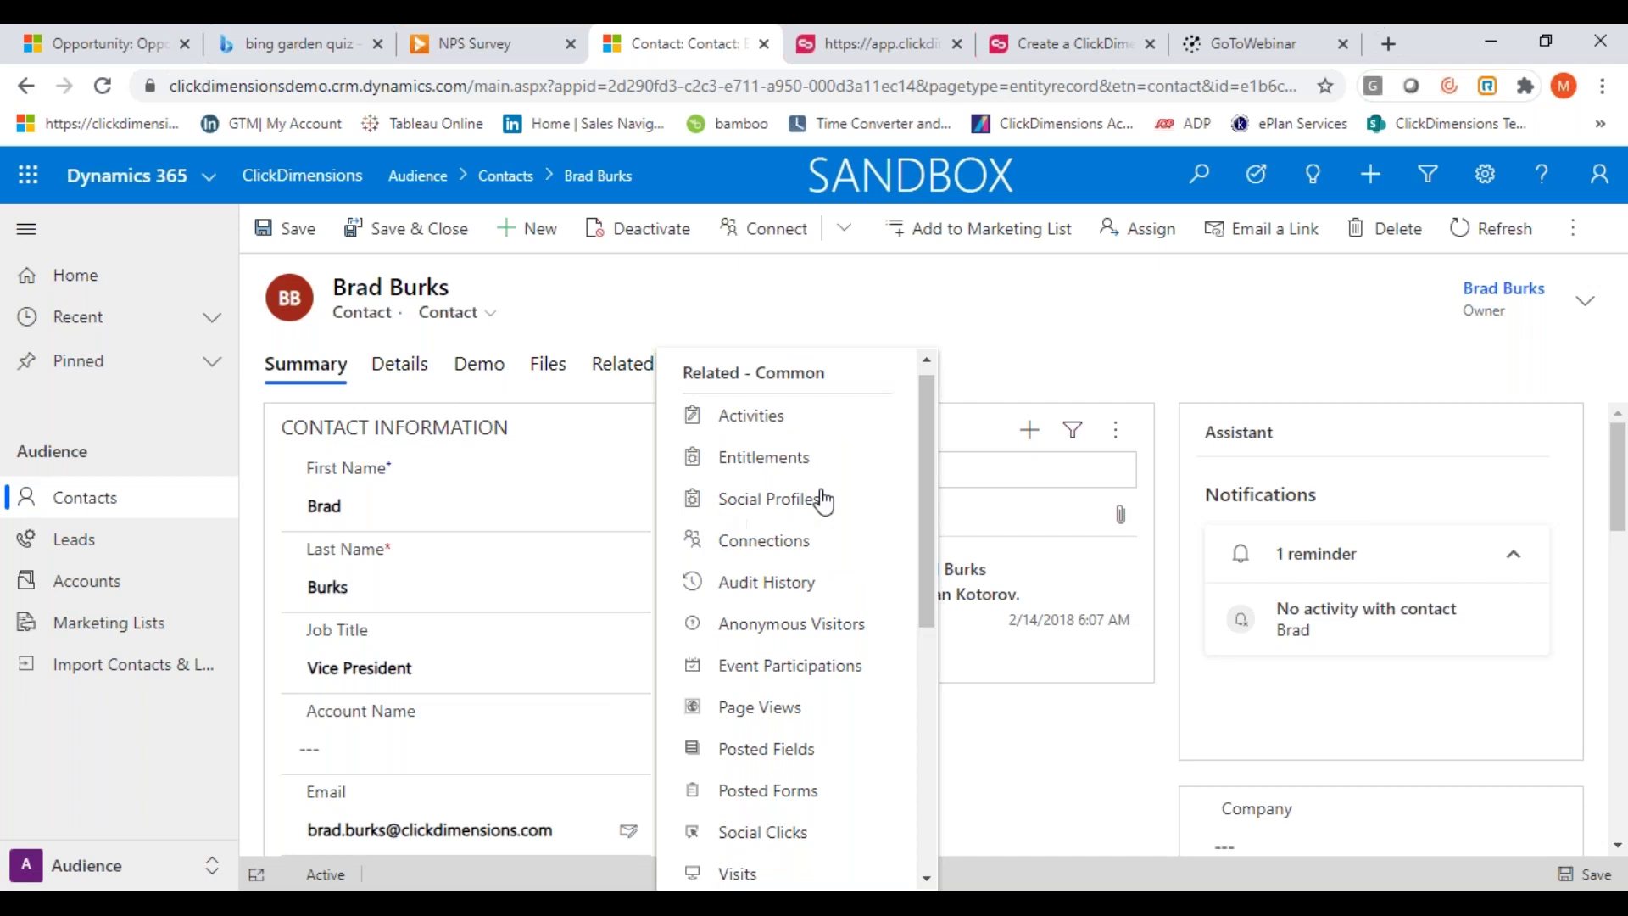
drag(919, 468, 916, 553)
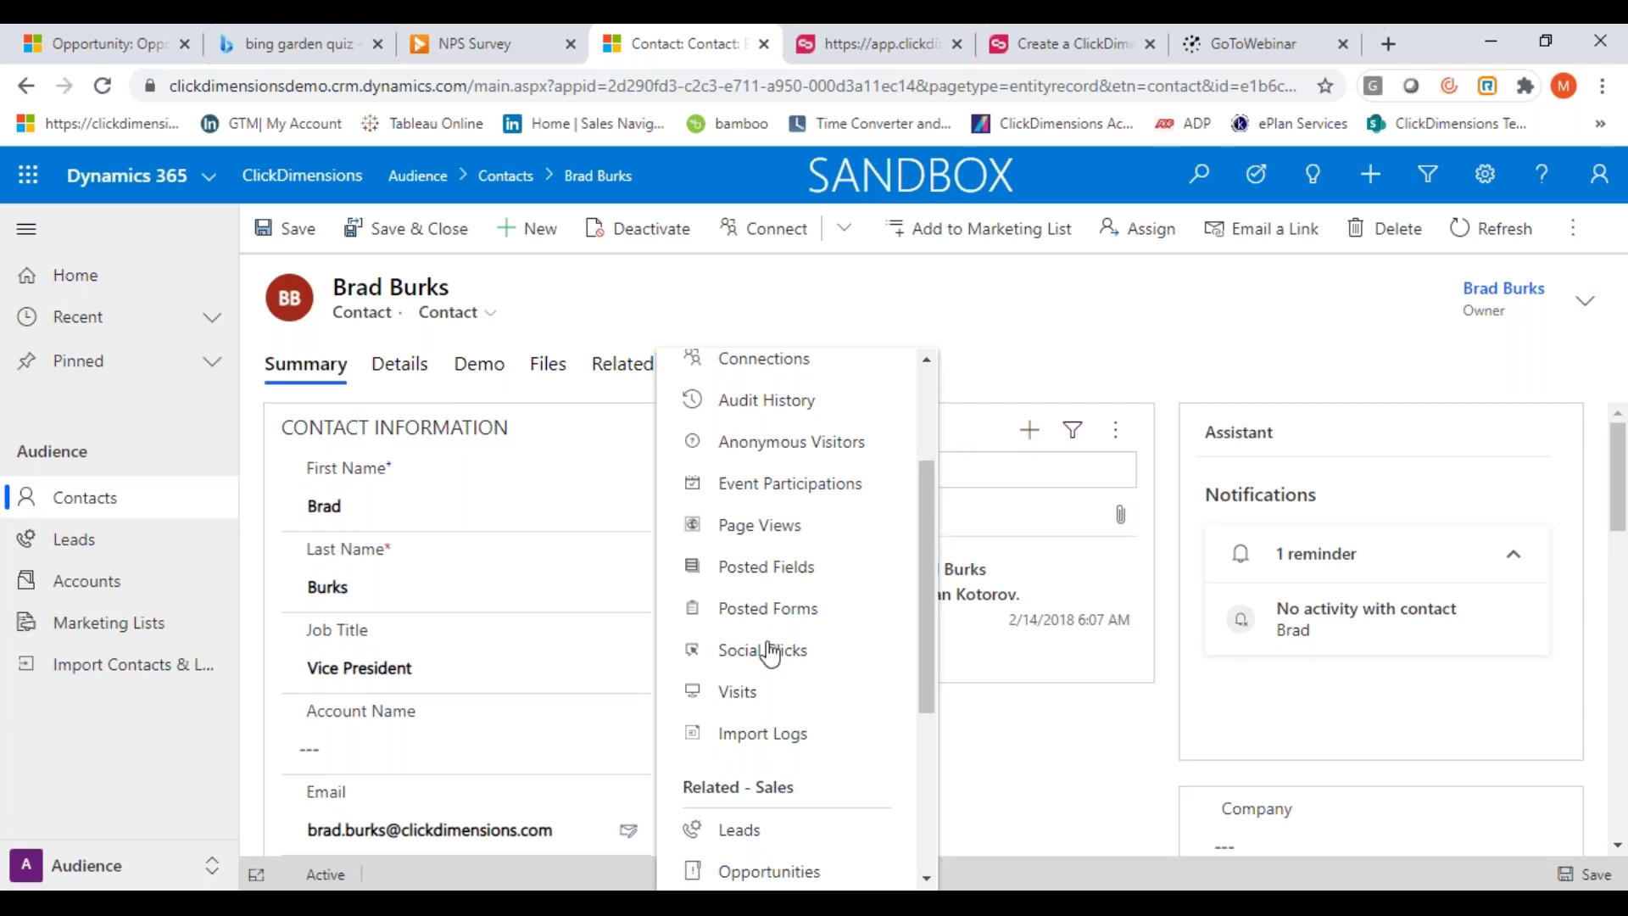
Finish scrolling the contact's Related records list and close it to return to the summary
drag(925, 605, 919, 684)
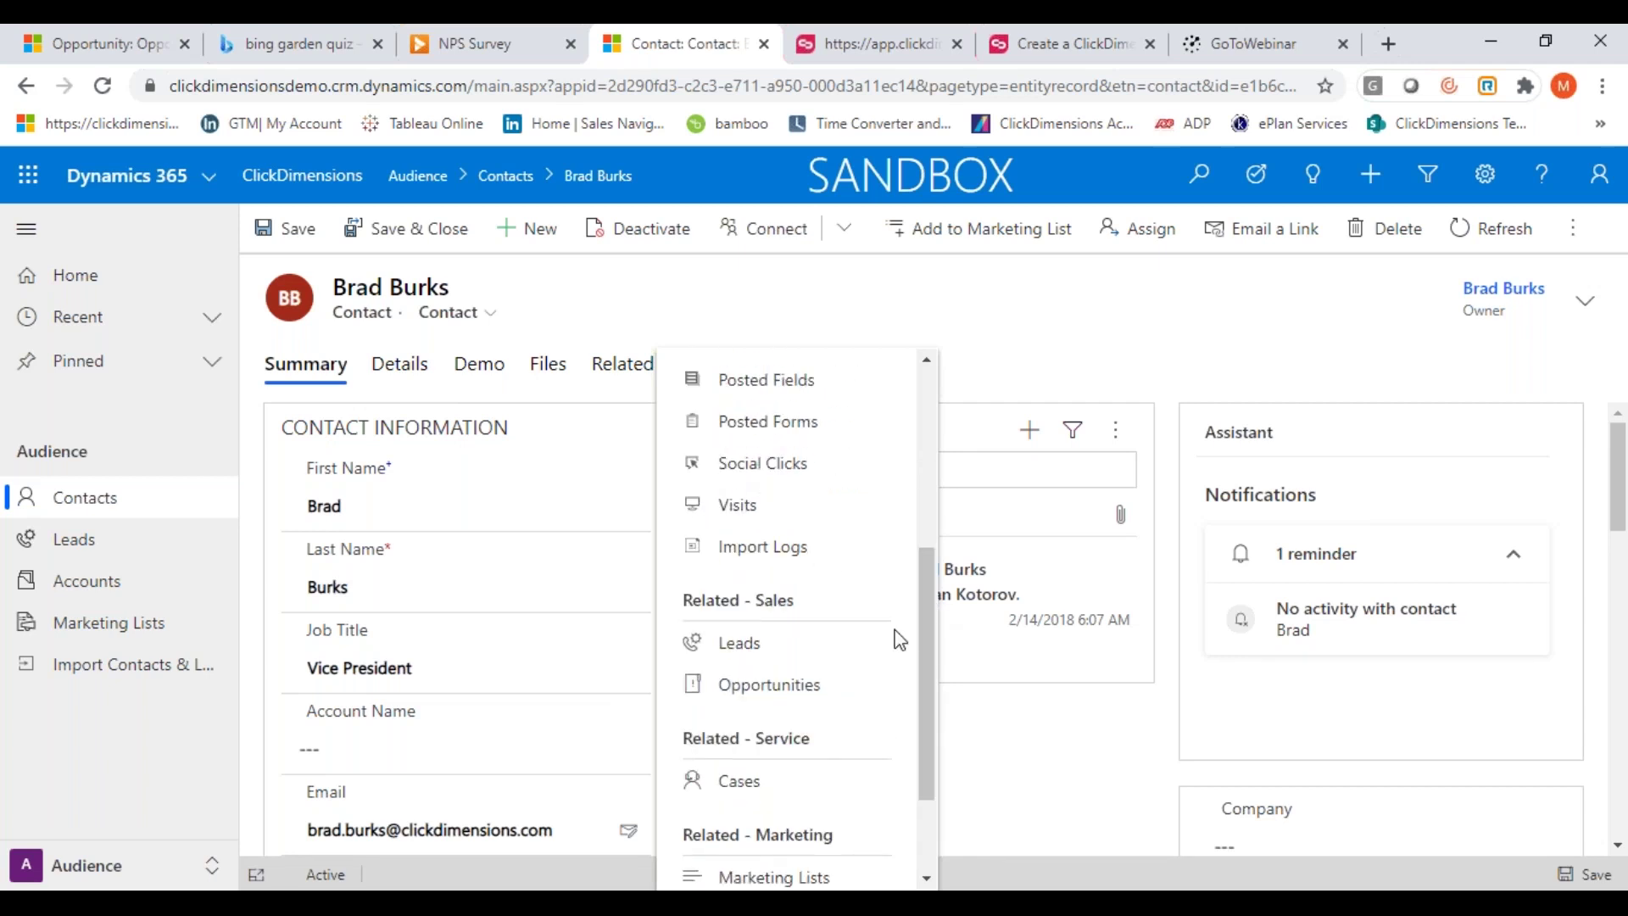
drag(922, 619, 918, 730)
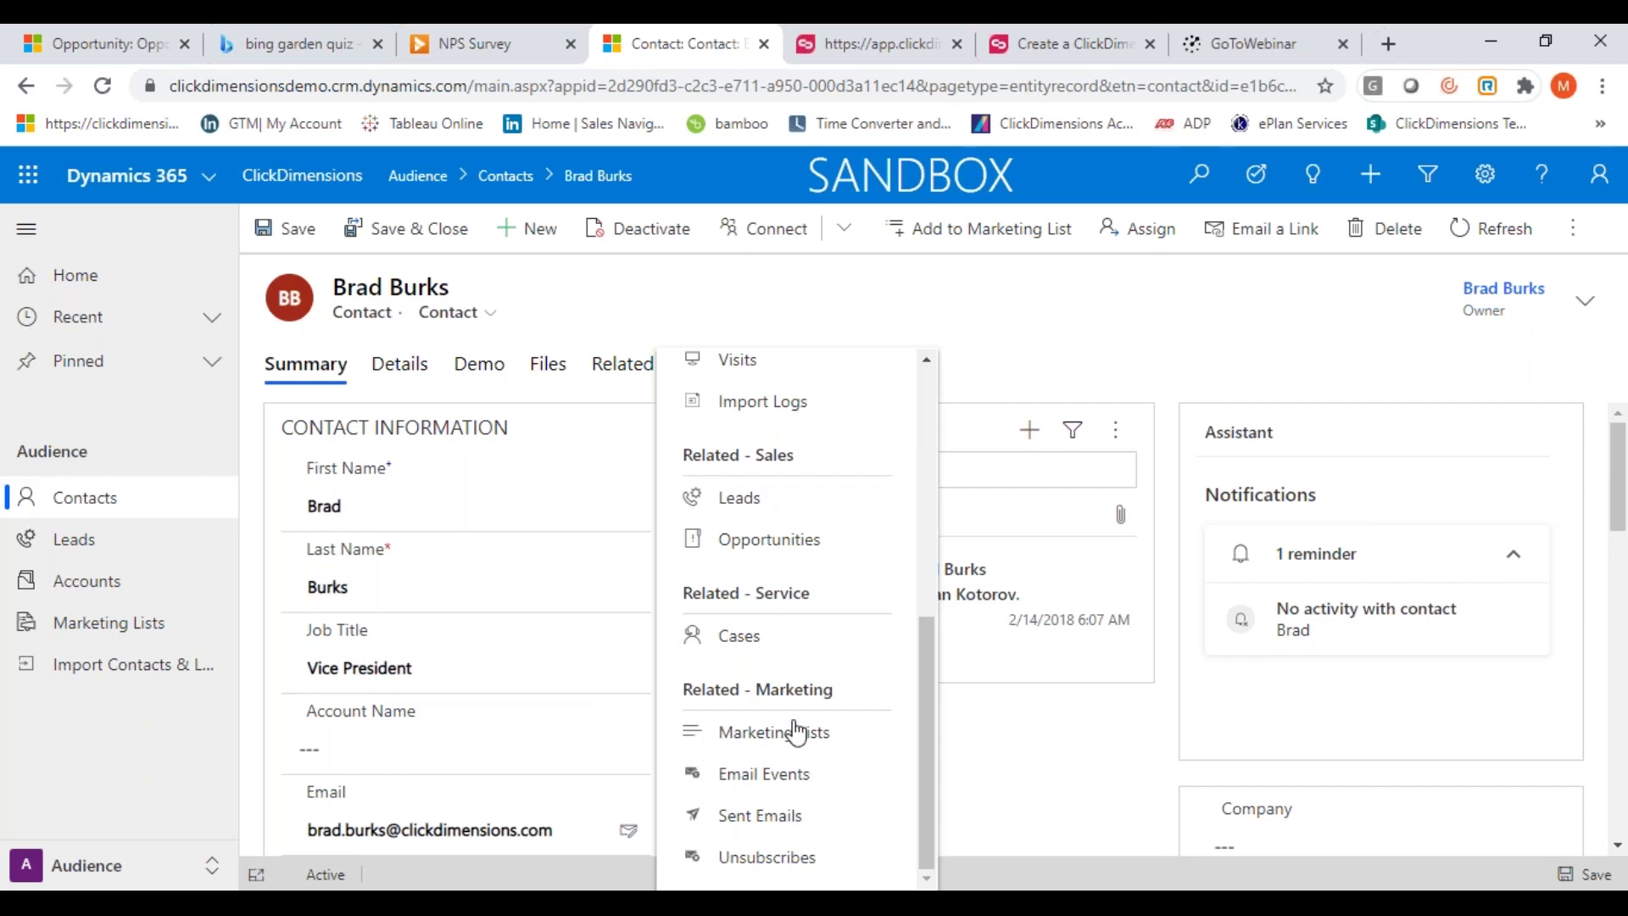
drag(928, 696, 937, 404)
click(739, 296)
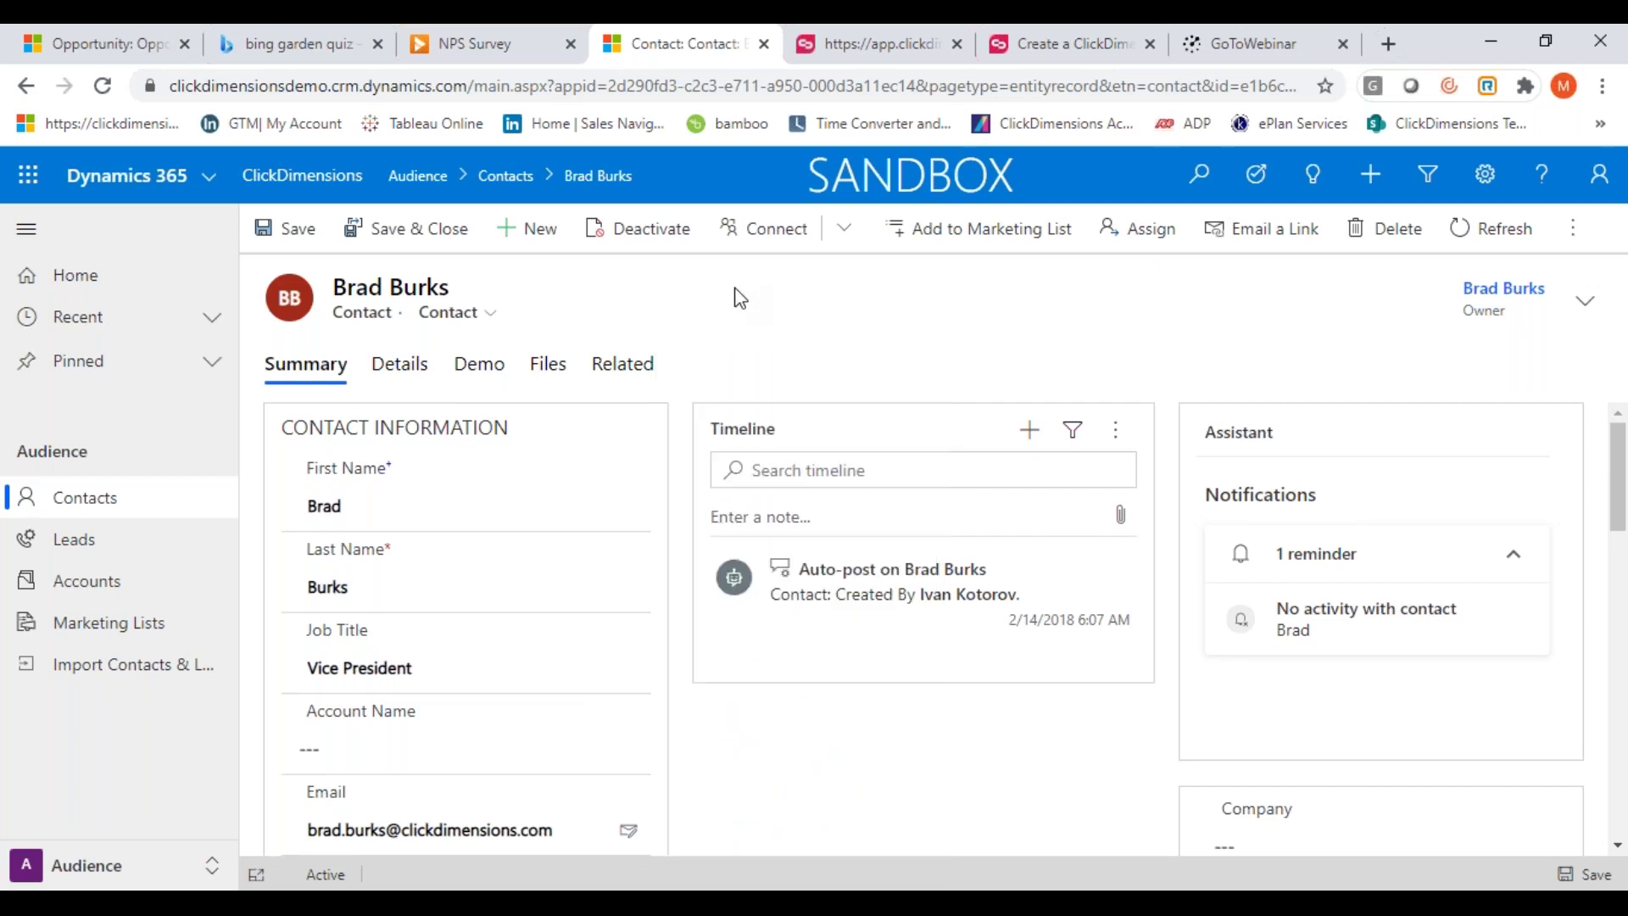
click(210, 867)
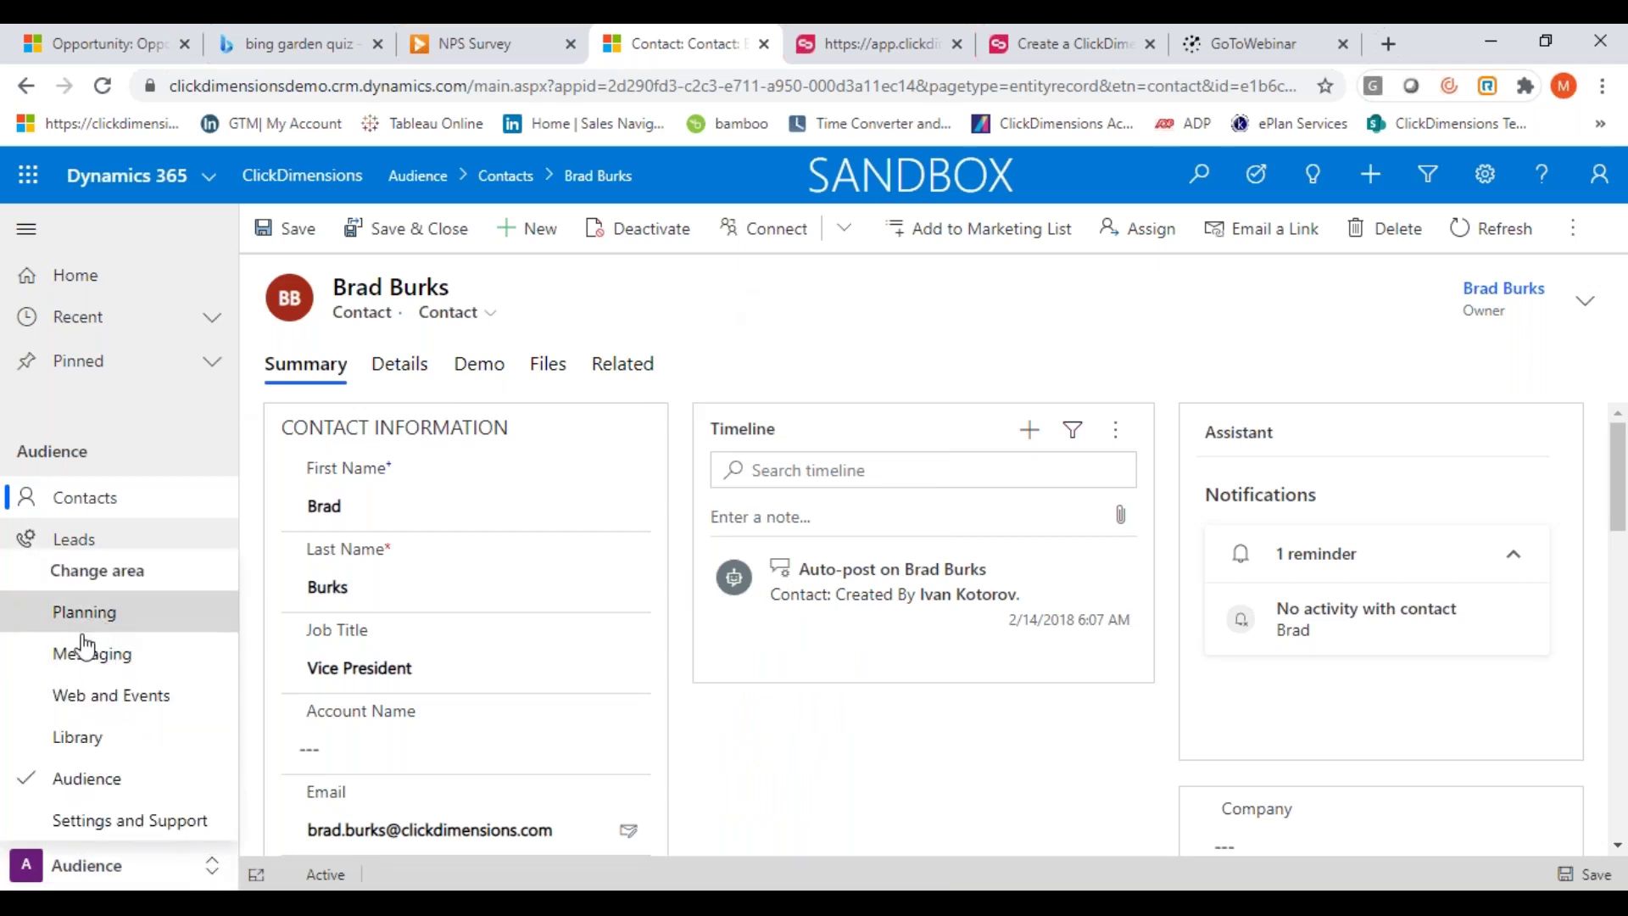
Switch to the Web and Events area and scroll through its left navigation
click(99, 709)
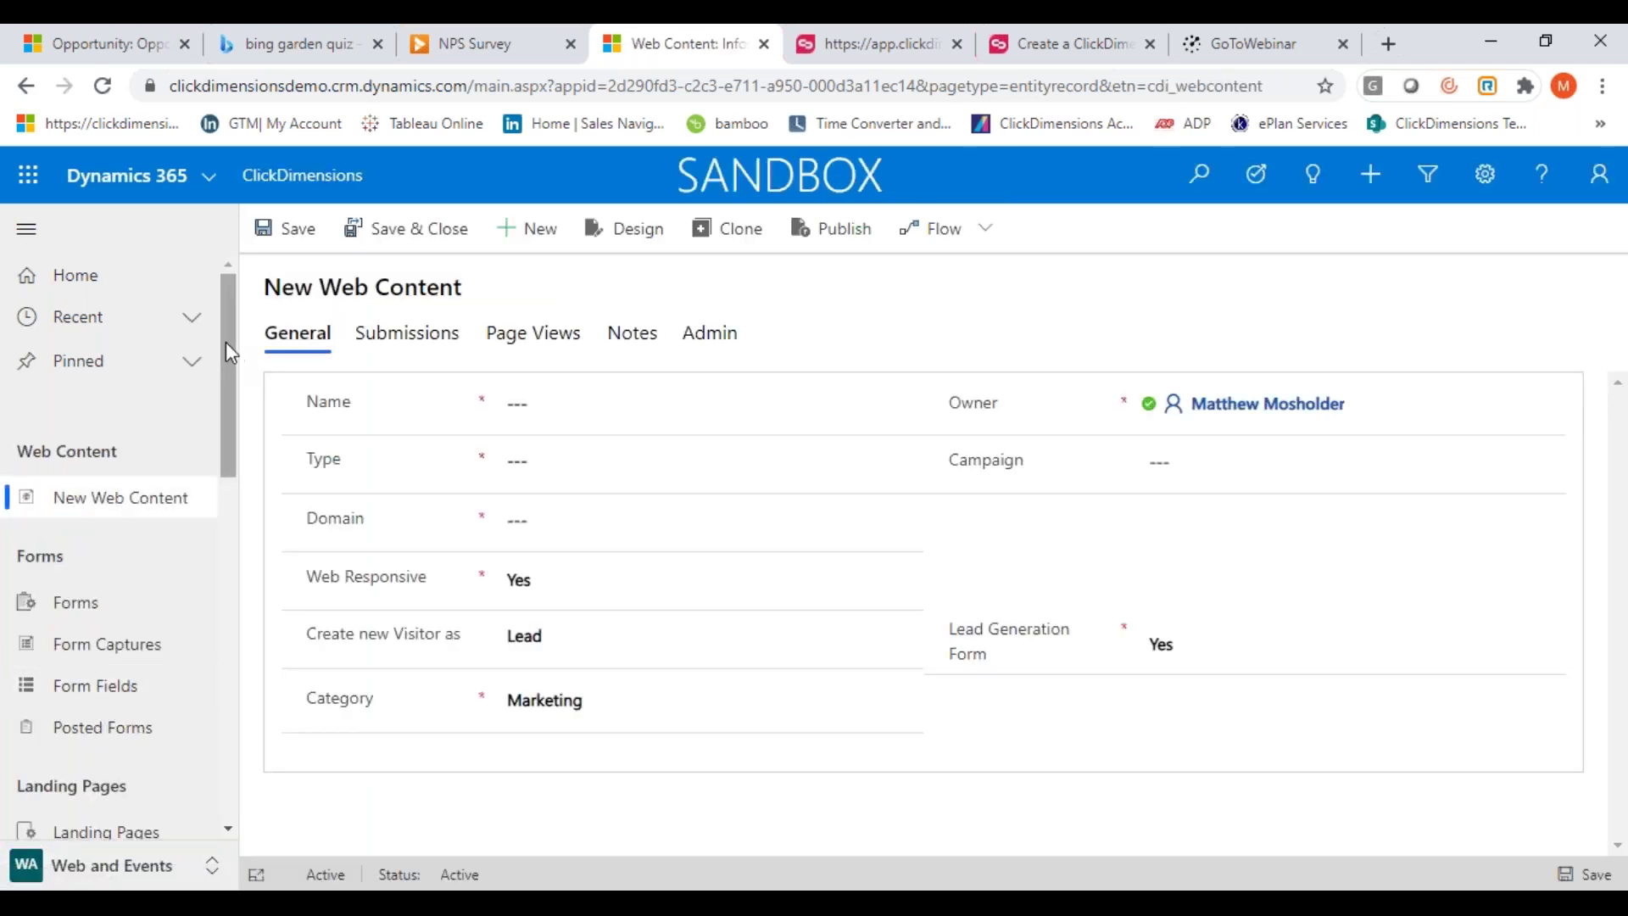
drag(226, 351, 219, 450)
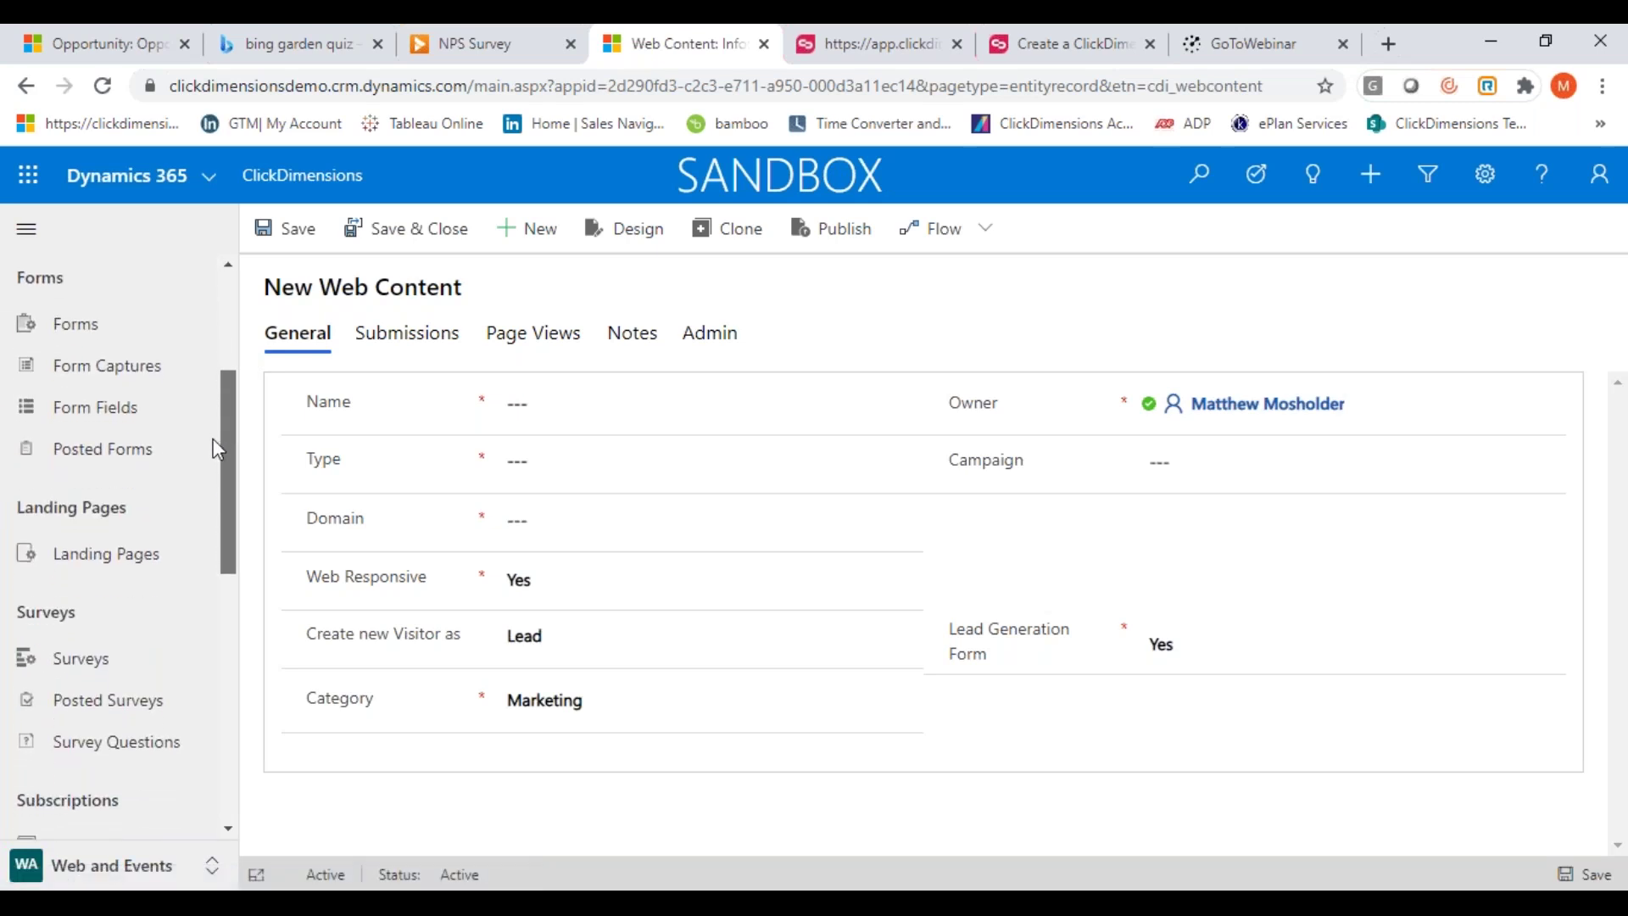
drag(214, 448, 229, 370)
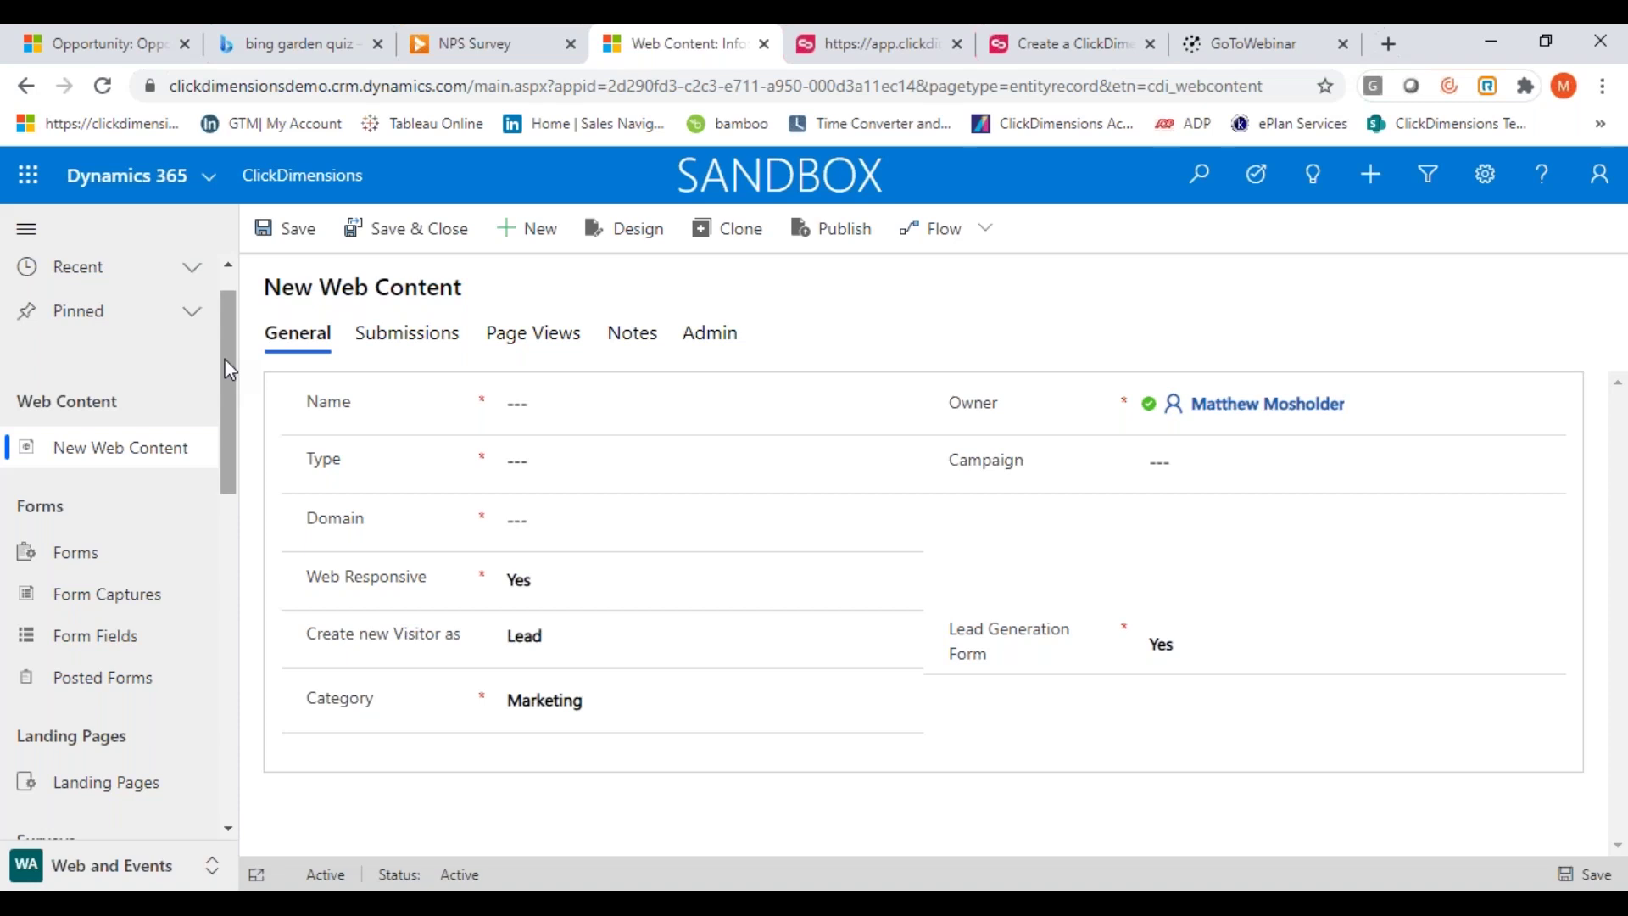
drag(229, 370, 229, 491)
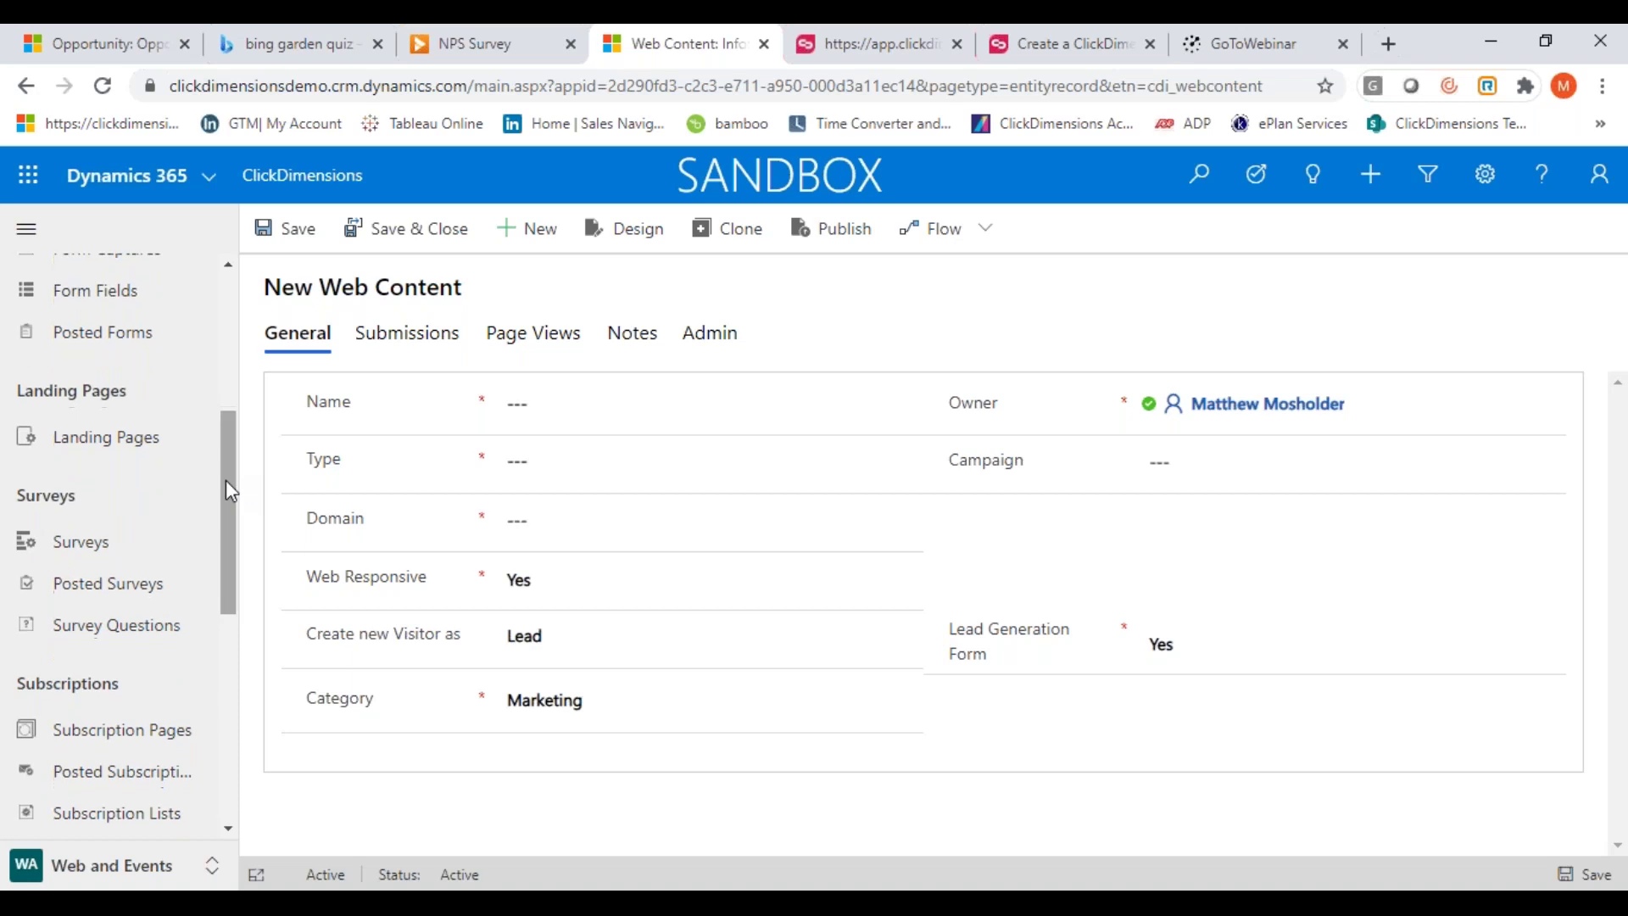
drag(228, 530, 212, 645)
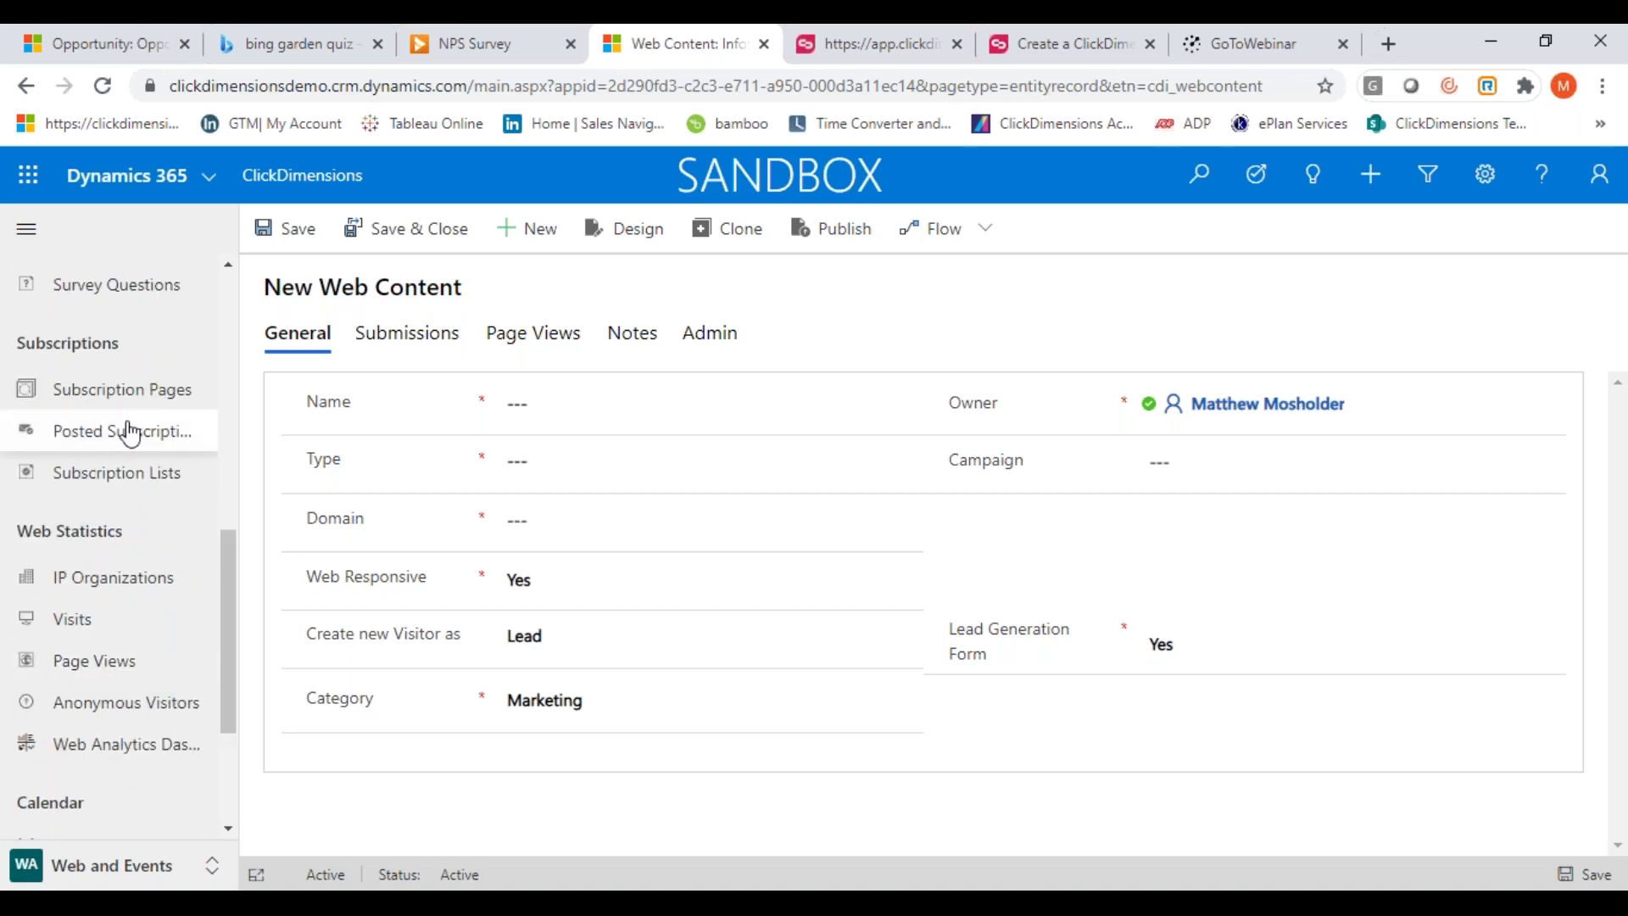
drag(226, 591, 217, 674)
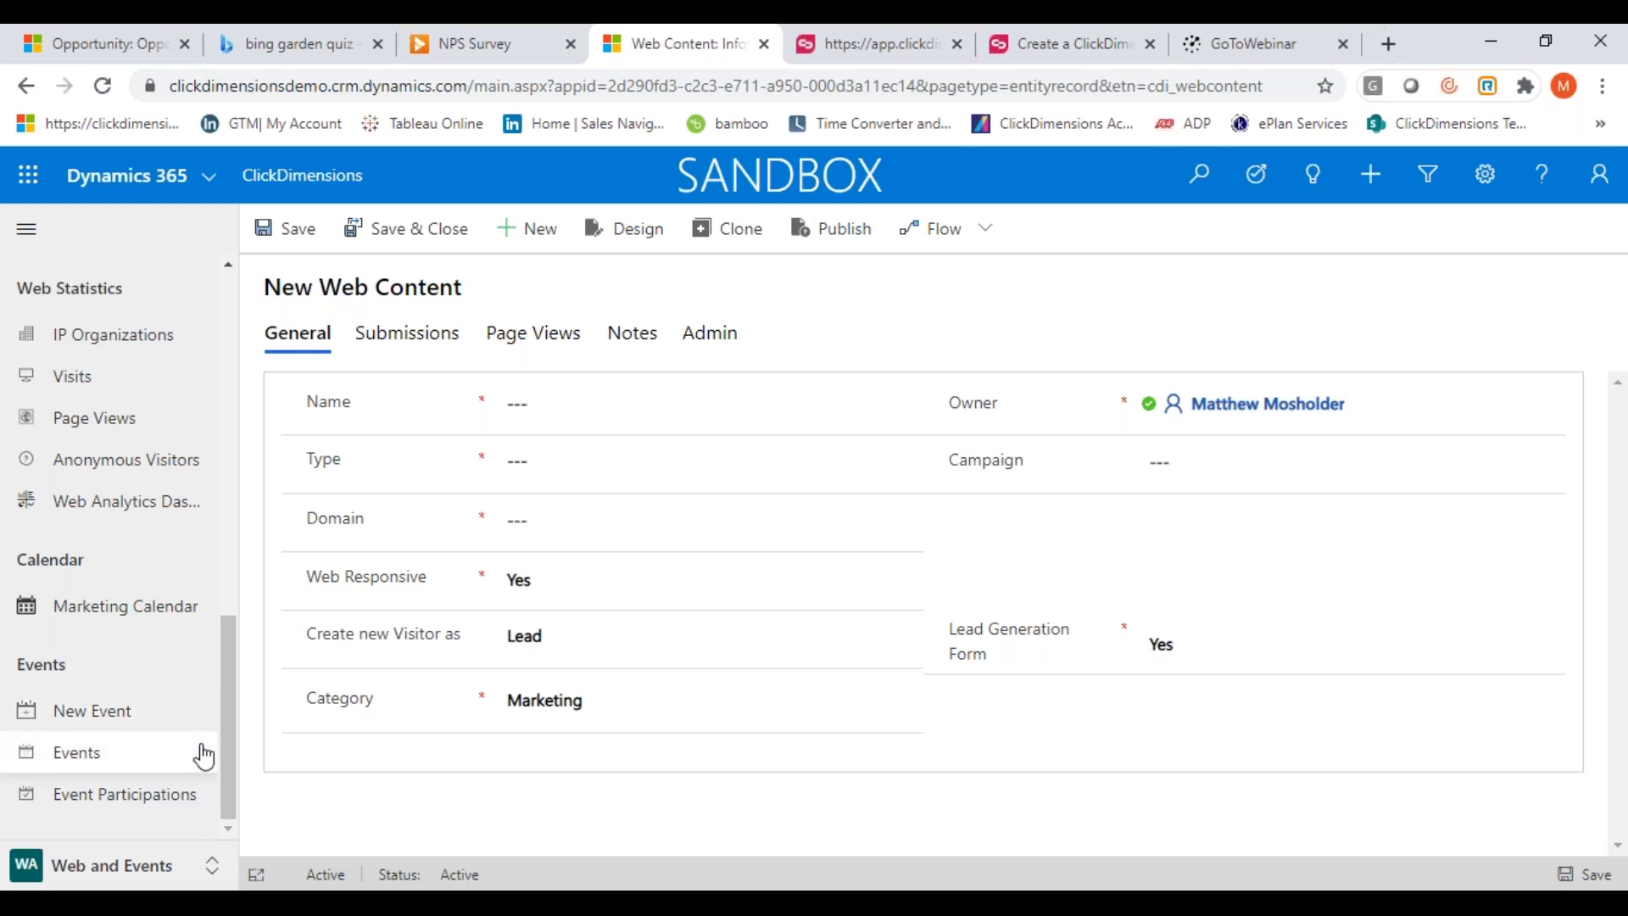
drag(226, 702, 235, 339)
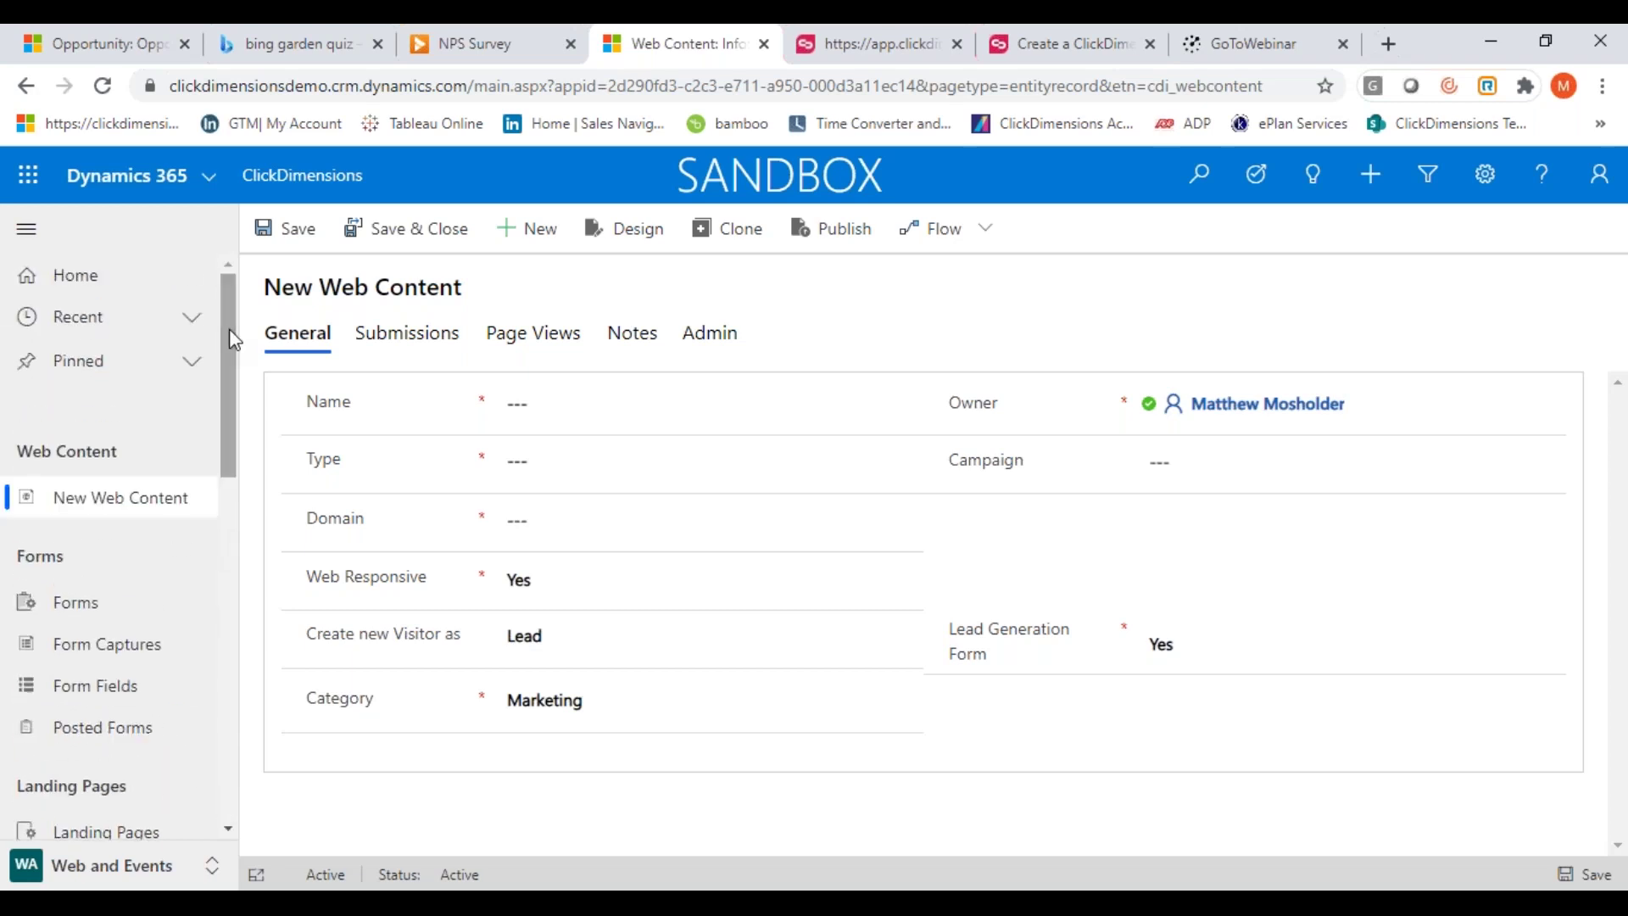
Enter a demo name for the new web content and set its type to Survey
click(557, 412)
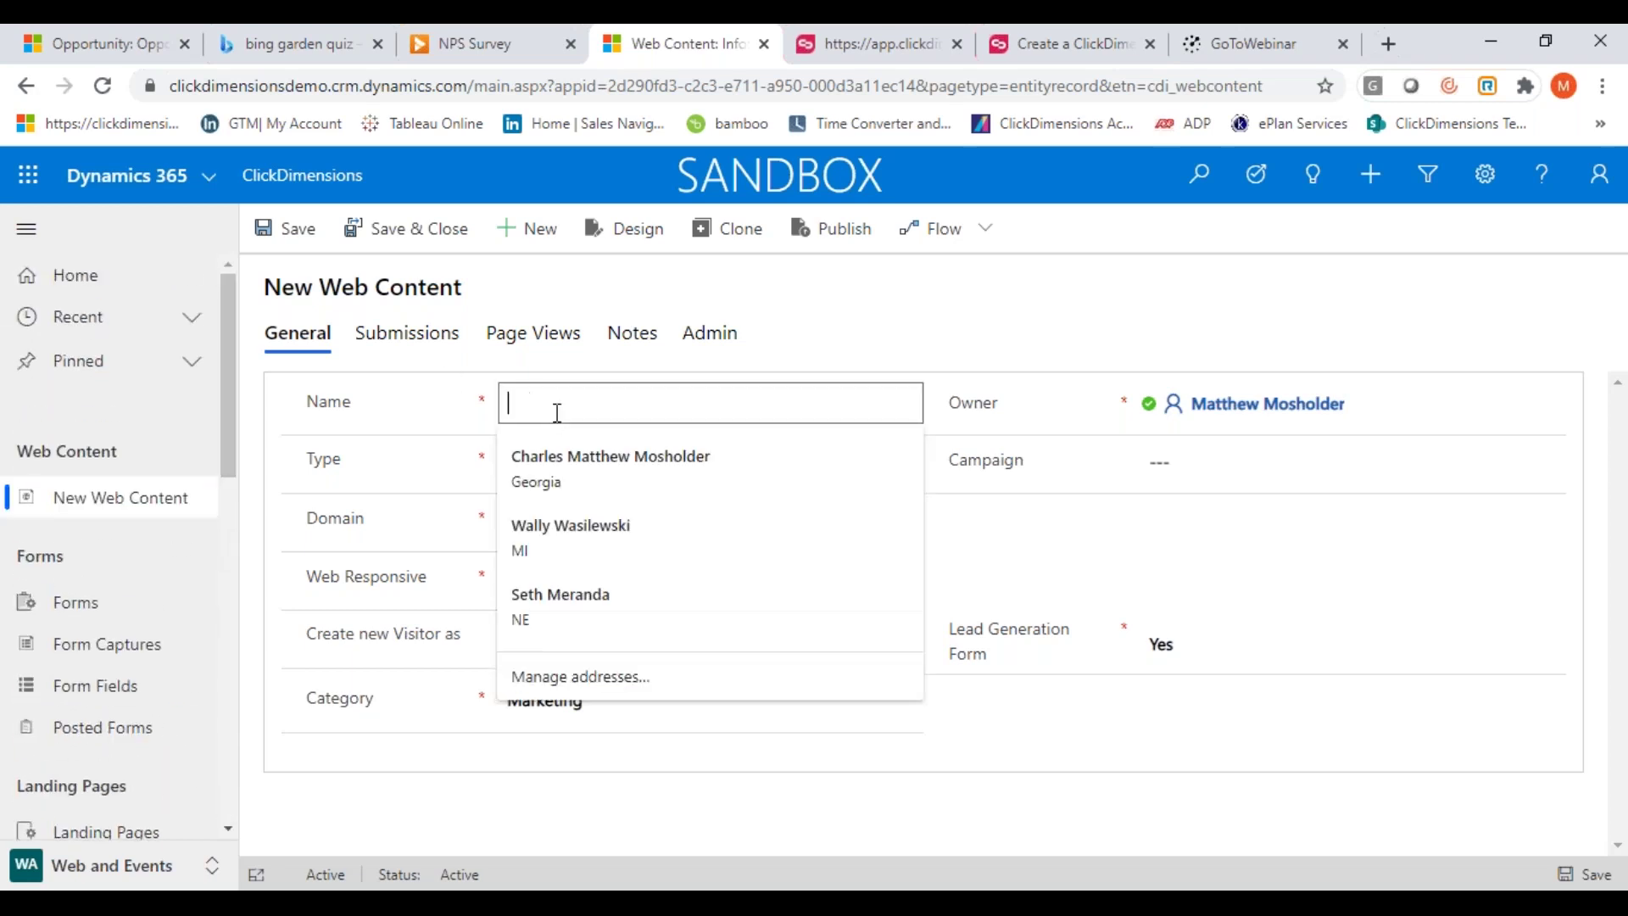
text(Matt Demo)
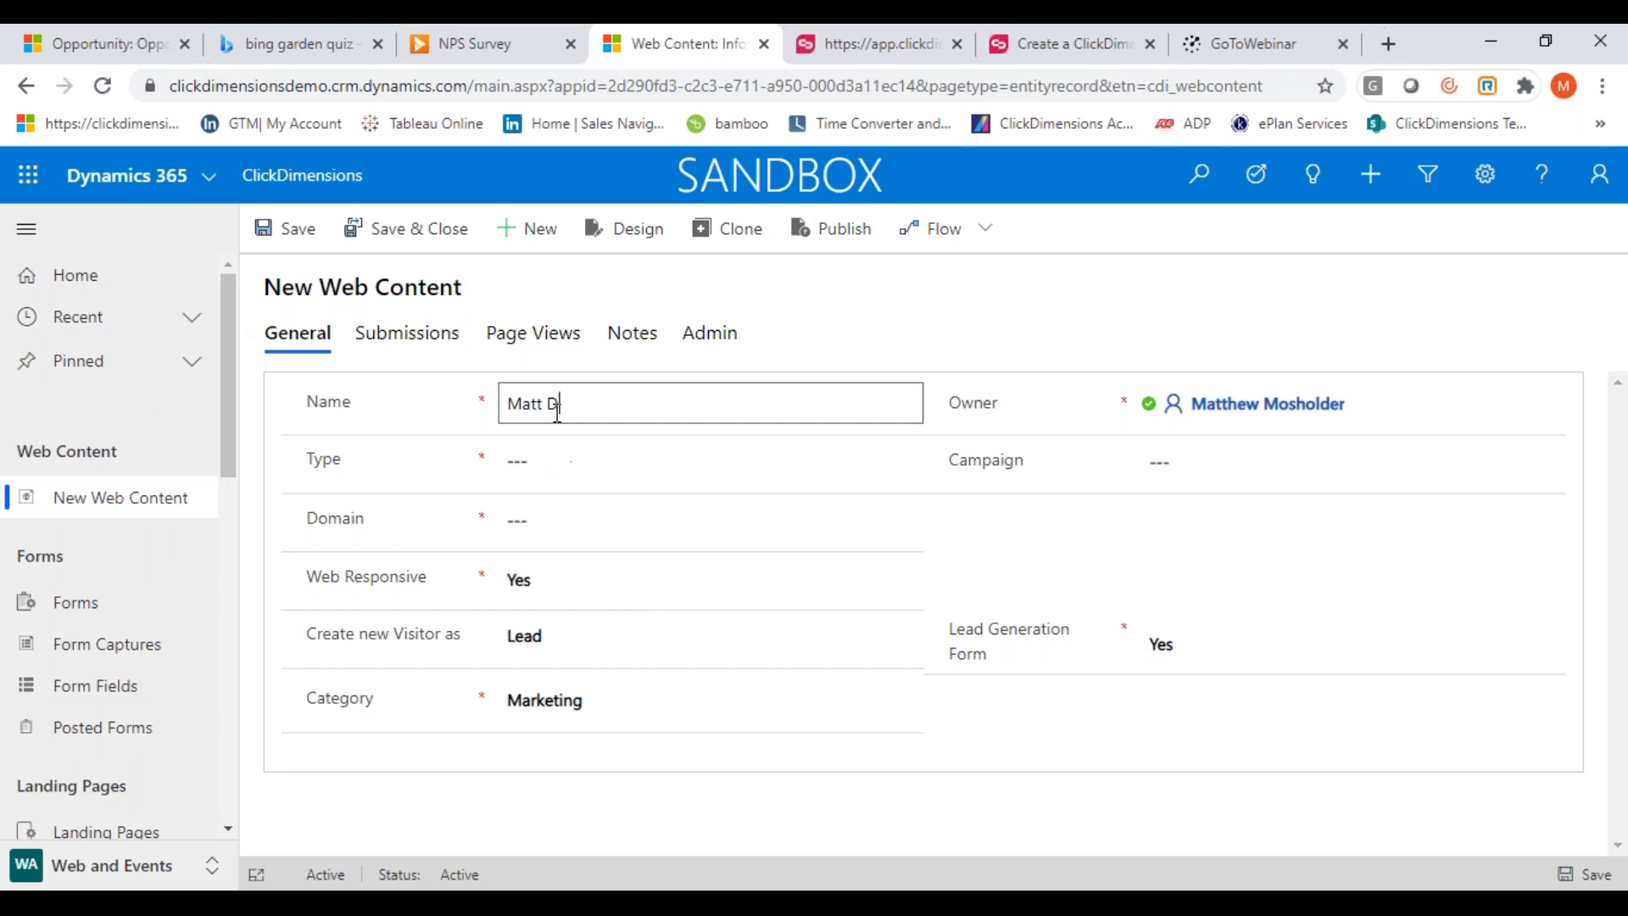
click(566, 458)
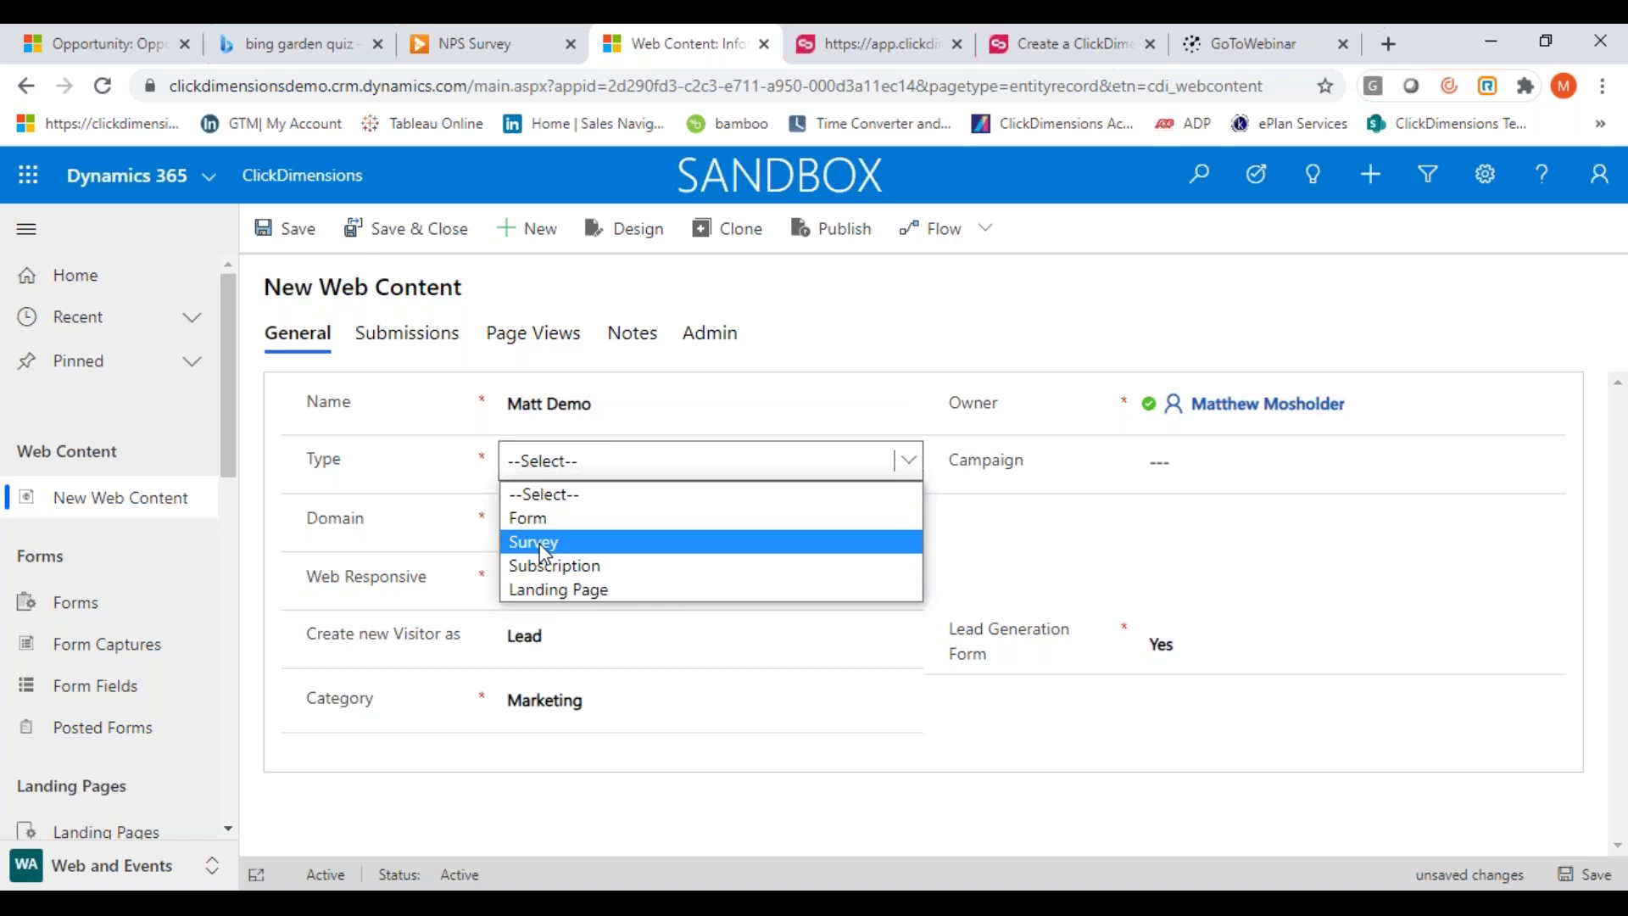
click(545, 552)
Set domain troximo.com and editor type Online Surveys (In beta), then open the designer
click(598, 522)
text(troximo)
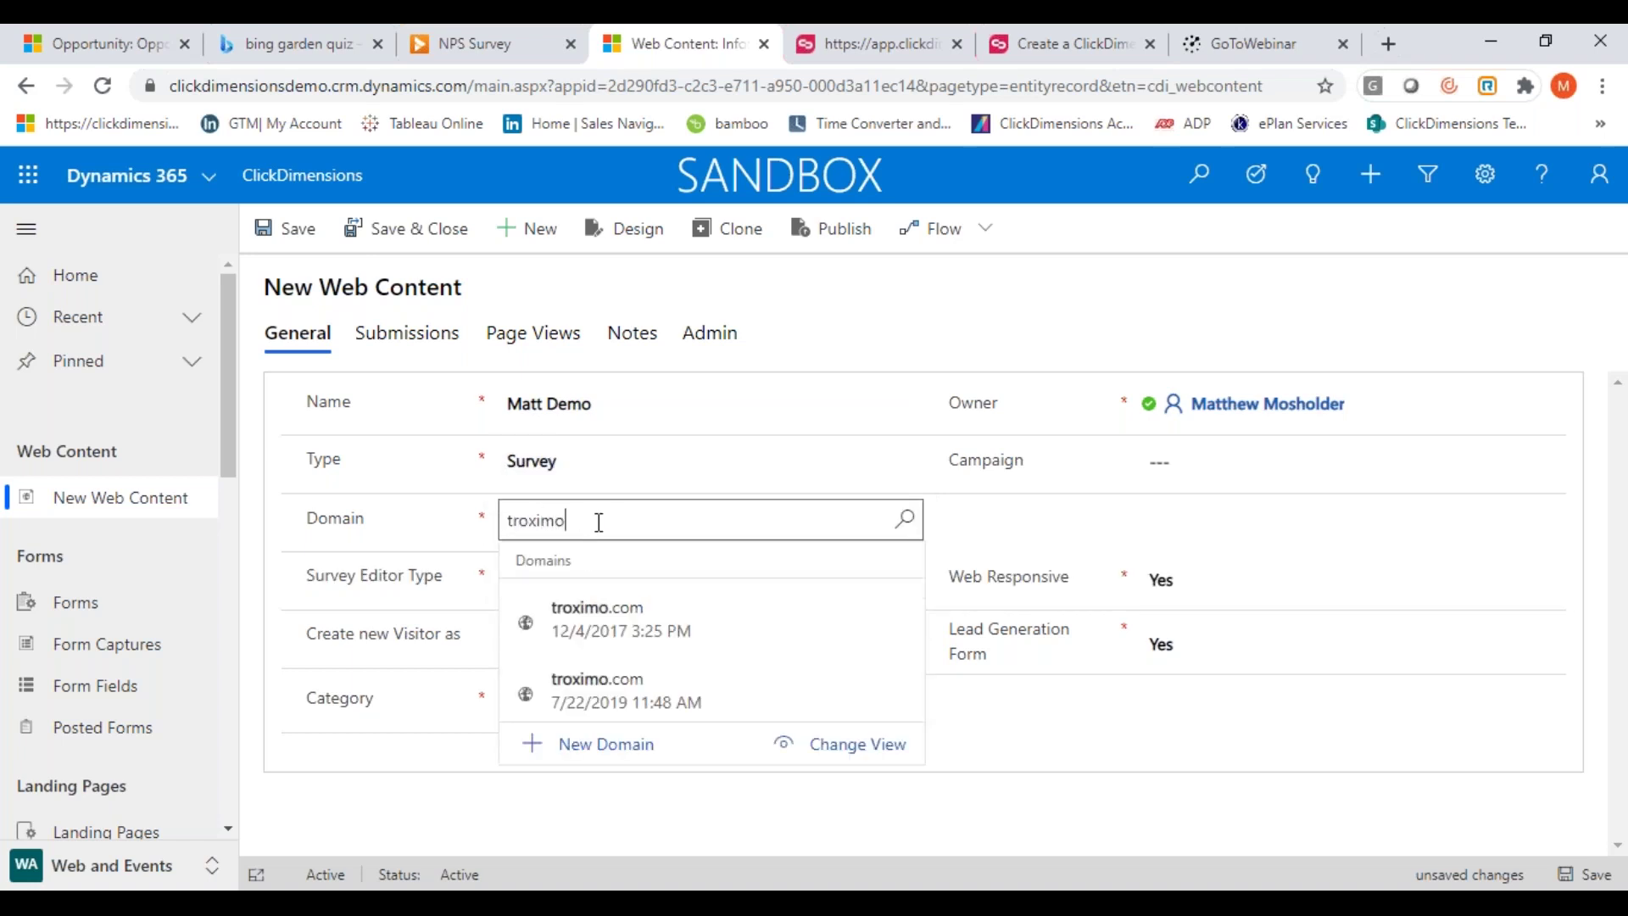
click(615, 617)
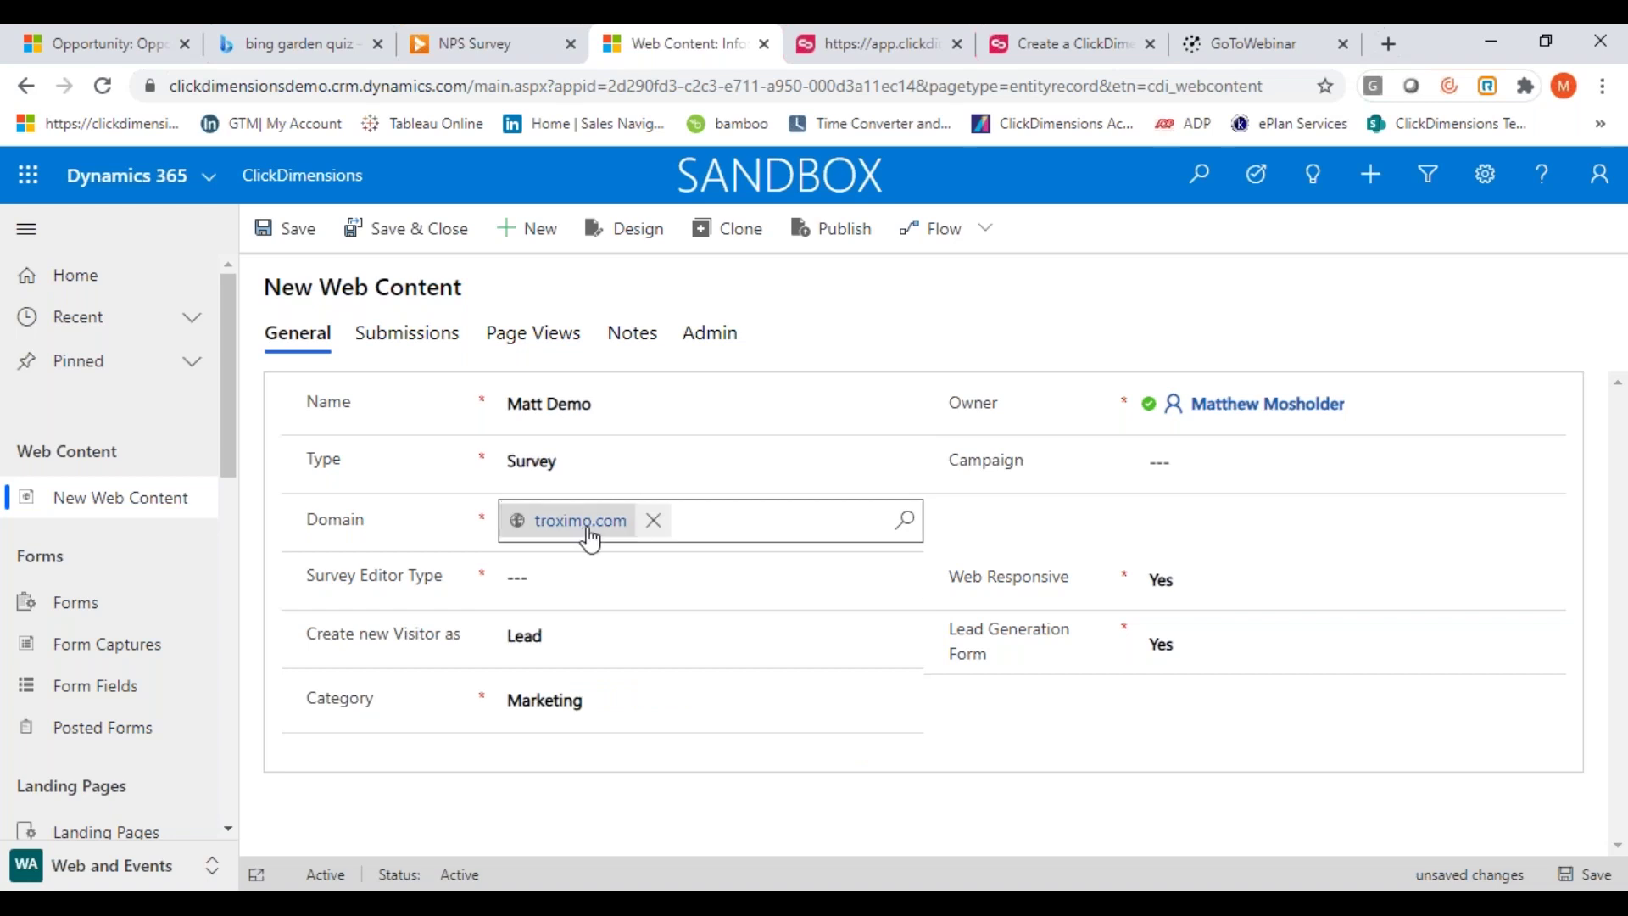
click(620, 577)
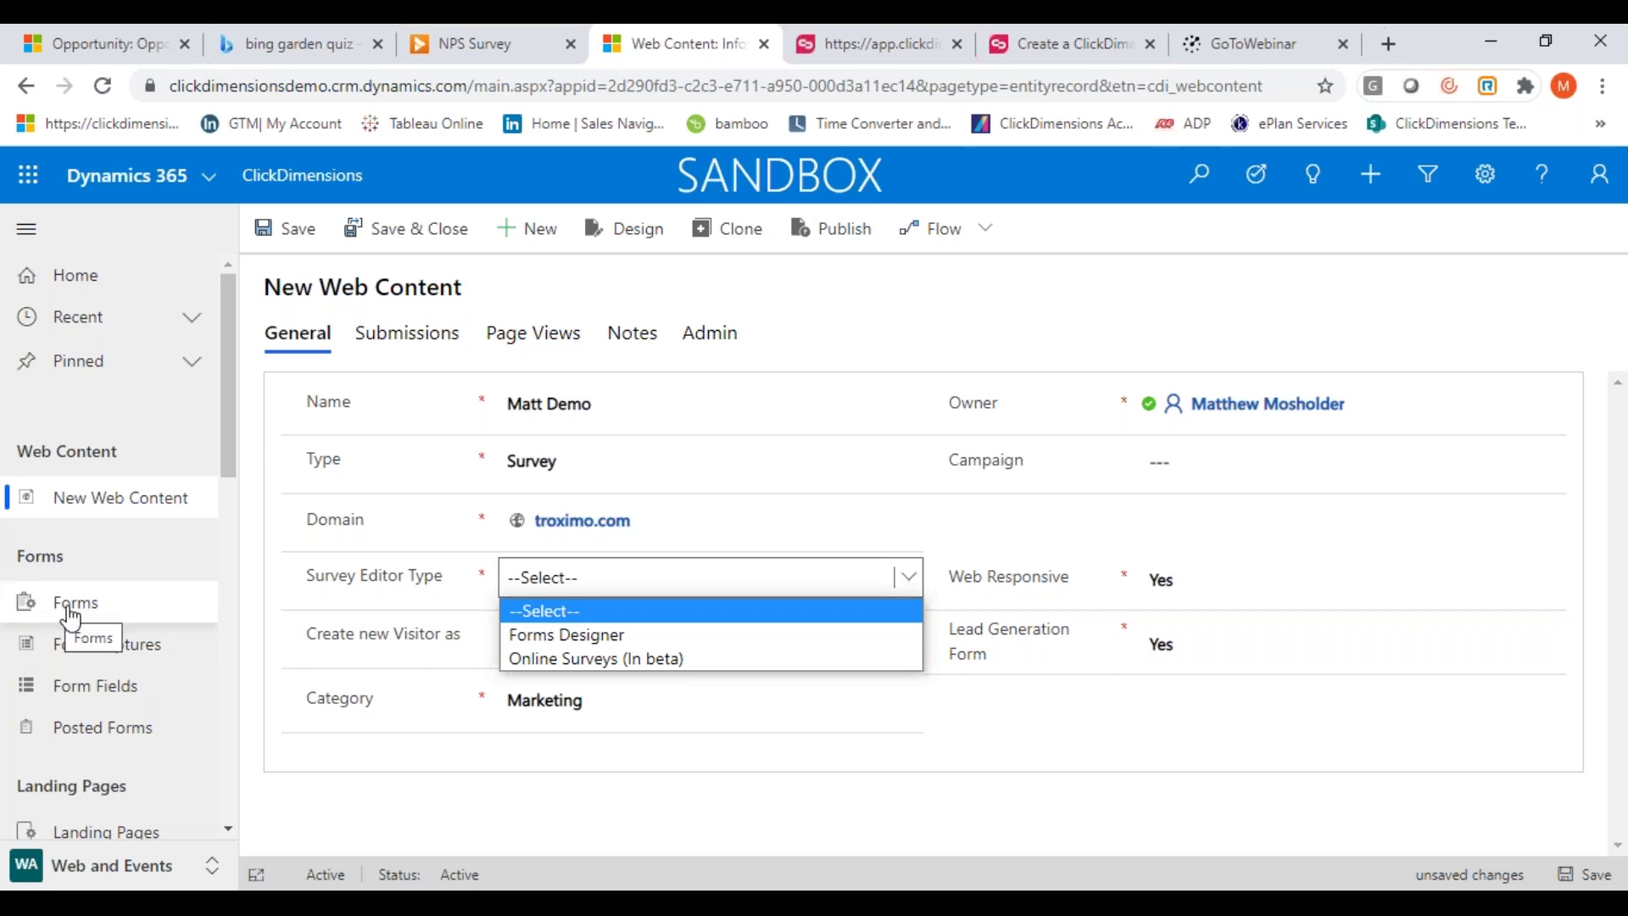
click(552, 663)
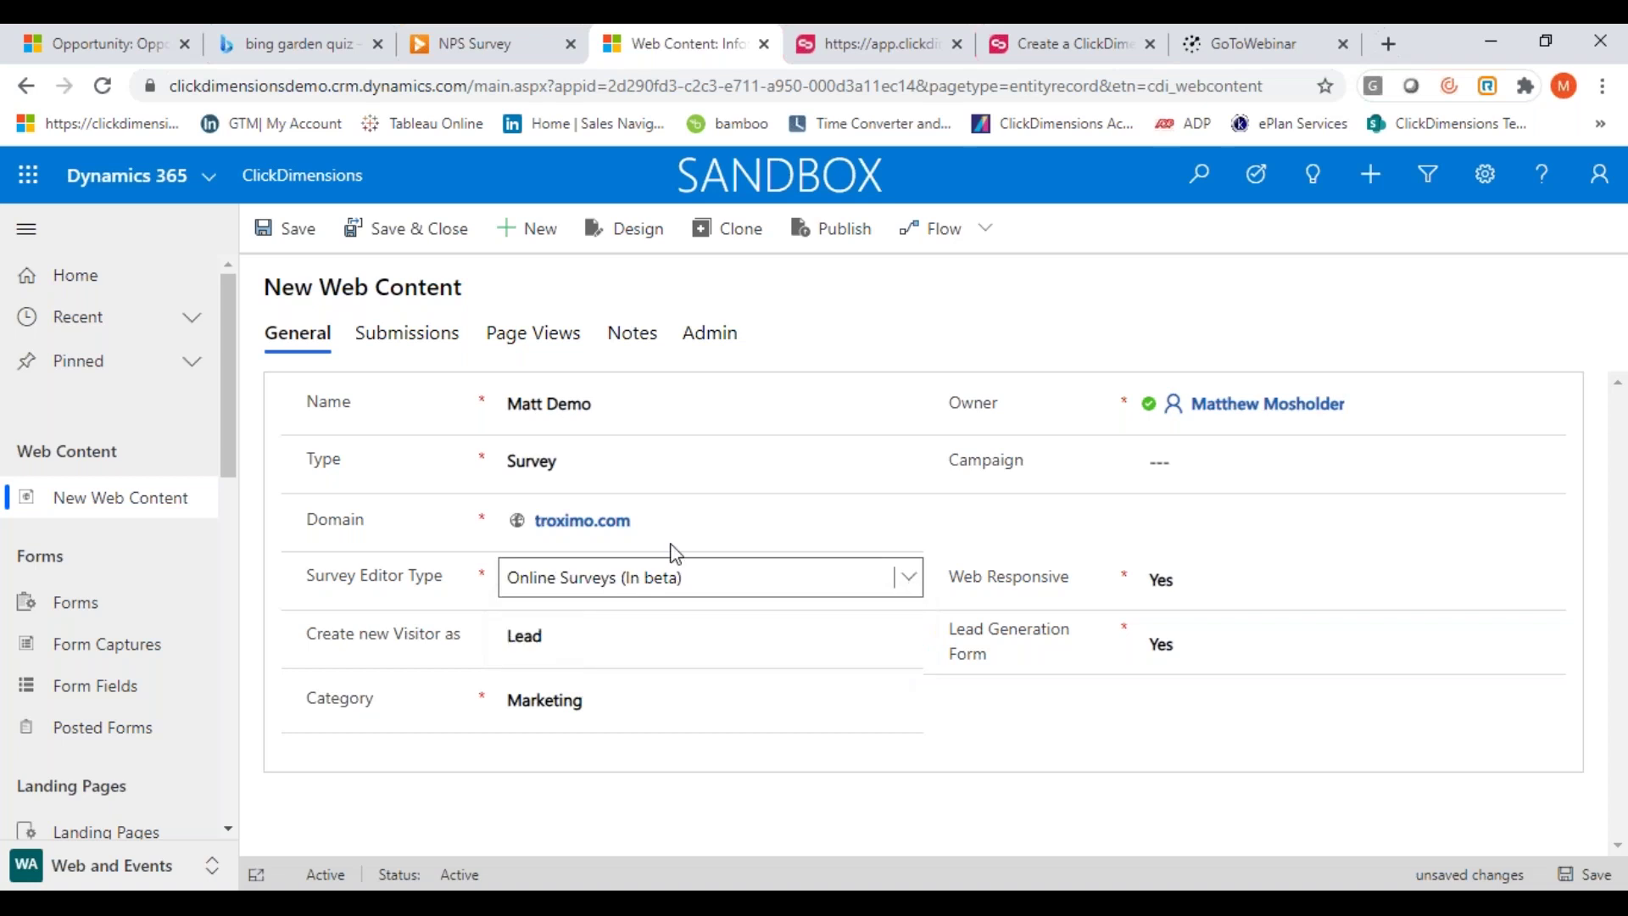
click(624, 234)
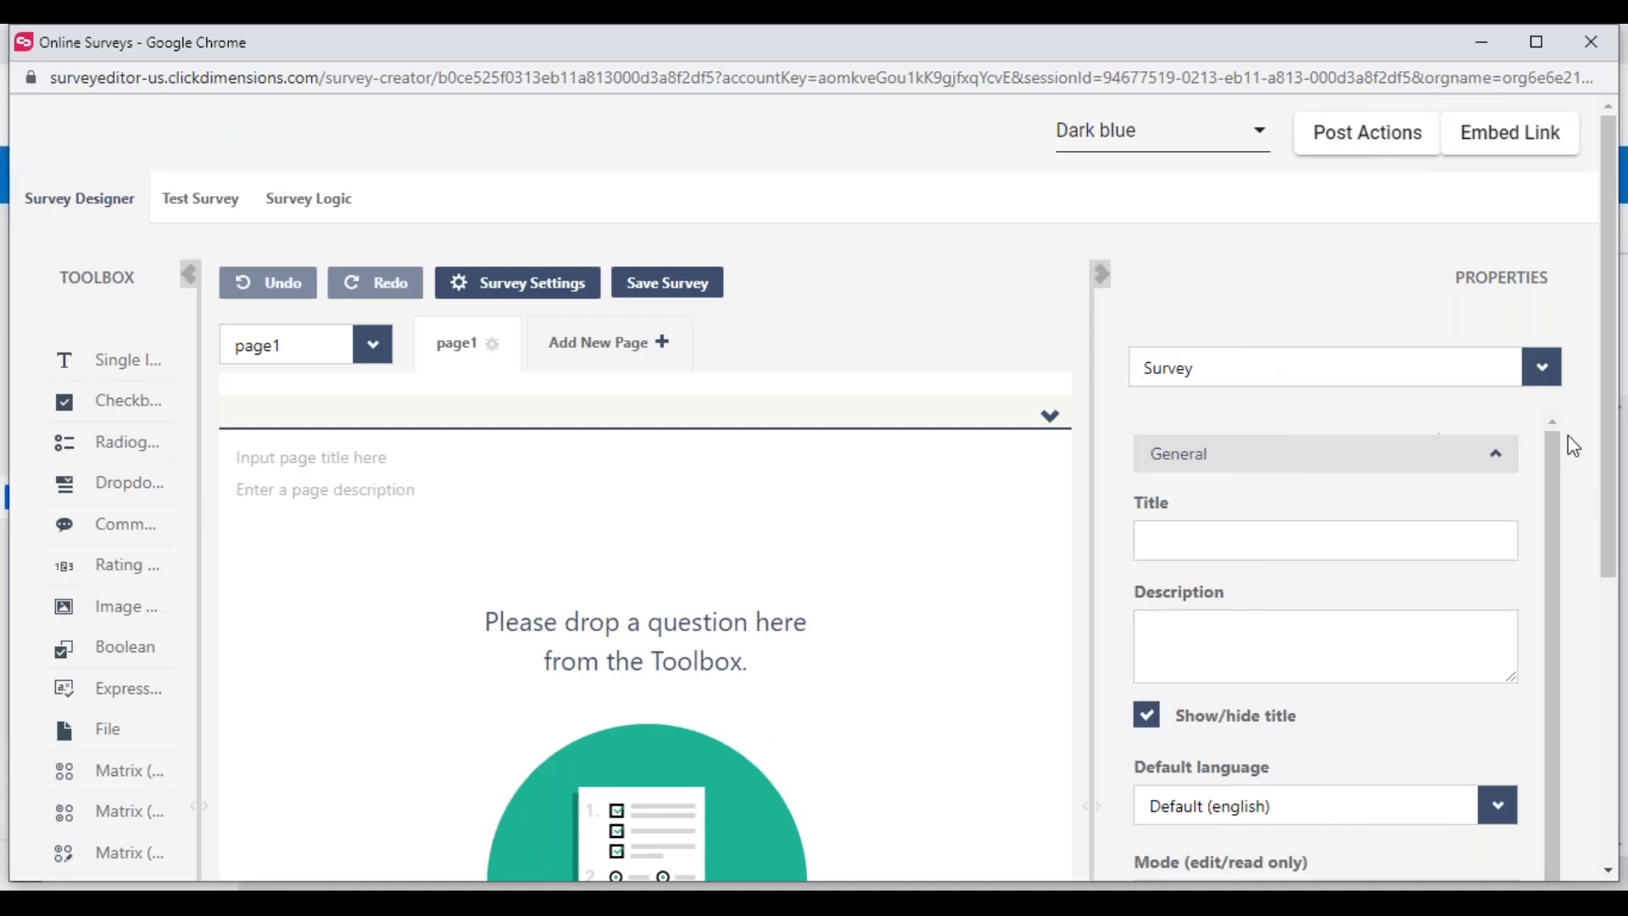
After unsuccessful tries at adding a rating question, place a Comment question on page1
drag(1604, 446, 1614, 547)
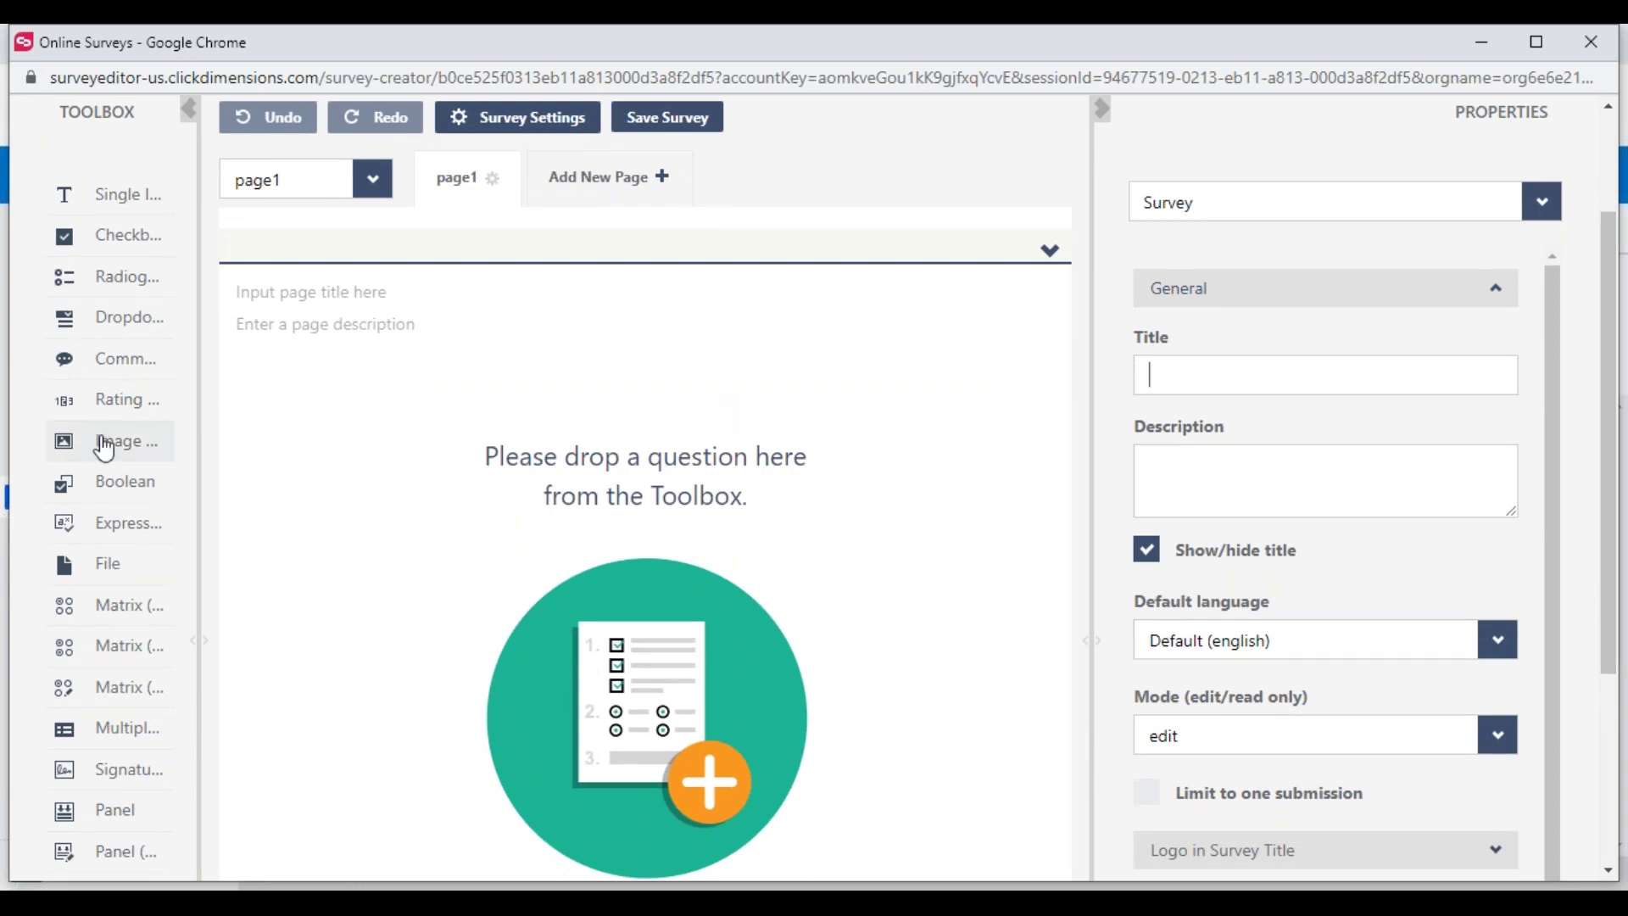
drag(96, 418, 415, 349)
drag(297, 356, 342, 426)
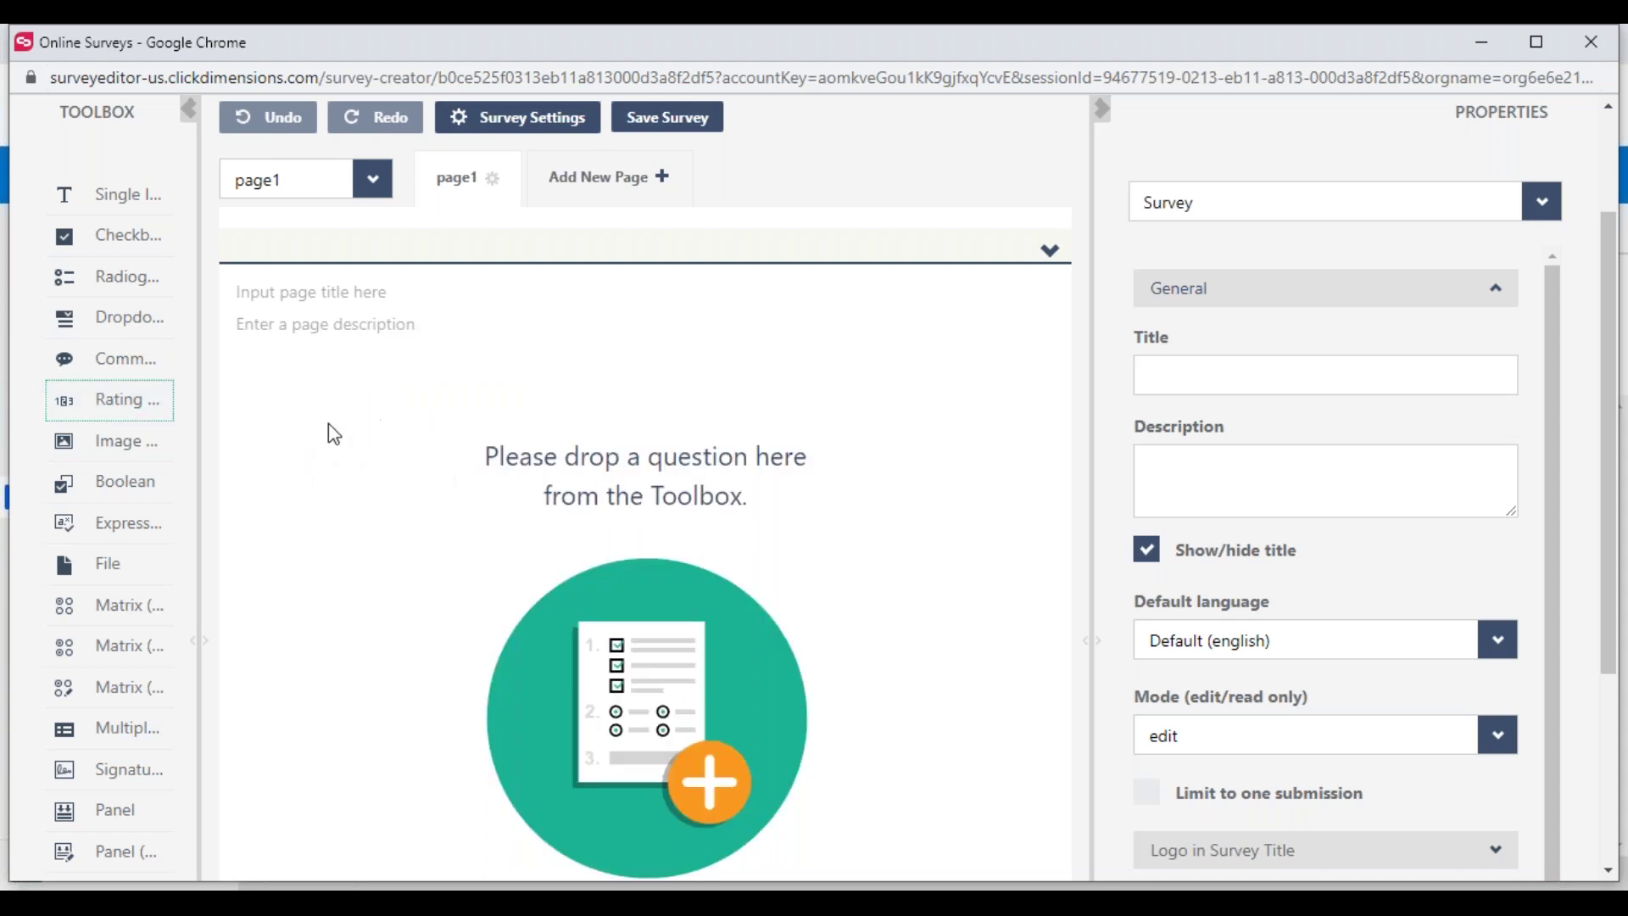
drag(101, 410, 419, 428)
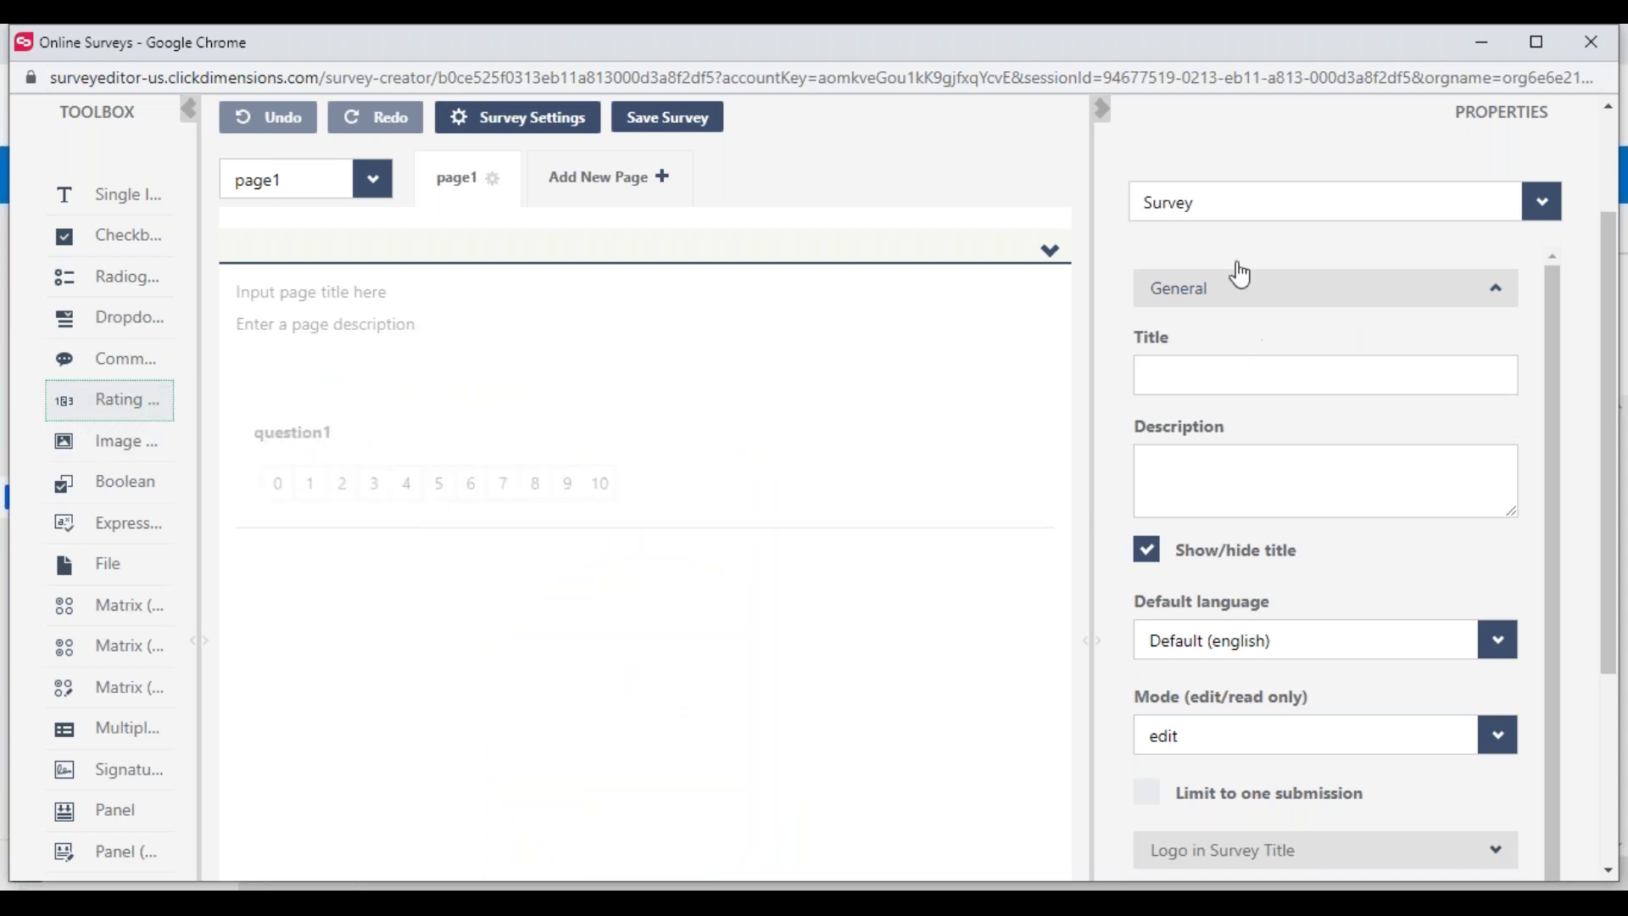
drag(1239, 373, 1067, 257)
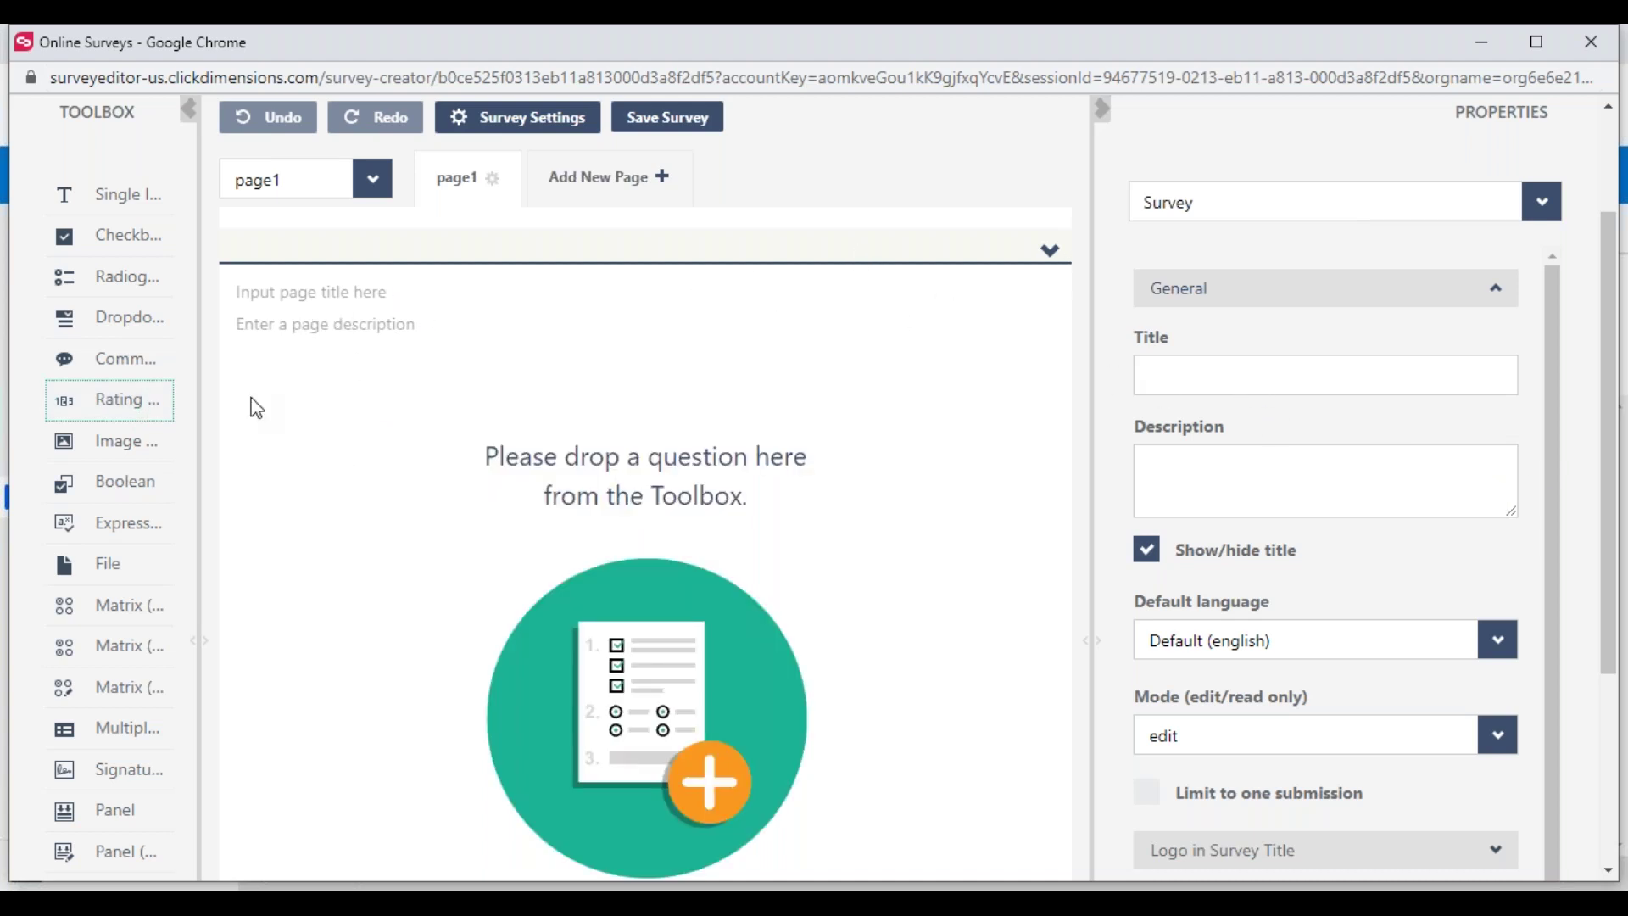
scroll(255, 405, up, 2)
drag(117, 580, 441, 593)
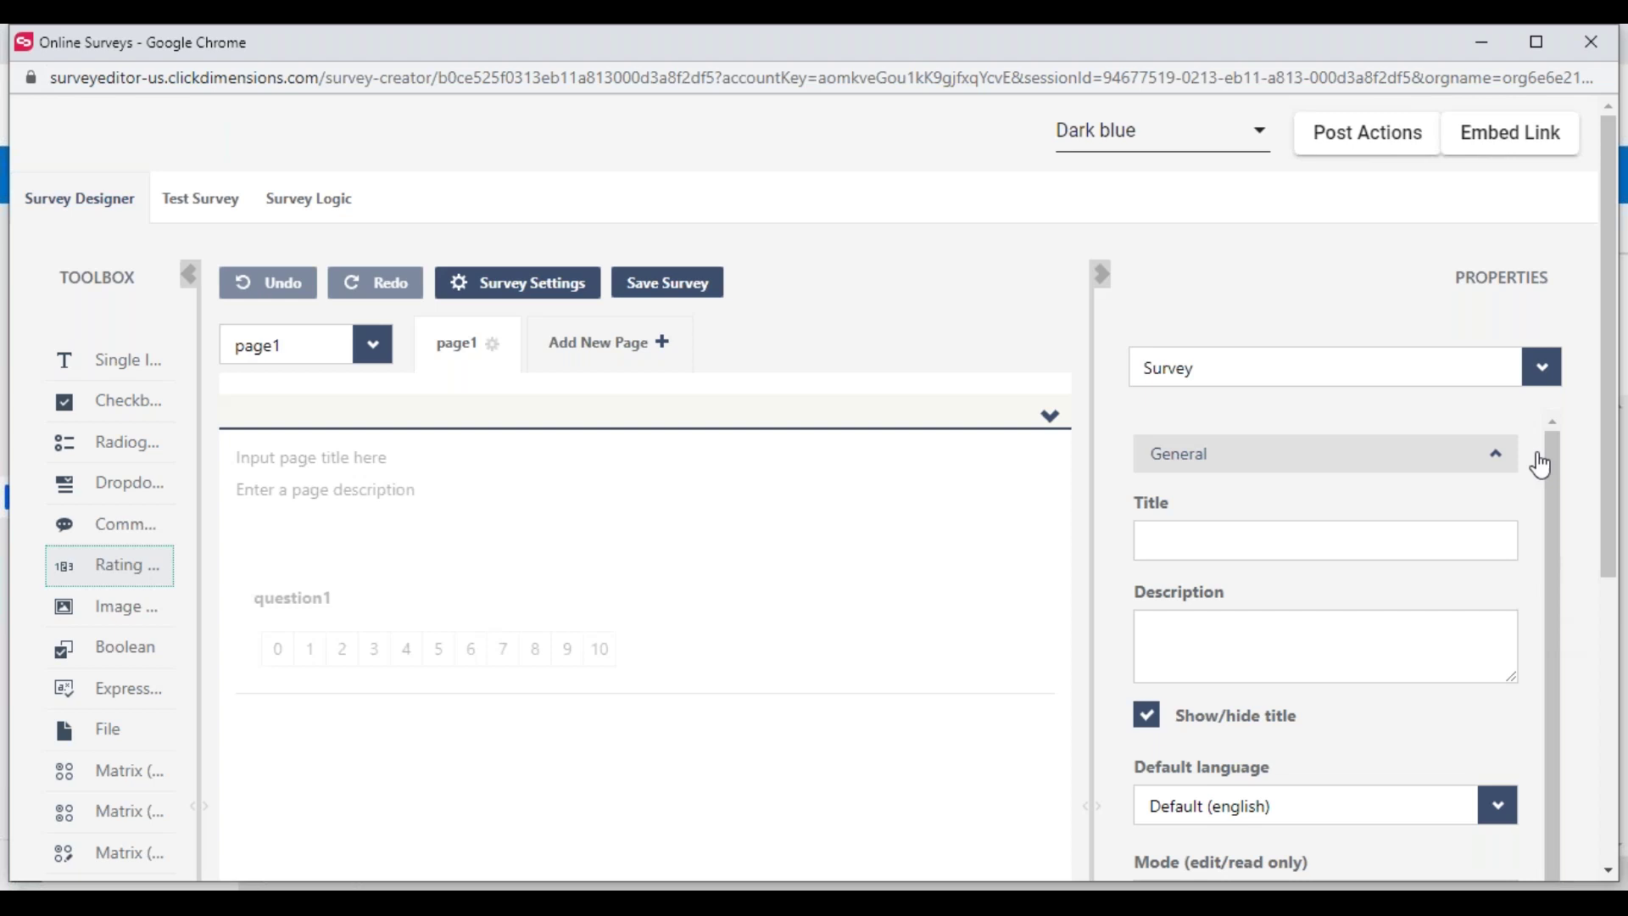
drag(1614, 476, 1612, 557)
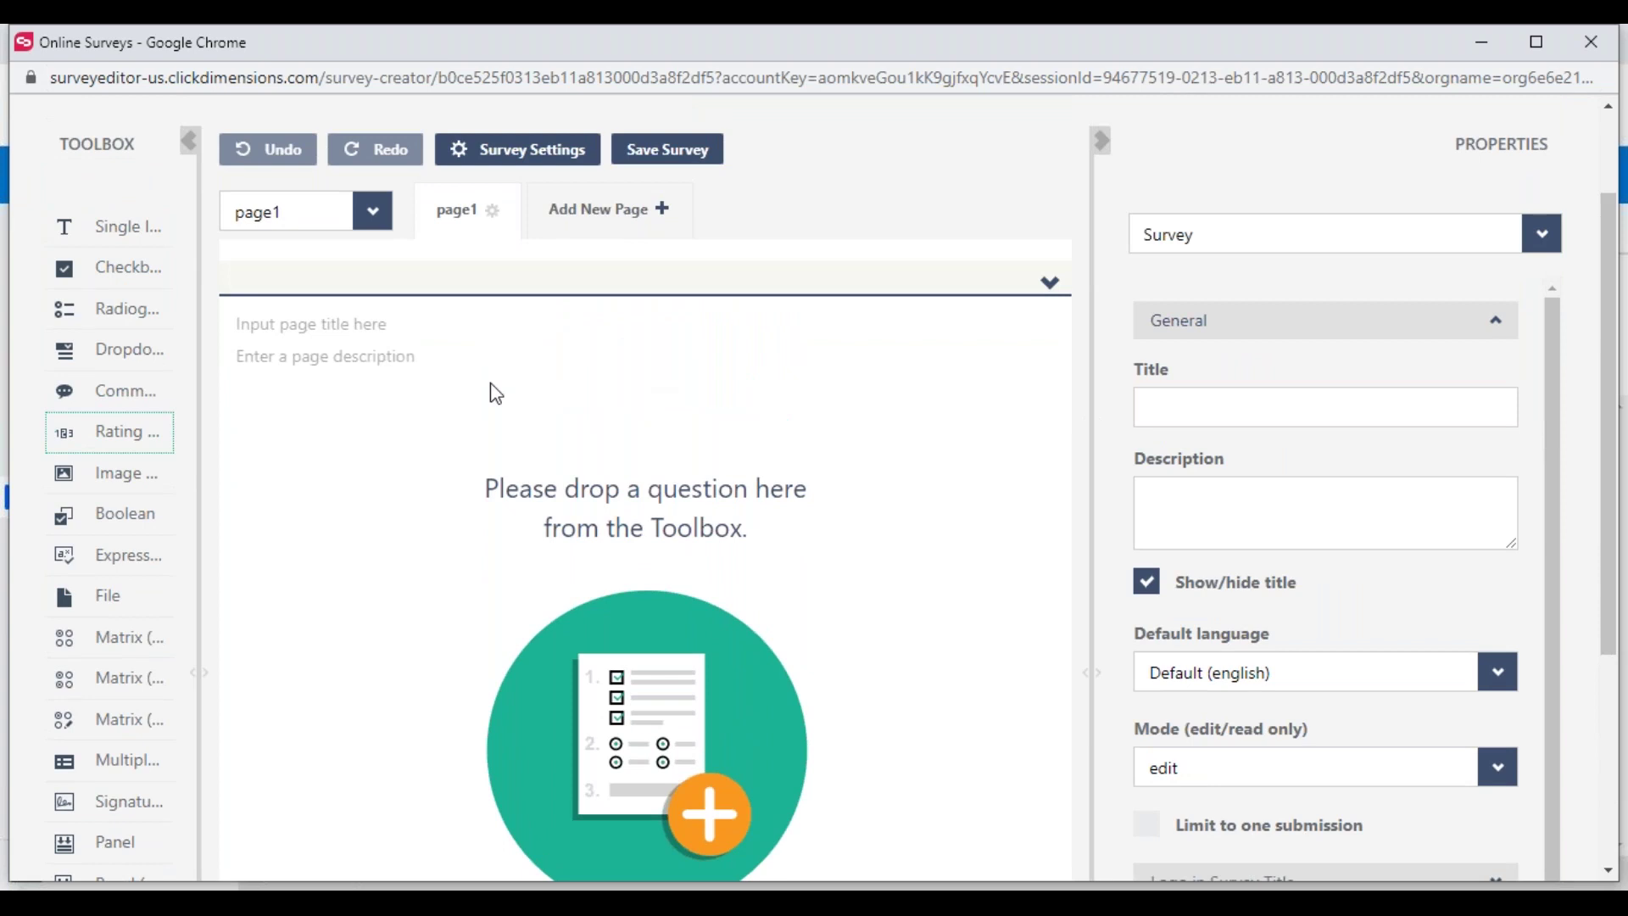
drag(85, 395, 458, 409)
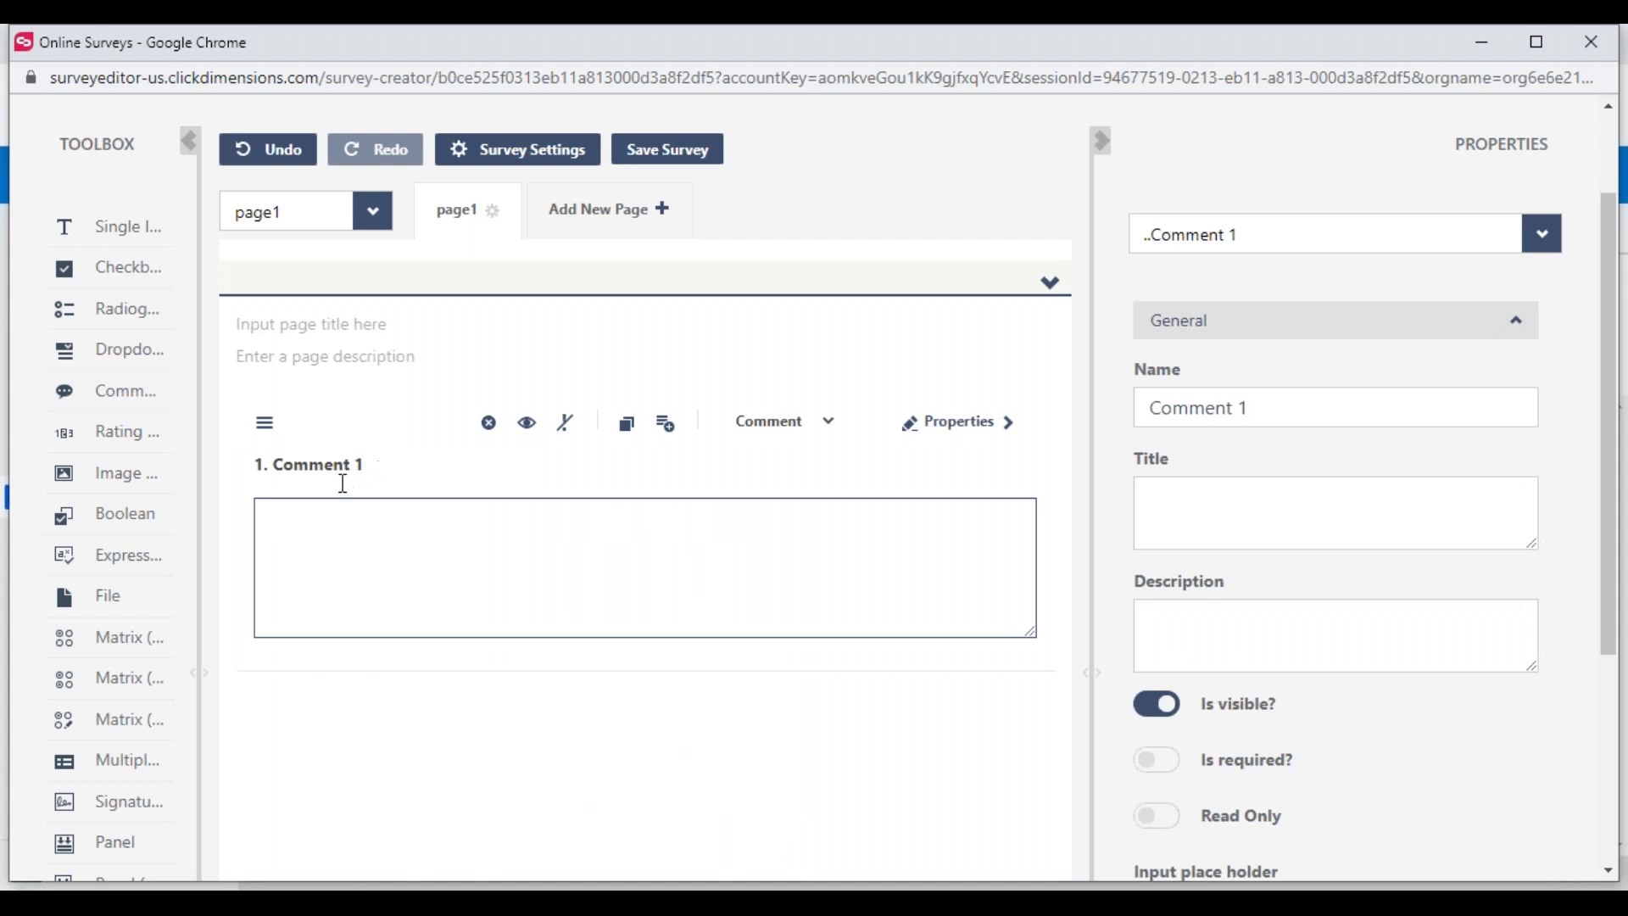
Retitle Comment 1 'How do you feel about you last ClickDimensions experience'
click(341, 462)
key(BackSpace)
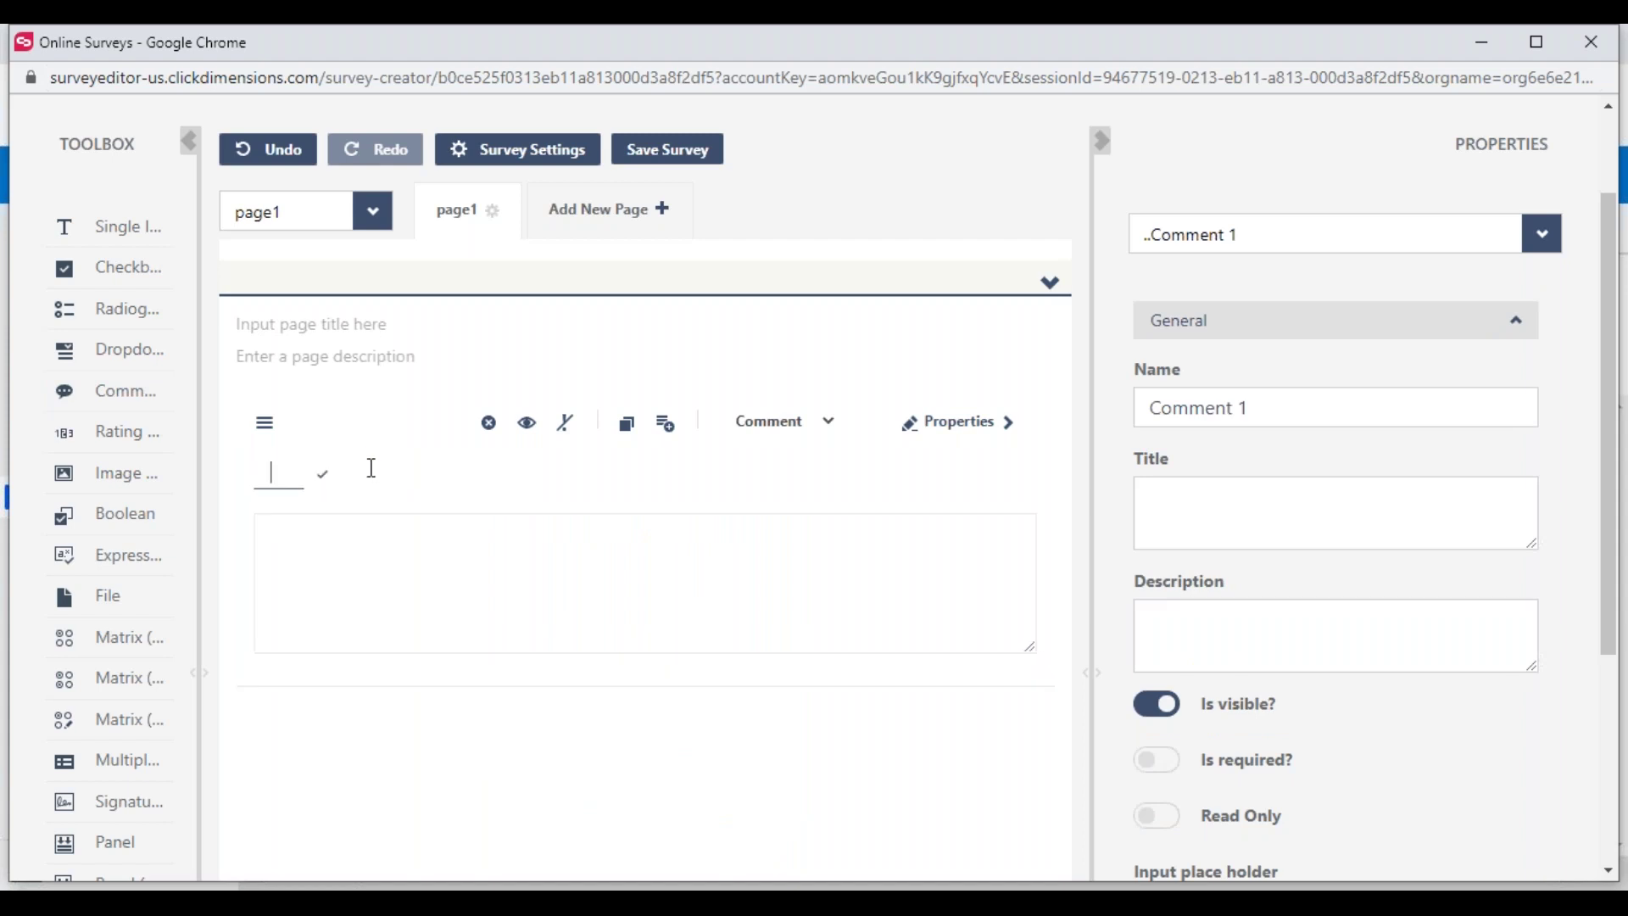
text(HOw d)
key(BackSpace)
key(BackSpace)
text(ow do you feel about you last)
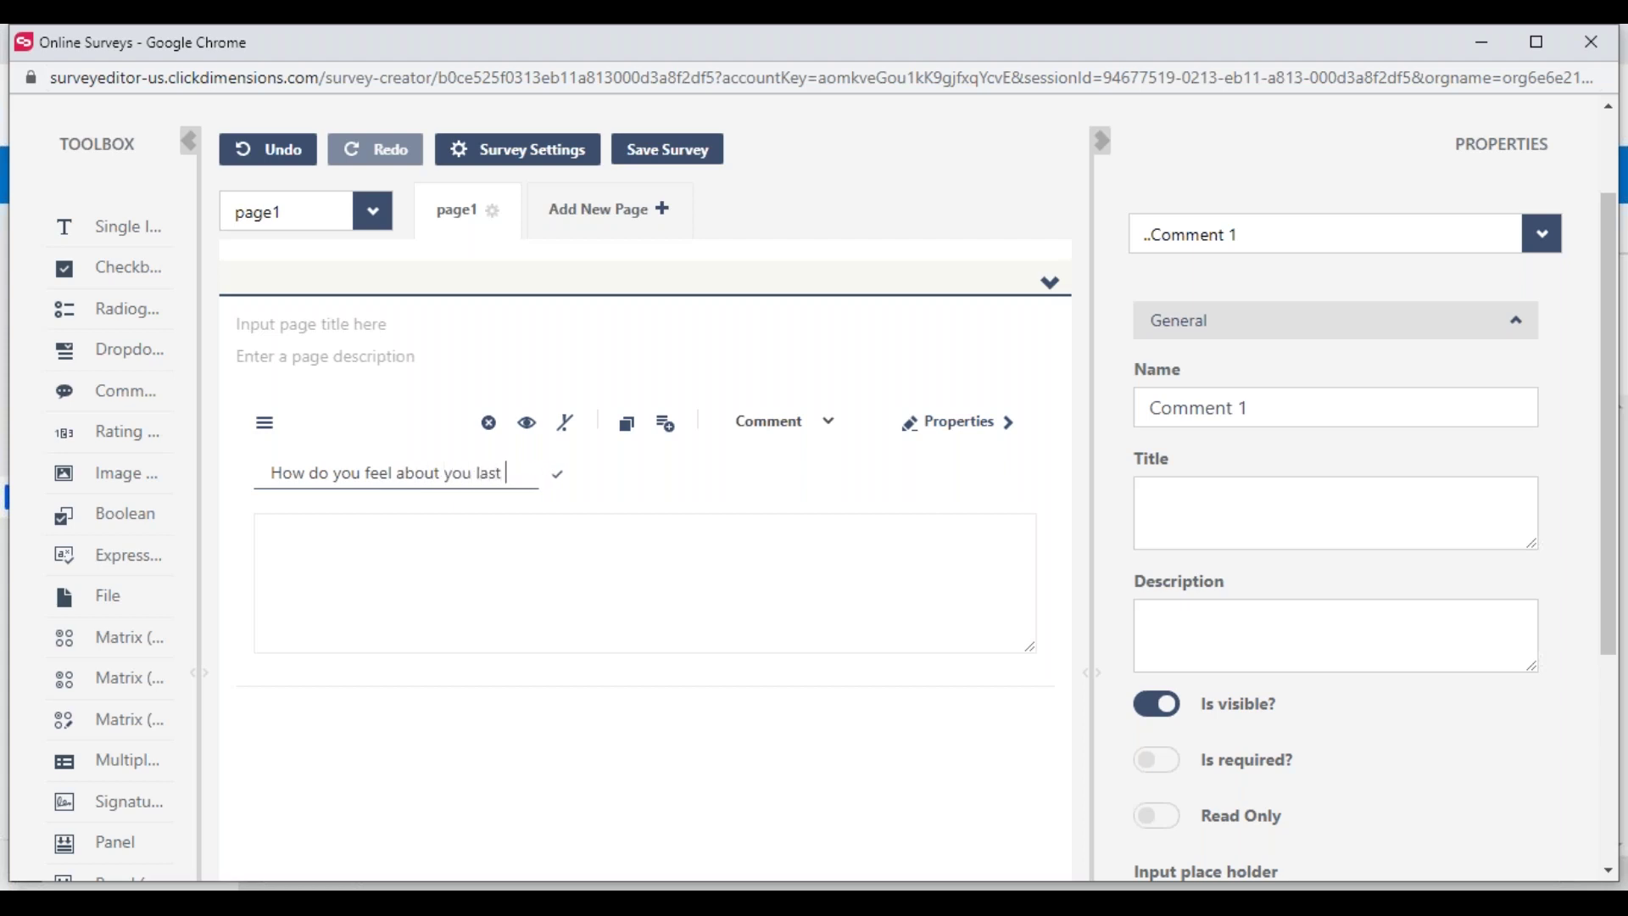
text( ClickDimensions )
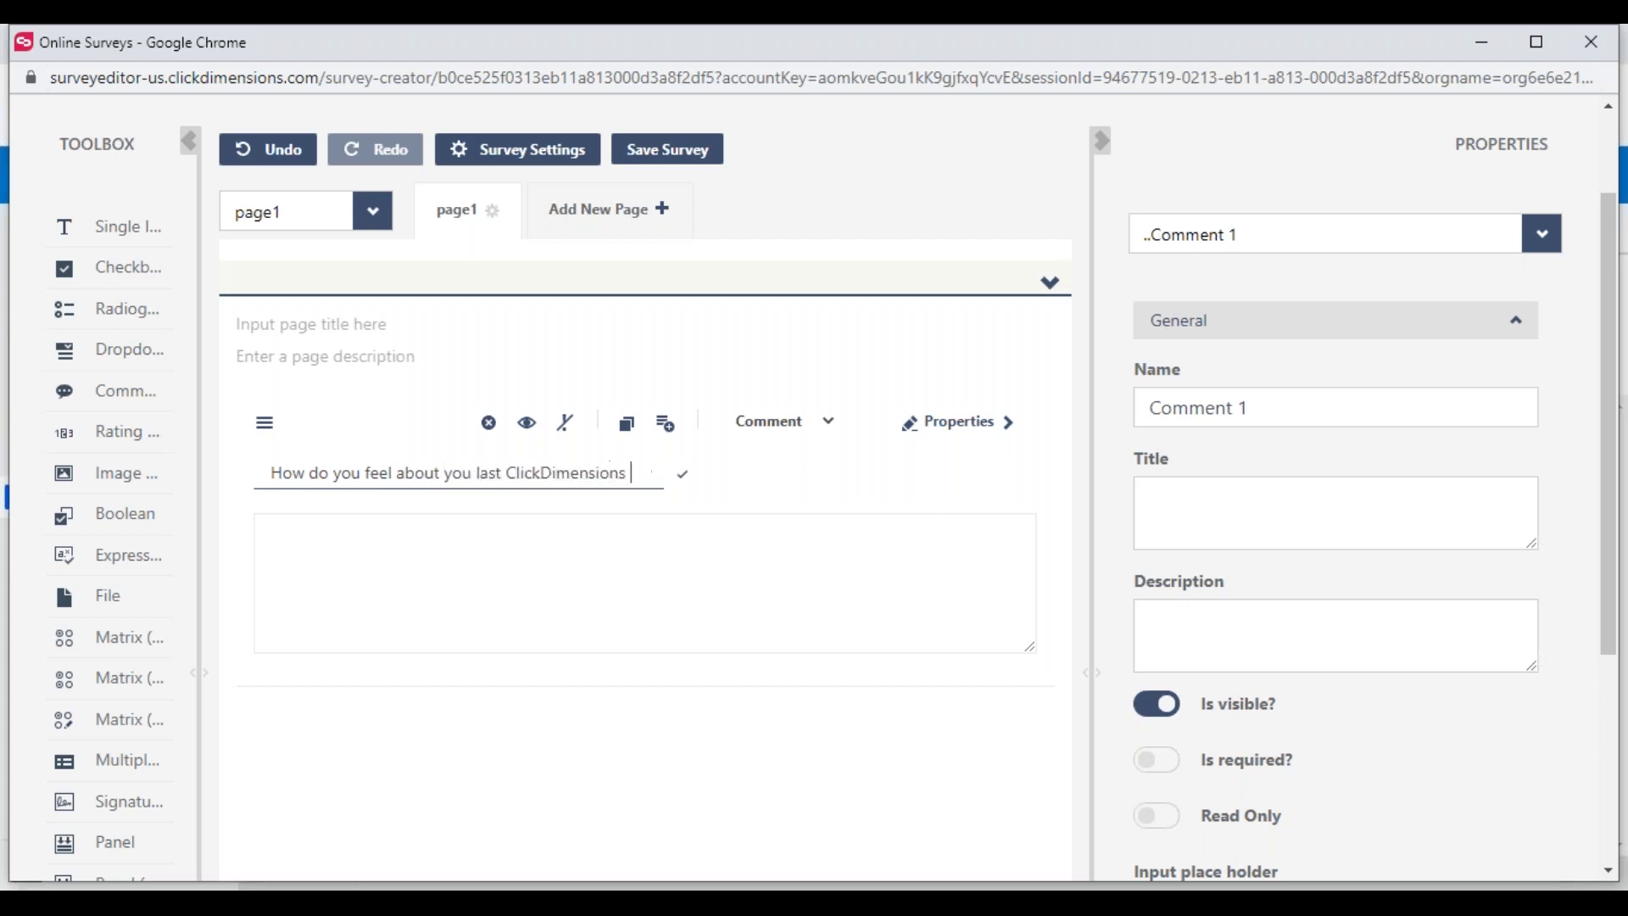
text(experience)
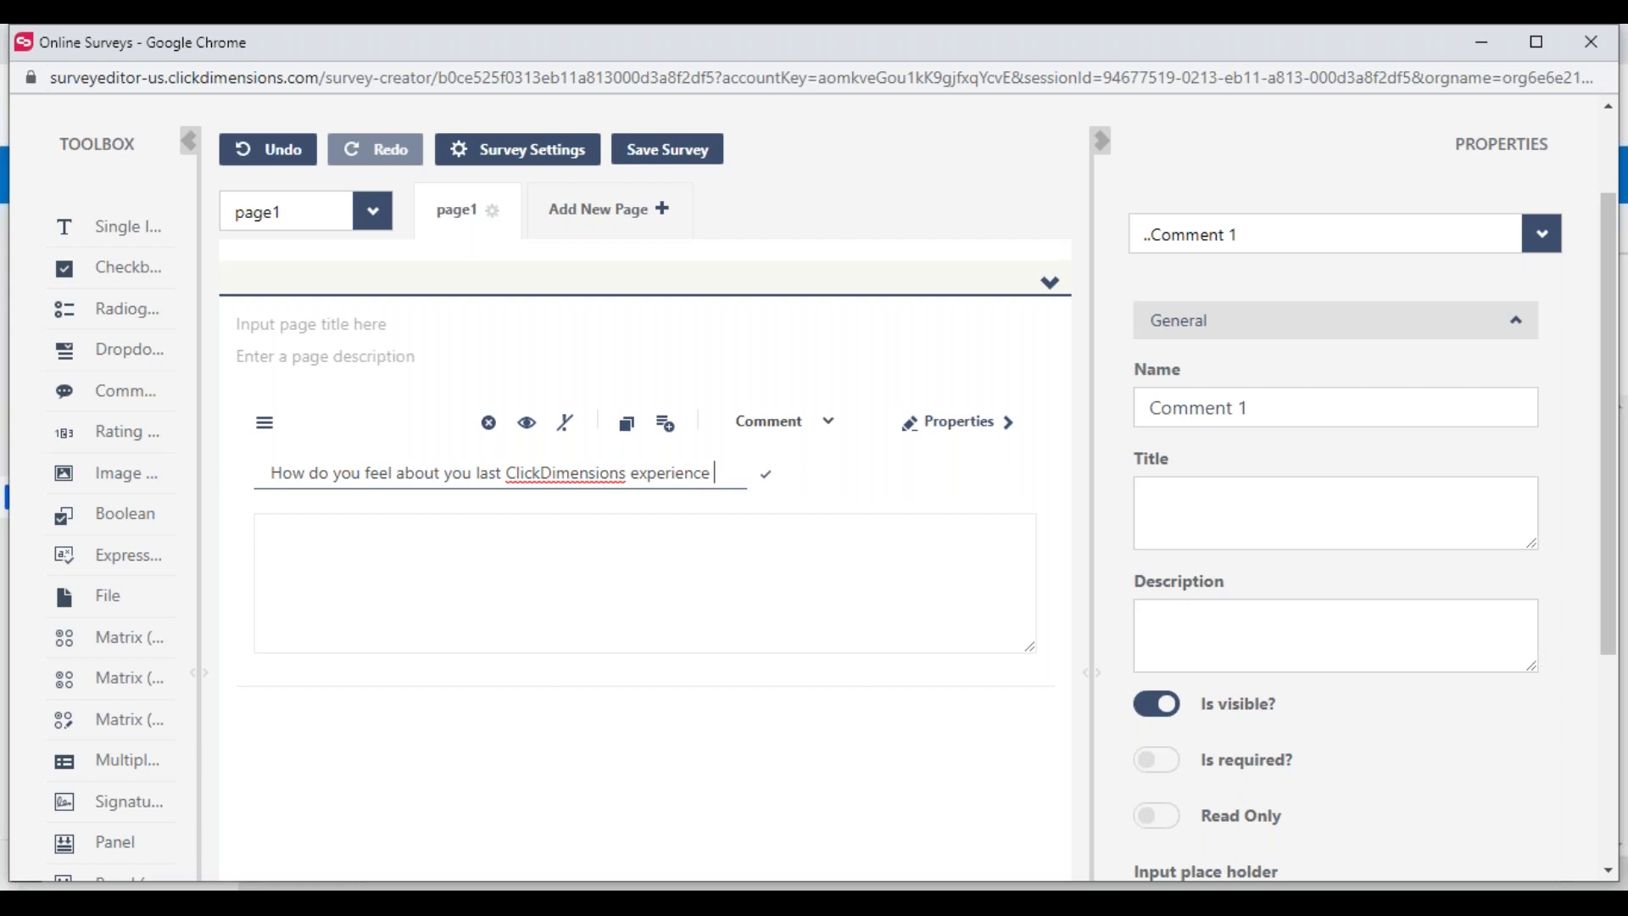
click(461, 548)
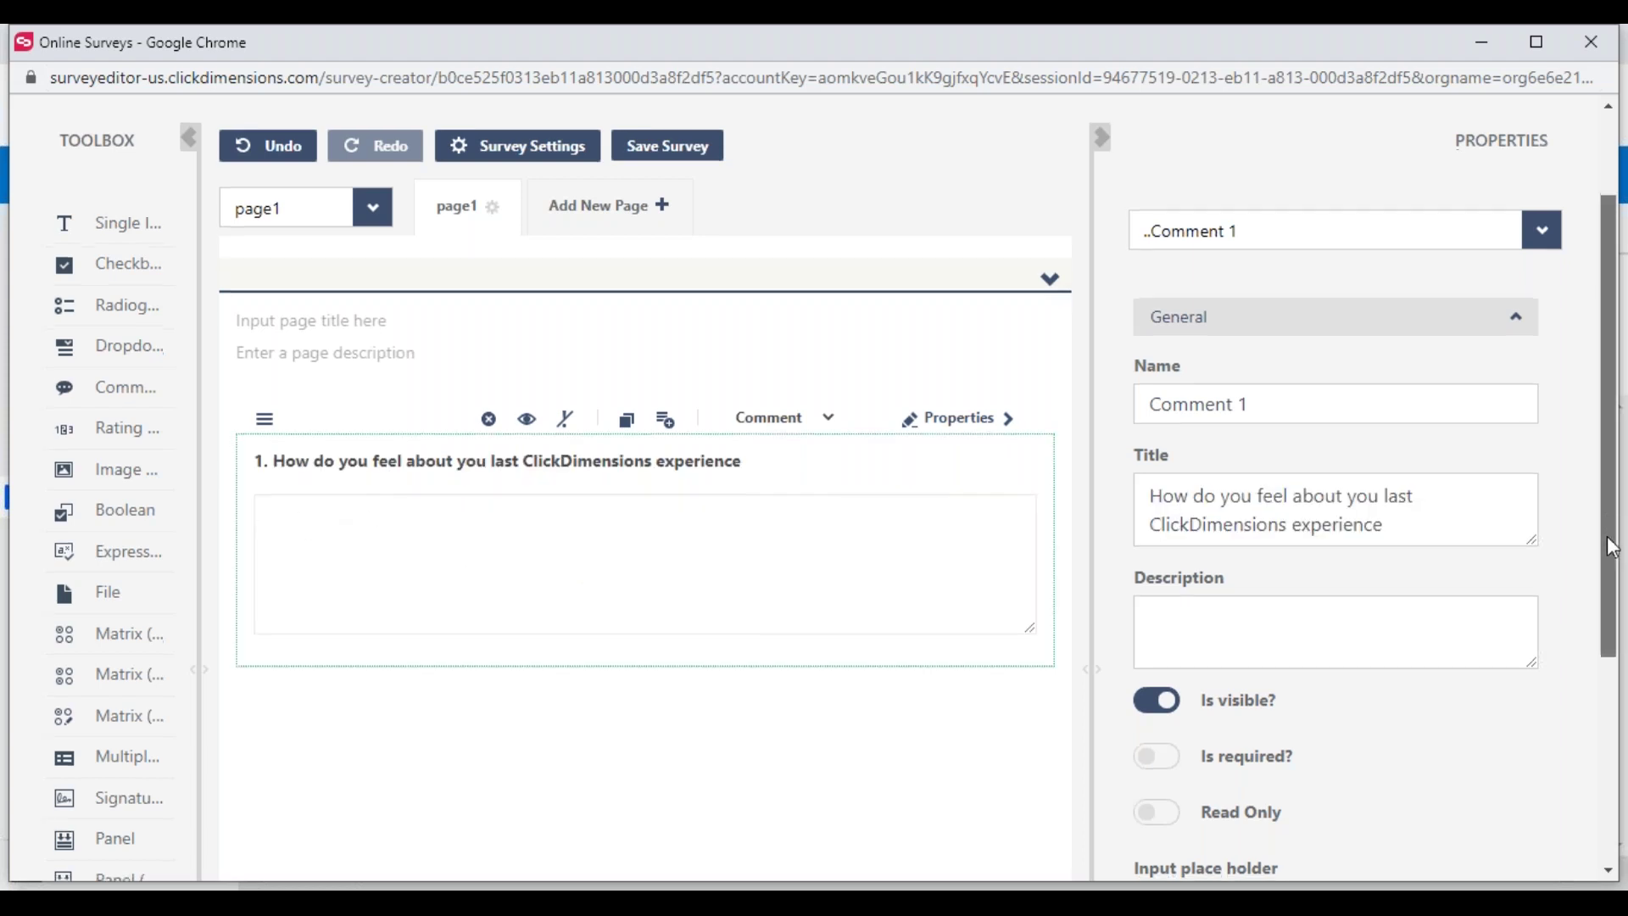
Expand the question's Logic section in Properties to show Visible If and Enable If
scroll(1554, 696, down, 3)
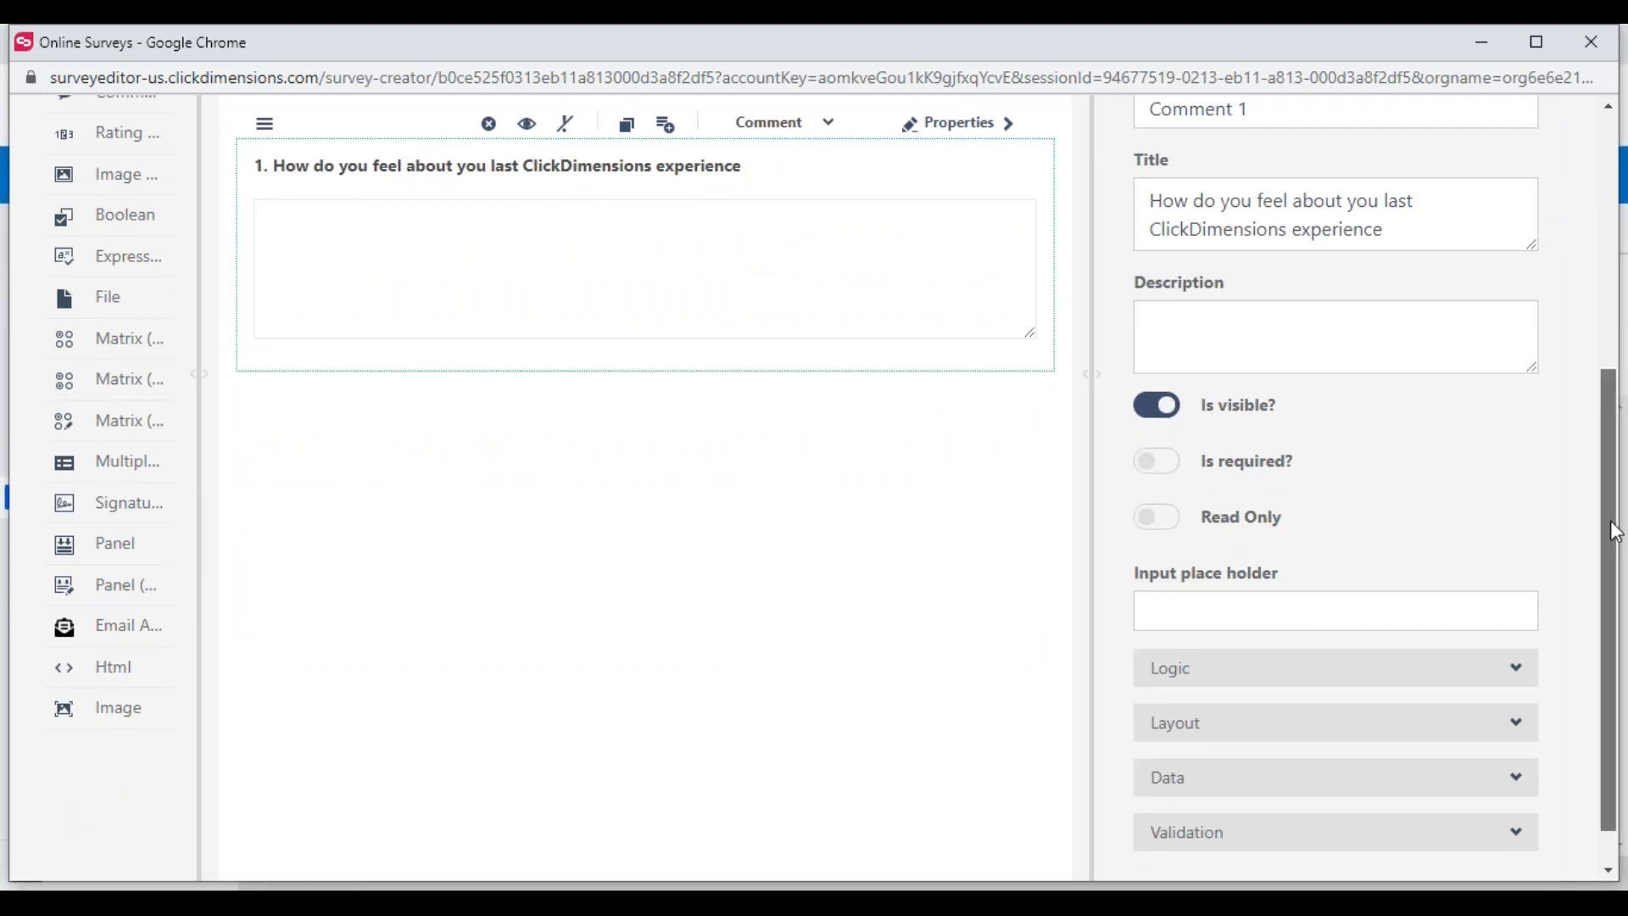
scroll(1615, 517, down, 1)
click(1522, 635)
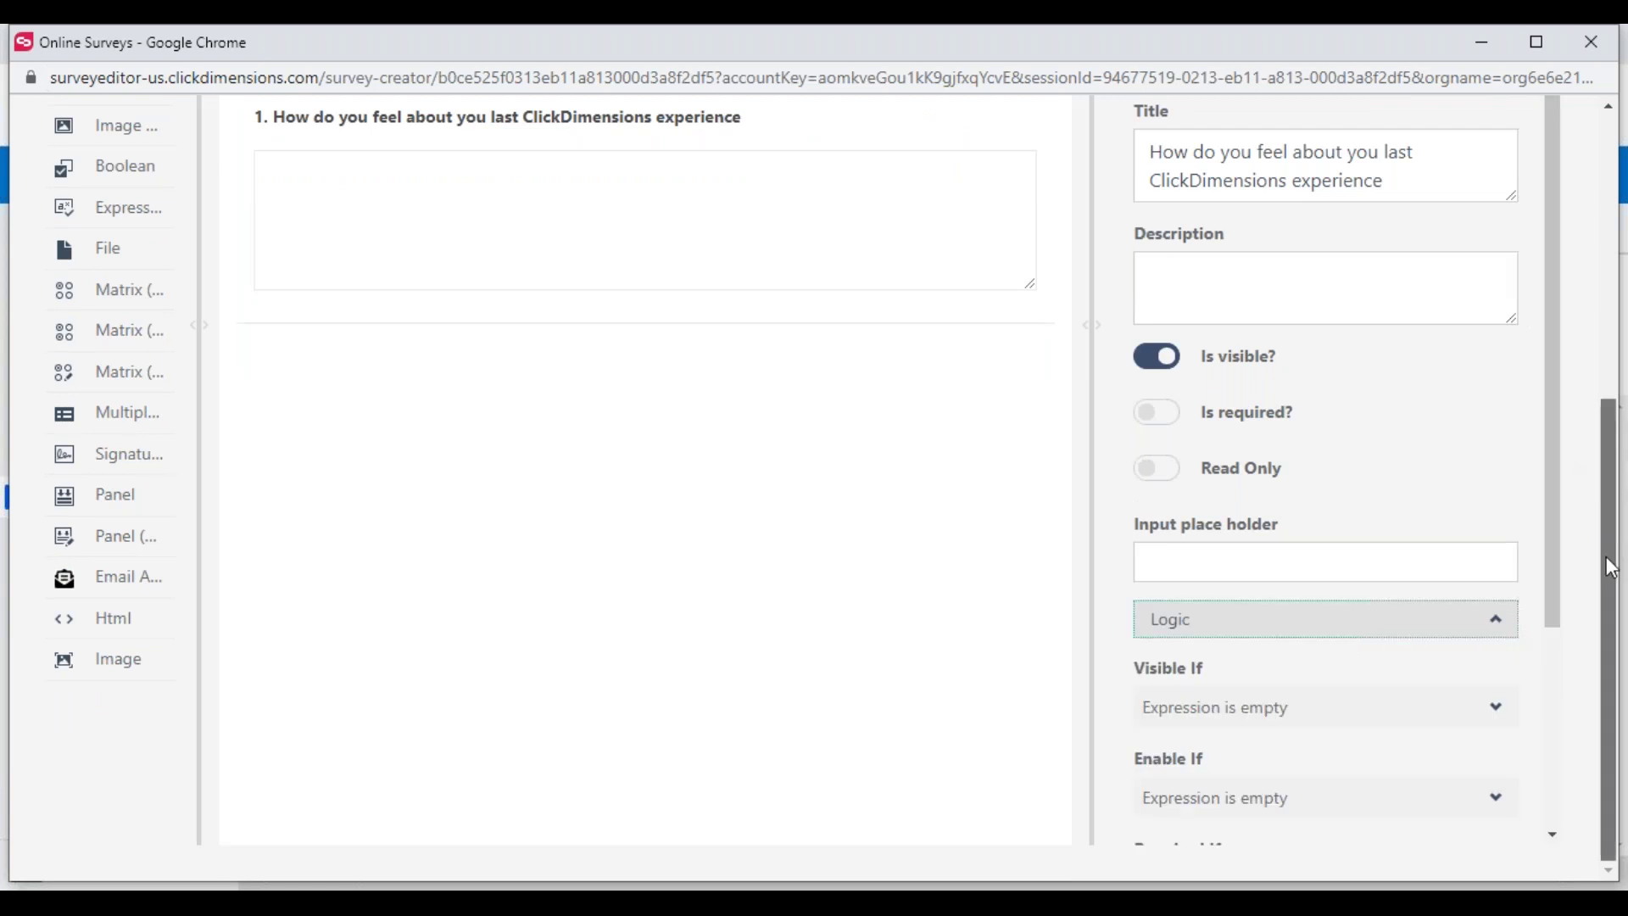
scroll(1606, 448, up, 2)
scroll(1615, 371, up, 1)
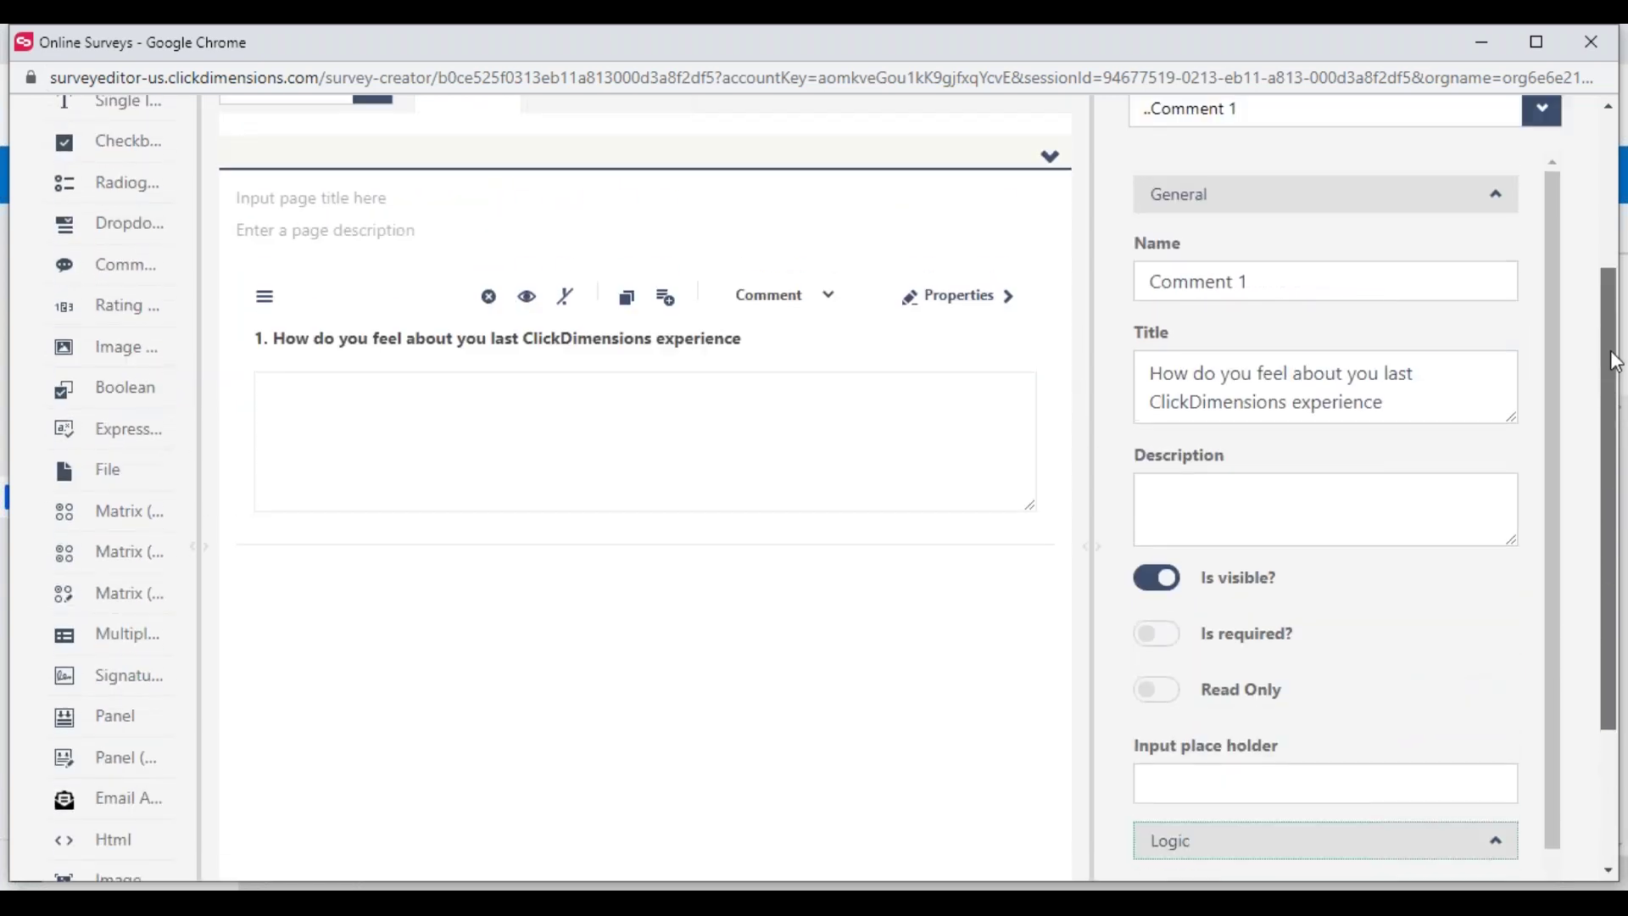
scroll(1616, 361, up, 1)
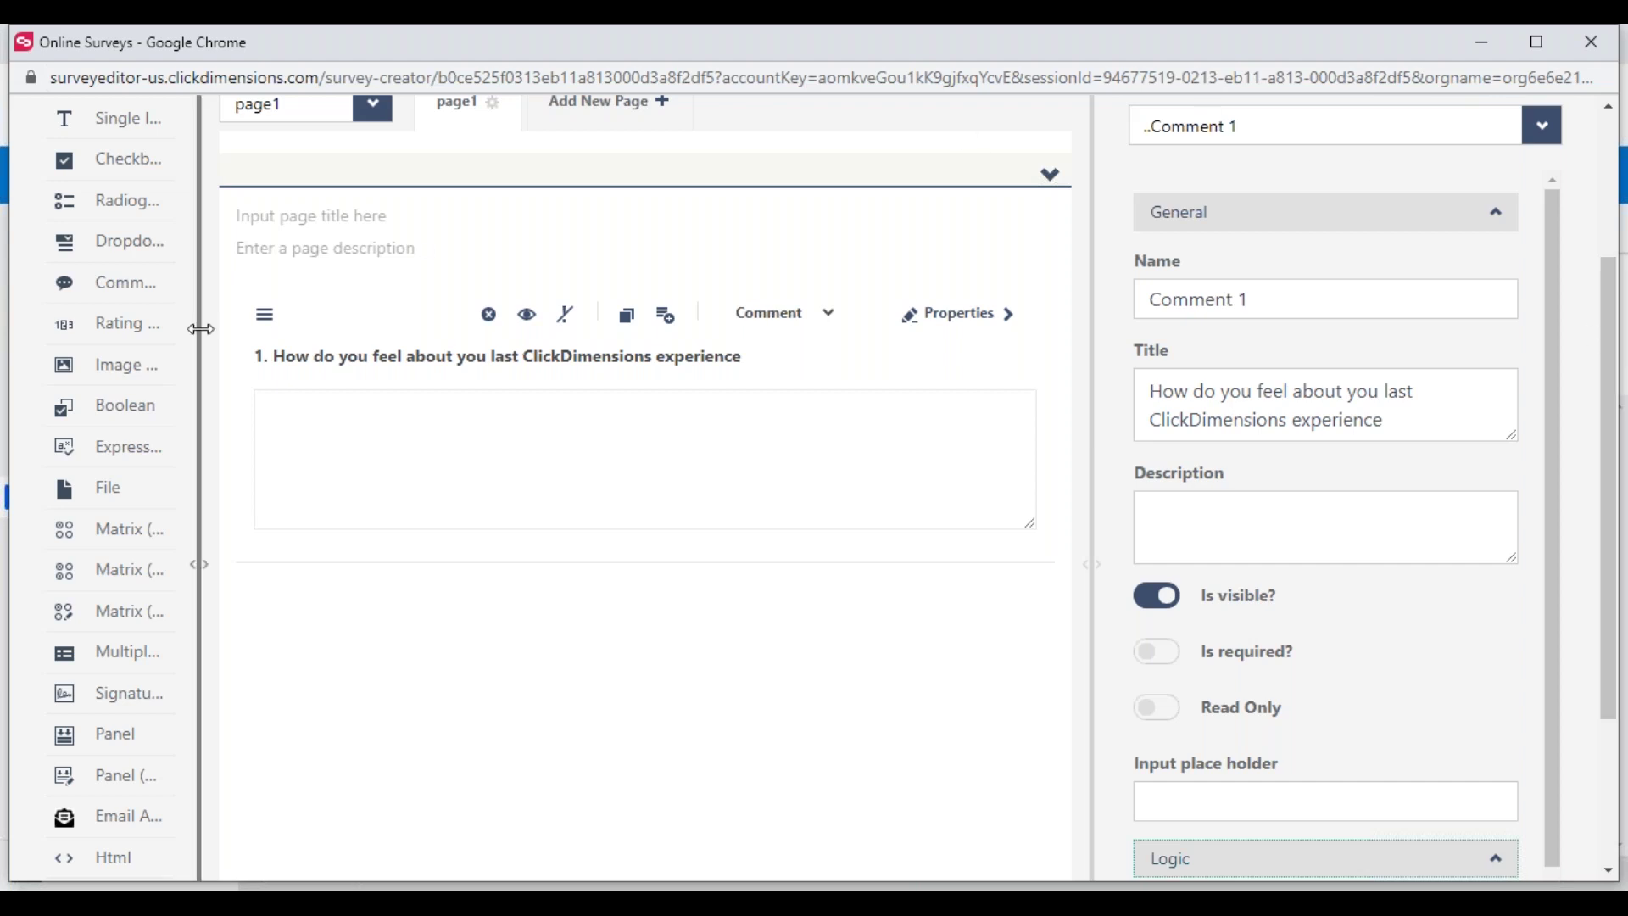
Add an Image Picker question below question 1 and an NPS Rating question to page1
drag(89, 379, 415, 618)
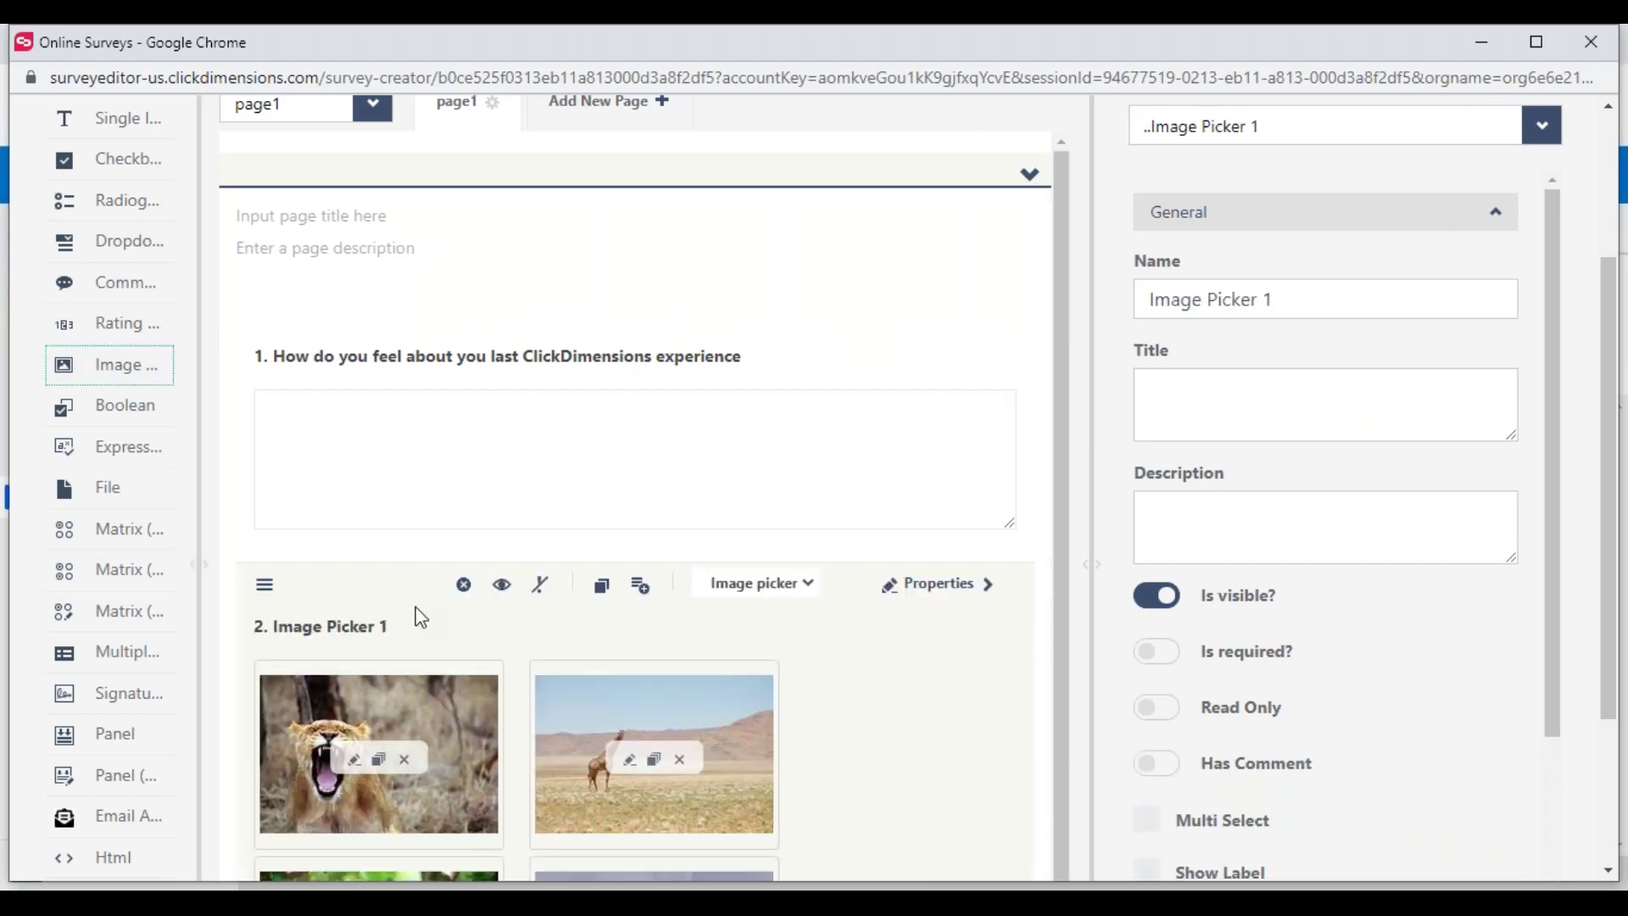
drag(1060, 399, 1073, 611)
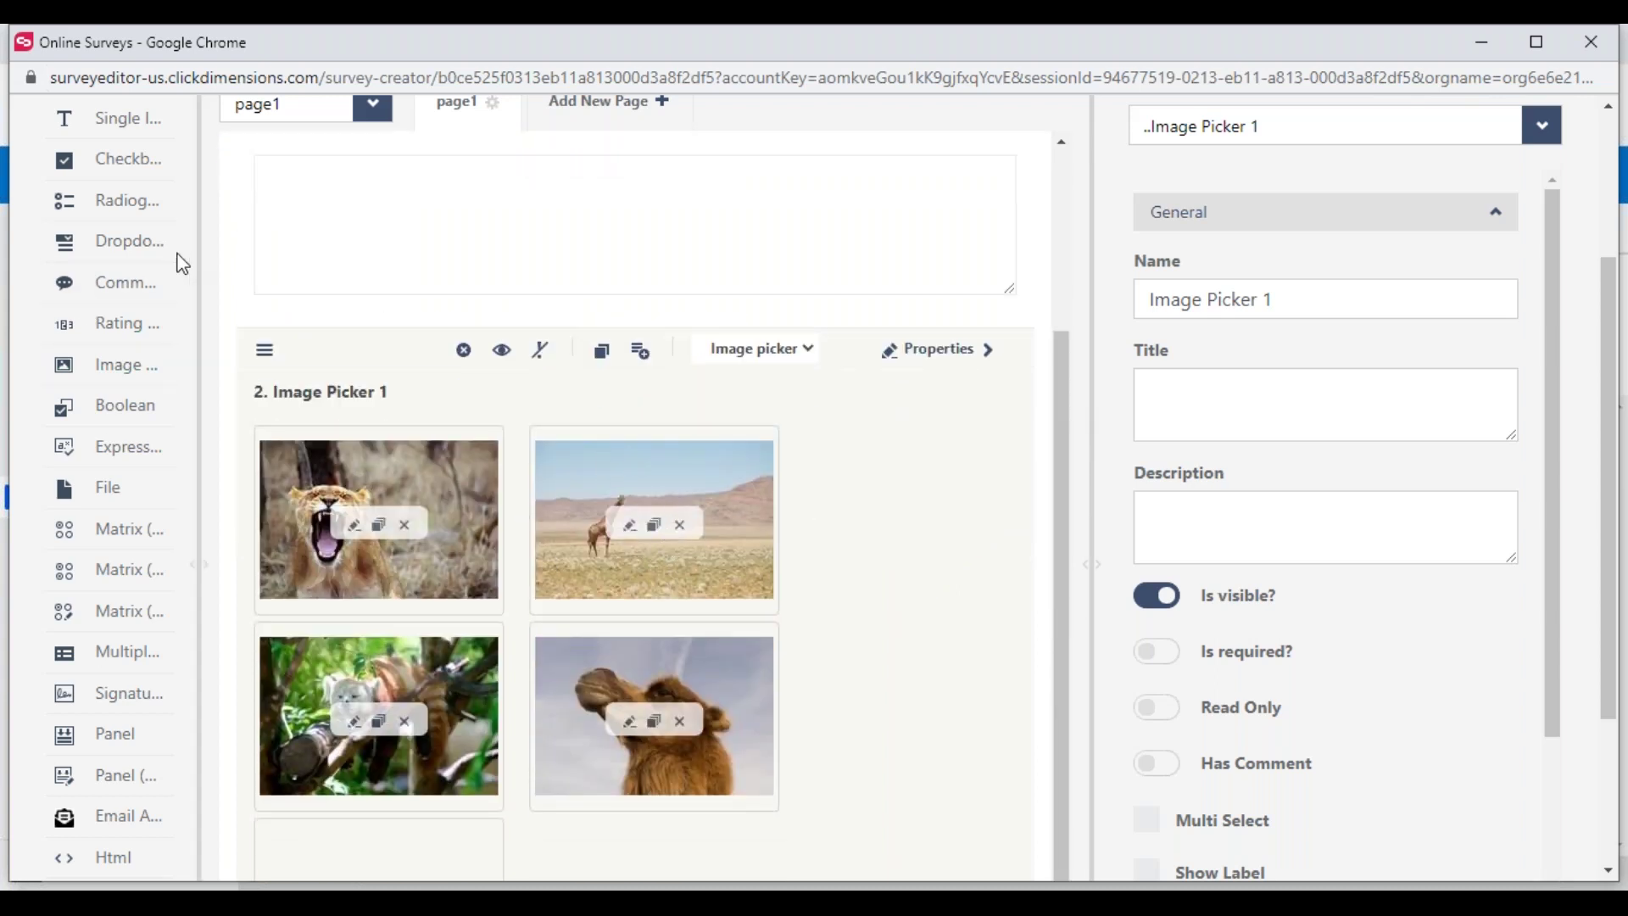
drag(105, 338, 399, 426)
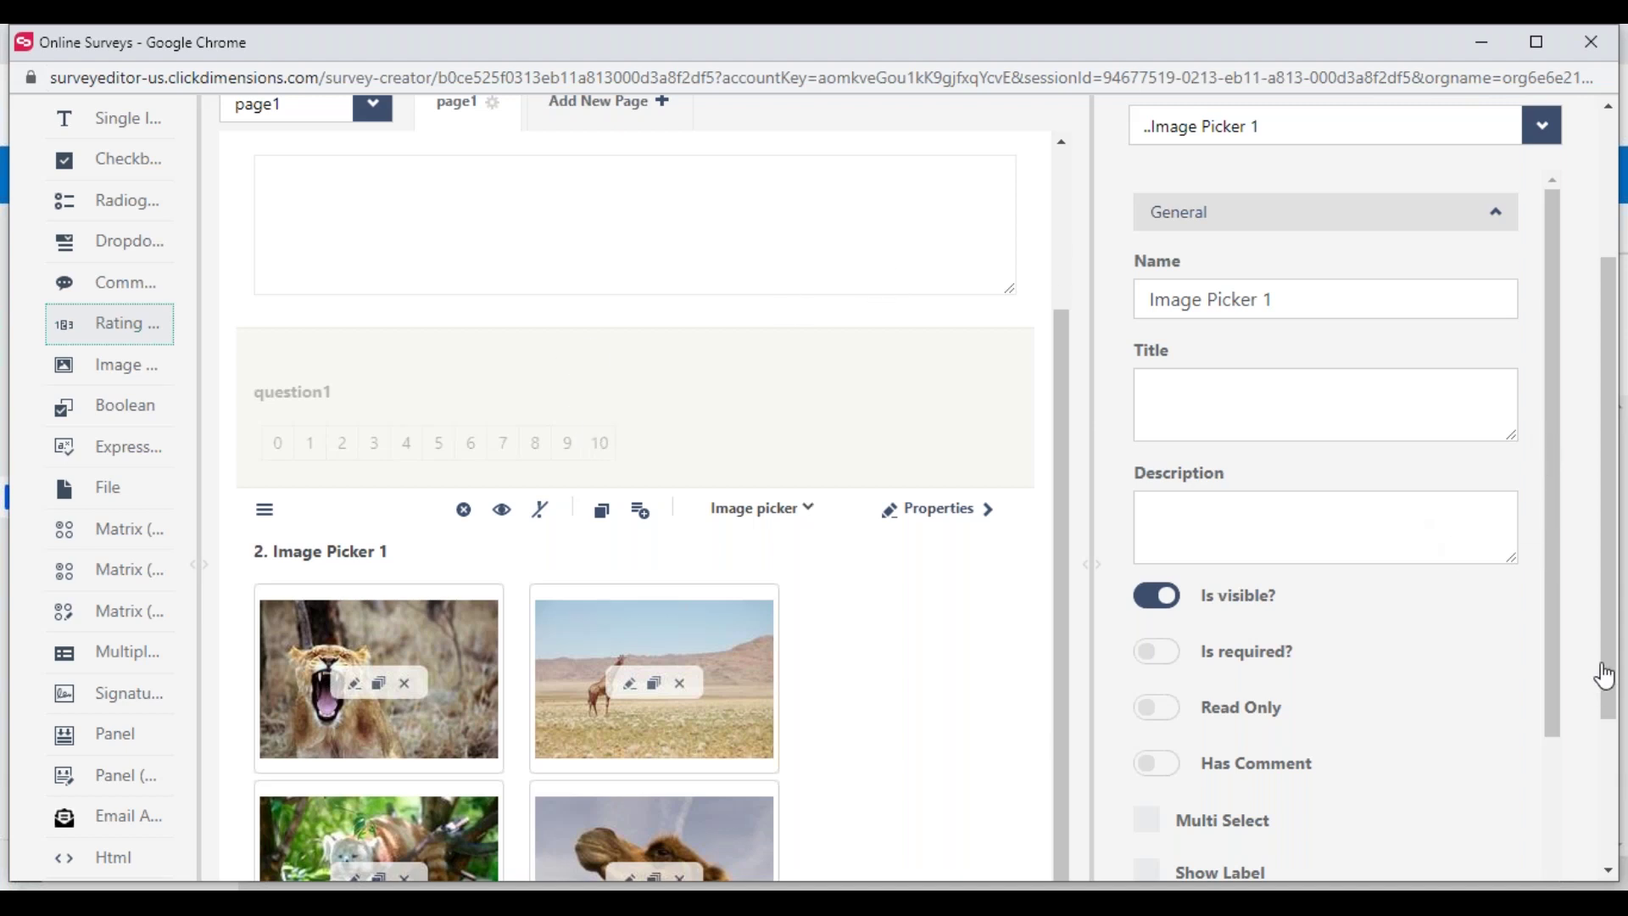
drag(1610, 664, 1610, 397)
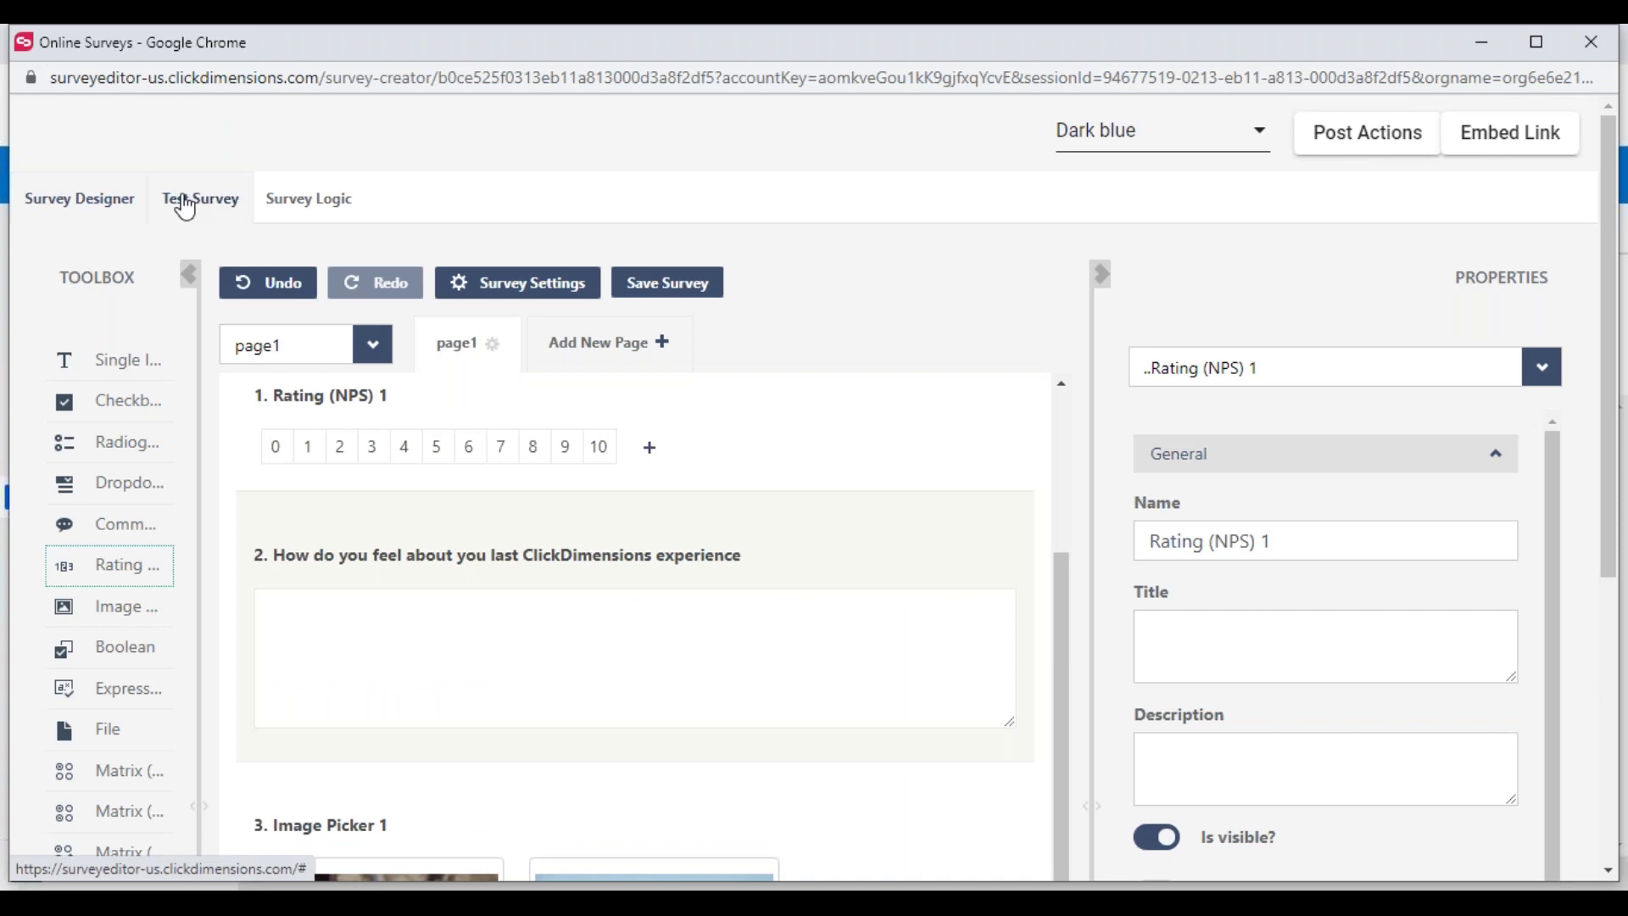
Preview the survey in Test Survey, dismiss the Embed Link save-first error, and close the editor
click(186, 208)
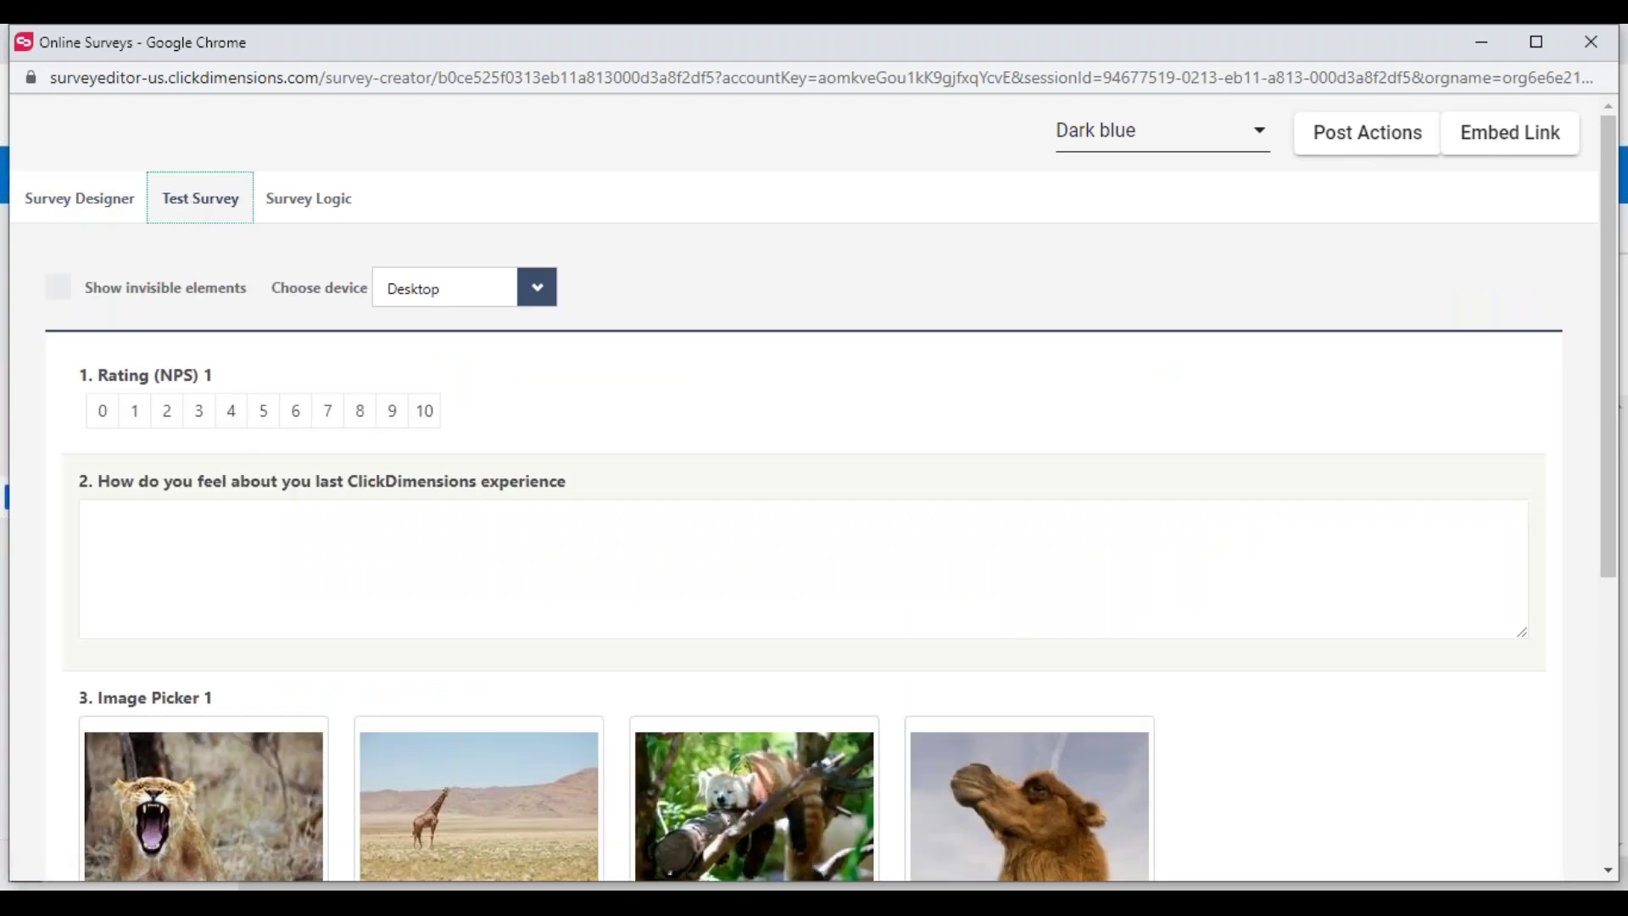
scroll(258, 469, down, 5)
scroll(257, 465, up, 5)
click(1501, 151)
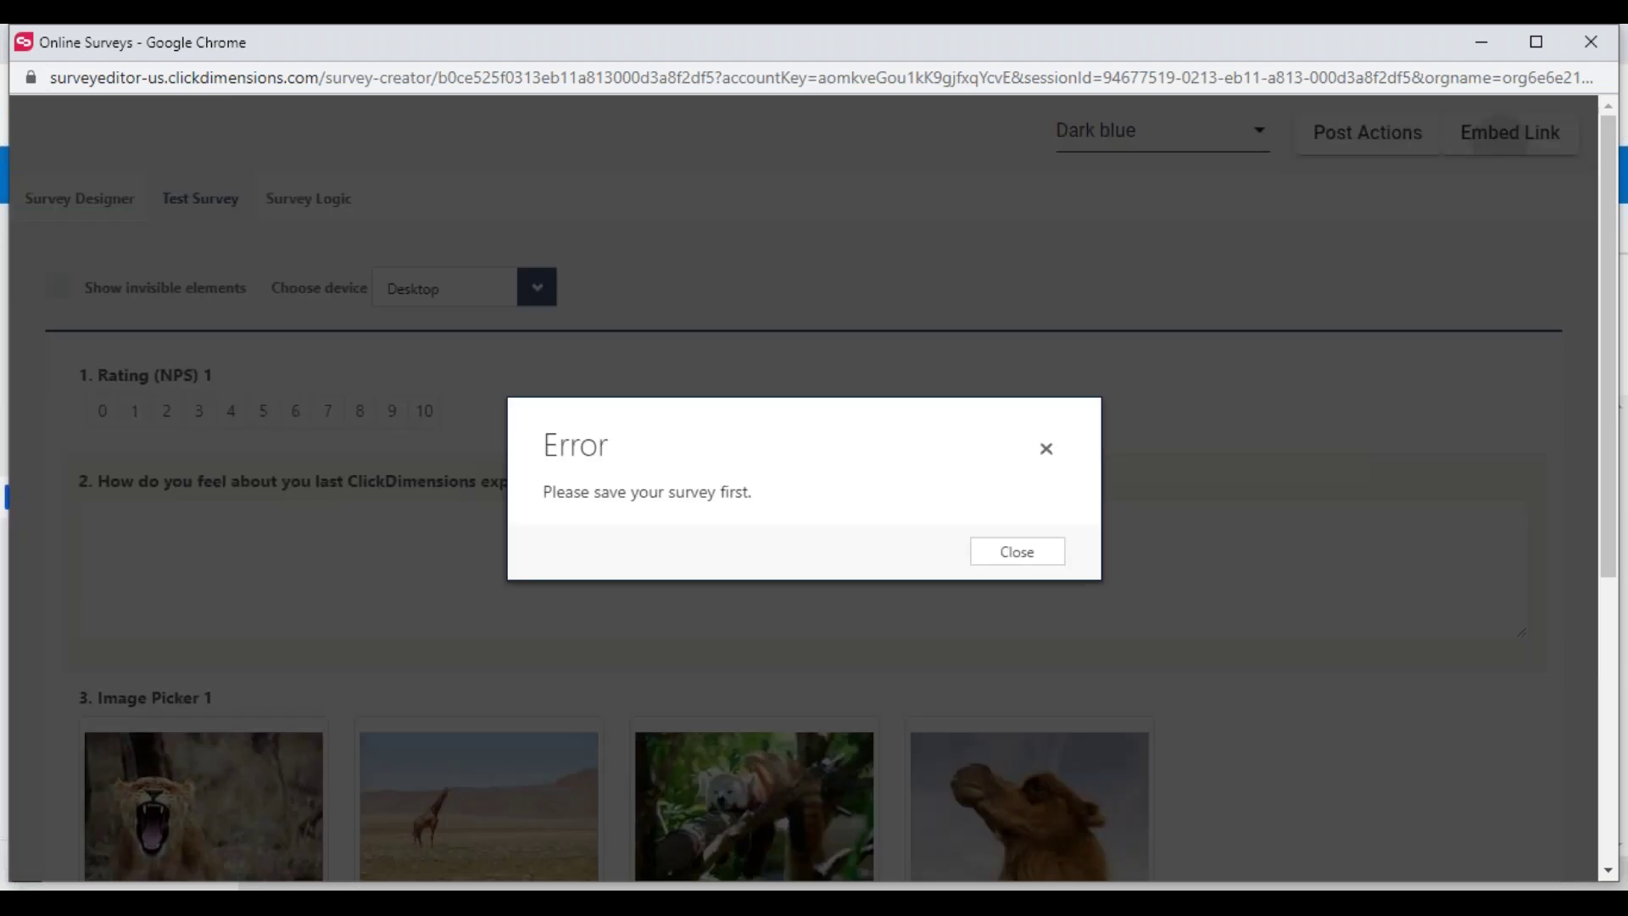
click(1046, 453)
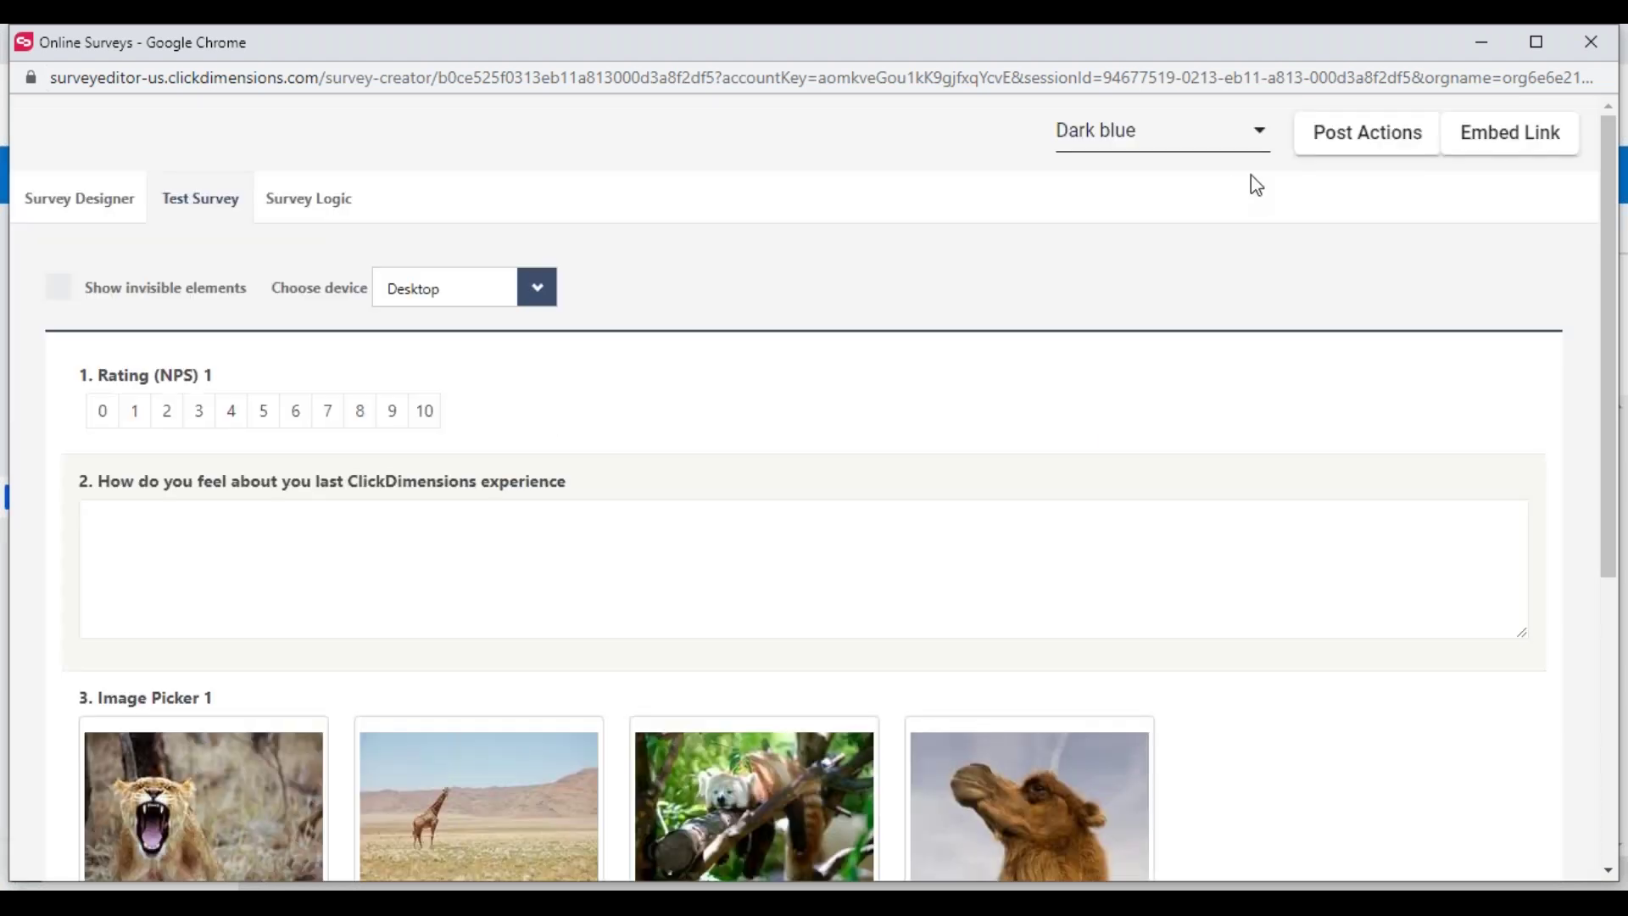
click(1579, 46)
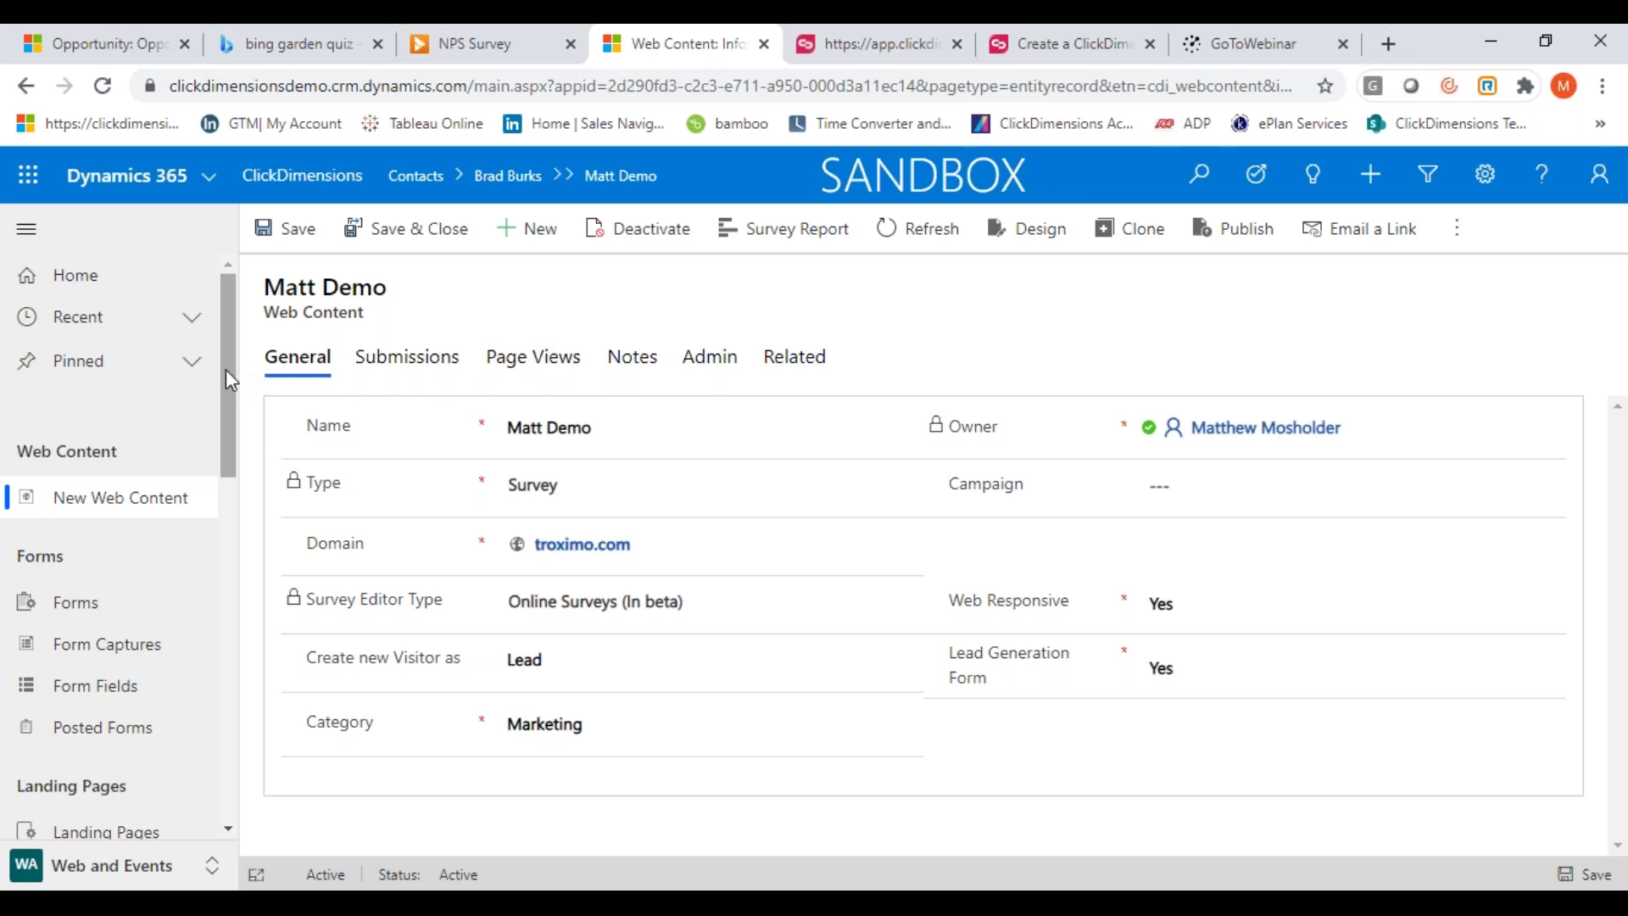
From Active Surveys, open the falcons test survey record and launch its Survey Report
drag(227, 380, 226, 562)
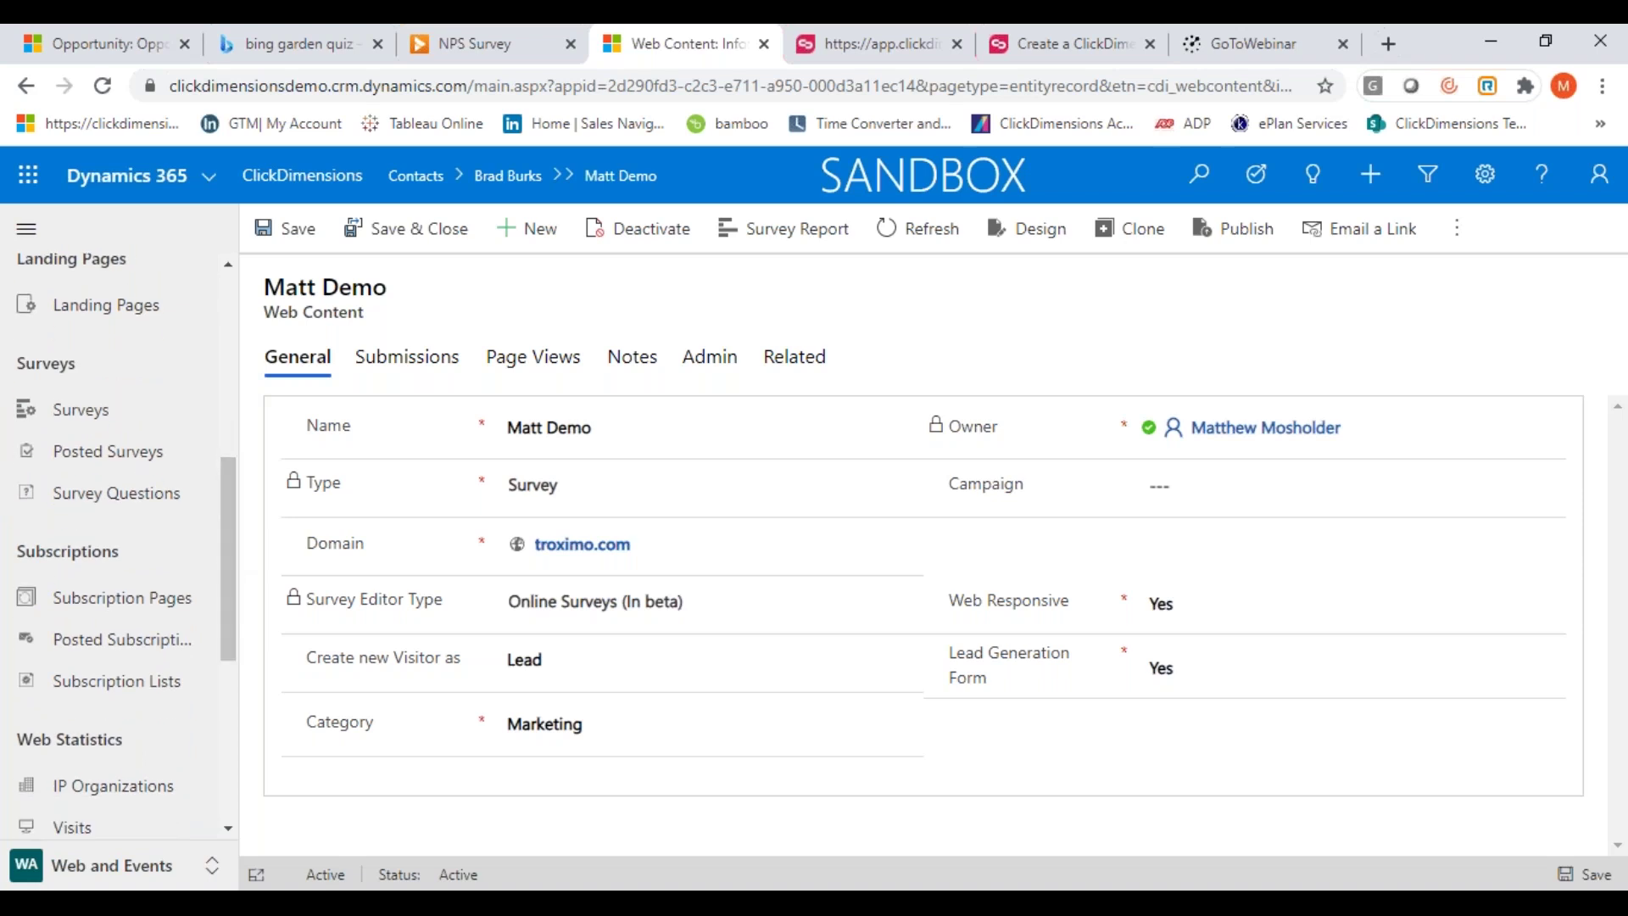
click(73, 428)
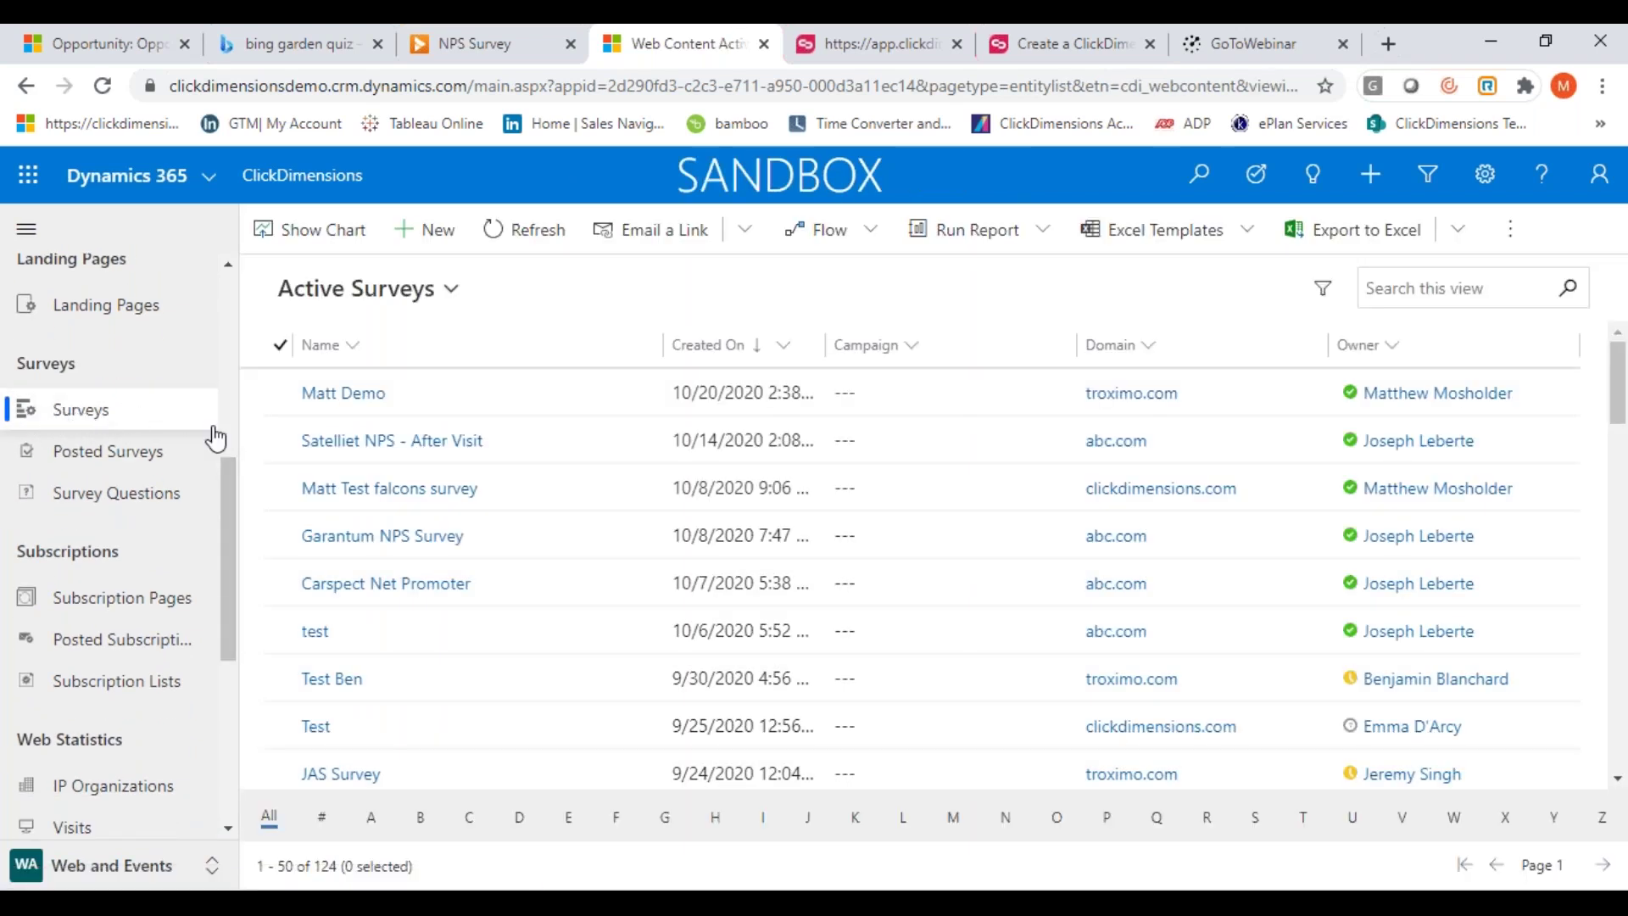
click(344, 500)
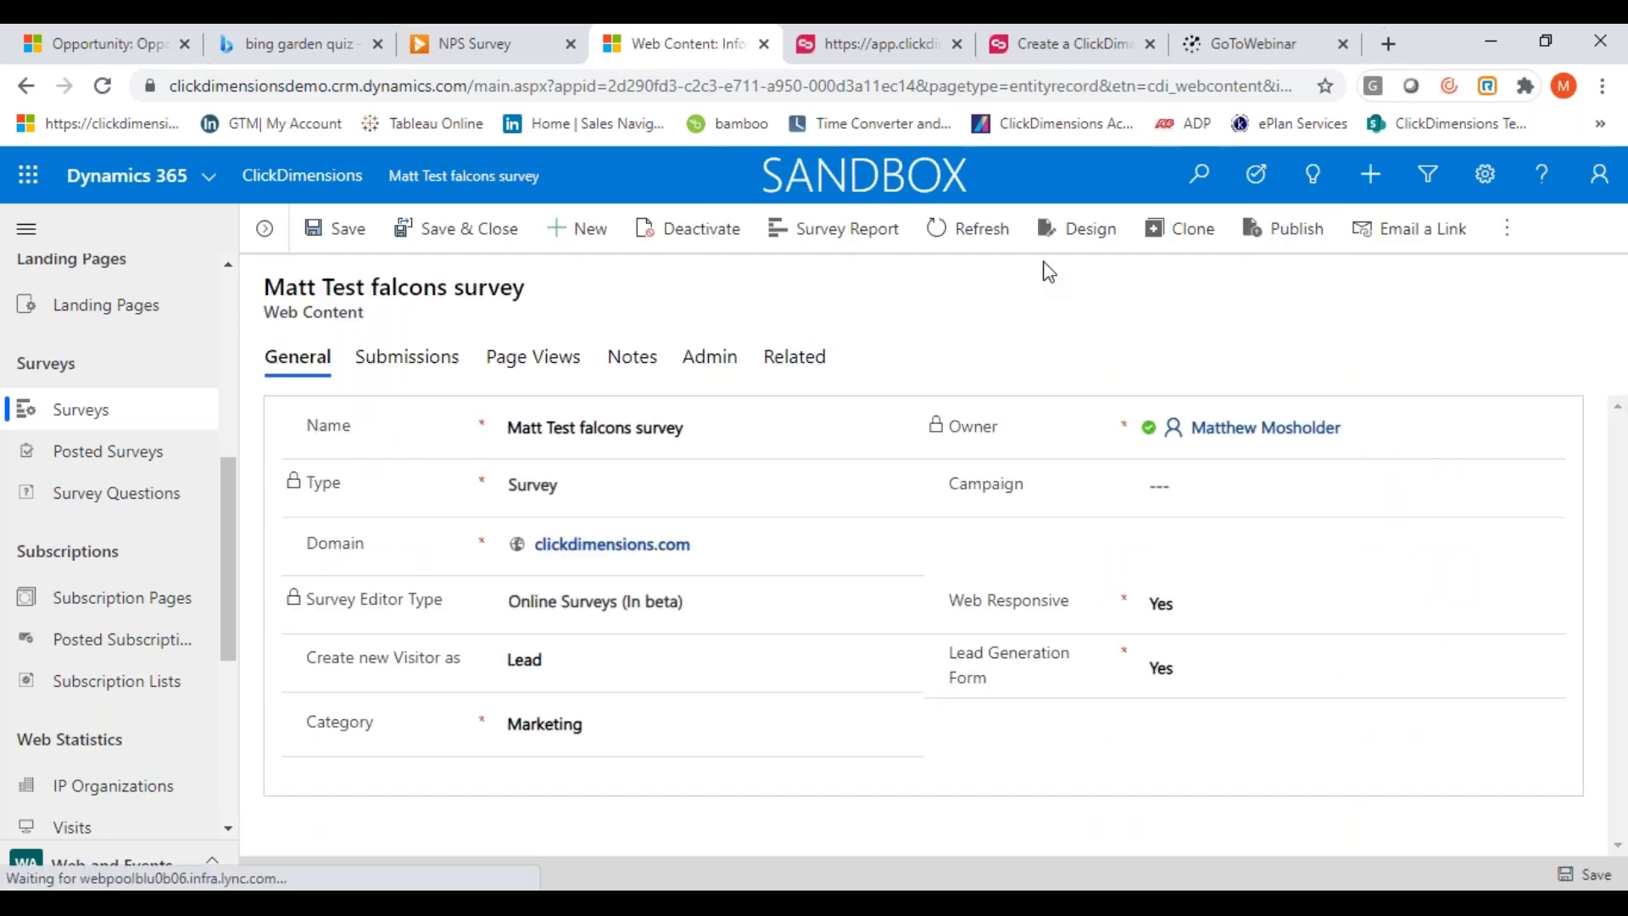
click(835, 256)
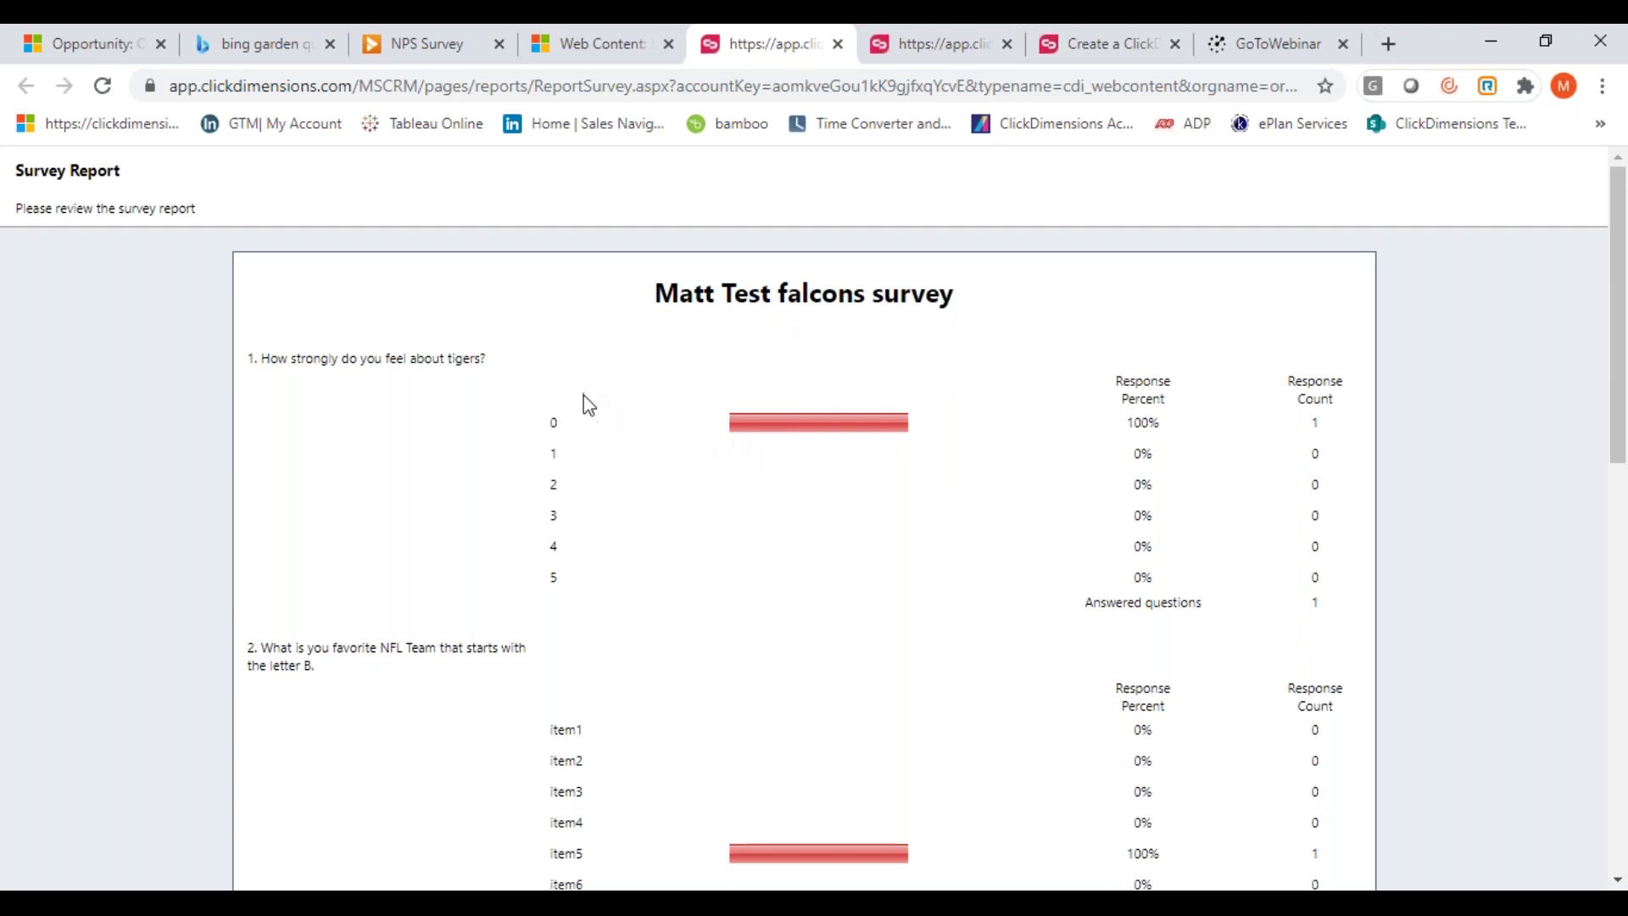
Scroll through the falcons survey report's five question results and back to the top
scroll(952, 576, down, 5)
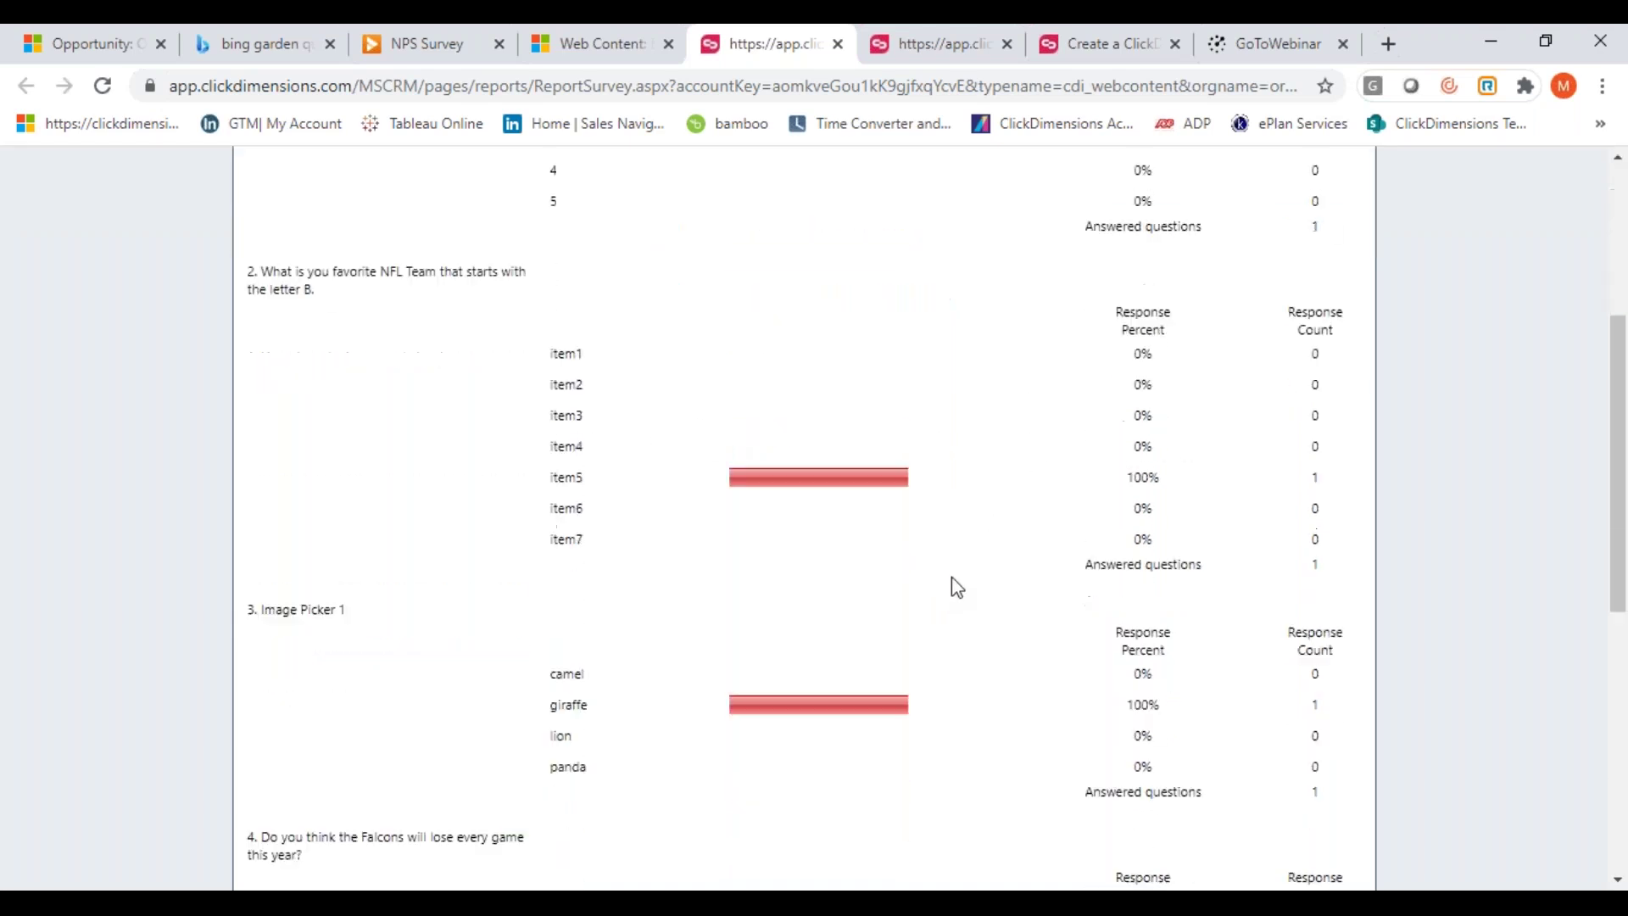
scroll(889, 627, down, 3)
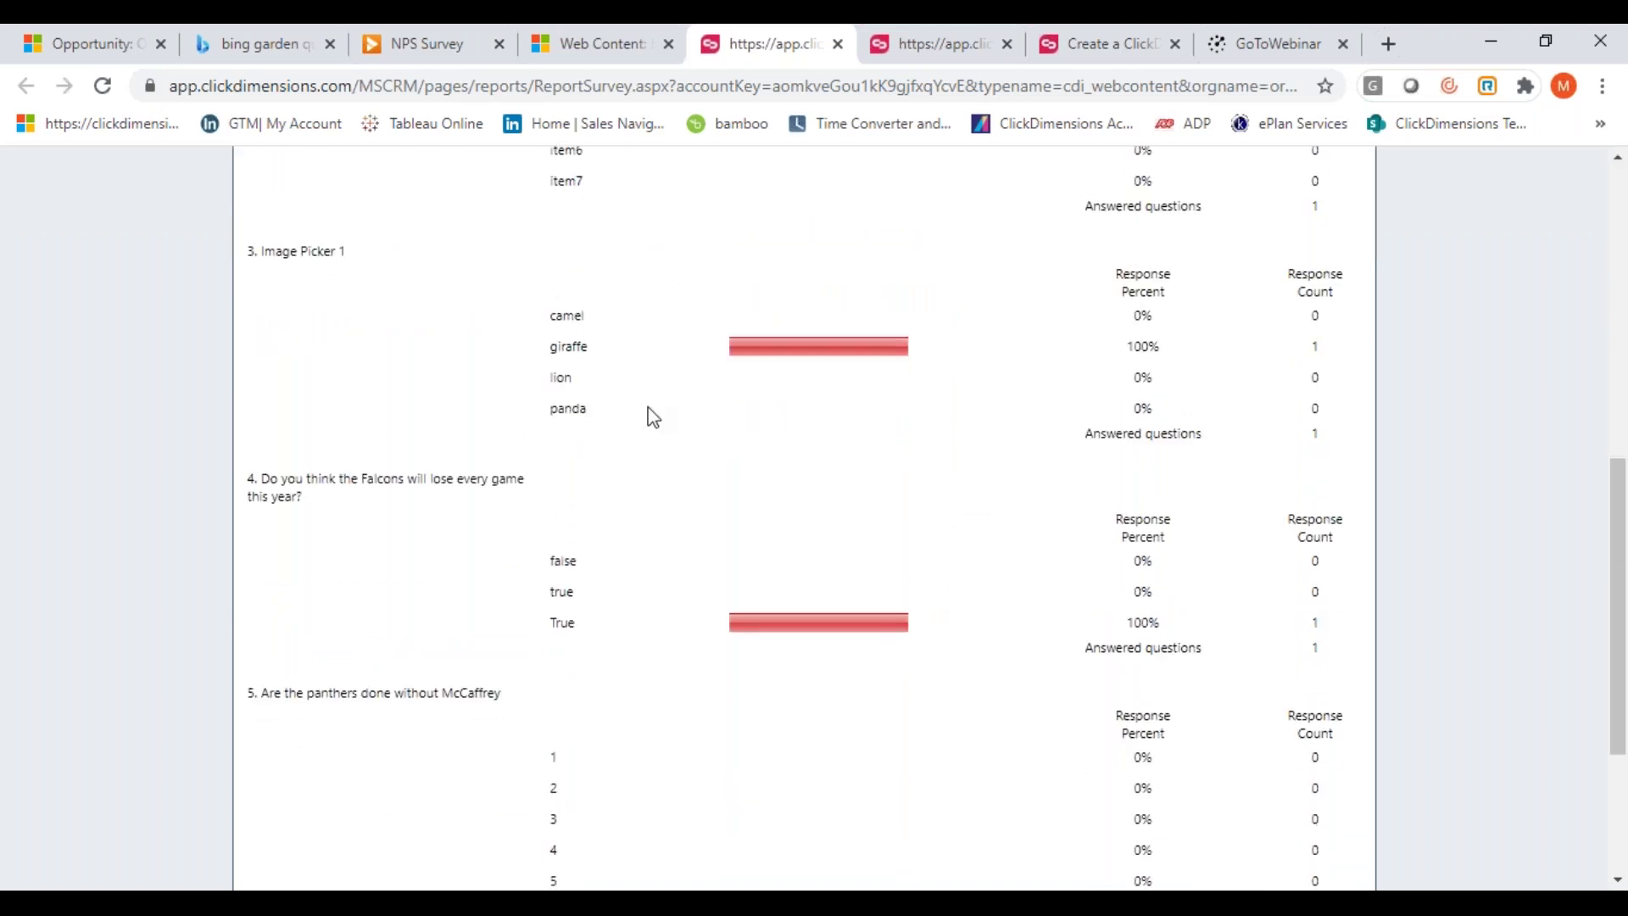
scroll(684, 537, down, 3)
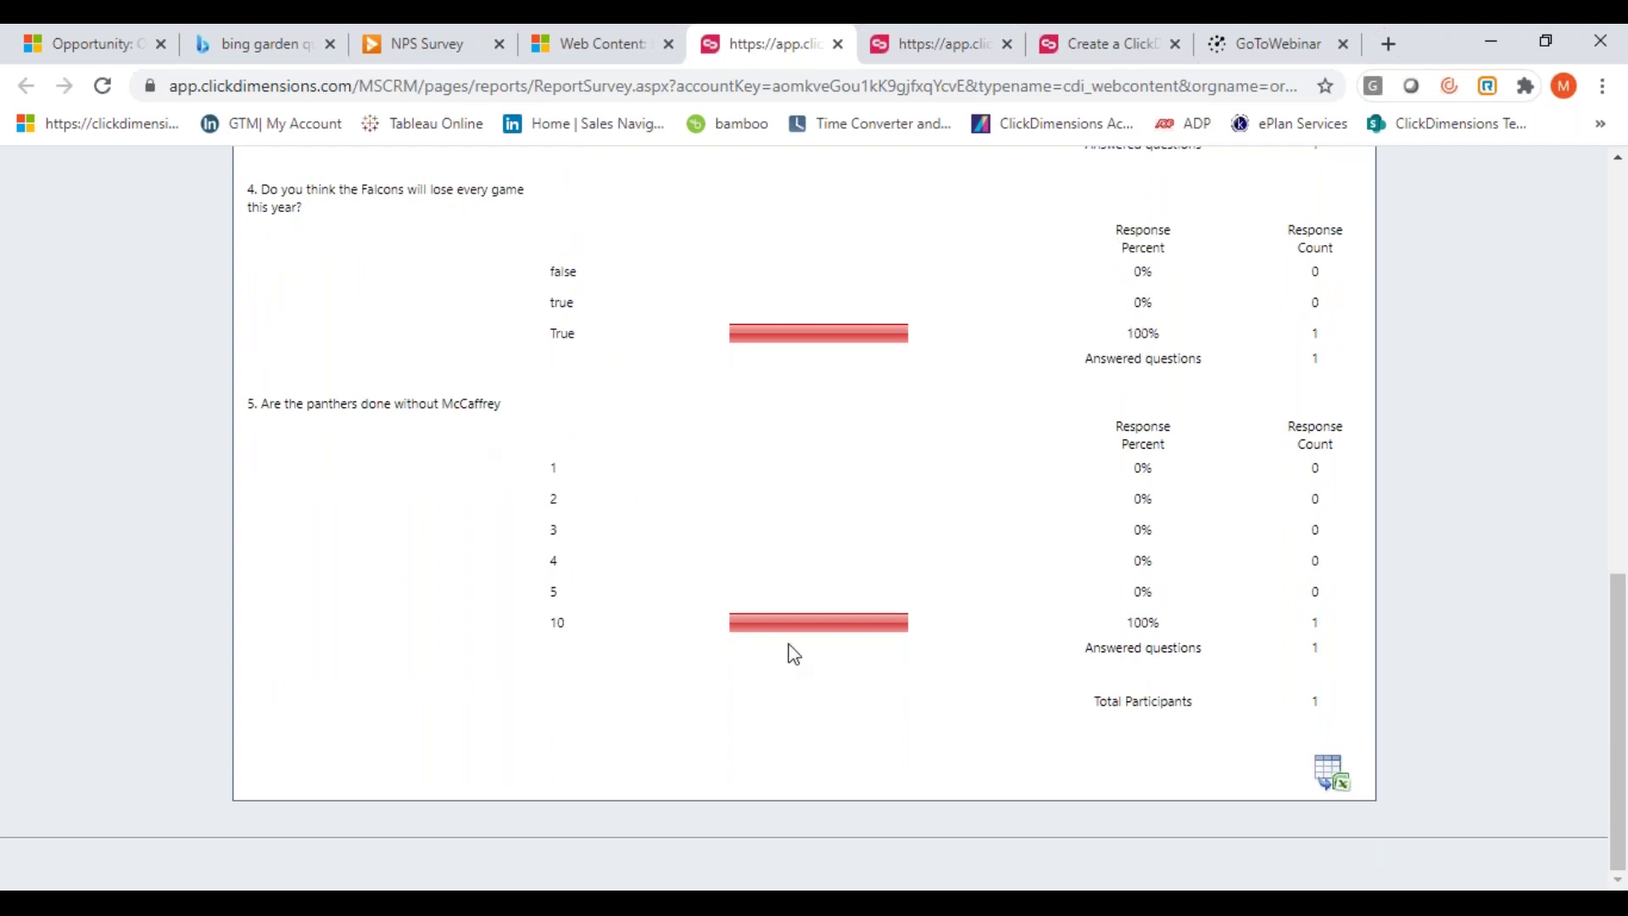
scroll(924, 532, up, 8)
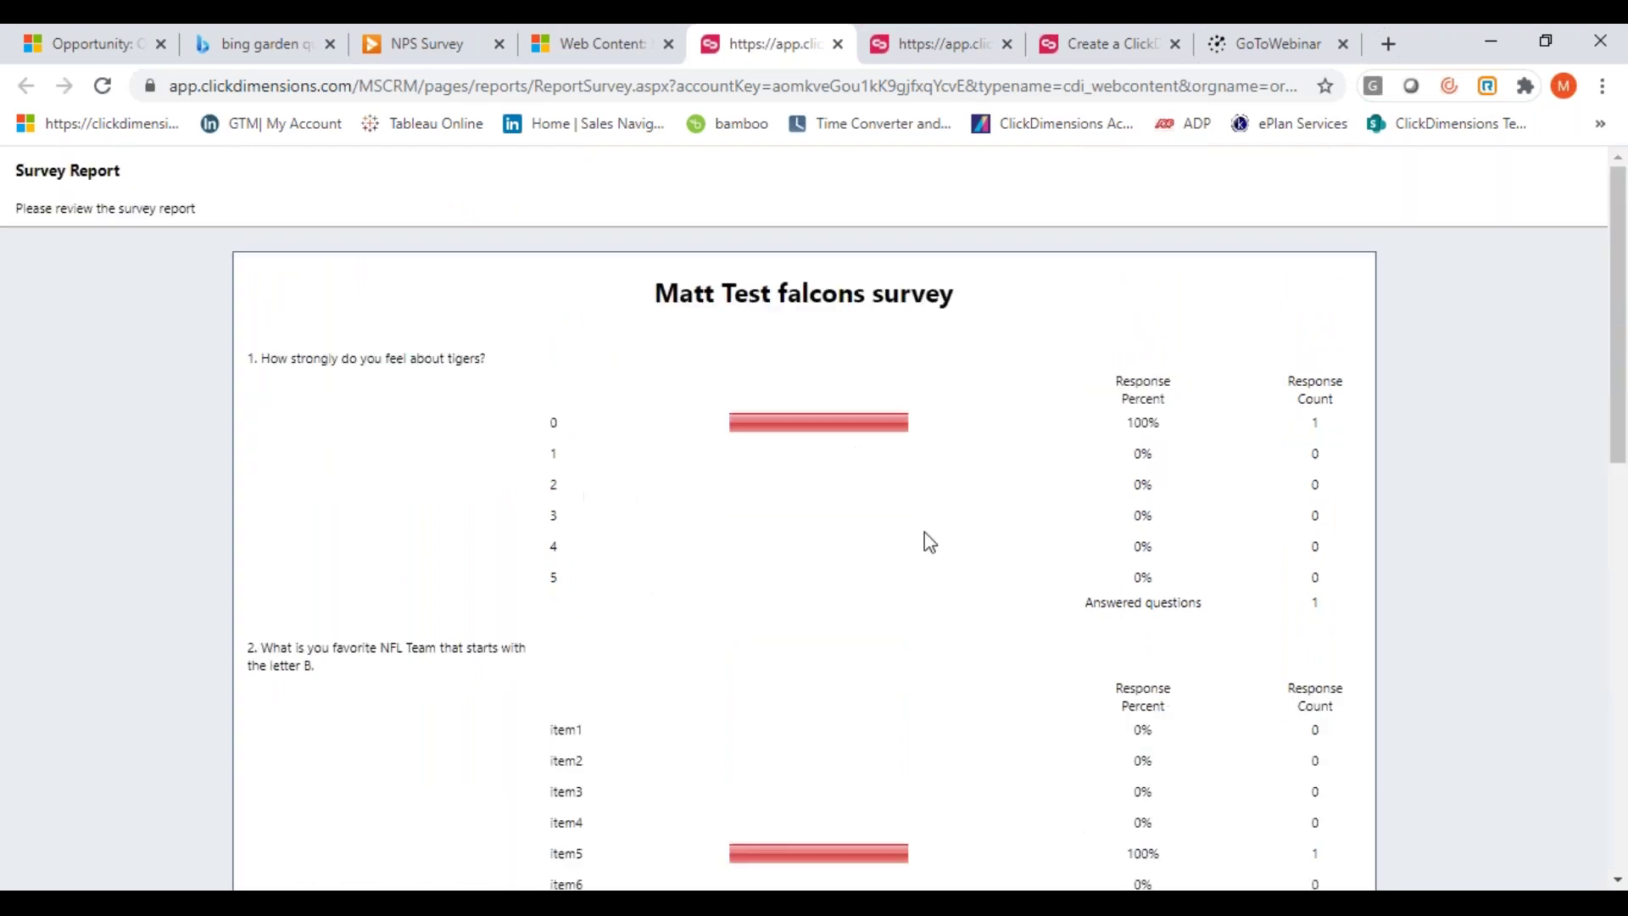
Close the report, open Web Statistics Visits, and scroll the 2653-visit grid sideways
click(836, 44)
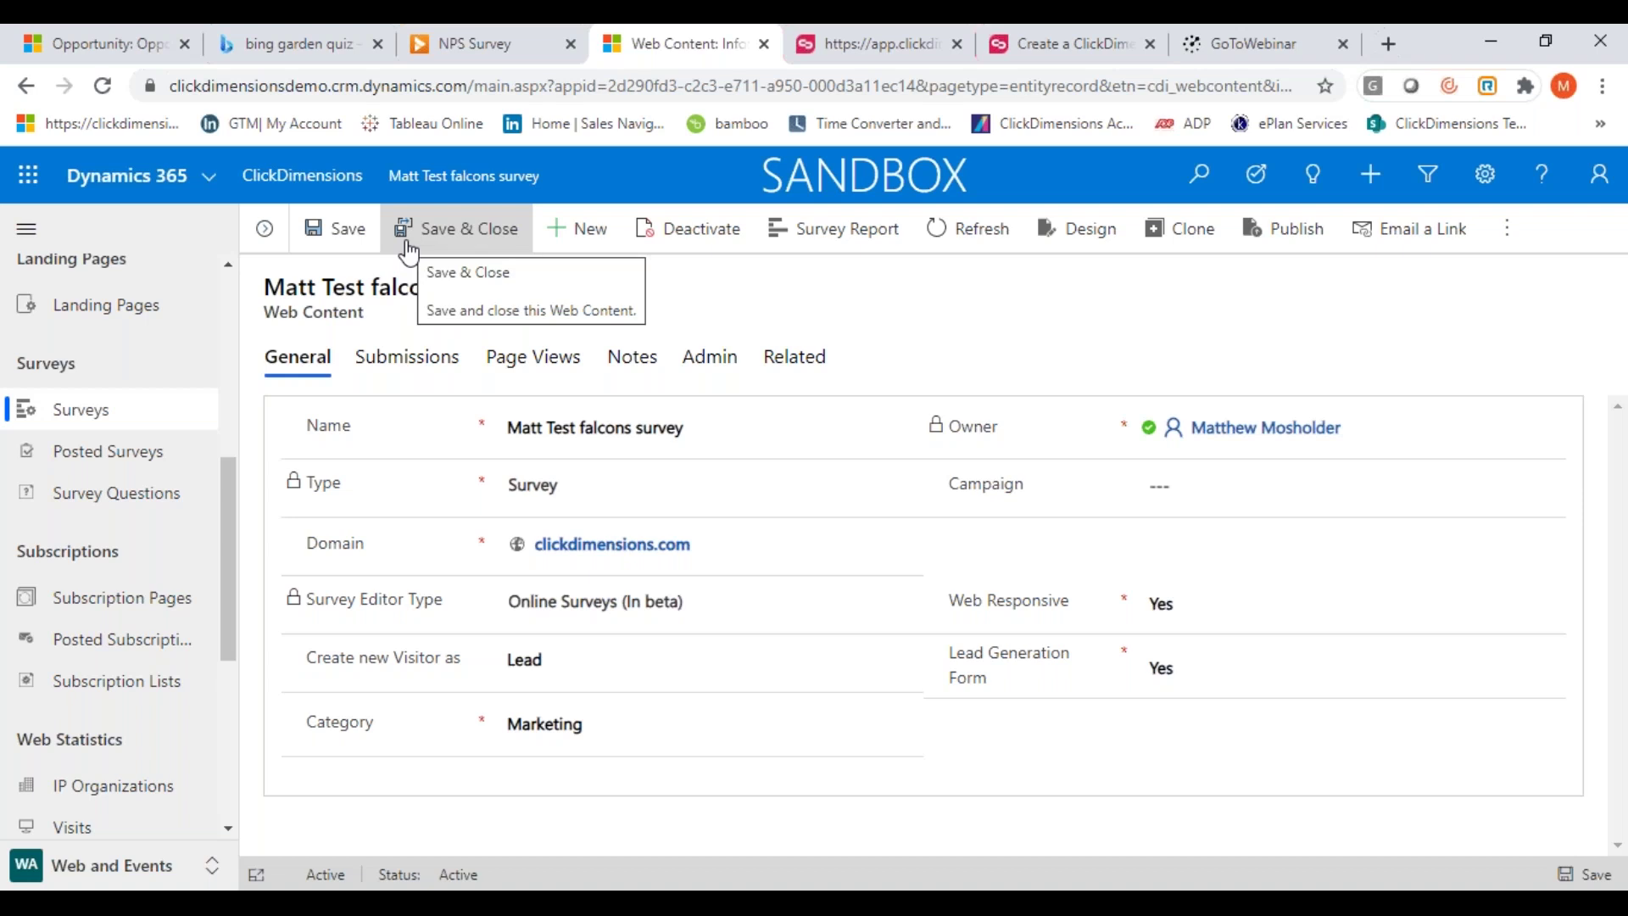
drag(227, 465, 227, 606)
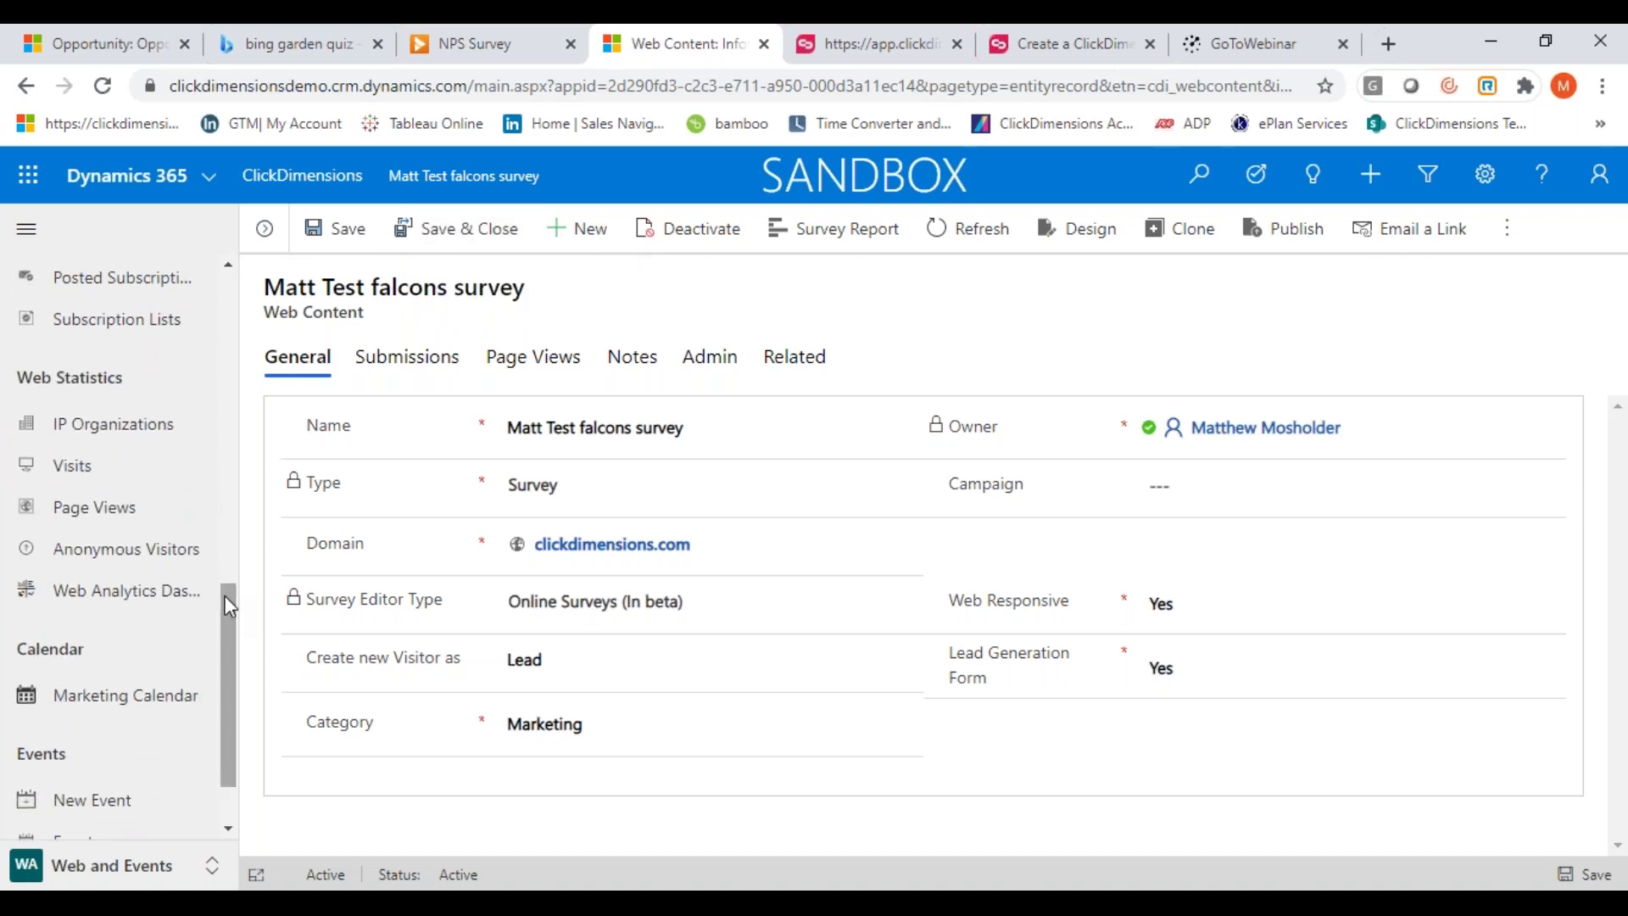
click(108, 471)
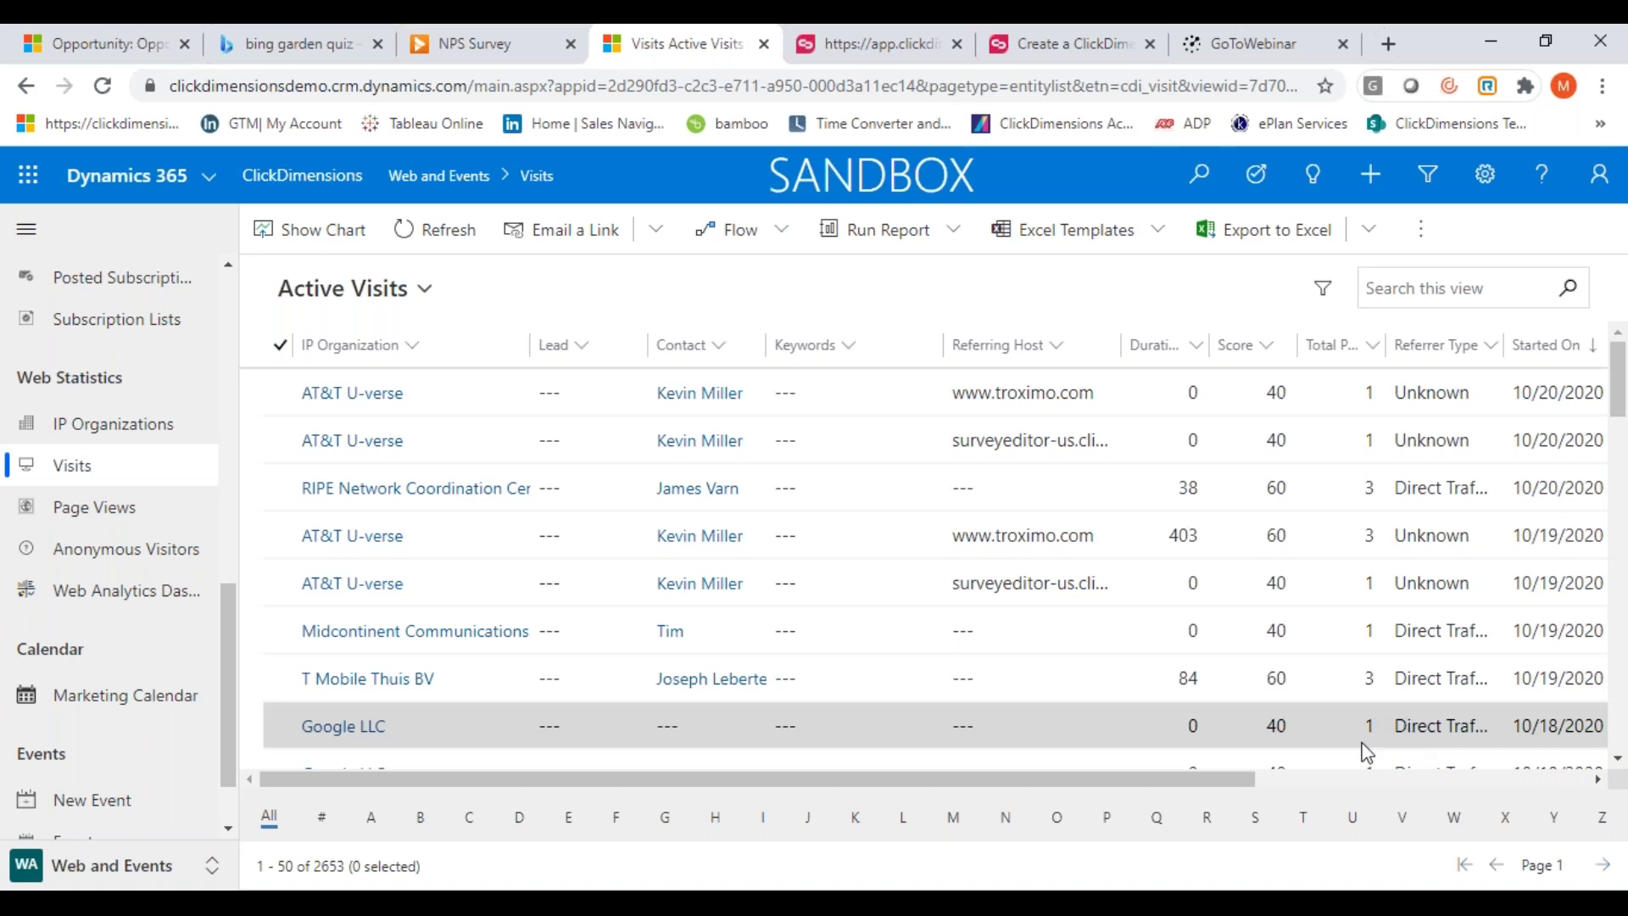
drag(1235, 778, 736, 755)
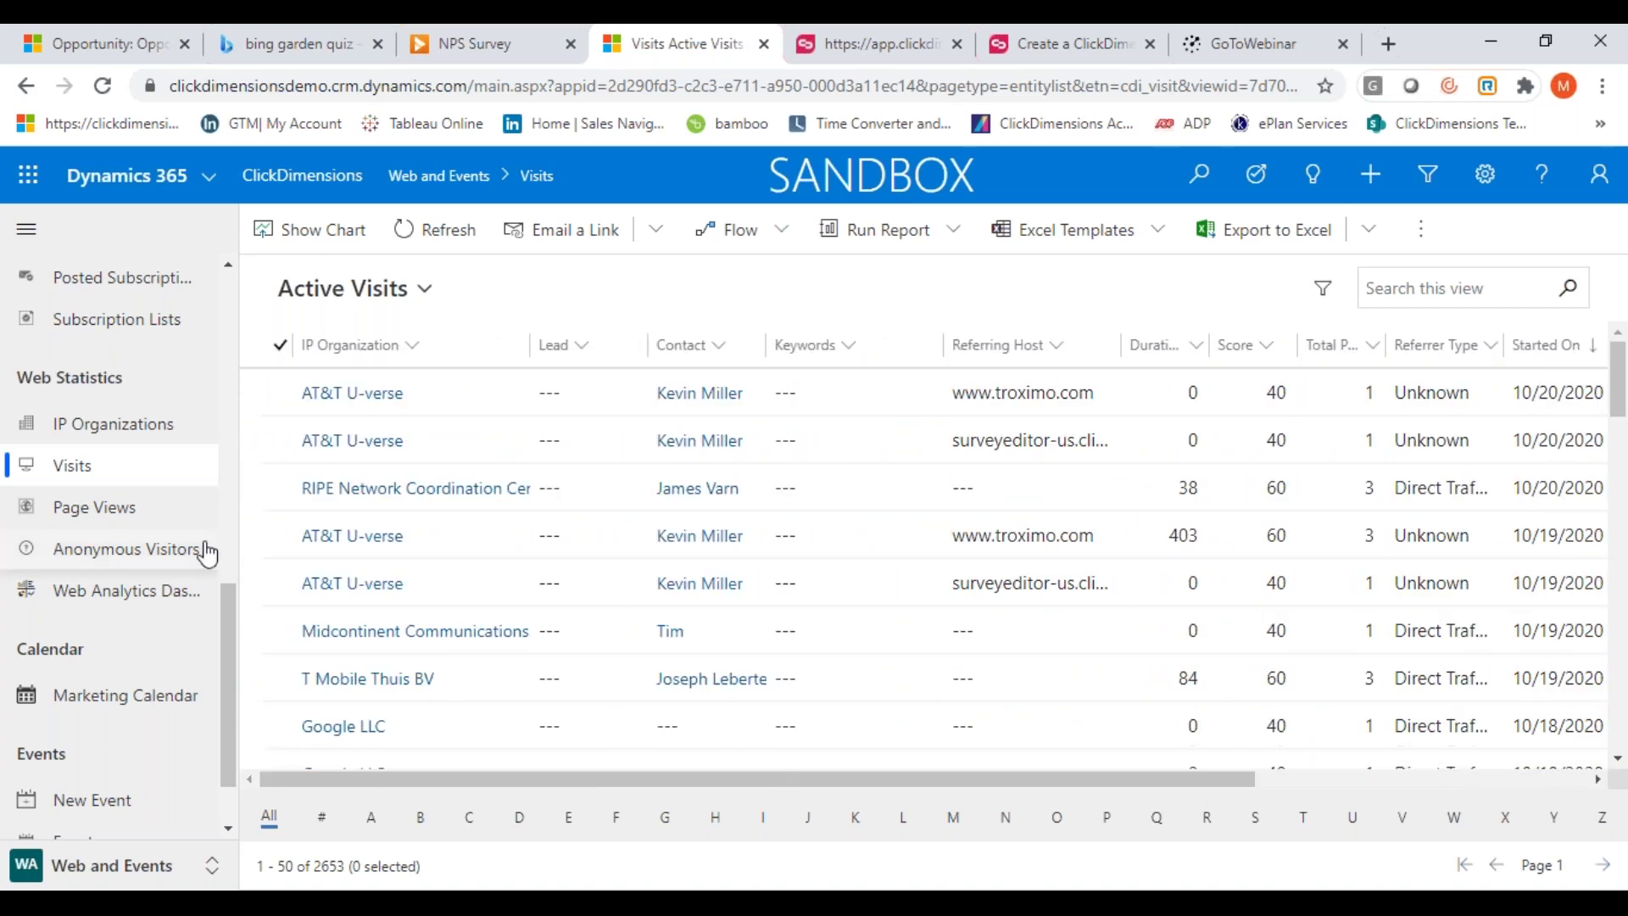
Open Active Page Views and scroll across the page title, type, duration, score and browser columns
click(64, 513)
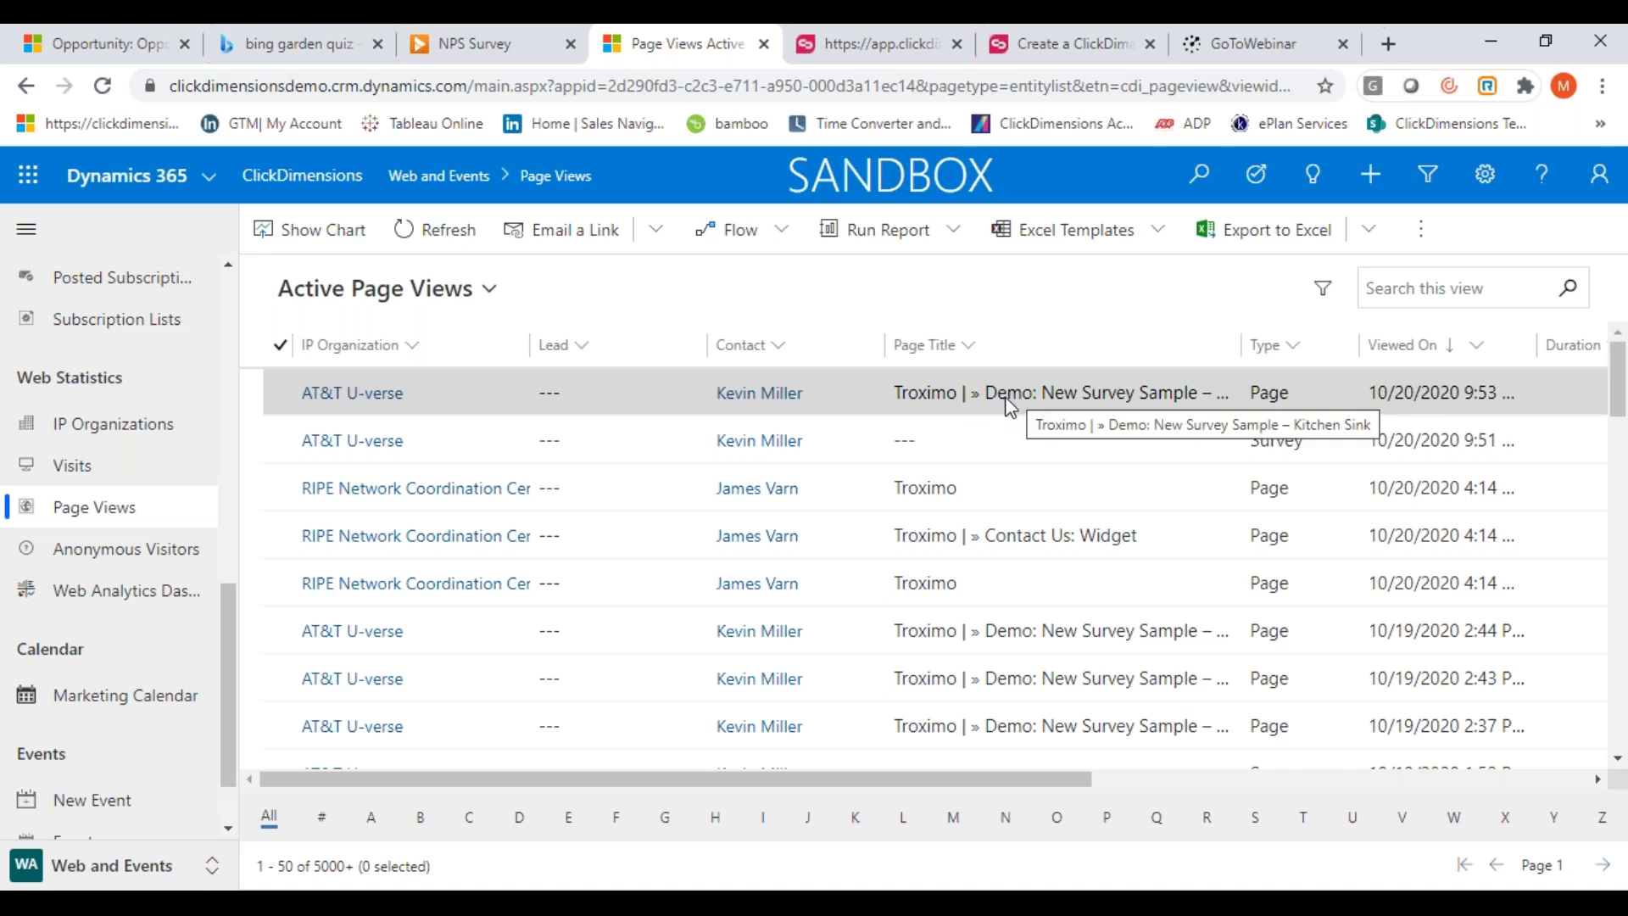
drag(954, 775, 1275, 776)
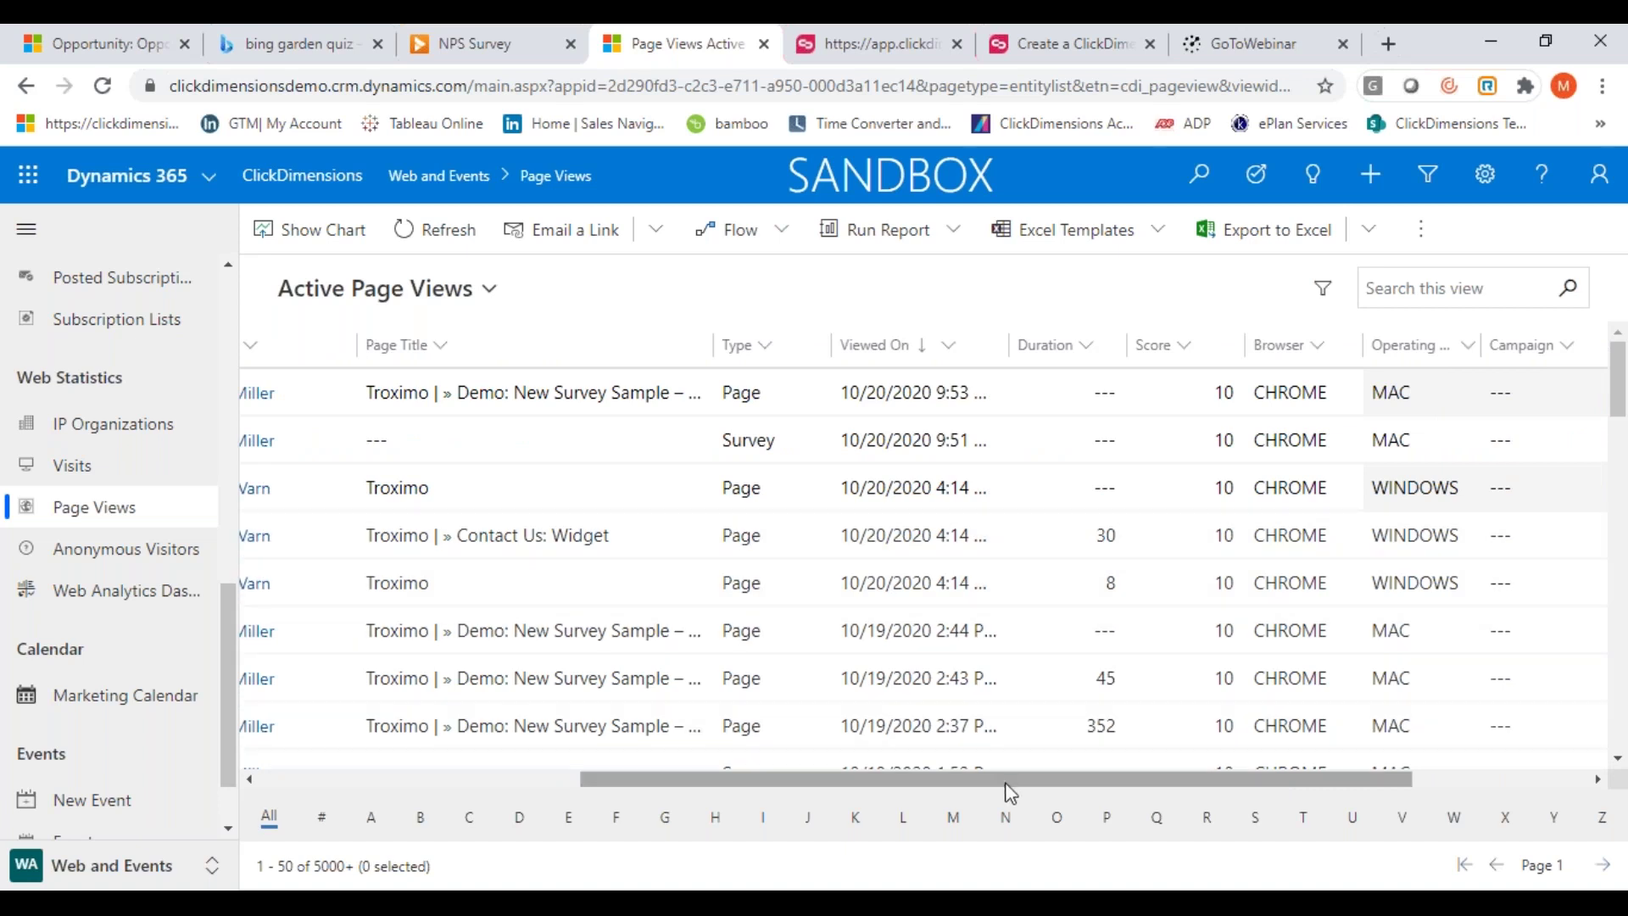
drag(1009, 784, 678, 776)
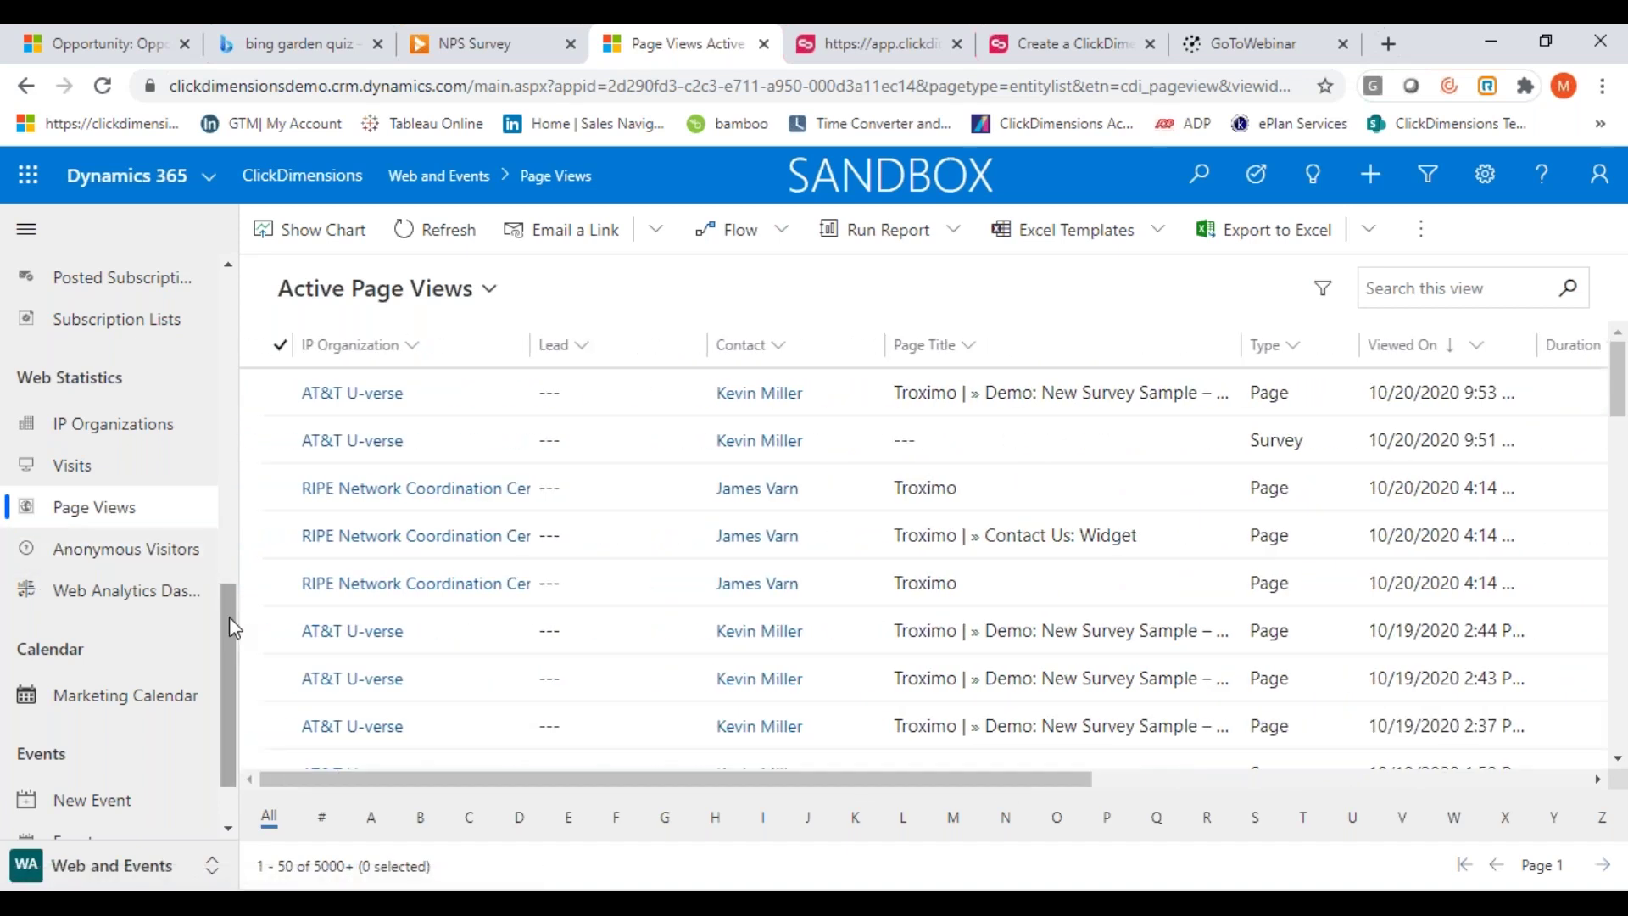
drag(230, 618, 222, 702)
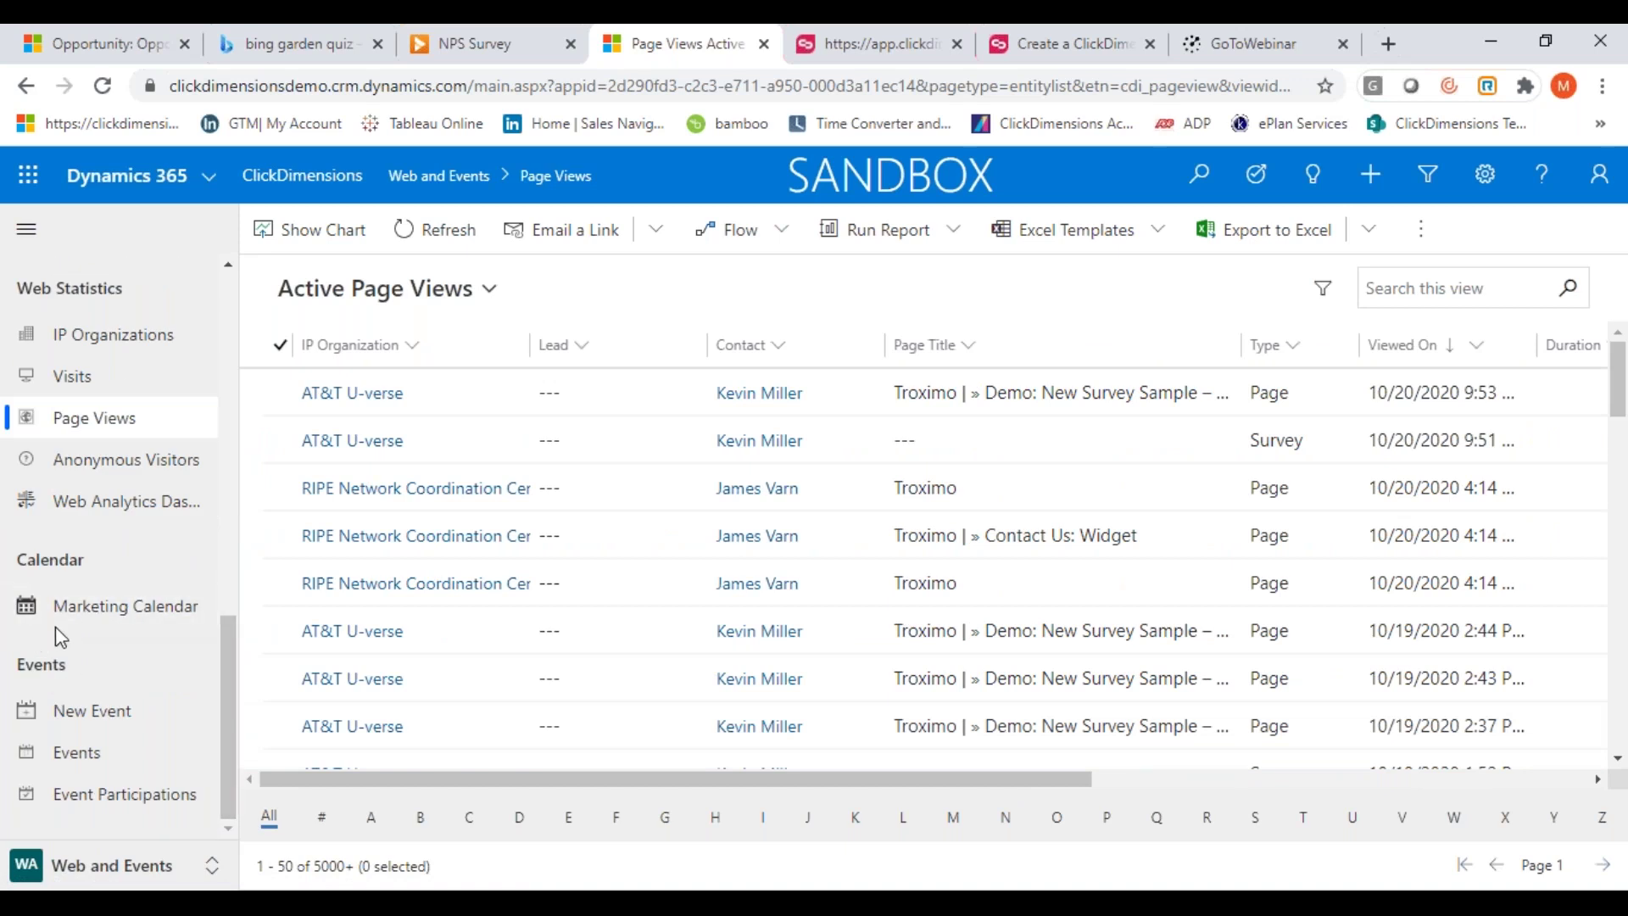
Start a new event, enter its name, and set the scheduled start to 10/24/2020
click(103, 728)
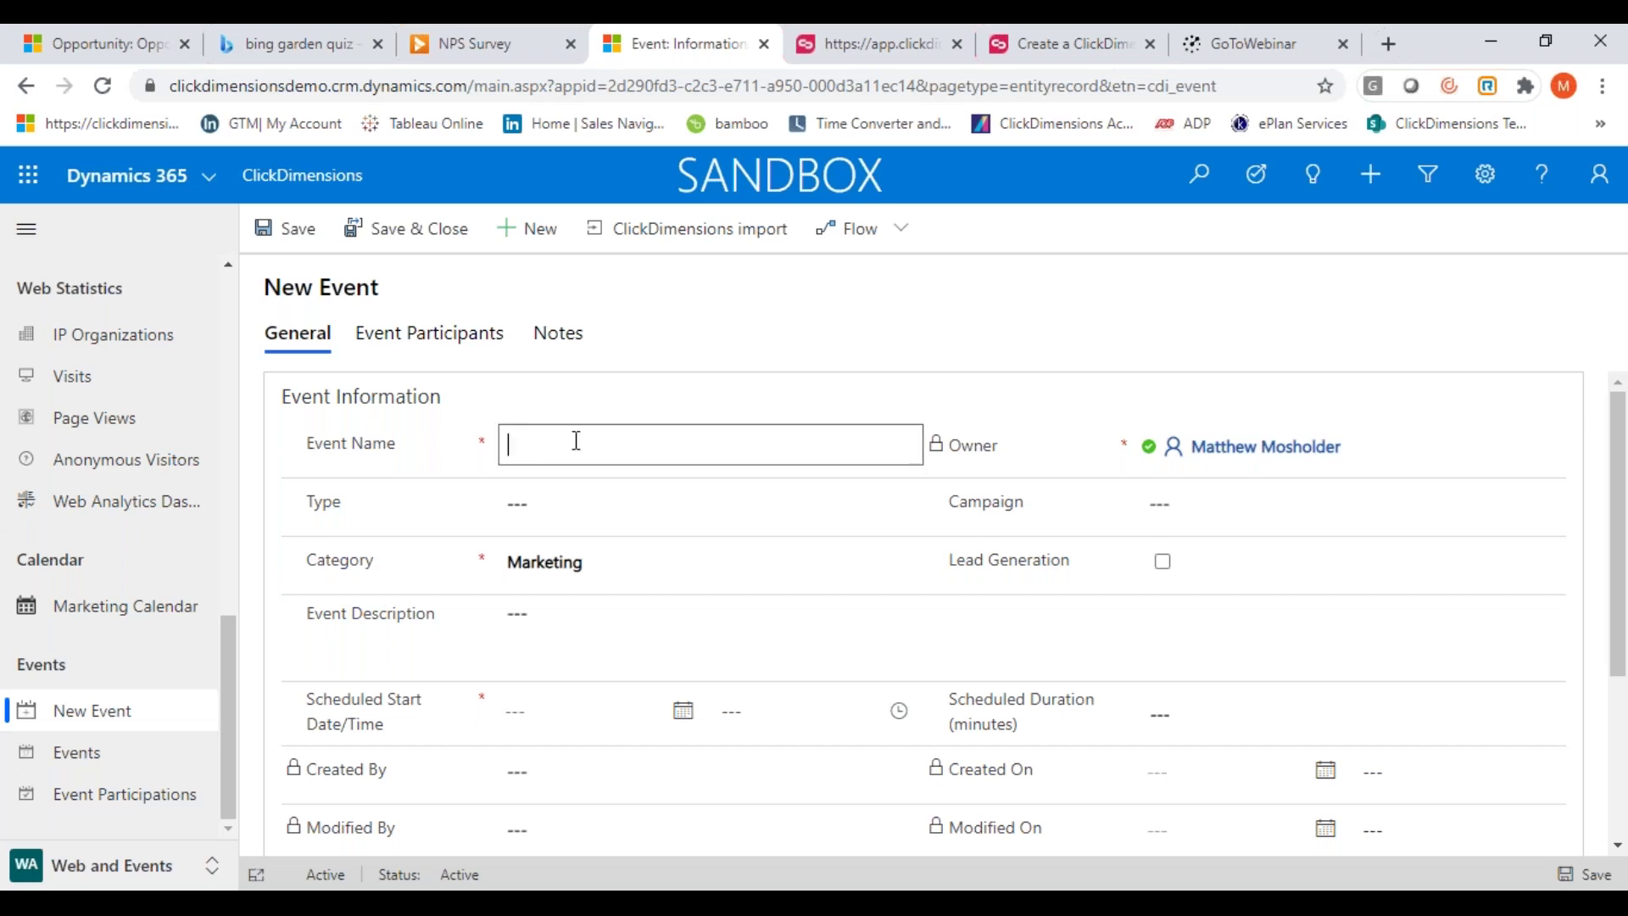
text(Matt M Demo)
click(676, 719)
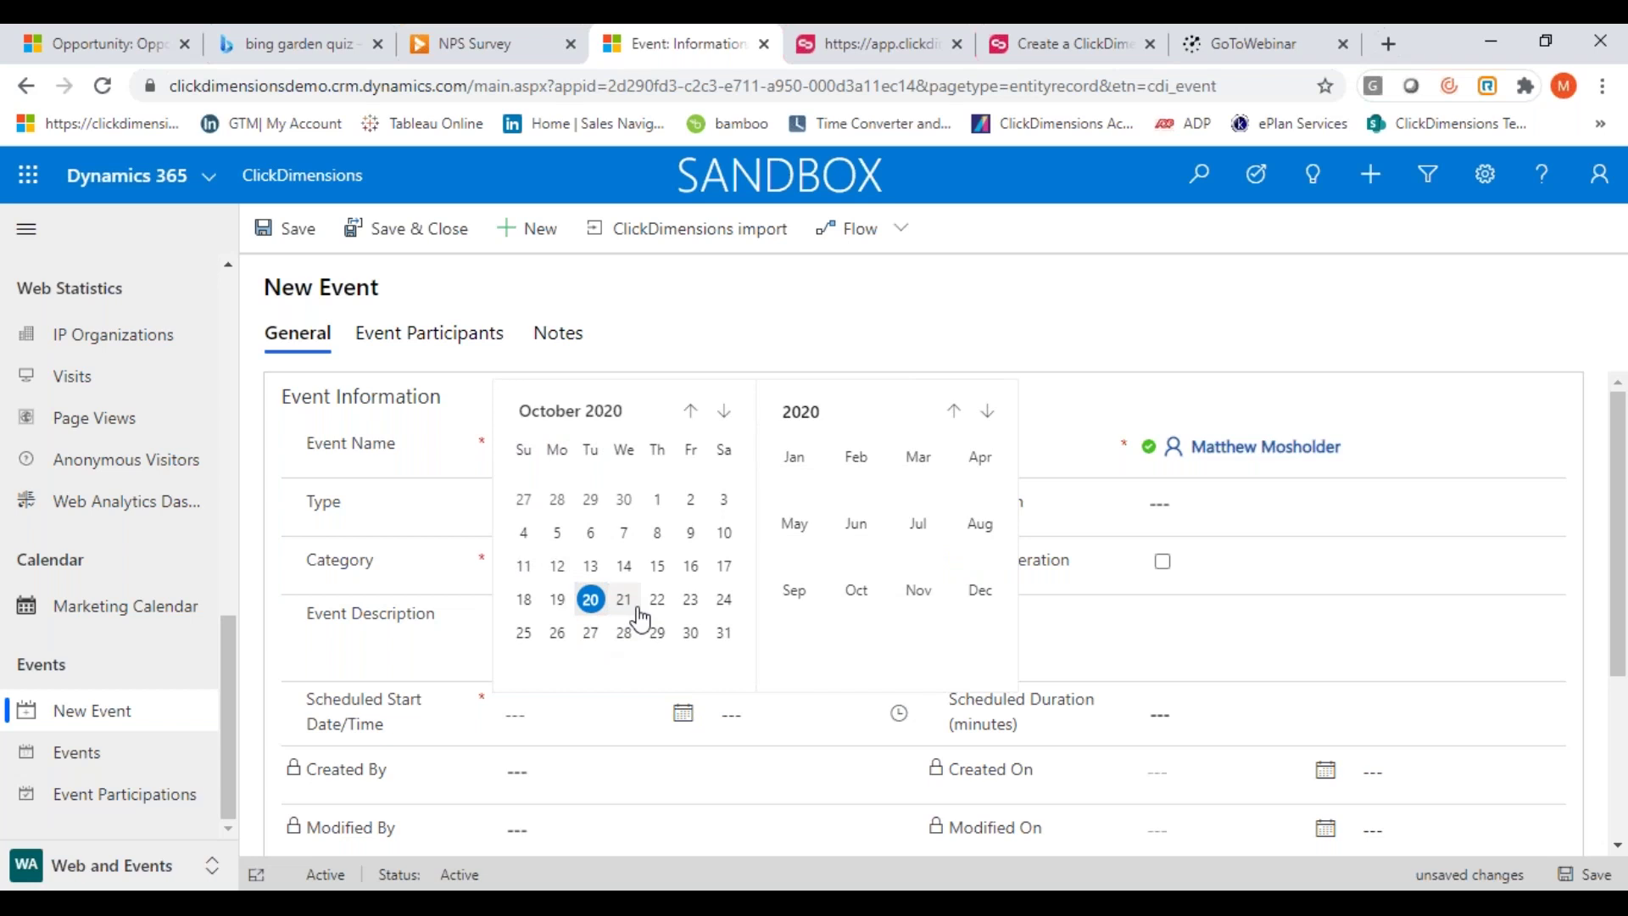
click(722, 602)
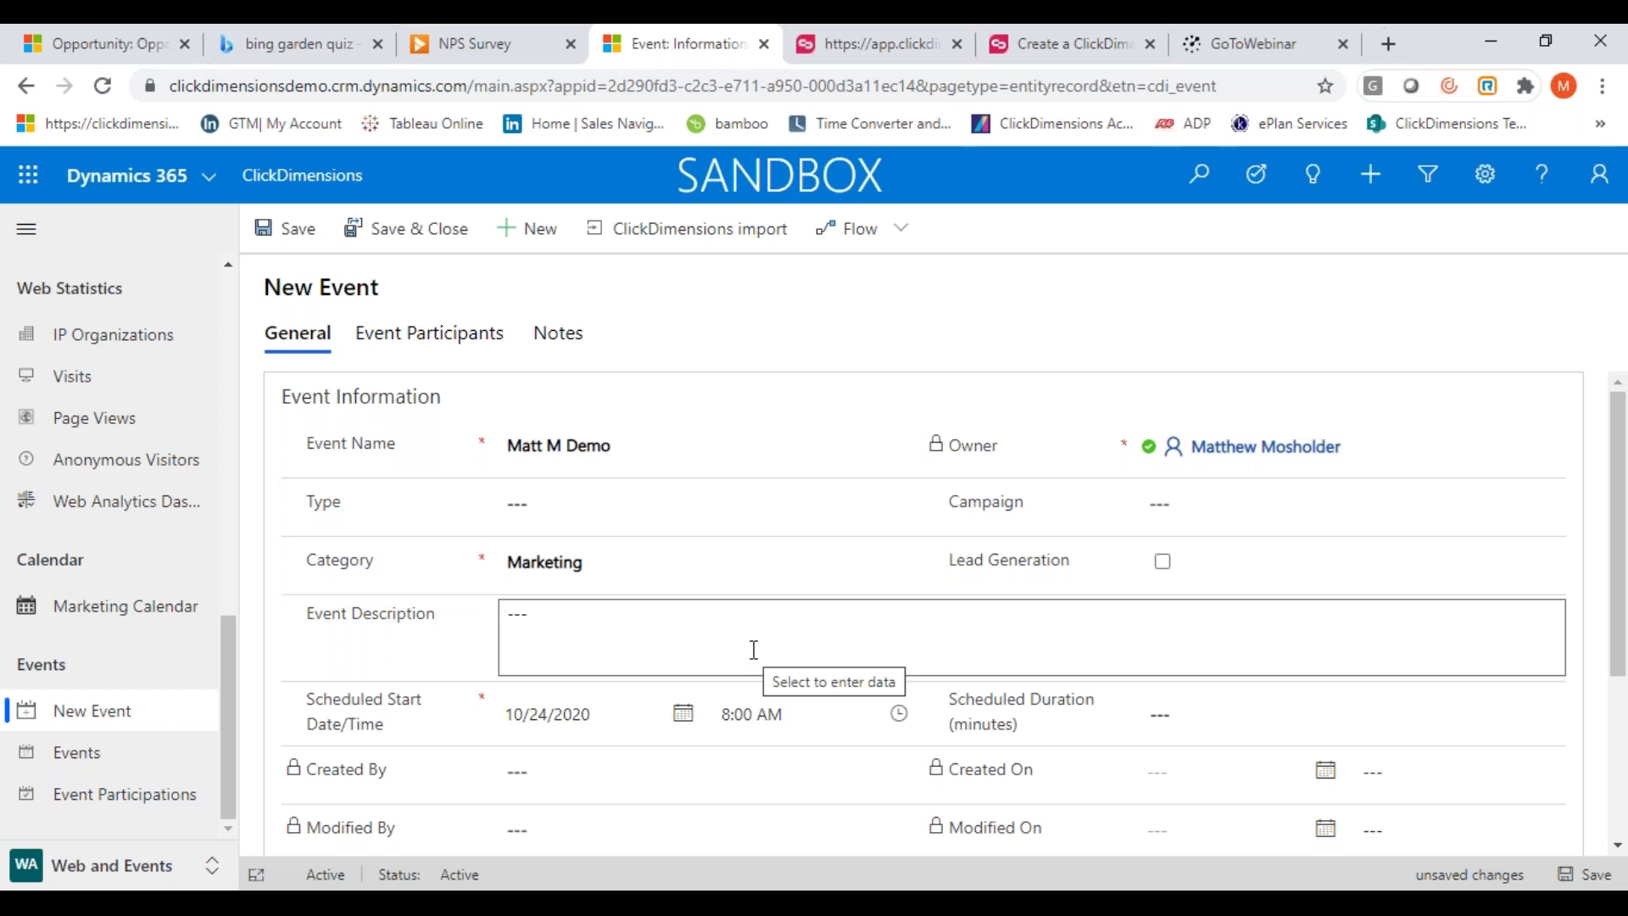
Mark the event for lead generation, then head to Events, triggering the unsaved-changes prompt
drag(1622, 528, 1621, 640)
drag(1618, 539, 1619, 467)
click(1162, 490)
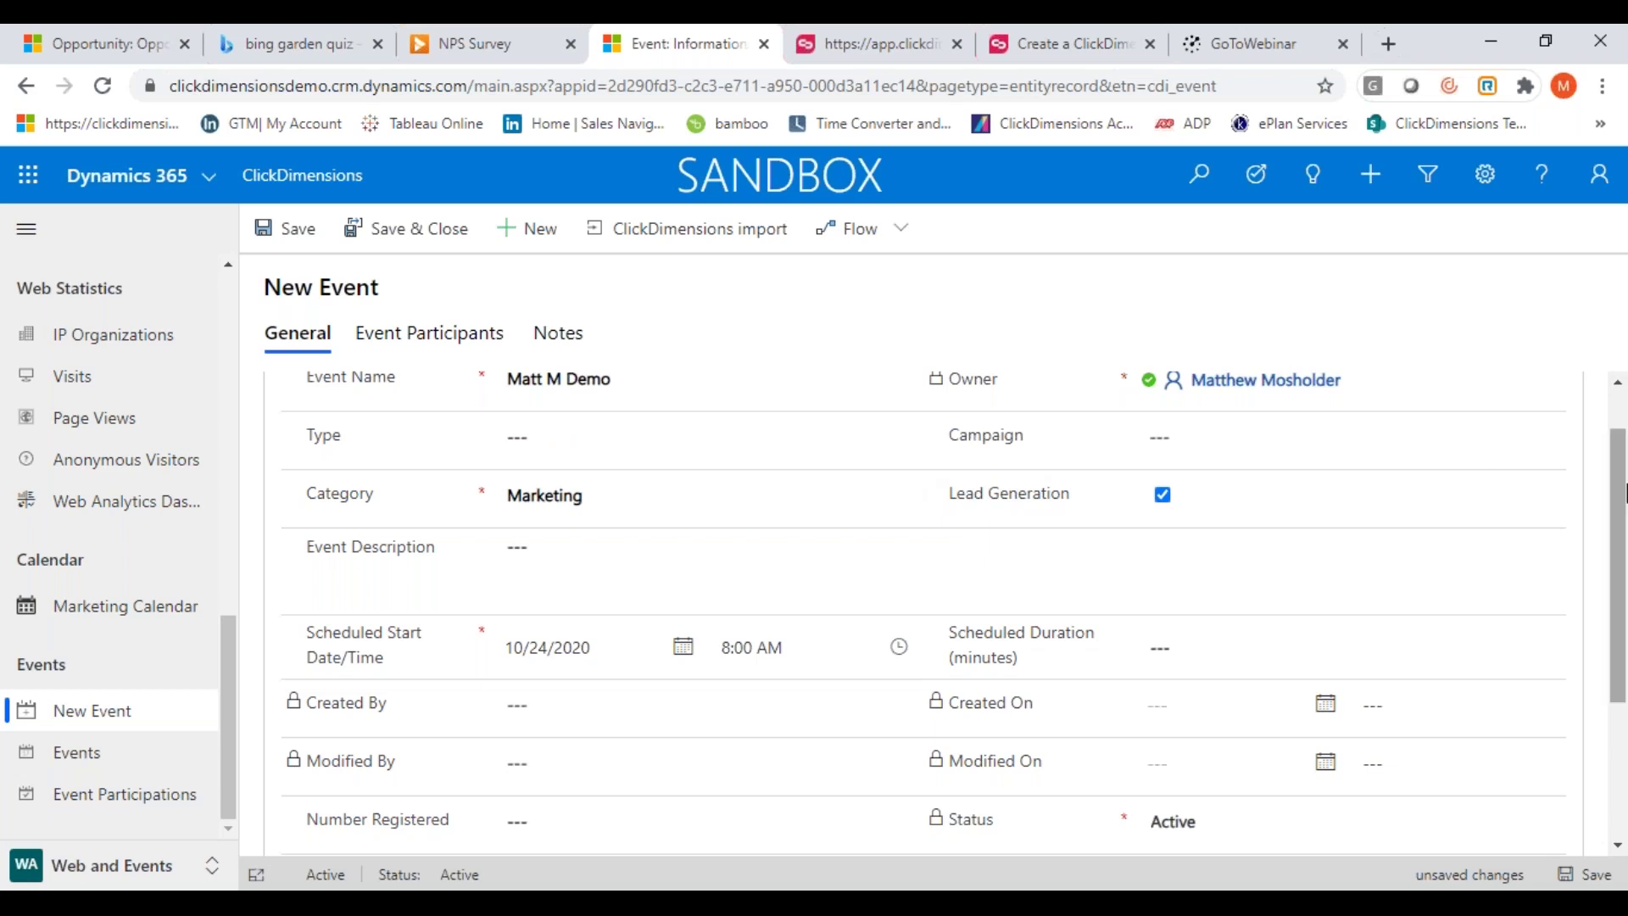
drag(1613, 509, 1611, 658)
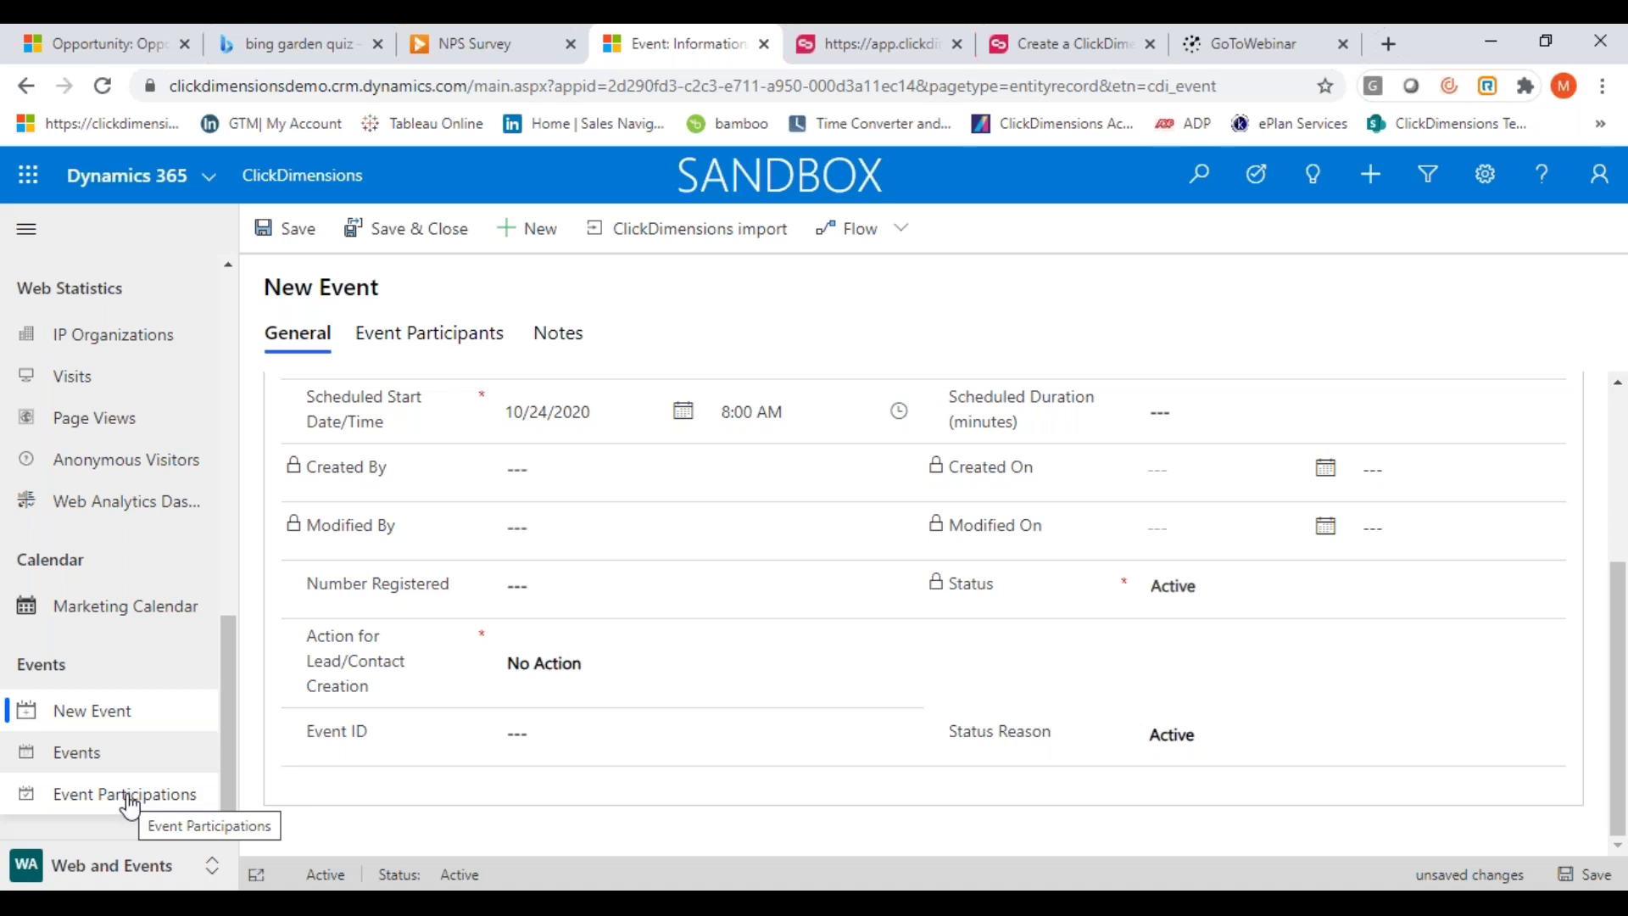
click(70, 763)
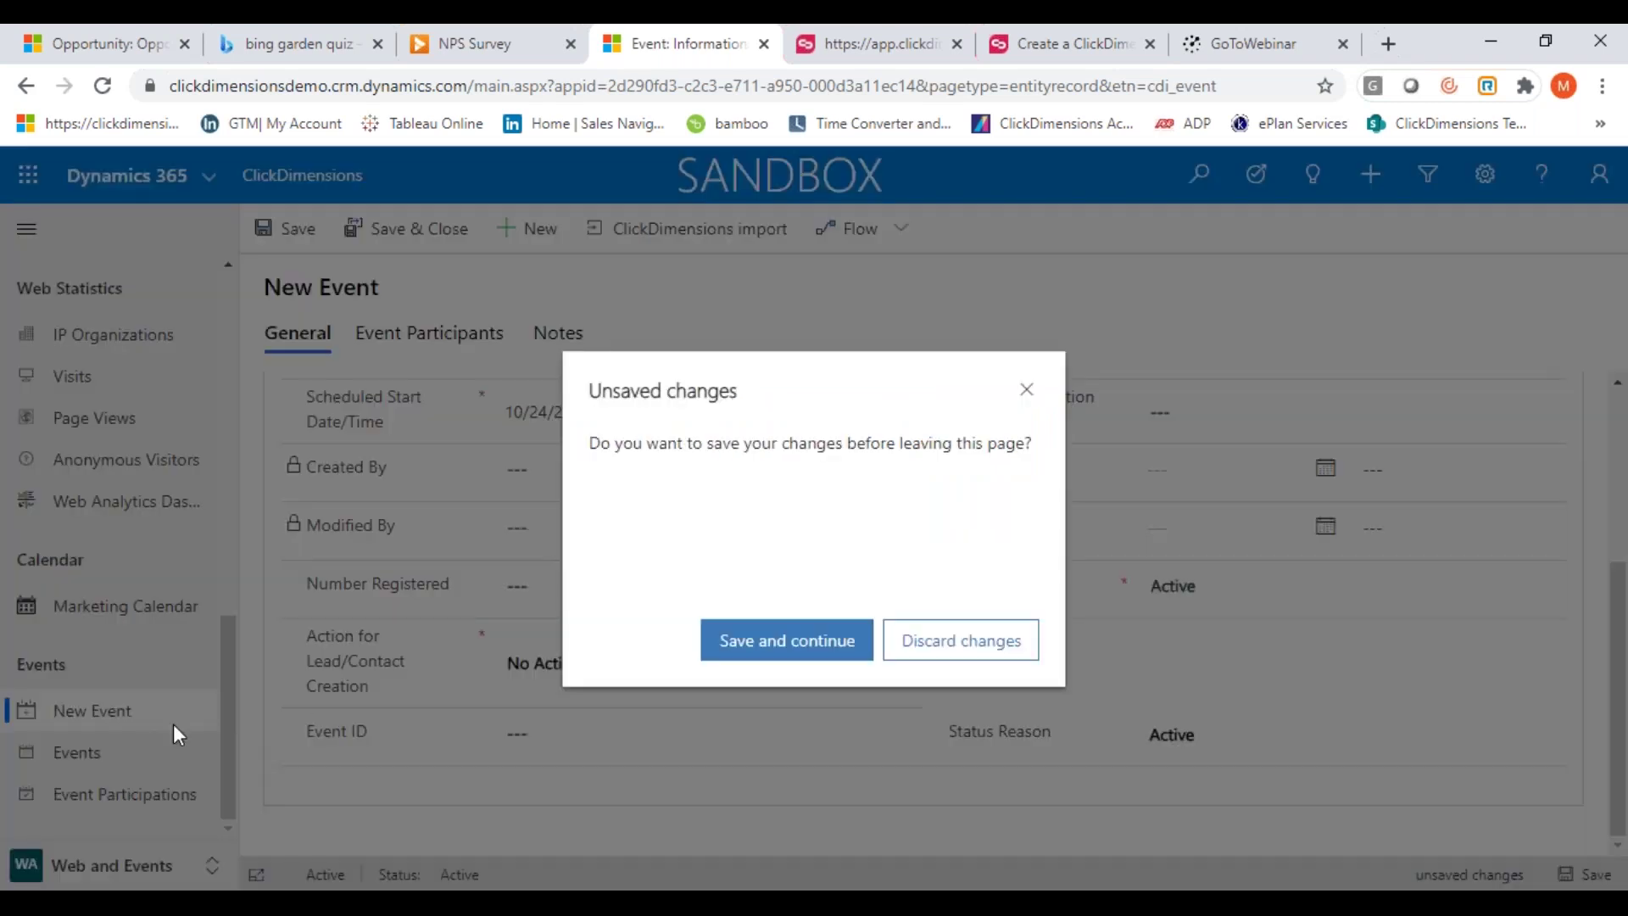
Discard the new event, then review the birthday Conference event's empty participant list and general details
click(935, 642)
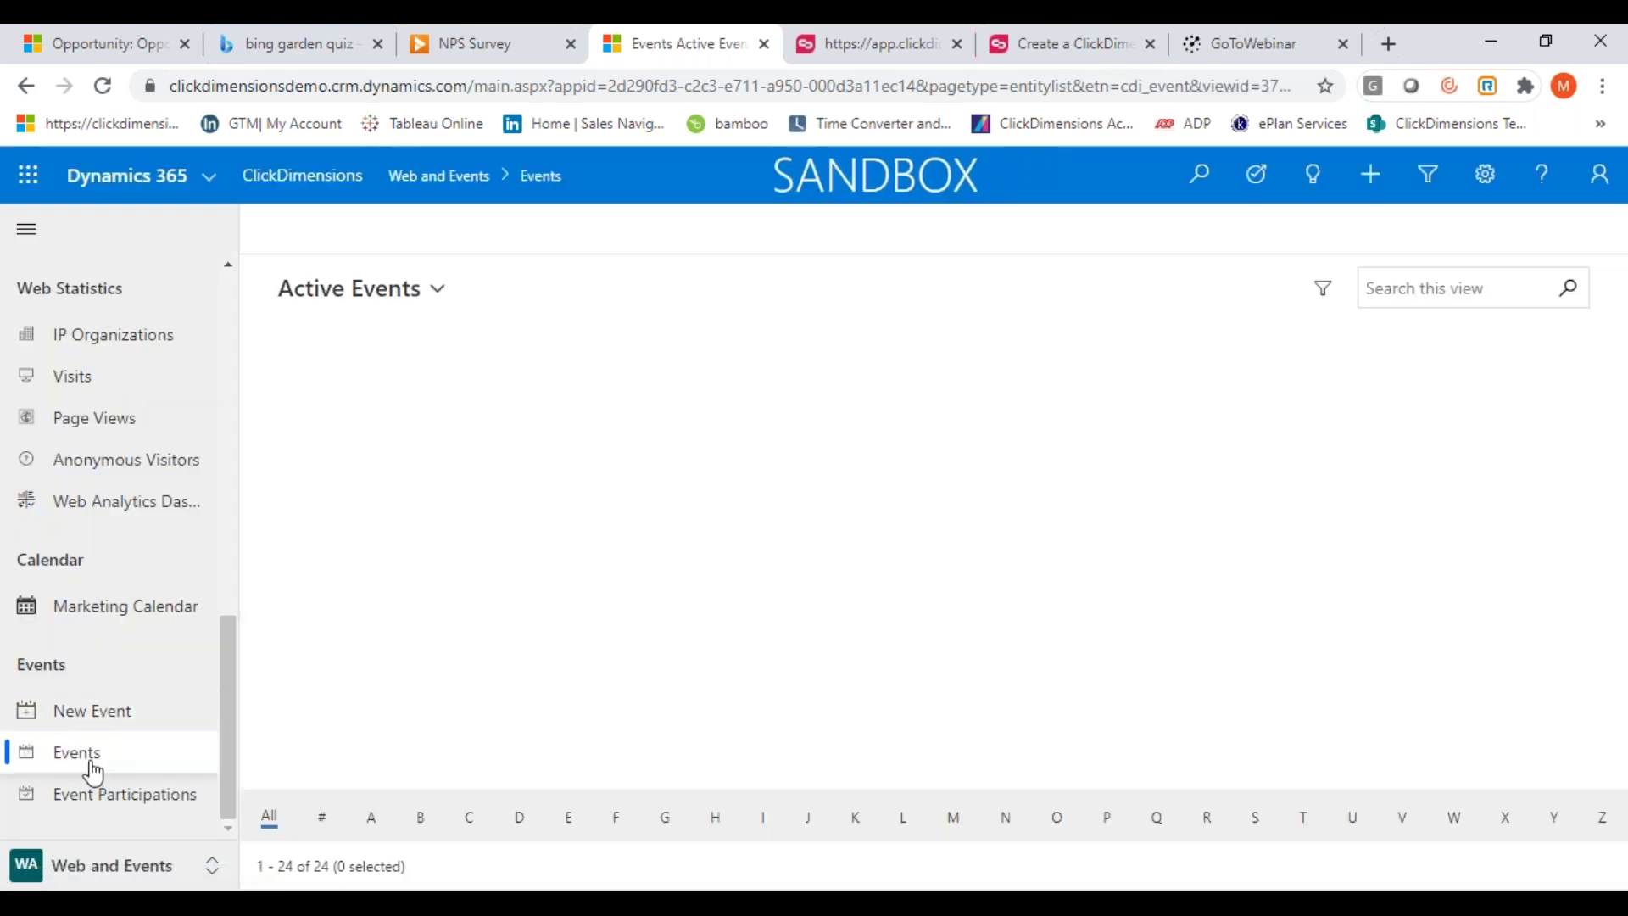
click(374, 454)
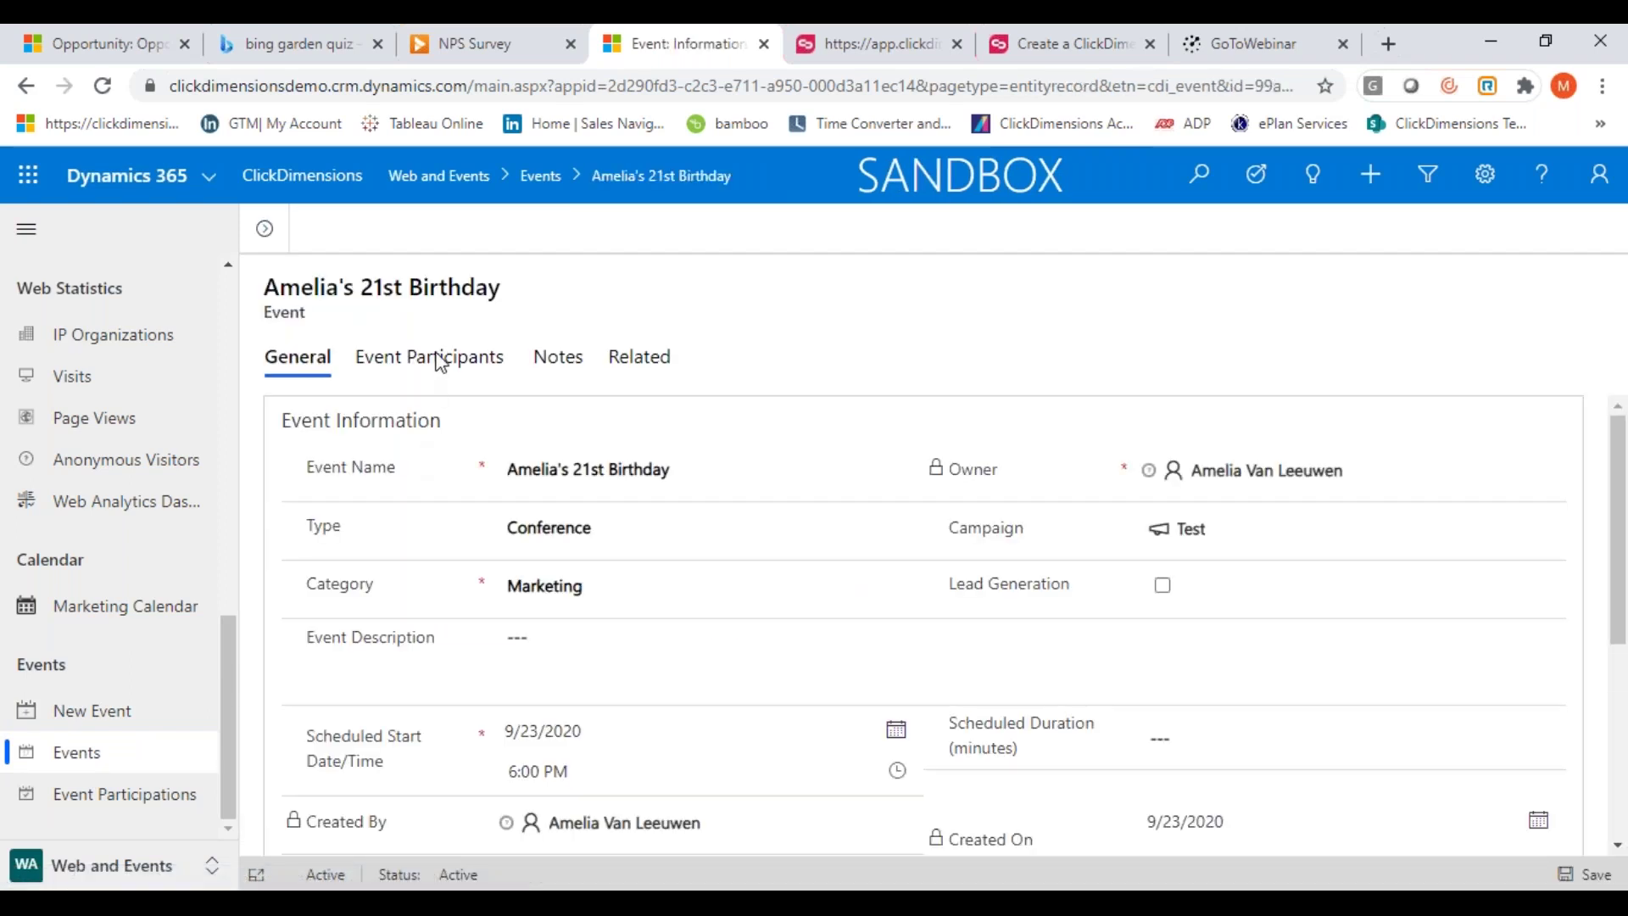
click(464, 365)
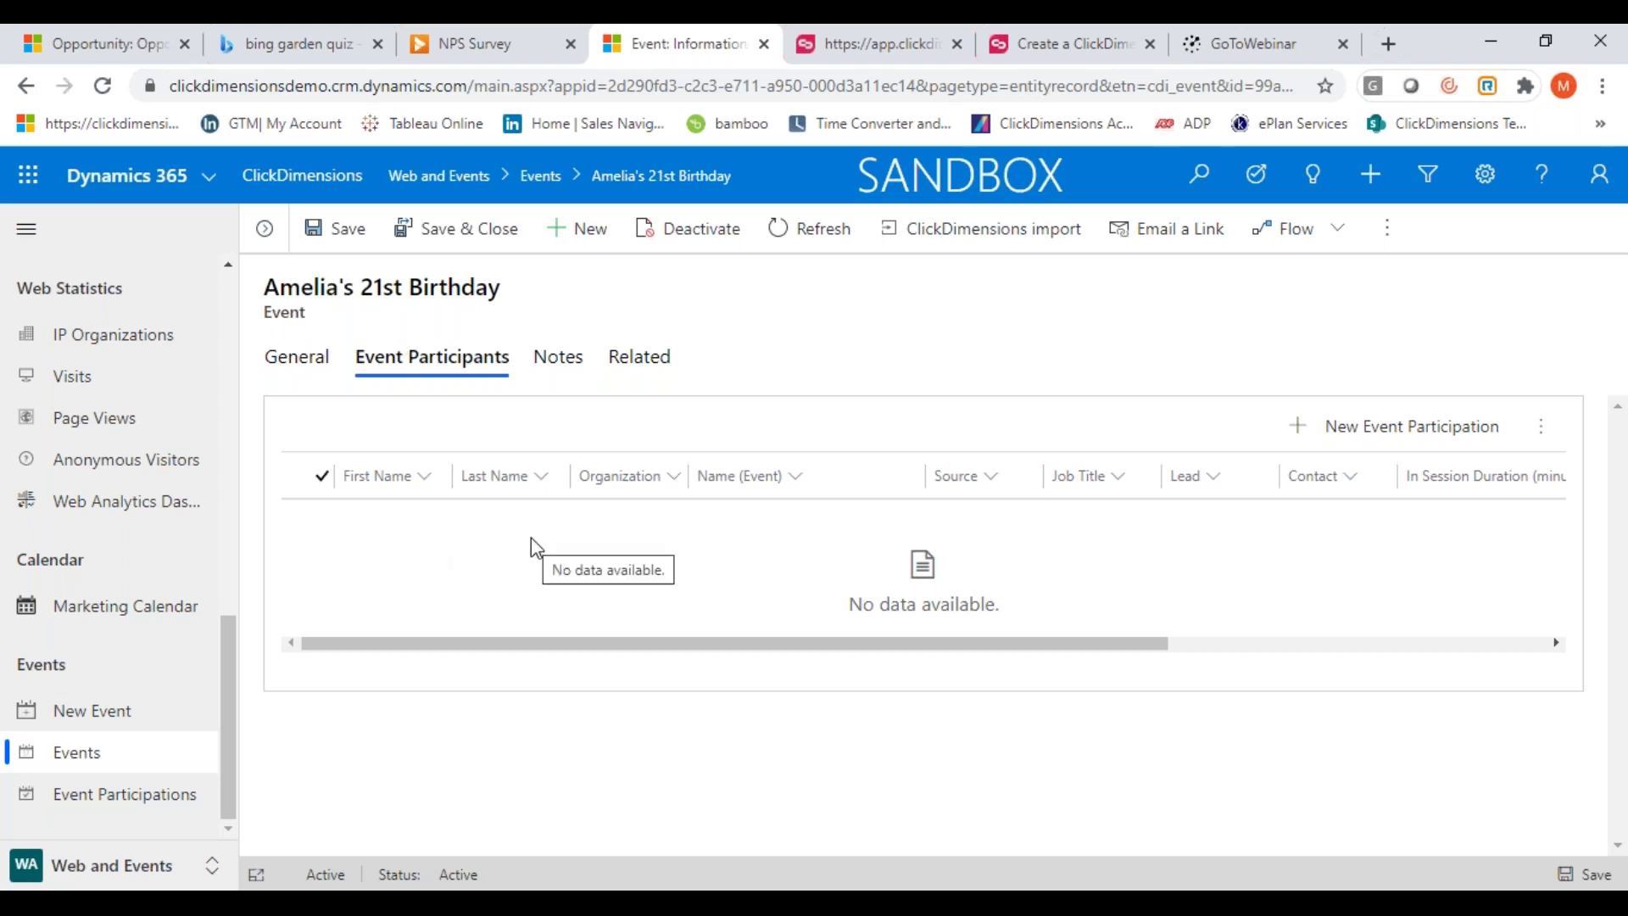
click(288, 366)
scroll(727, 629, down, 3)
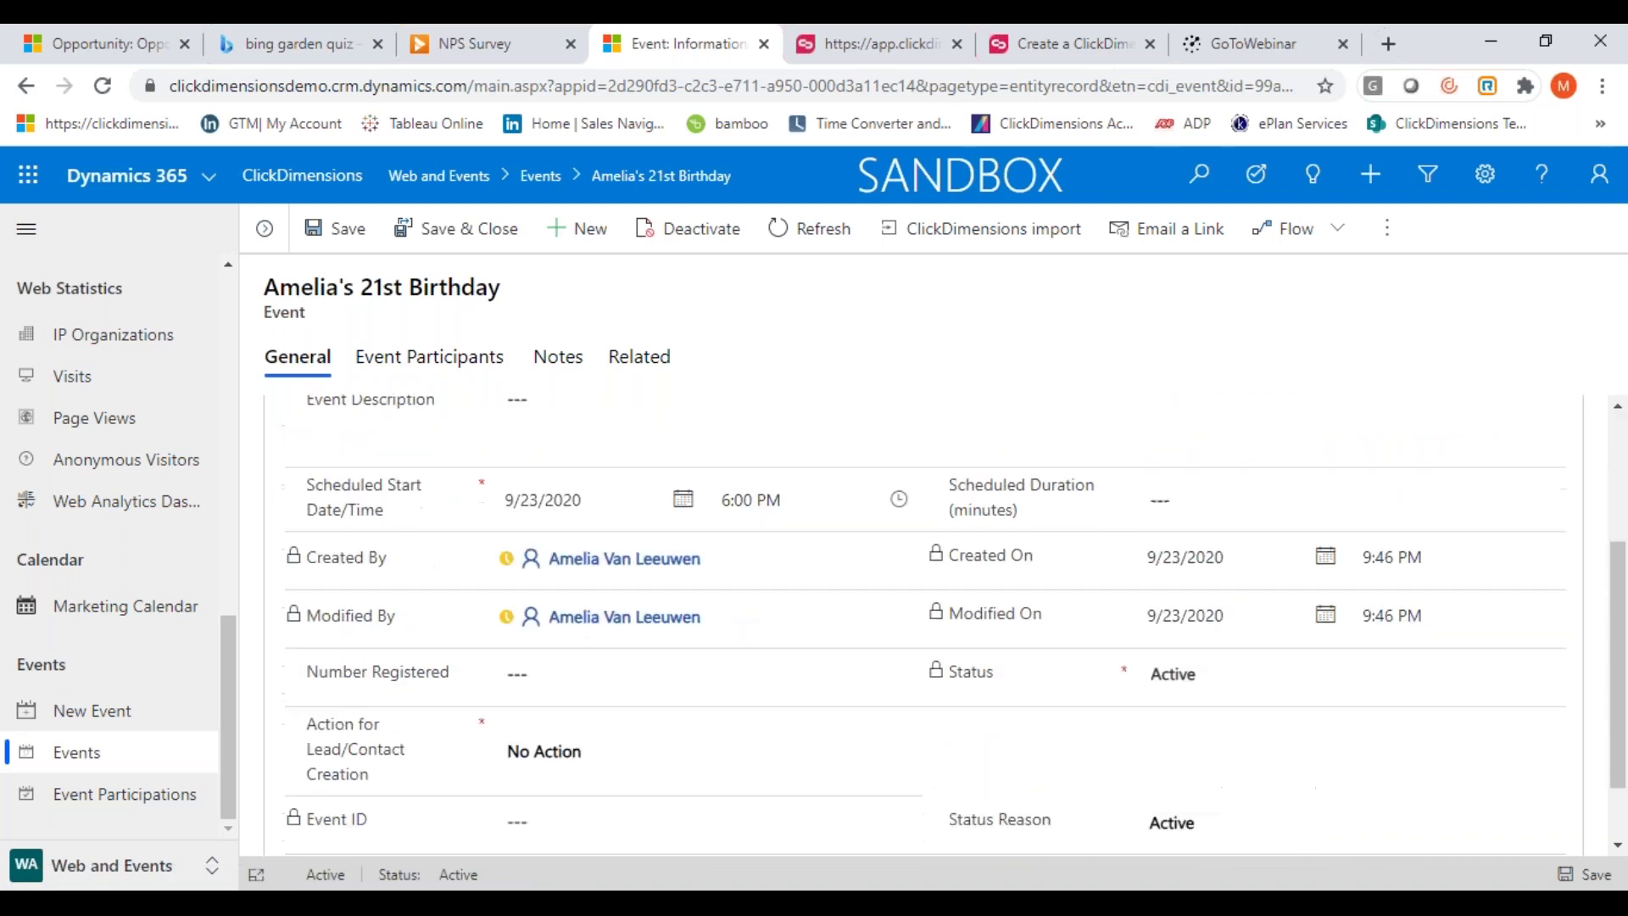
scroll(464, 589, up, 3)
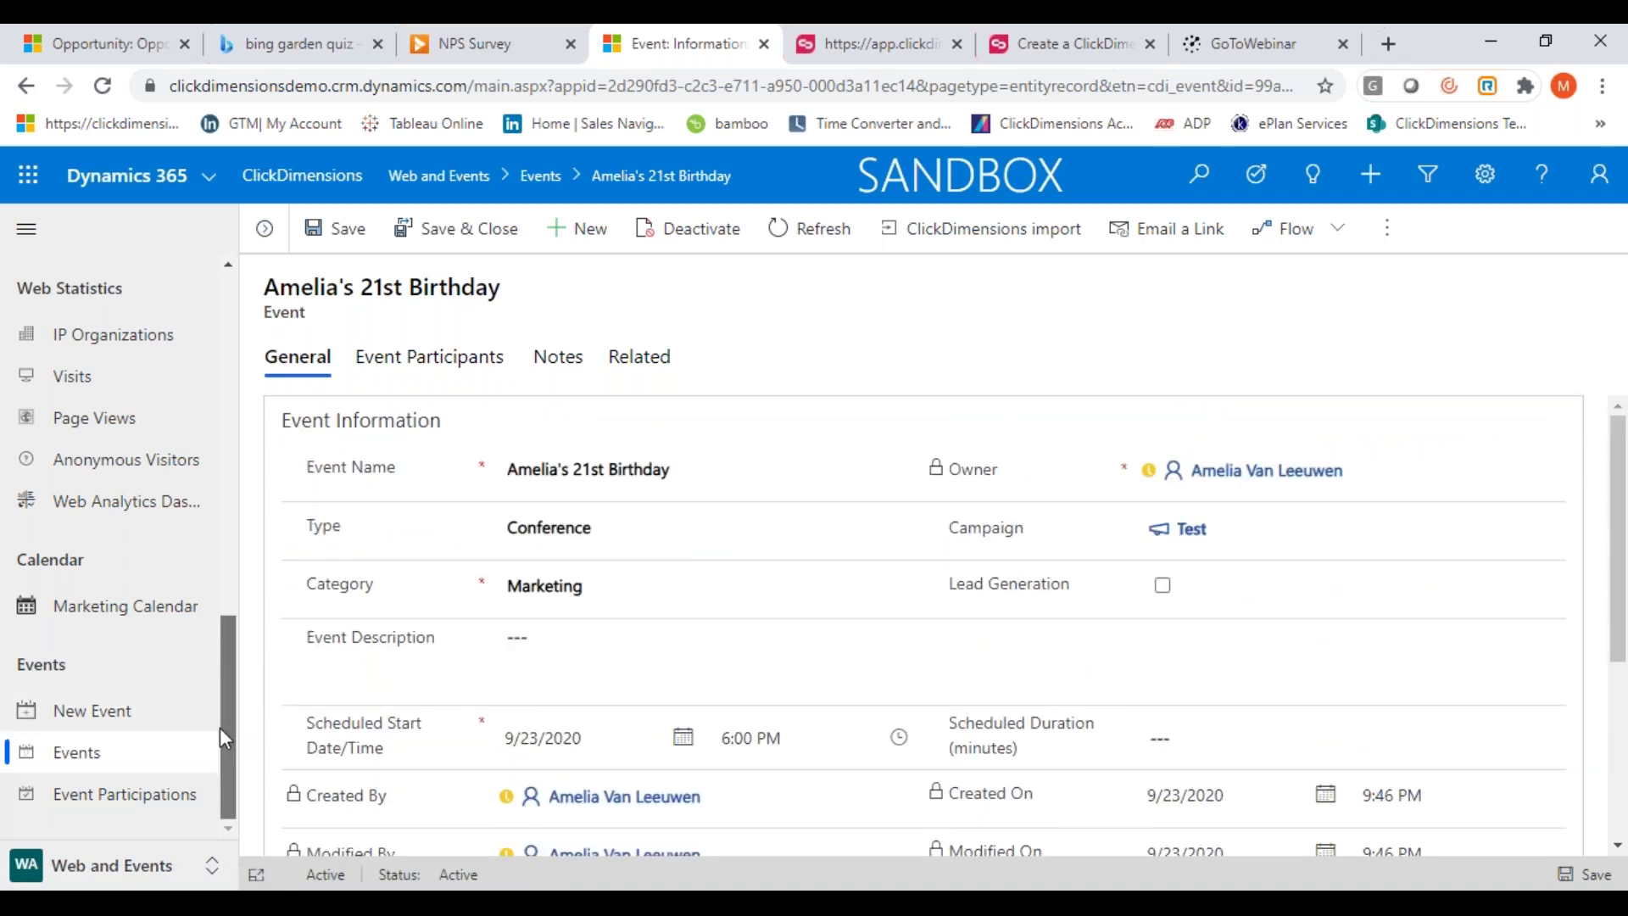
click(211, 865)
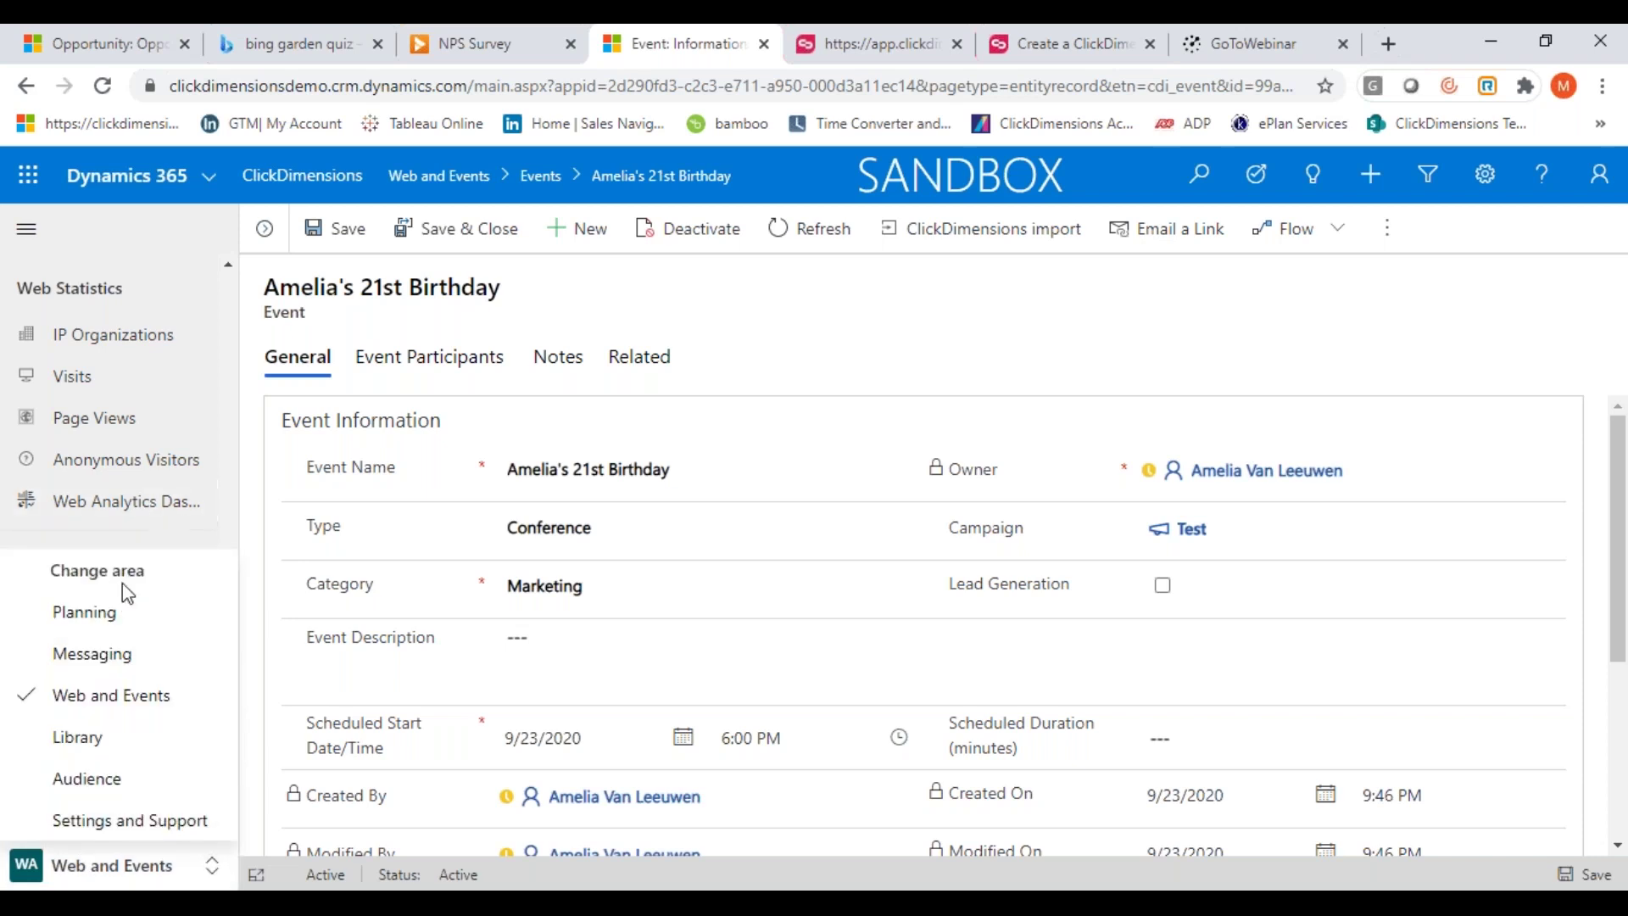
Browse the TROXIMO folder's logos and motorcycle photos in Library's Image Manager, then go to Audience
click(100, 737)
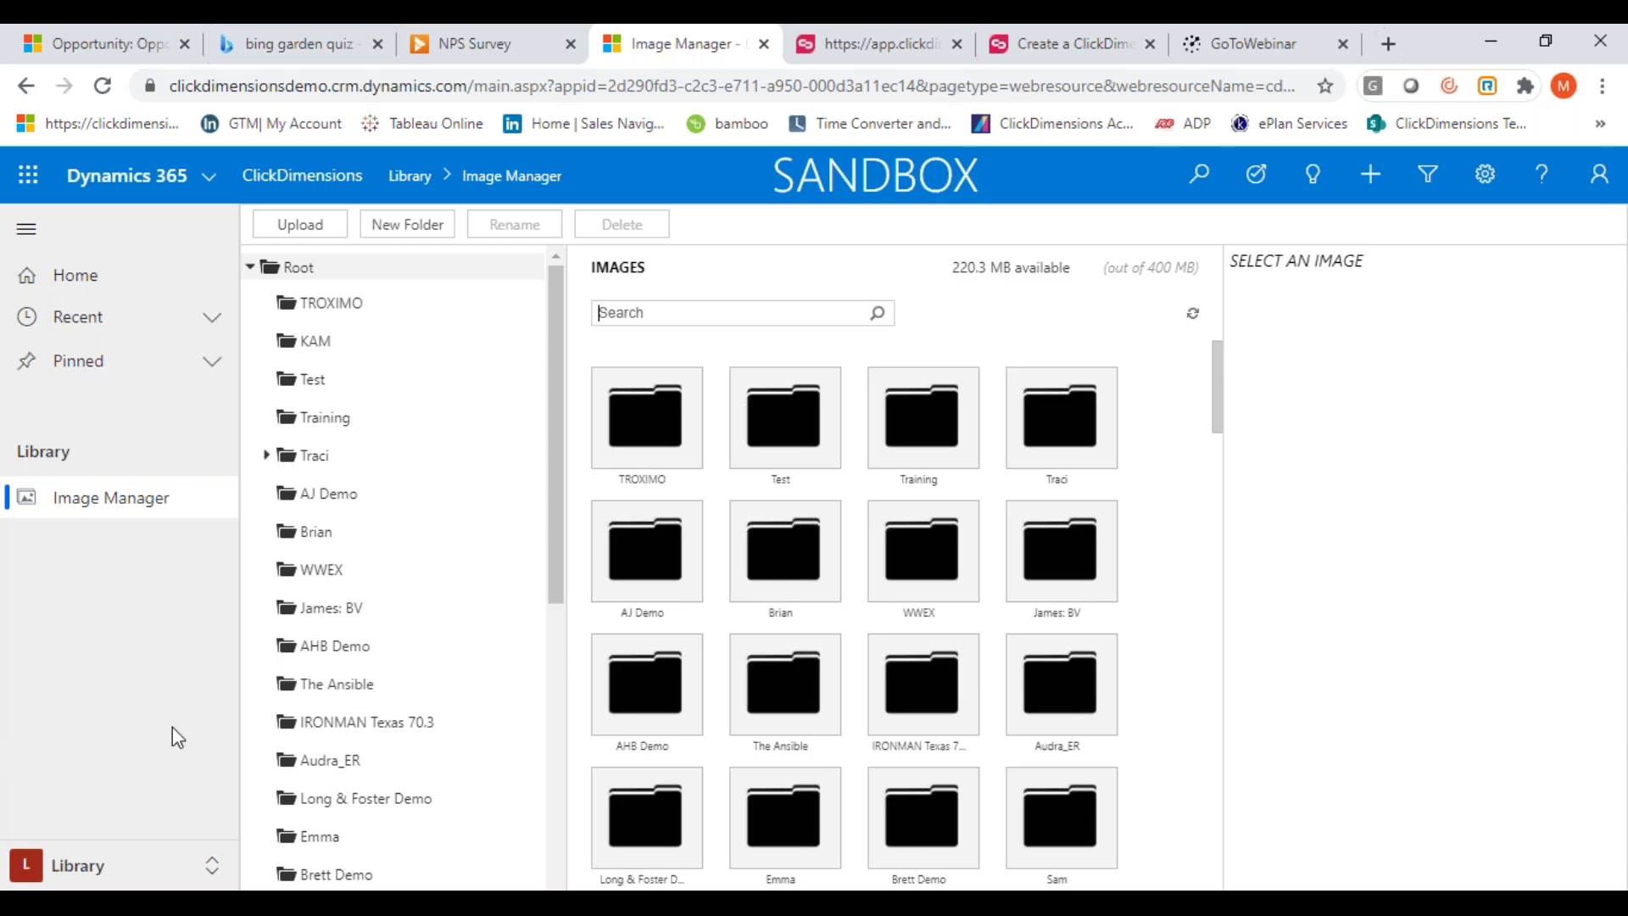
click(667, 419)
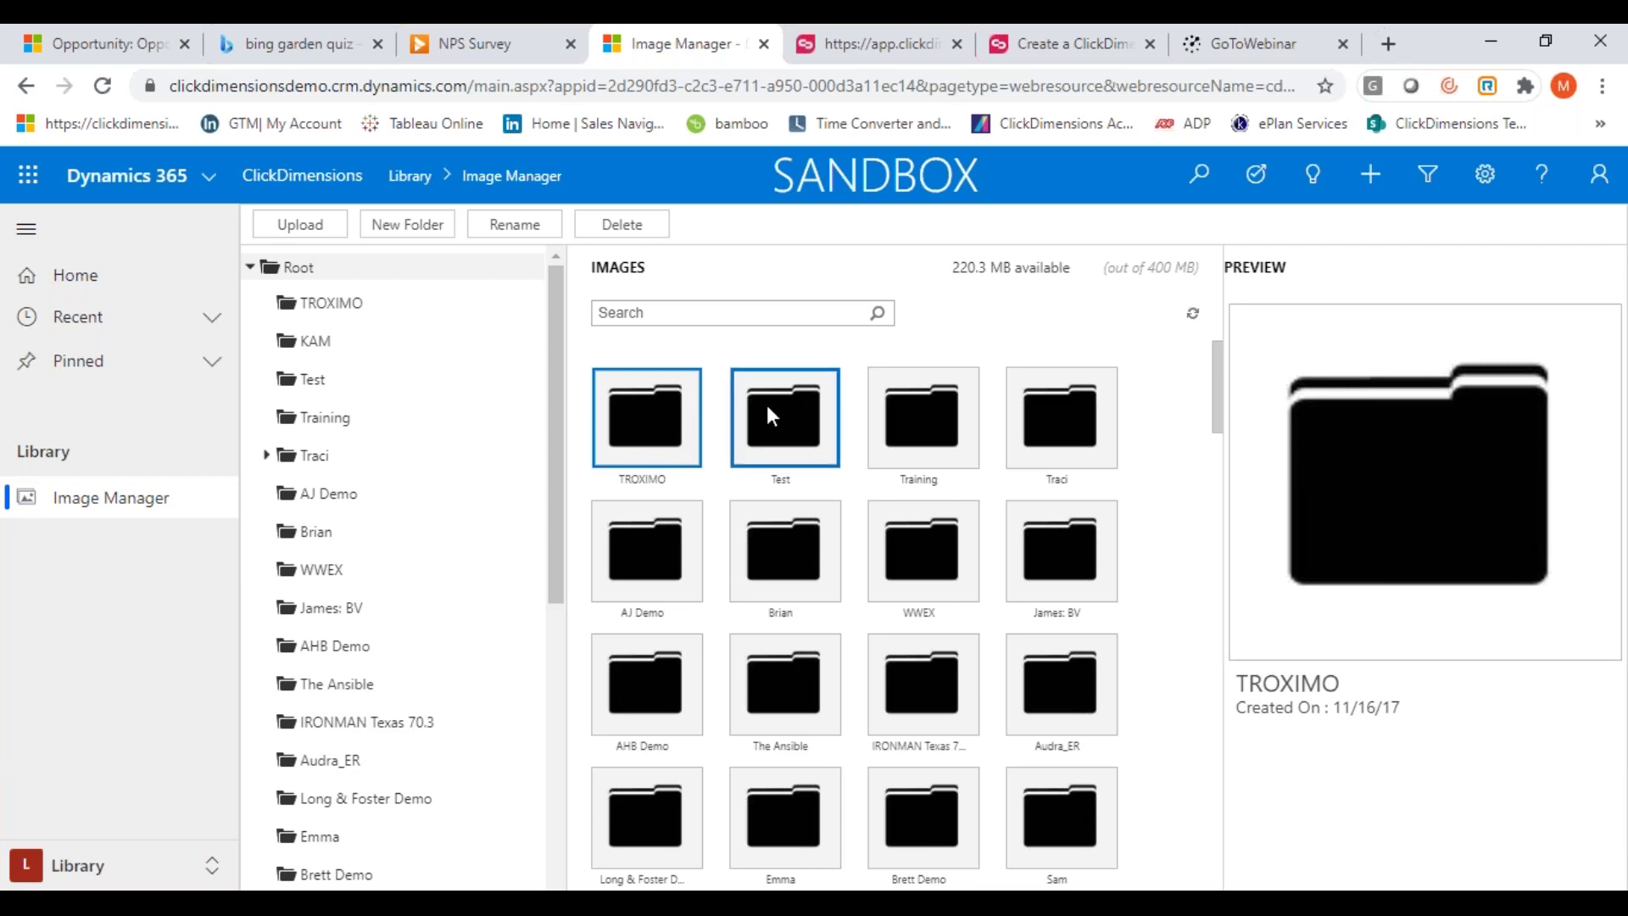
double_click(660, 412)
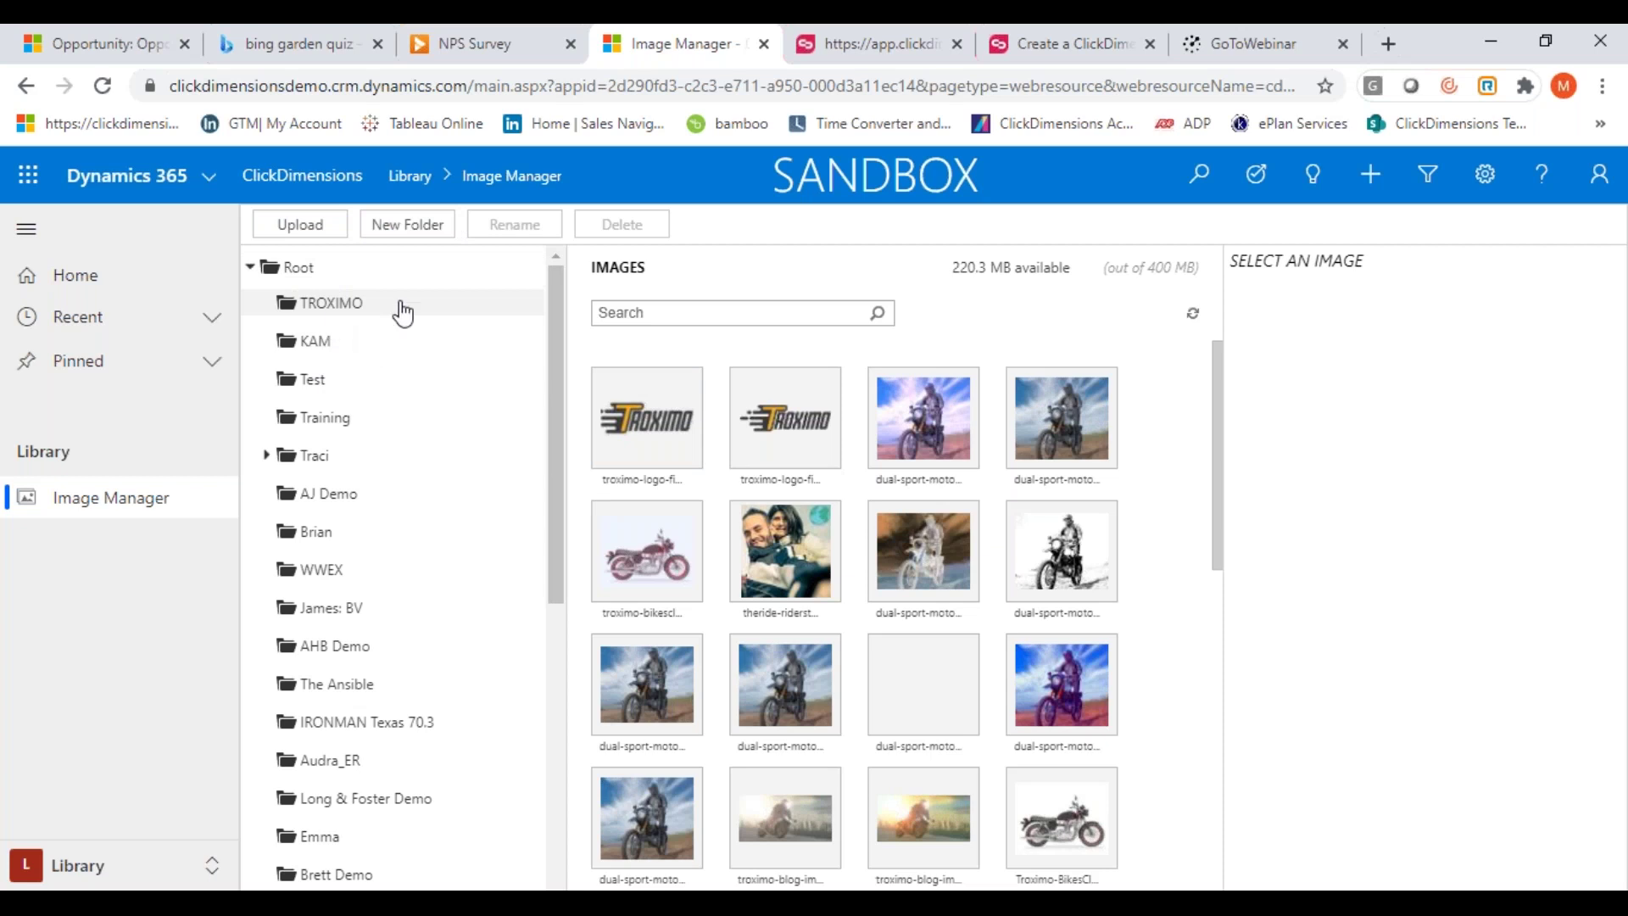
drag(1217, 433, 1215, 615)
click(218, 867)
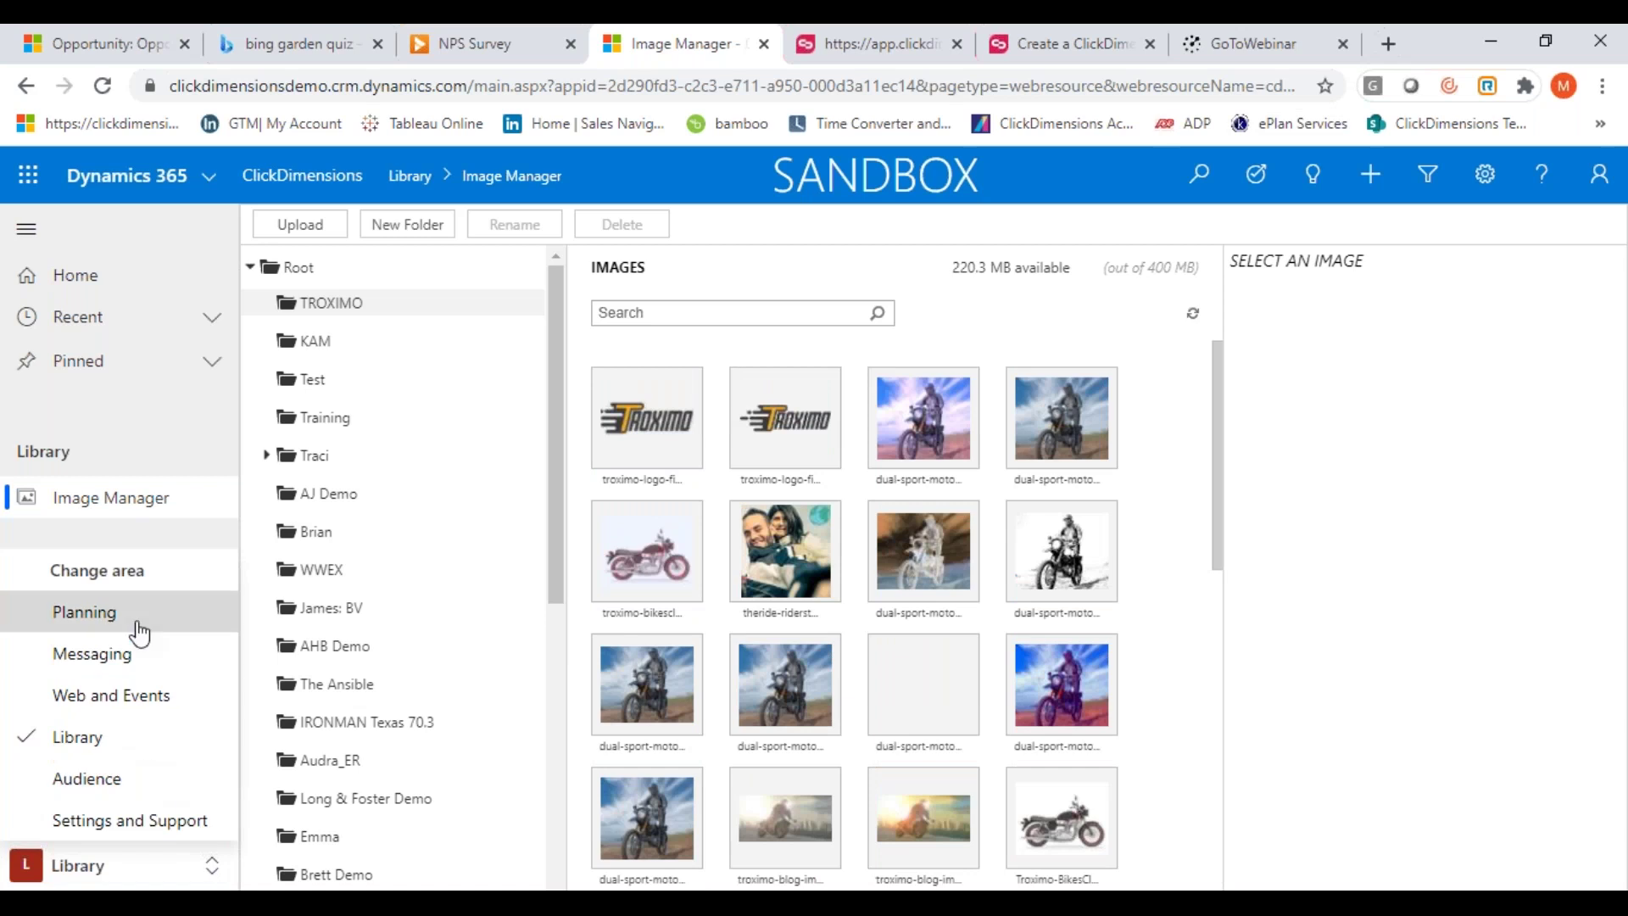
click(74, 778)
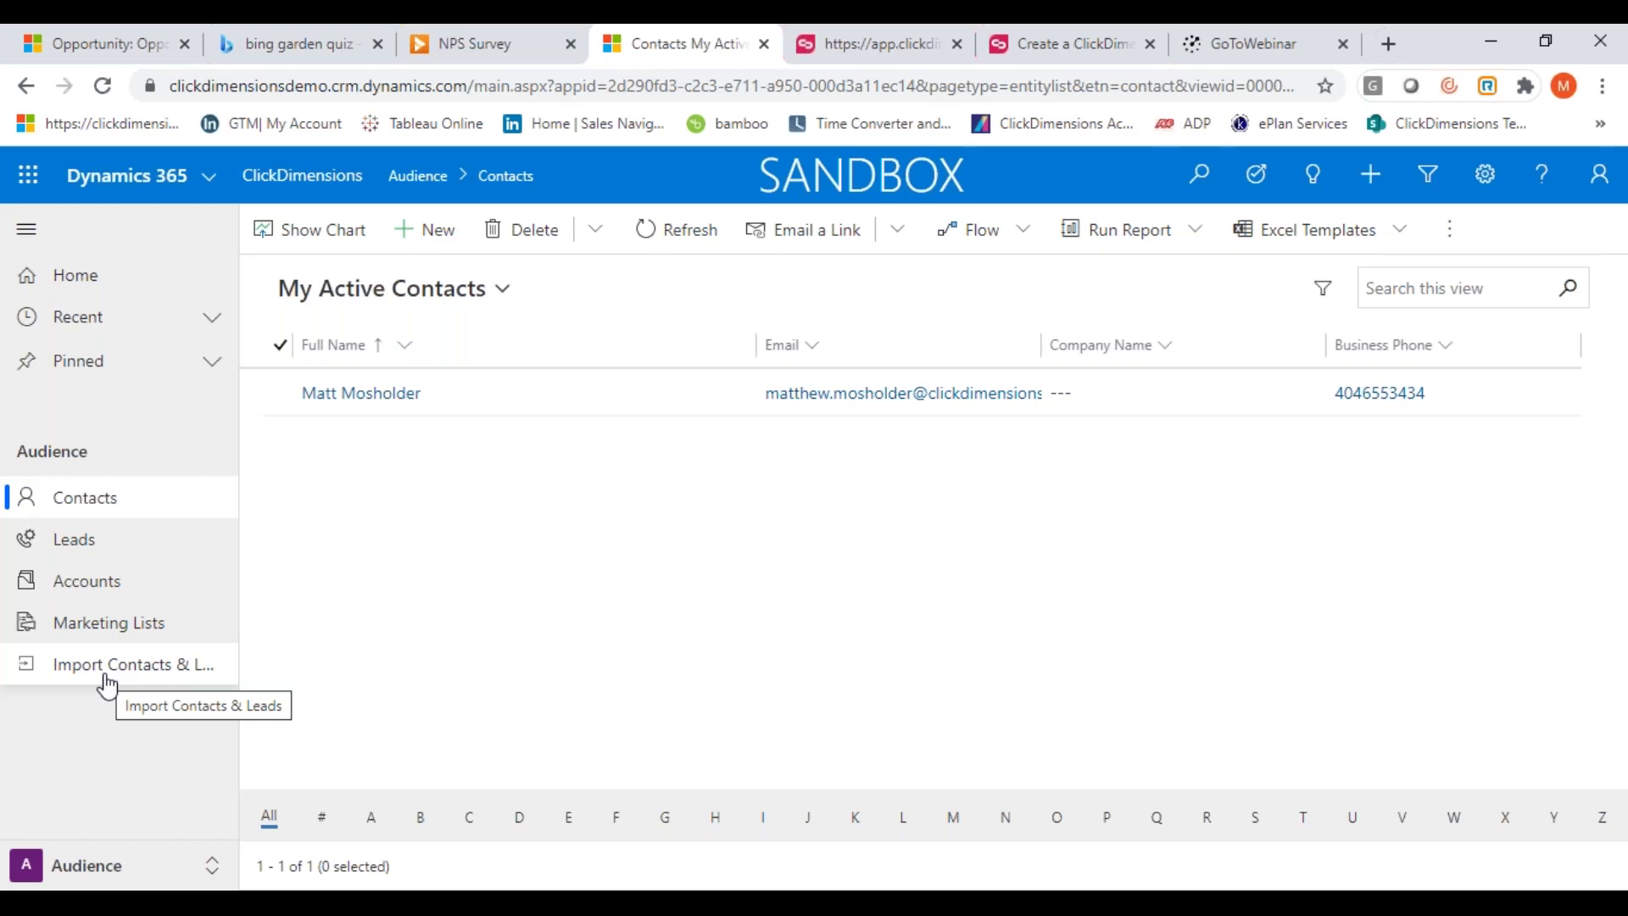
Bring up the area switcher from the My Active Contacts list
click(191, 865)
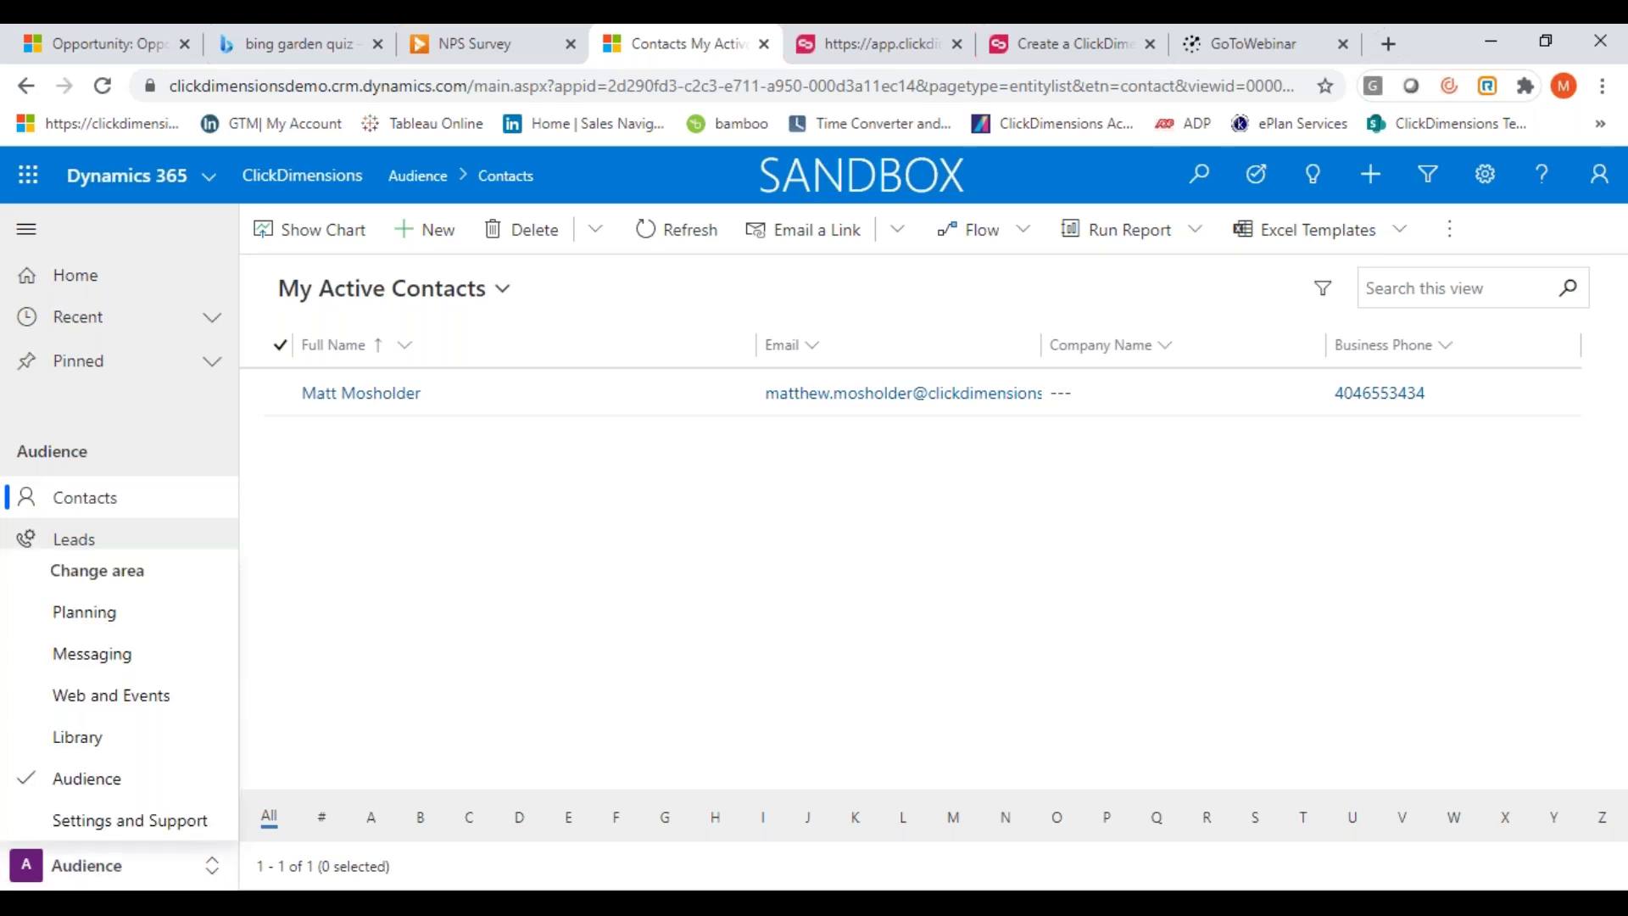
In Settings and Support, view the default lead score values under Score Settings, then close them
click(123, 822)
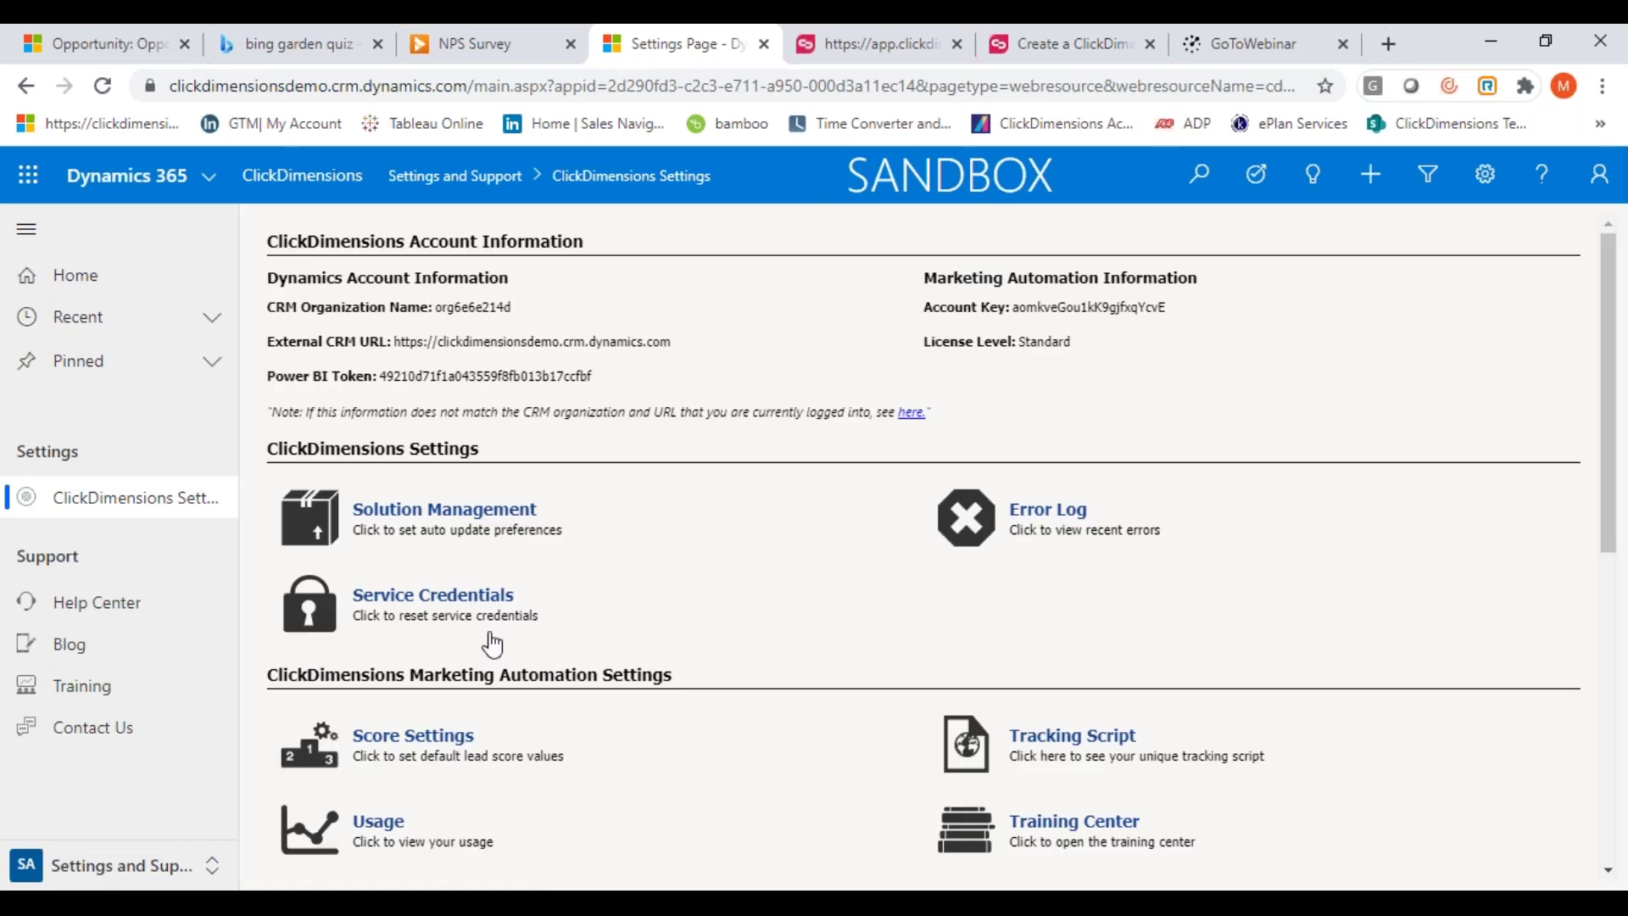
scroll(490, 641, down, 2)
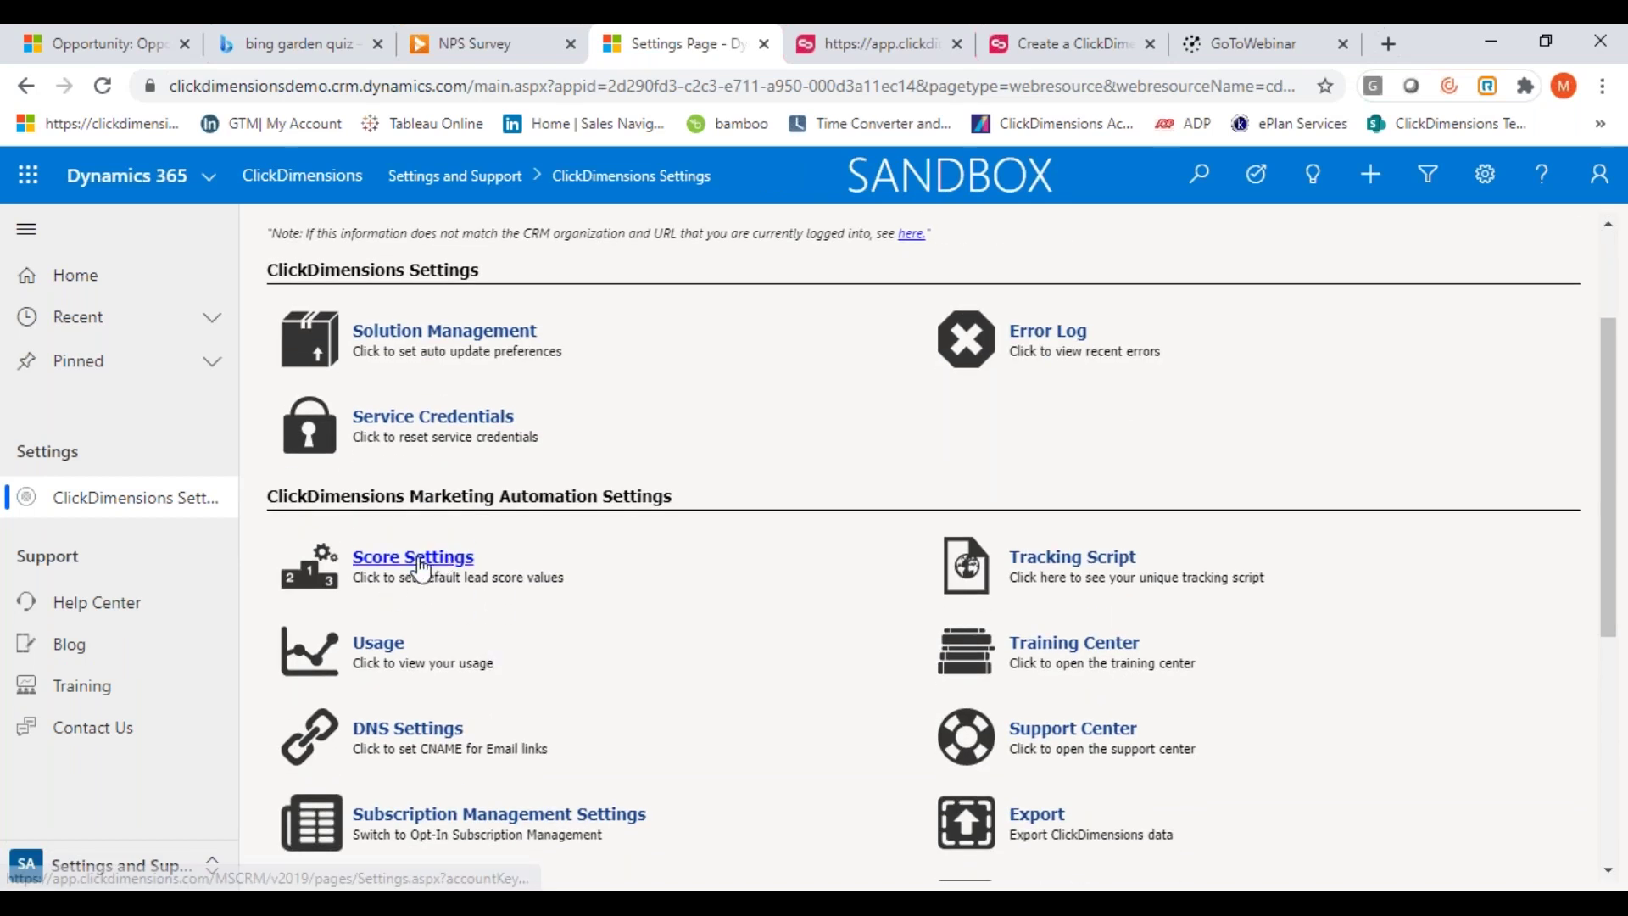
click(416, 561)
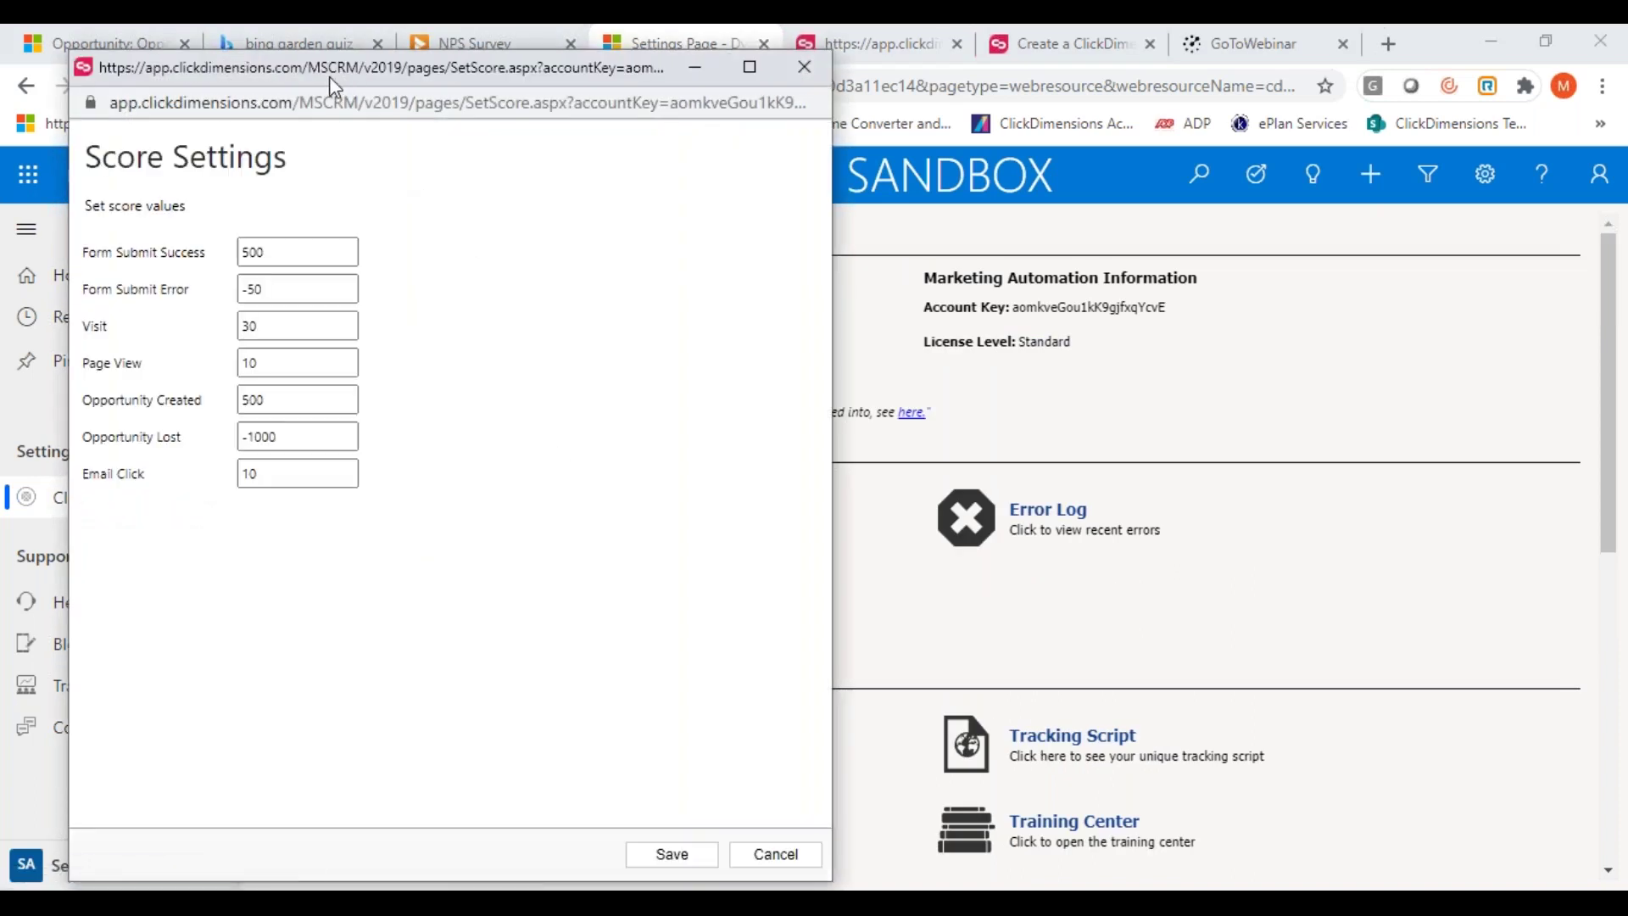
drag(335, 78, 461, 60)
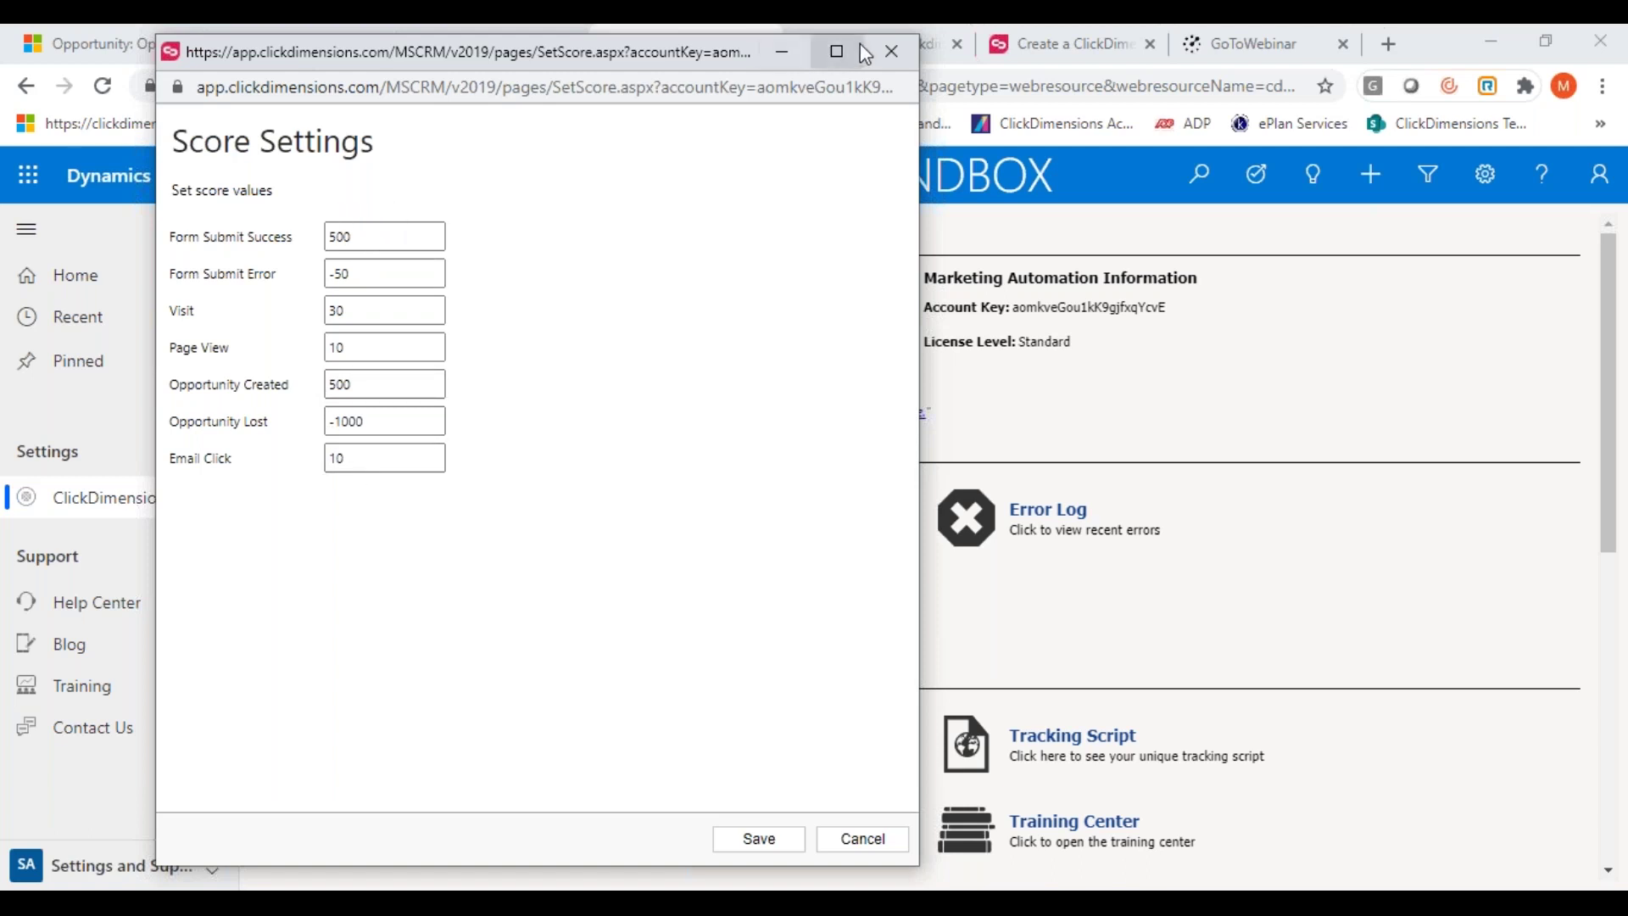
click(890, 52)
scroll(1203, 684, down, 3)
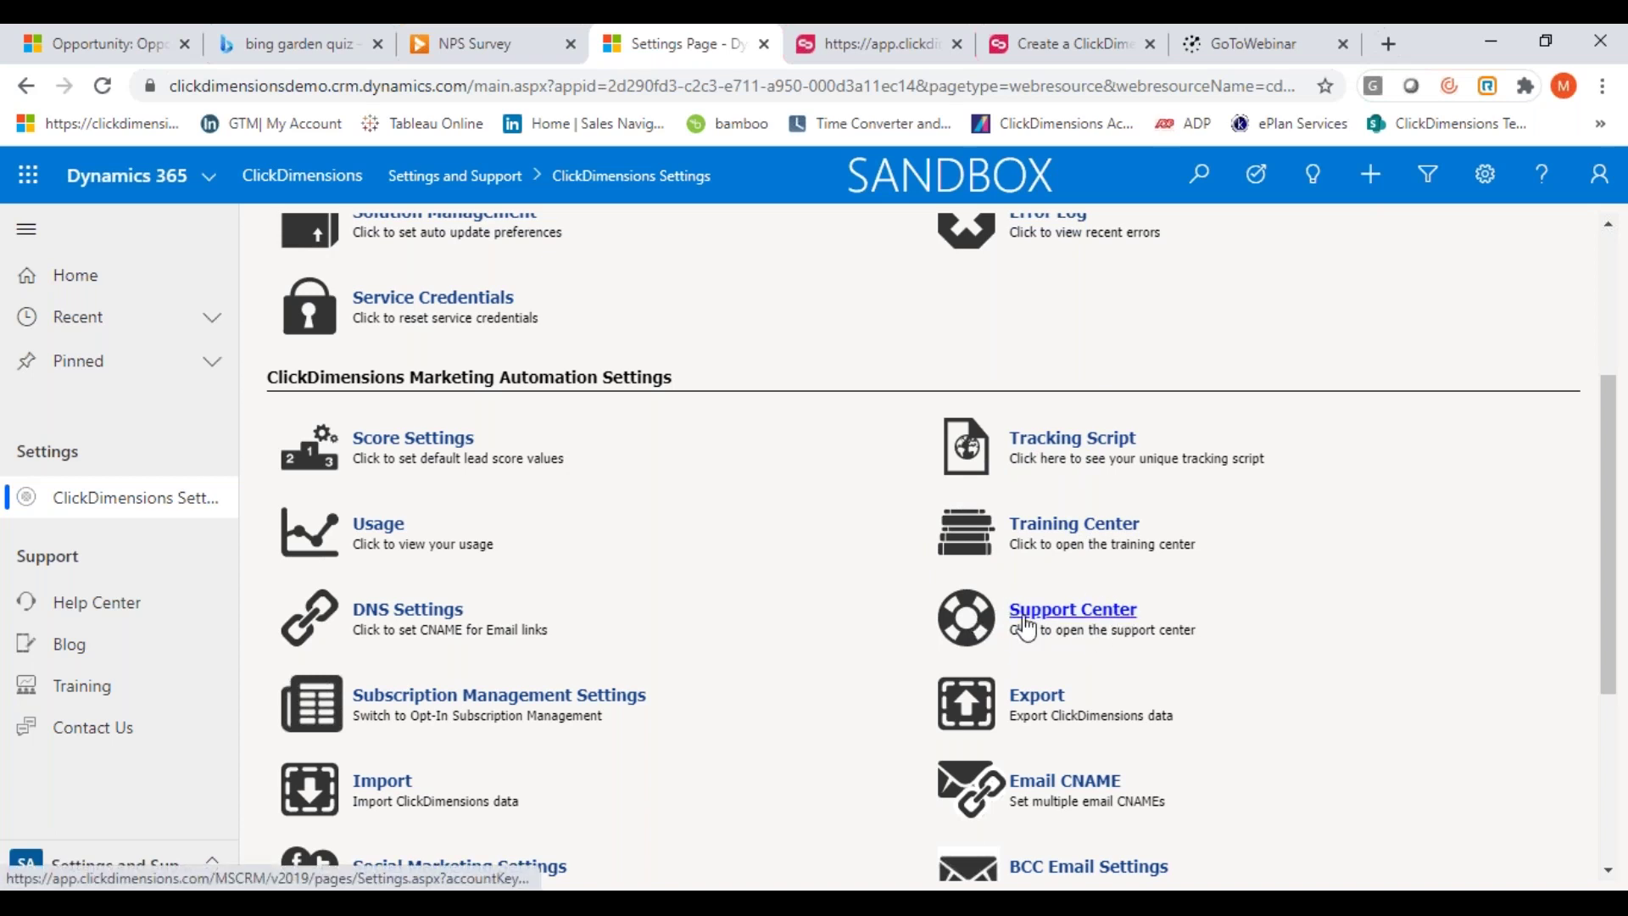
Scroll through the remaining ClickDimensions settings, opening and dismissing the area list without switching
scroll(547, 606, down, 4)
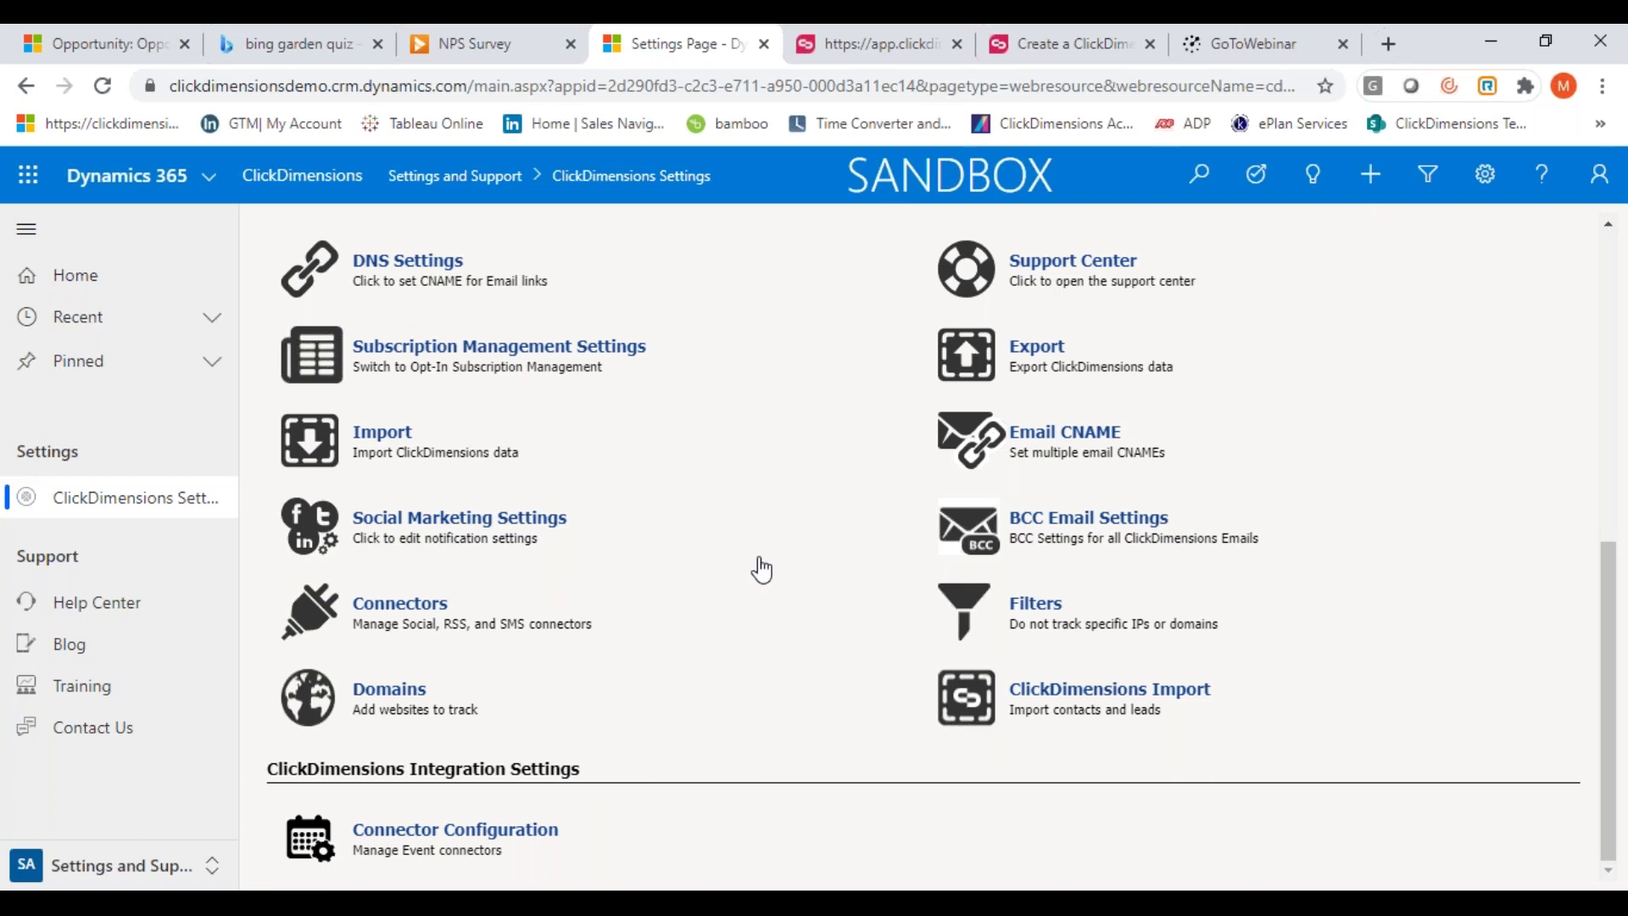
scroll(1151, 530, up, 5)
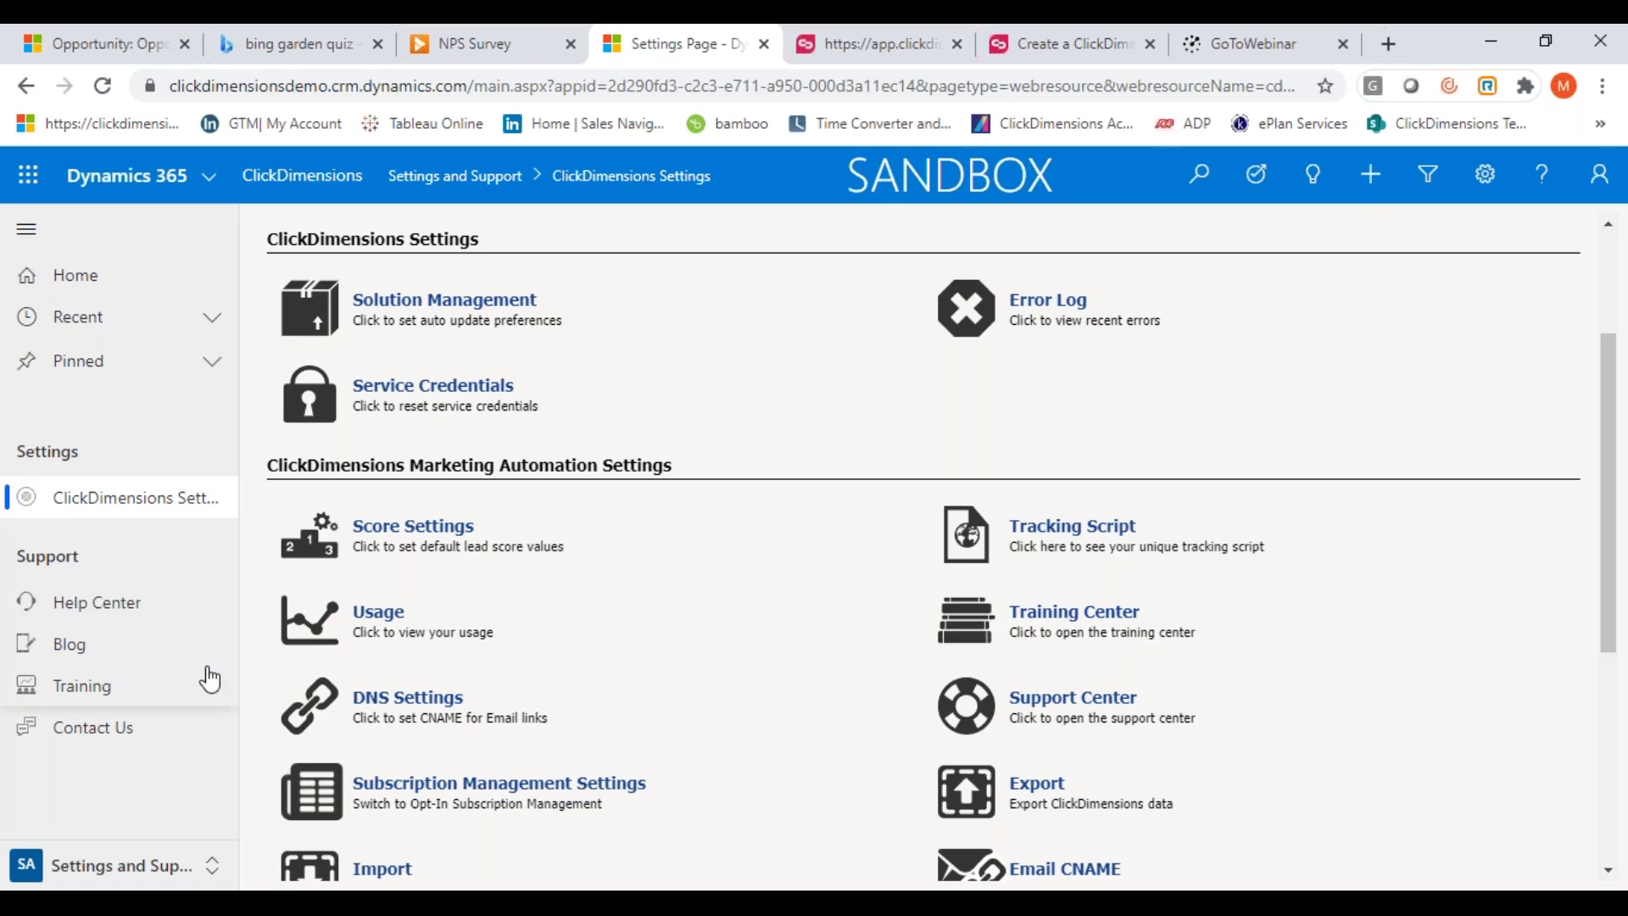
scroll(632, 663, down, 4)
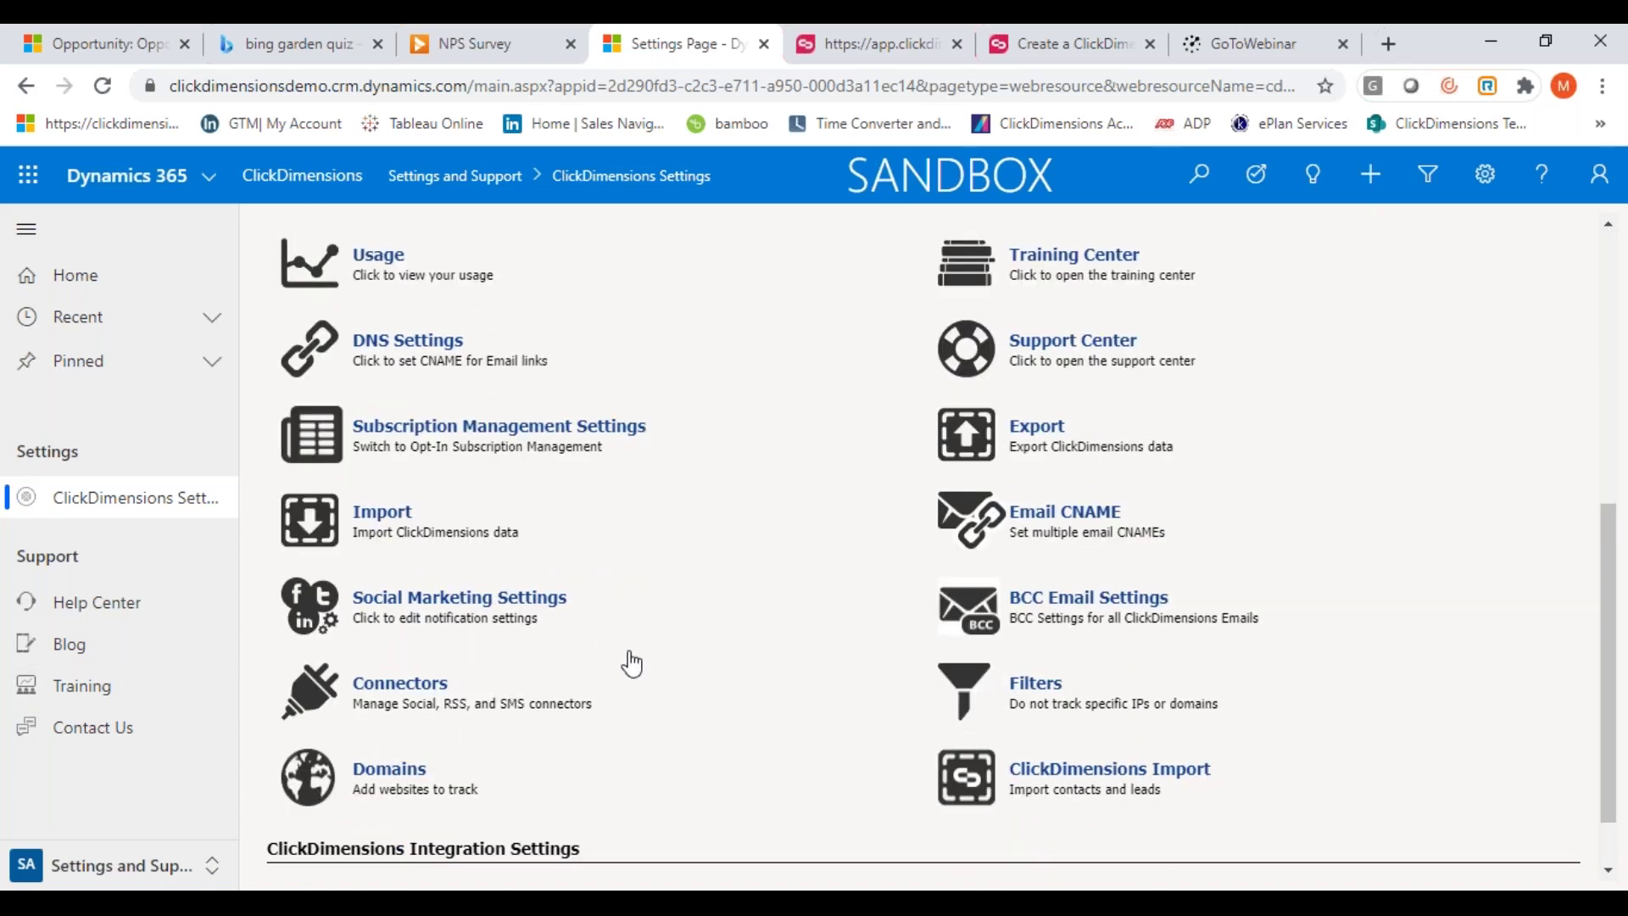
scroll(632, 663, up, 3)
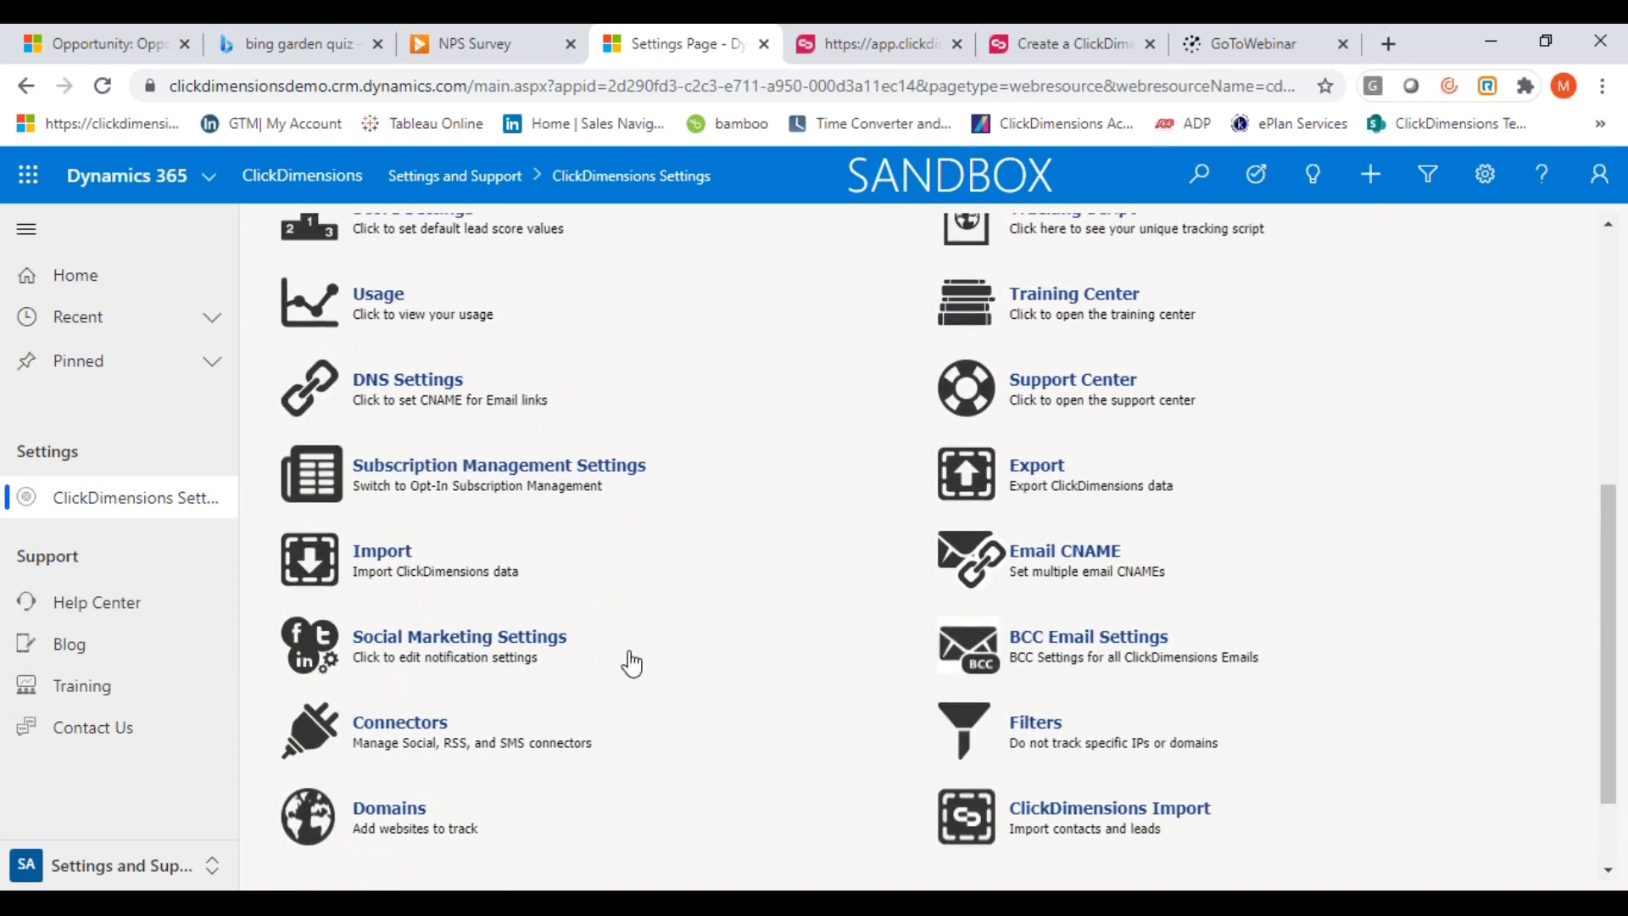
scroll(632, 664, down, 3)
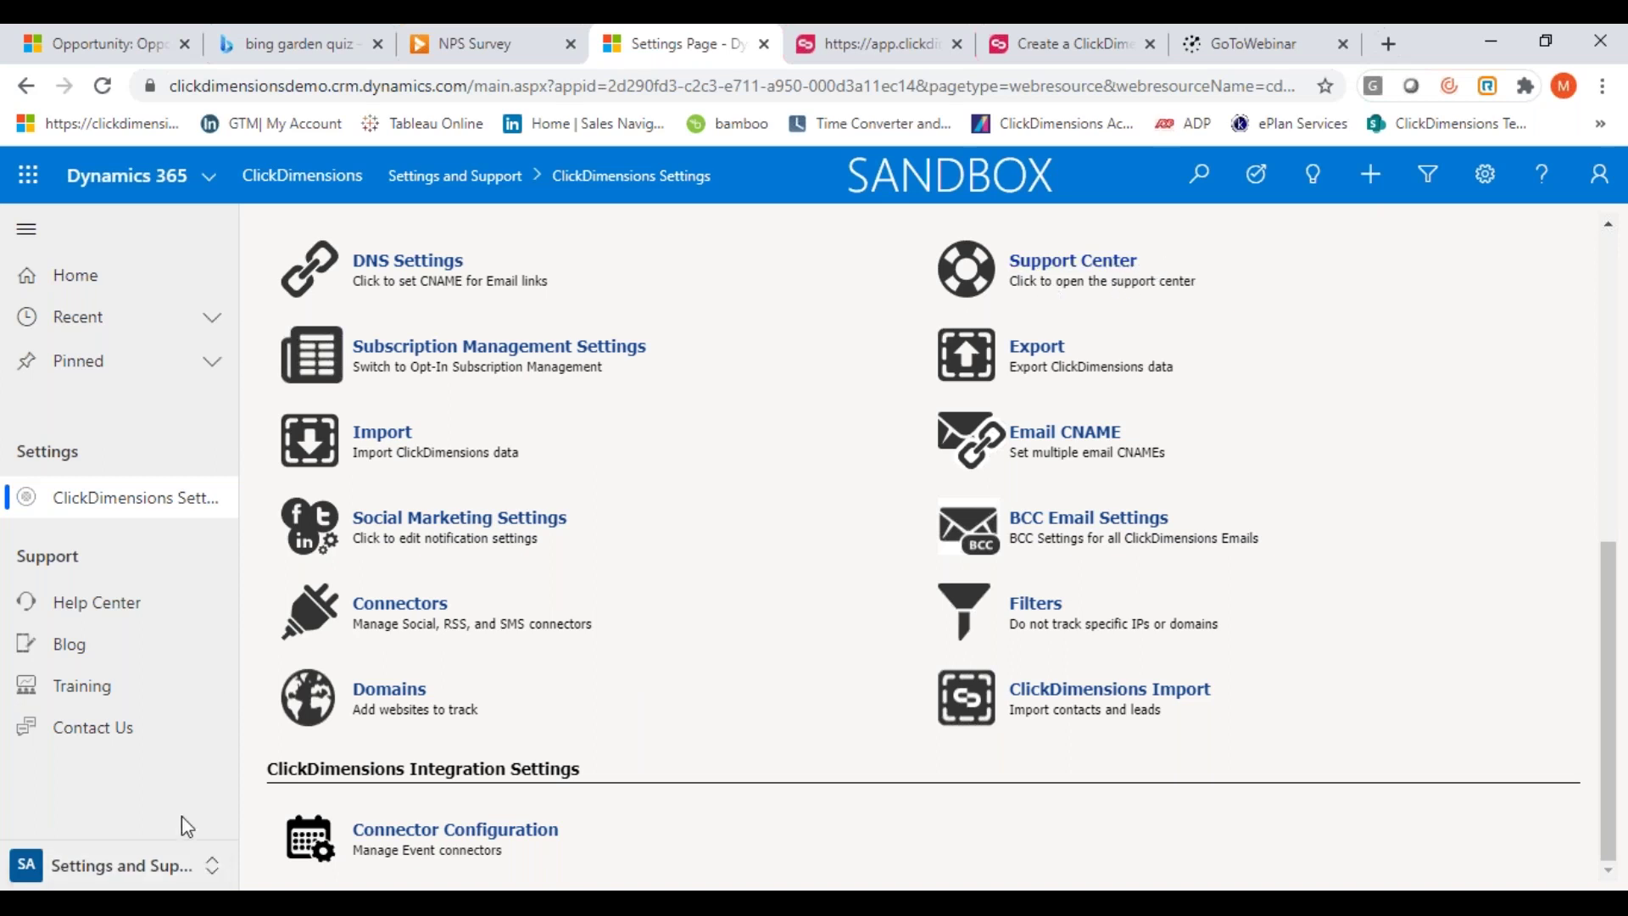
click(211, 865)
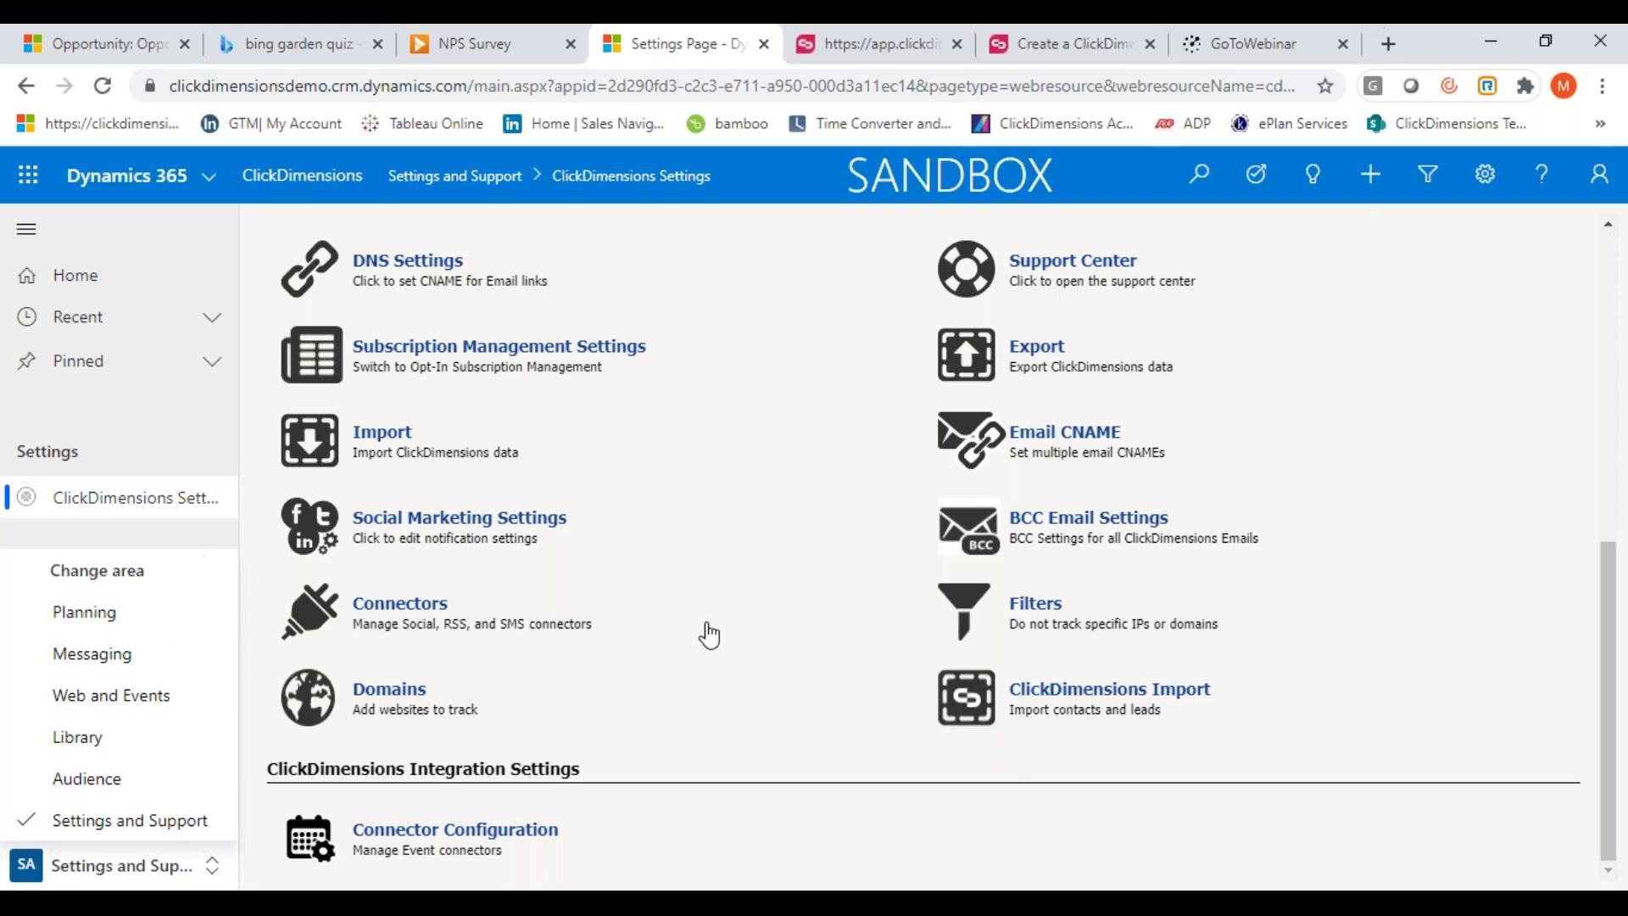
click(1015, 812)
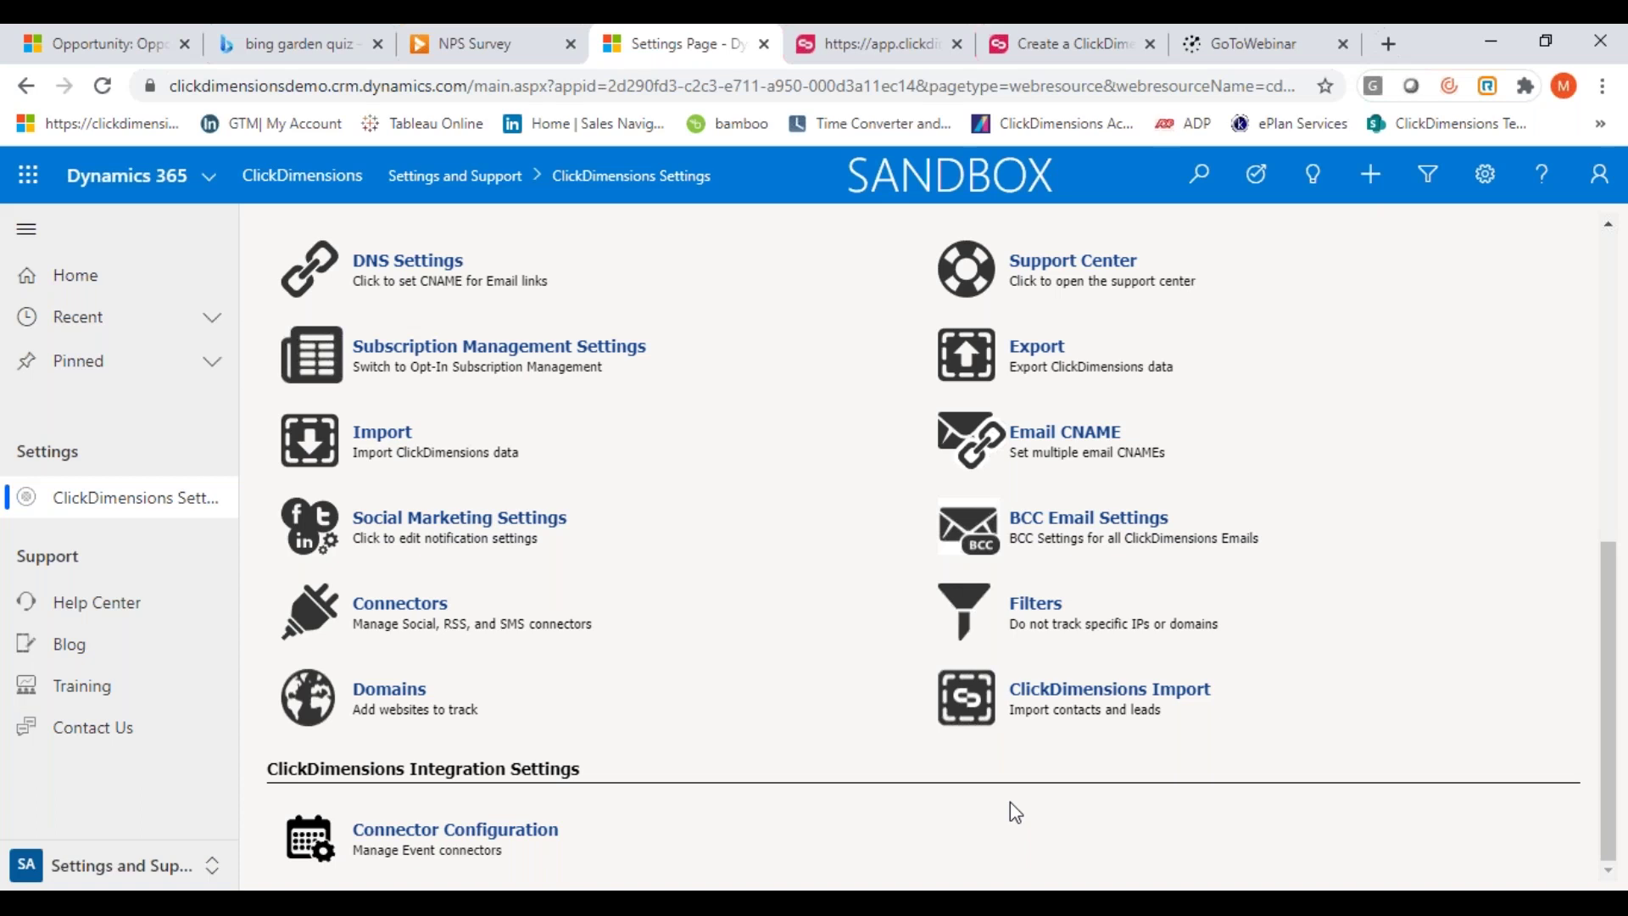
Present the Ready to Learn More? slide of the PowerPoint sales deck full screen
click(1018, 902)
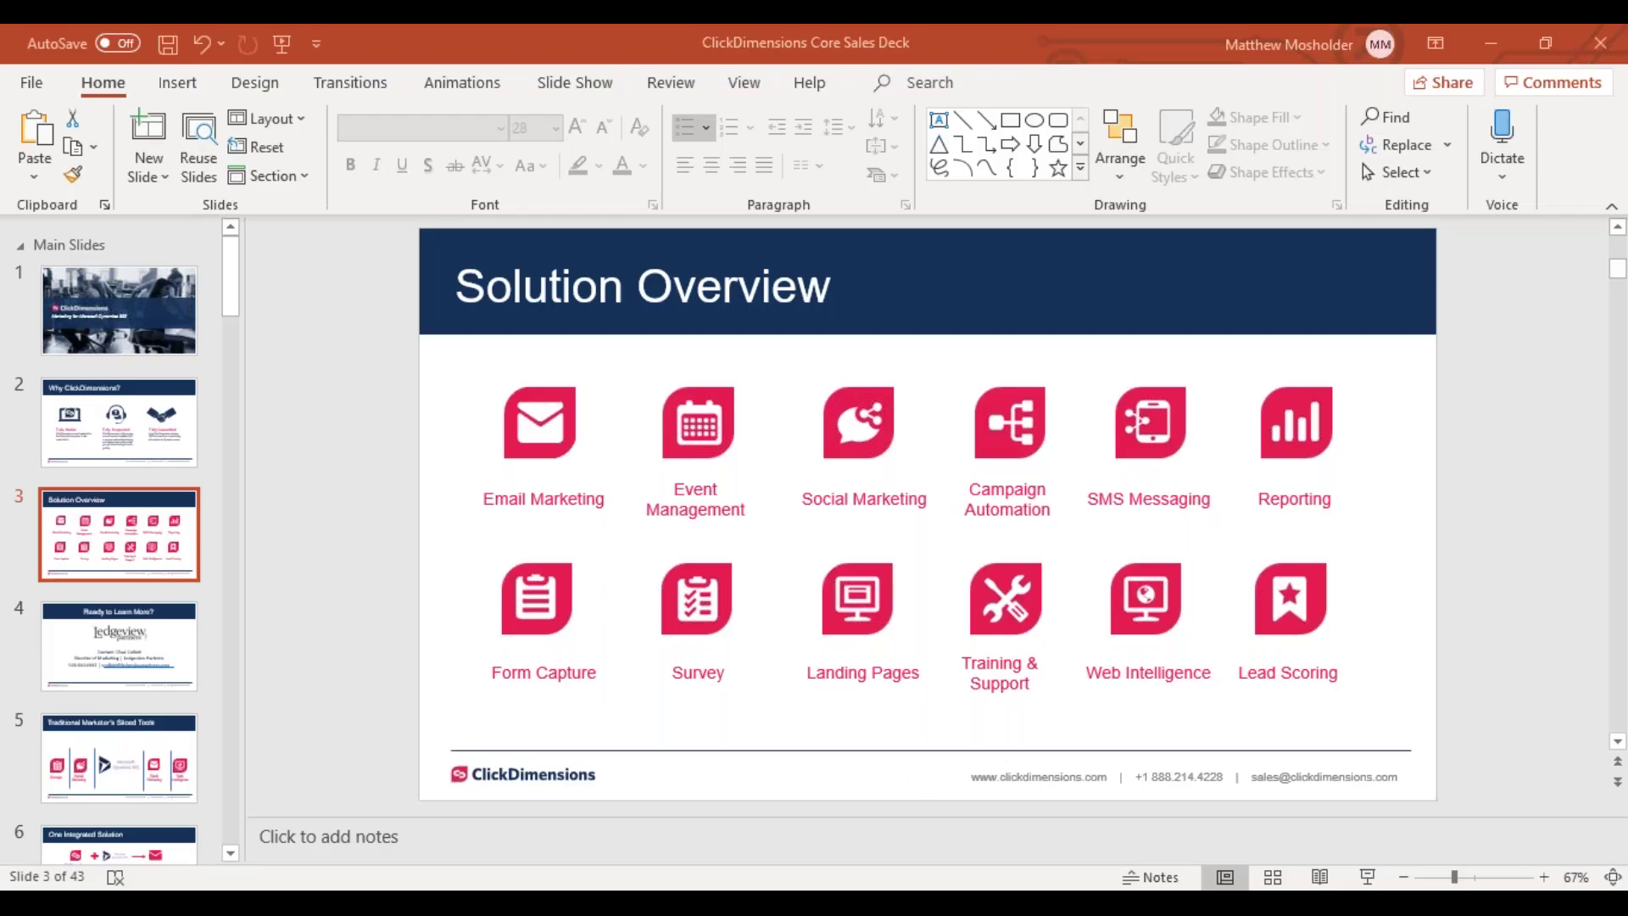
click(101, 662)
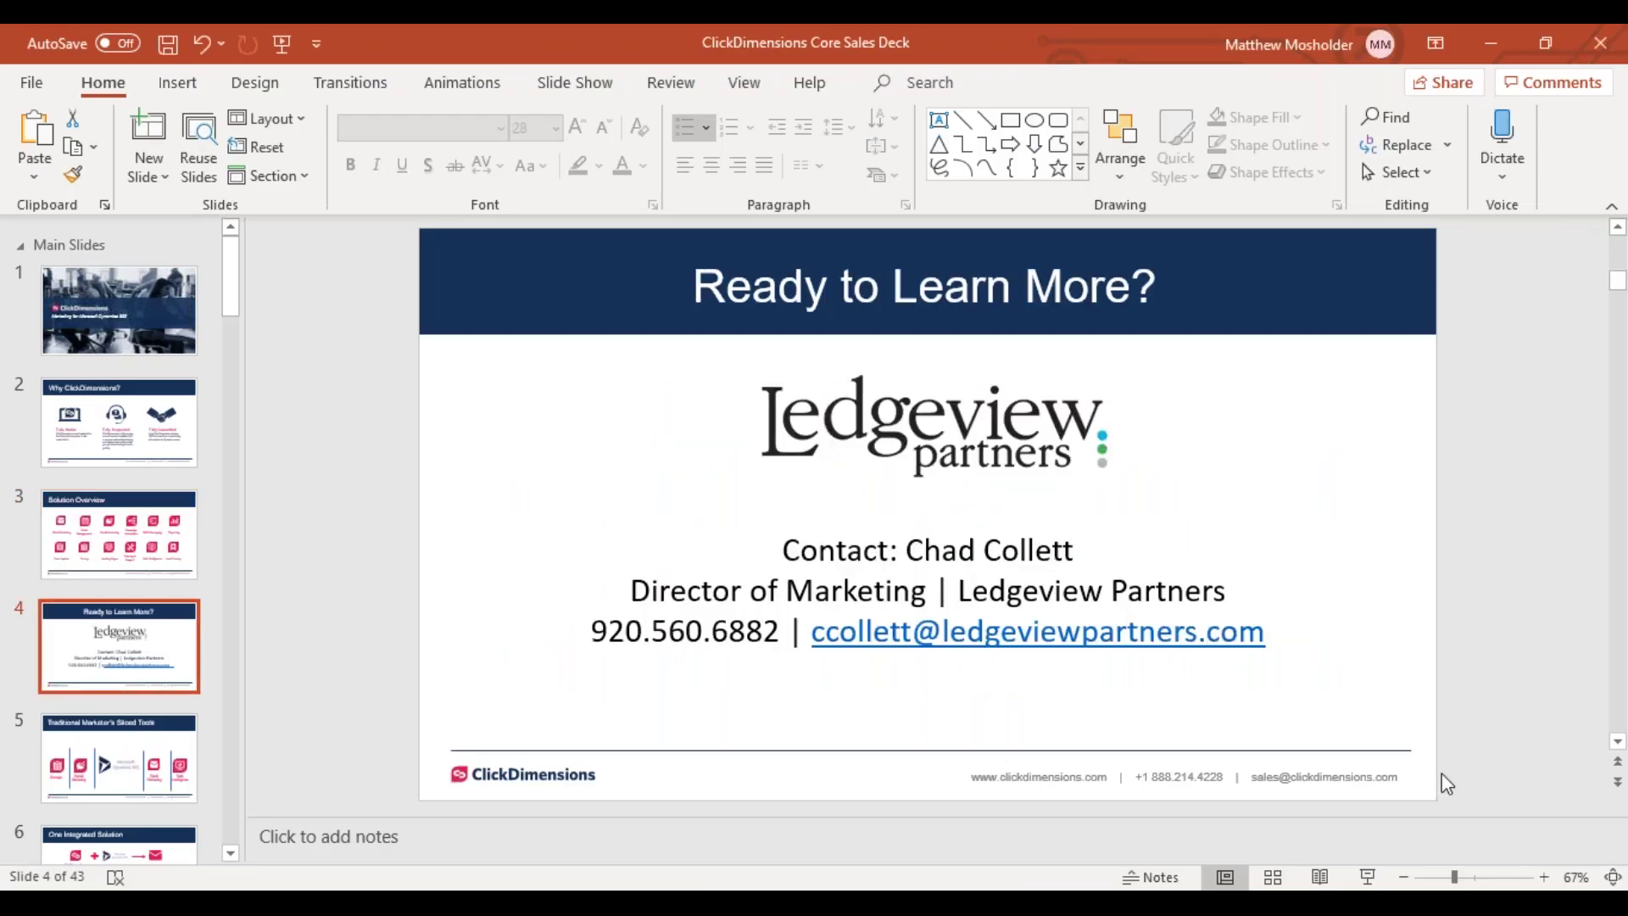
click(1366, 879)
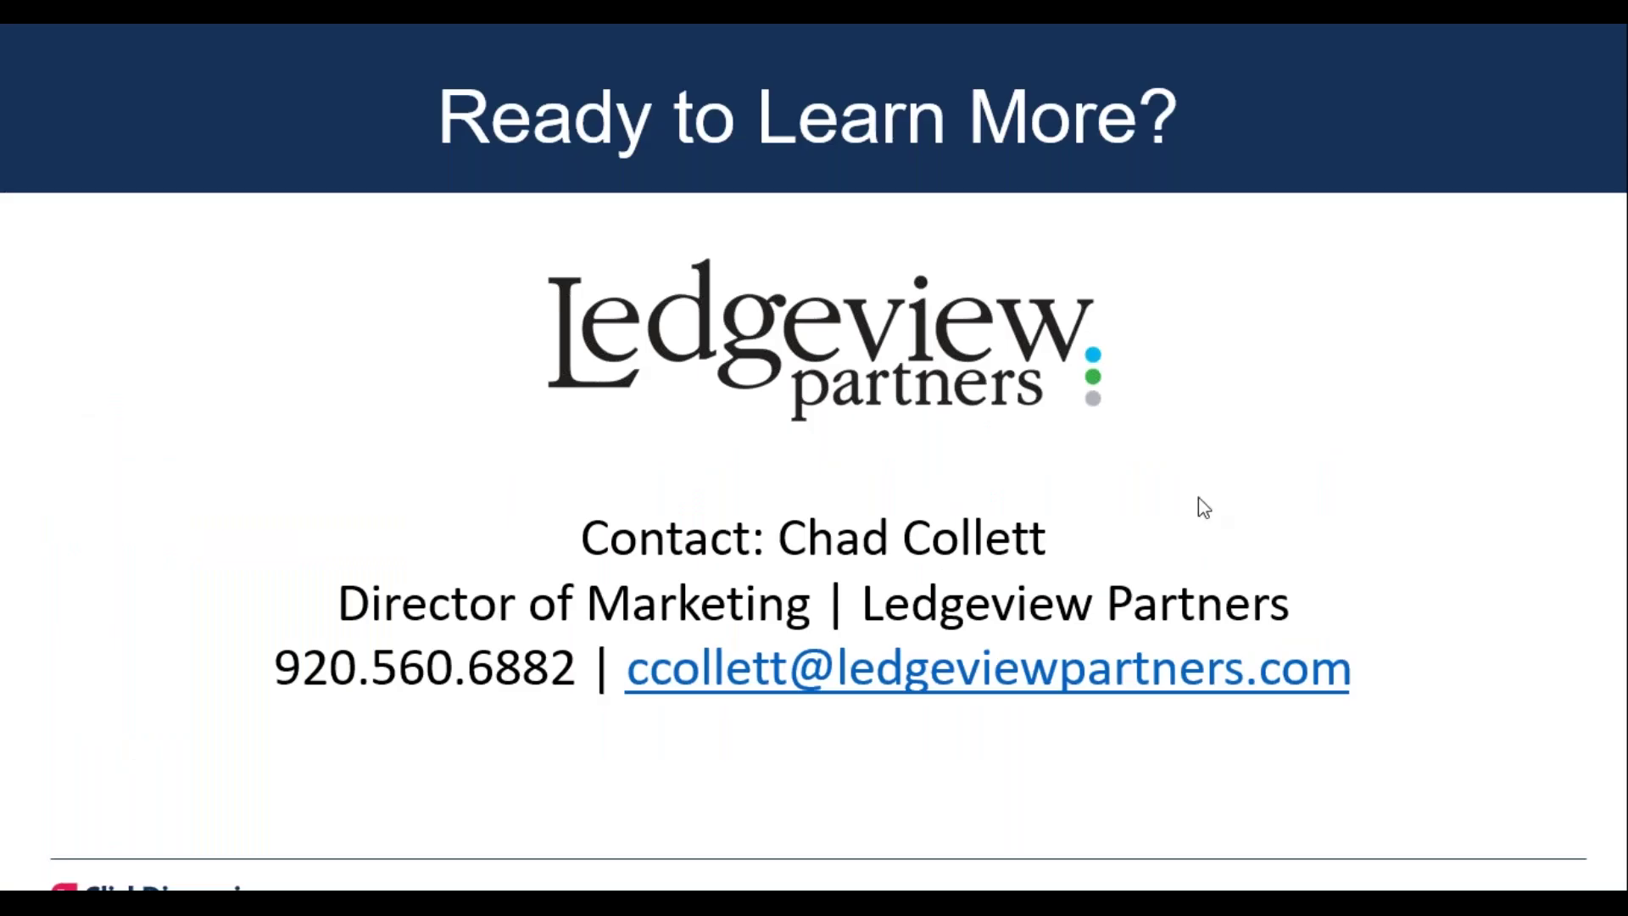